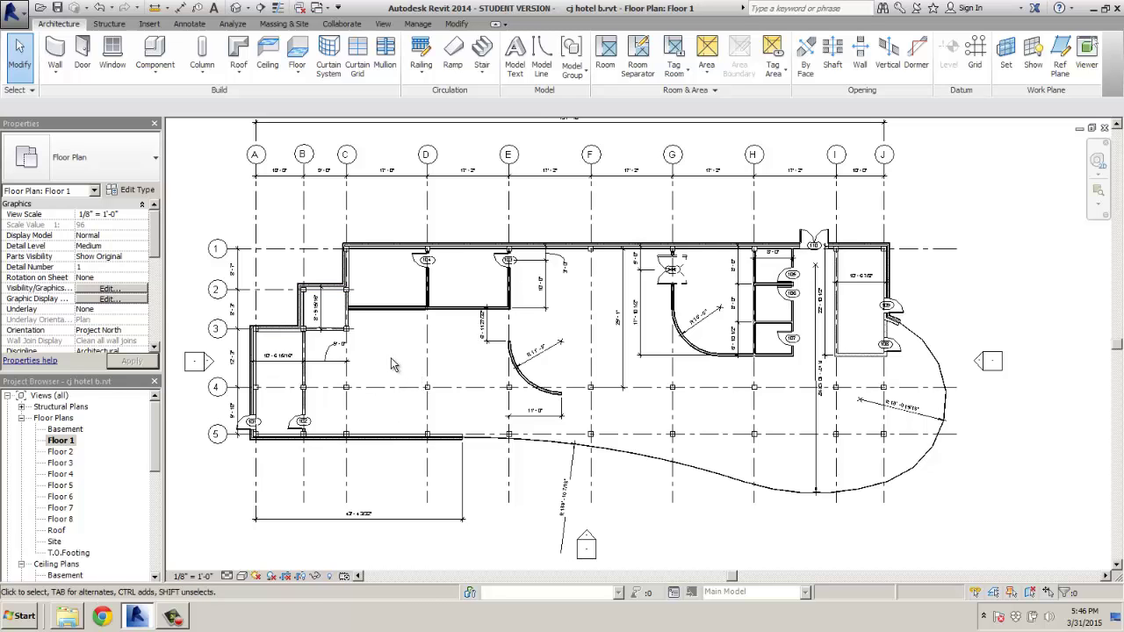
Step: Reveal hidden elements on Floor 1, unhide the imported Hotel-Lobby-Floor-Plan drawing in the view, and leave the reveal mode
middle_click_drag(393, 365, 448, 359)
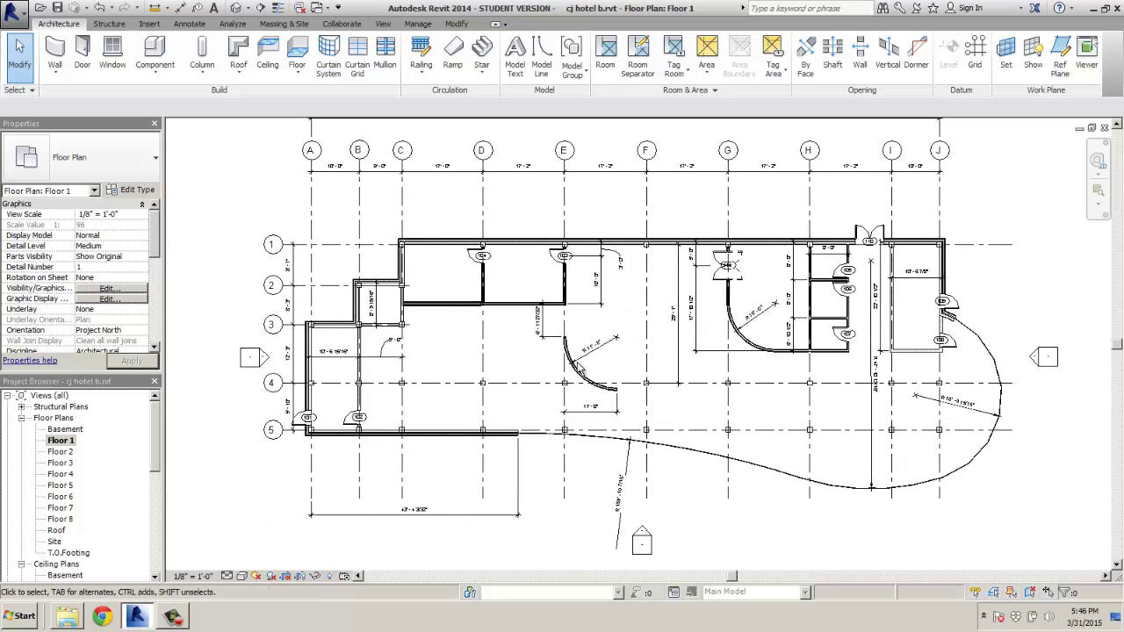
left_click(330, 576)
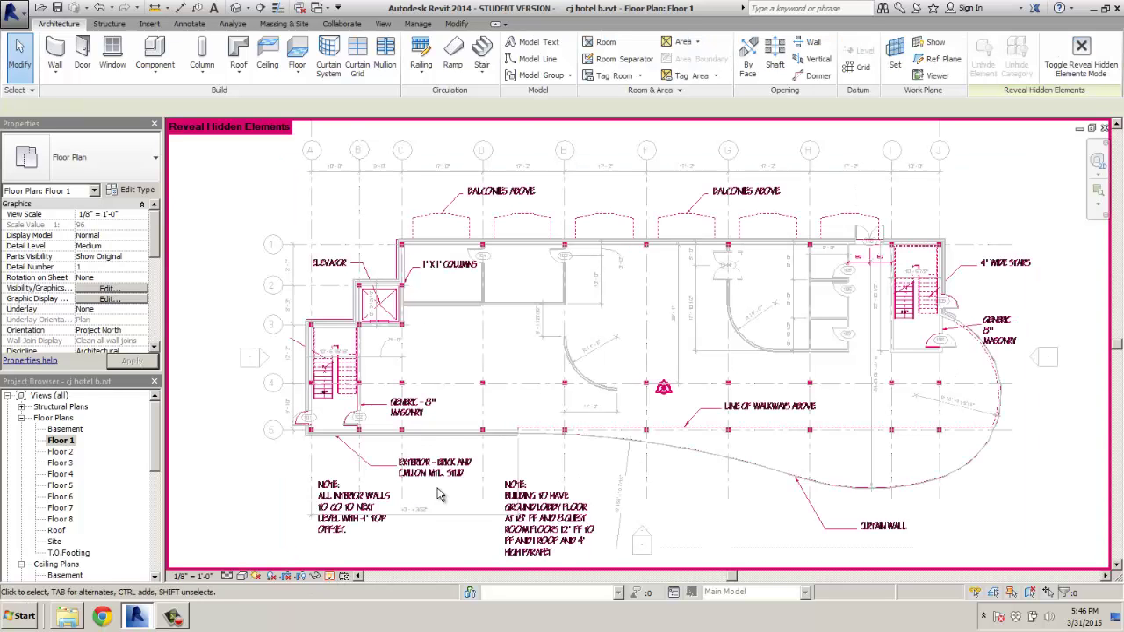
left_click(518, 535)
right_click(523, 530)
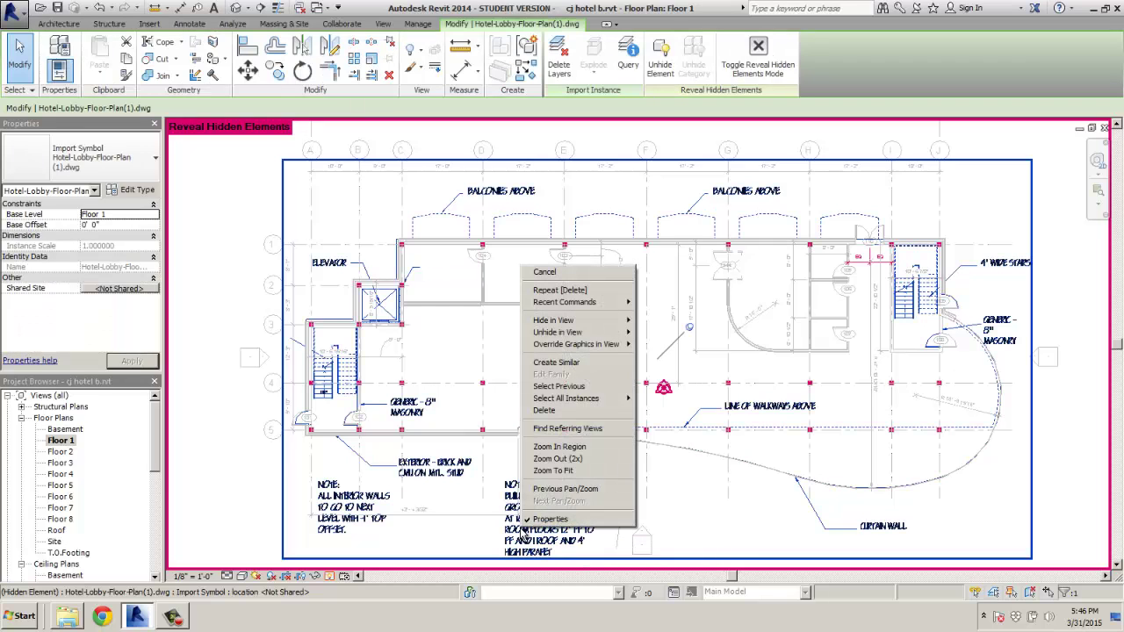
left_click(659, 332)
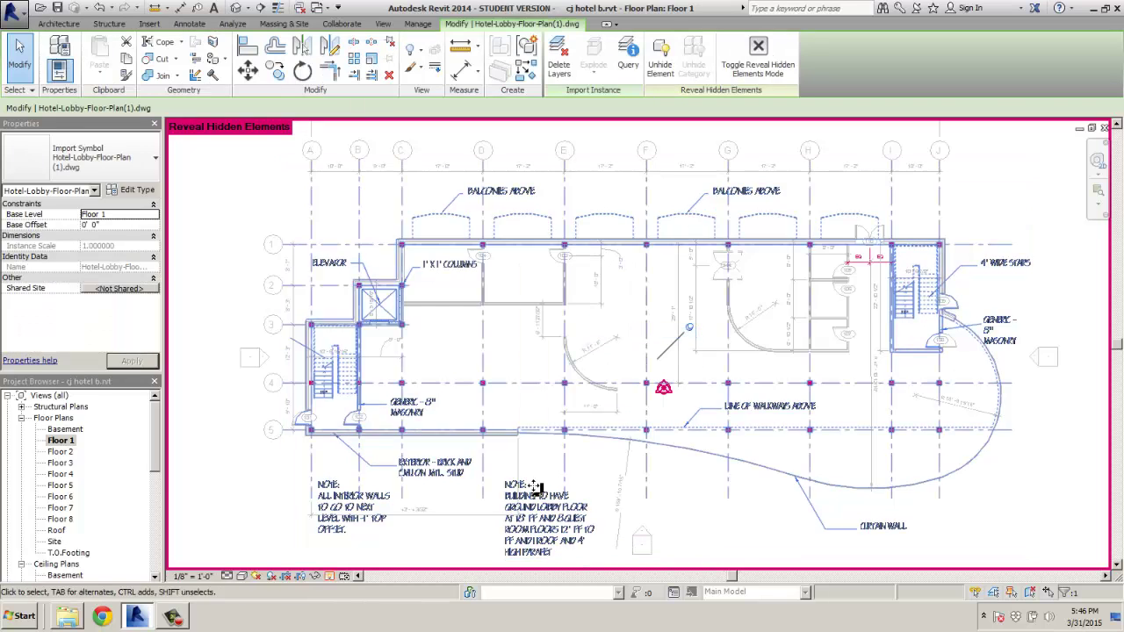
left_click(294, 559)
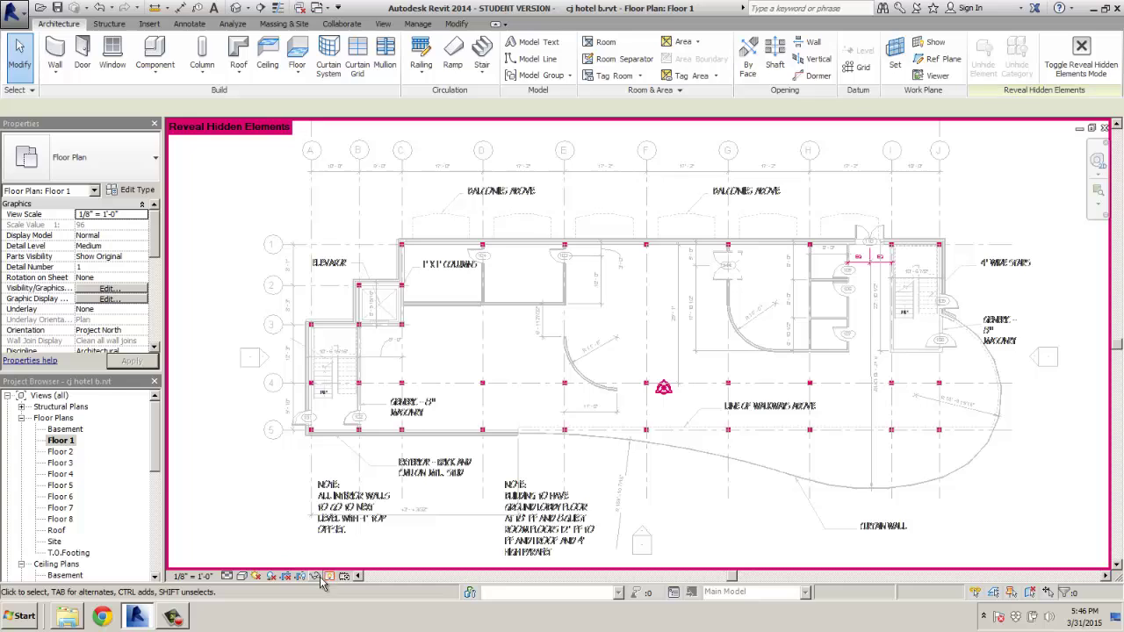
left_click(329, 575)
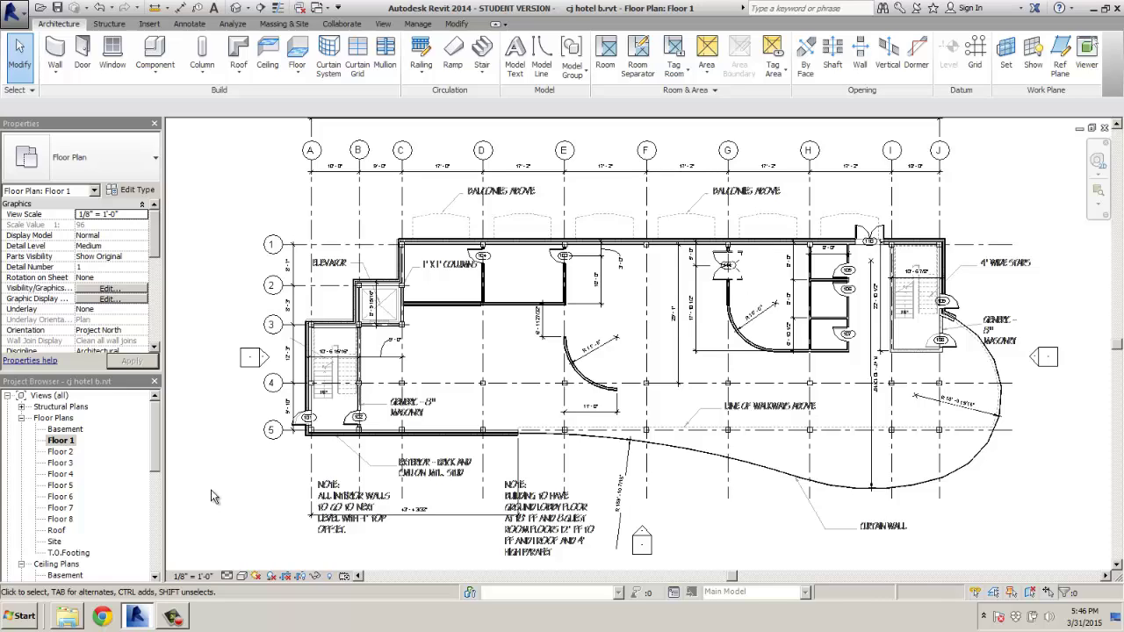
Step: Open the Floor 2 plan view and set its underlay to Floor 2
double_click(58, 451)
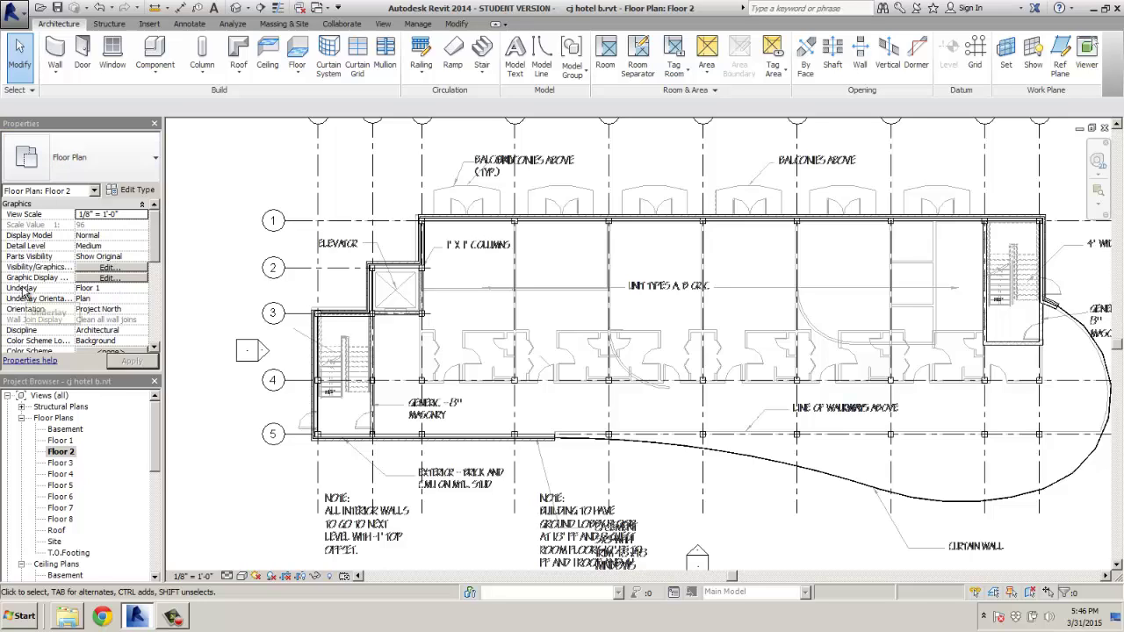
left_click(141, 293)
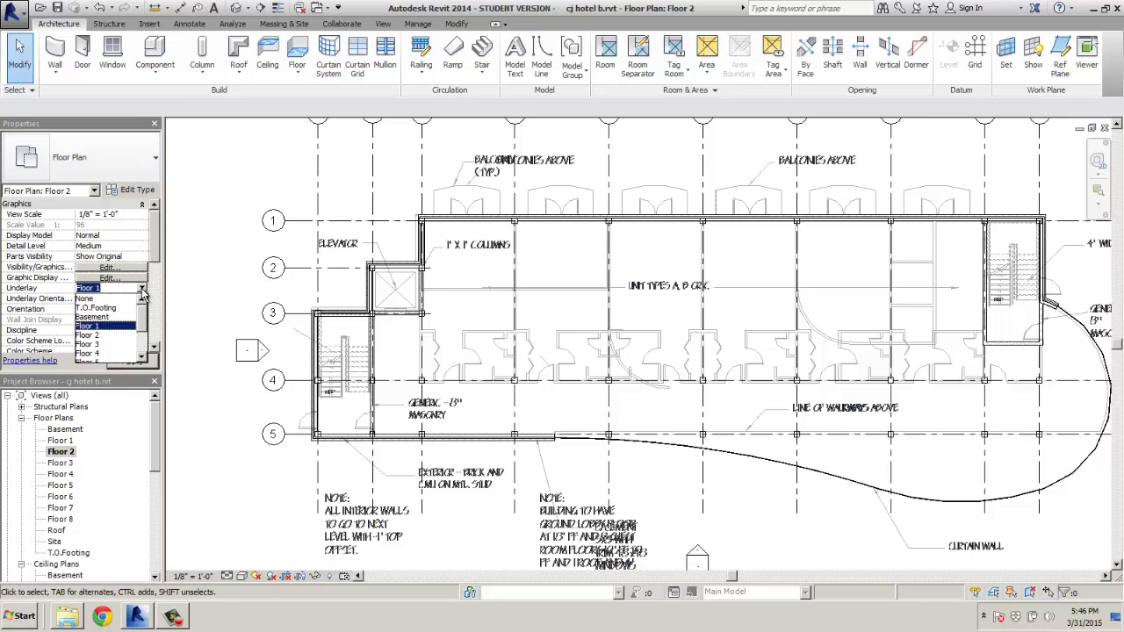
left_click(107, 344)
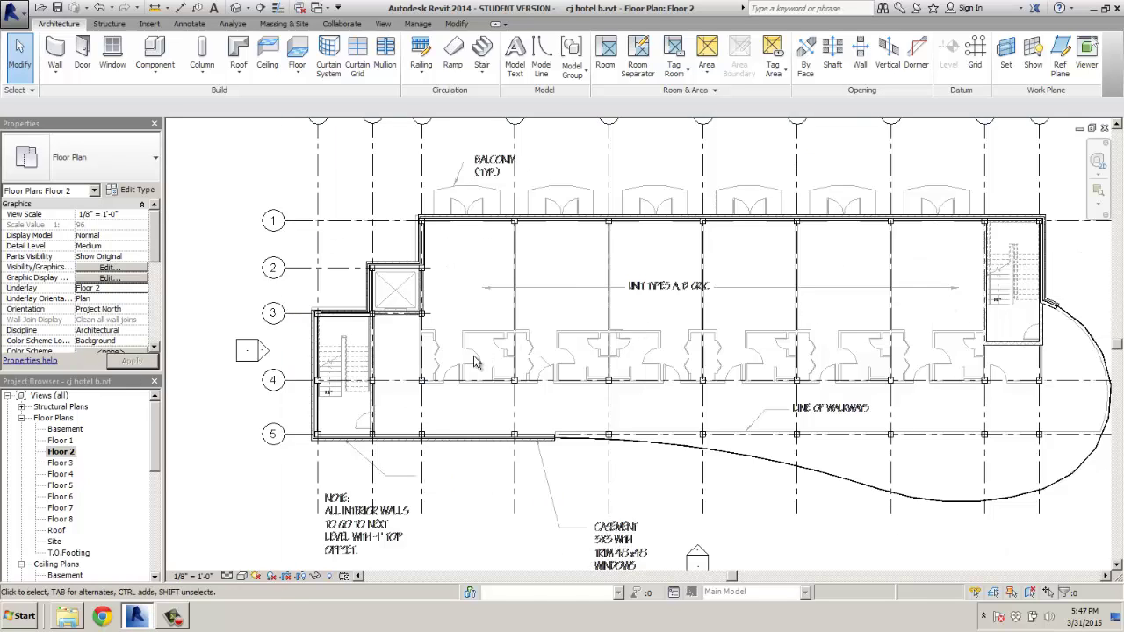
Step: Set up new Interior - 4 7/8" Partition (1-hr) walls reaching up to level Floor 3, with the view's detail level at Medium
left_click(55, 54)
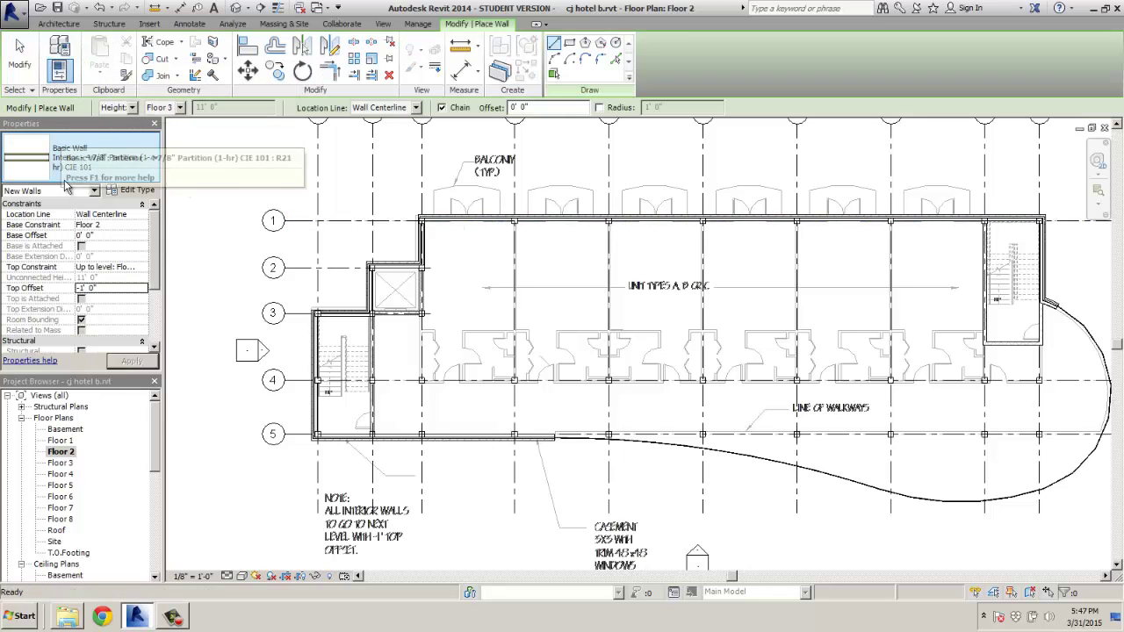
left_click(139, 268)
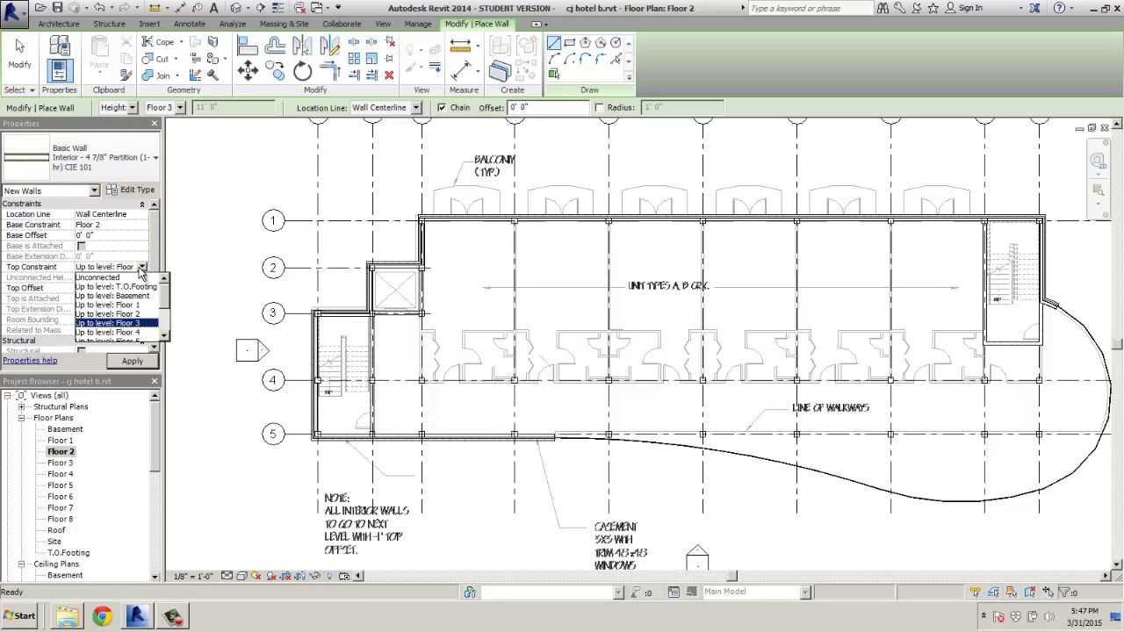
left_click(138, 324)
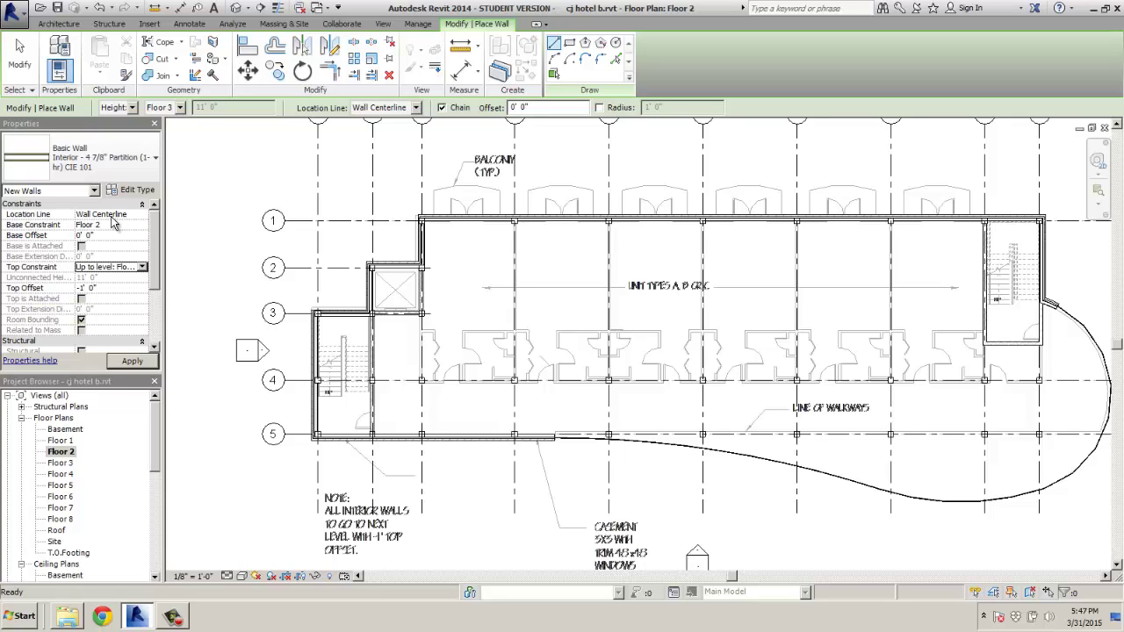
left_click(229, 576)
left_click(237, 560)
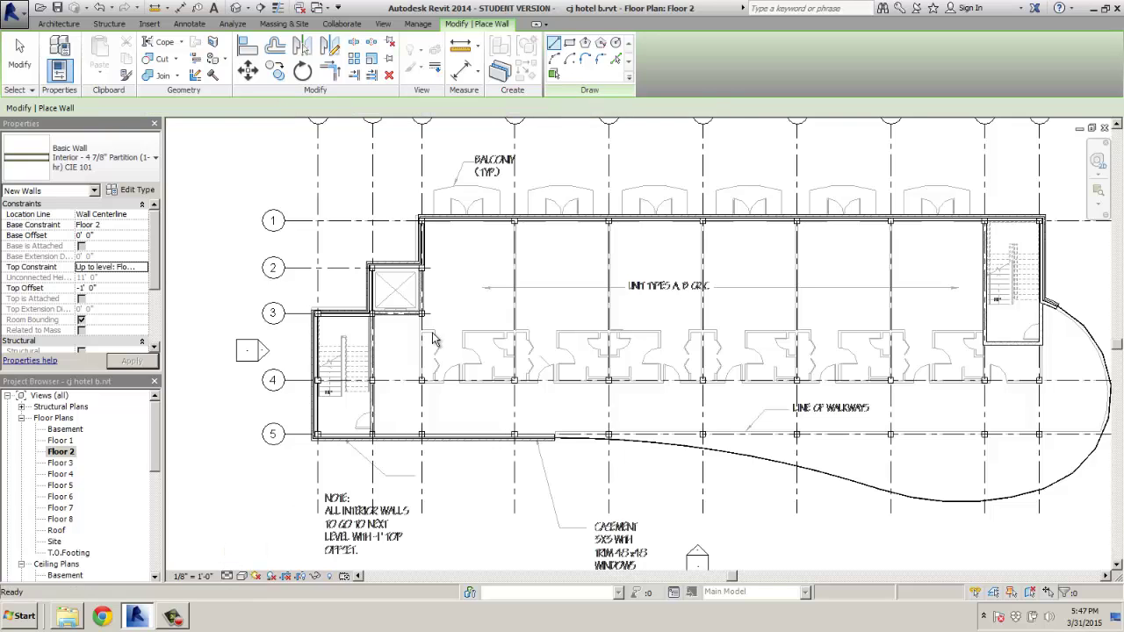
Step: Draw a partition wall along grid C from the column at grid 3 to the column at grid 4
scroll(431, 338, "up", 5)
scroll(400, 305, "down", 2)
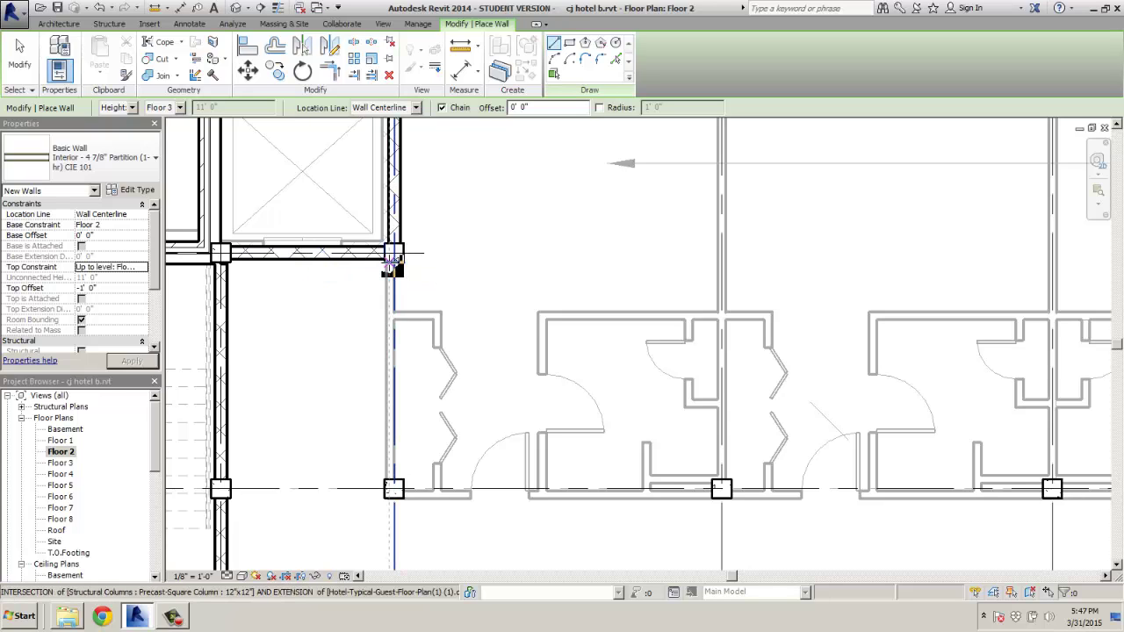
left_click(393, 260)
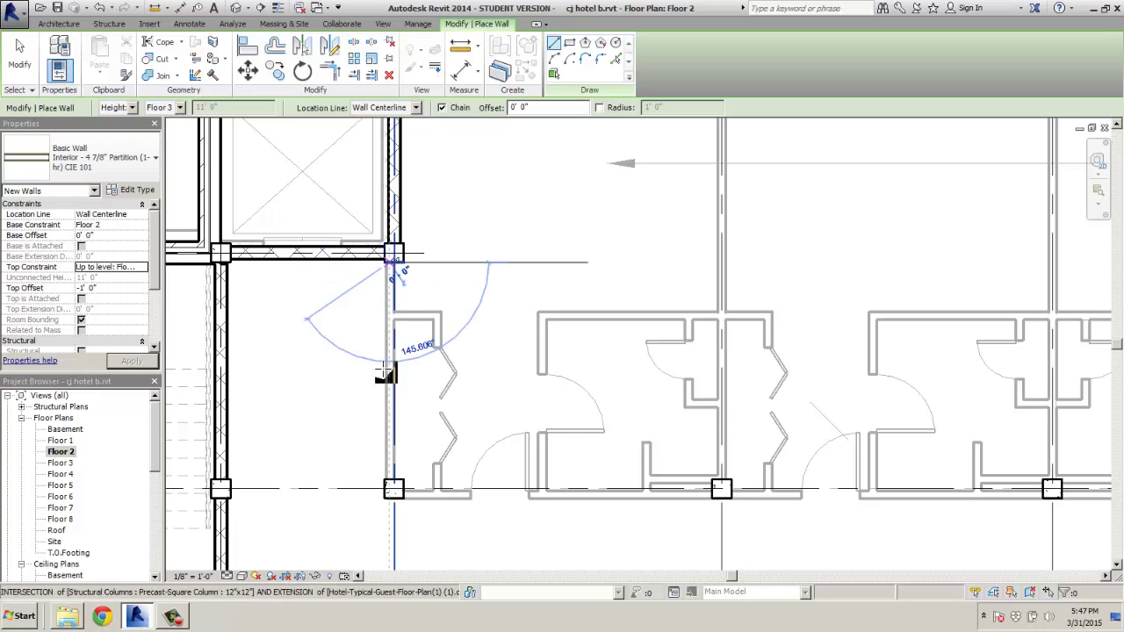
left_click(393, 490)
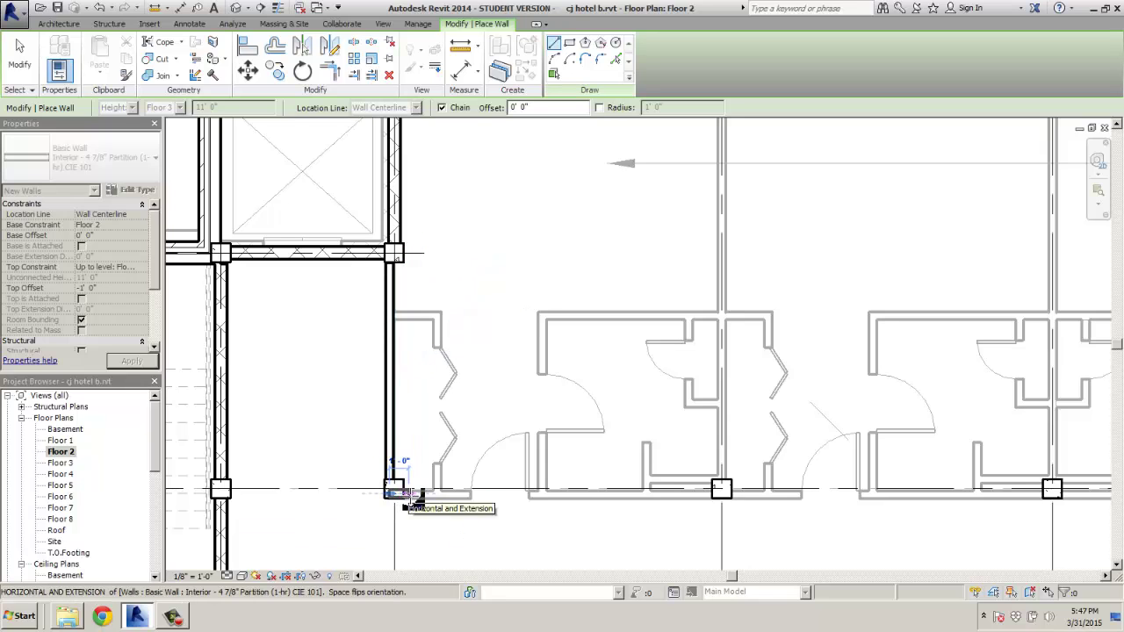
Step: Continue the partition along grid 4 to the column at grid J, then up to the corner of the stair enclosure, following the underlay
middle_click_drag(643, 497, 237, 495)
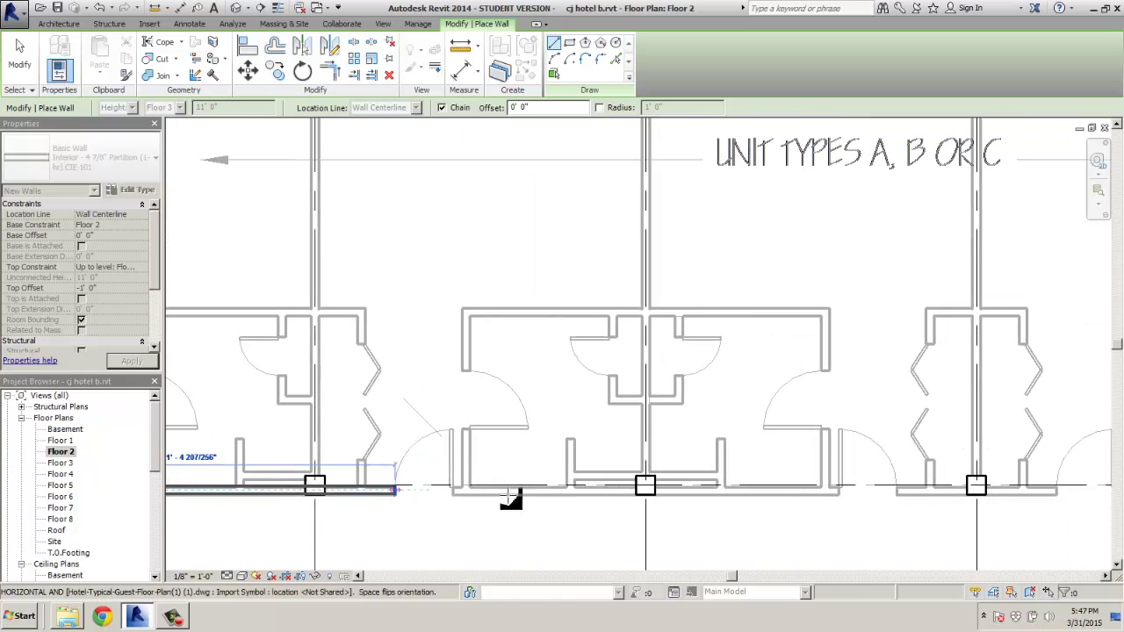
middle_click_drag(676, 507, 351, 499)
middle_click_drag(598, 507, 306, 506)
middle_click_drag(677, 501, 489, 502)
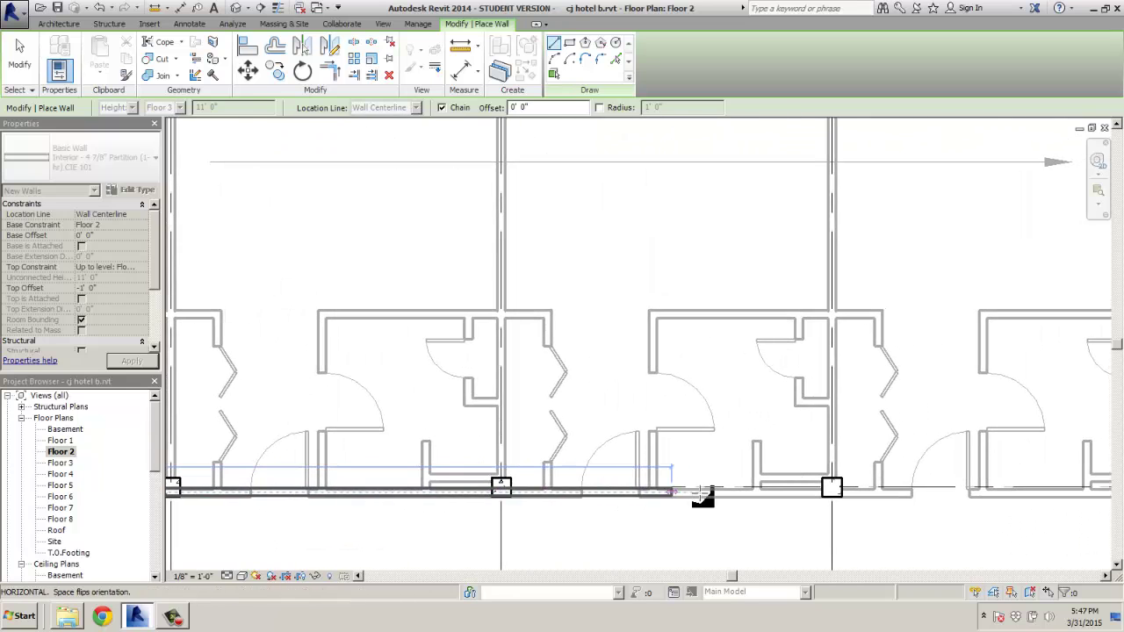
middle_click_drag(725, 494, 529, 506)
middle_click_drag(759, 499, 669, 499)
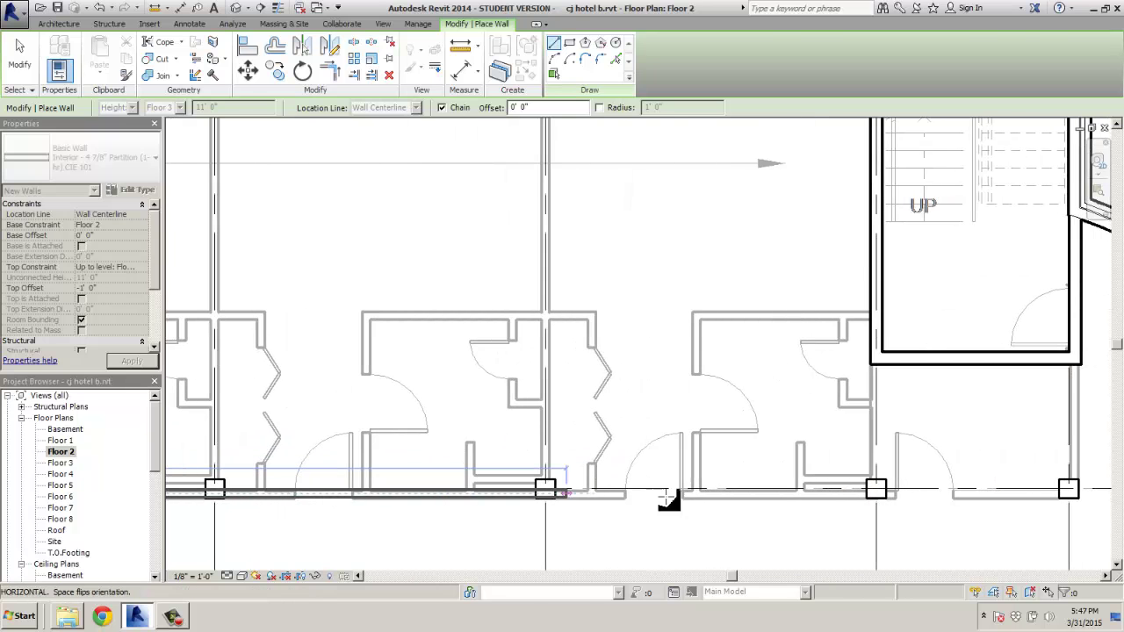
middle_click_drag(876, 492, 638, 504)
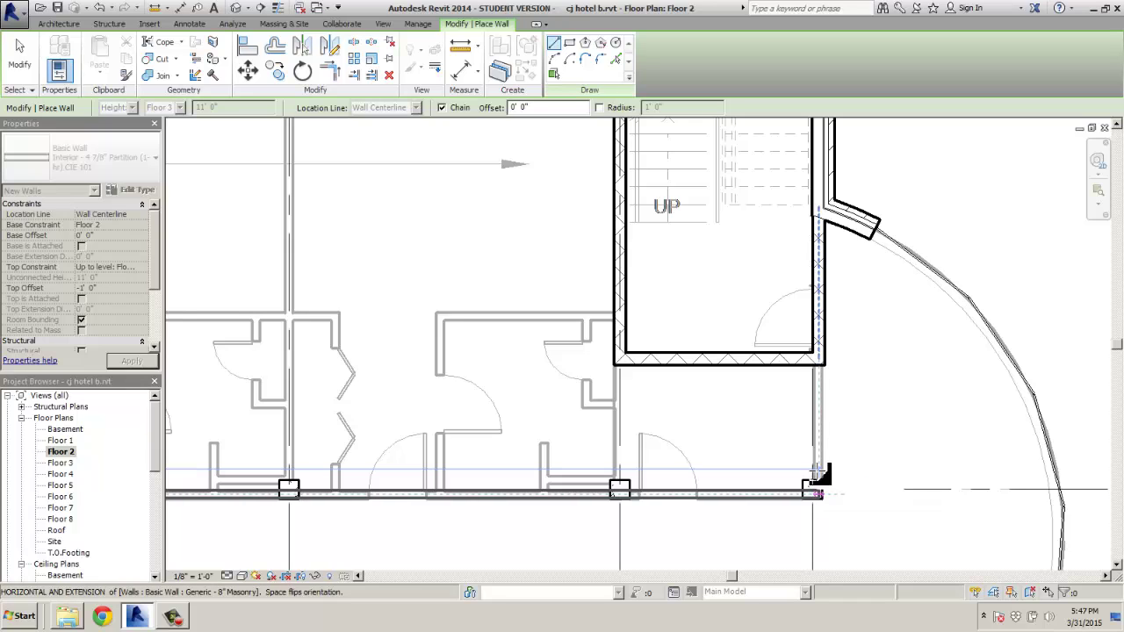
left_click(817, 474)
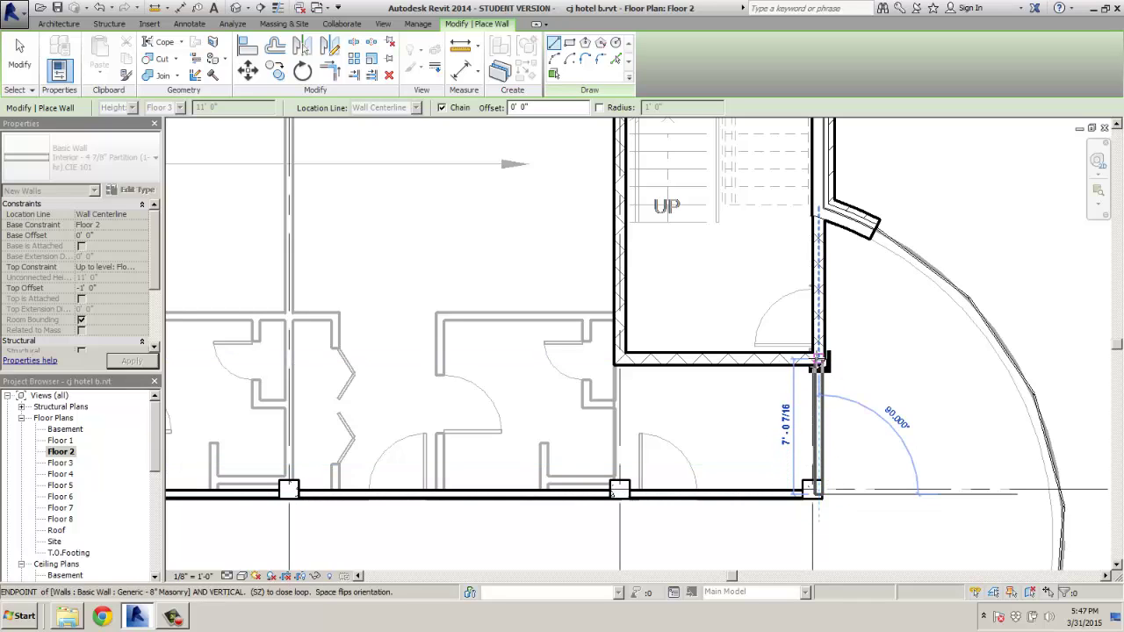
left_click(818, 360)
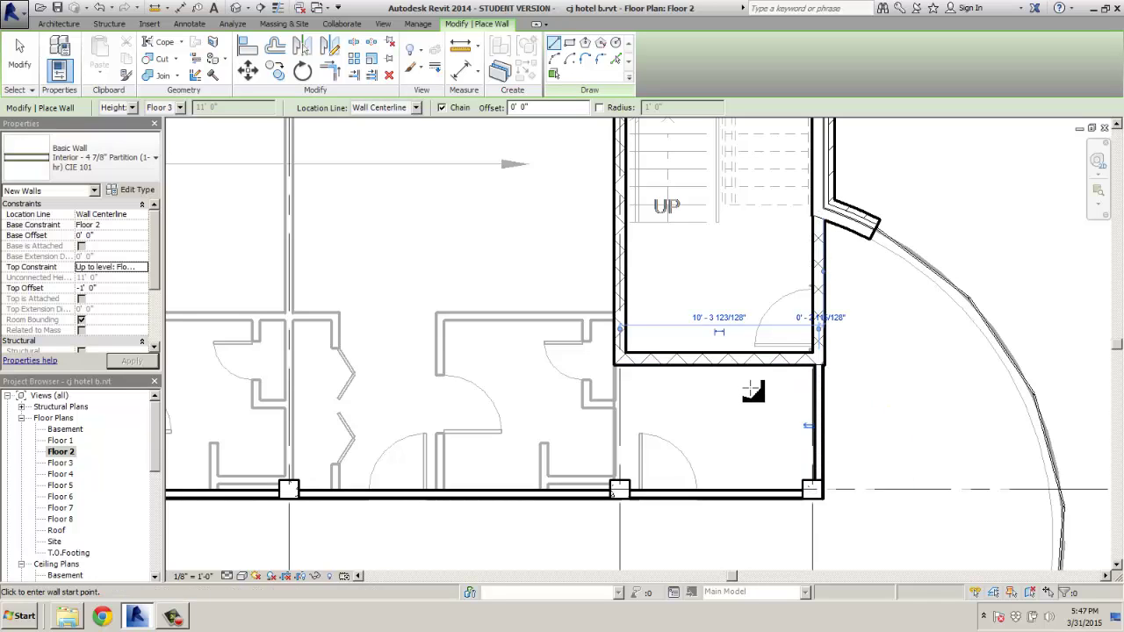
Step: Draw the bathroom walls from the stair enclosure's grid I wall towards grid H, then down to the grid 4 partition, tracing the underlay
left_click(614, 320)
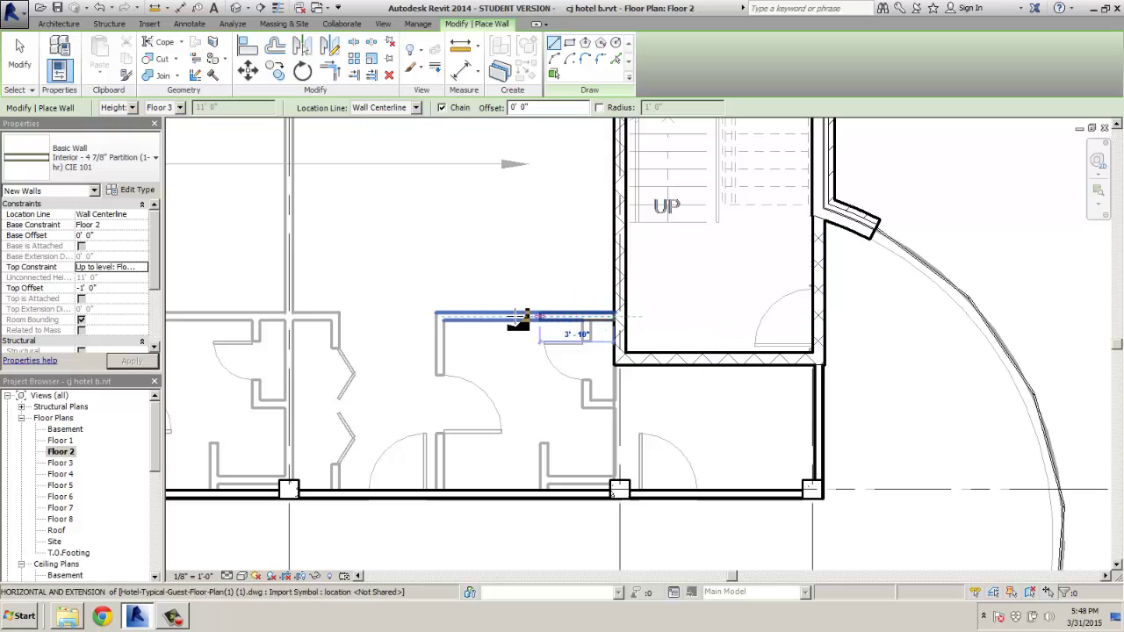
left_click(439, 320)
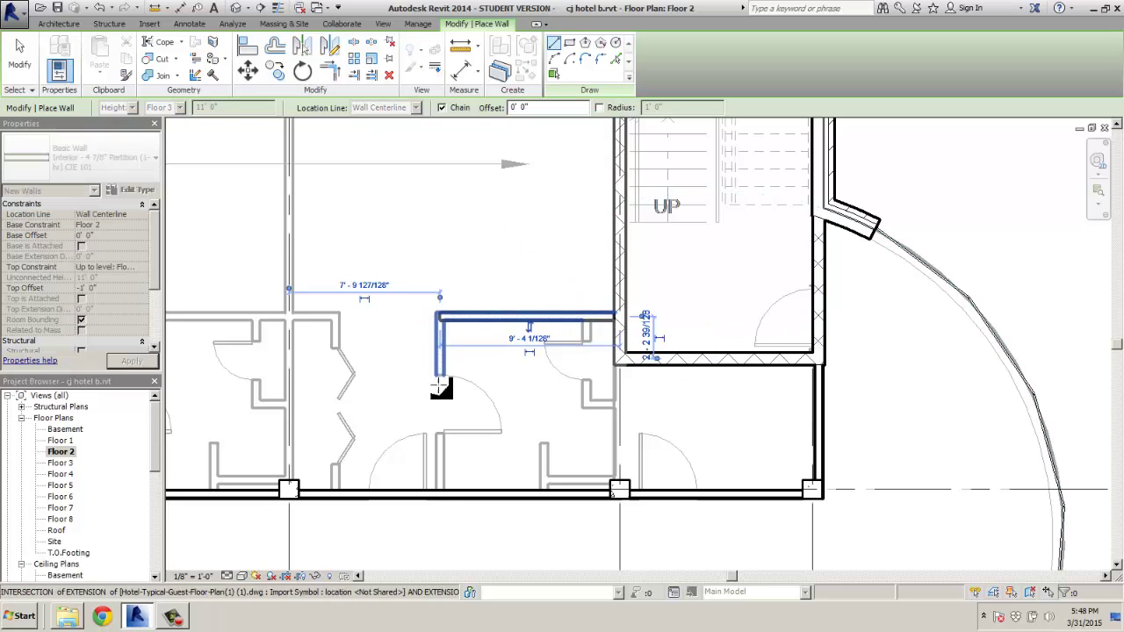
left_click(441, 494)
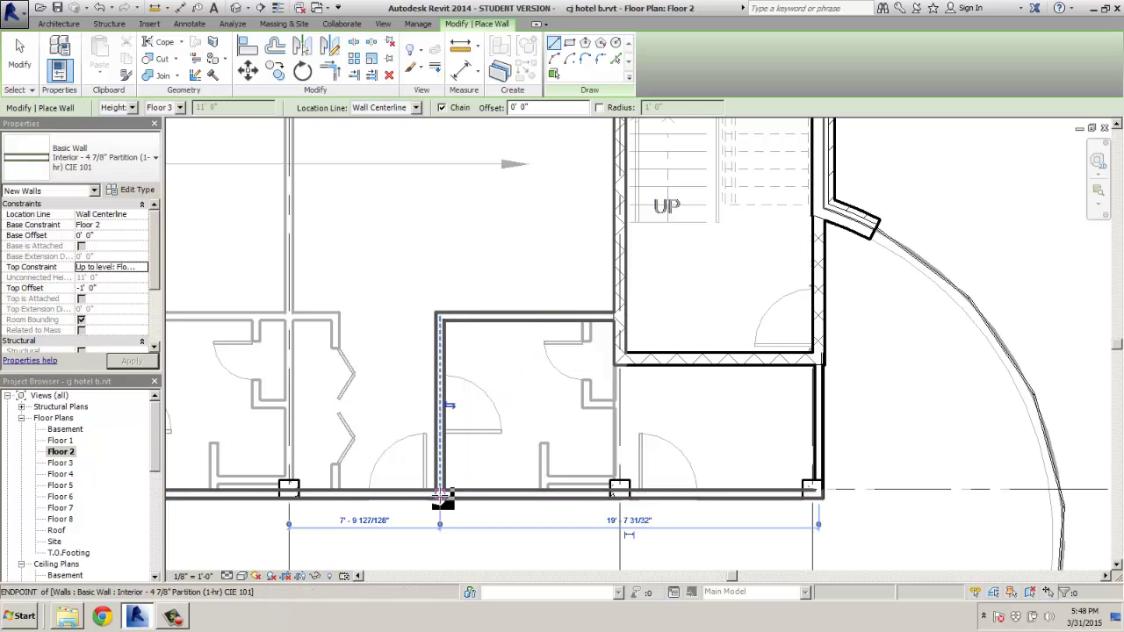
Step: Draw a stub partition about 2'-7" long from the grid 4 wall into the bathroom beside grid I, and dismiss the overlap warning
left_click(546, 494)
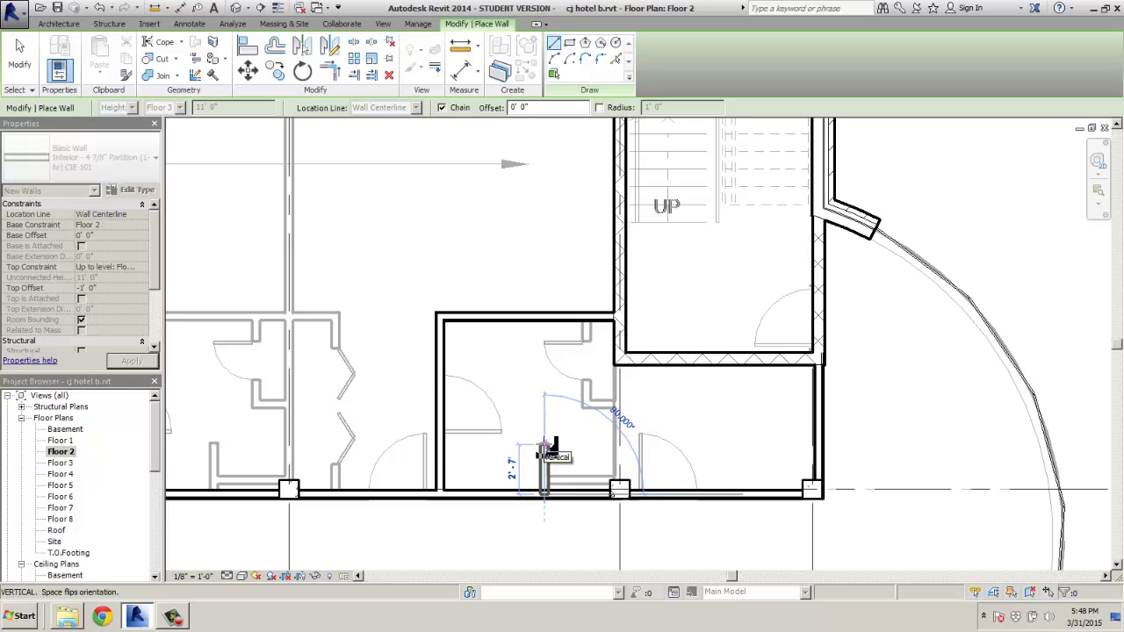
left_click(545, 448)
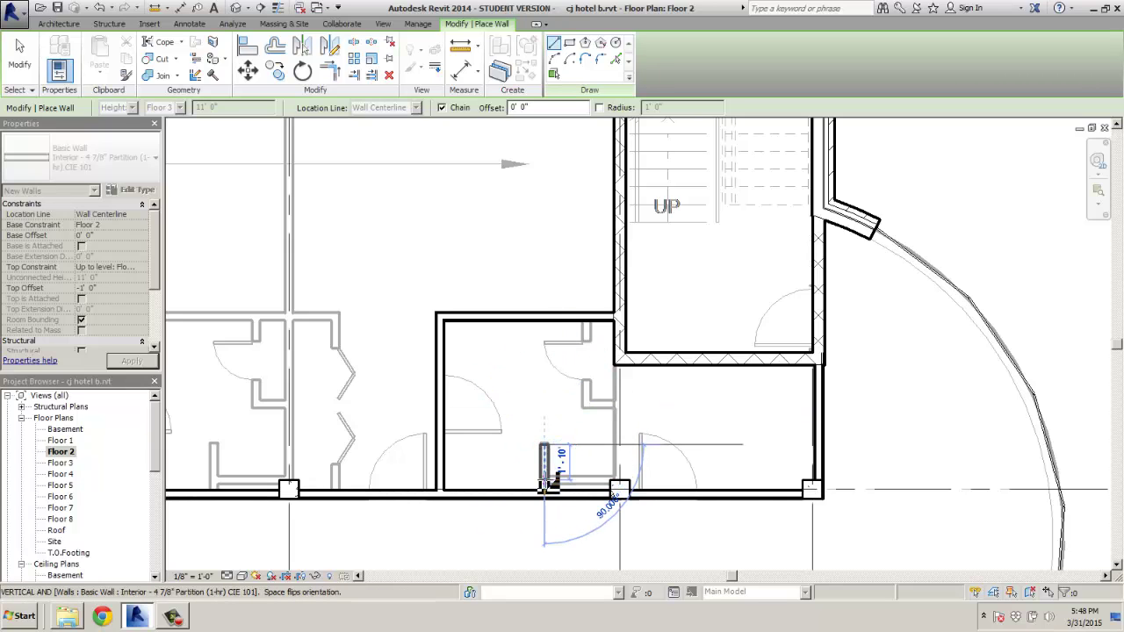
left_click(546, 484)
key("Escape")
key("Escape")
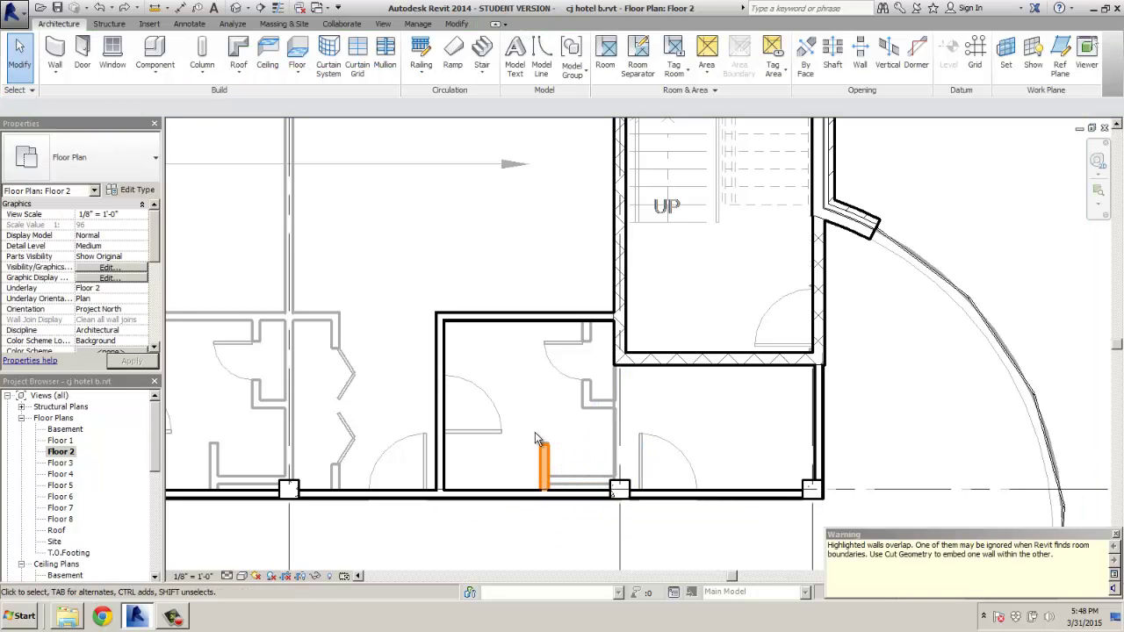
left_click_drag(958, 538, 907, 460)
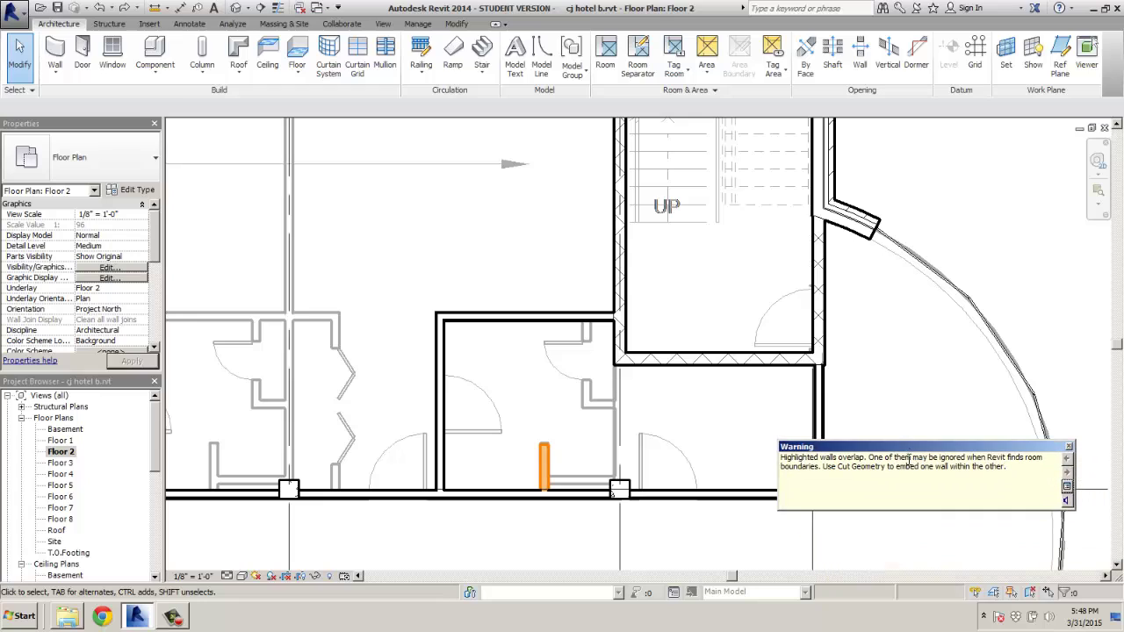
left_click(1067, 449)
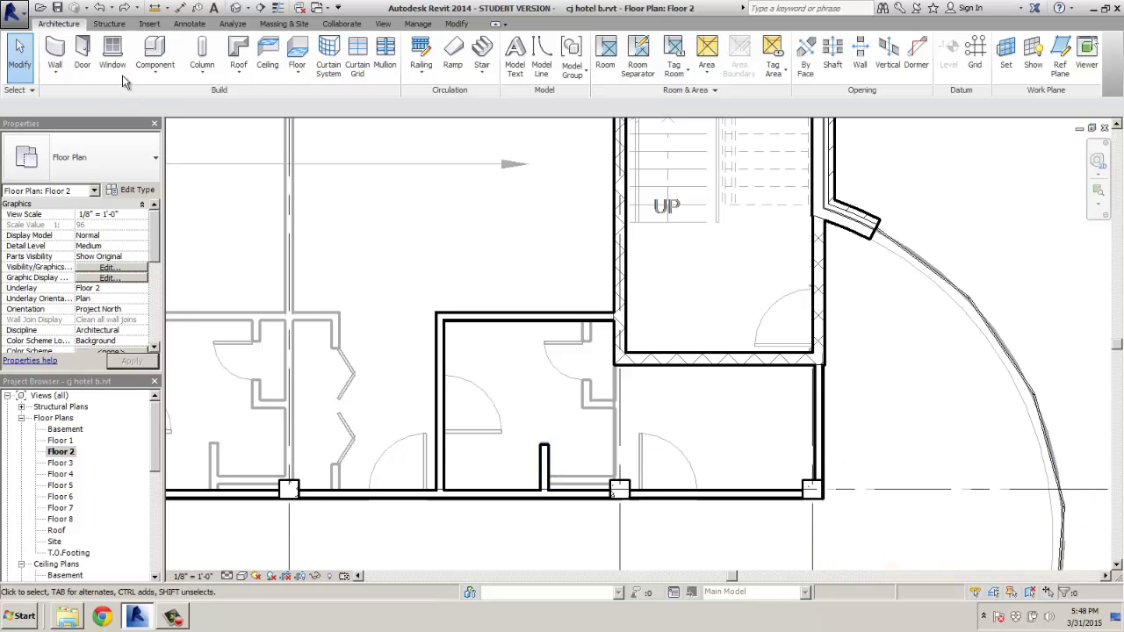
Step: Draw a partition from the stub wall to the column at grids I and 4, then up along grid I to the stair enclosure
left_click(54, 50)
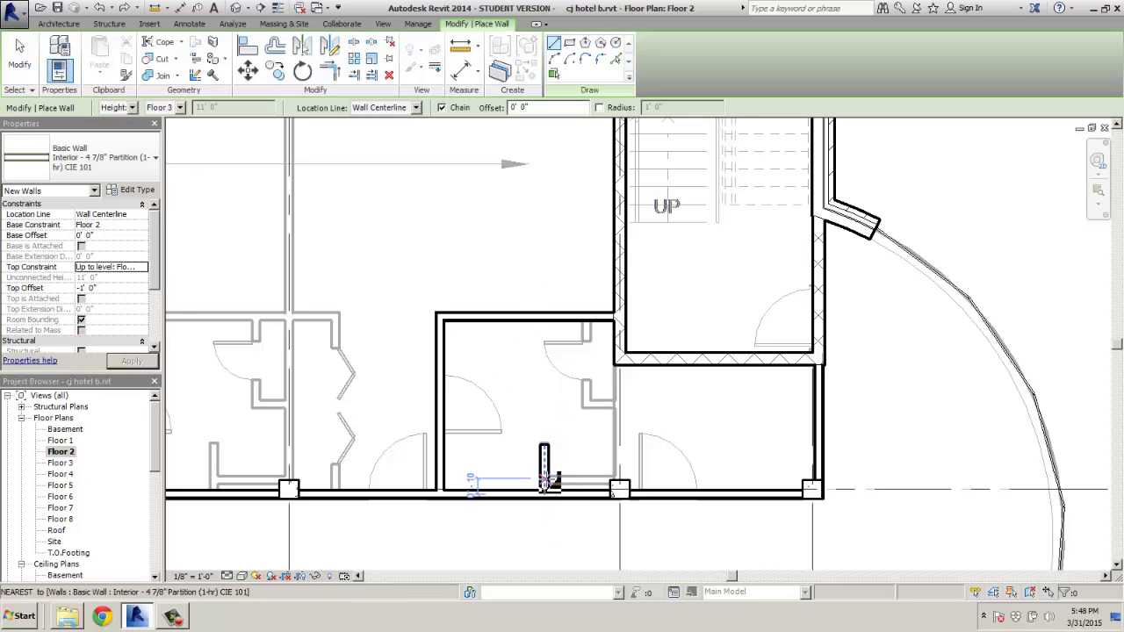
left_click(545, 481)
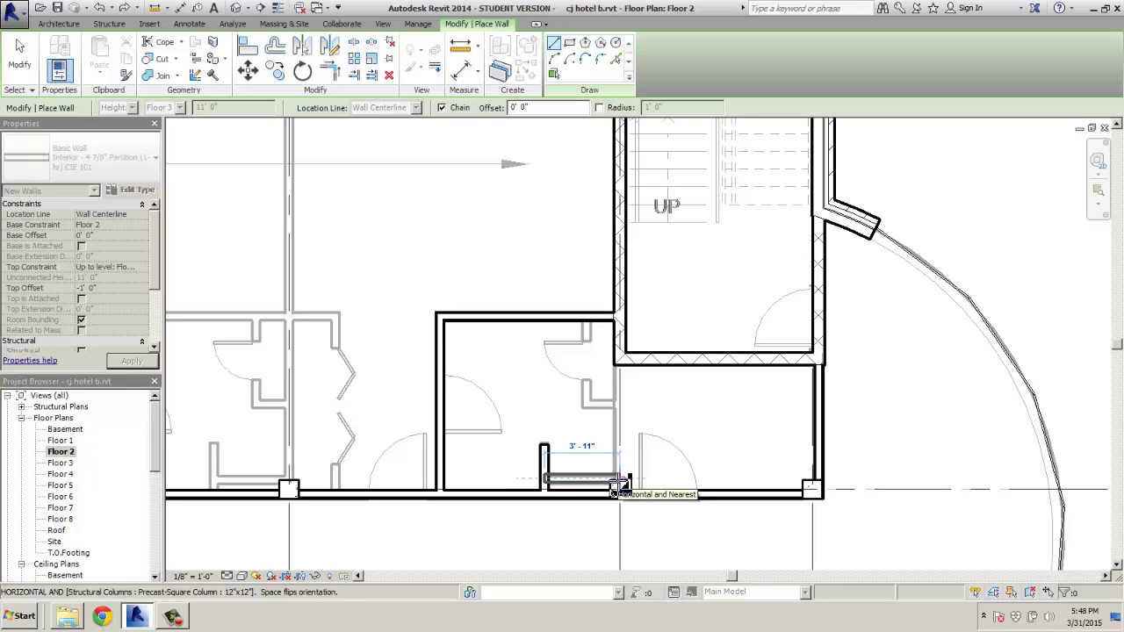
left_click(620, 482)
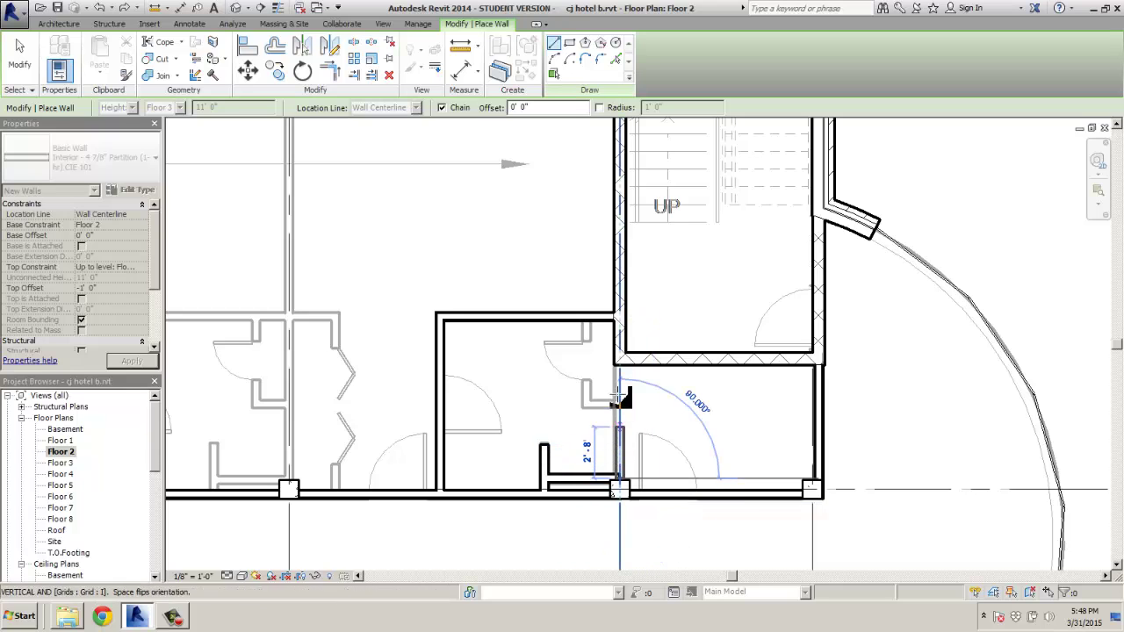
left_click(620, 359)
key("Escape")
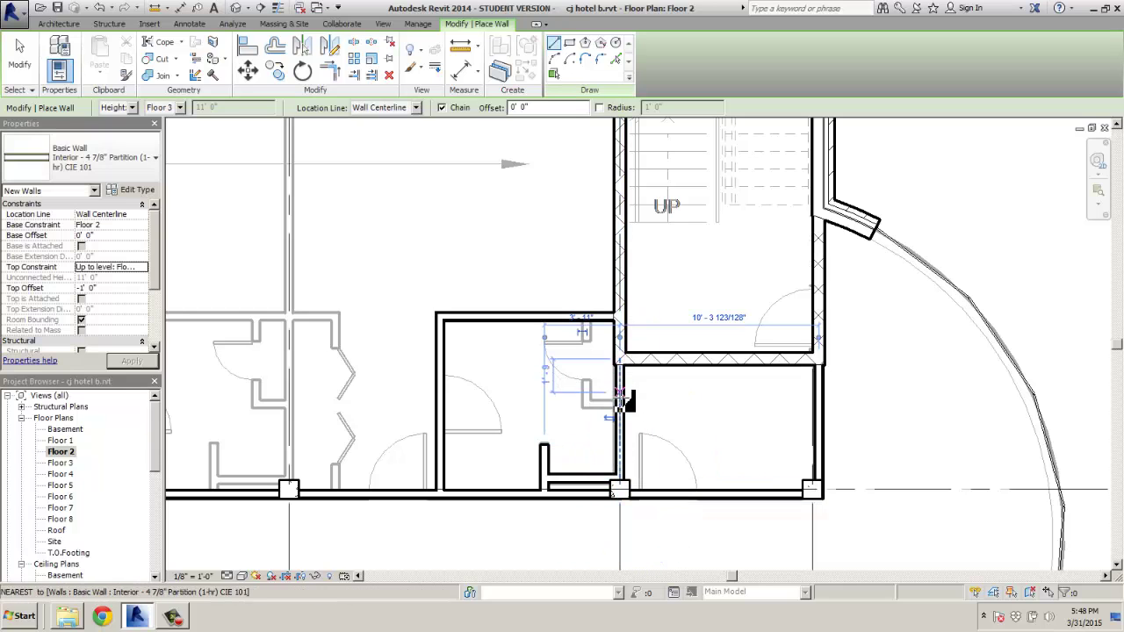
Step: Draw an L-shaped partition in the bathroom beside grid I, about 1'-8" out from the grid I wall, then up to the bathroom's upper wall
left_click(620, 404)
left_click(587, 404)
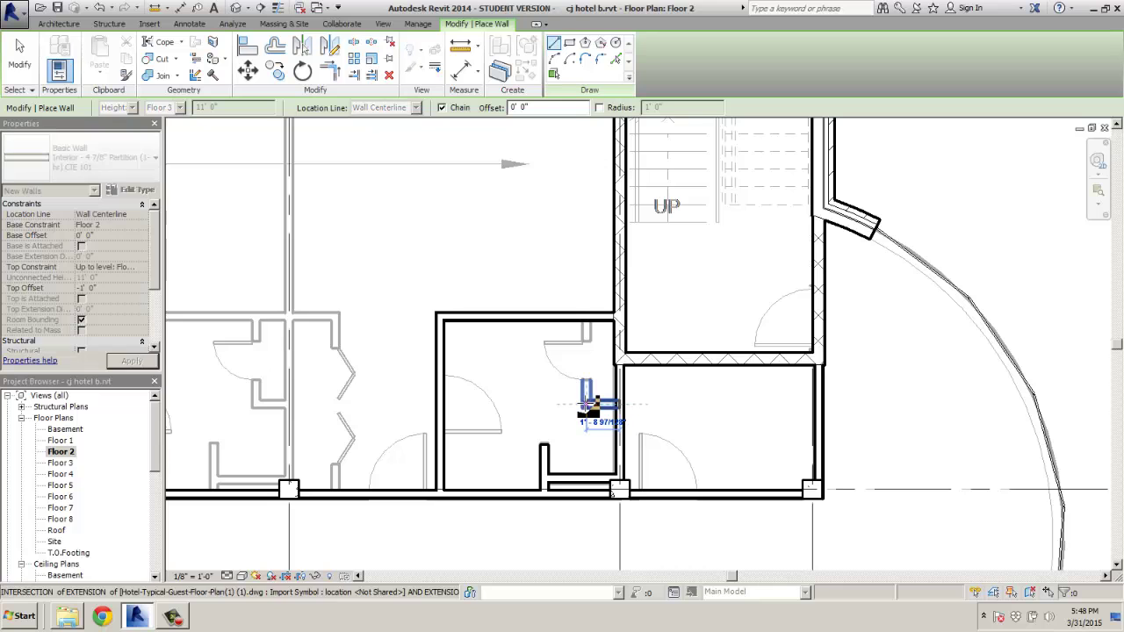
left_click(587, 321)
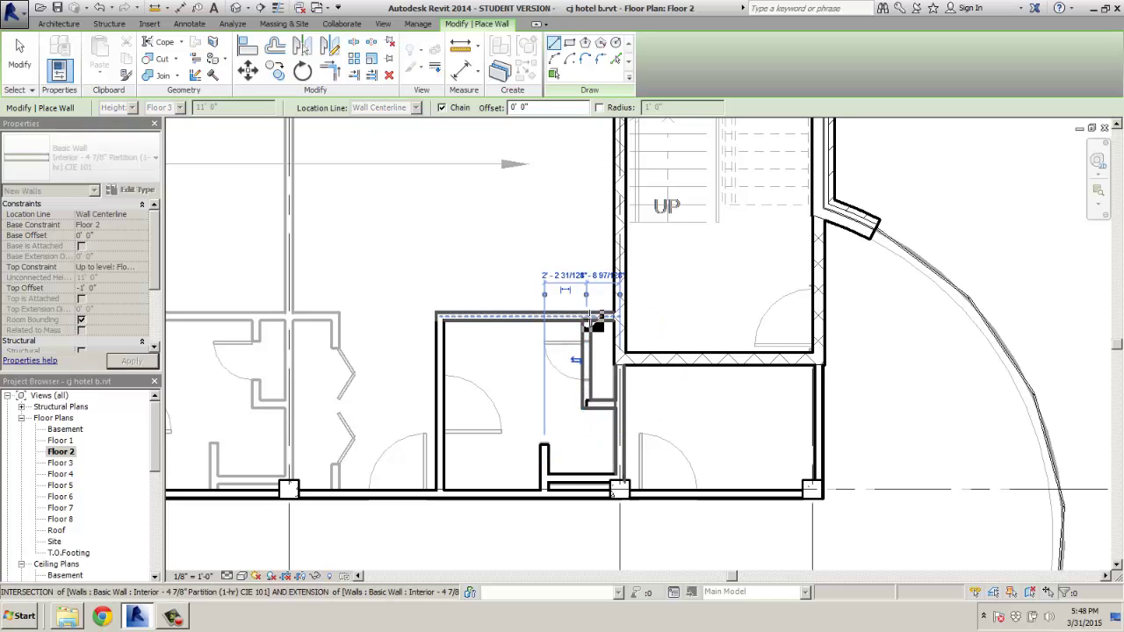
key("Escape")
Step: Trace the enclosure around grid H: up from the grid 4 wall, about 11'-8" across towards grid G, then back down to grid 4
middle_click_drag(509, 351, 860, 346)
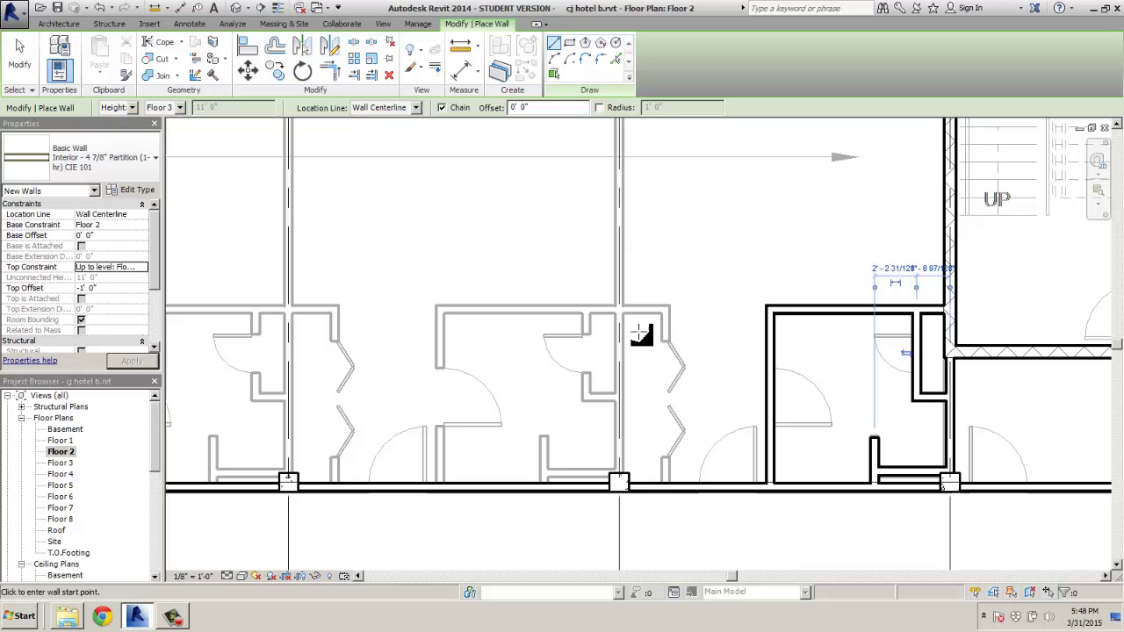
left_click(667, 483)
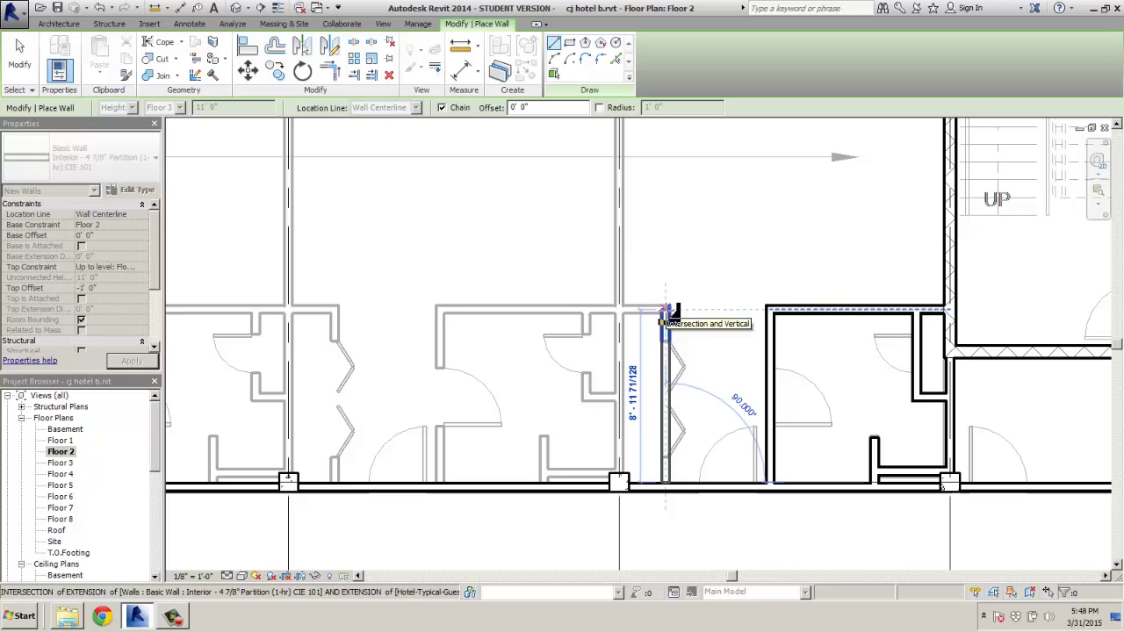
left_click(667, 309)
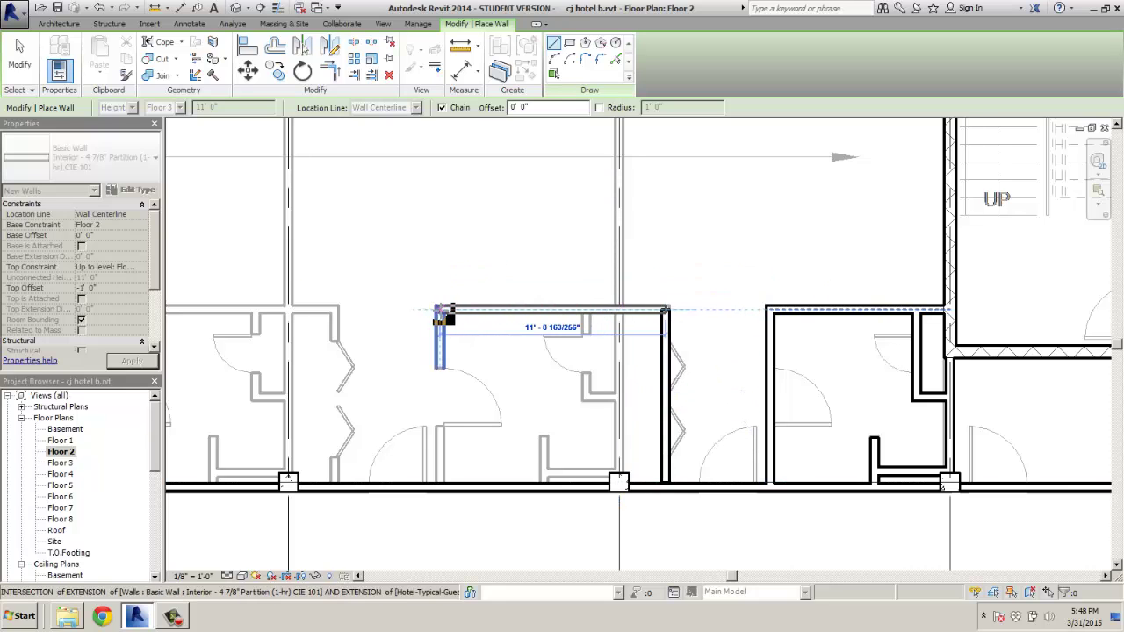
left_click(444, 406)
left_click(444, 488)
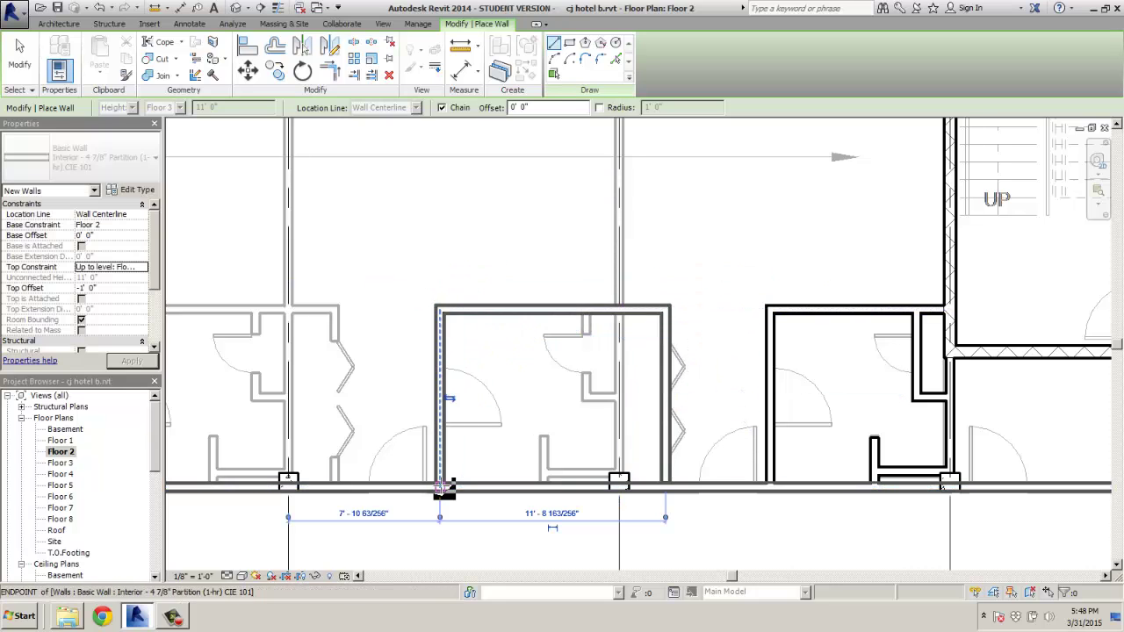
Step: Draw a partition along grid H from the column at grid 4 up to the exterior wall column, about 29'-0" long
left_click(619, 482)
scroll(620, 483, "down", 2)
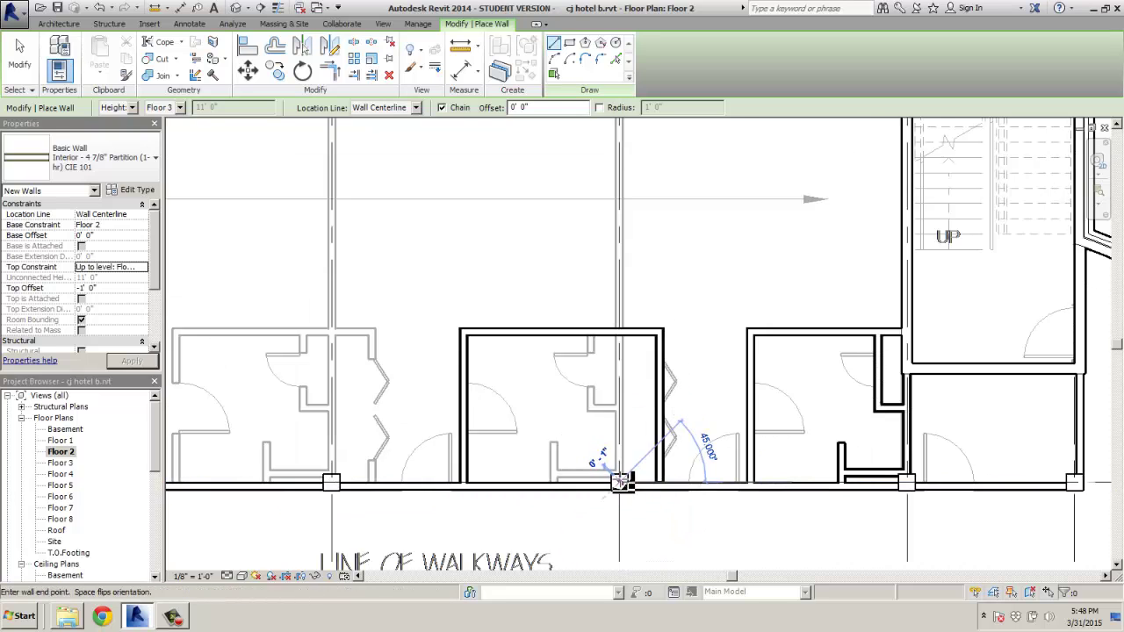
middle_click_drag(622, 265, 615, 451)
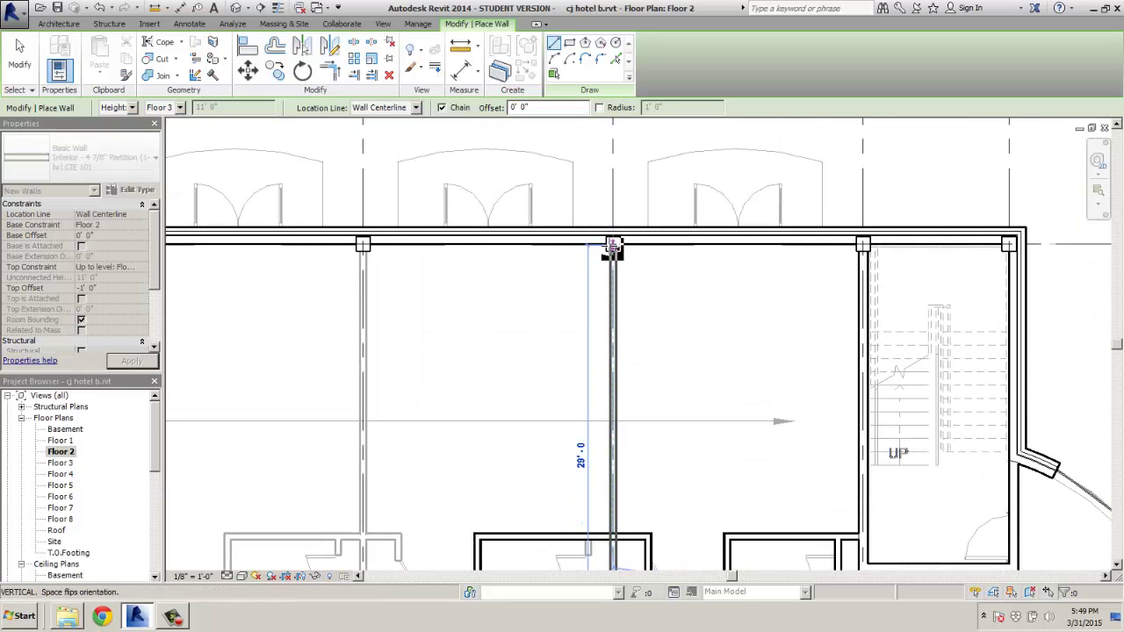
left_click(613, 243)
scroll(577, 316, "down", 3)
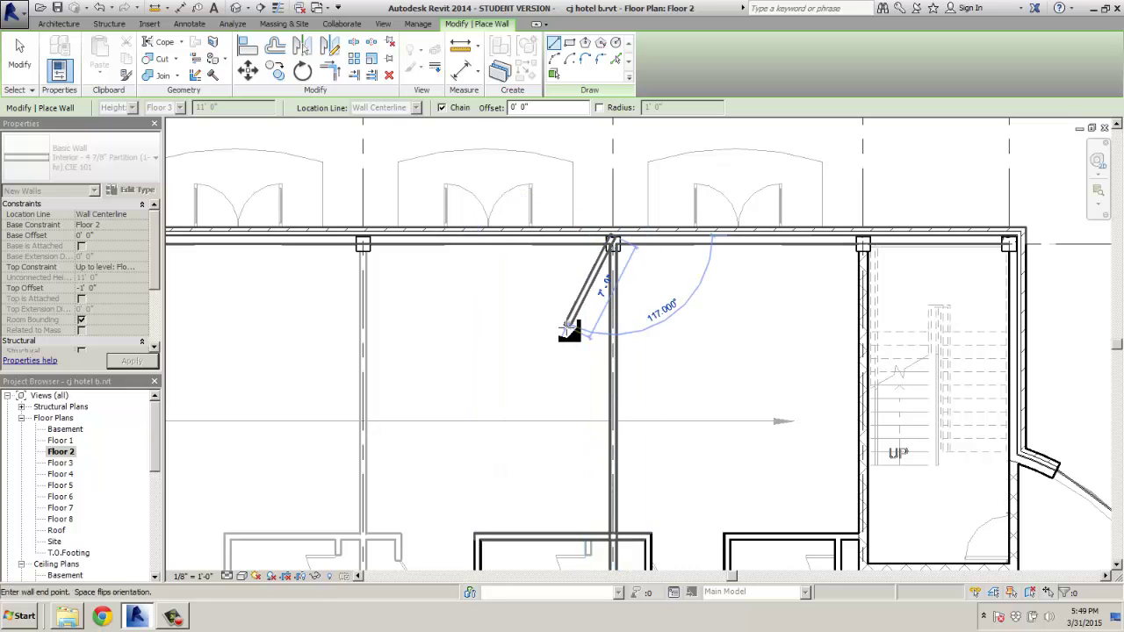
key("Escape")
key("Escape")
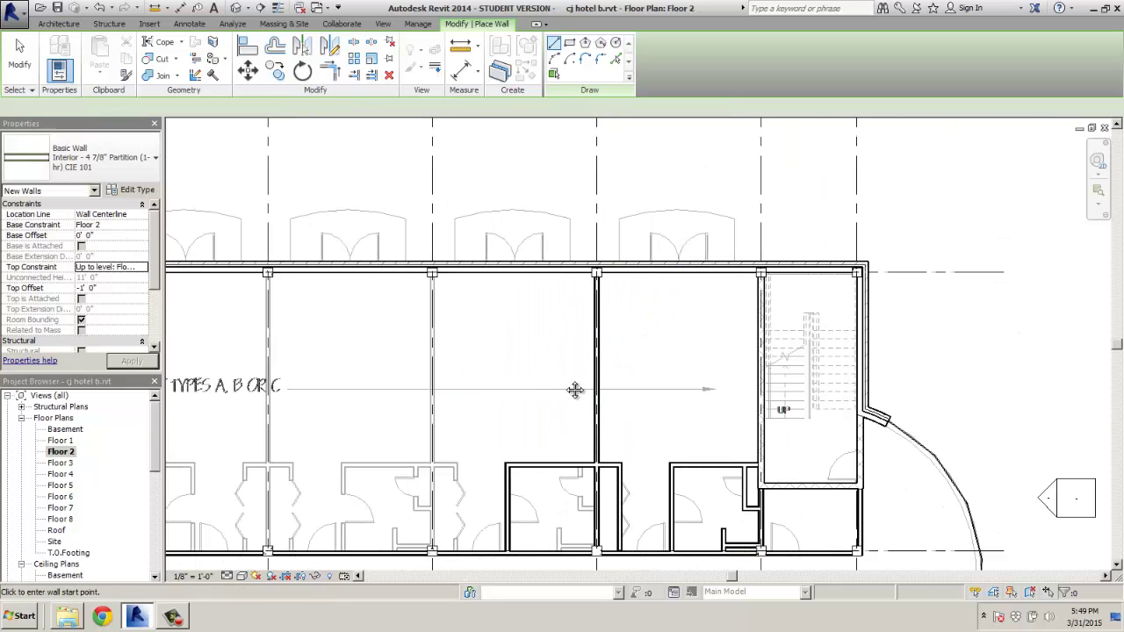
Step: Draw an L-shaped partition in the grid H bathroom, about 4'-6" down from its upper wall, then across to the grid H wall
scroll(577, 395, "up", 5)
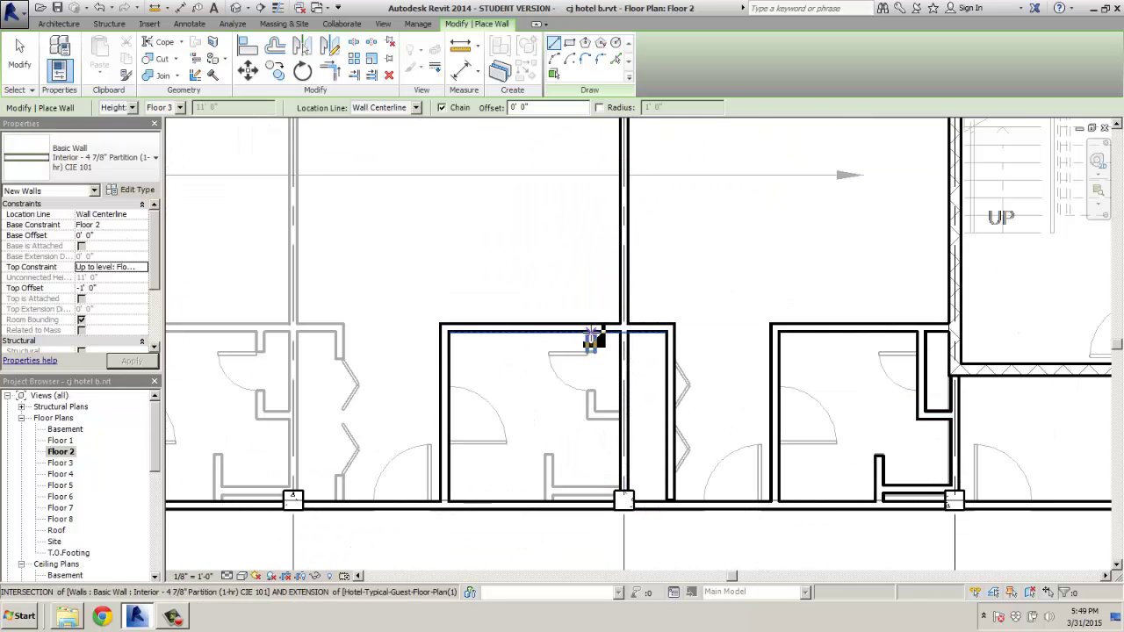
left_click(590, 334)
left_click(591, 417)
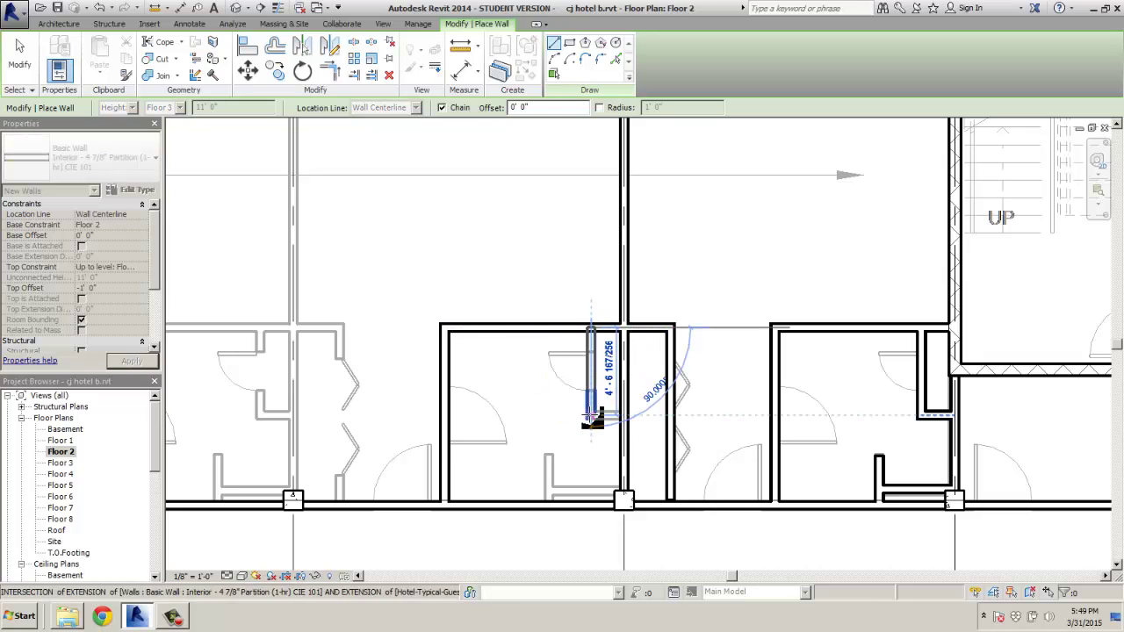
left_click(625, 419)
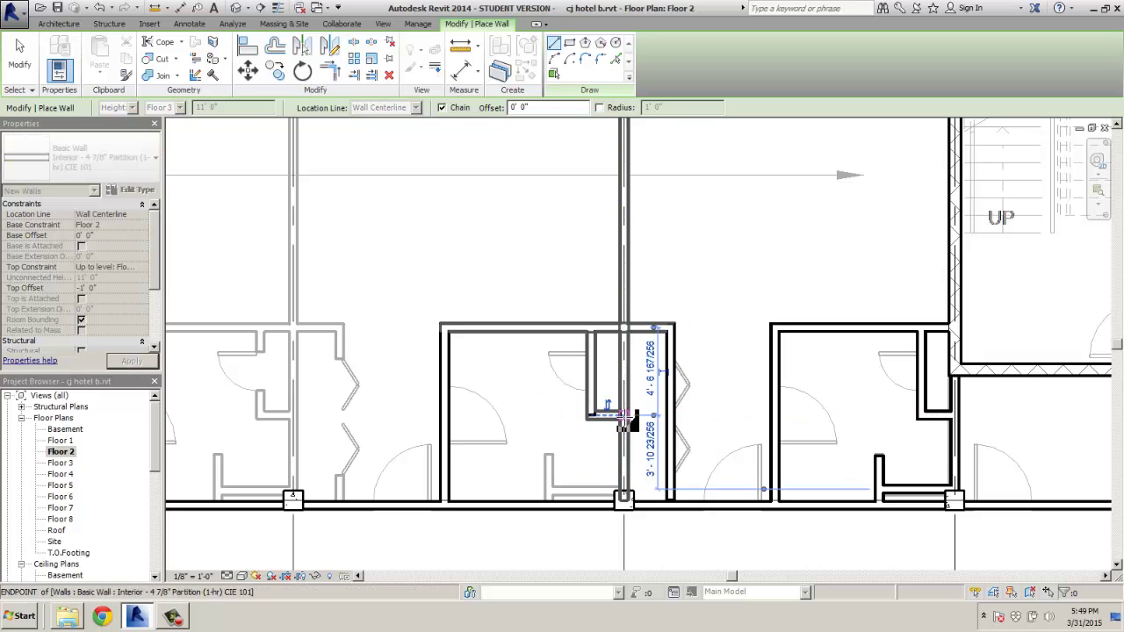
Step: Draw a partition about 3'-11" long from the grid H column into the bathroom, plus the stub wall at its end down to grid 4
left_click(623, 495)
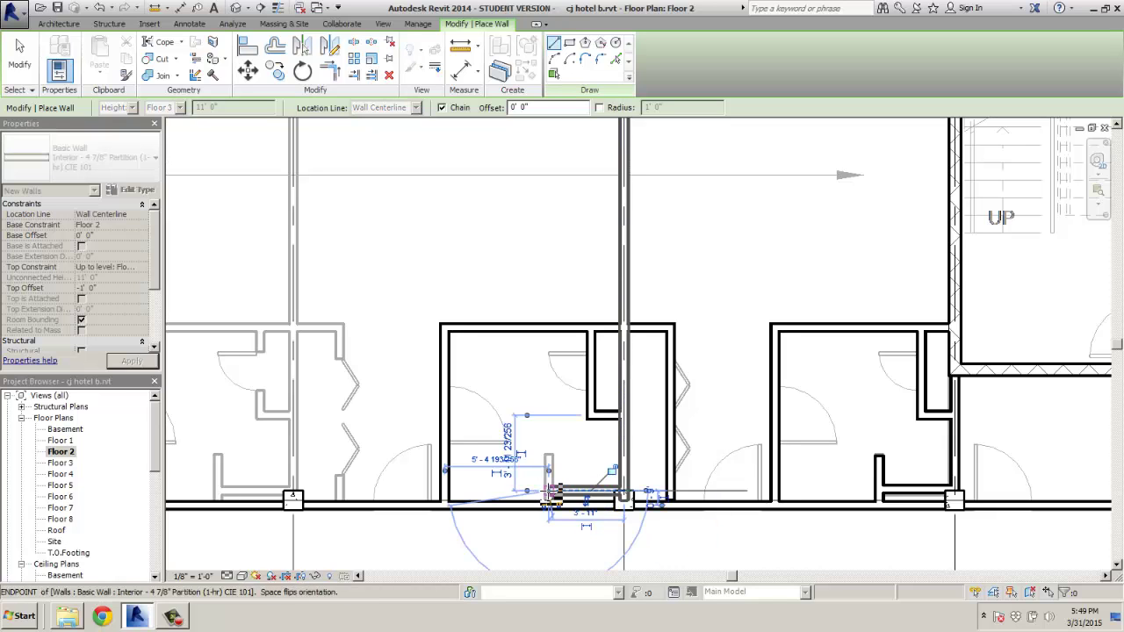
left_click(548, 492)
key("Escape")
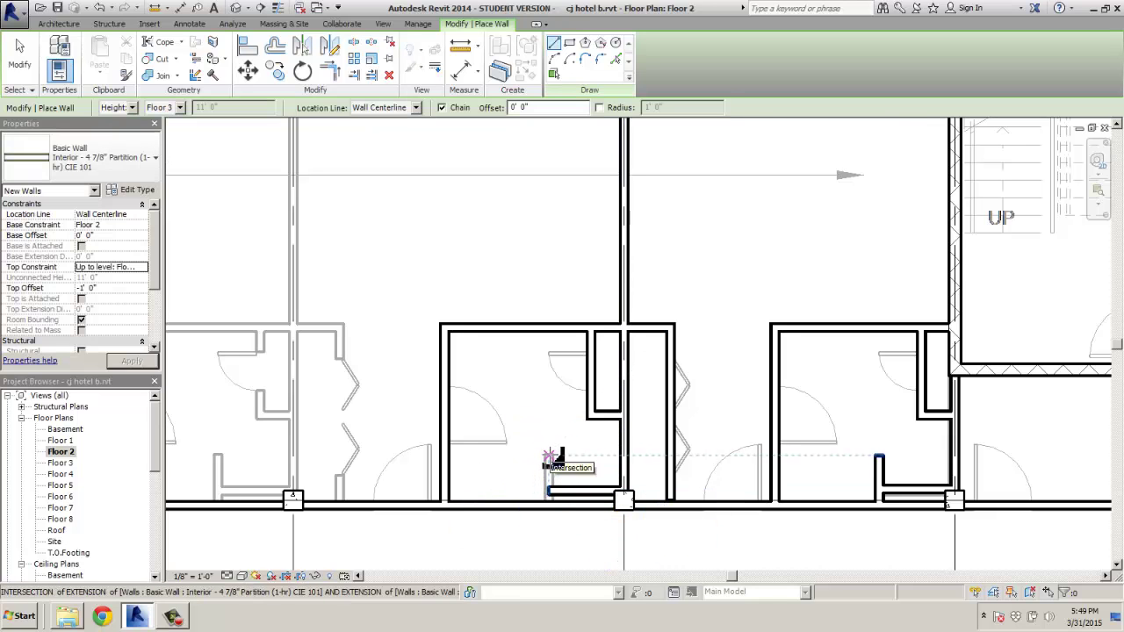
left_click(553, 457)
left_click(549, 504)
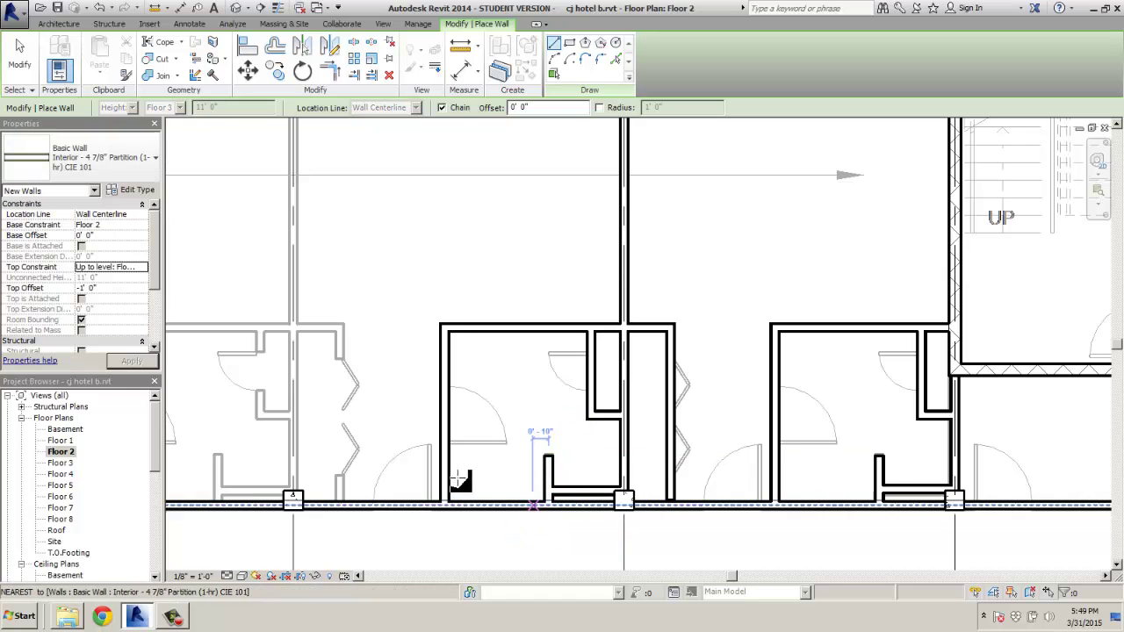
Step: Trace the enclosure around grid G: up from the grid 4 wall, about 11'-8" across towards grid F, then back down to grid 4
middle_click_drag(369, 481, 697, 454)
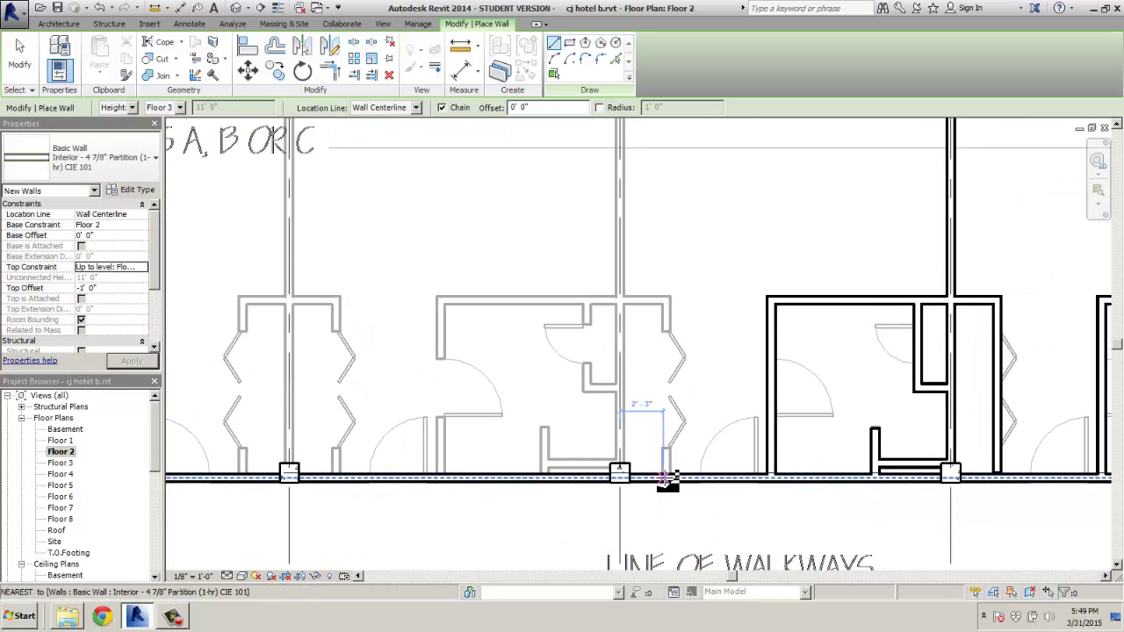
left_click(667, 479)
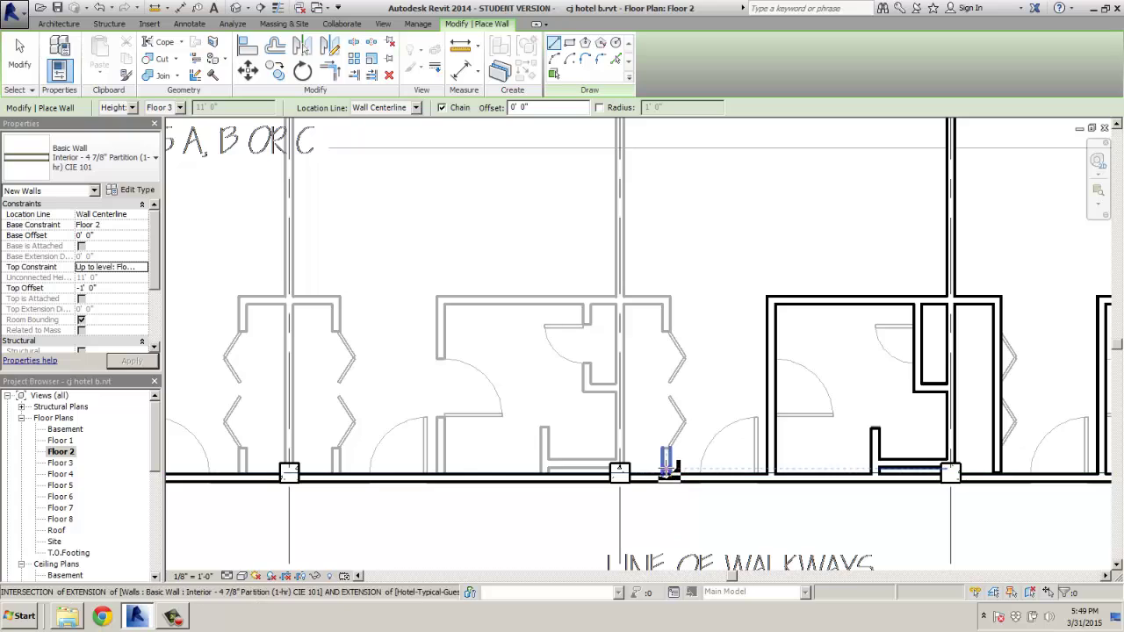
left_click(666, 475)
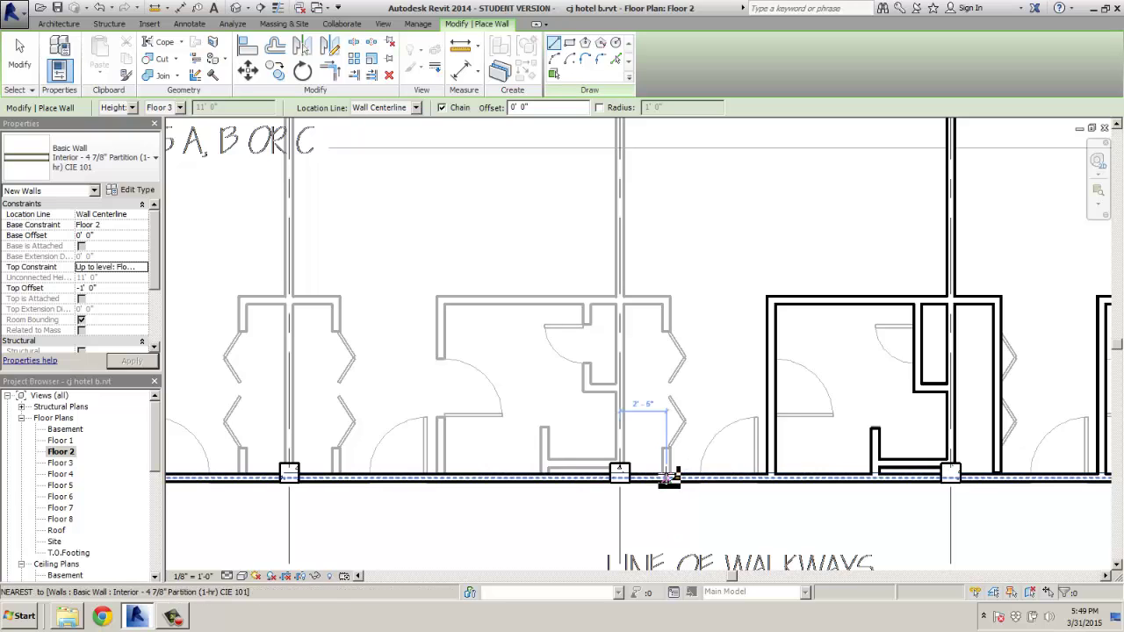
left_click(666, 300)
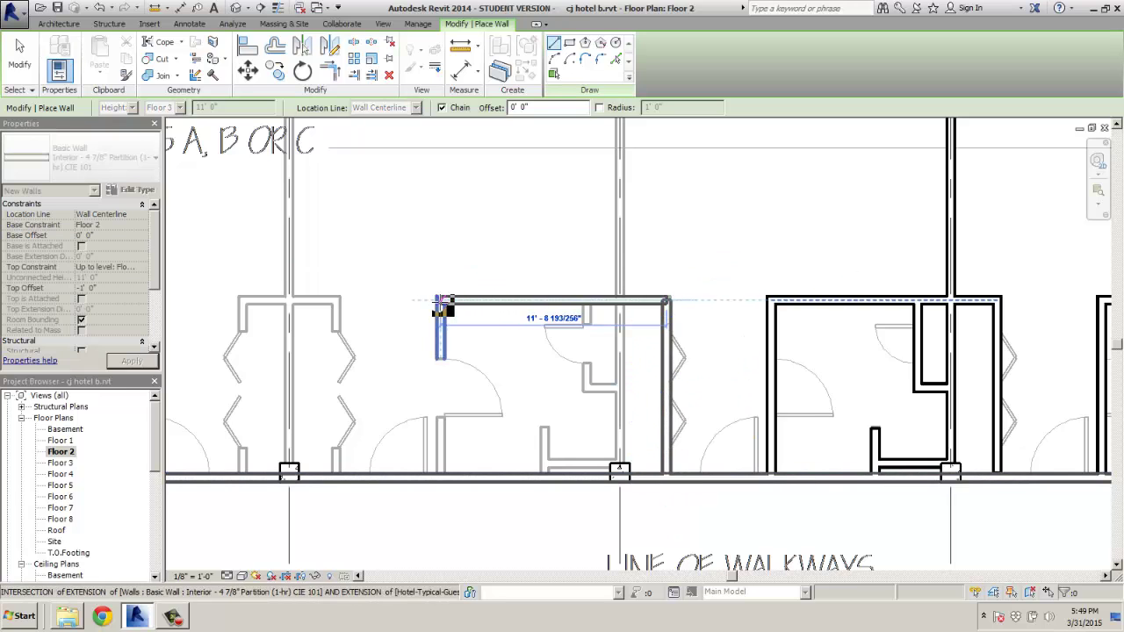
left_click(442, 370)
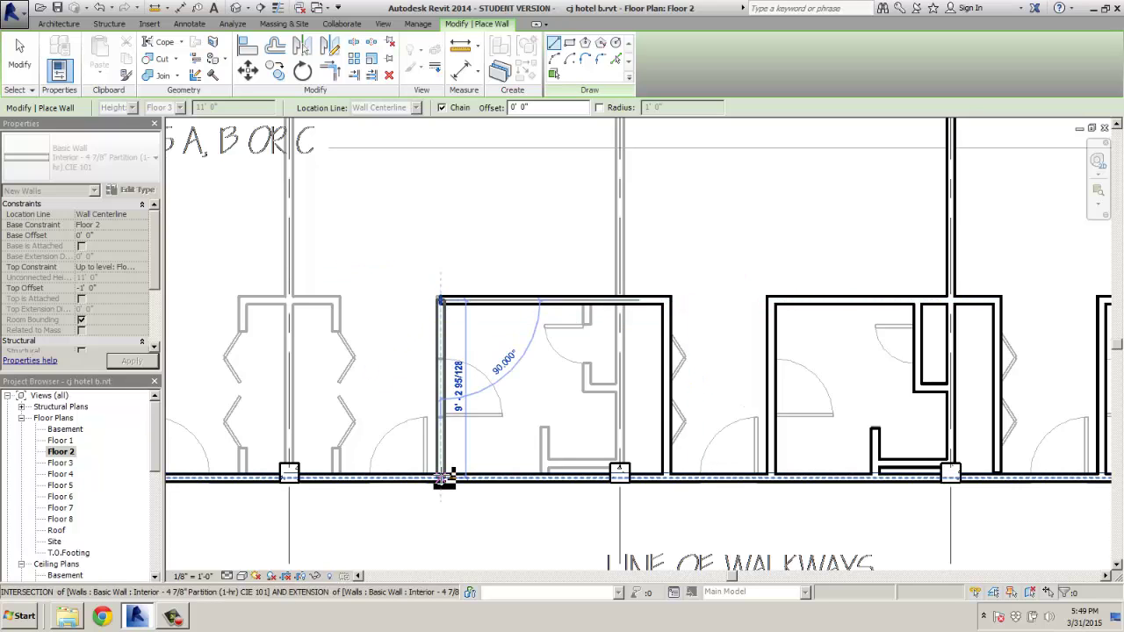
left_click(444, 479)
key("Escape")
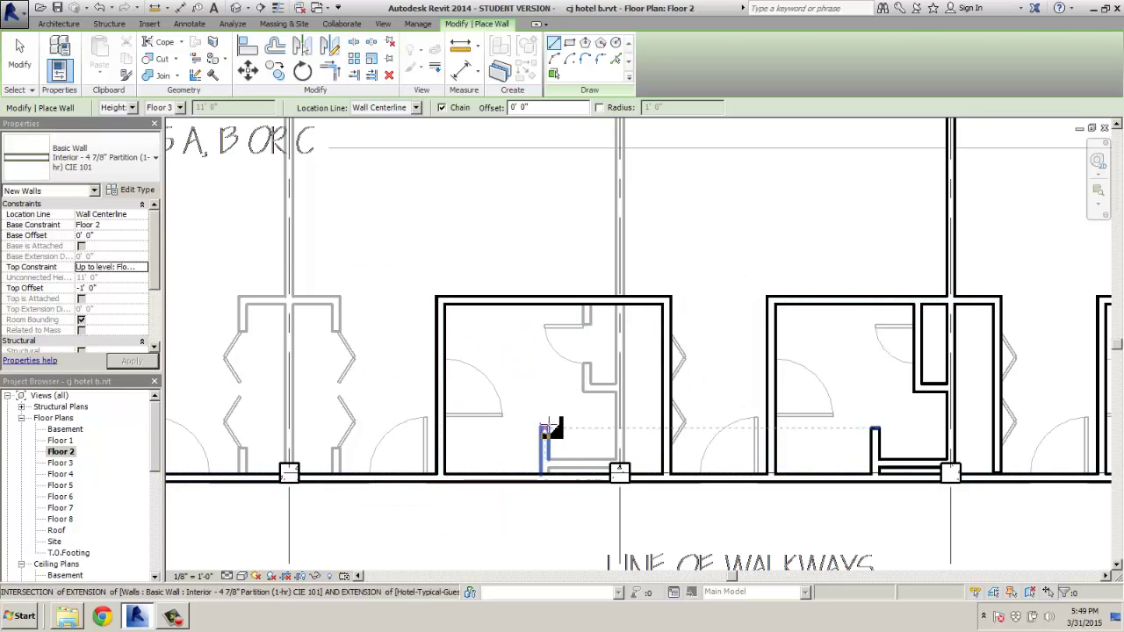
Step: Draw a stub partition about 2'-7" long down to the grid 4 wall inside the grid G bathroom, following the underlay
key("Escape")
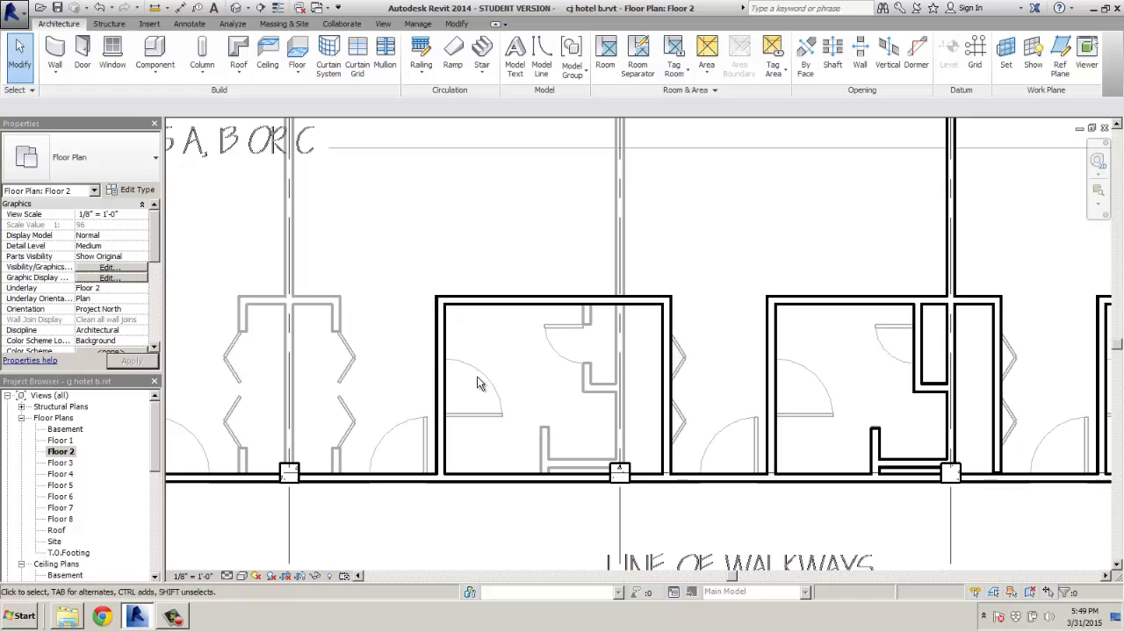
left_click(54, 52)
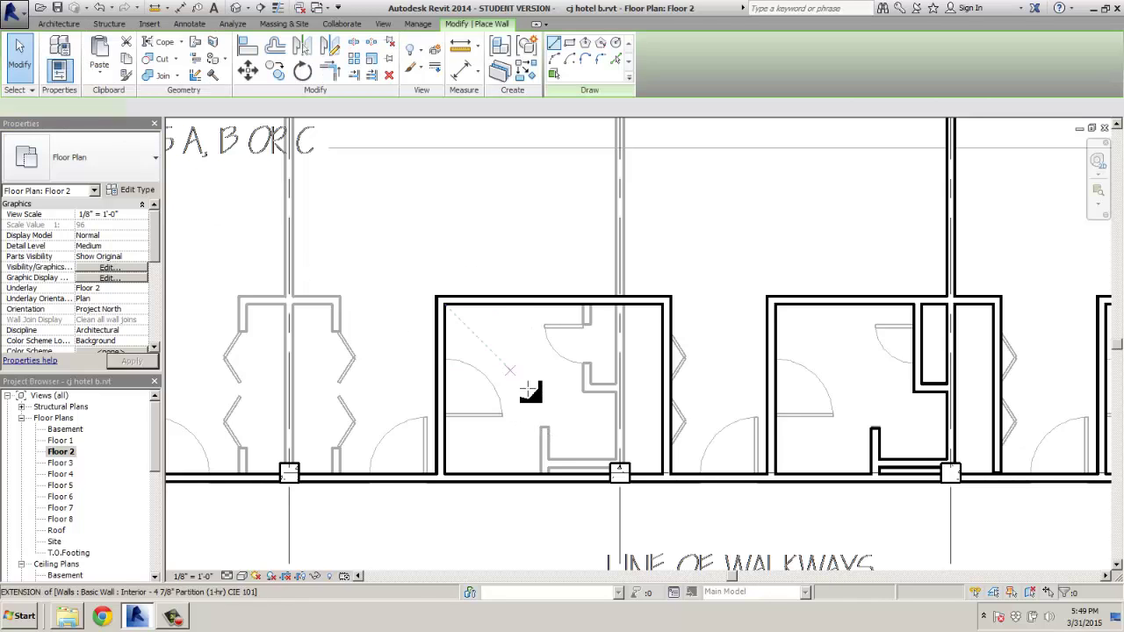
left_click(544, 430)
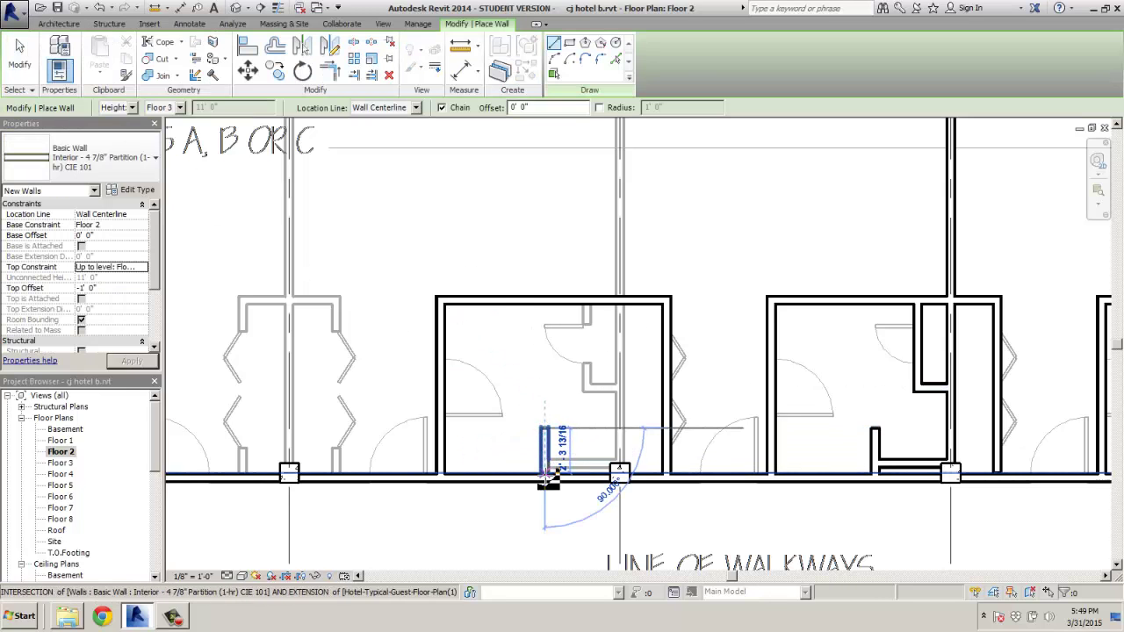
left_click(546, 477)
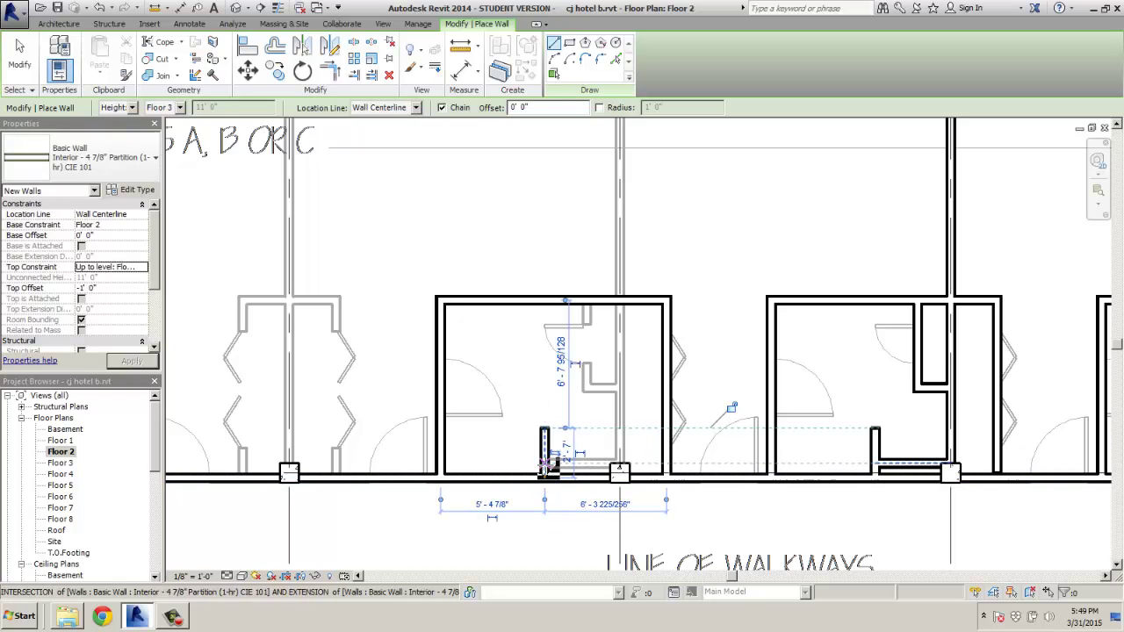
key("Escape")
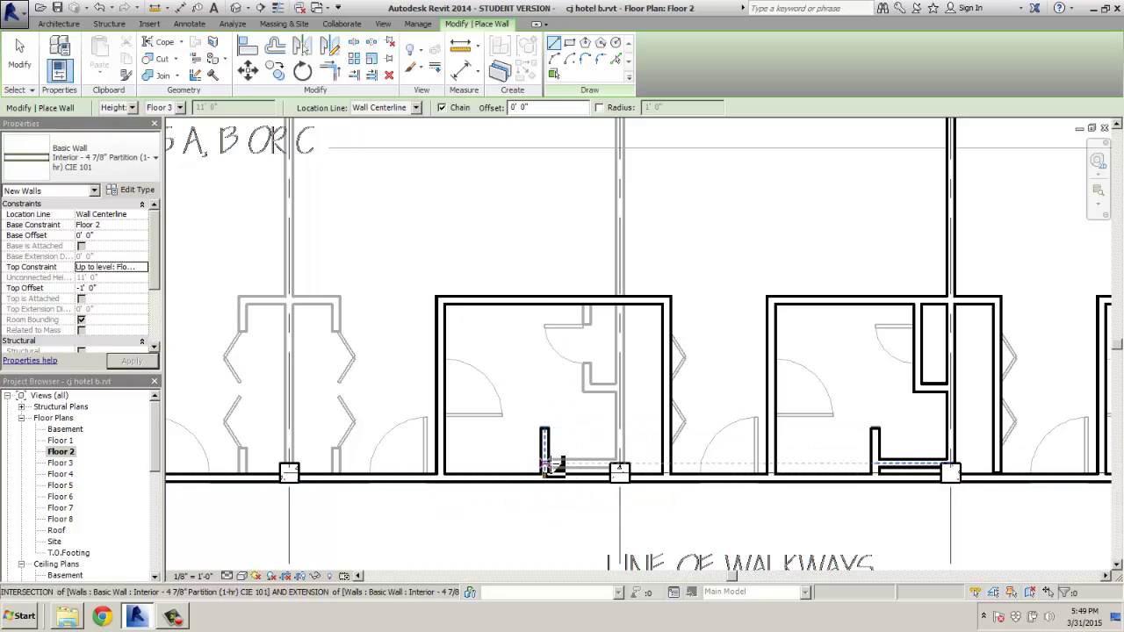
Step: Draw a partition from the stub wall to the column at grids G and 4, then up along grid G to the exterior wall column
left_click(620, 461)
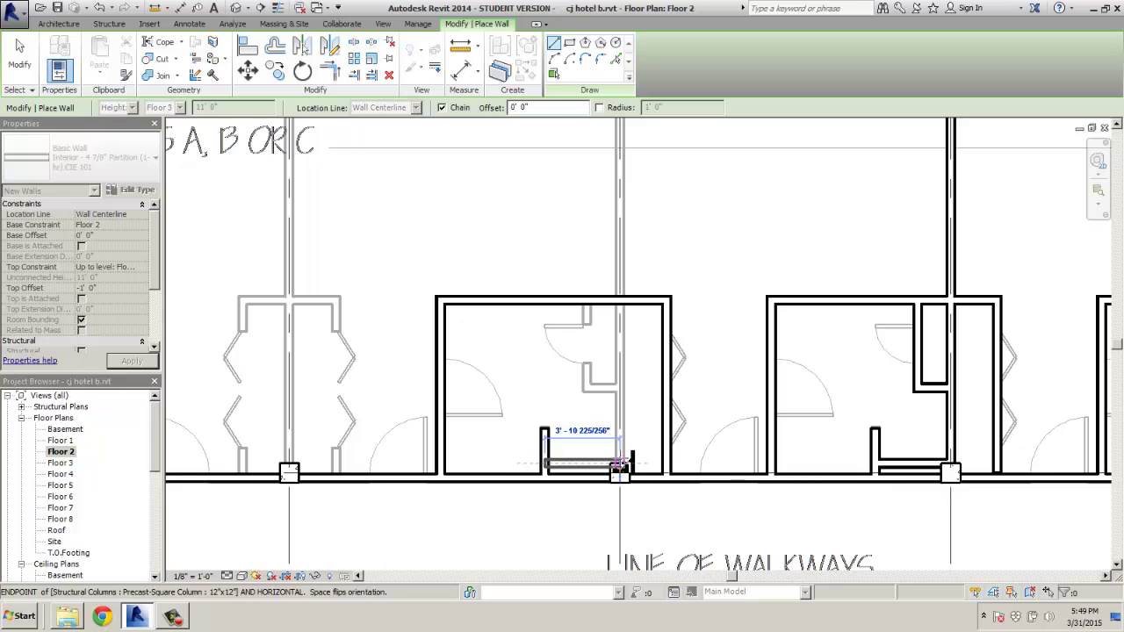
scroll(620, 456, "down", 2)
middle_click_drag(623, 377, 623, 543)
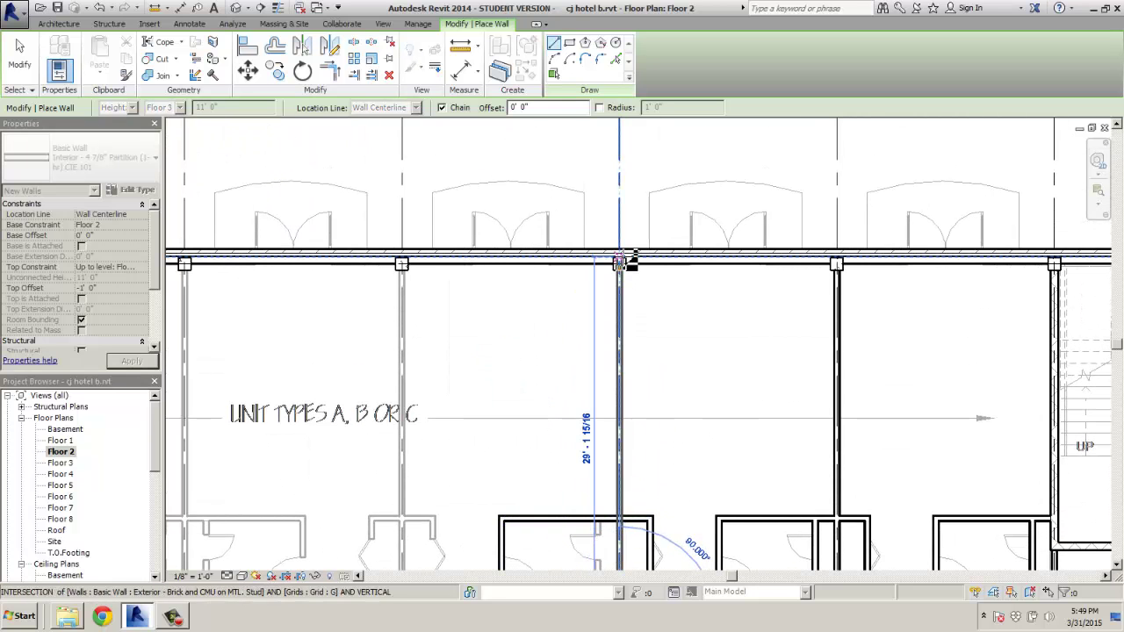
left_click(620, 264)
key("Escape")
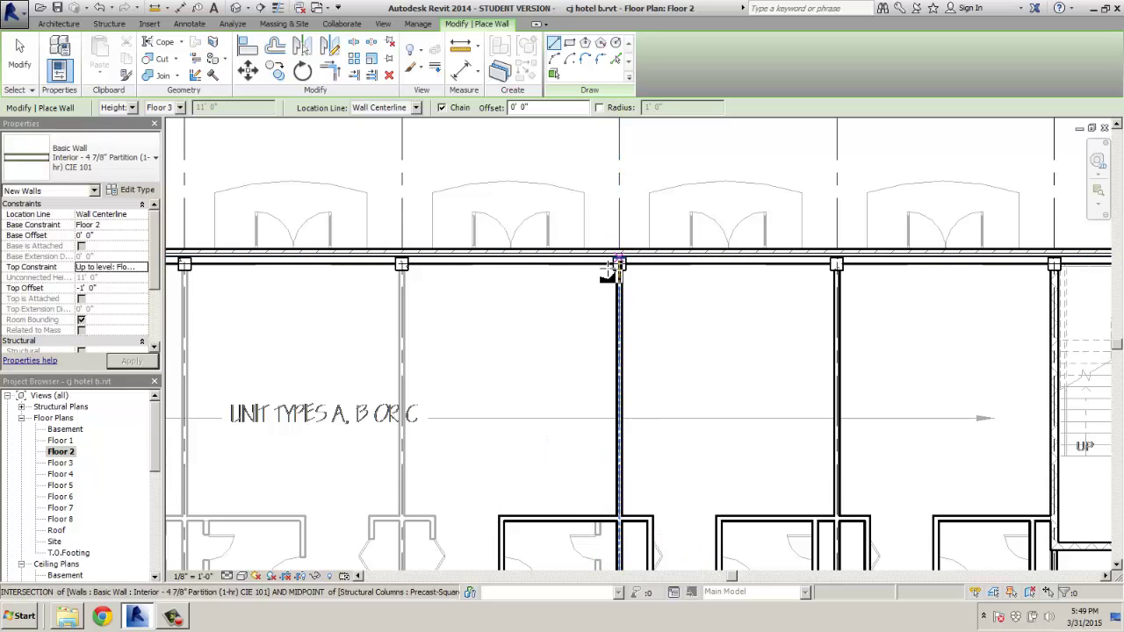
Step: Draw an L-shaped partition in the grid G bathroom, about 4'-6" down from its upper wall, then across to the grid G wall
middle_click_drag(513, 401, 518, 284)
scroll(602, 459, "up", 3)
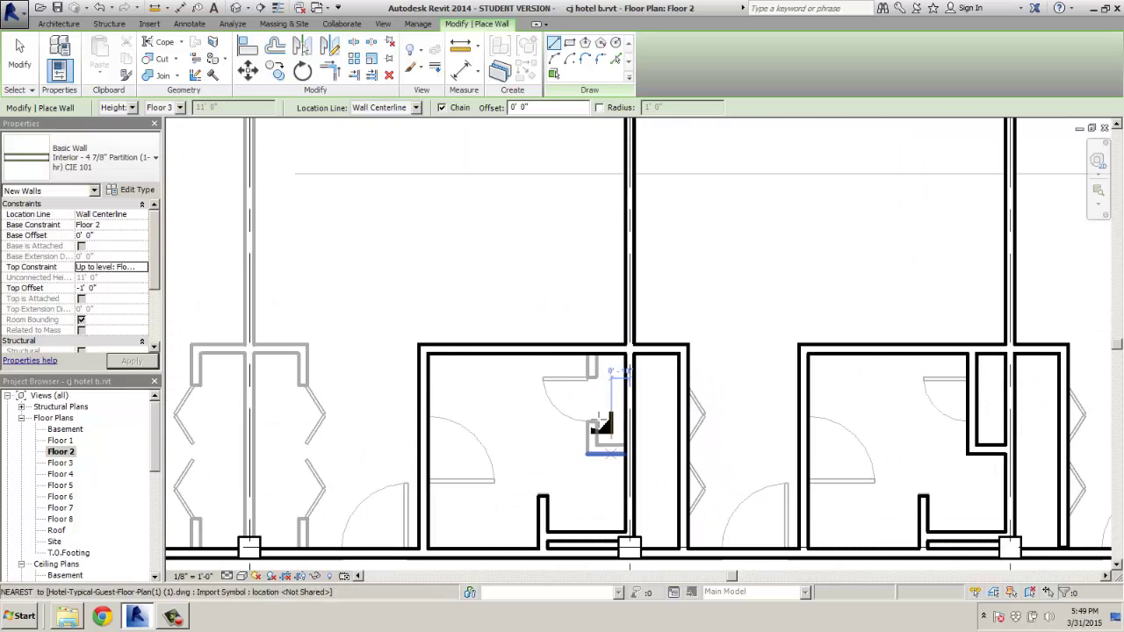
left_click(595, 351)
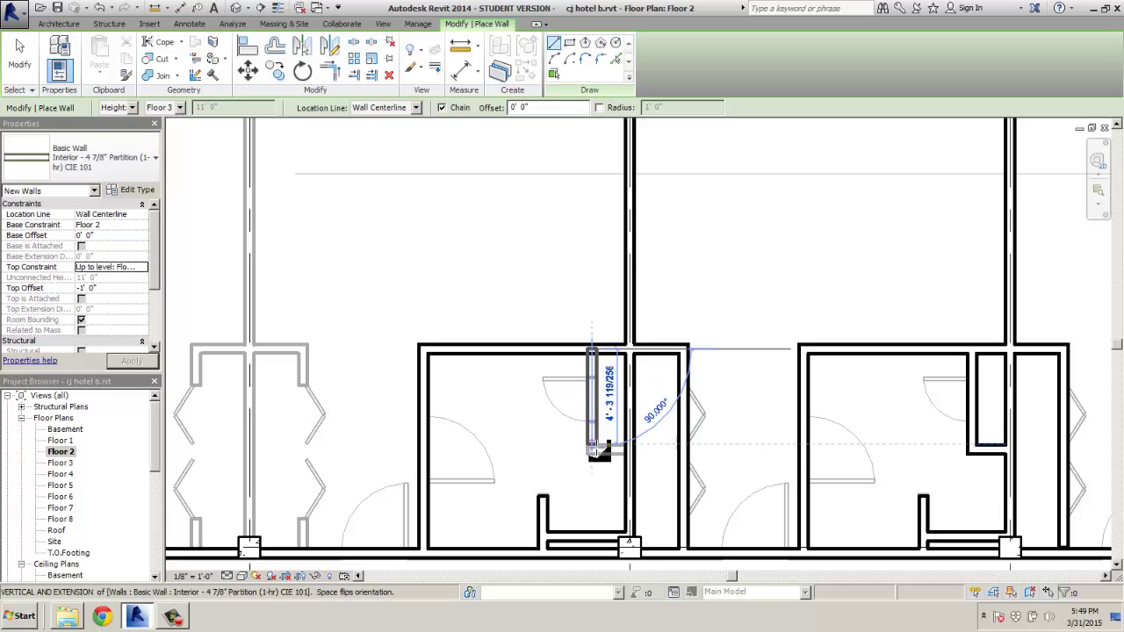
left_click(629, 454)
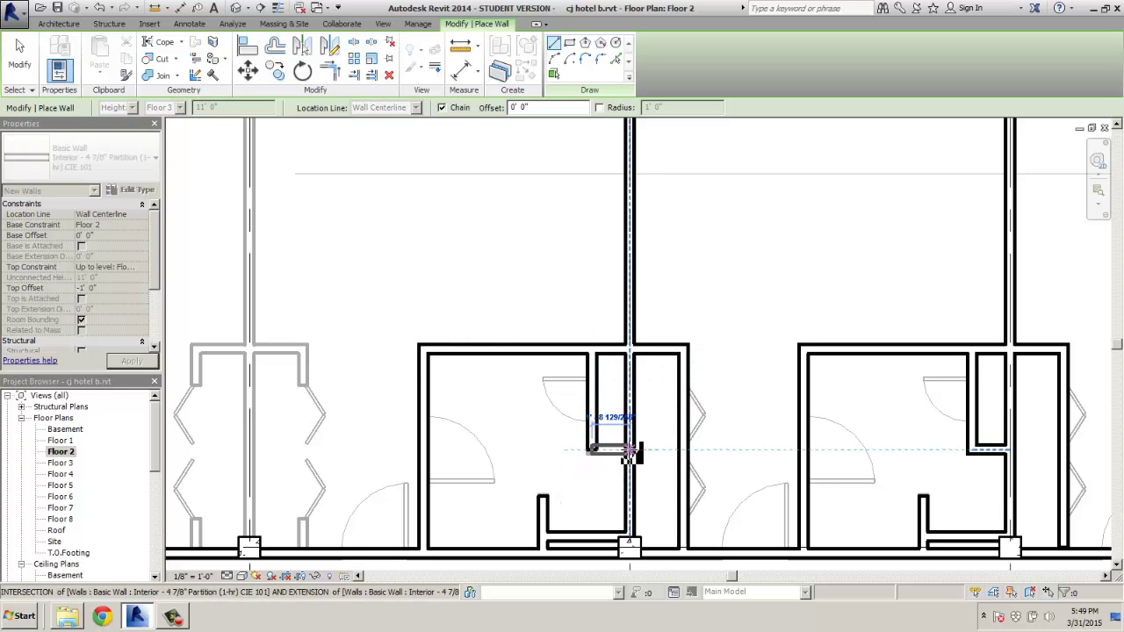
left_click(629, 451)
key("Escape")
Step: Trace the closet enclosure around grid F: up from the grid 4 wall, about 4'-10" across, then back down to grid 4
scroll(526, 452, "down", 5)
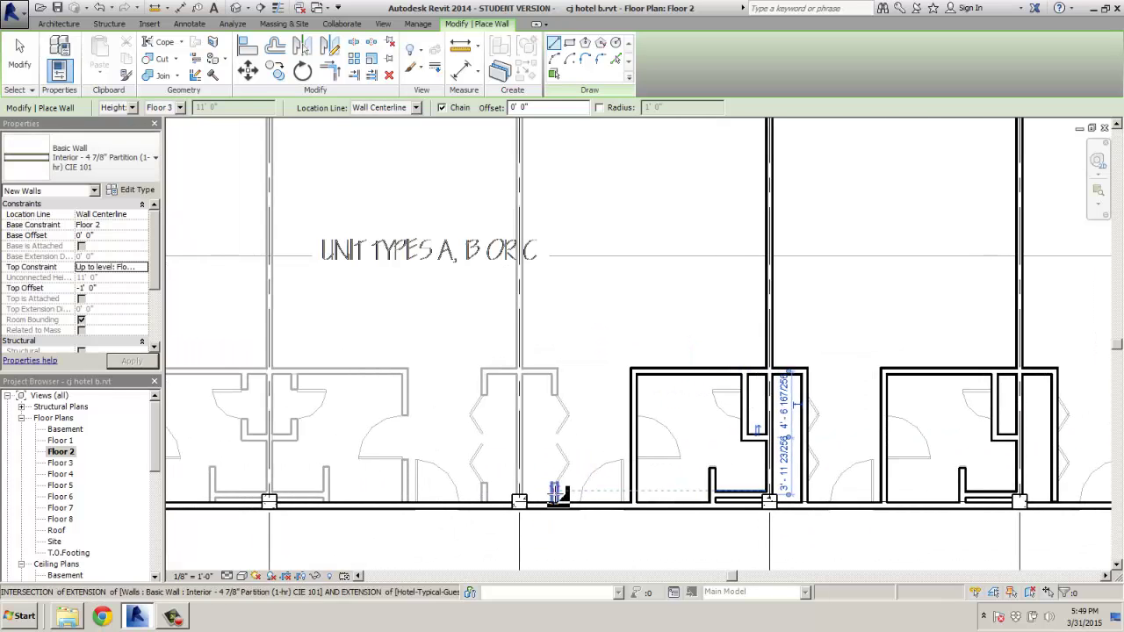
scroll(555, 493, "up", 2)
left_click(555, 514)
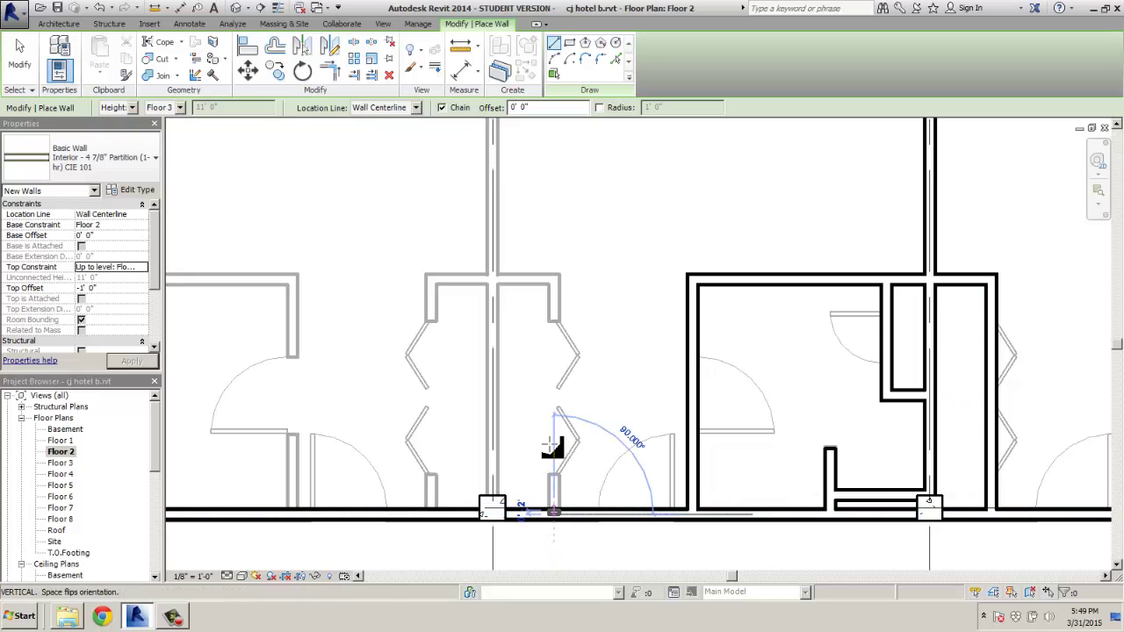
left_click(489, 284)
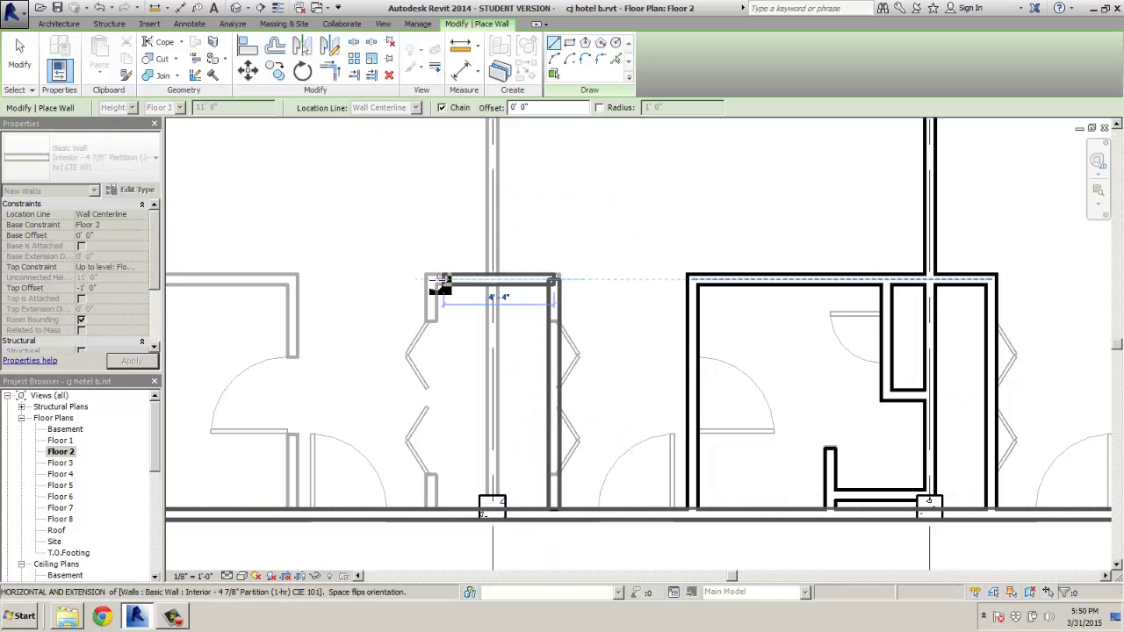
left_click(432, 514)
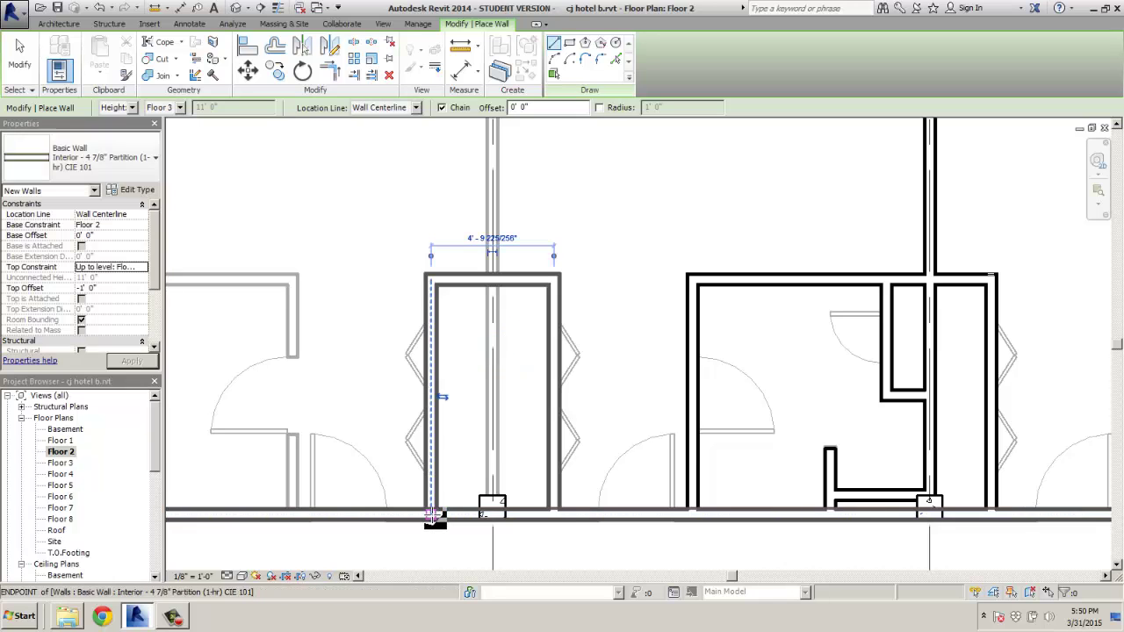
Step: Draw a partition along grid F from the column at grid 4 up to the exterior wall column
left_click(493, 501)
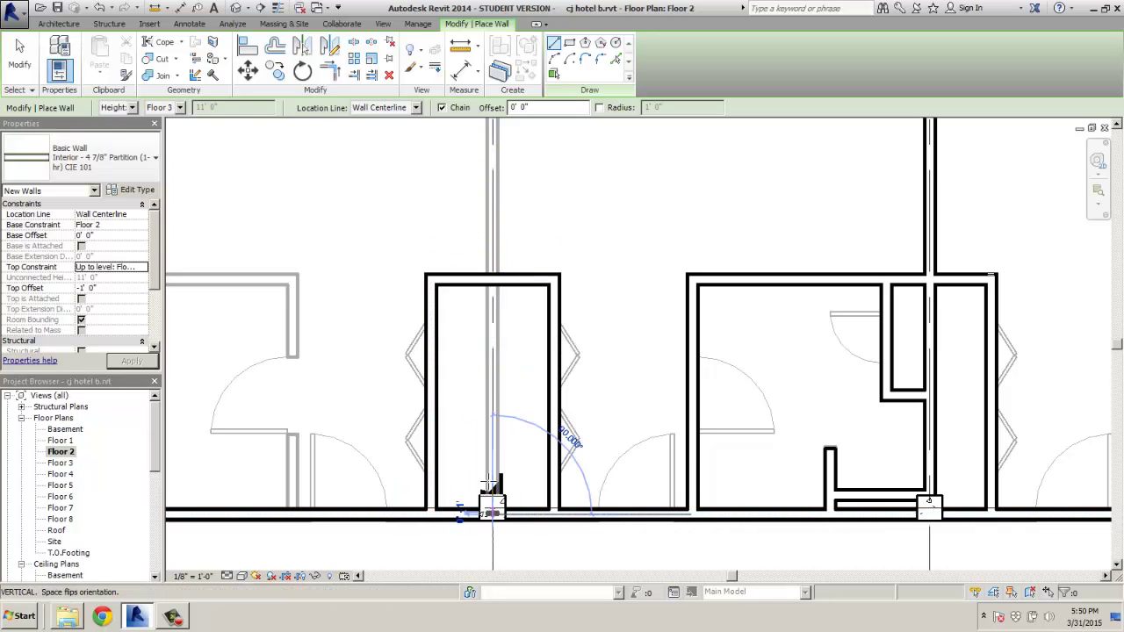
scroll(489, 465, "down", 2)
middle_click_drag(494, 389, 494, 544)
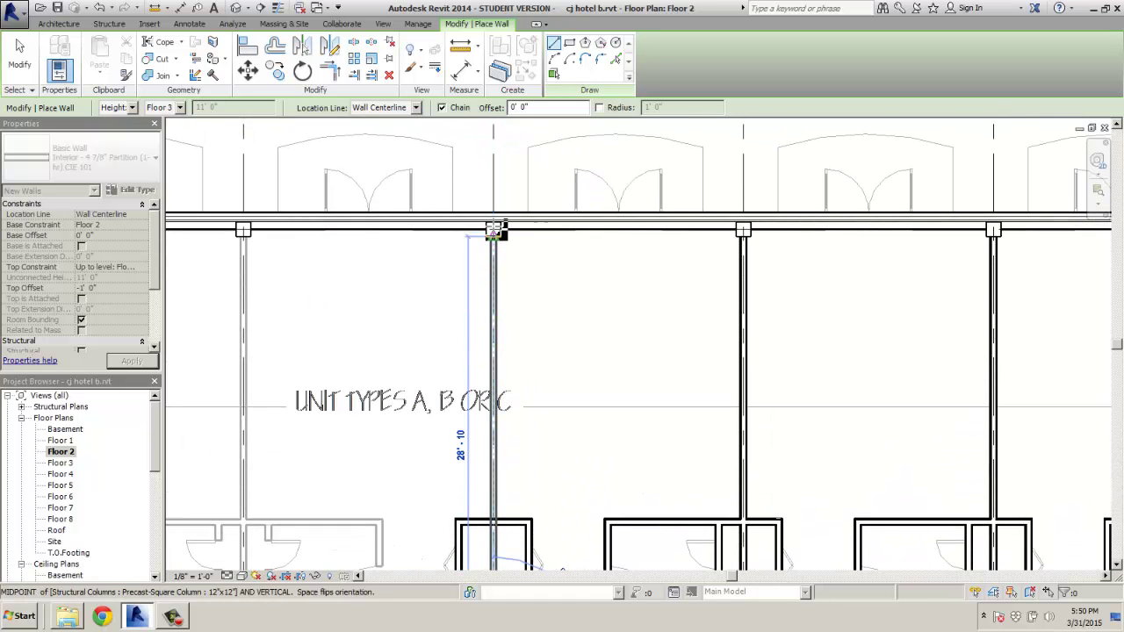
left_click(517, 268)
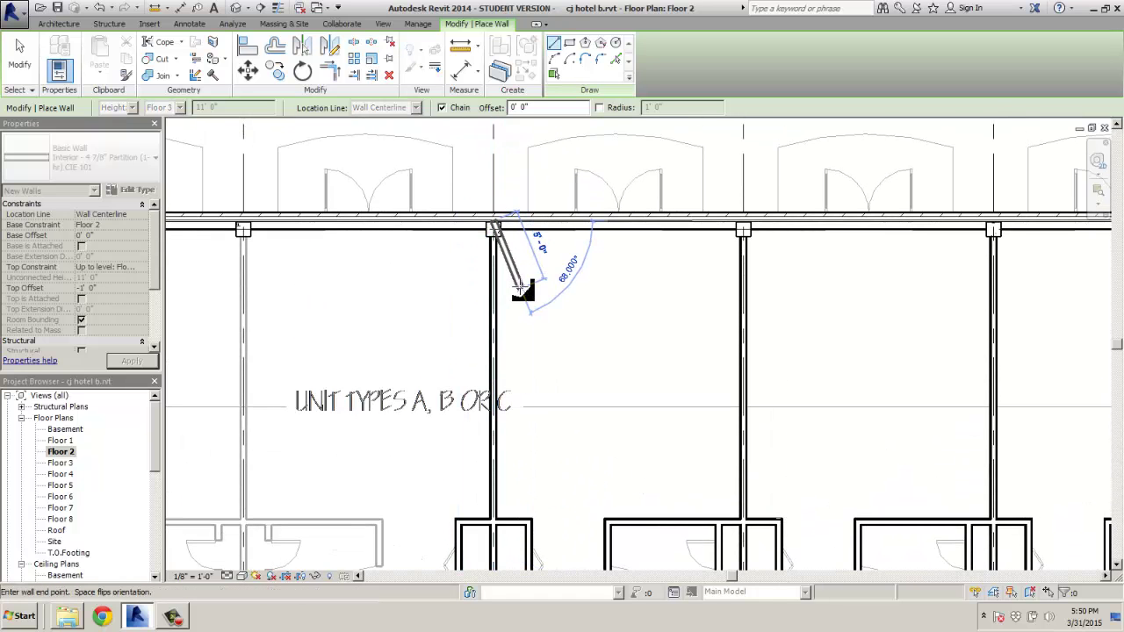
key("Escape")
Step: Trace the double bathroom enclosure around grid E: up from the grid 4 wall, about 18'-7" across towards grid D, then back down
middle_click_drag(518, 338, 644, 70)
scroll(534, 527, "up", 2)
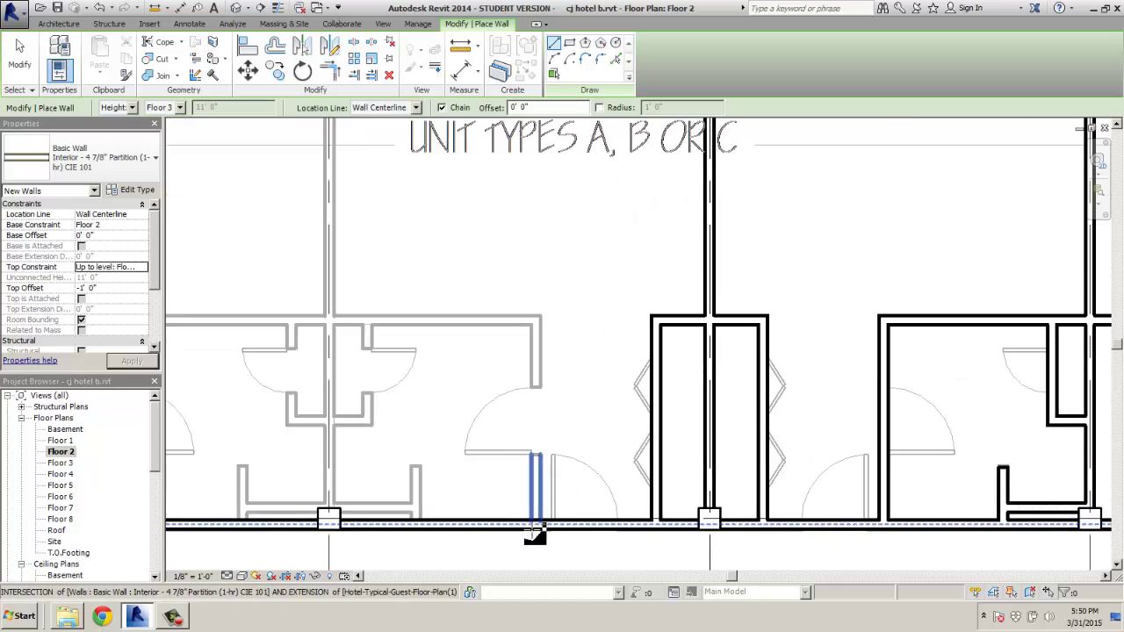
left_click(533, 525)
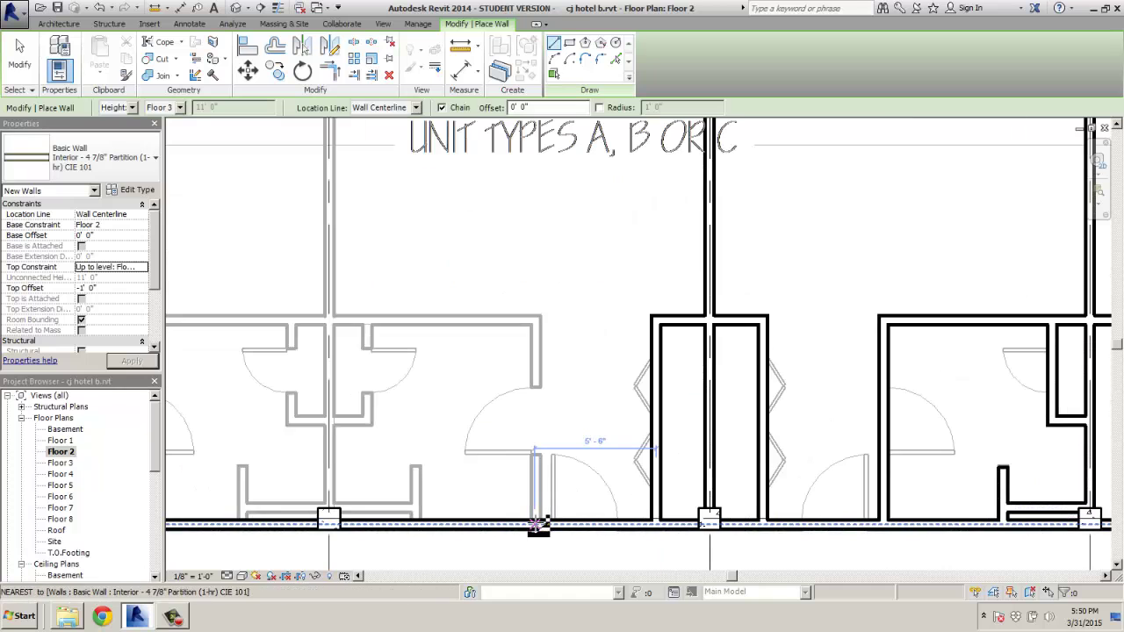
left_click(533, 320)
middle_click_drag(326, 326, 539, 319)
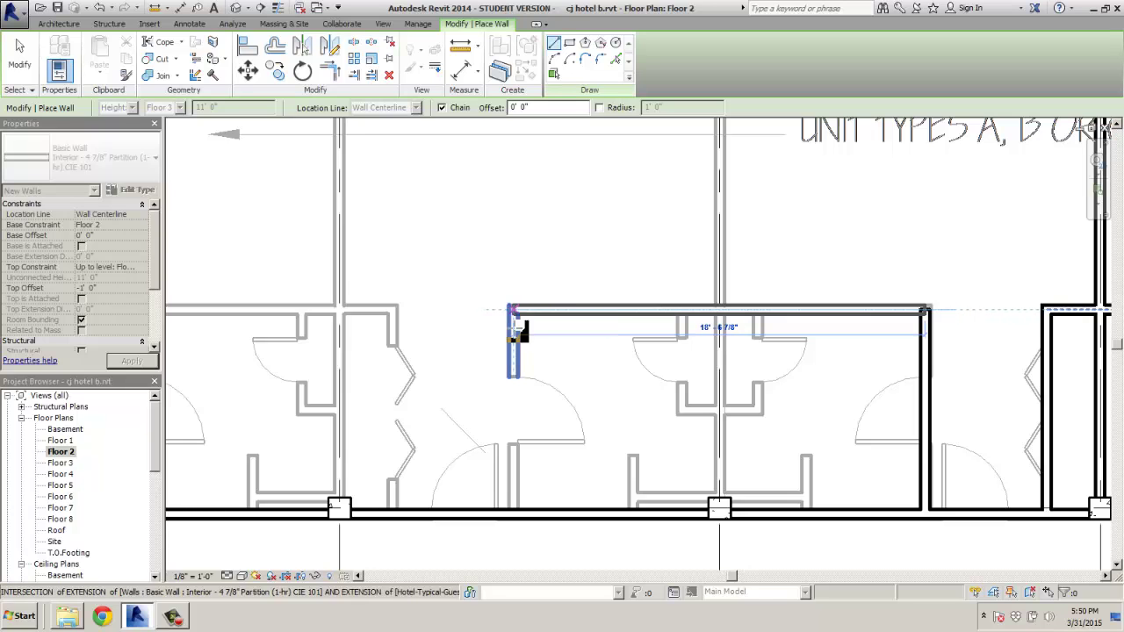
left_click(512, 311)
left_click(515, 513)
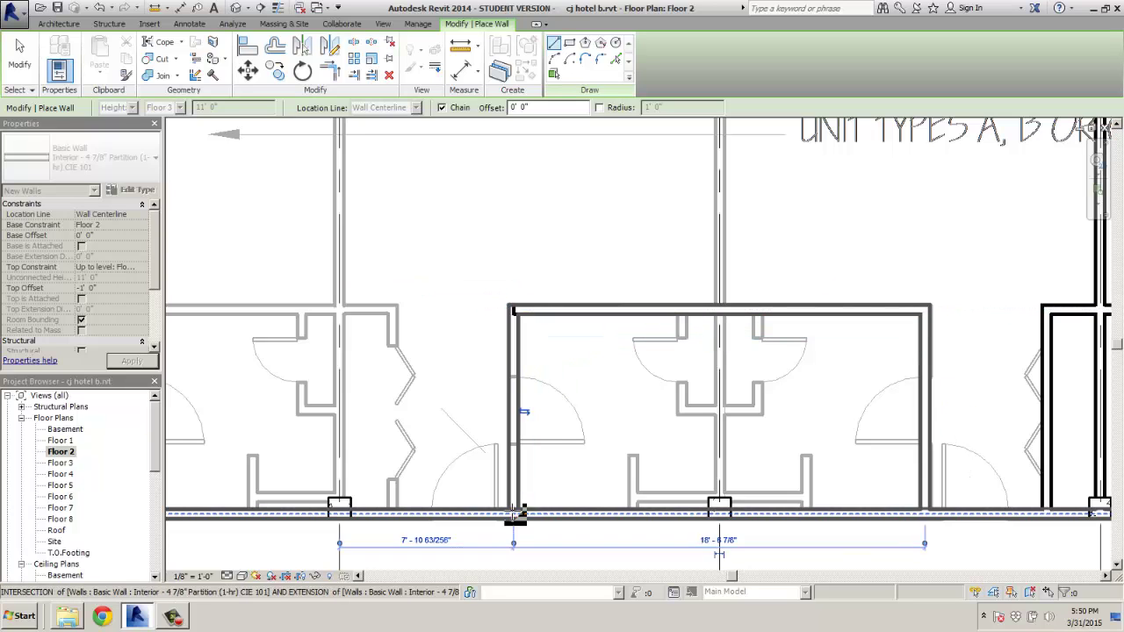
key("Escape")
Step: Draw a stub partition about 2'-11" long on the grid D side of the grid E bathrooms, and a partition from it across grid E
left_click(629, 509)
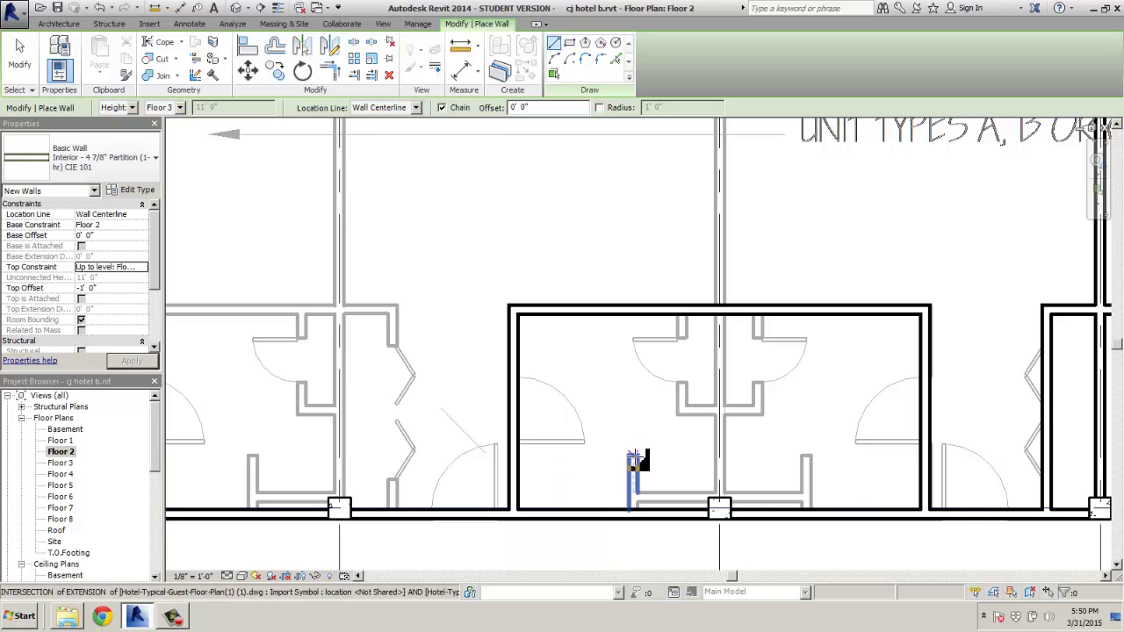
left_click(633, 456)
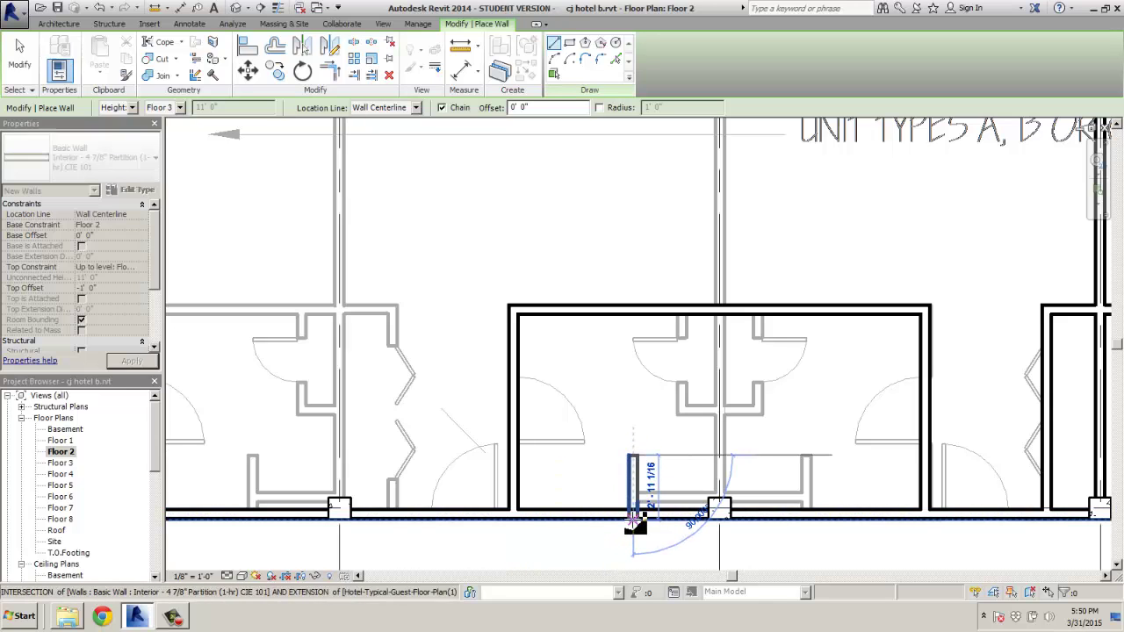
key("Escape")
left_click(633, 497)
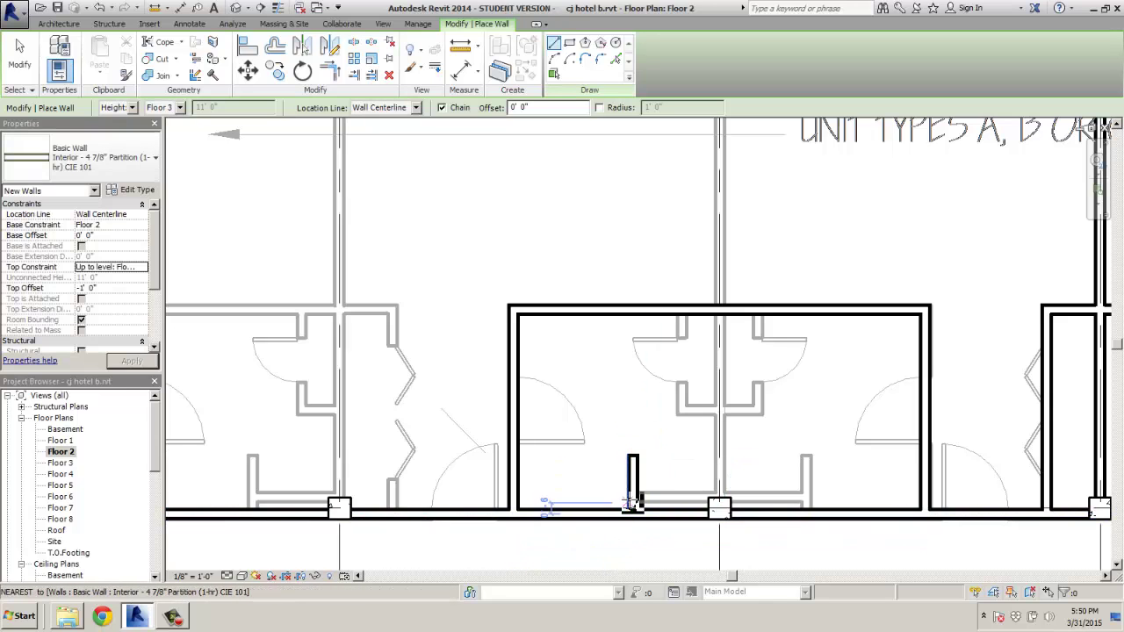
left_click(807, 497)
key("Escape")
Step: Draw the matching stub partition about 2'-8" long down to the grid 4 wall on the grid F side of the grid E bathrooms
left_click(808, 457)
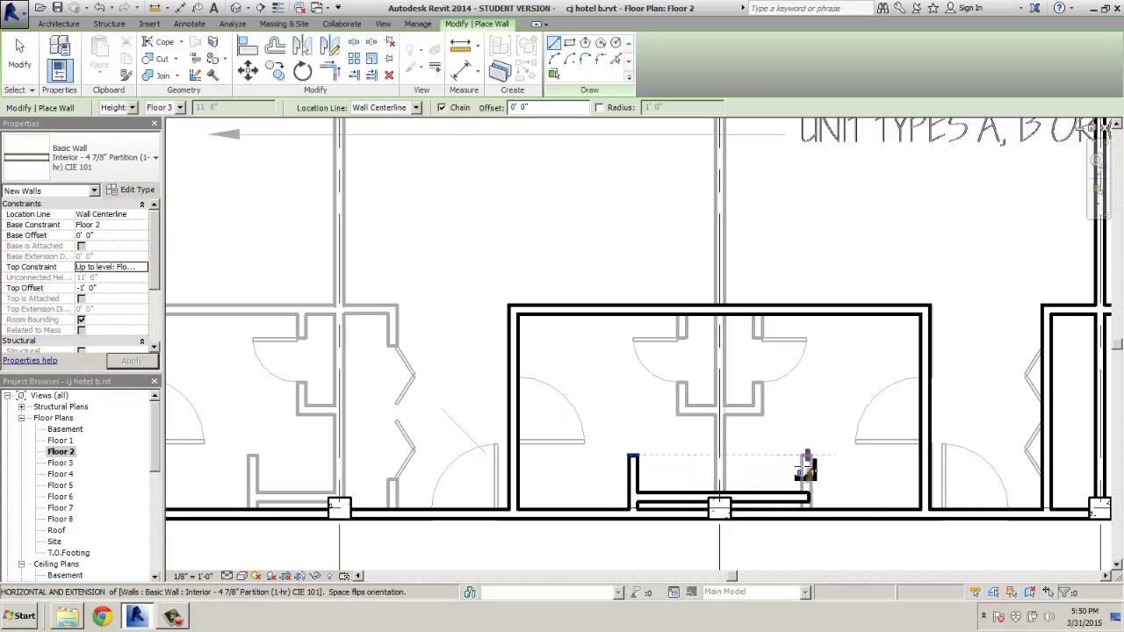
key("Escape")
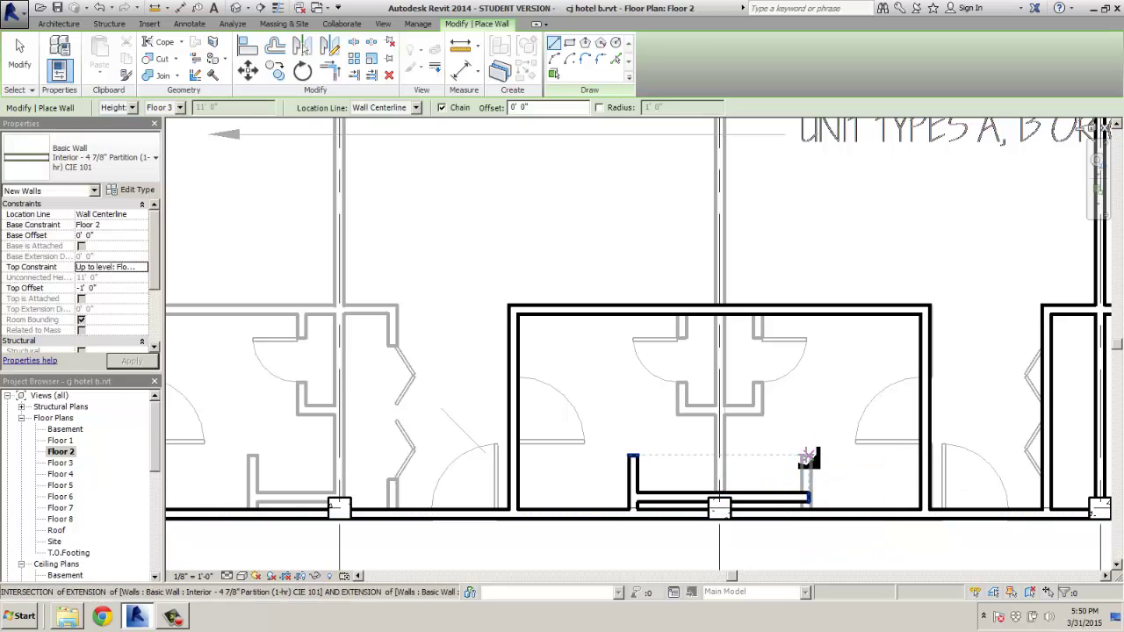
left_click(807, 457)
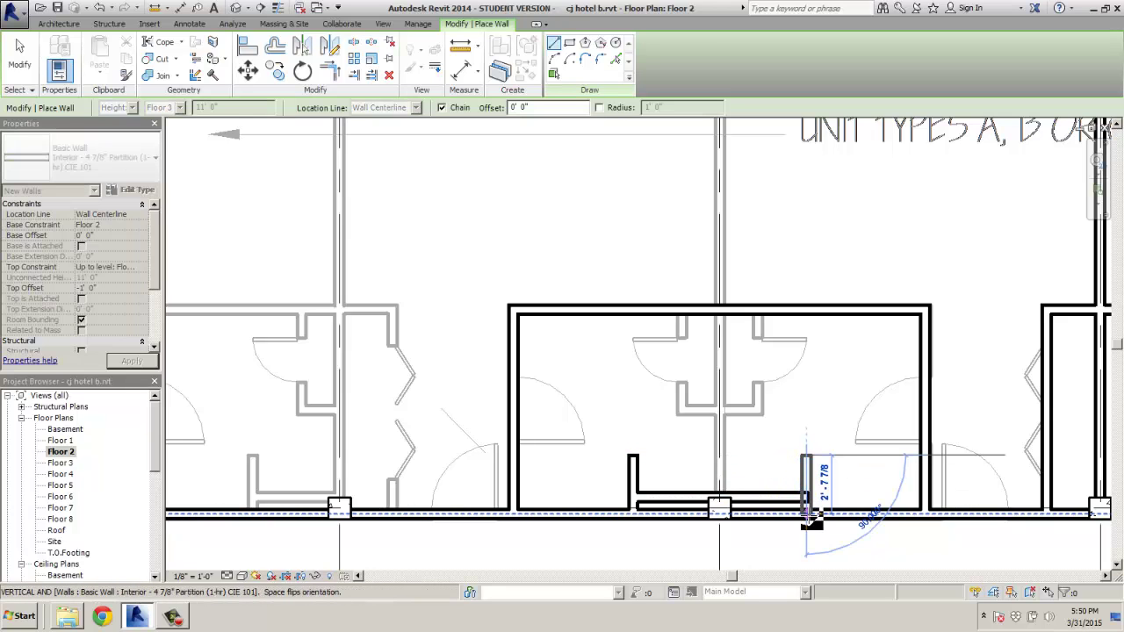
left_click(809, 518)
key("Escape")
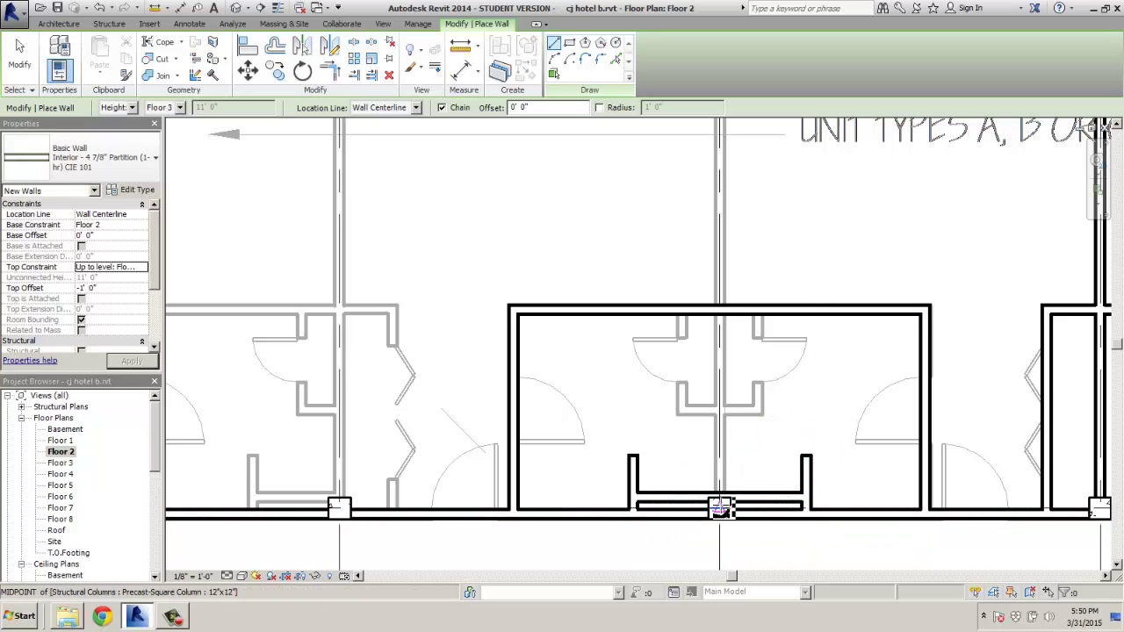
Step: Draw a partition along grid E from the column at grid 4 up to the exterior wall column
left_click(720, 507)
scroll(715, 514, "down", 5)
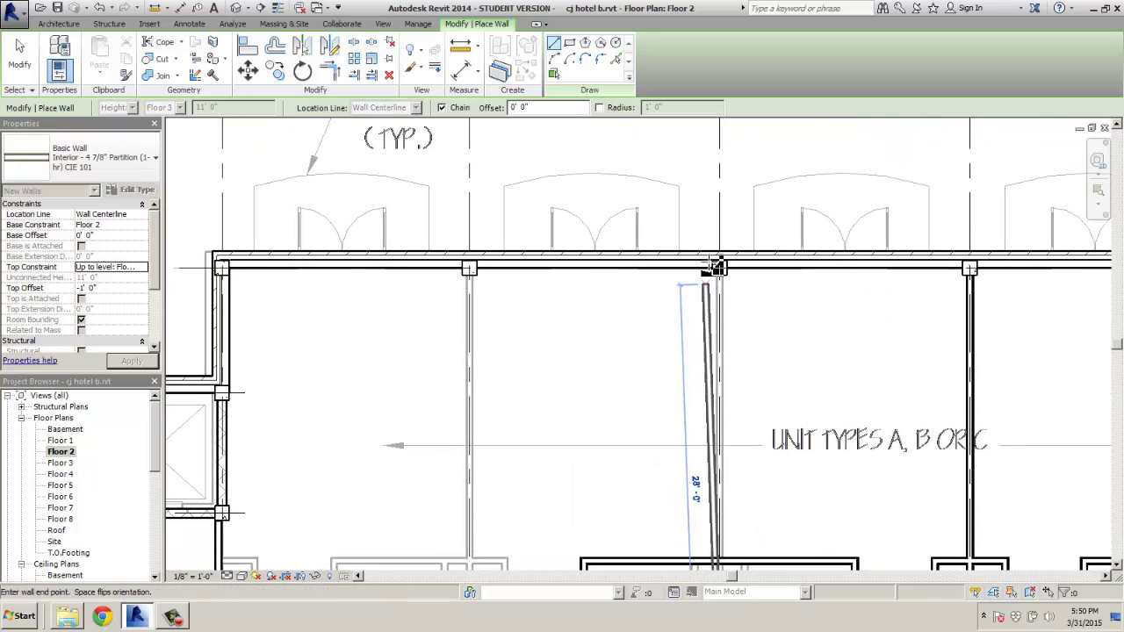
left_click(715, 266)
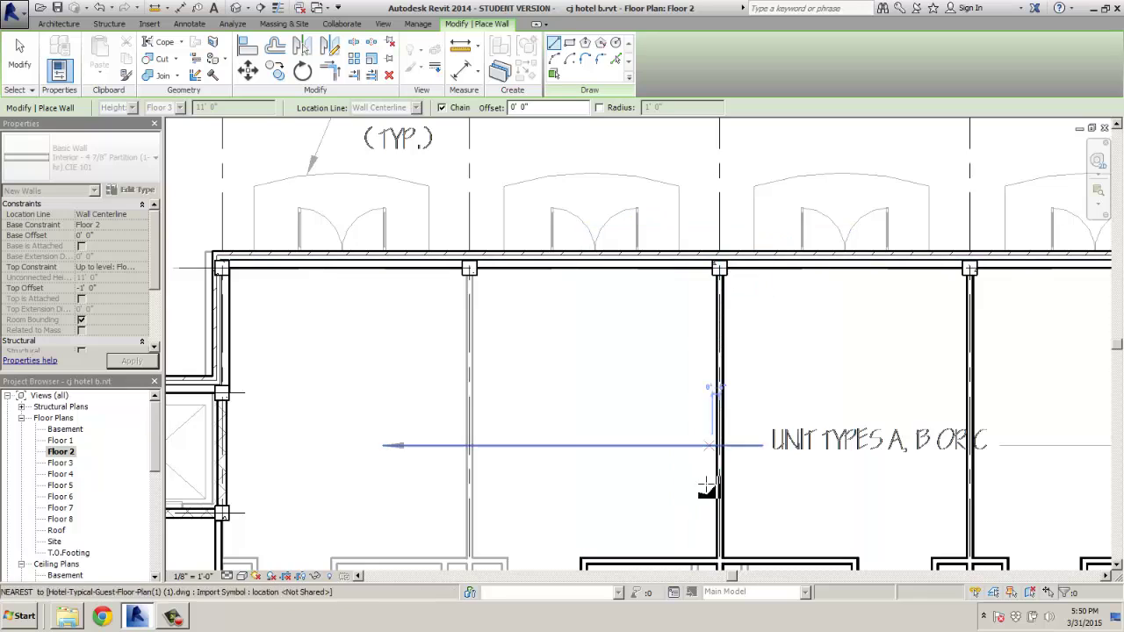
Step: Trace the U-shaped partition straddling grid E, down from the bathrooms' upper wall, across the grid line, and back up
middle_click_drag(707, 488, 665, 331)
scroll(672, 395, "up", 3)
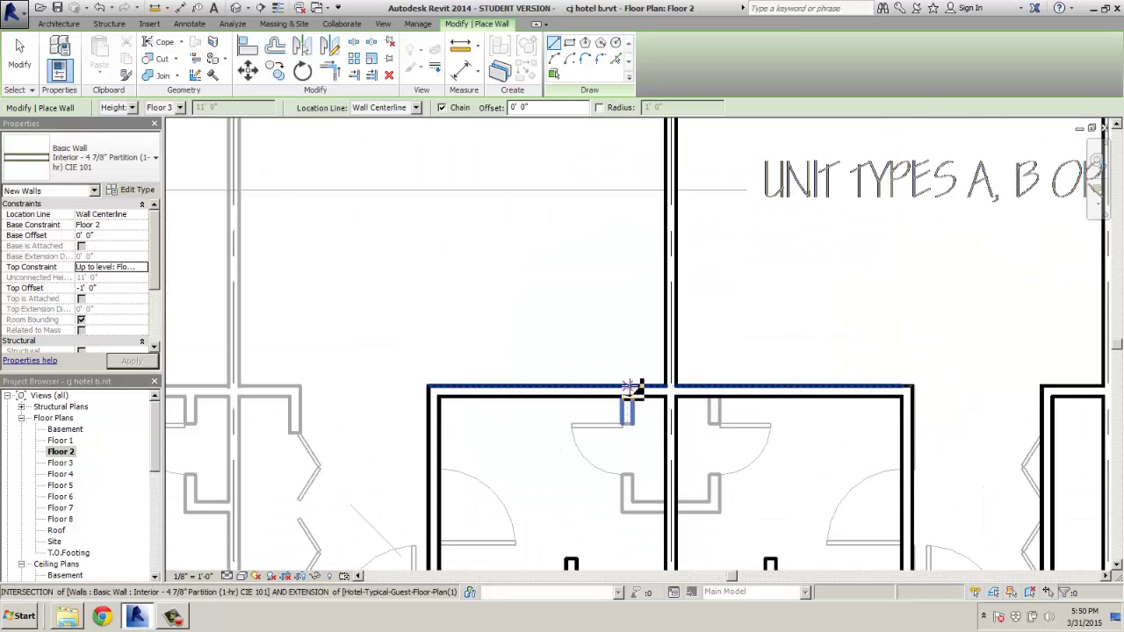
left_click(628, 388)
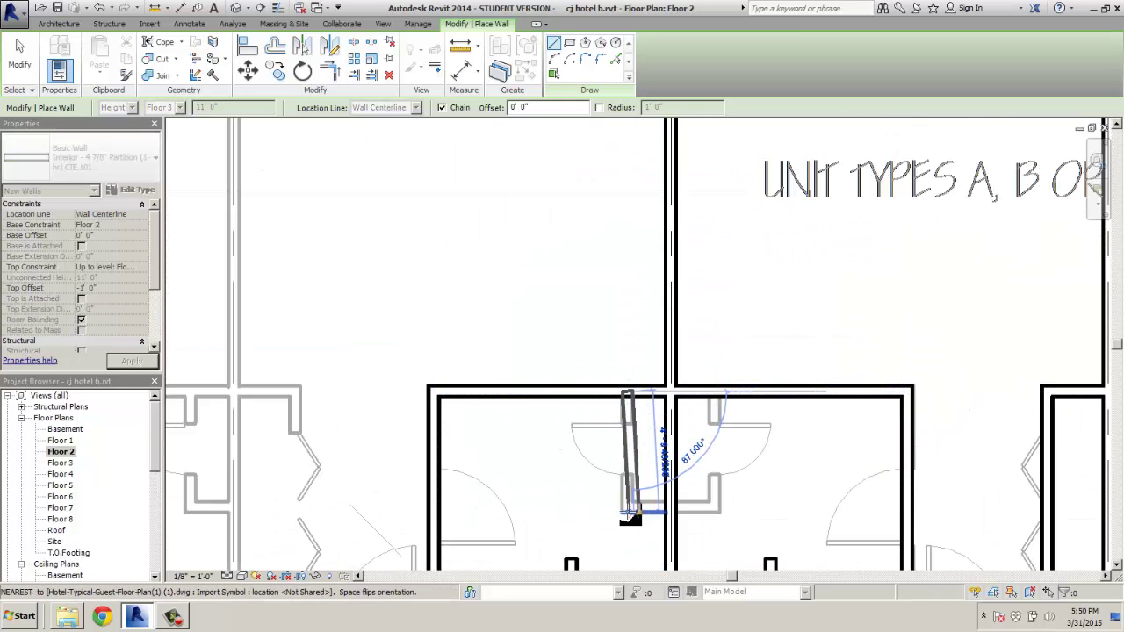
left_click(629, 507)
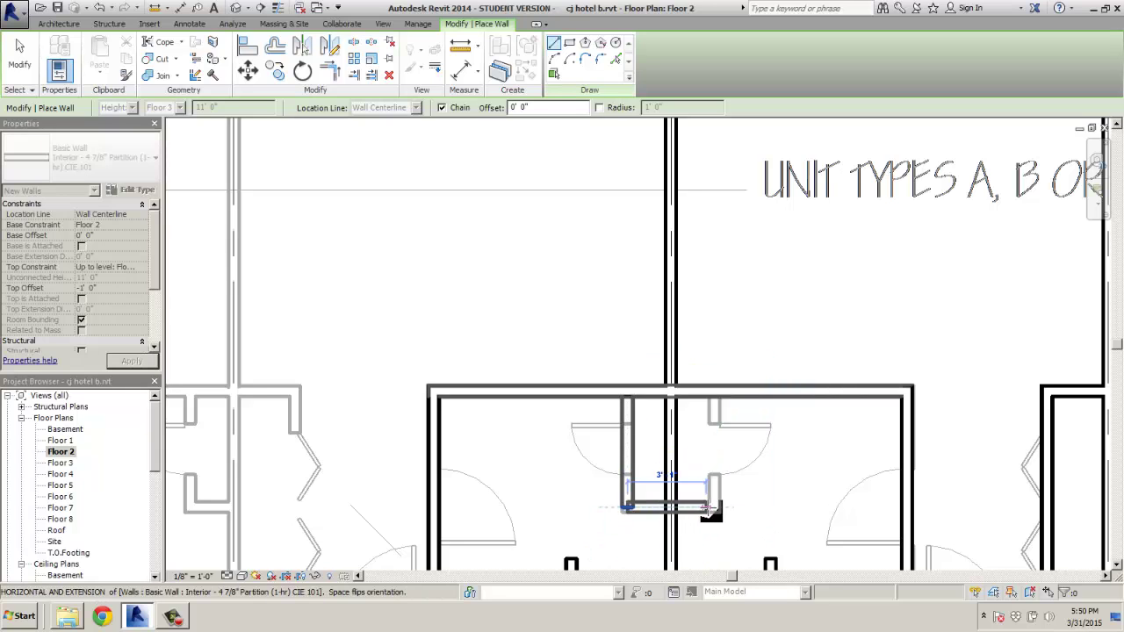
left_click(719, 392)
key("Escape")
Step: Trace the enclosure around grid D: about 9'-3" up from the grid 4 wall, across past the grid line, then back down to grid 4
scroll(625, 428, "down", 2)
mouse_move(534, 426)
middle_mouse_down()
mouse_move(790, 351)
mouse_move(978, 359)
middle_mouse_up()
scroll(750, 373, "up", 2)
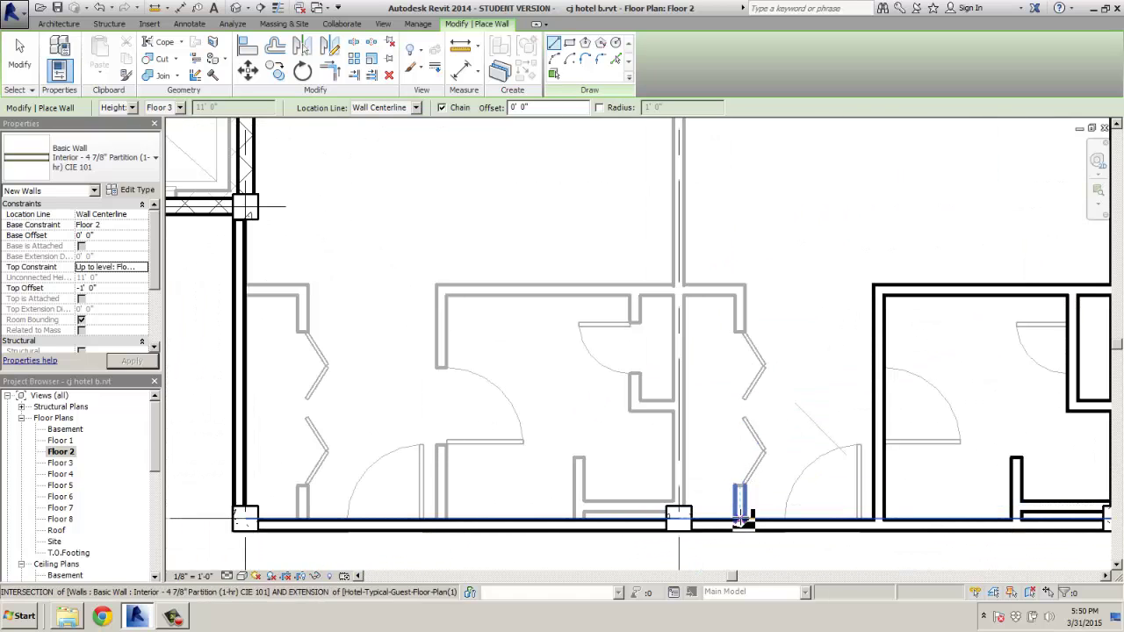
left_click(742, 525)
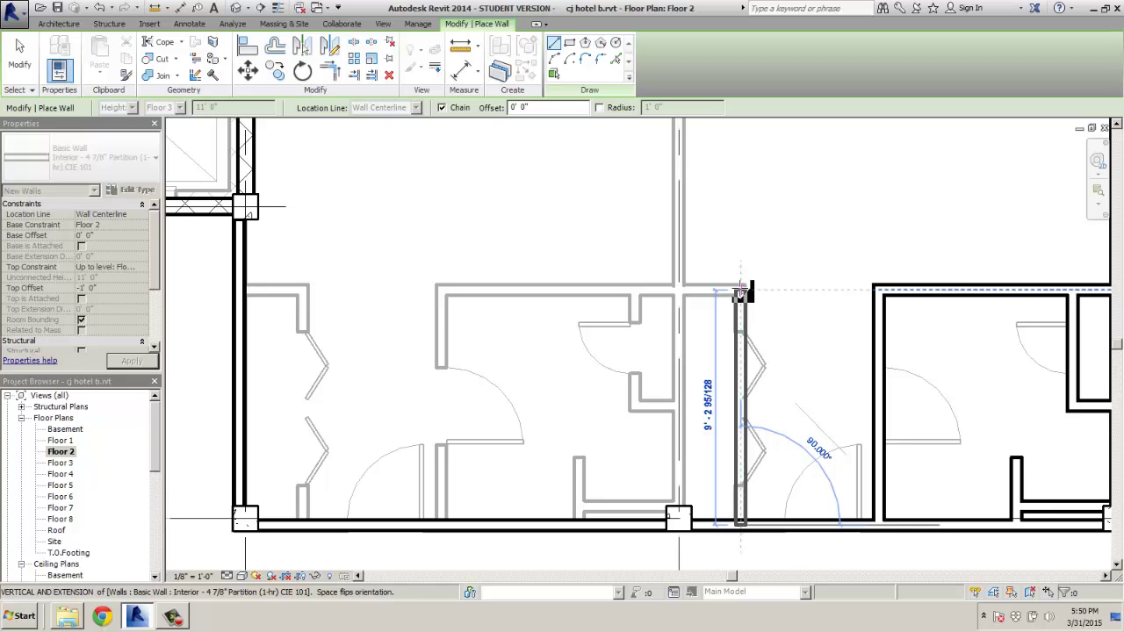
left_click(676, 291)
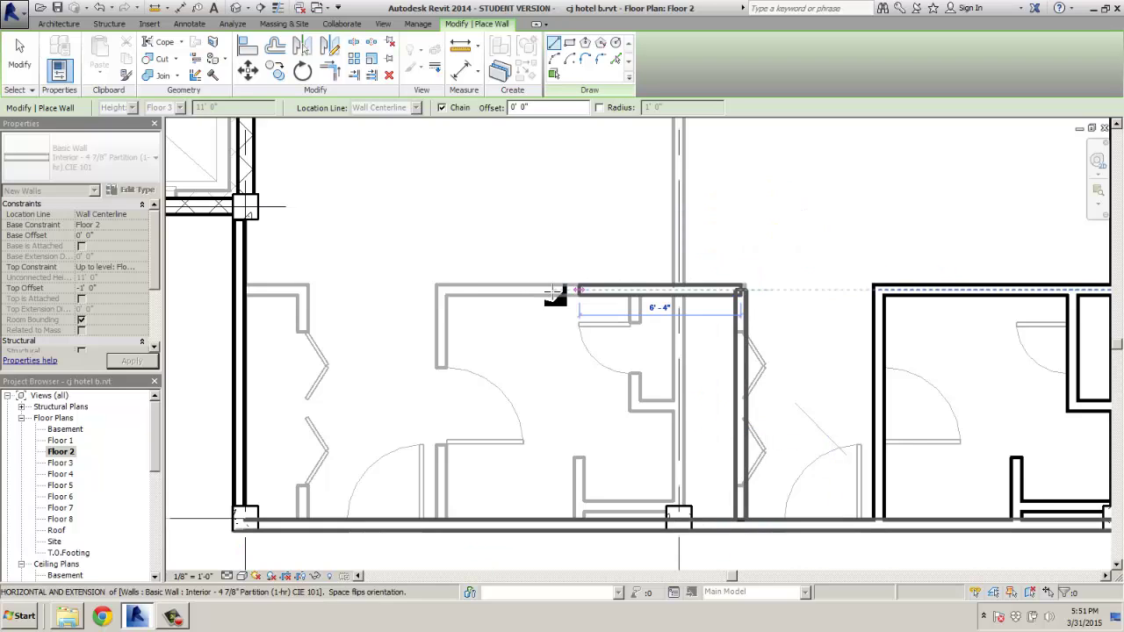
left_click(443, 292)
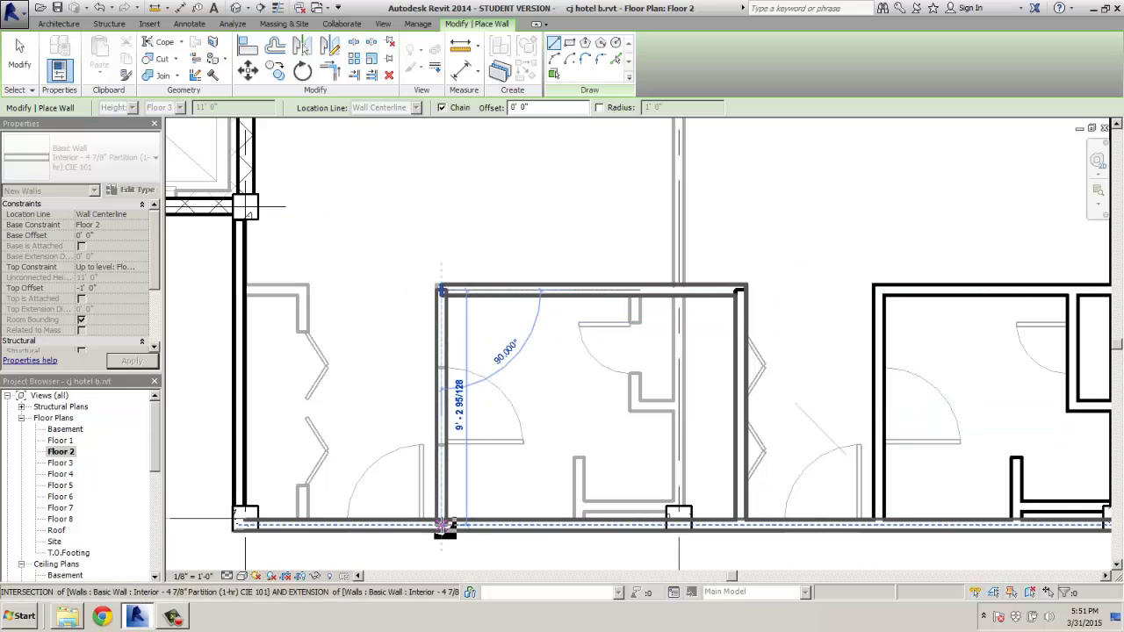
left_click(443, 525)
key("Escape")
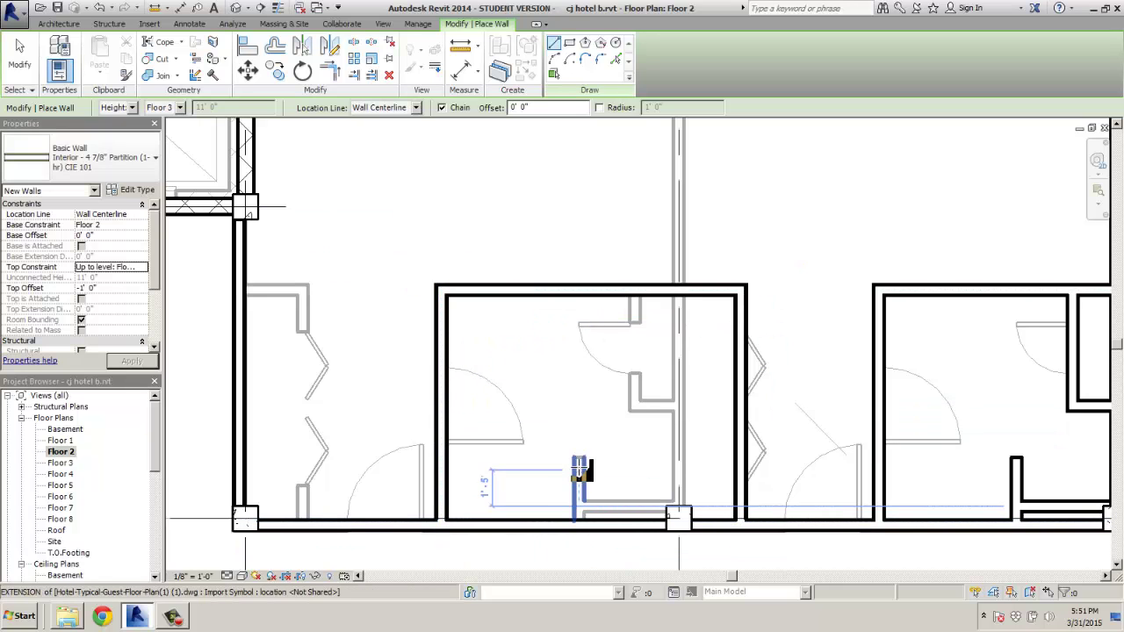
Step: Draw a stub partition about 2'-10" long in the grid D bathroom, and a partition from it across to the column at grids D and 4
left_click(577, 525)
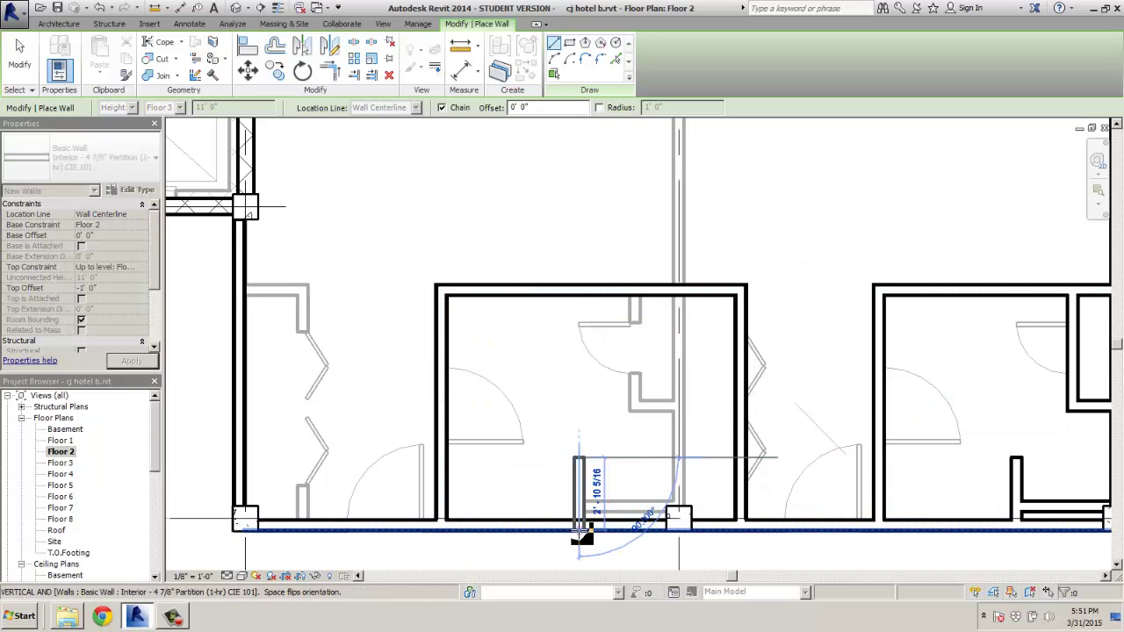
key("Escape")
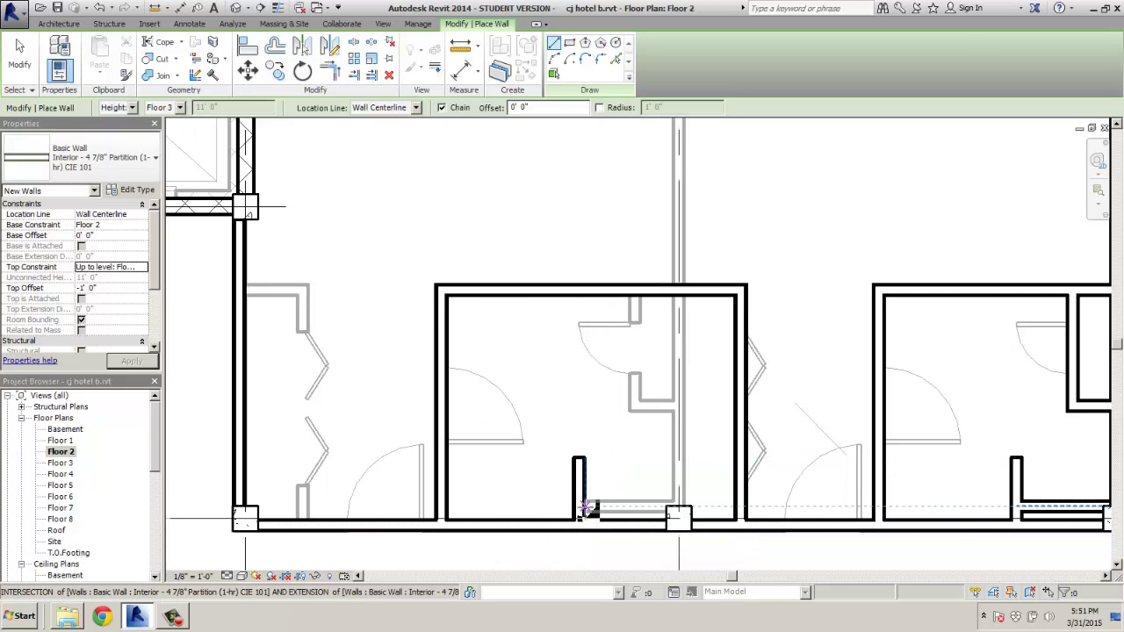
left_click(676, 516)
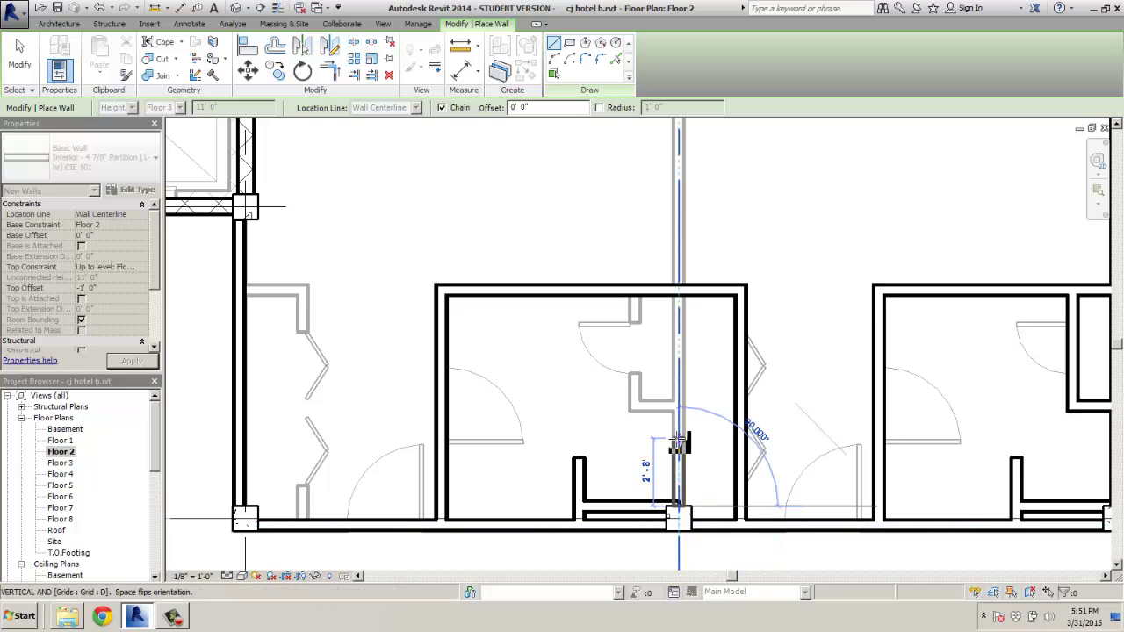
Step: Continue the partition up along grid D from the grid 4 column to the exterior wall column
scroll(677, 417, "down", 2)
middle_click_drag(678, 412, 679, 551)
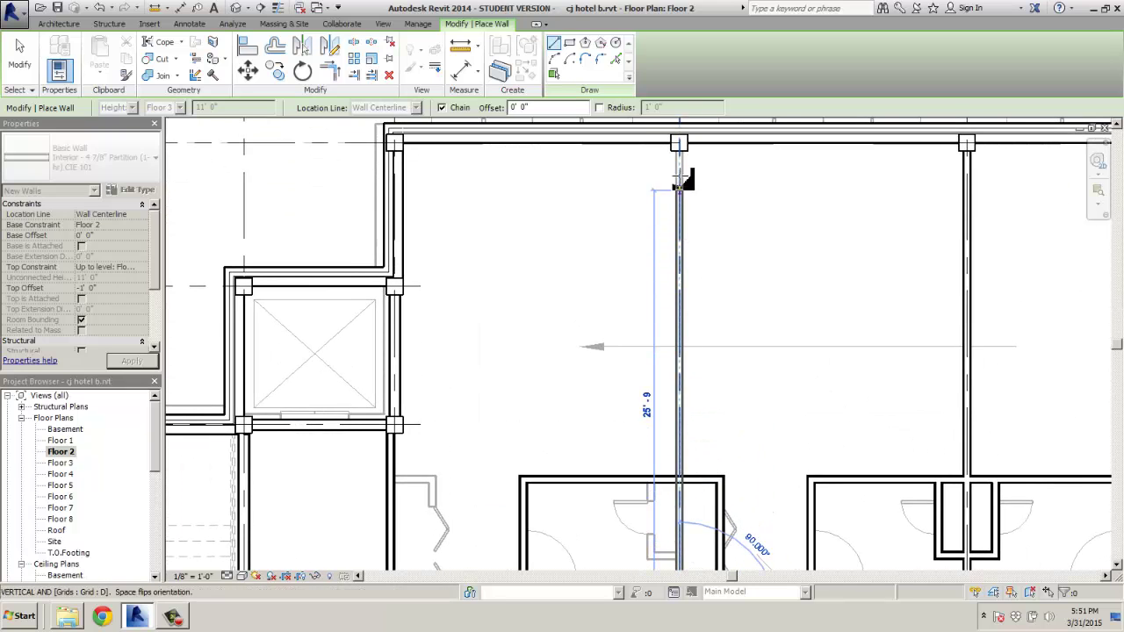
left_click(681, 140)
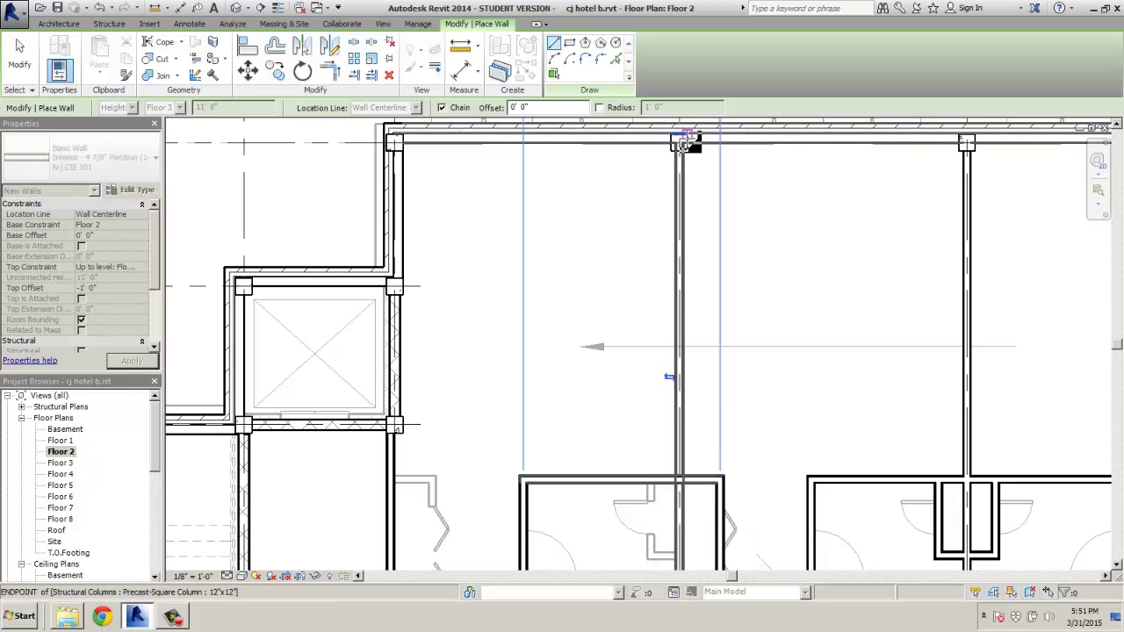
key("Escape")
Step: Trace the L-shaped partition in the grid D bathroom, about 4'-6" down from the upper wall and across to the grid D partition
scroll(671, 307, "down", 2)
scroll(664, 453, "up", 2)
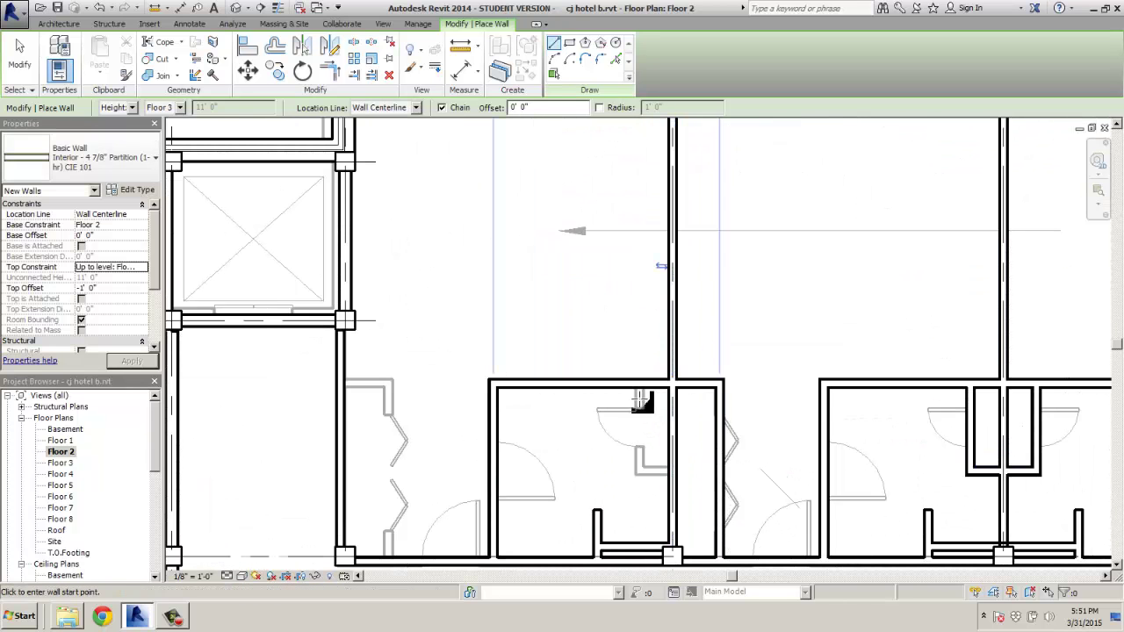
left_click(639, 387)
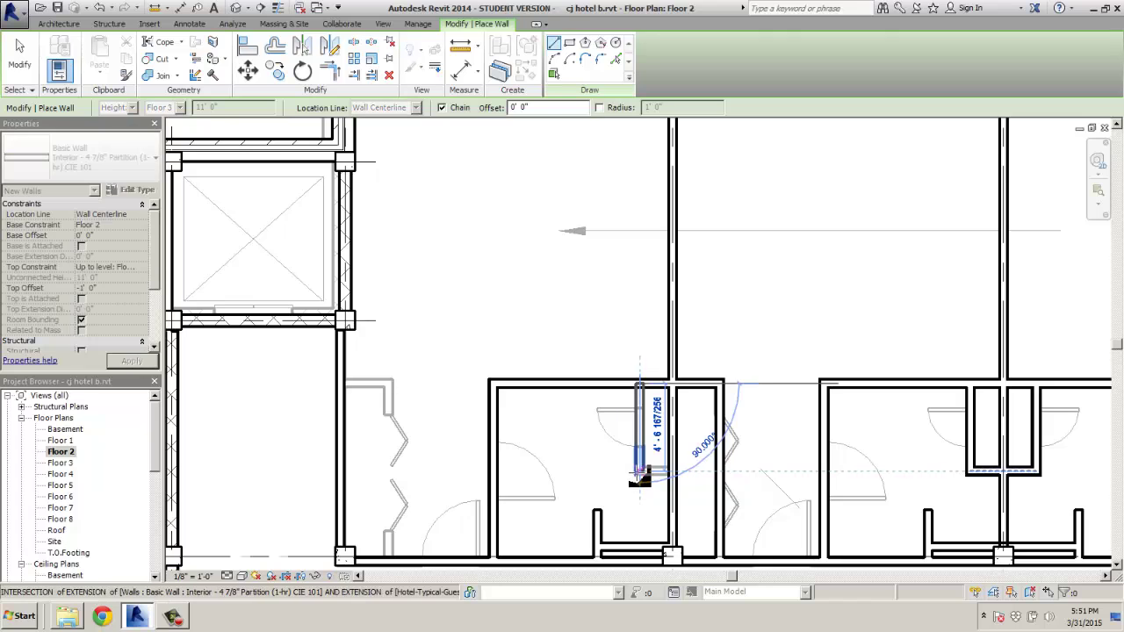
left_click(670, 472)
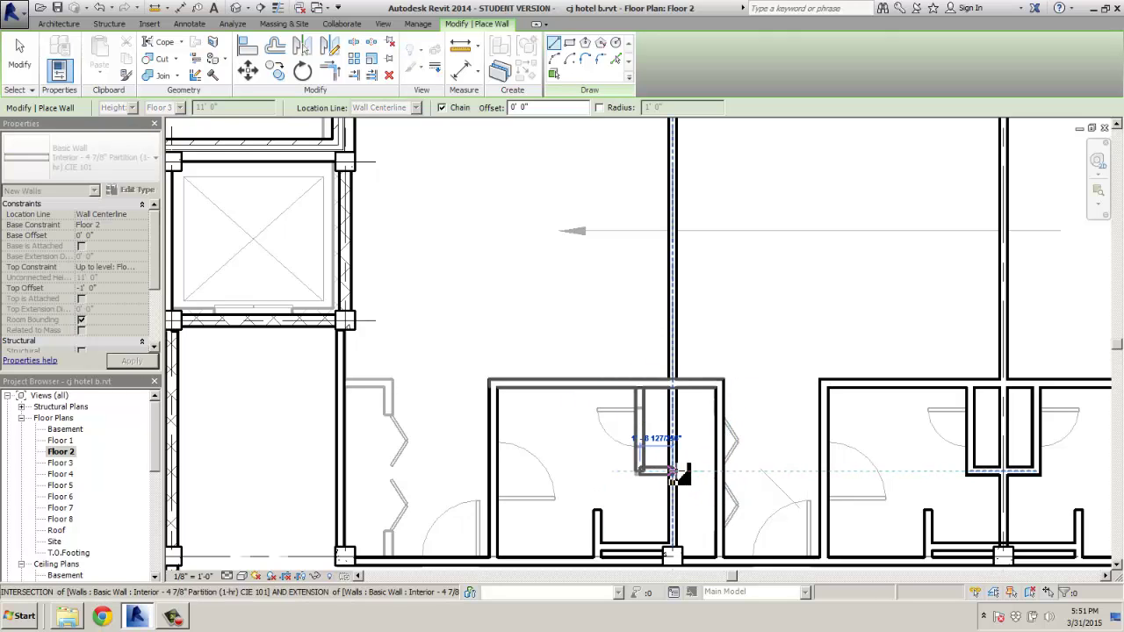
left_click(670, 474)
key("Escape")
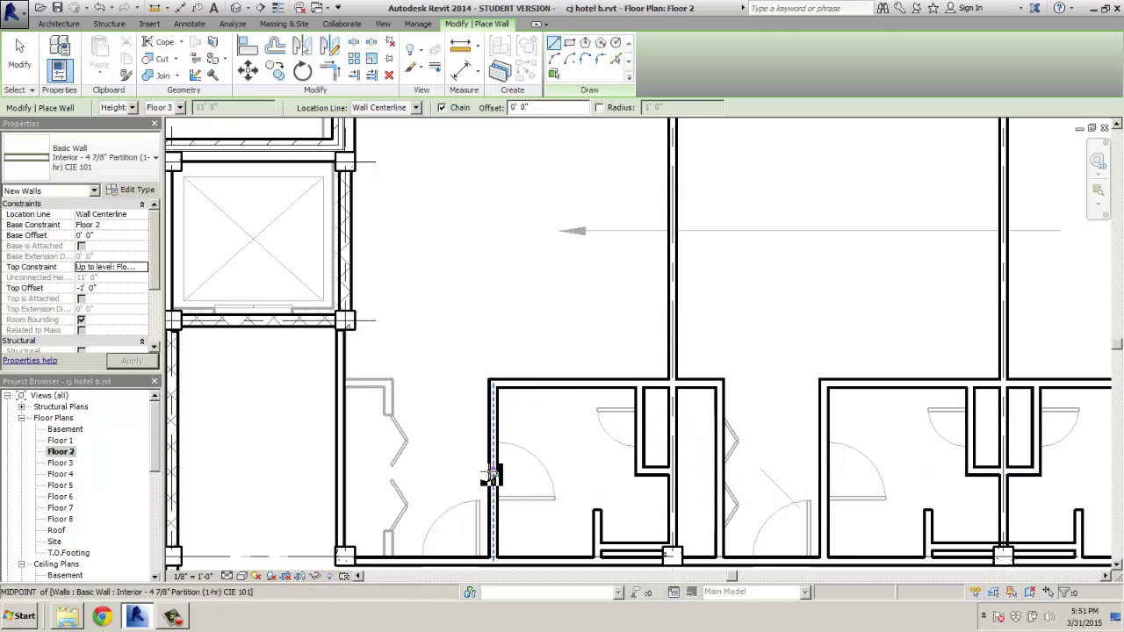
Step: Trace the closet partition beside grid C, about 9'-3" up from the grid 4 wall and about 2'-6" across to the grid C wall
middle_click_drag(773, 428, 783, 424)
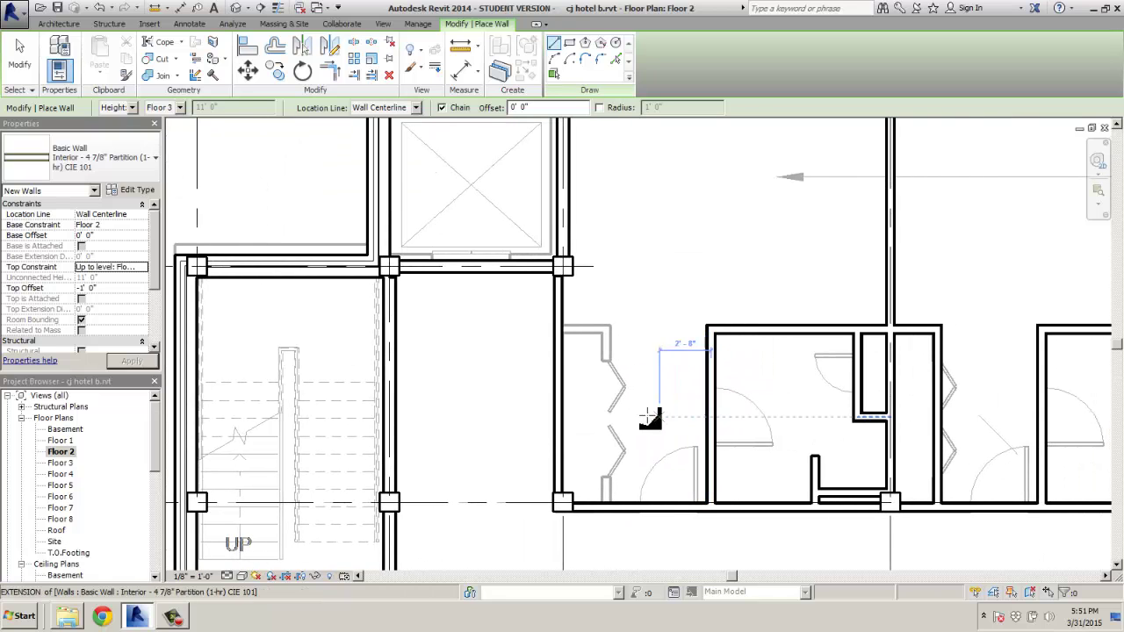
left_click(606, 480)
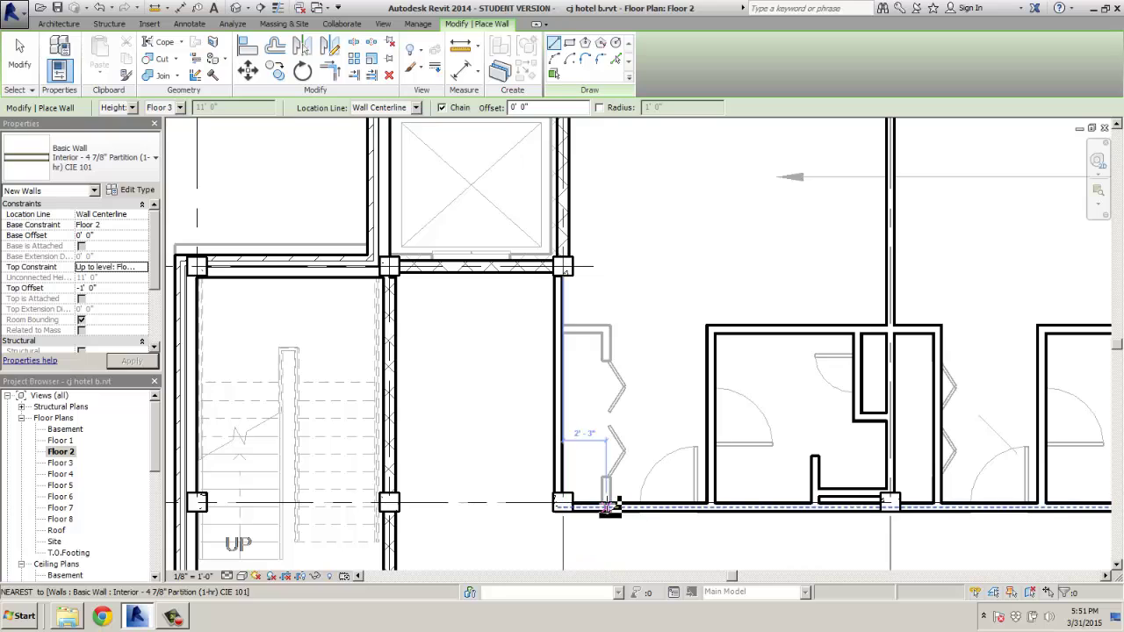
left_click(606, 505)
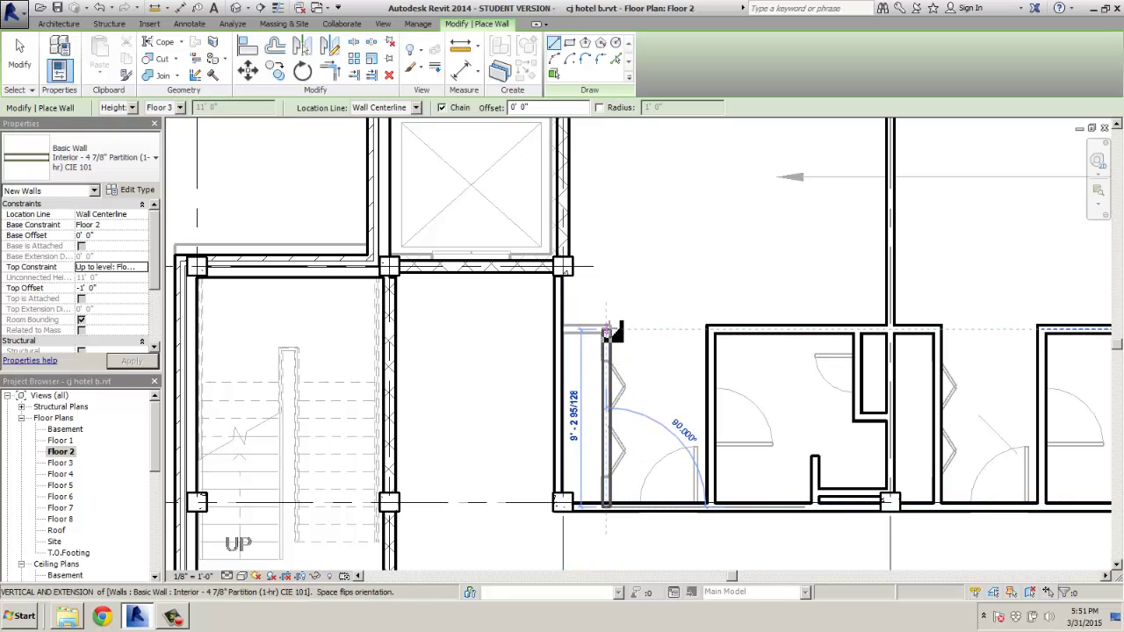
left_click(605, 332)
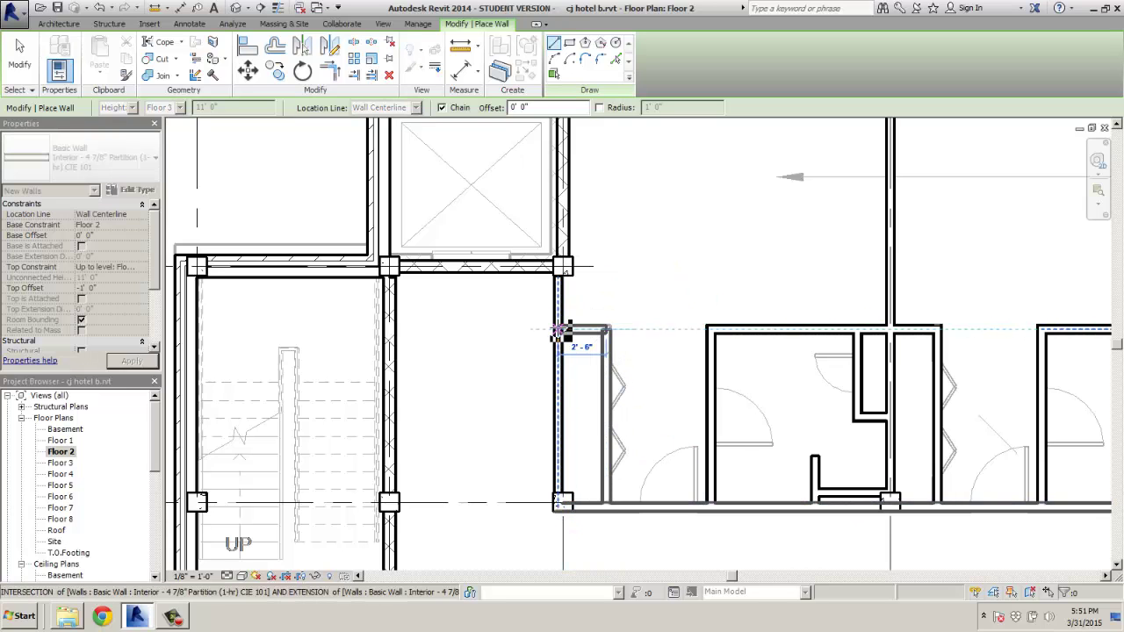
left_click(560, 334)
key("Escape")
Step: Place a tagged 36" x 80" Single-Flush door in the grid B stair wall near grid 5, swinging into the stairwell as on the imported plan
scroll(509, 370, "down", 2)
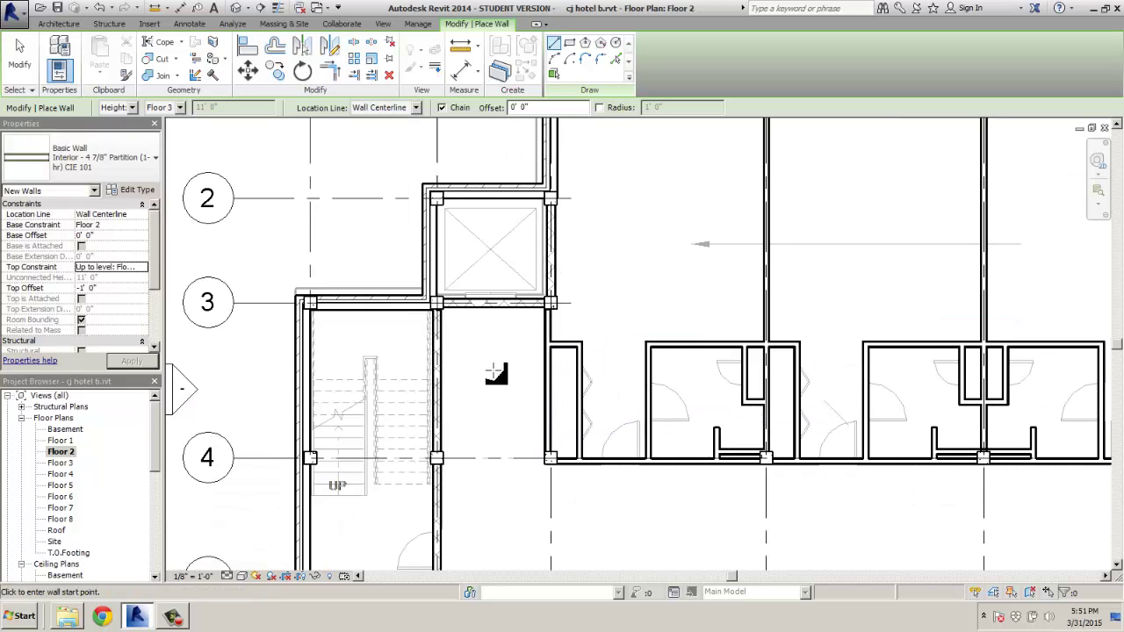
scroll(488, 372, "down", 2)
scroll(694, 321, "up", 3)
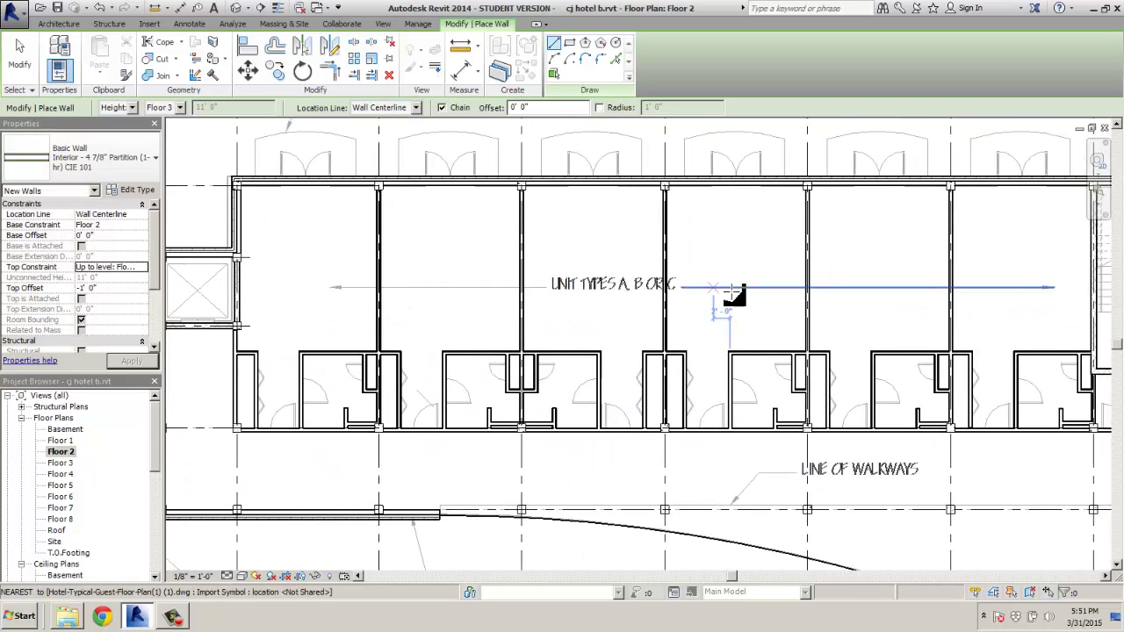
scroll(685, 307, "down", 2)
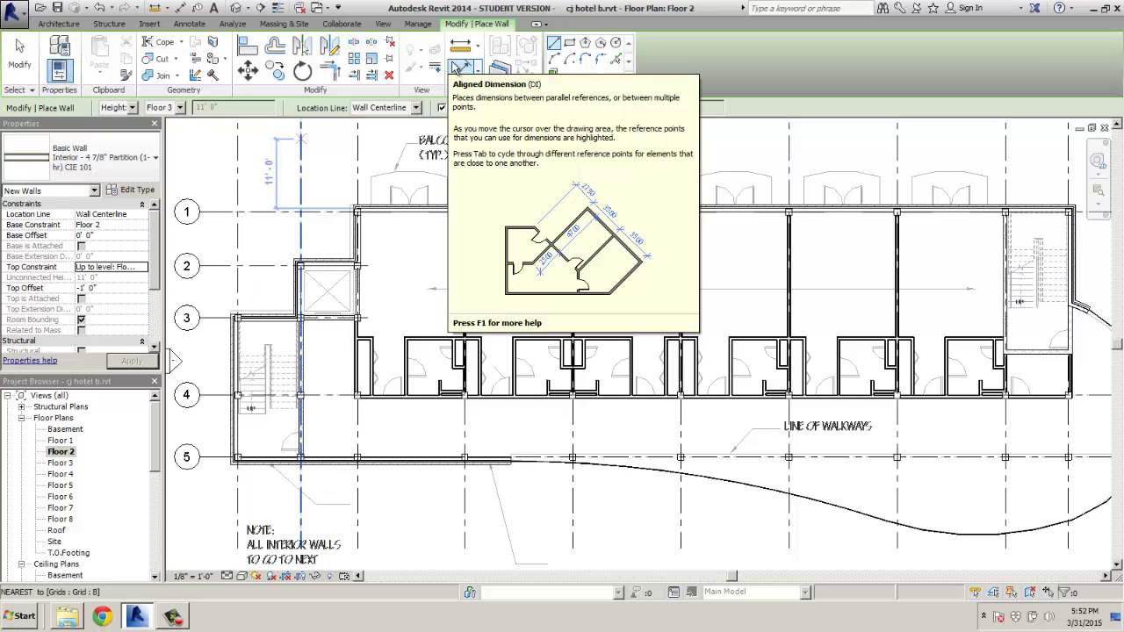
left_click(58, 24)
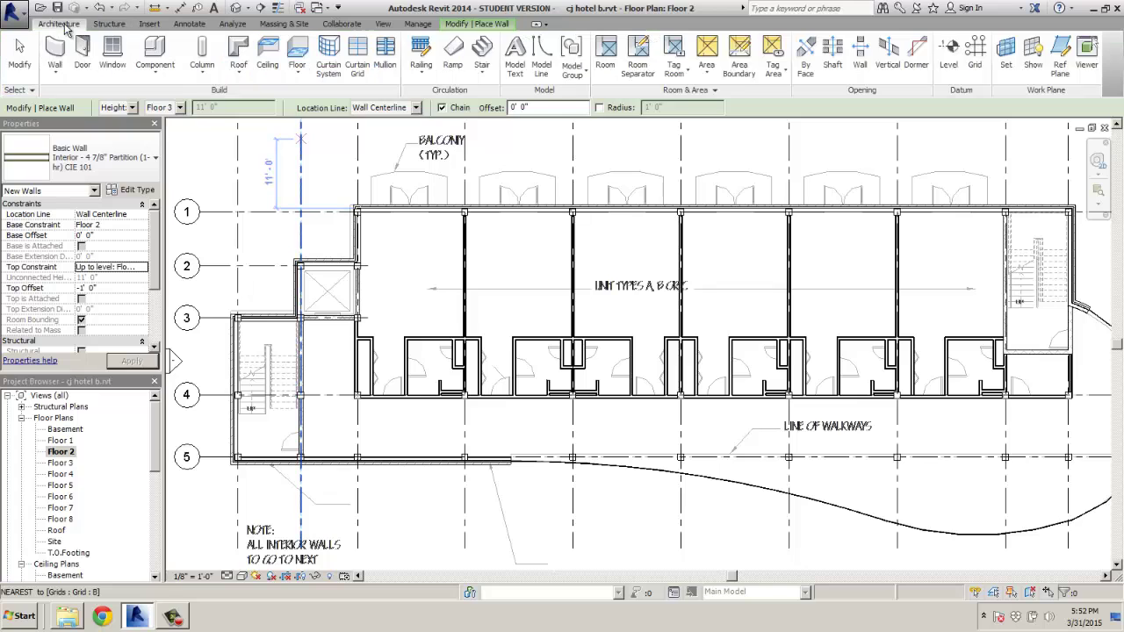
left_click(85, 48)
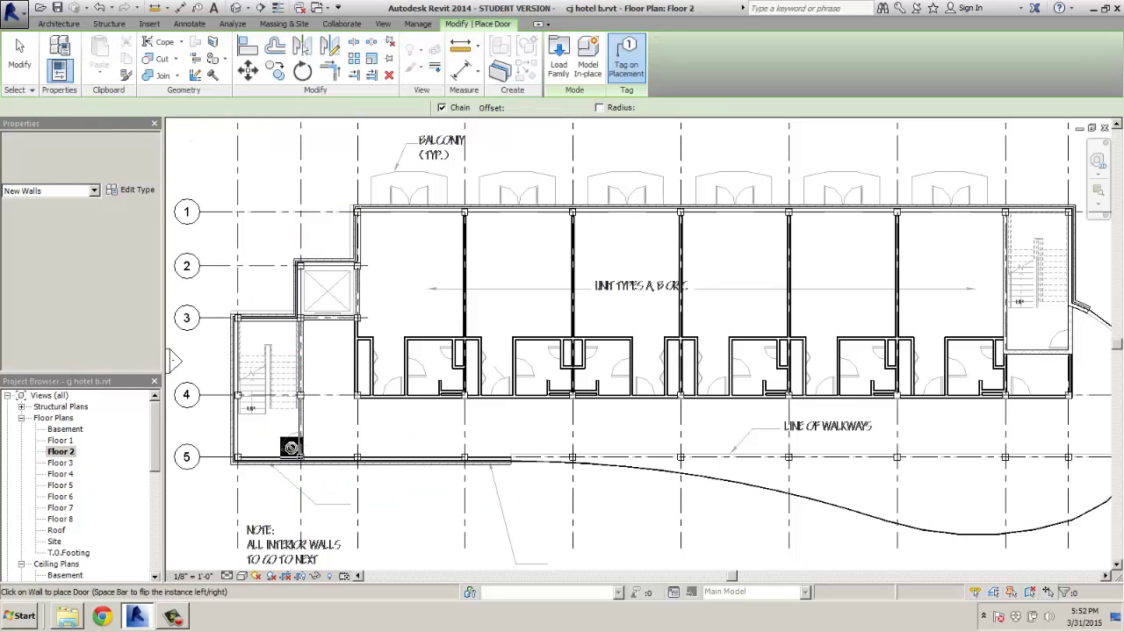
scroll(292, 443, "up", 3)
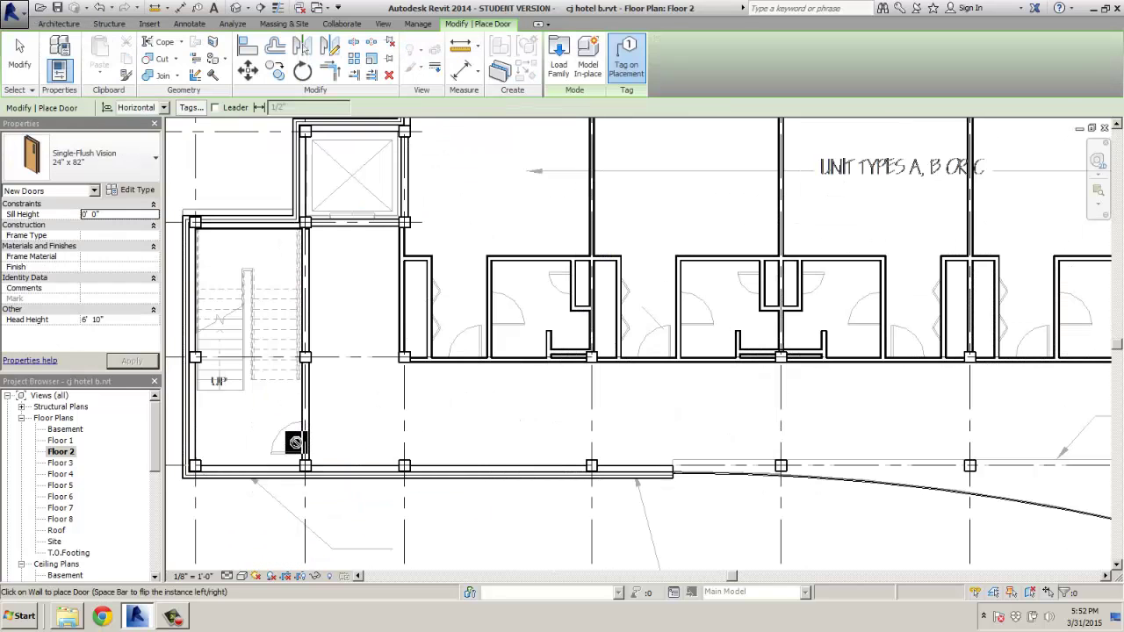
left_click(147, 167)
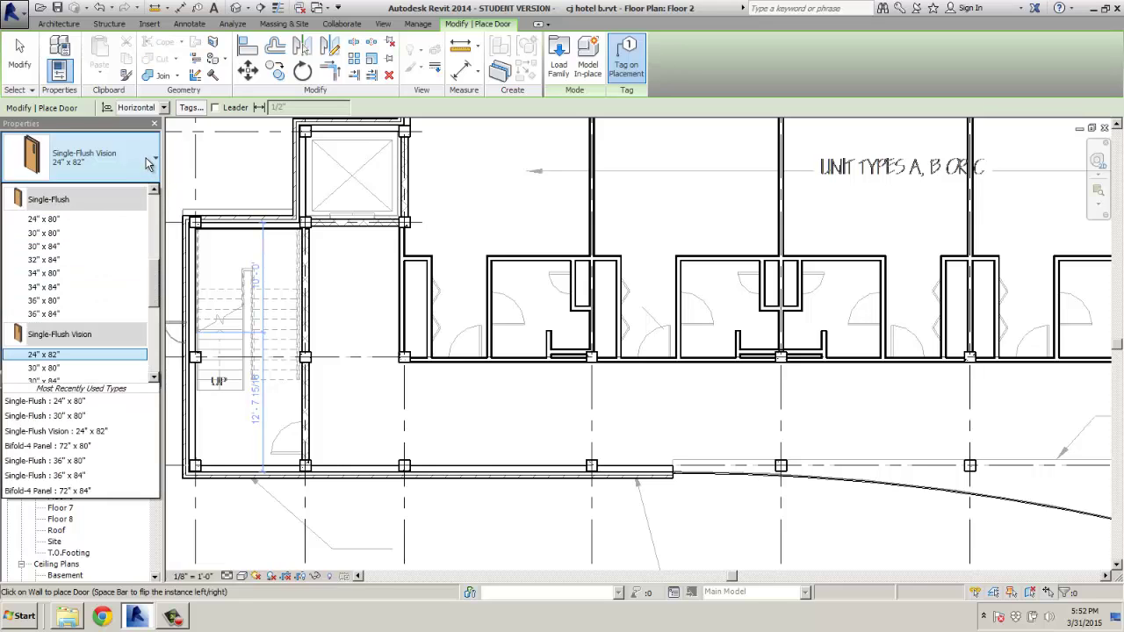
scroll(123, 210, "up", 1)
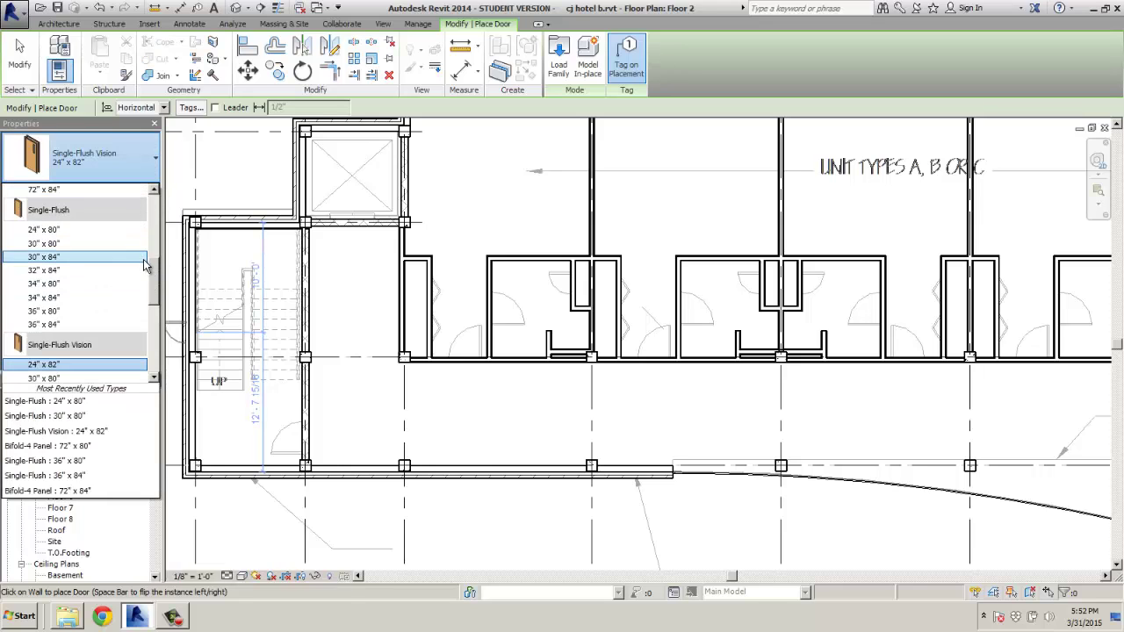
left_click(74, 312)
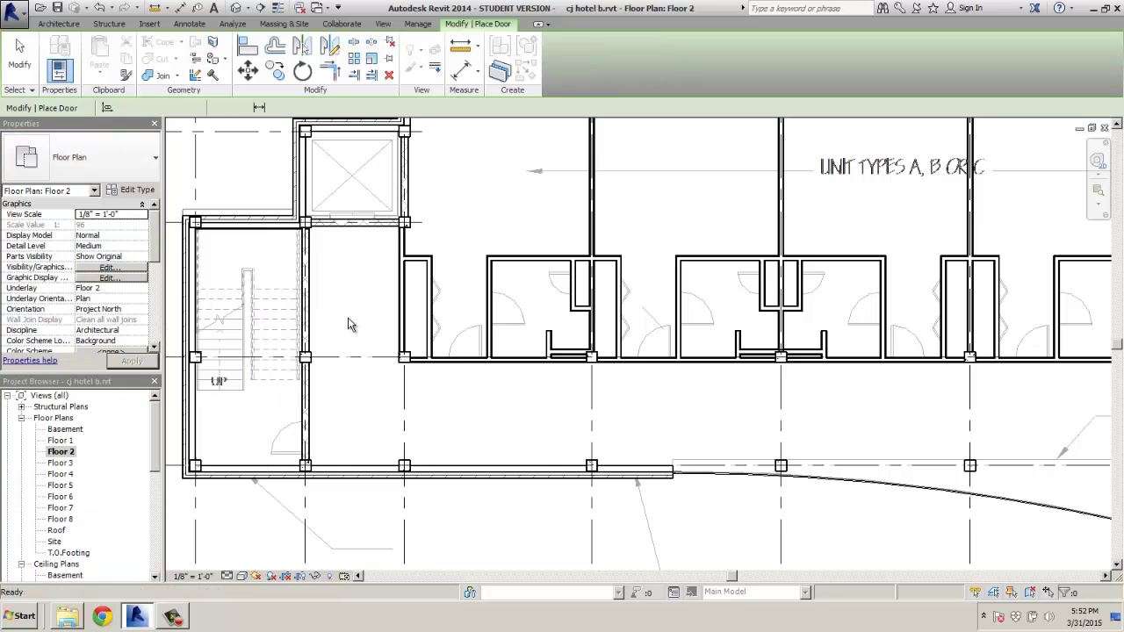
scroll(312, 443, "up", 3)
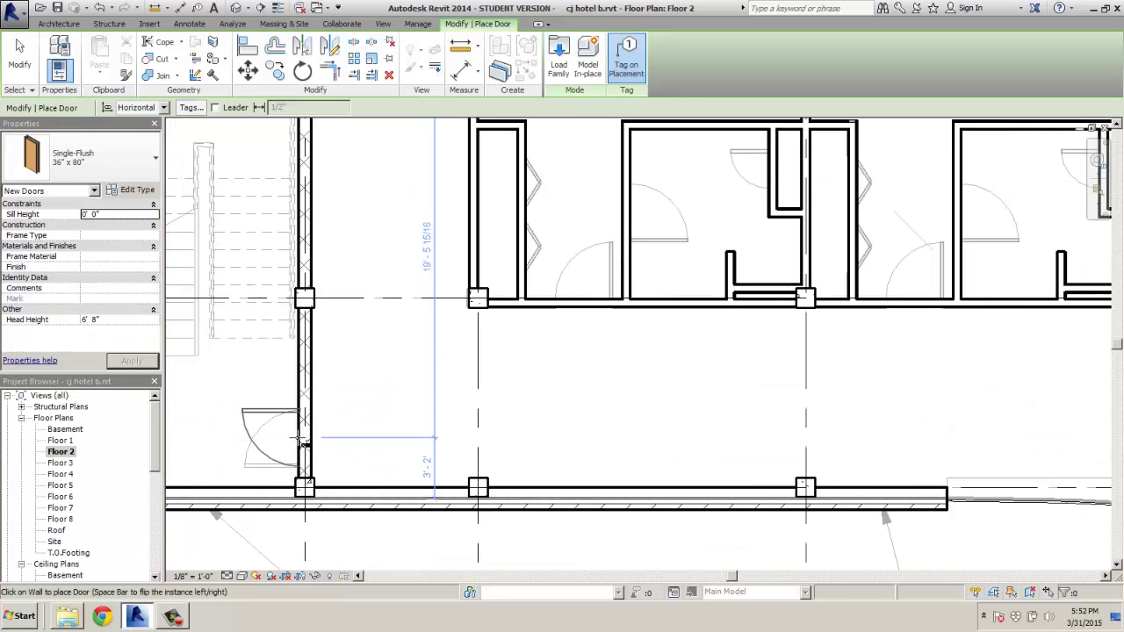
left_click(301, 443)
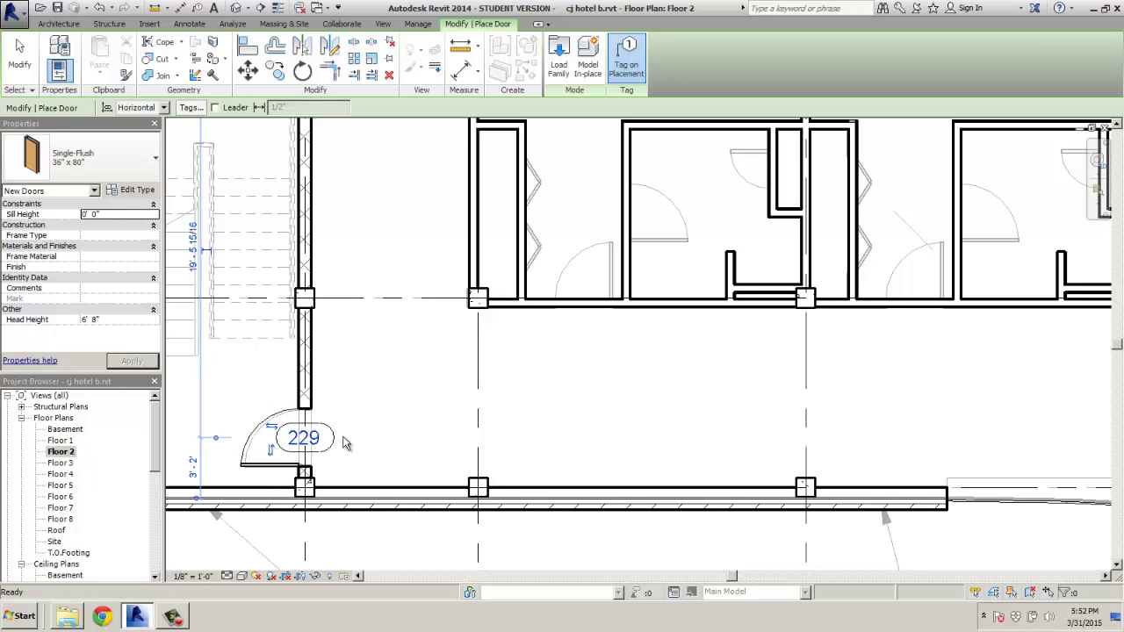
key("Escape")
key("Escape")
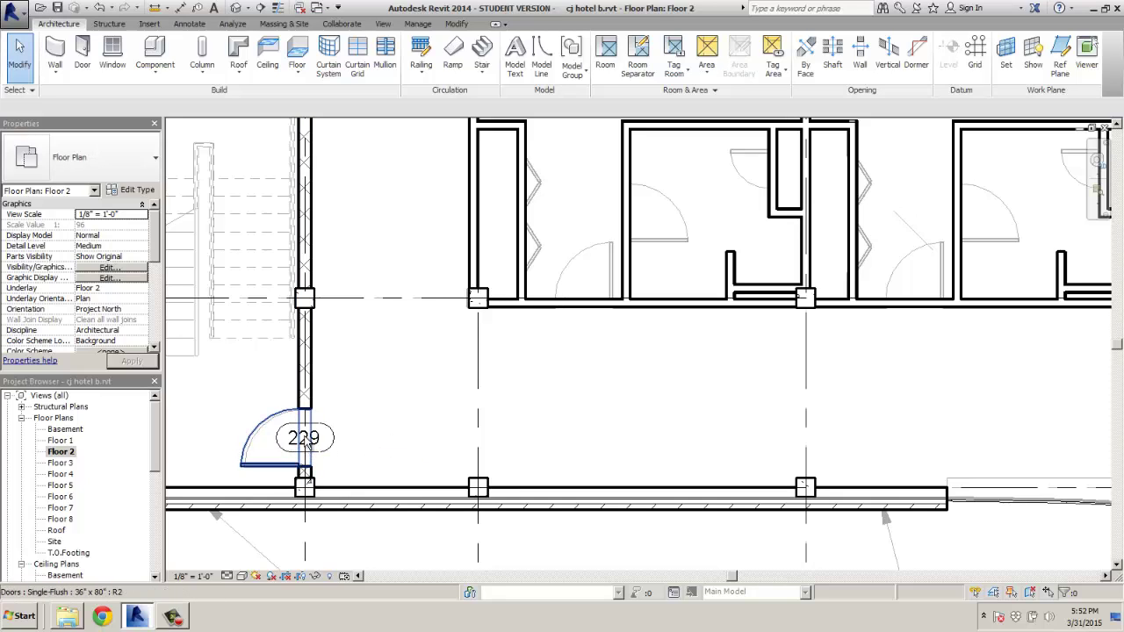
Step: Renumber the stairwell door's tag as 201
left_click(305, 449)
left_click(304, 439)
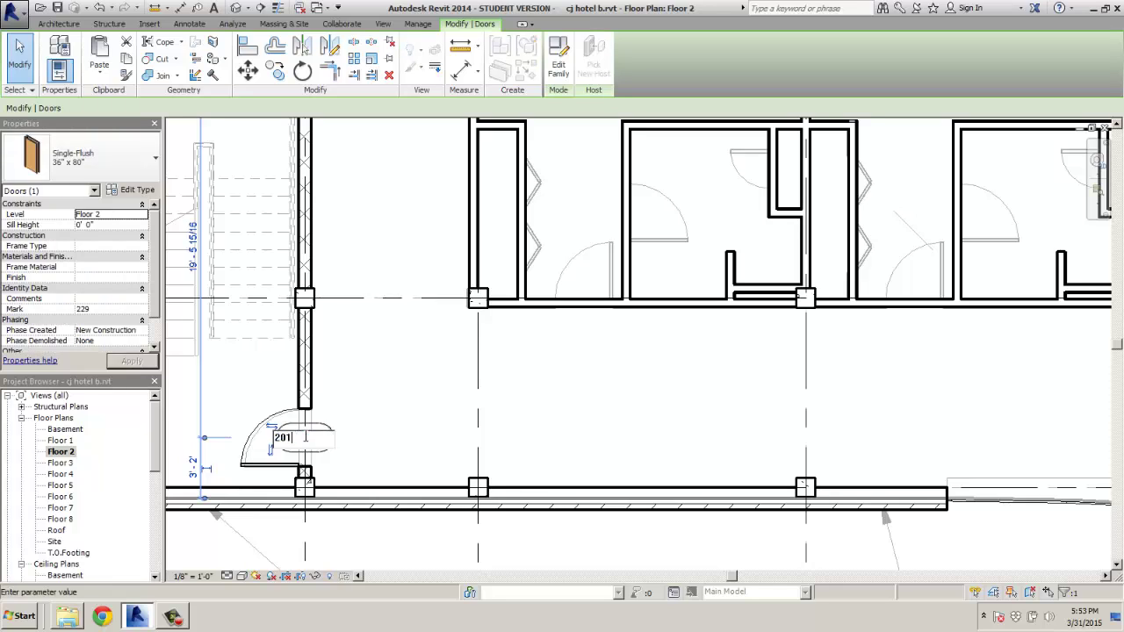
key("Return")
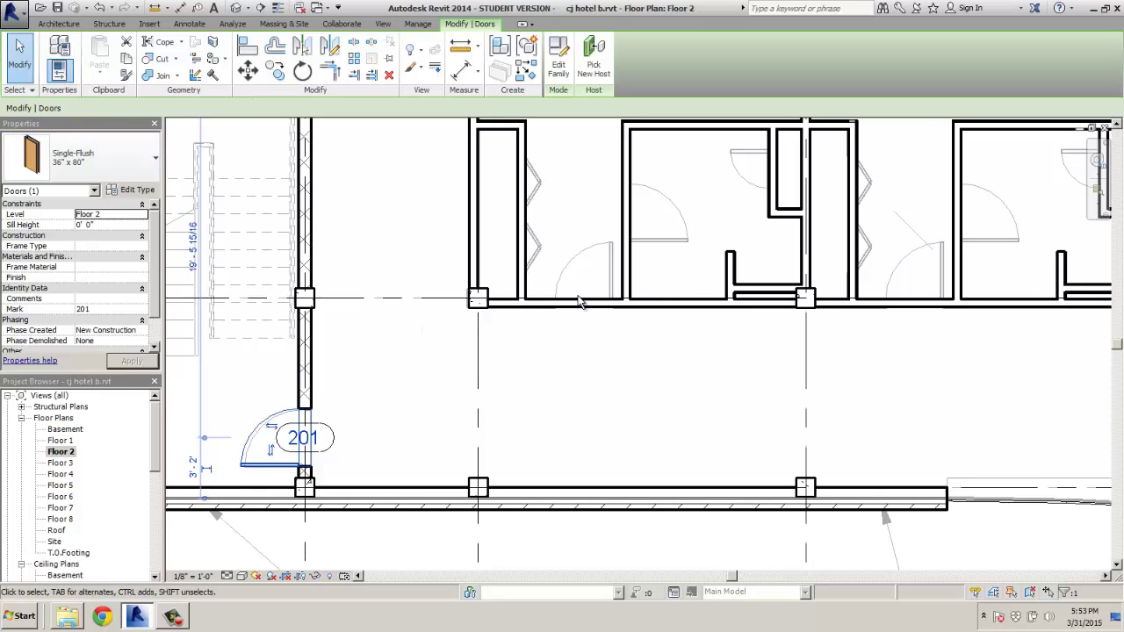
Step: Place 36" x 80" Single-Flush doors at the corridor entry and bathroom of the guest room between grids C and D, matching the imported plan
left_click(79, 158)
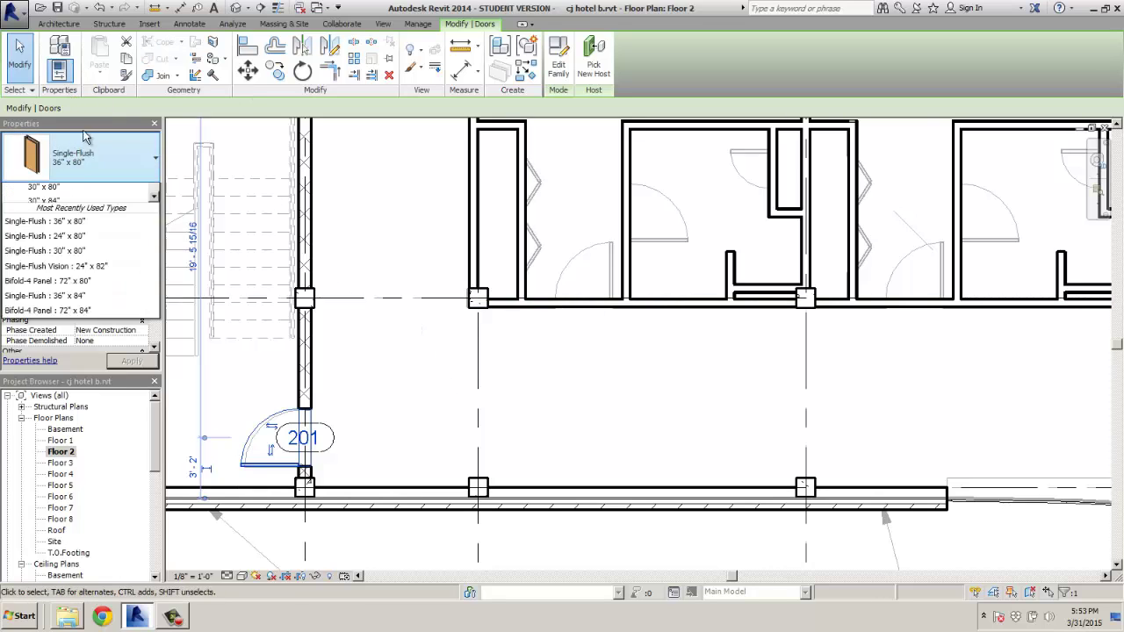
left_click(58, 24)
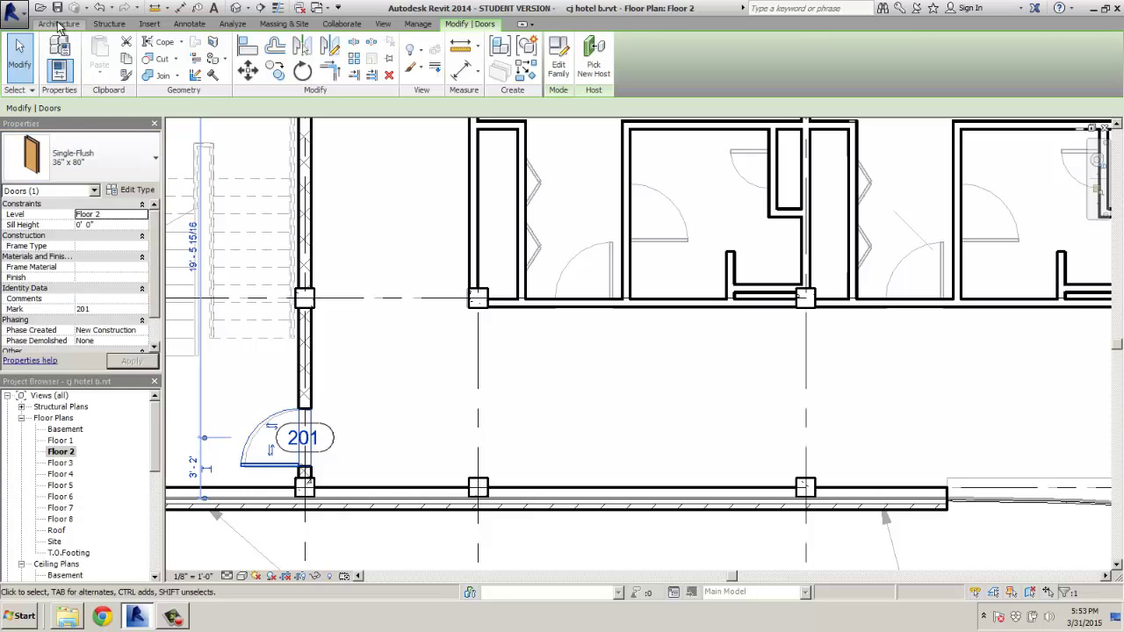
left_click(58, 24)
left_click(83, 46)
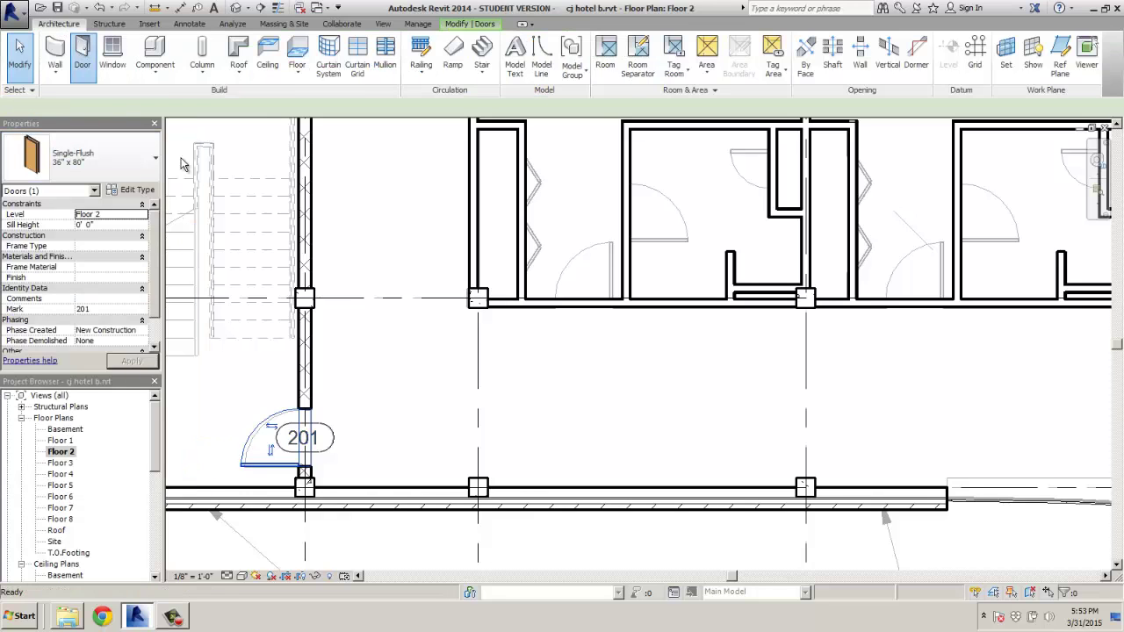
left_click(585, 304)
middle_click_drag(649, 354, 525, 380)
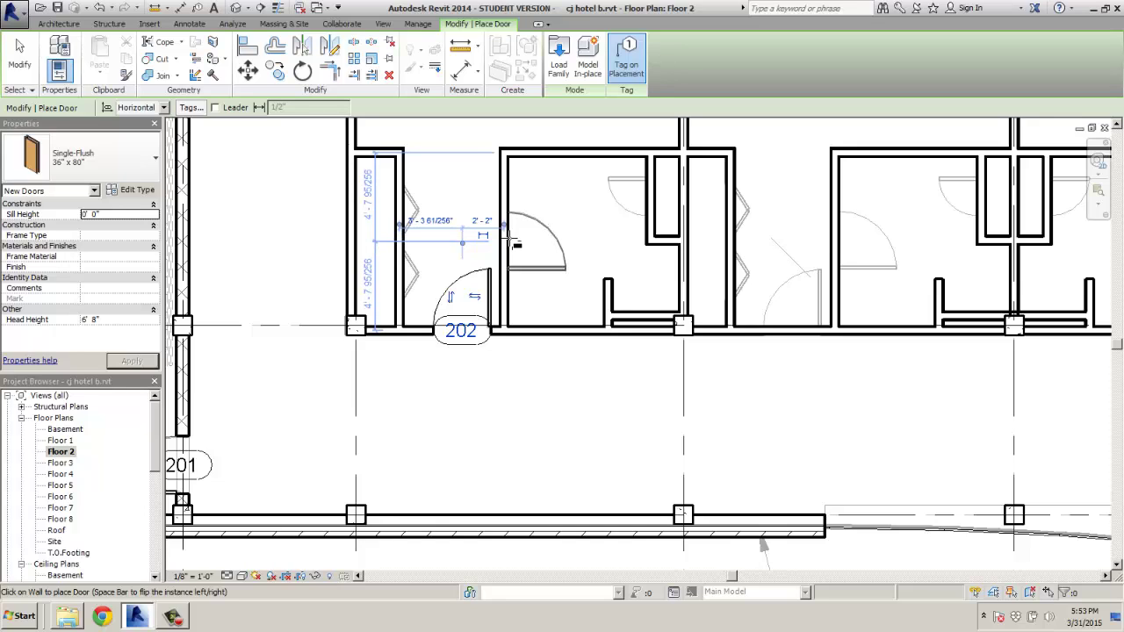
left_click(513, 242)
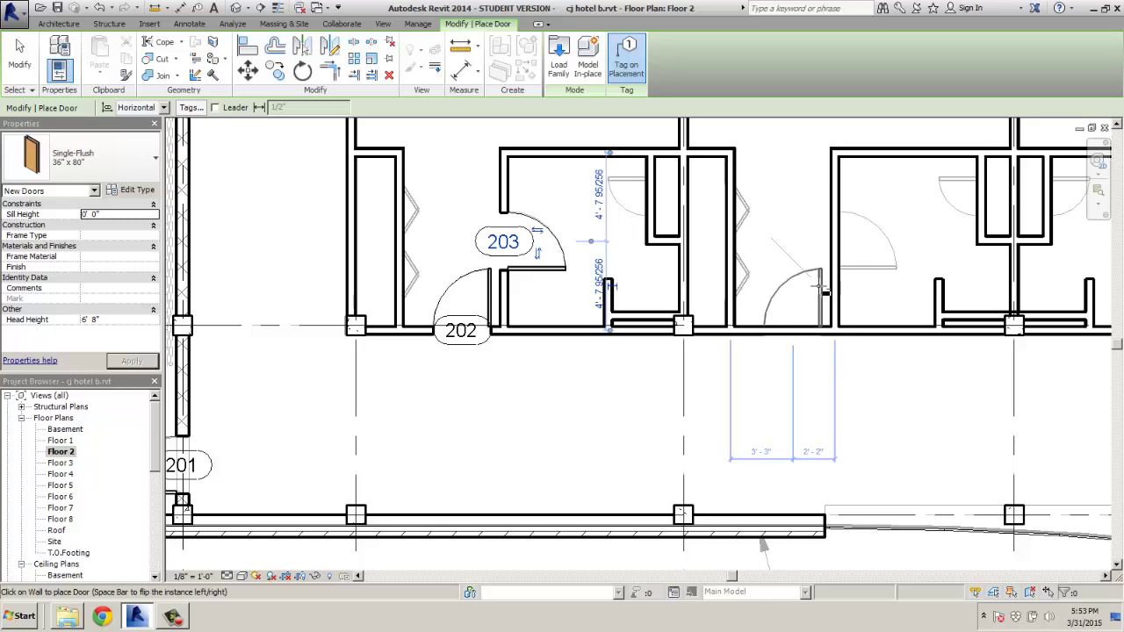
Step: Place 36" x 80" Single-Flush entry and bathroom doors in the two guest rooms on either side of grid E
left_click(836, 257)
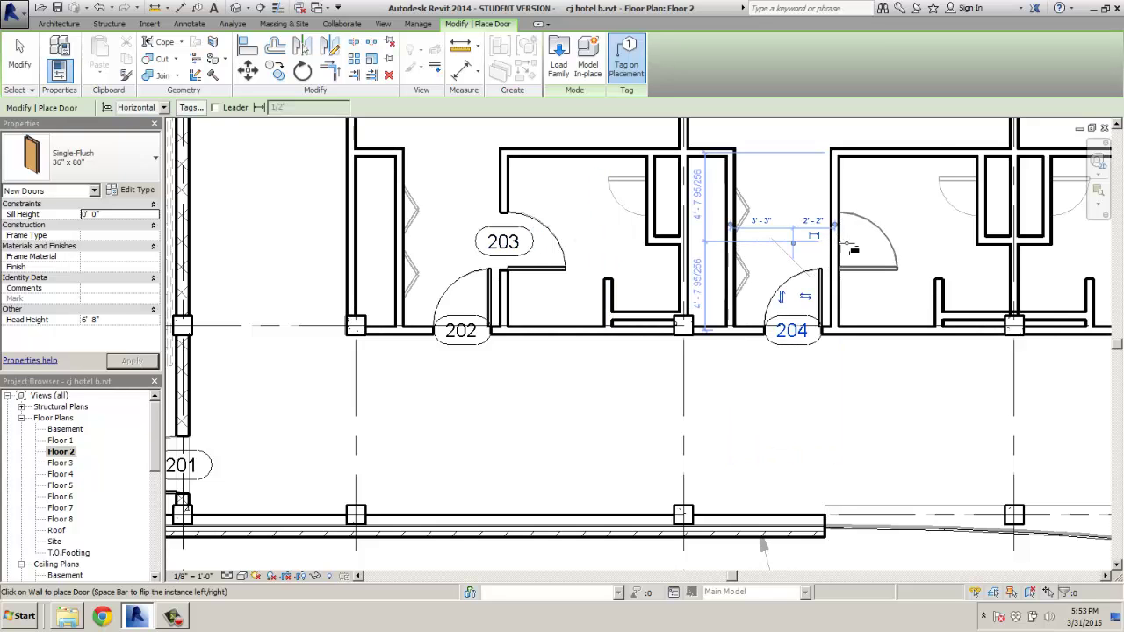
left_click(845, 245)
middle_click_drag(781, 244, 271, 244)
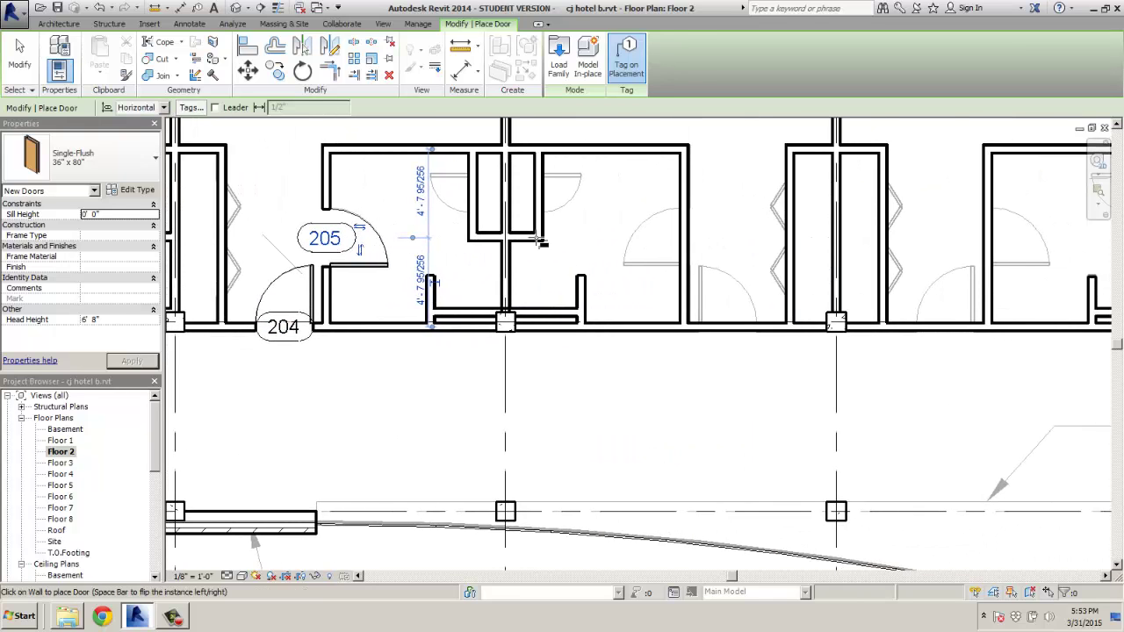
left_click(673, 239)
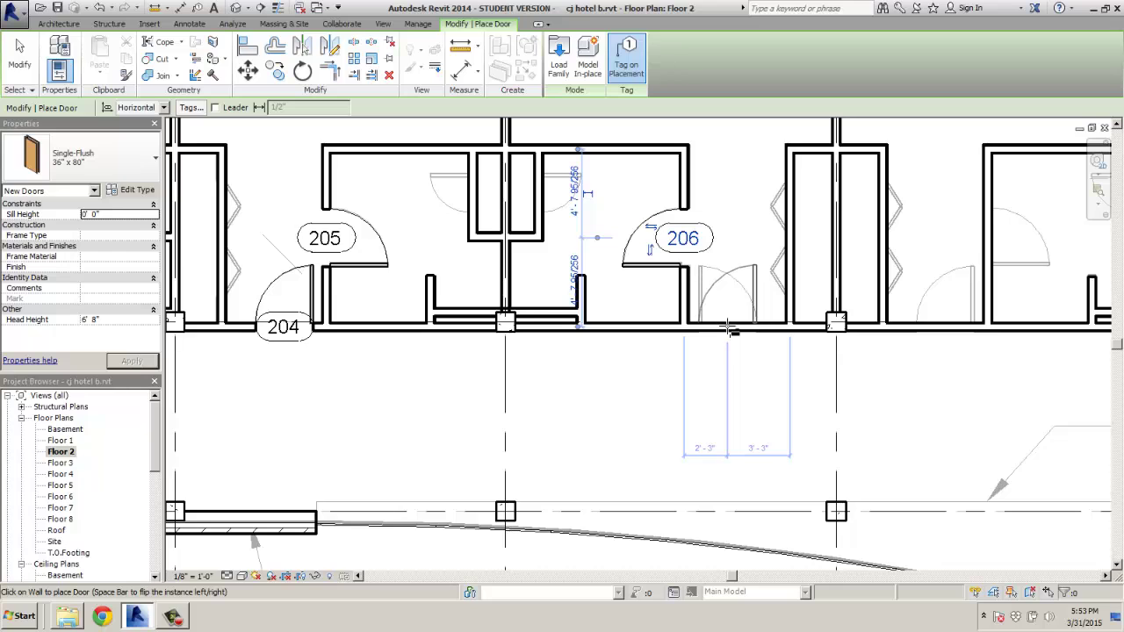
left_click(729, 309)
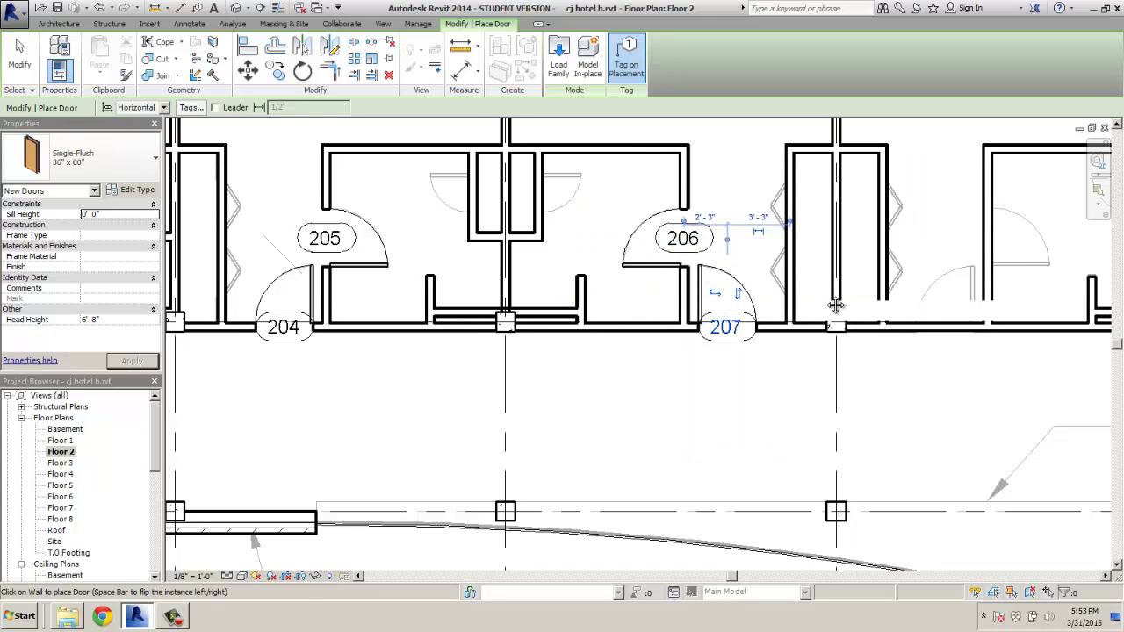
Step: Place 36" x 80" Single-Flush entry and bathroom doors in the guest room between grids F and G, and an entry door in the following room
middle_click_drag(757, 295, 571, 311)
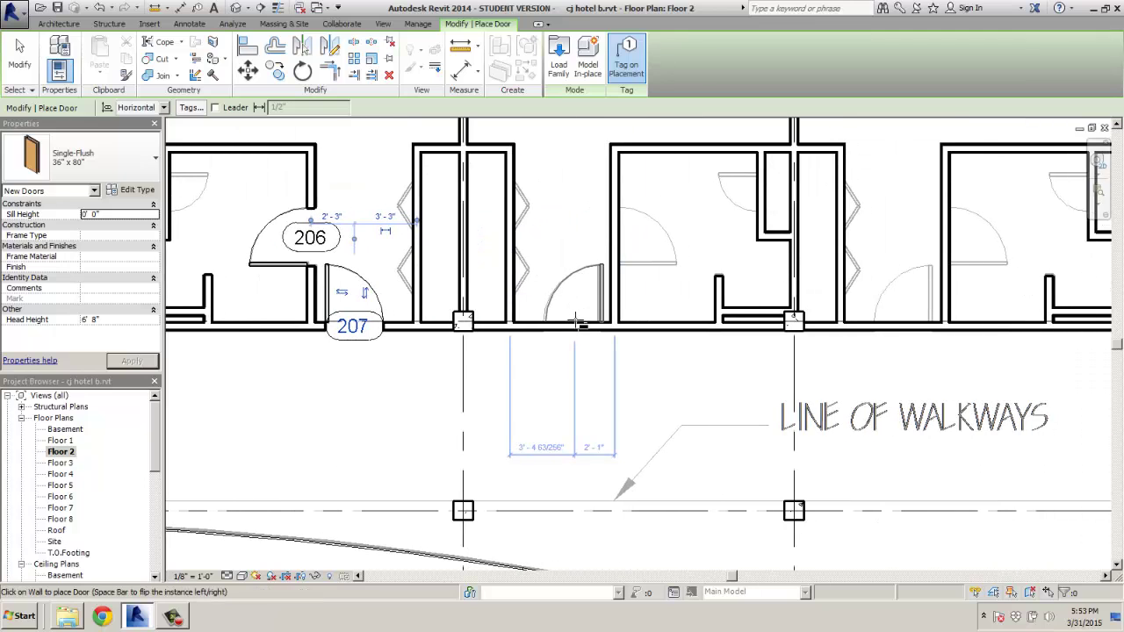
left_click(576, 323)
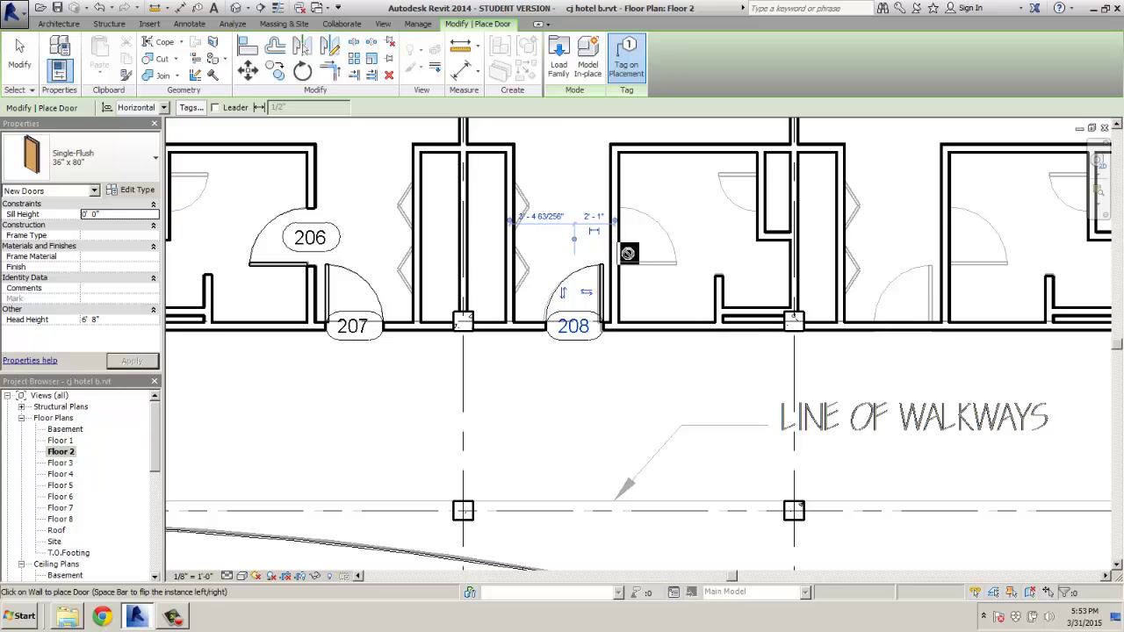
left_click(618, 237)
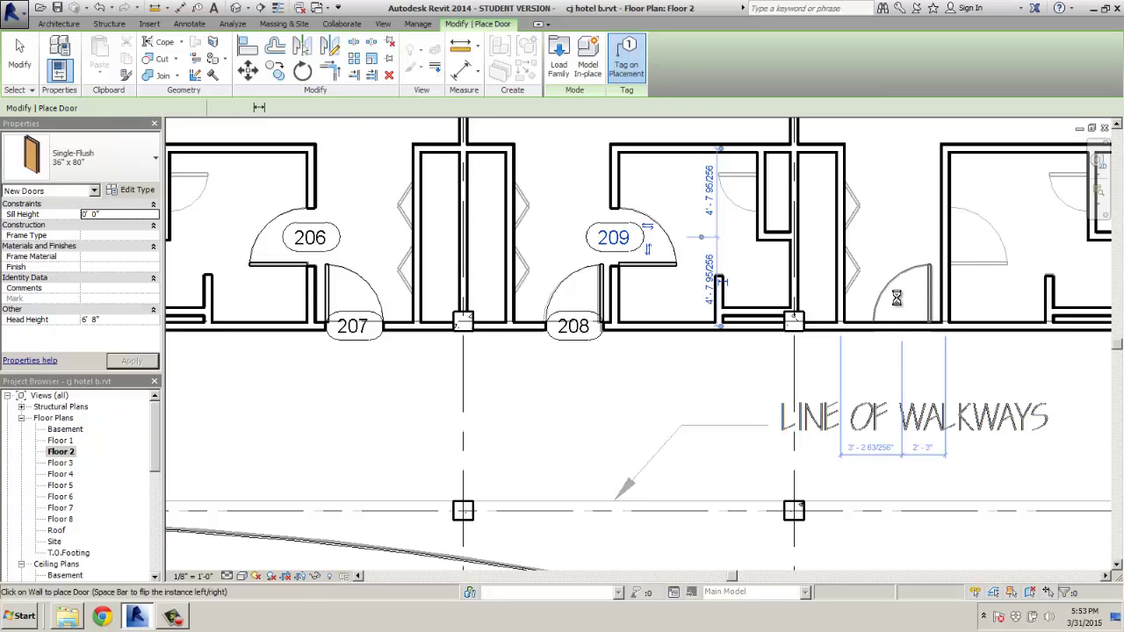
left_click(900, 301)
middle_click_drag(886, 301, 676, 255)
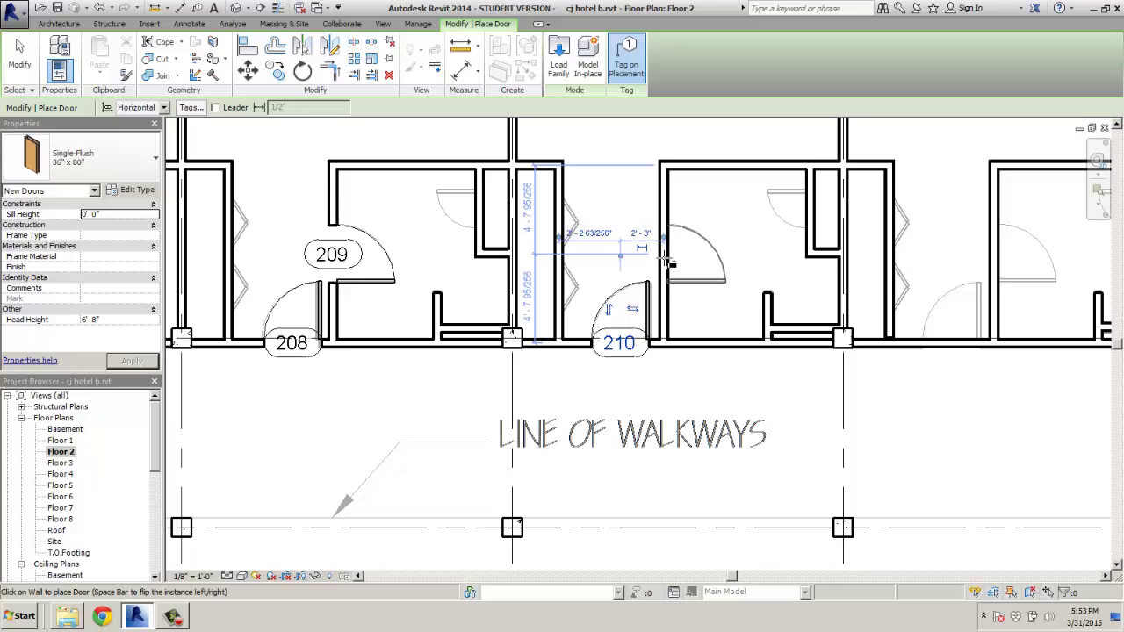
Step: Place 36" x 80" Single-Flush doors at the bathroom between grids G and H and at the corridor entry between grids H and I
left_click(693, 251)
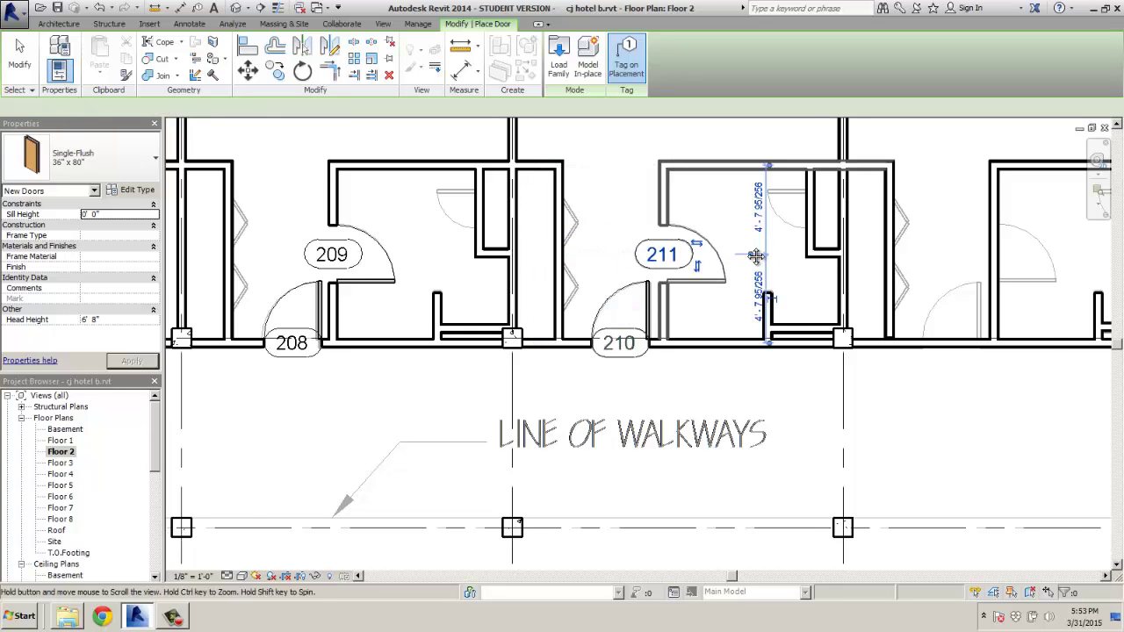
middle_click_drag(736, 248, 465, 254)
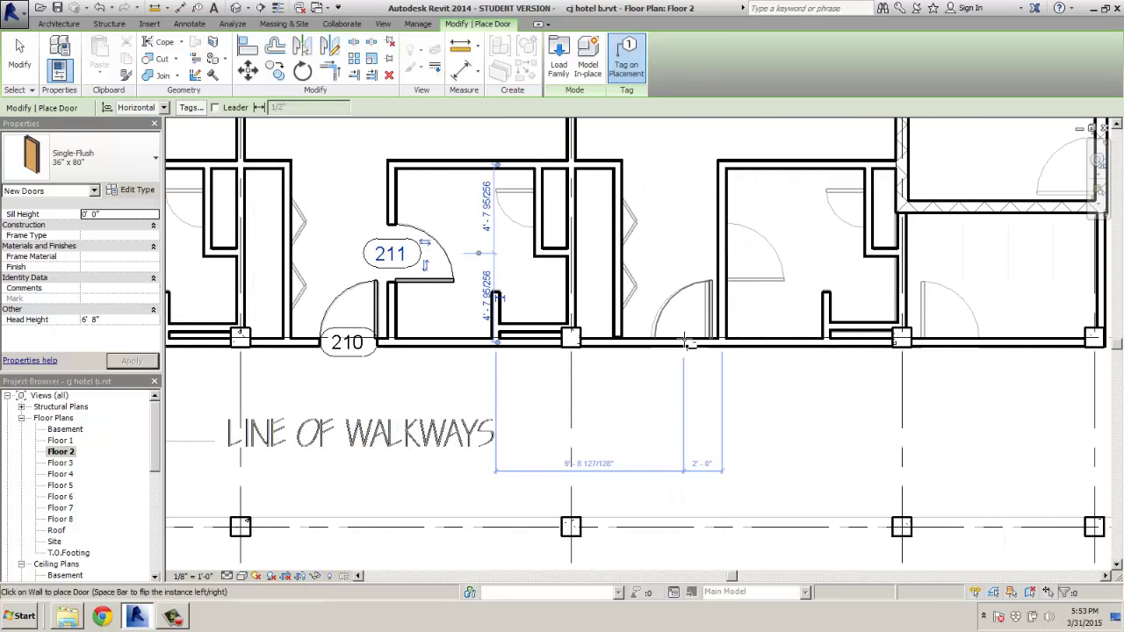
left_click(681, 280)
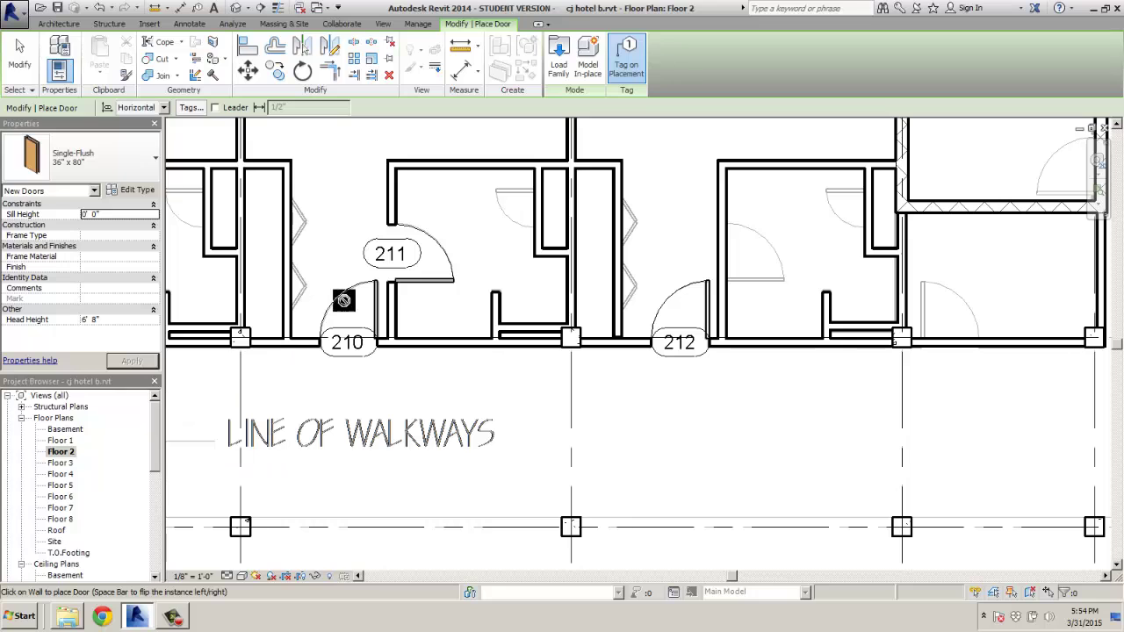
key("Escape")
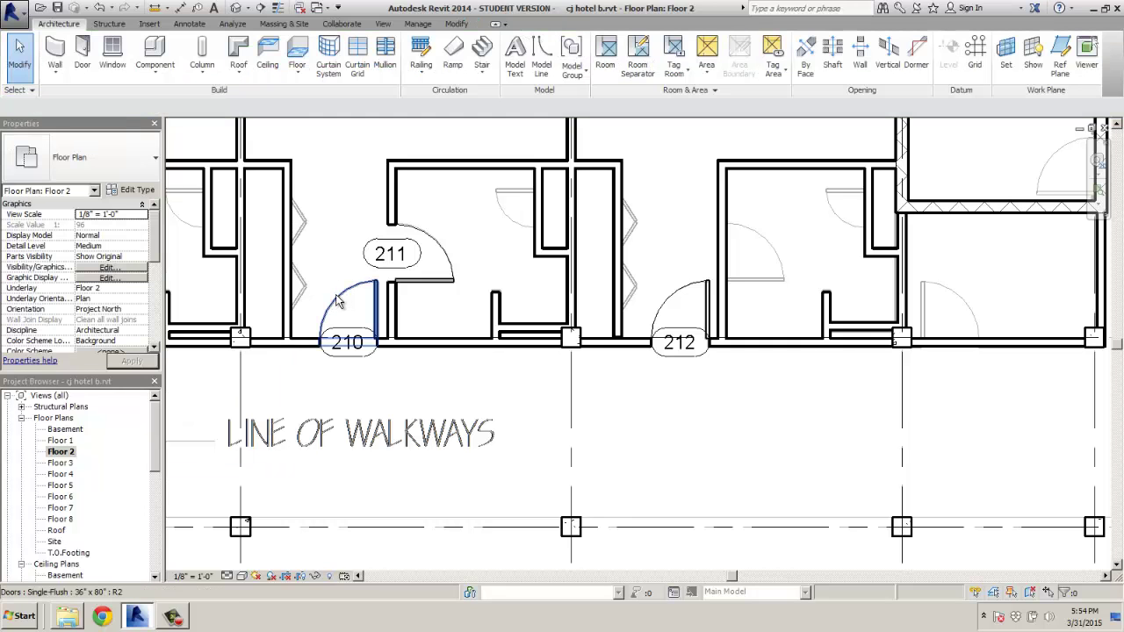
Step: Try to set door 210's distance from the adjacent bathroom wall to 2'
left_click(339, 301)
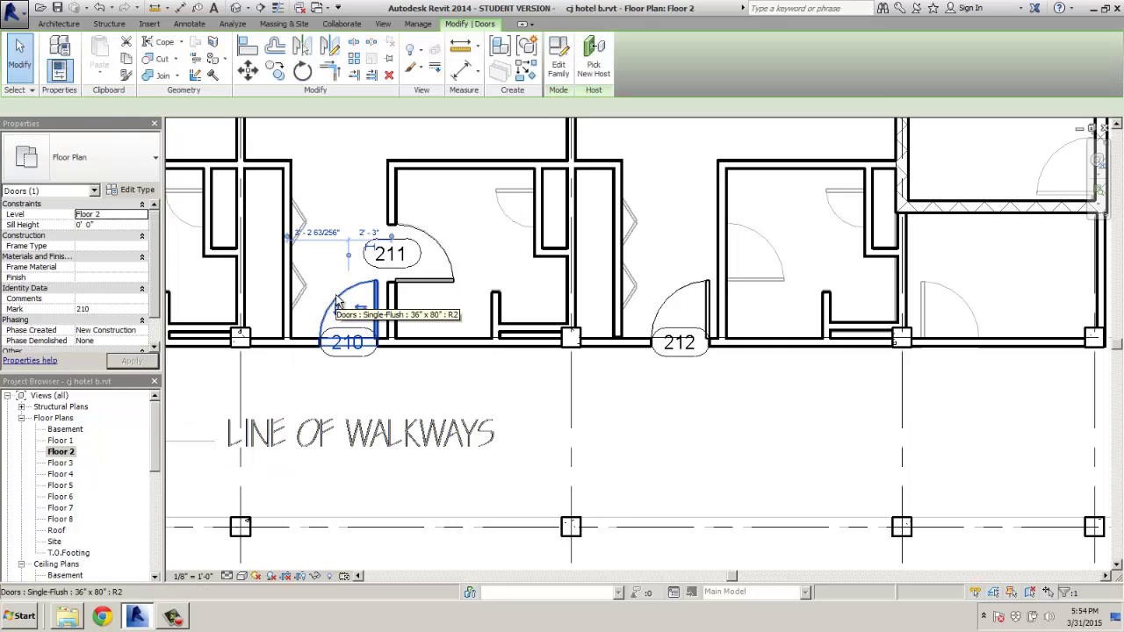
left_click(371, 241)
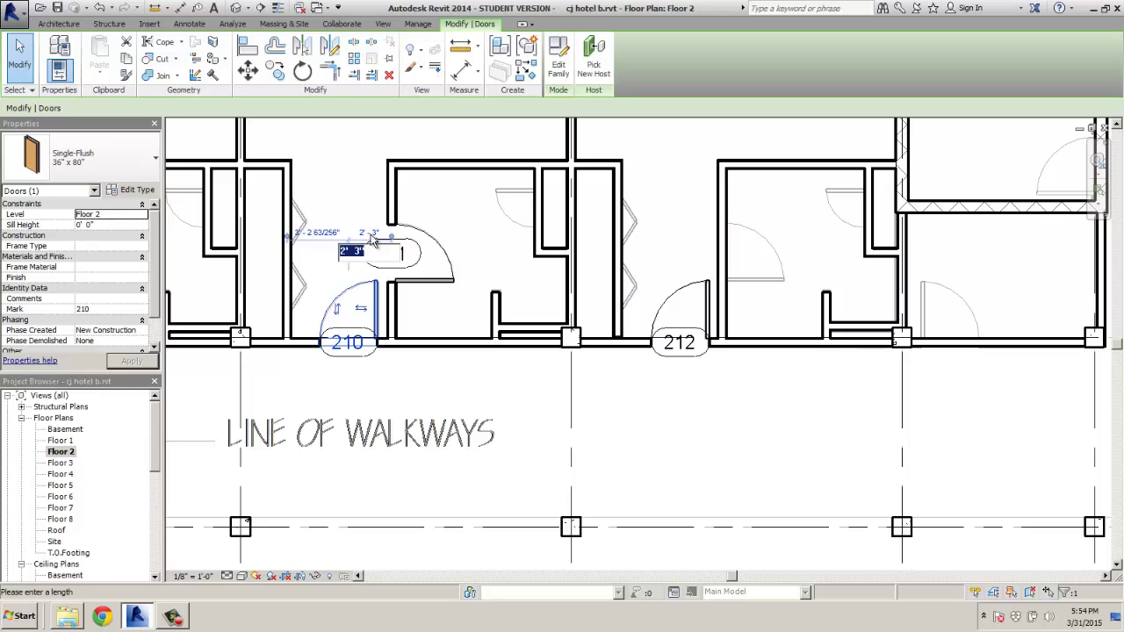
type("2")
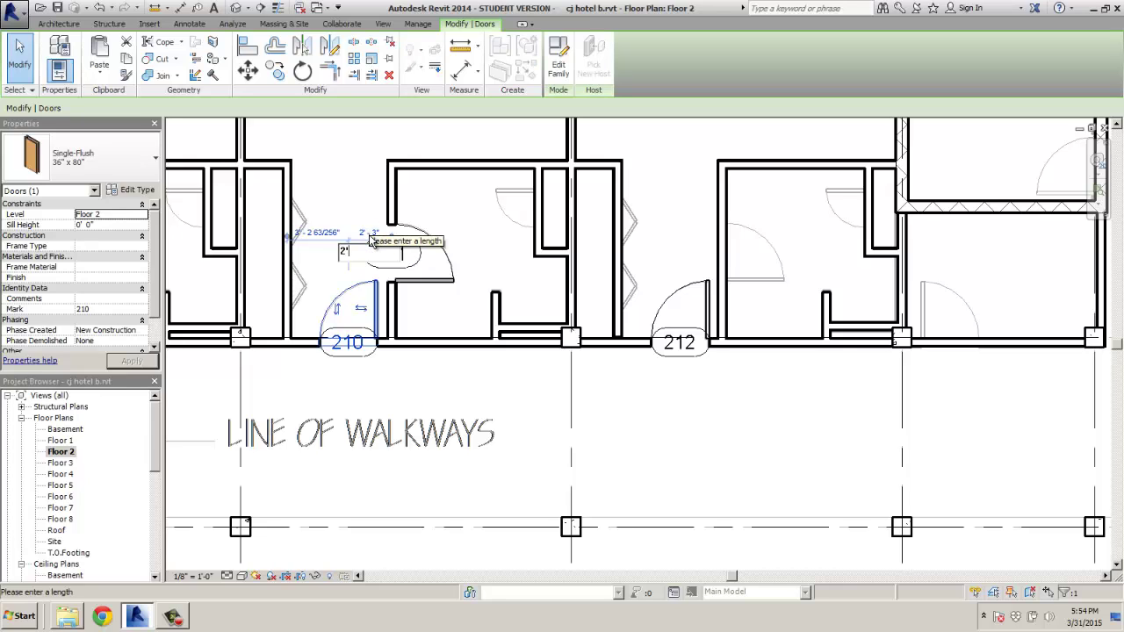
type("'")
key("Return")
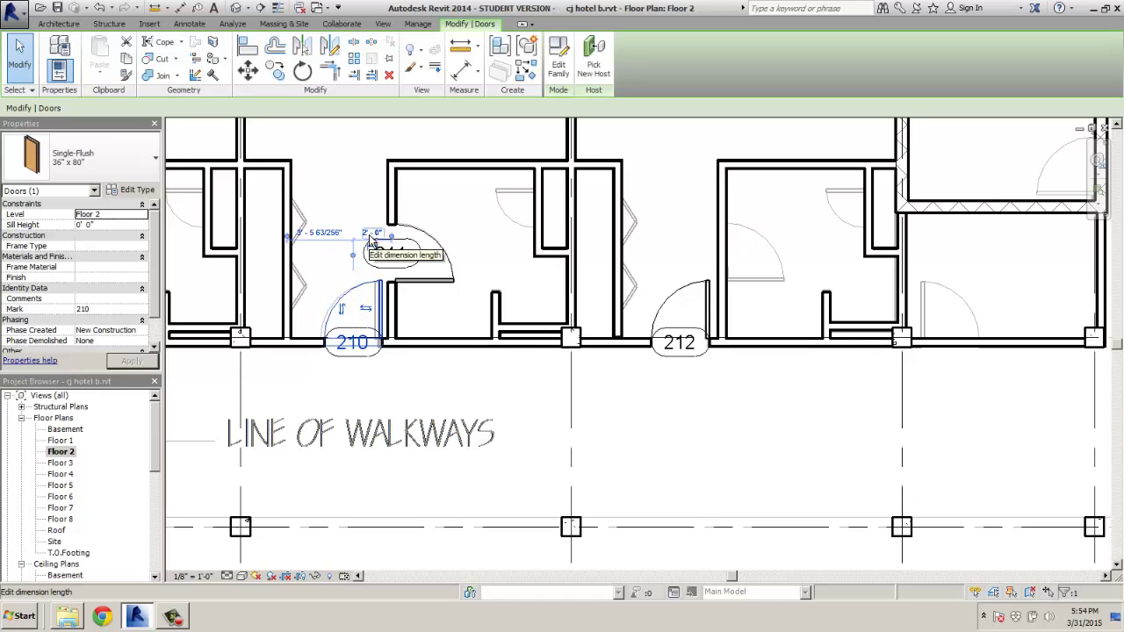
left_click(371, 237)
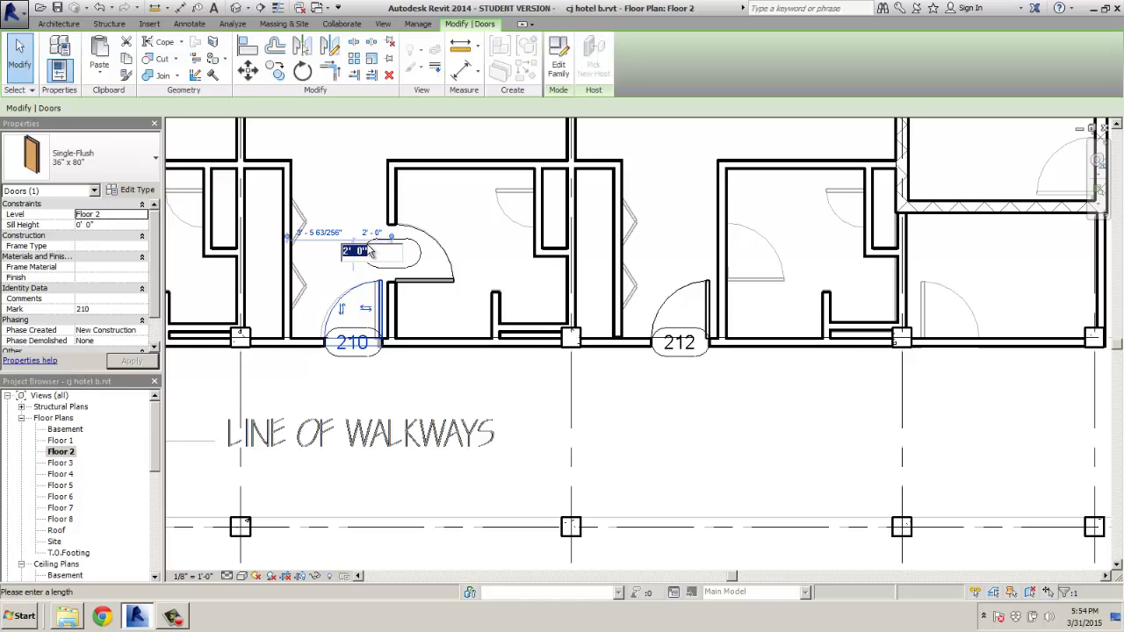
left_click(357, 251)
left_click(362, 391)
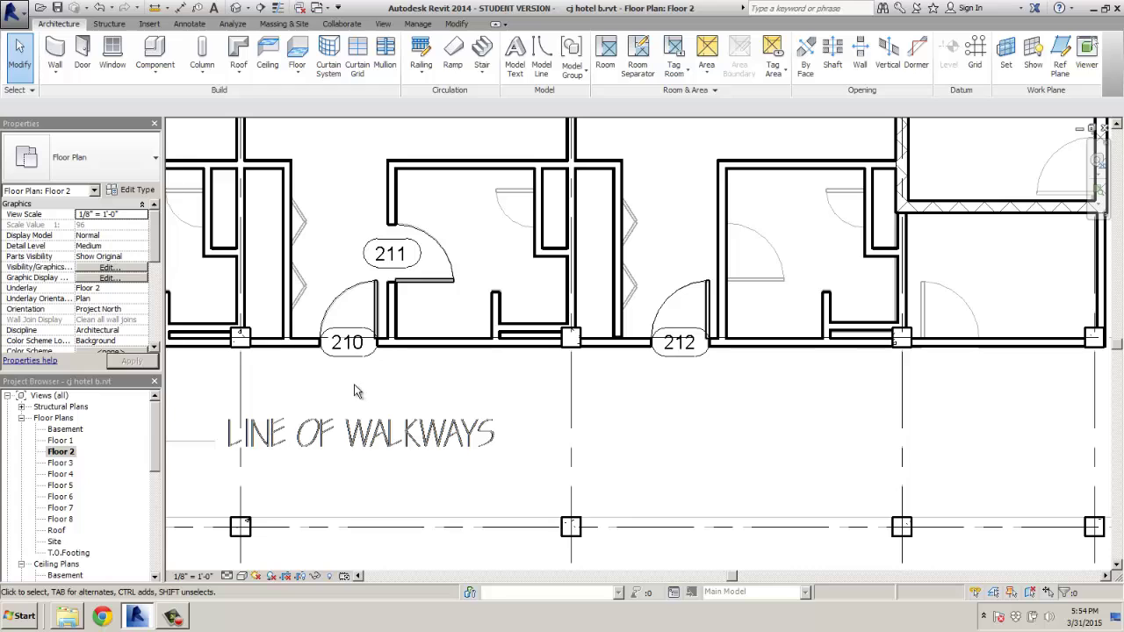
Step: Place 36" x 80" Single-Flush doors at the small room between grids I and J and the bathroom between grids H and I
left_click(81, 53)
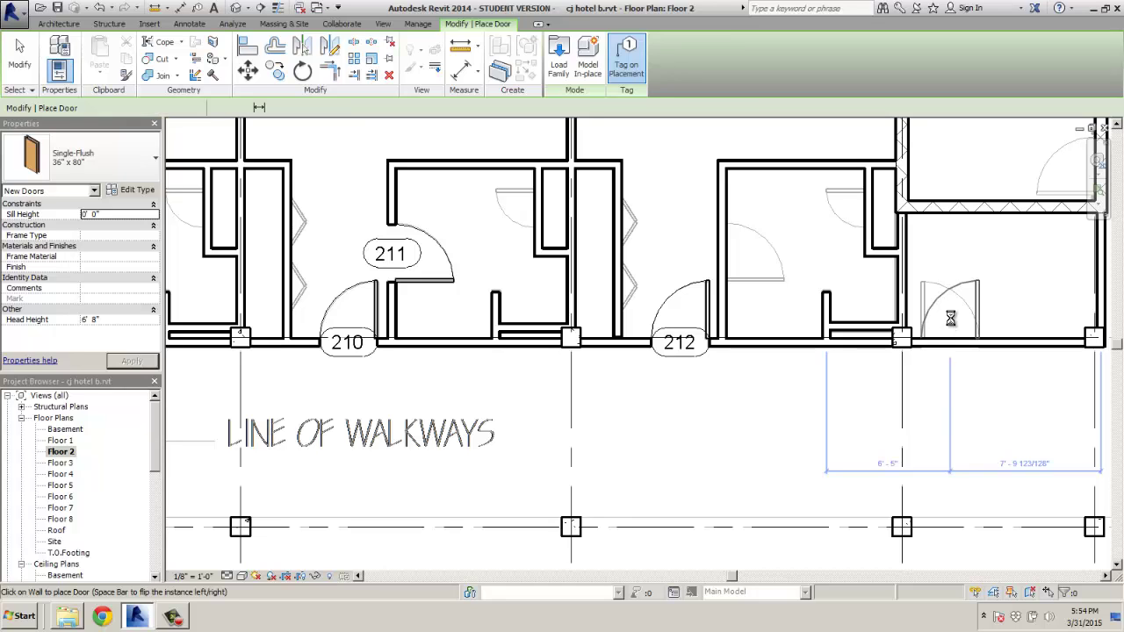
left_click(951, 324)
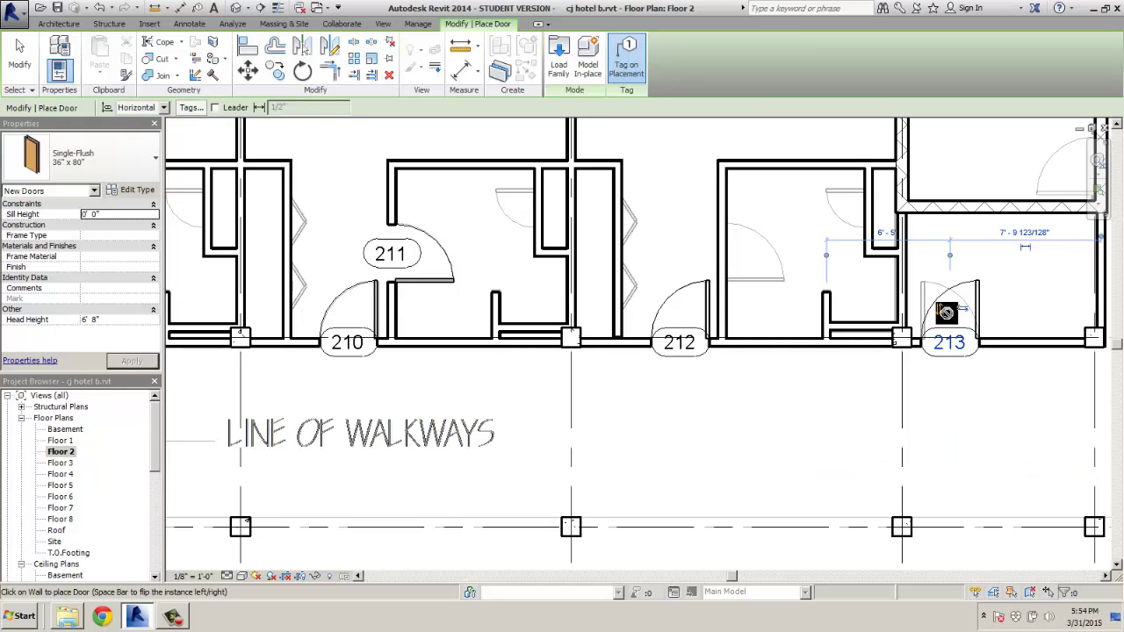
left_click(730, 254)
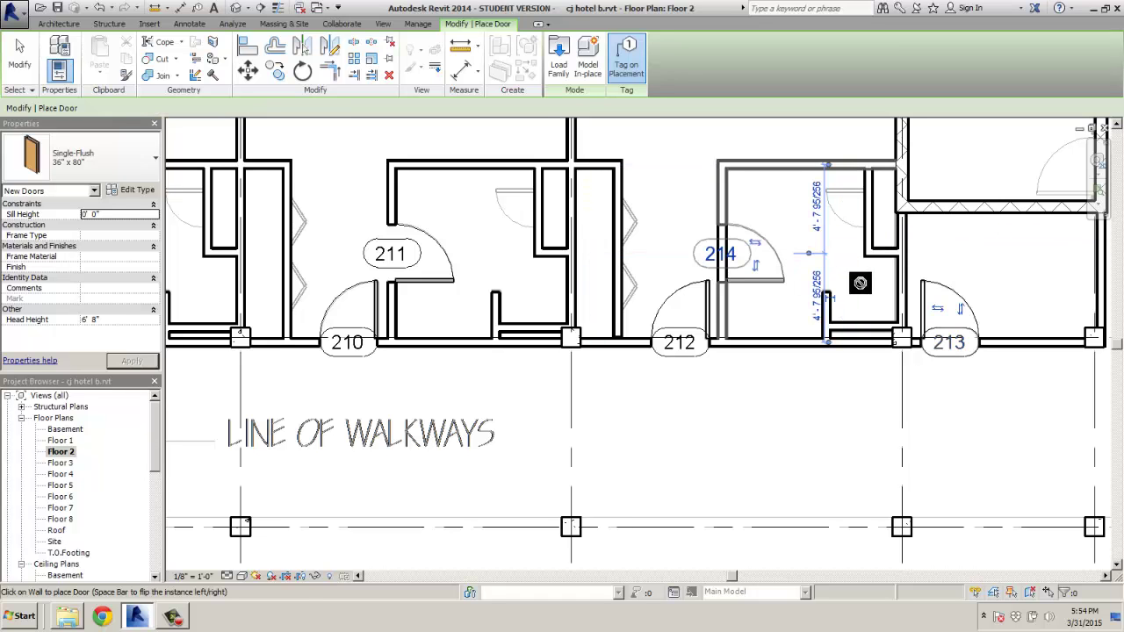
Step: Place a 36" x 80" Single-Flush door in the outer wall of the stairwell at grid J, matching the imported plan
middle_click_drag(861, 271, 659, 289)
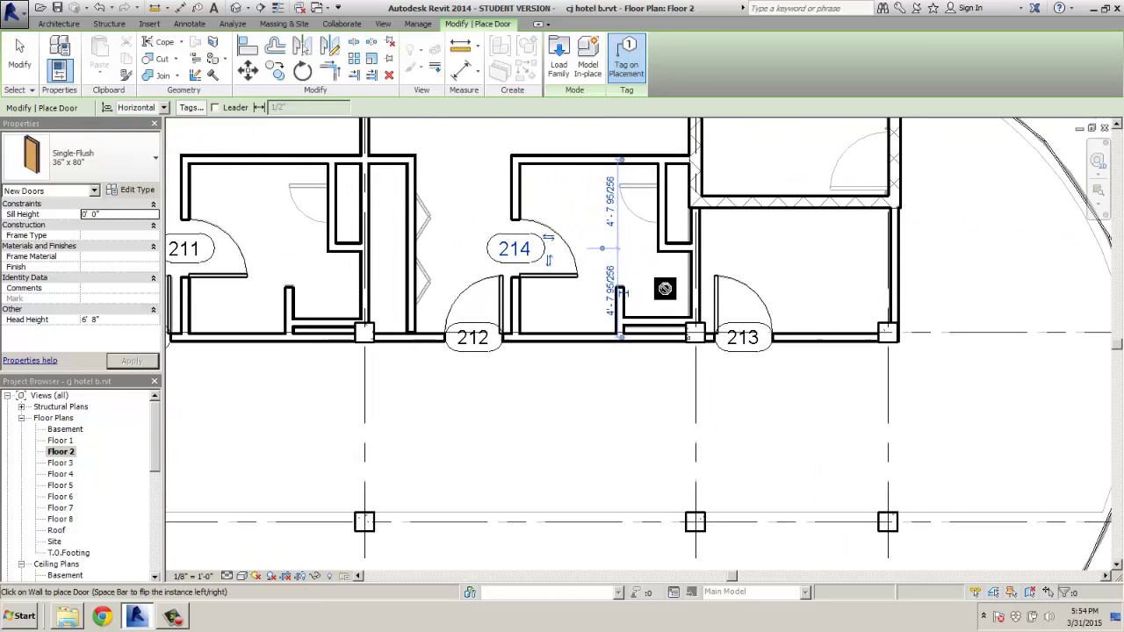
scroll(664, 290, "down", 1)
scroll(714, 303, "down", 1)
scroll(647, 310, "down", 1)
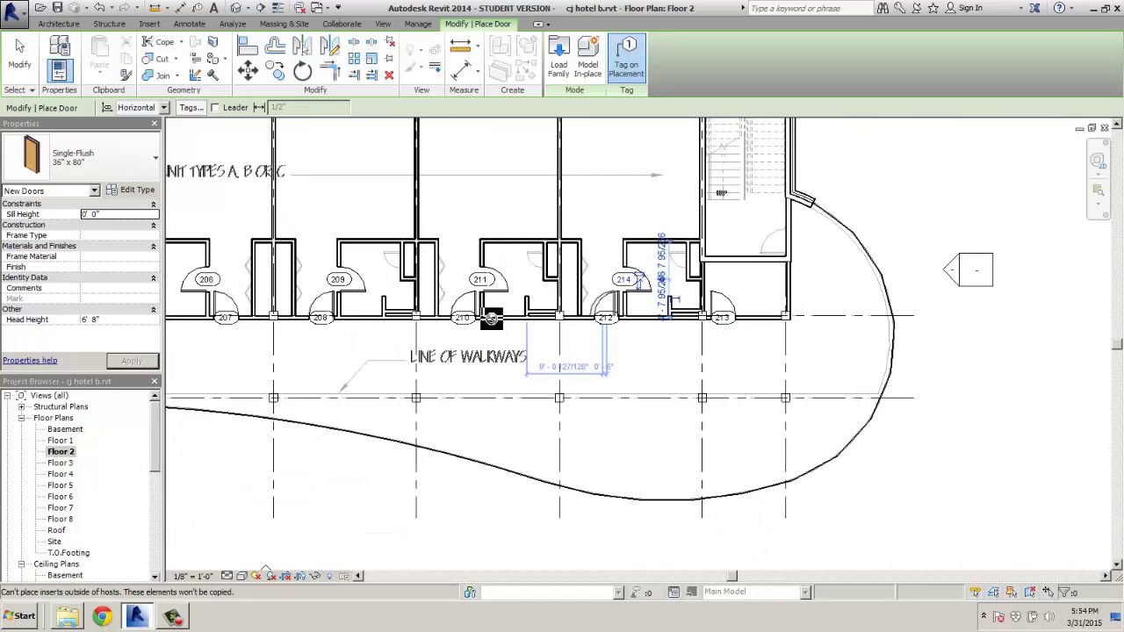
scroll(791, 244, "up", 2)
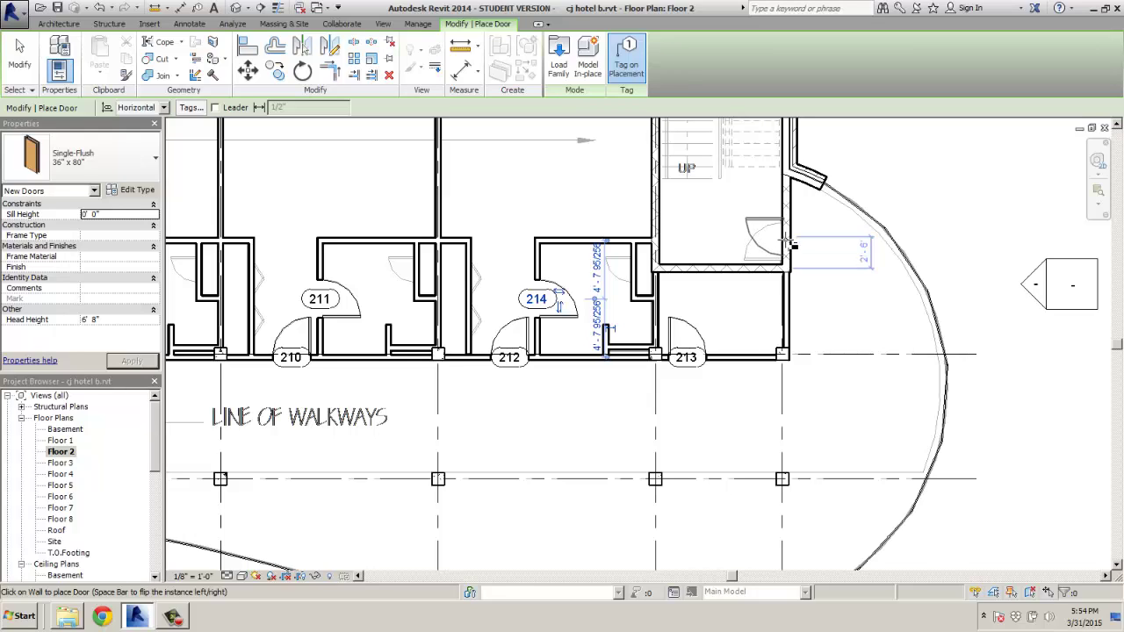
left_click(787, 248)
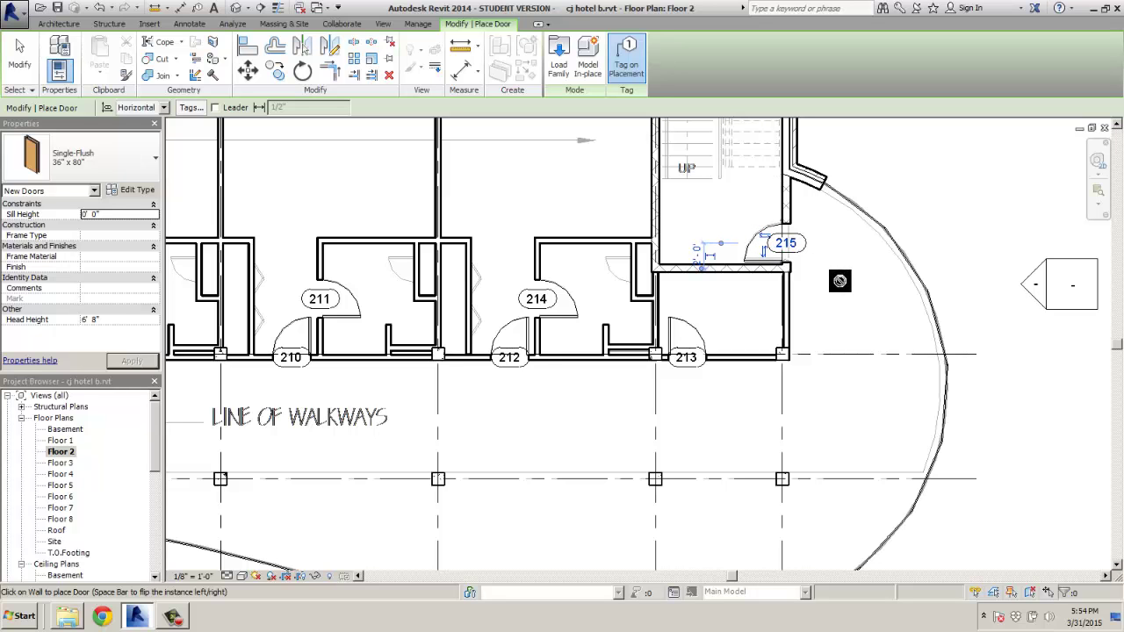
Step: Change both stairwell doors, door 201 and the one at grid J, to the Single-Flush Vision 36" x 84" type
scroll(839, 280, "down", 5)
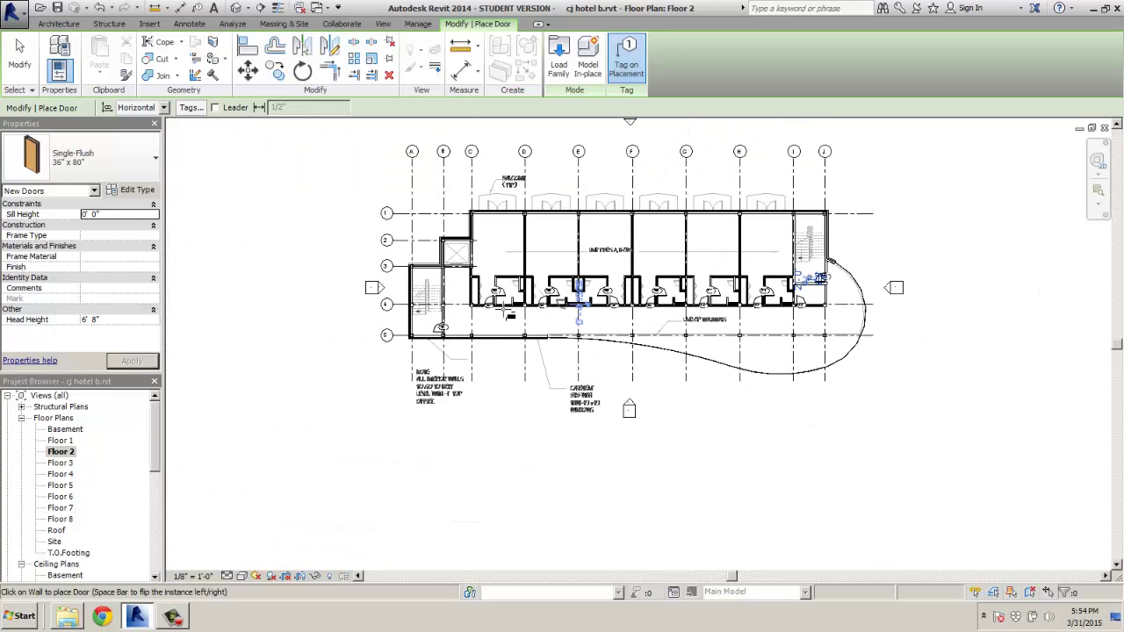
scroll(456, 316, "up", 4)
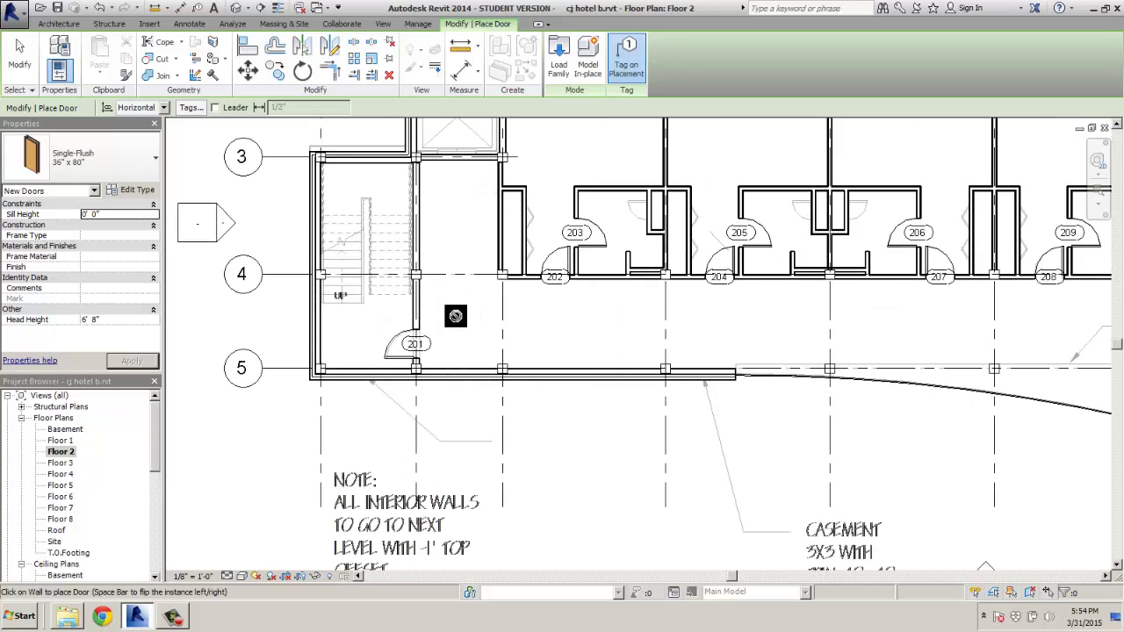
key("Escape")
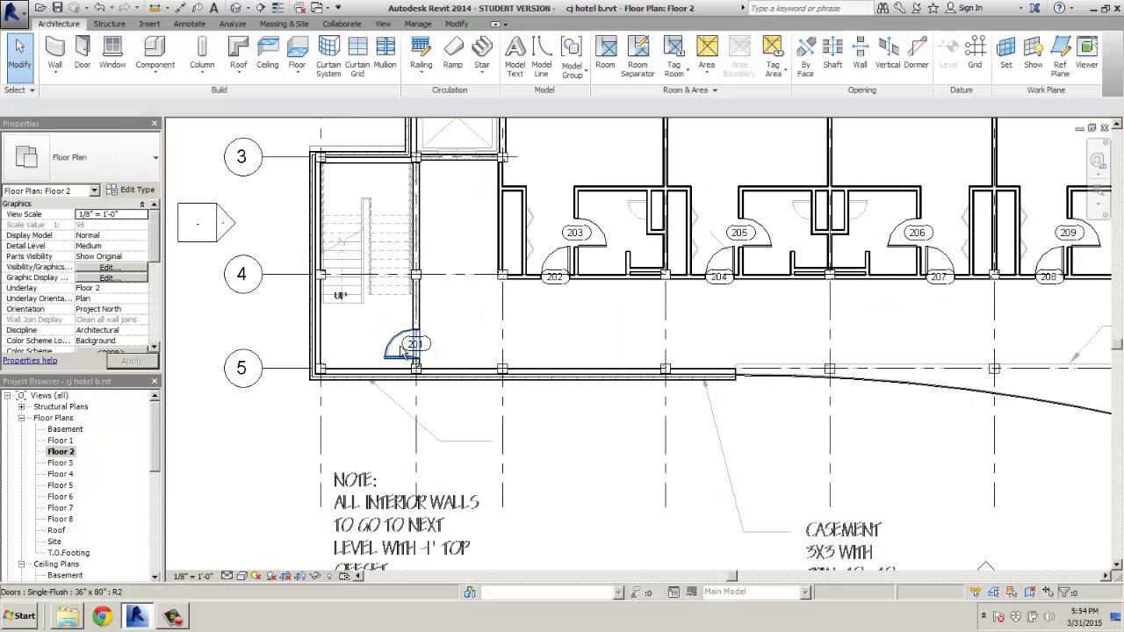
left_click(401, 350)
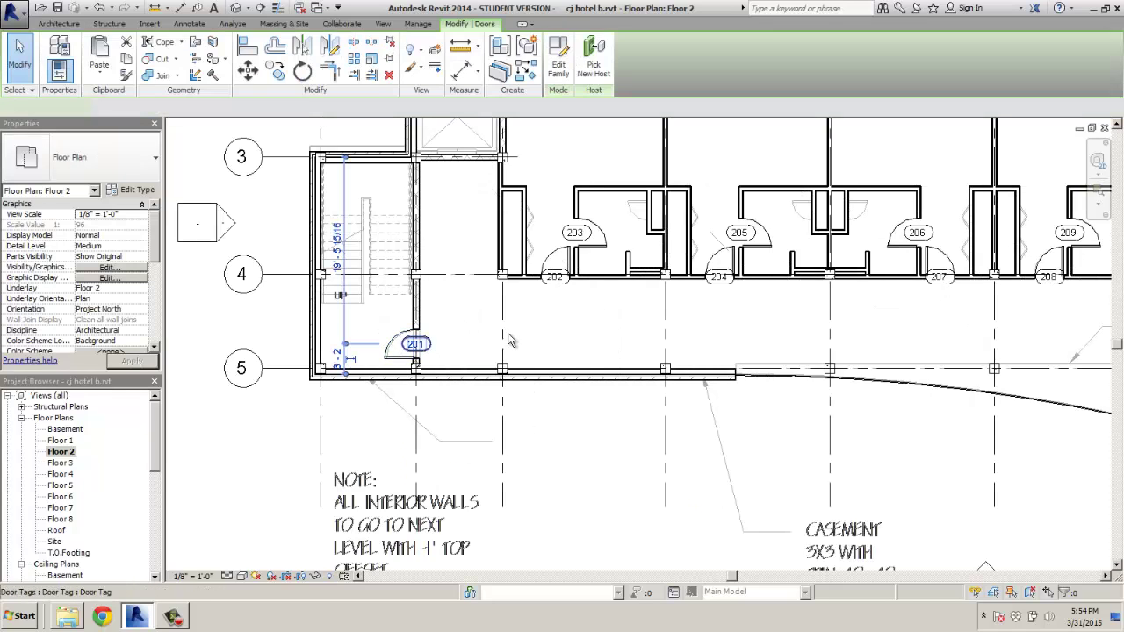
scroll(500, 329, "down", 2)
middle_click_drag(1021, 313, 683, 323)
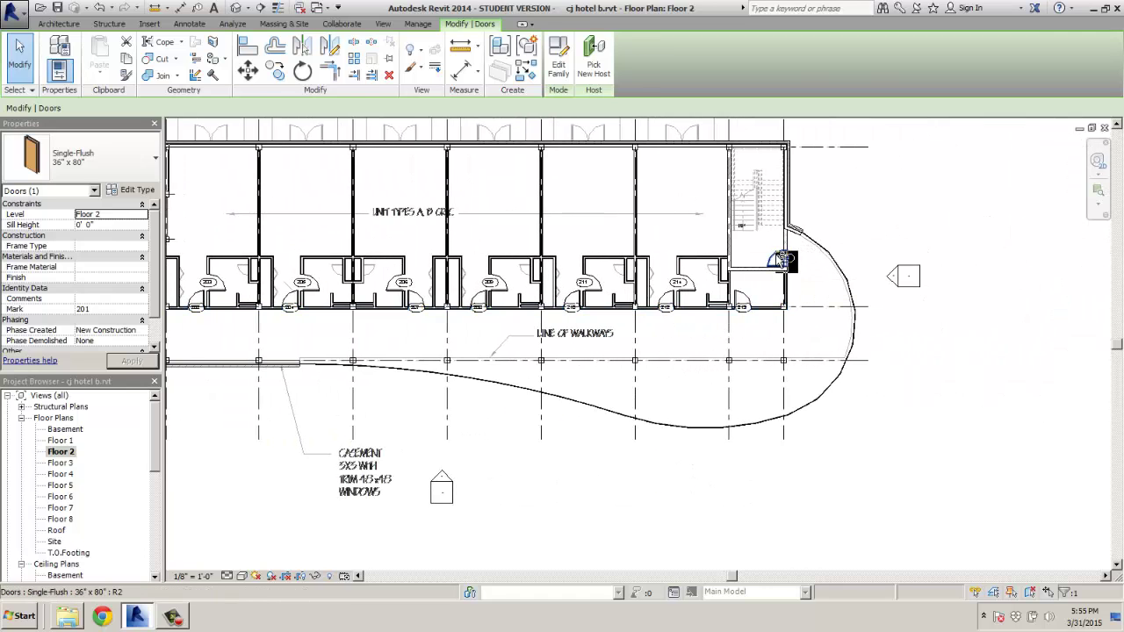
left_click(780, 257, "ctrl")
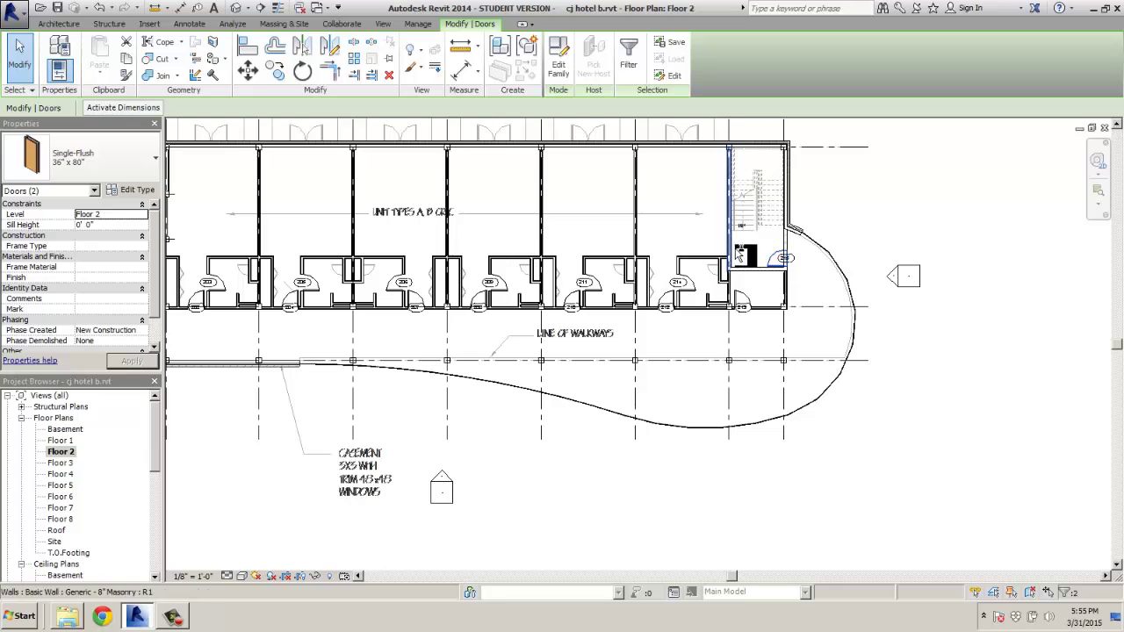
left_click(88, 157)
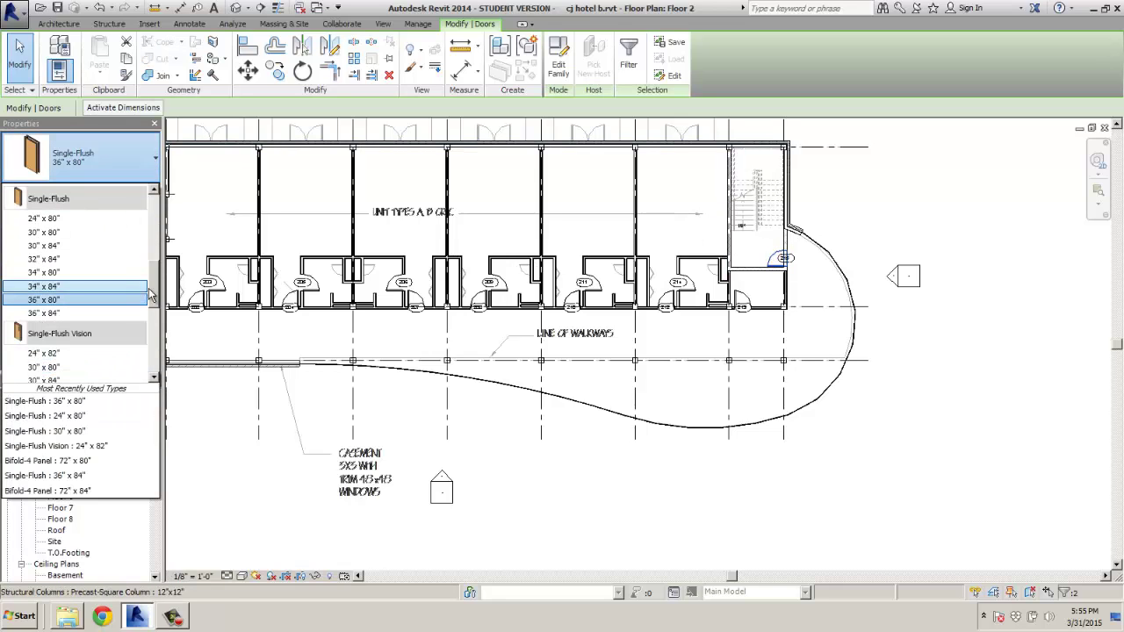
left_click_drag(153, 297, 153, 316)
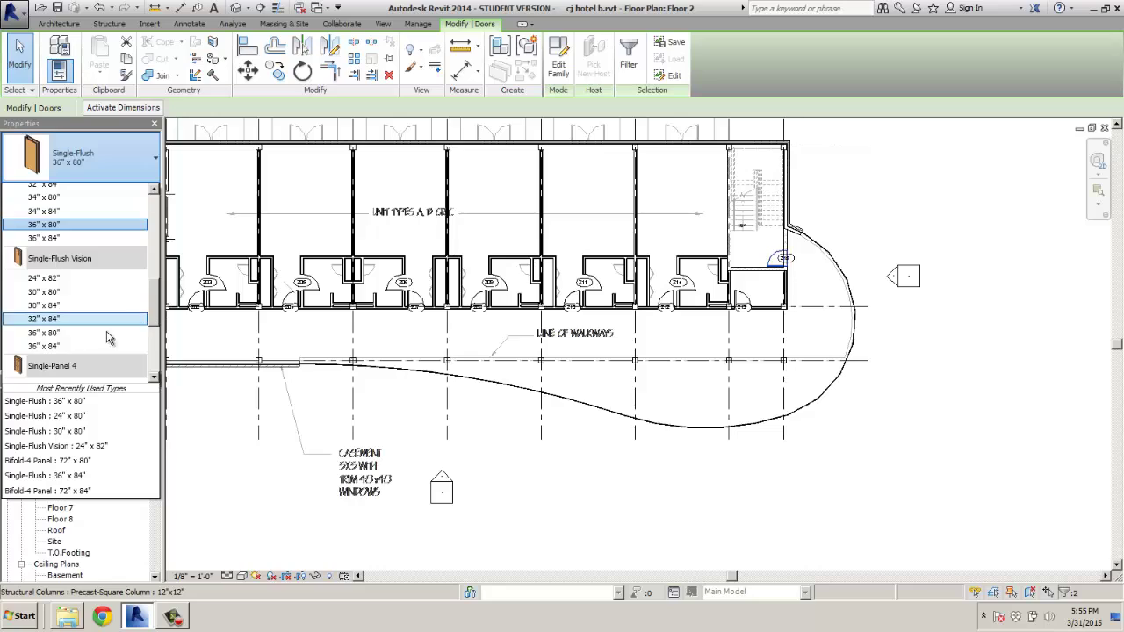
left_click(43, 346)
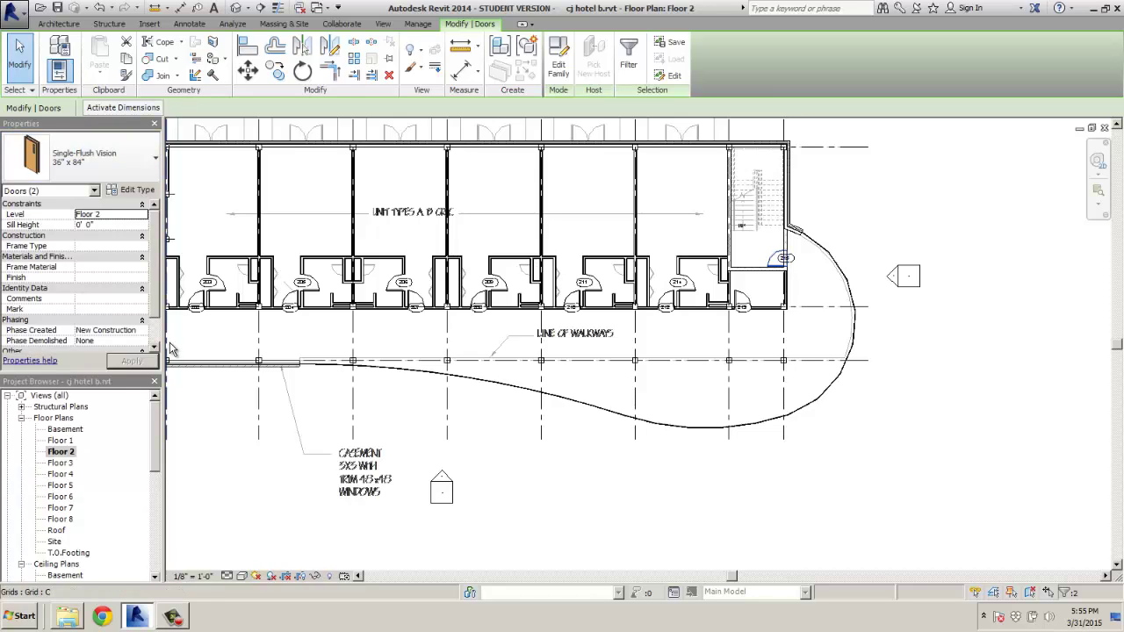
left_click(378, 334)
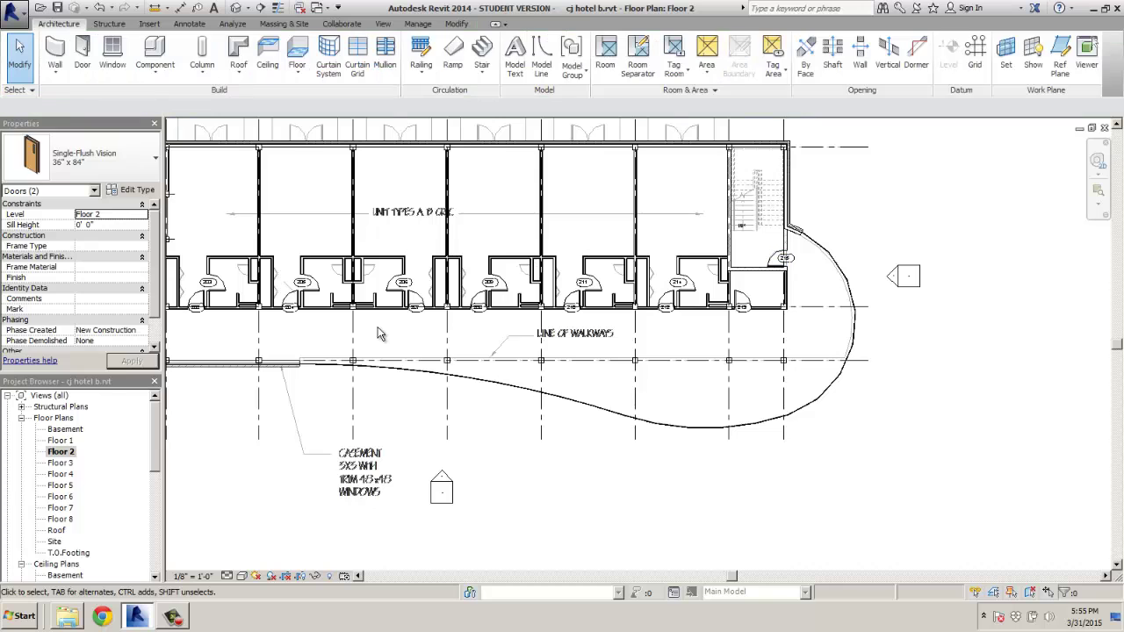
Step: Duplicate the Single-Flush Vision 30" x 80" door type under the name 24" x 80"
scroll(378, 333, "up", 5)
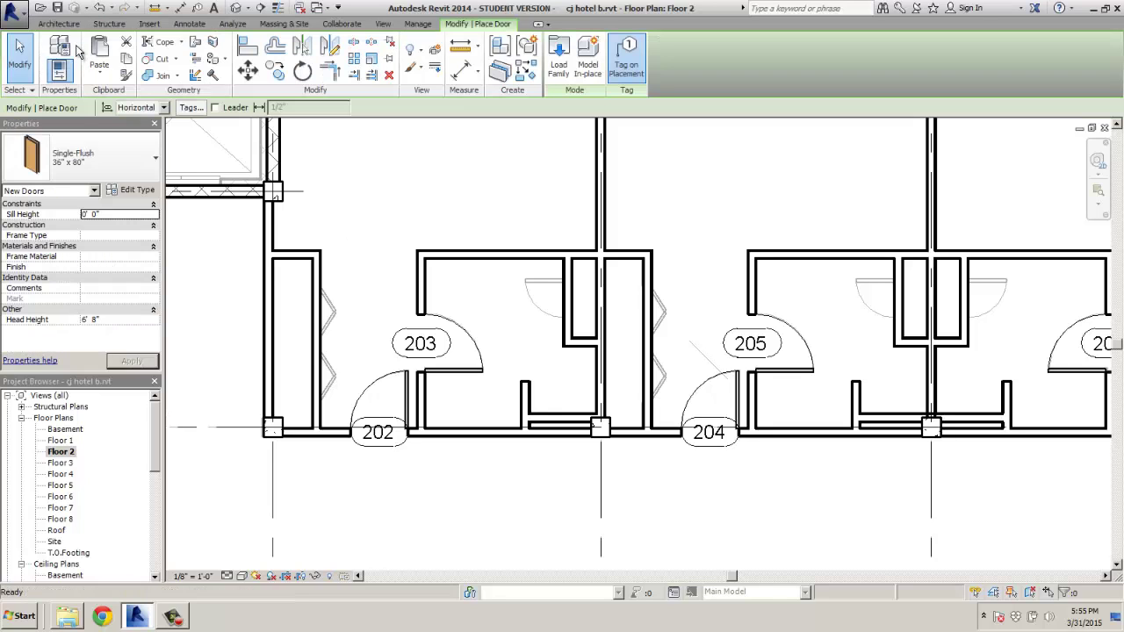
left_click(83, 53)
left_click(128, 161)
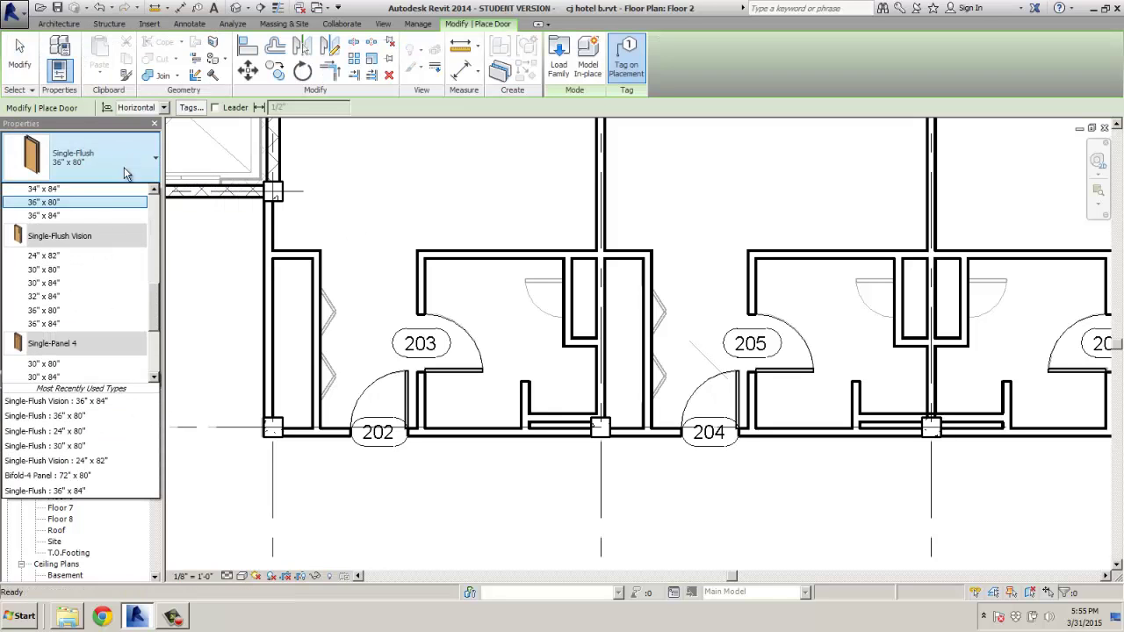
mouse_move(47, 264)
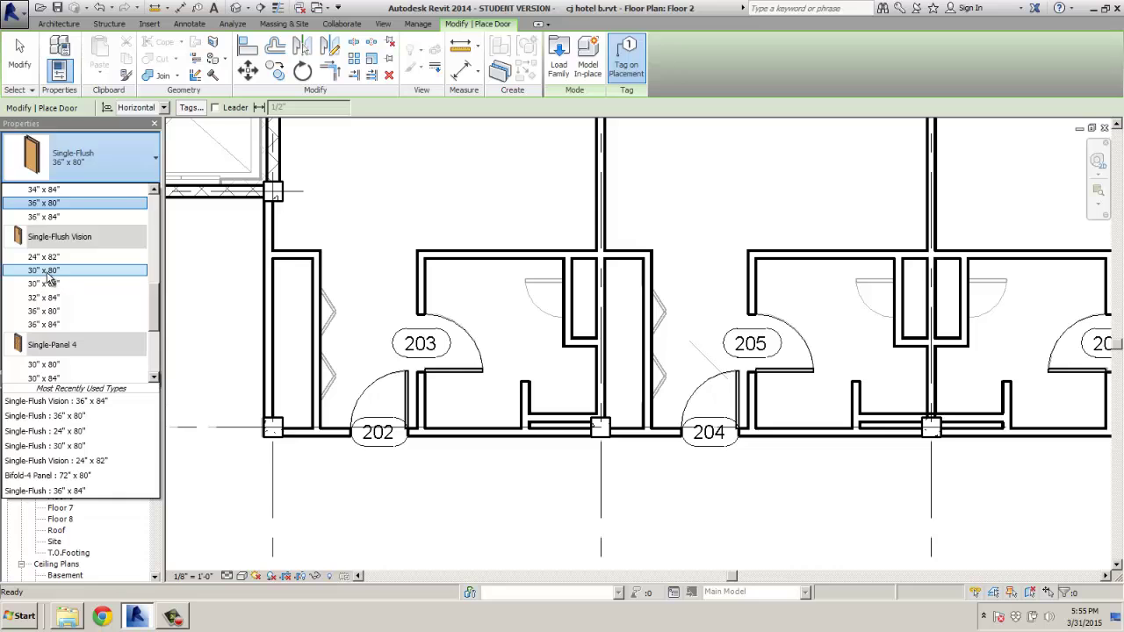
left_click(50, 276)
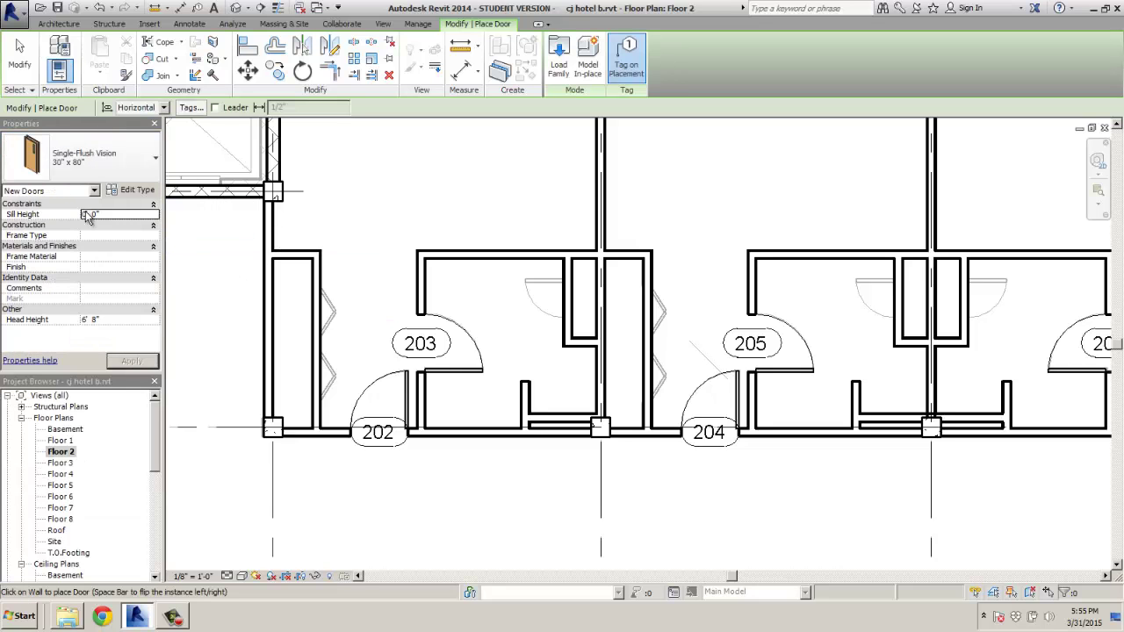
left_click(133, 190)
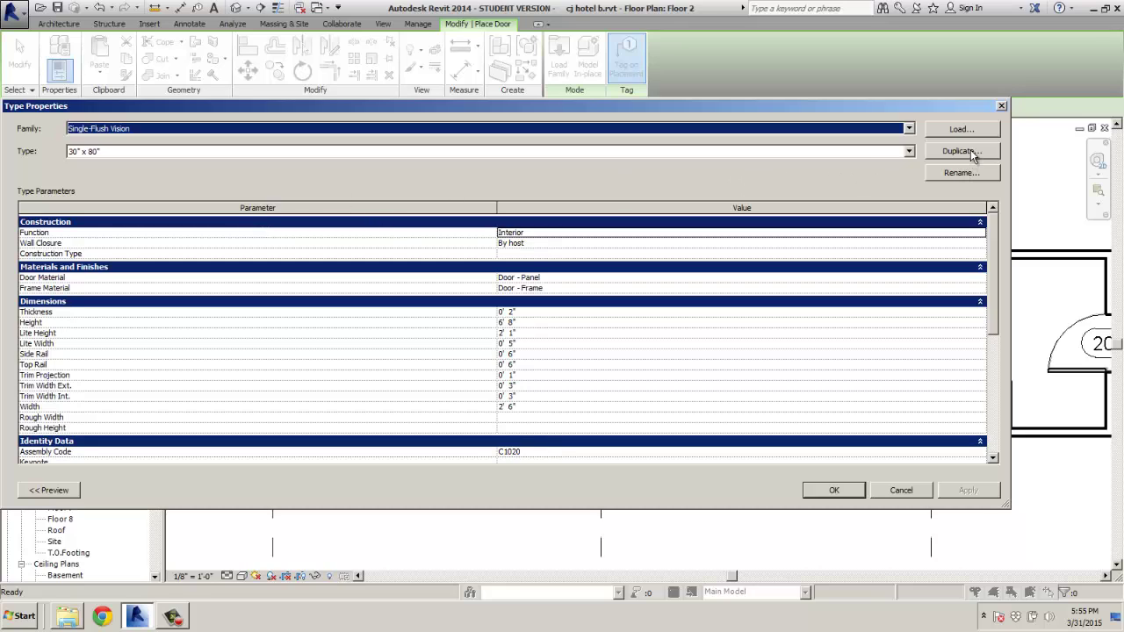
left_click(959, 151)
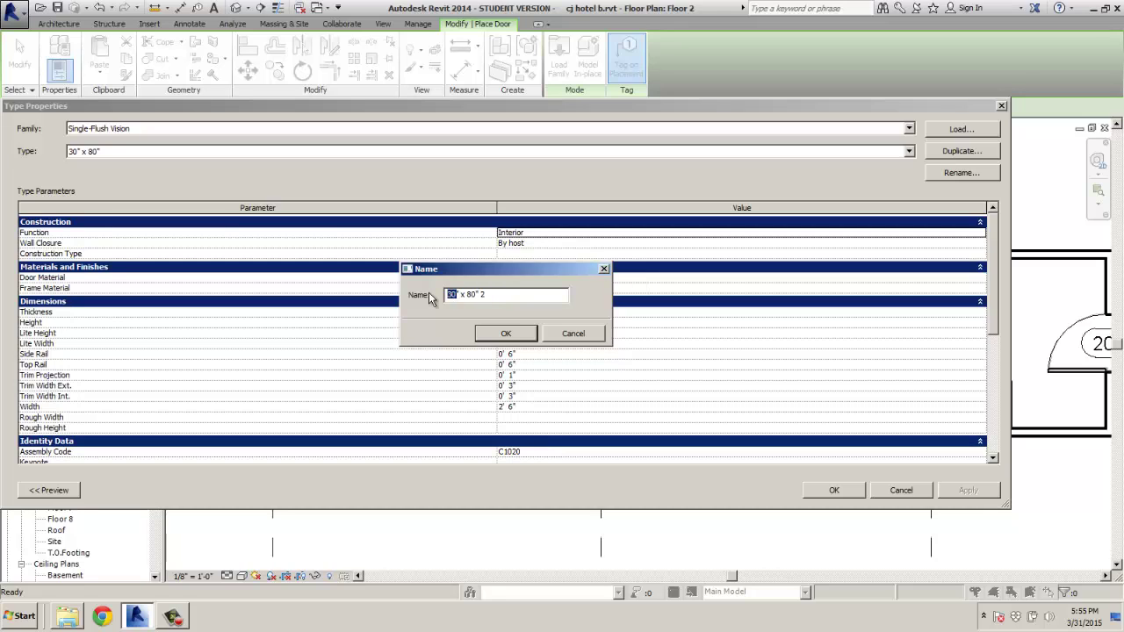
type("24")
left_click(508, 334)
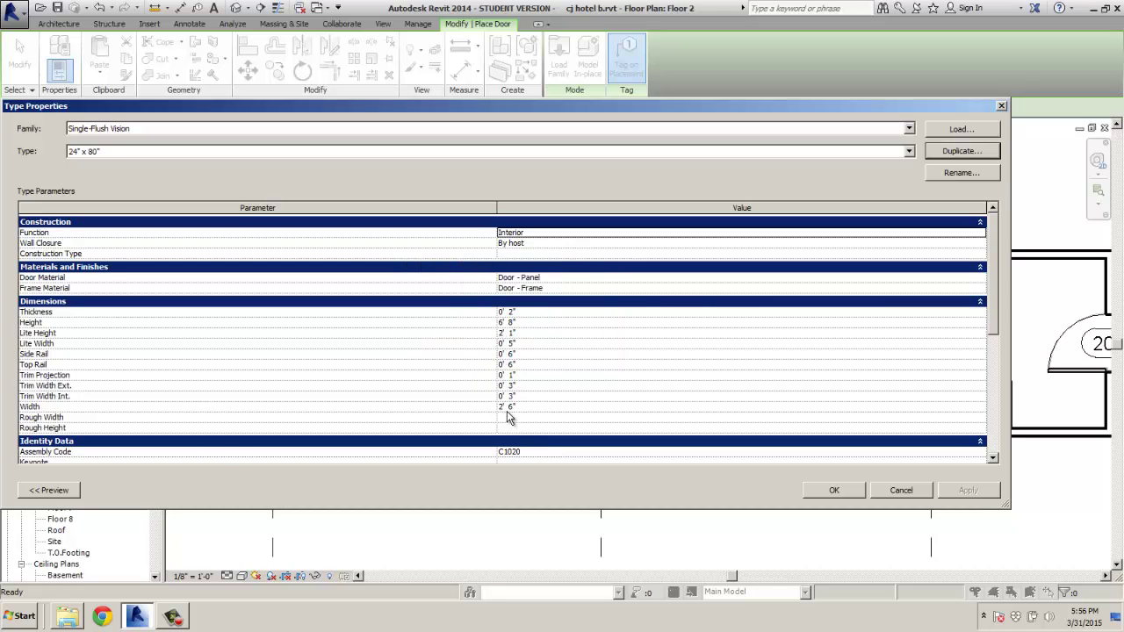
Step: Set the width of the Single-Flush Vision 24" x 80" type to 2' 0" and apply the type properties
left_click(509, 406)
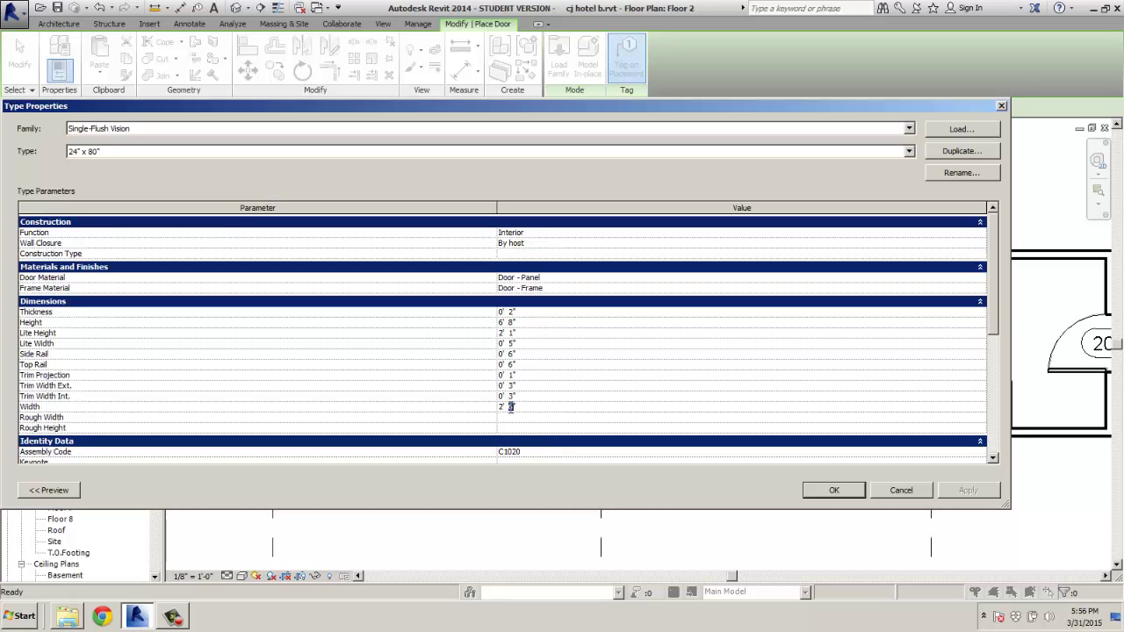
left_click(564, 353)
left_click(504, 410)
left_click(830, 490)
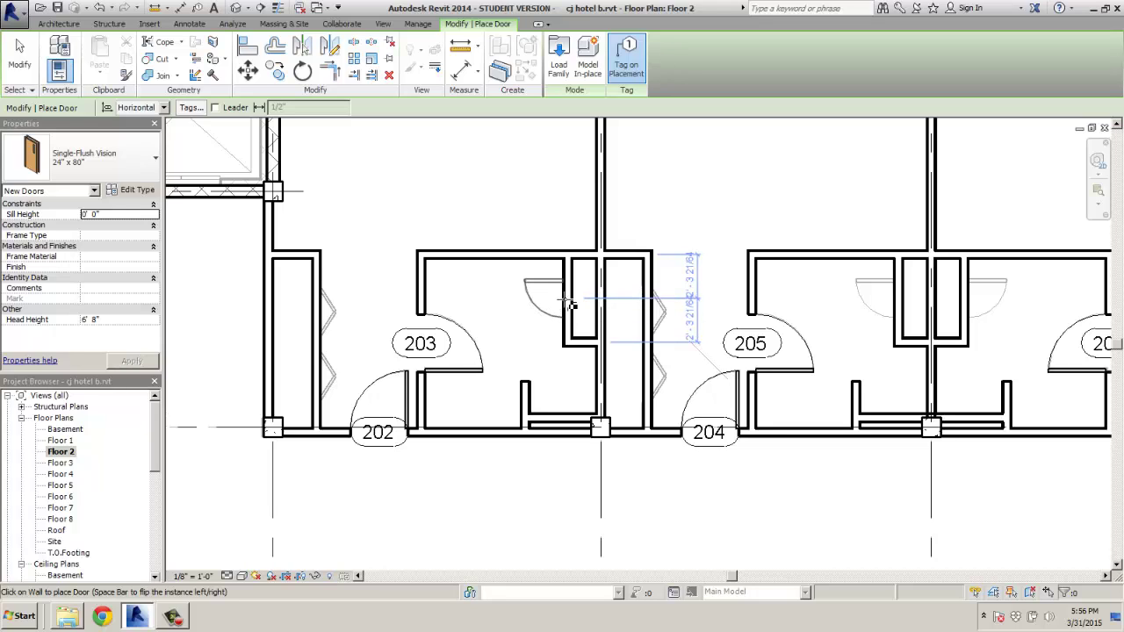
Step: Place Single-Flush Vision 24" x 80" doors in the small closet walls inside the bathrooms of doors 203, 205 and 206, following the imported plan
left_click(566, 302)
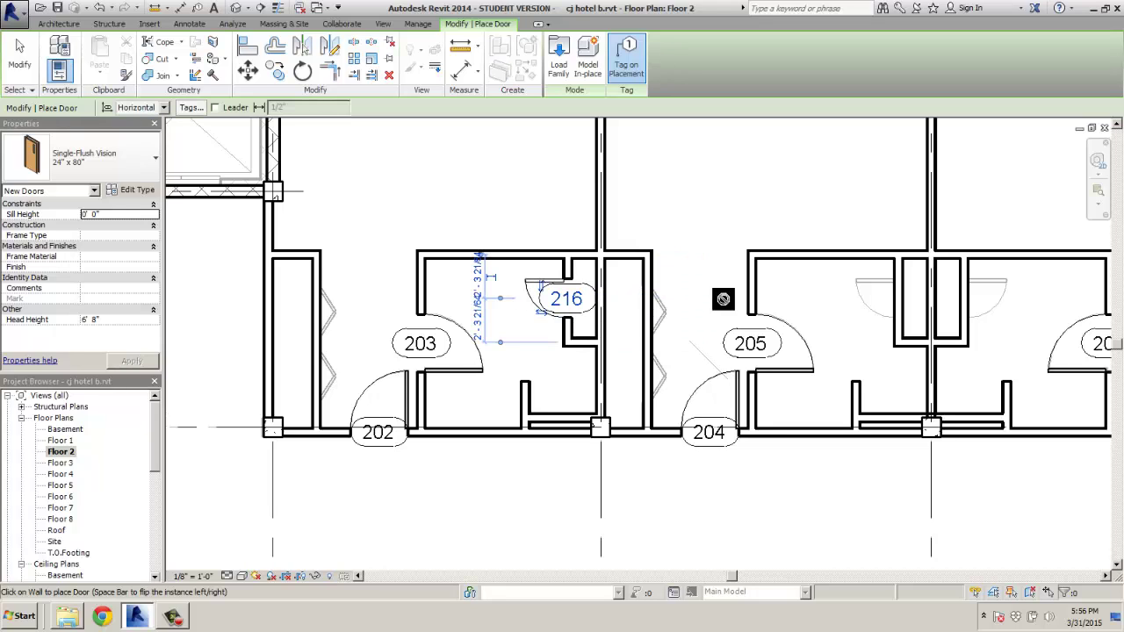
left_click(890, 298)
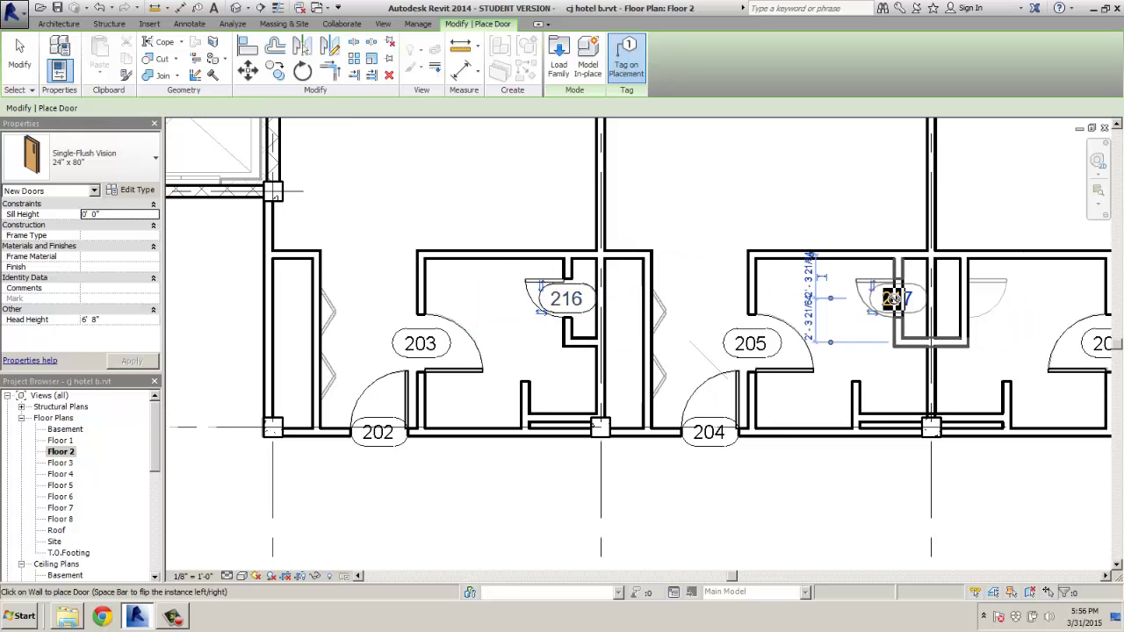
left_click(975, 304)
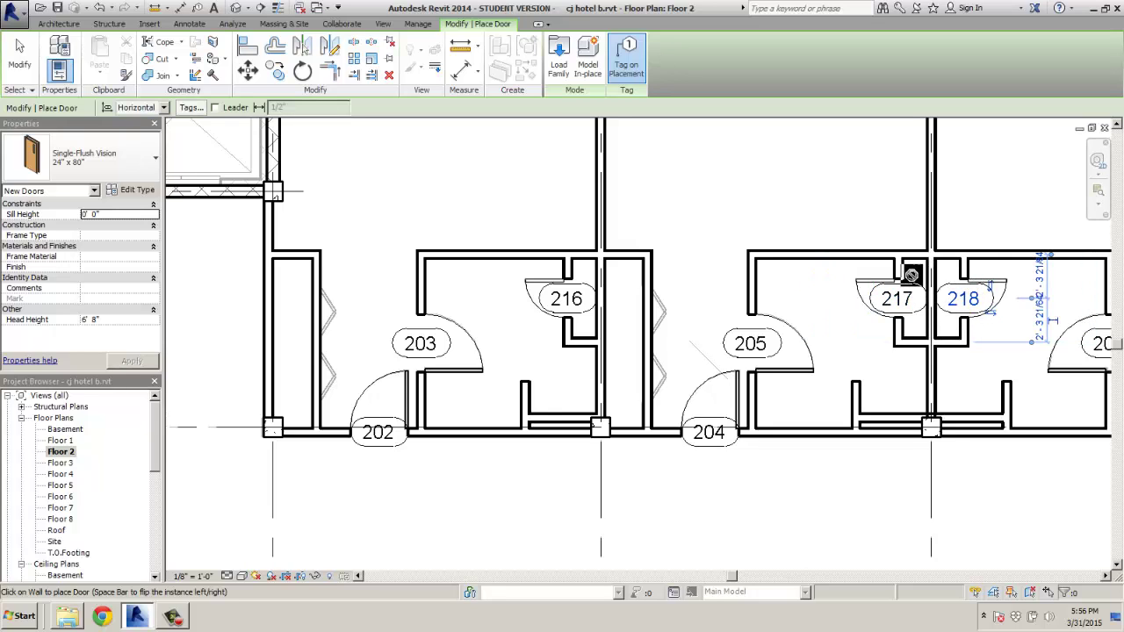
Step: Place Single-Flush Vision 24" x 80" doors in the small closet walls inside the bathrooms of doors 209, 211 and 214
middle_click_drag(1053, 294, 502, 292)
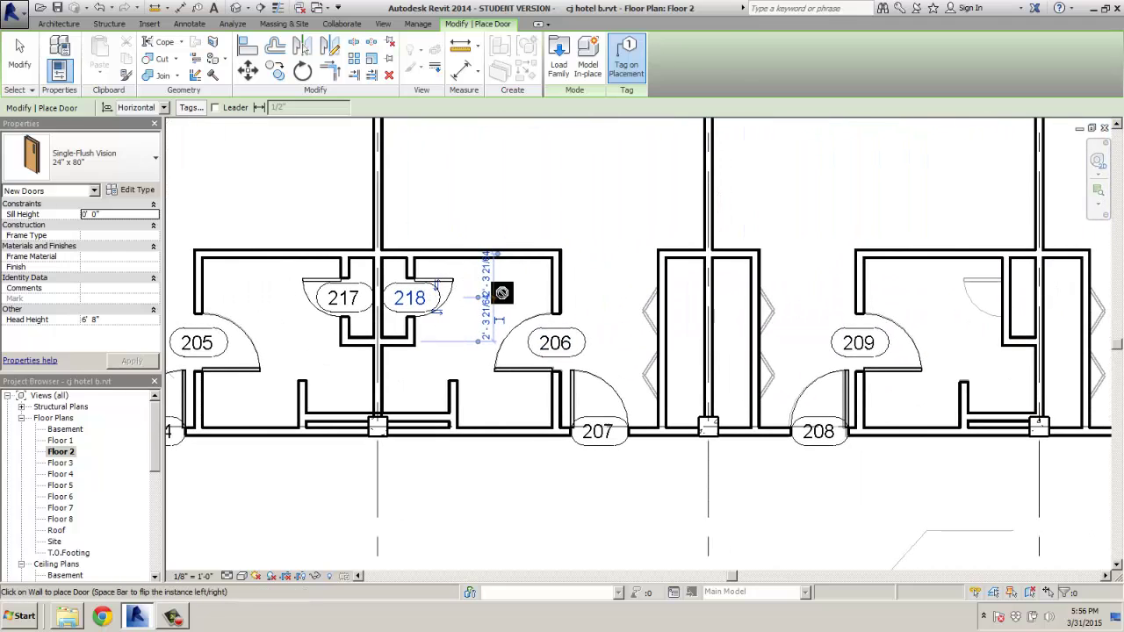
left_click(1010, 301)
middle_click_drag(822, 303, 564, 296)
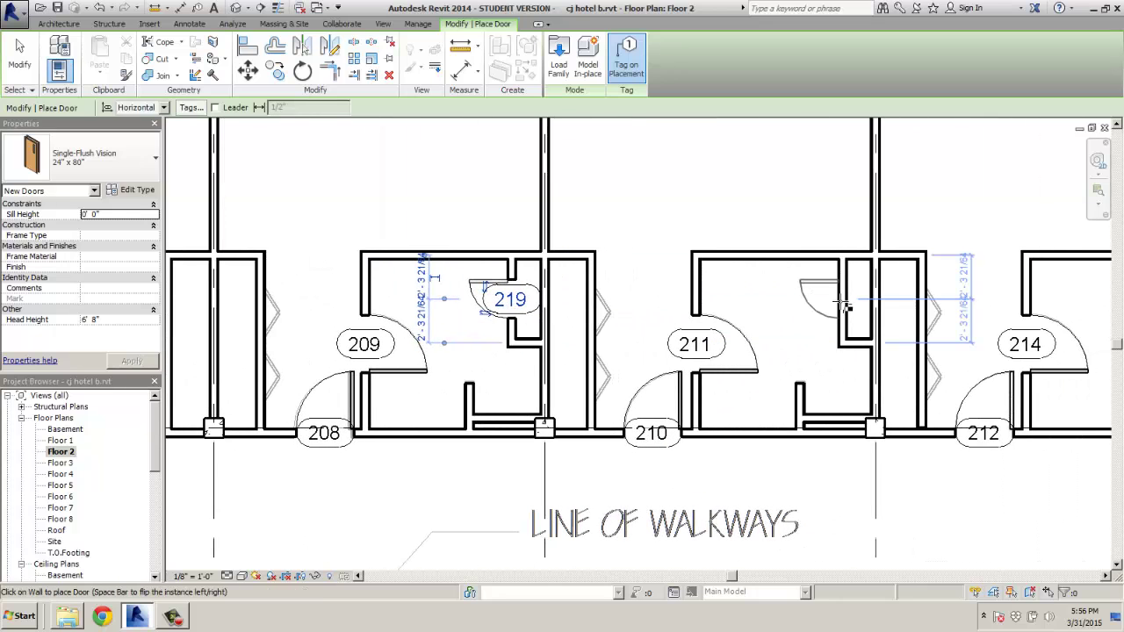
left_click(843, 303)
middle_click_drag(990, 303, 608, 303)
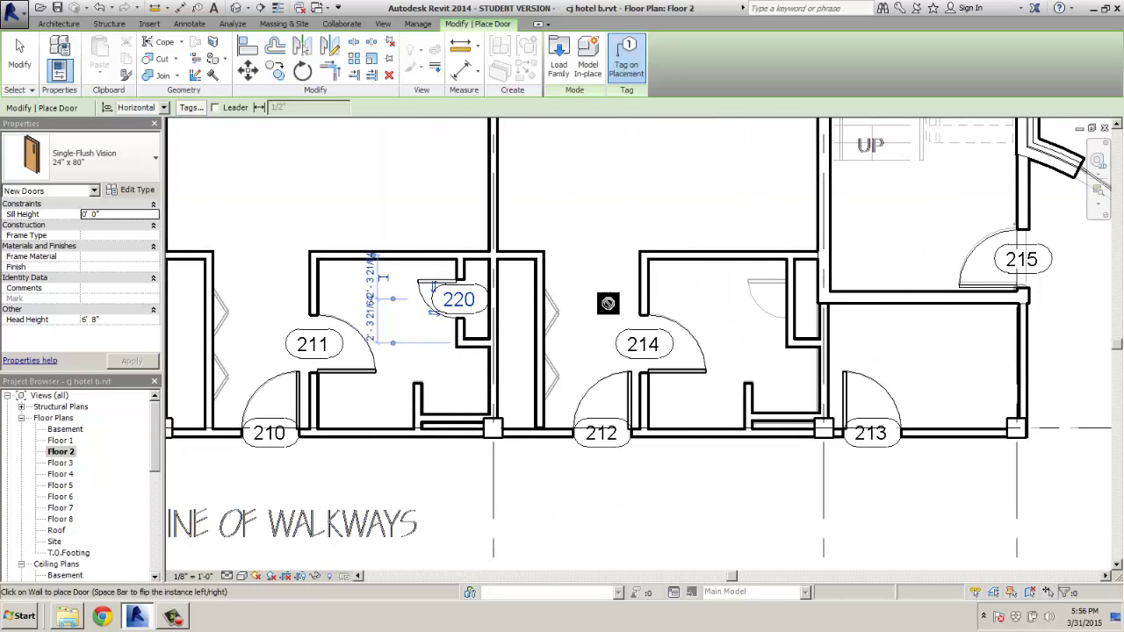
left_click(792, 303)
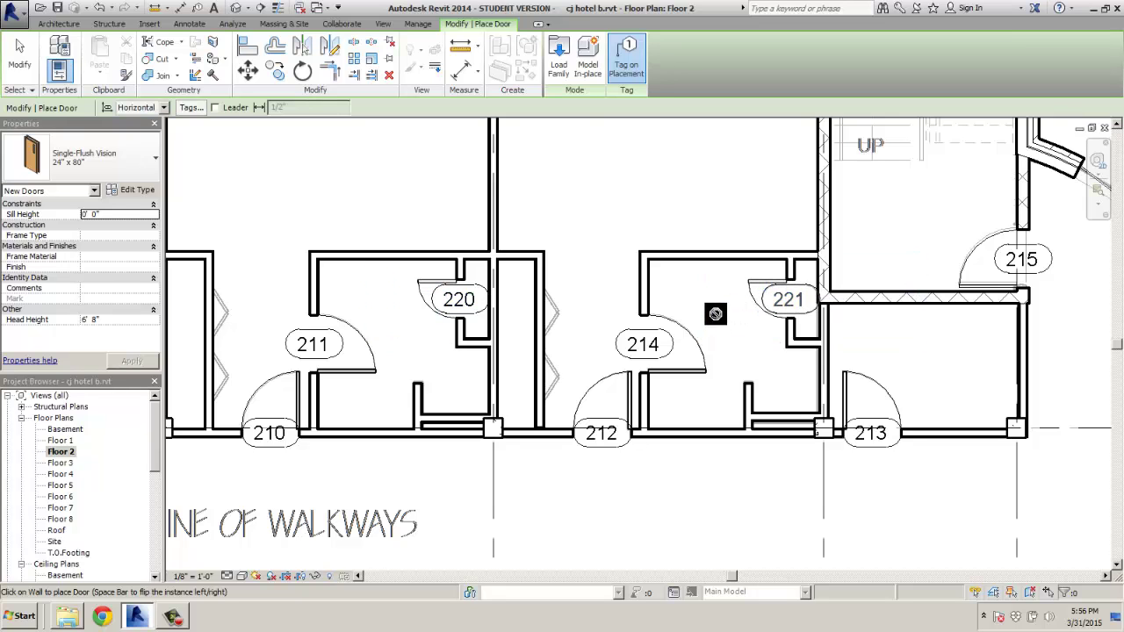
Step: Load the Bifold-4 Panel family from the US Imperial Doors folder, overwriting the existing version in the project
scroll(718, 311, "down", 3)
mouse_move(507, 394)
middle_mouse_down()
mouse_move(609, 343)
mouse_move(571, 407)
mouse_move(474, 427)
mouse_move(714, 431)
middle_mouse_up()
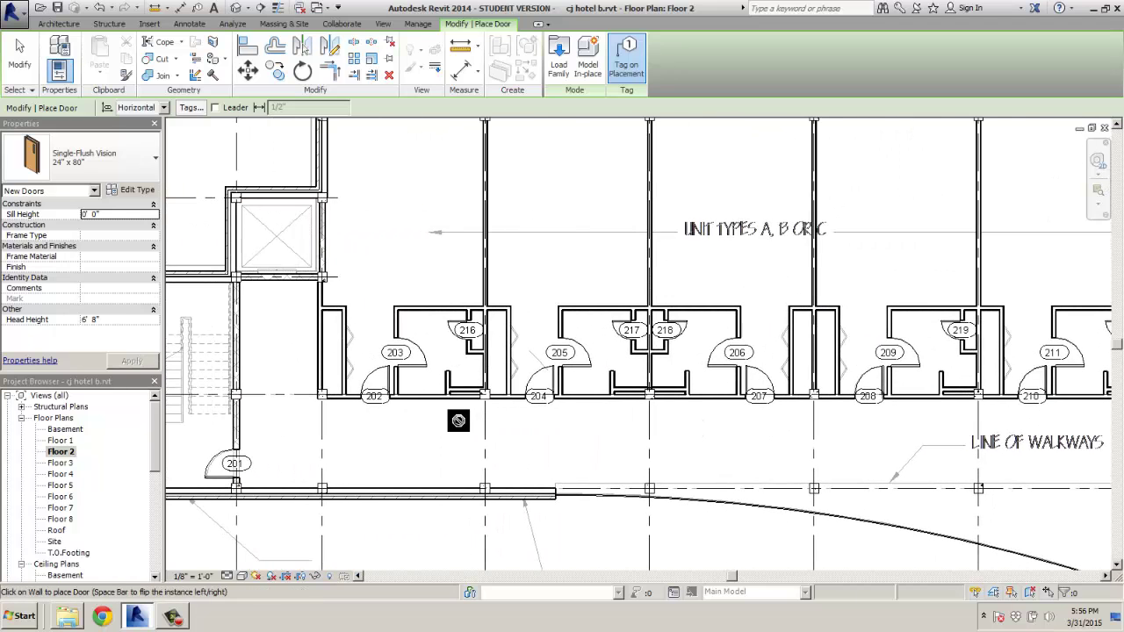
middle_click_drag(424, 419, 471, 421)
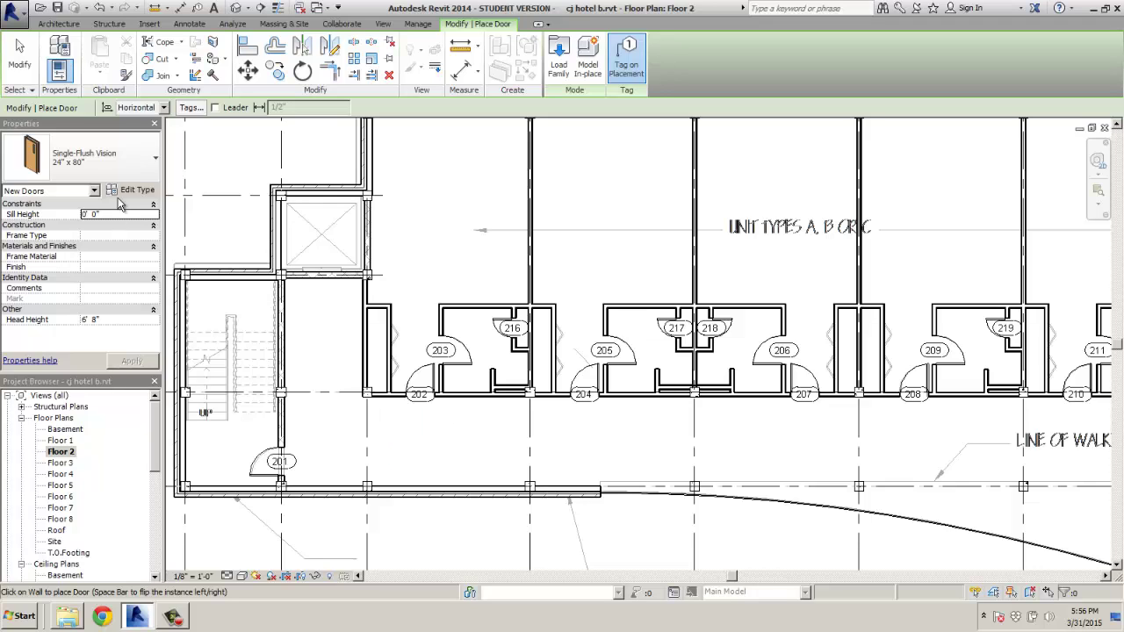
scroll(401, 359, "up", 2)
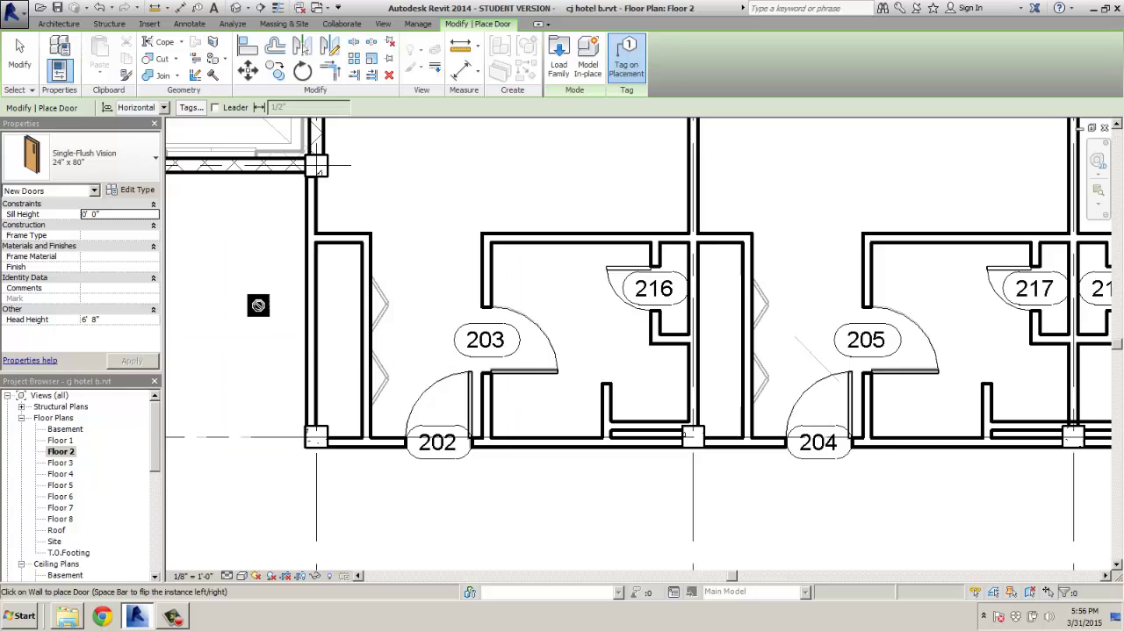
left_click(148, 165)
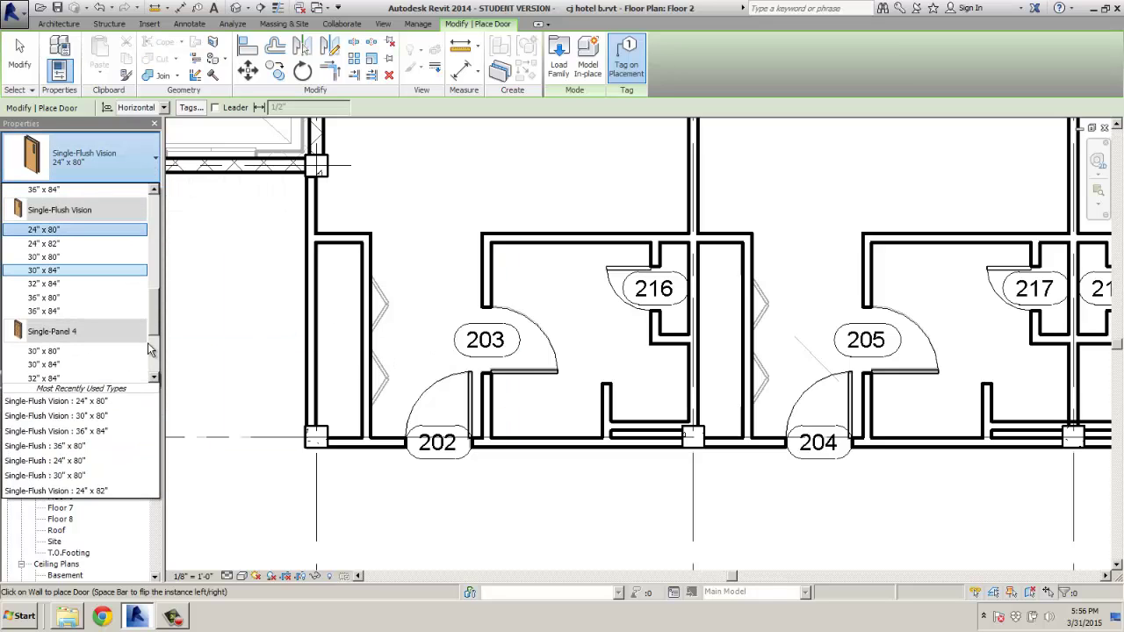
left_click_drag(156, 325, 162, 237)
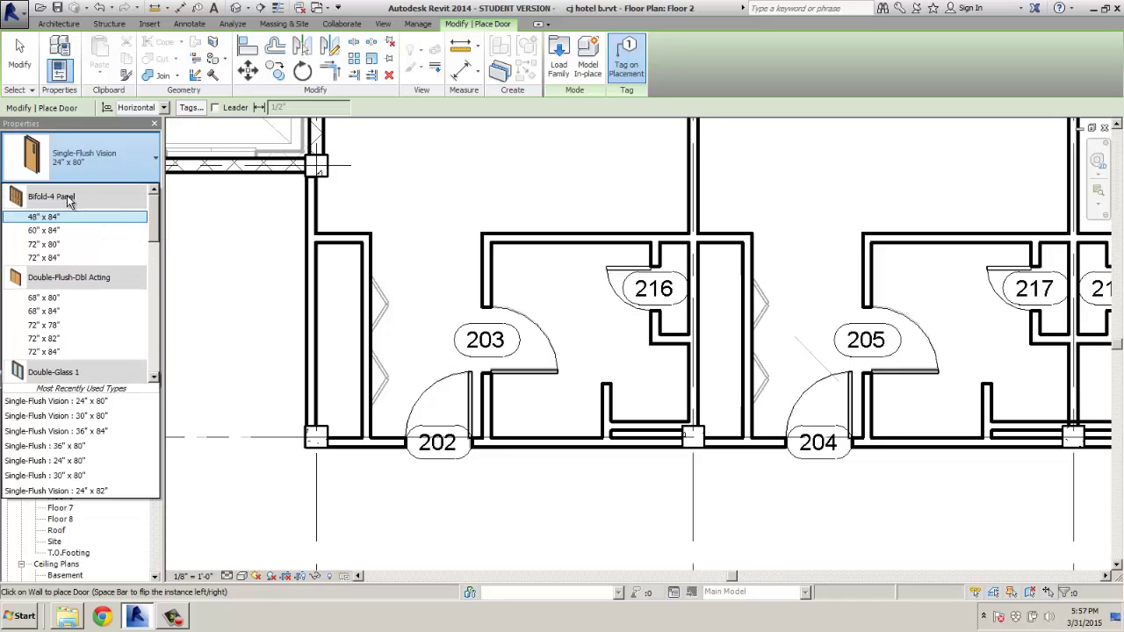
left_click(554, 66)
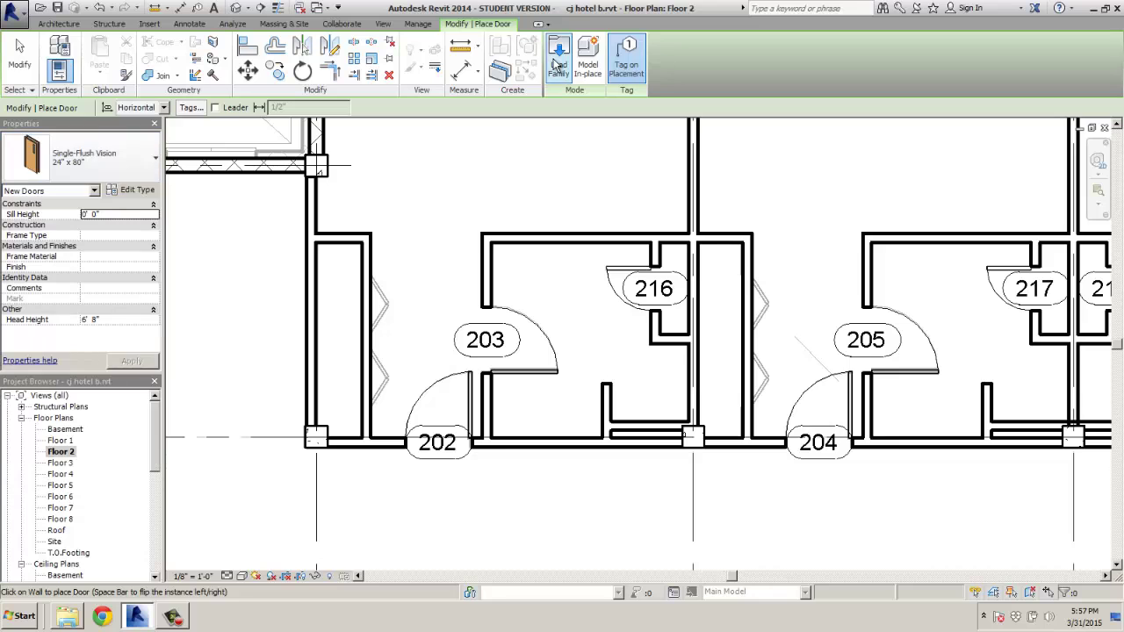
left_click(555, 66)
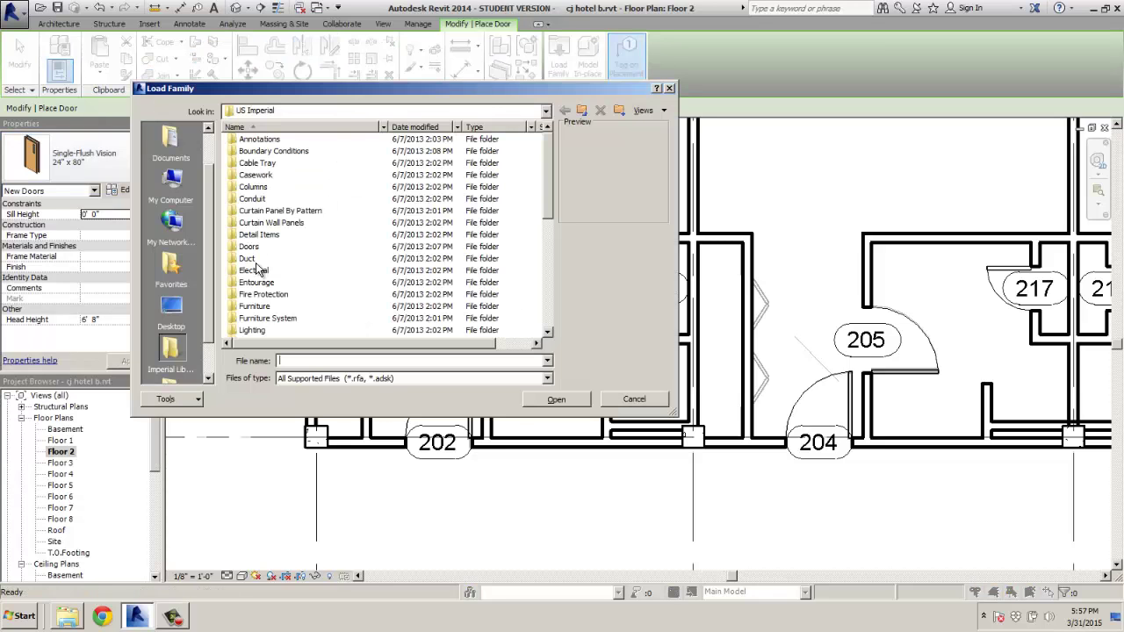
double_click(248, 246)
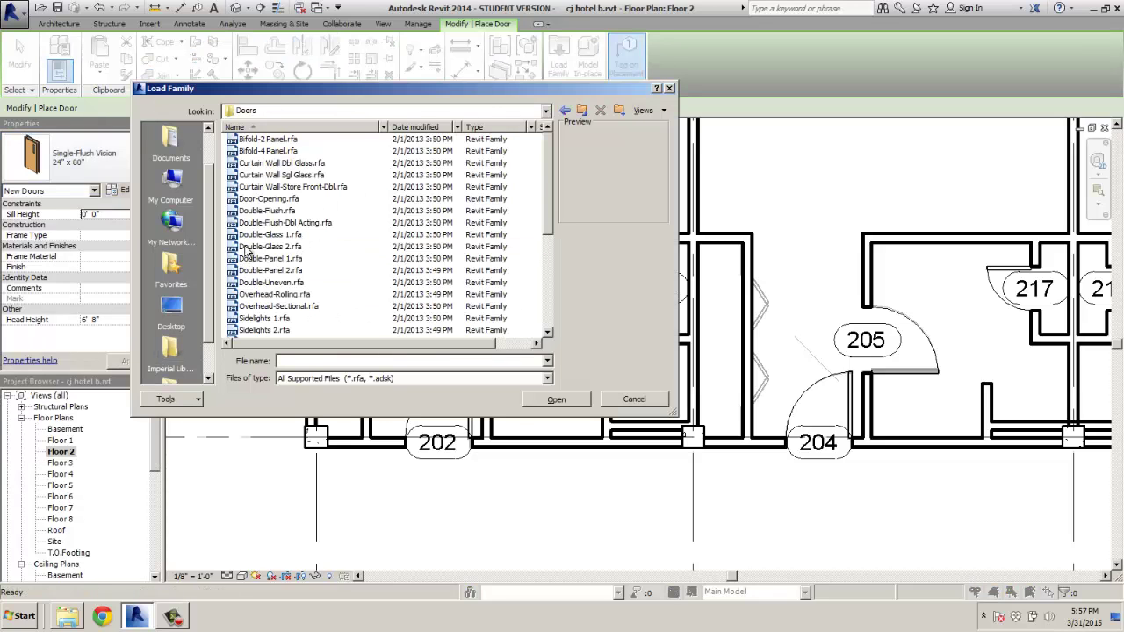
left_click(263, 151)
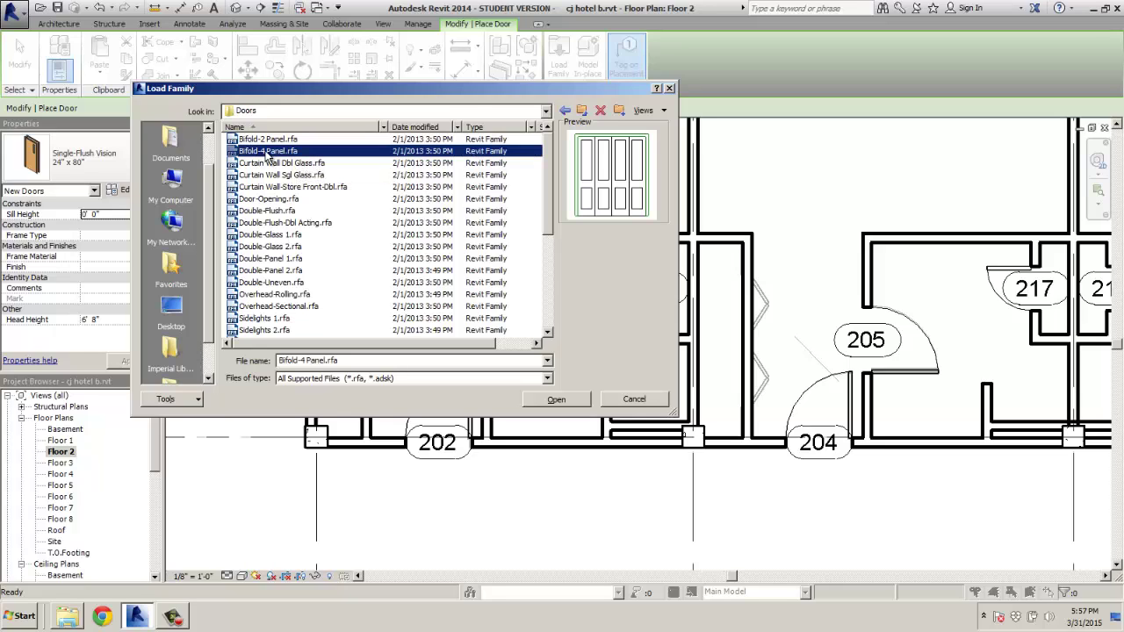
double_click(266, 153)
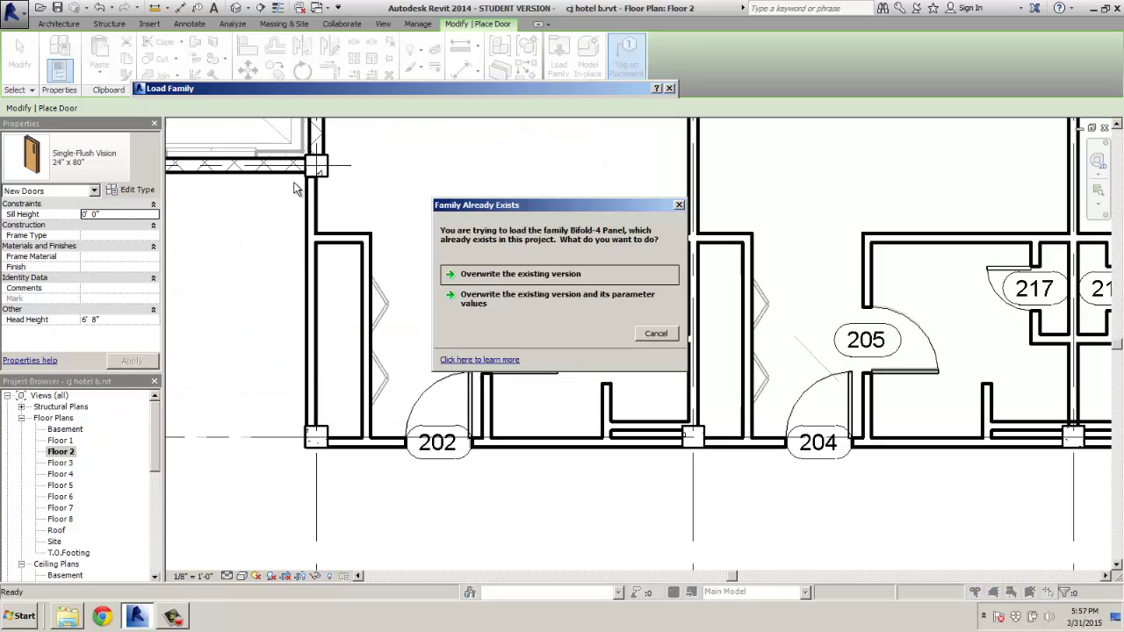
left_click(527, 279)
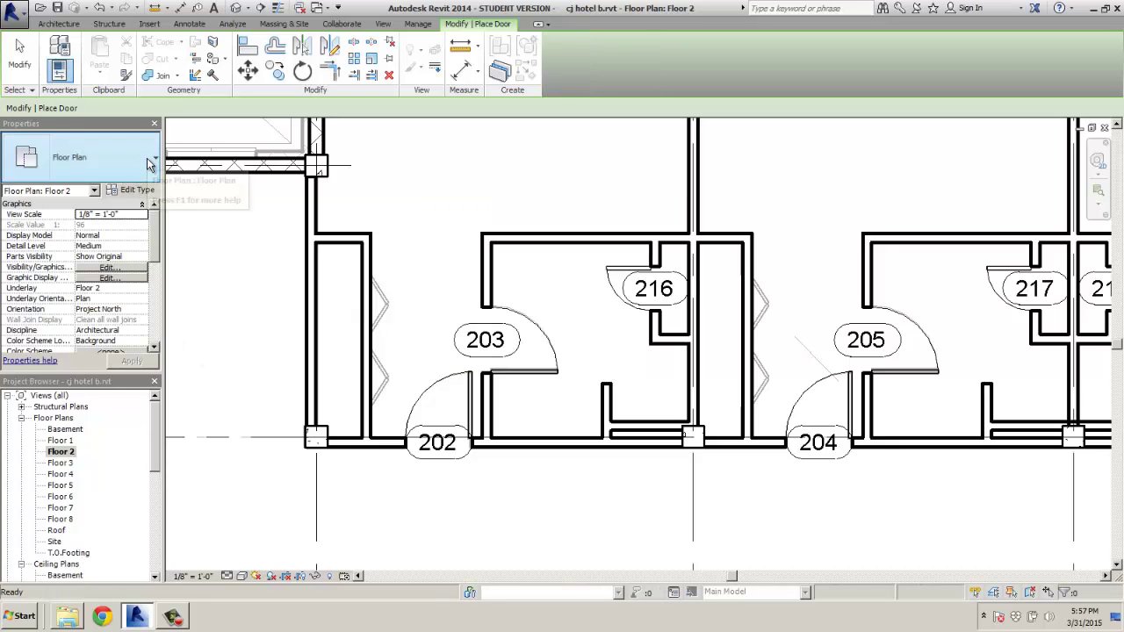
Step: Restart door placement and review the available Bifold-4 Panel sizes
left_click(151, 161)
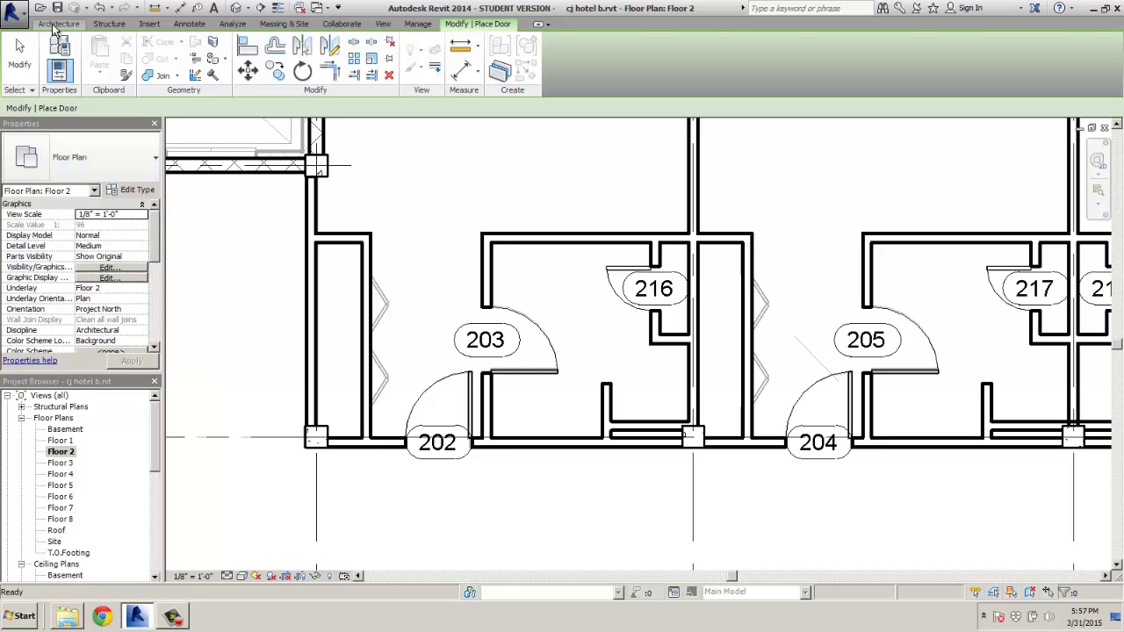
left_click(55, 24)
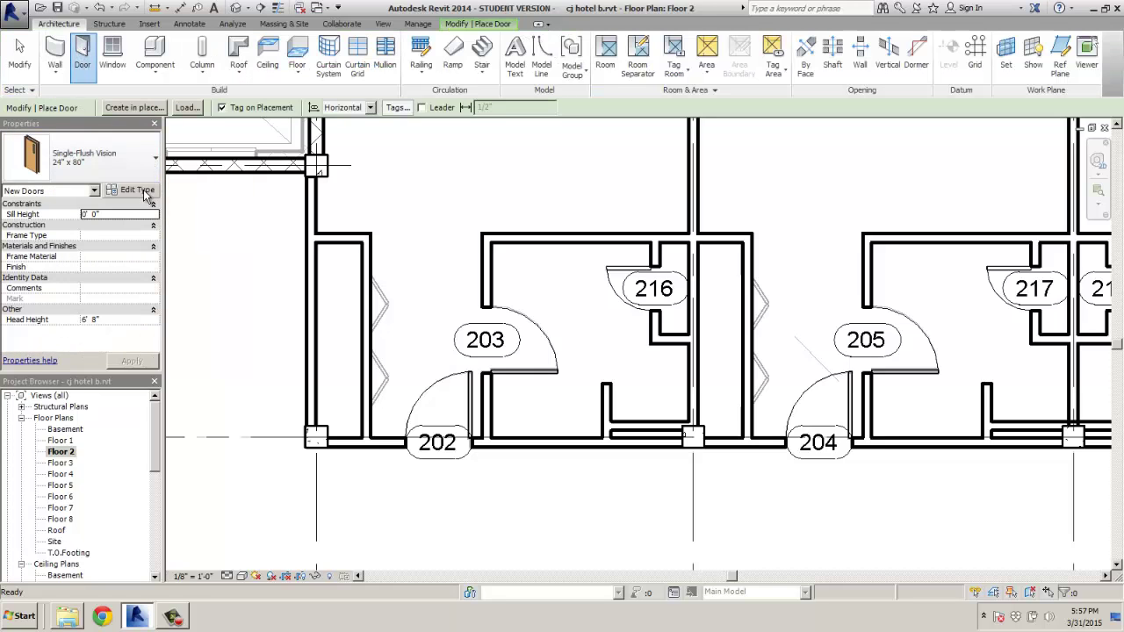
left_click(151, 160)
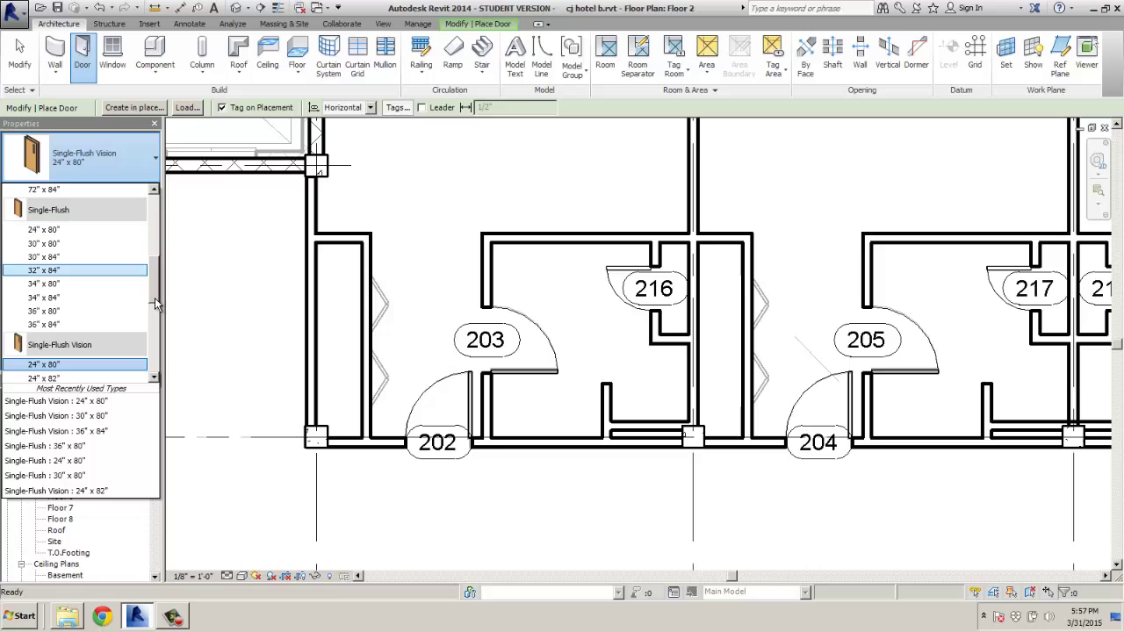
left_click_drag(155, 303, 150, 211)
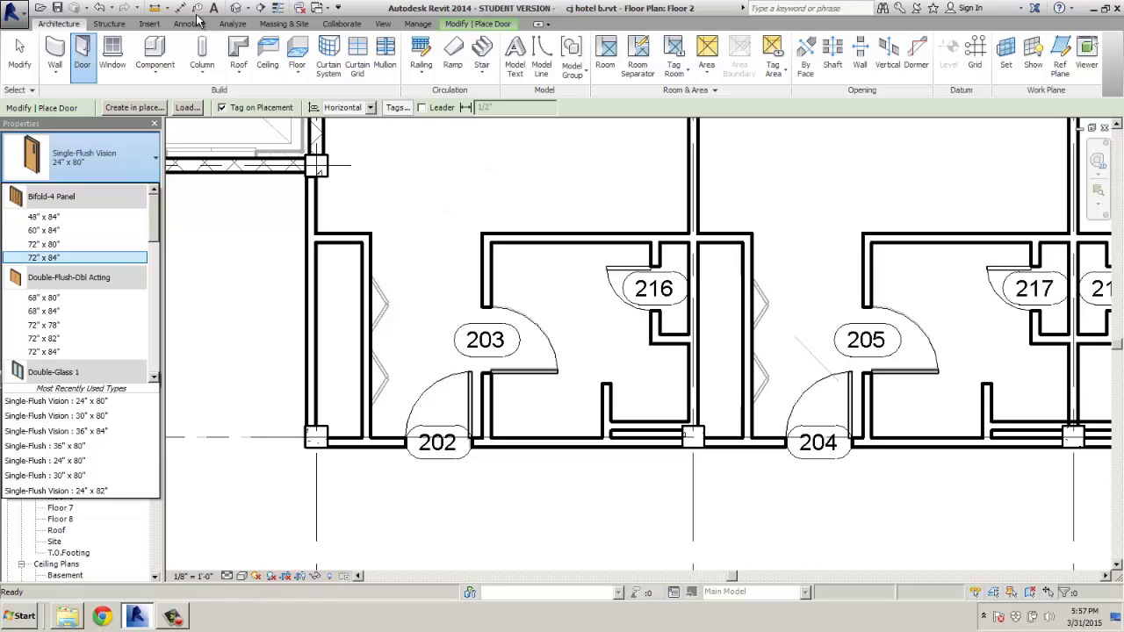
Step: Measure the width of the bifold door opening shown by the imported plan in the closet wall near door 203
left_click(154, 11)
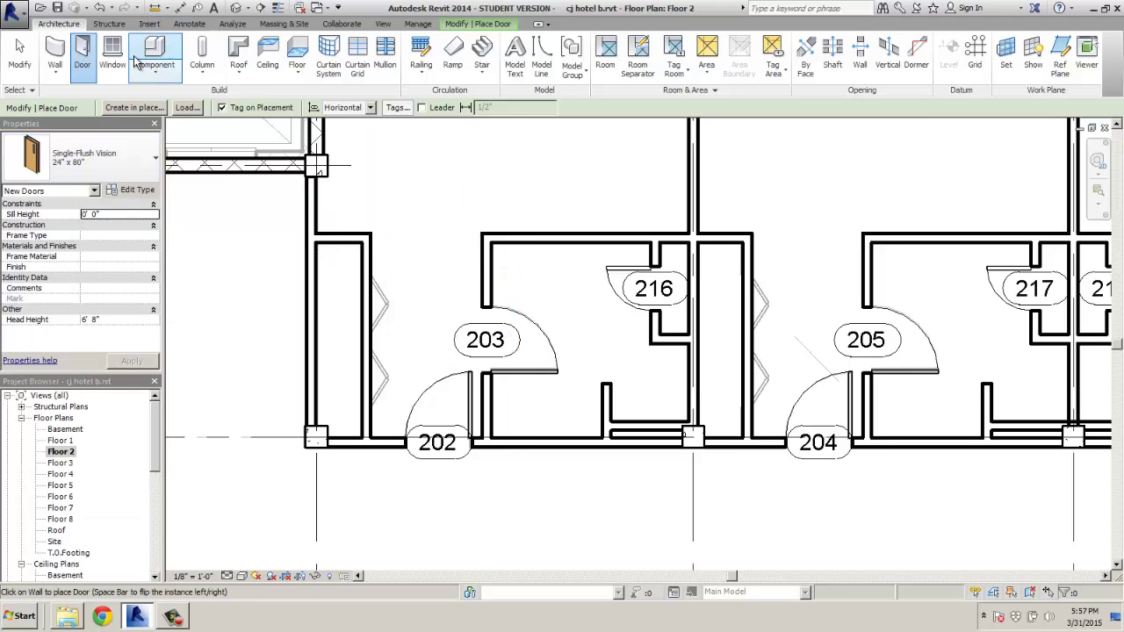
left_click(151, 8)
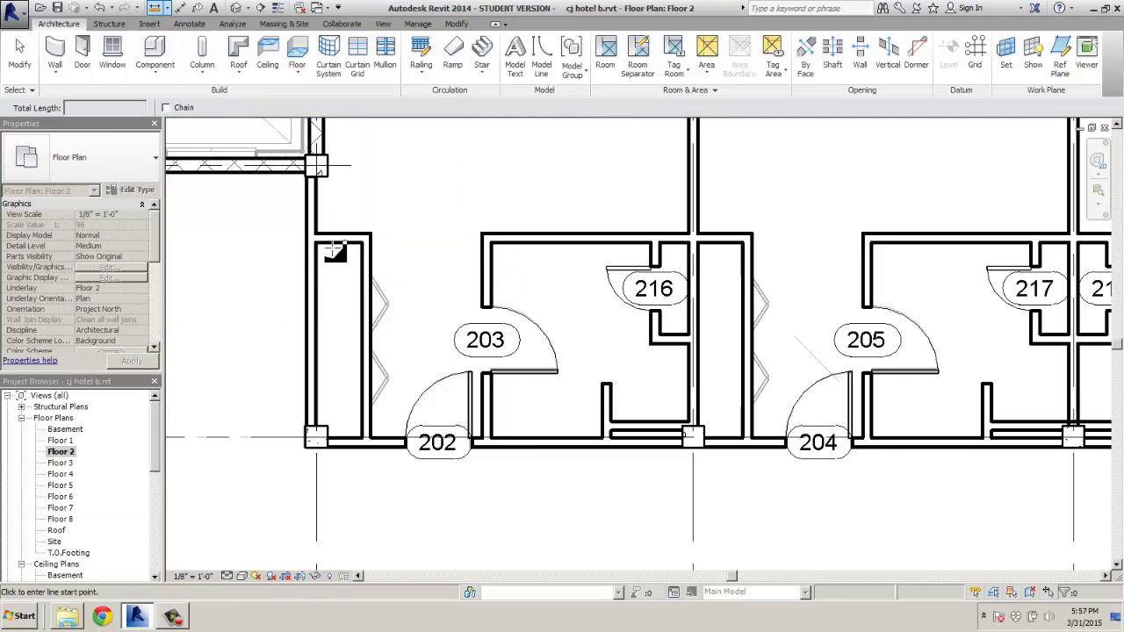
left_click(369, 239)
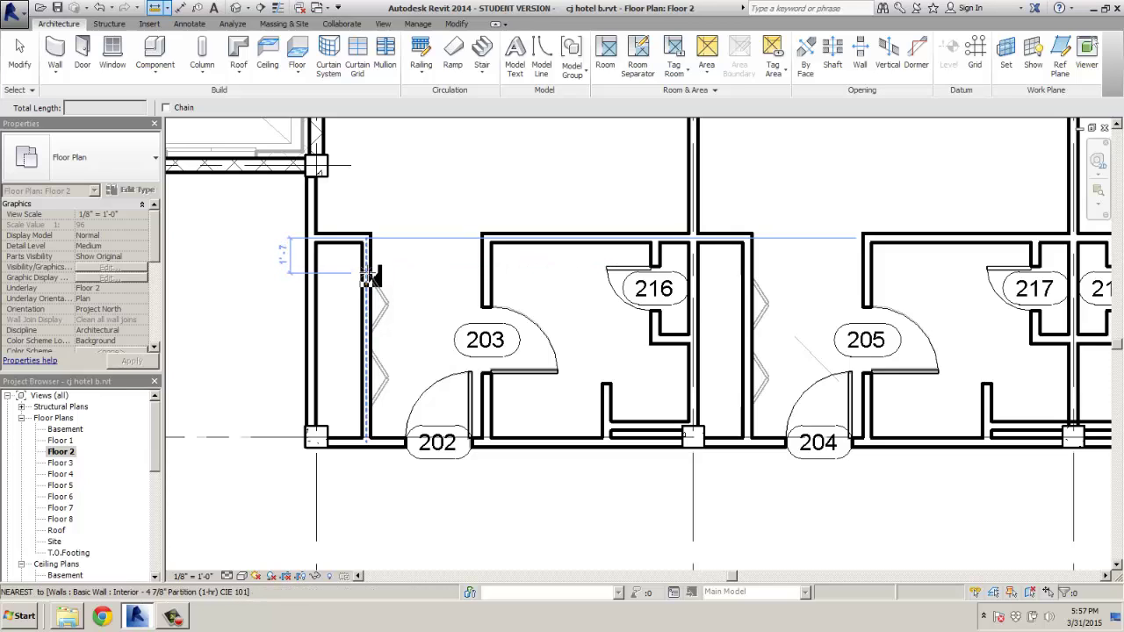
left_click(371, 274)
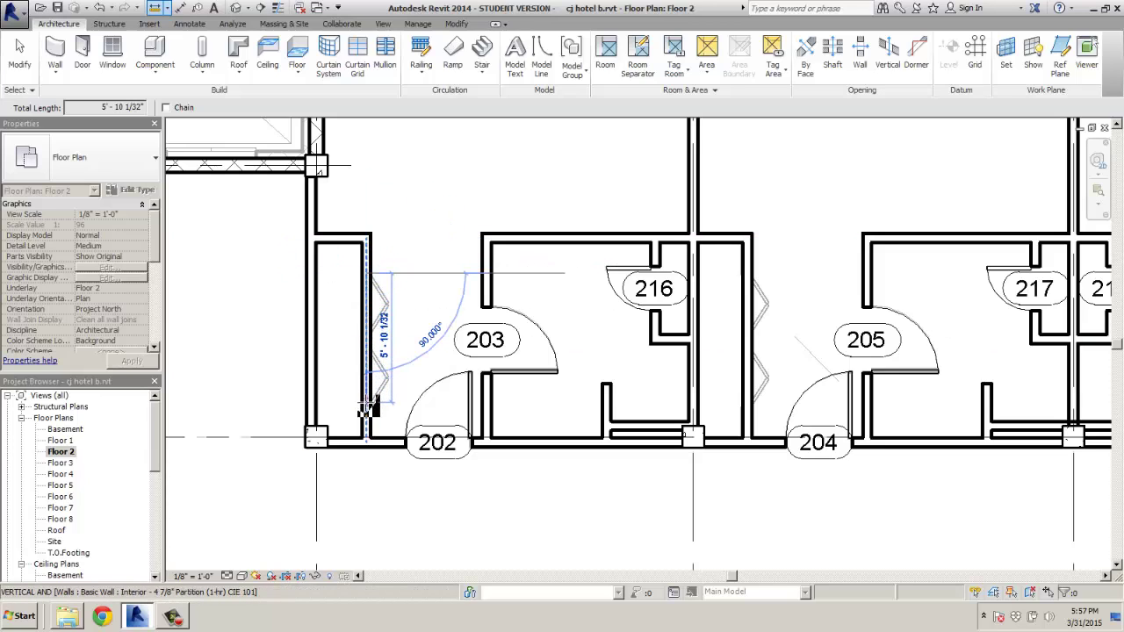
left_click(367, 407)
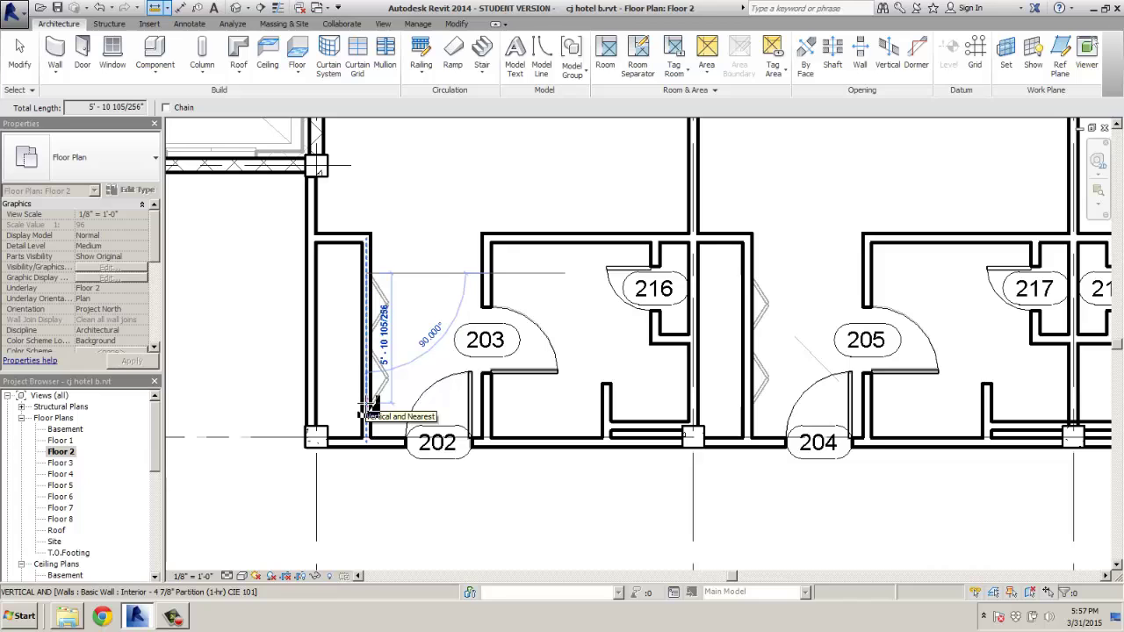
key("Escape")
key("Escape")
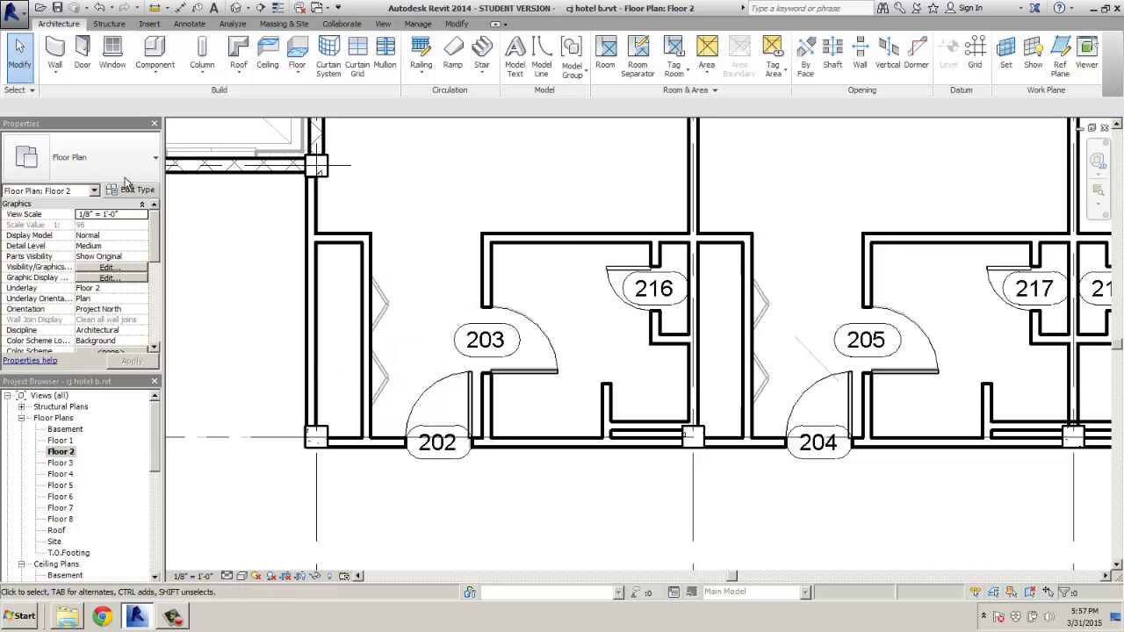
Step: Place Bifold-4 Panel 72" x 80" doors in the closet walls facing doors 203 and 205, following the imported plan
left_click(81, 53)
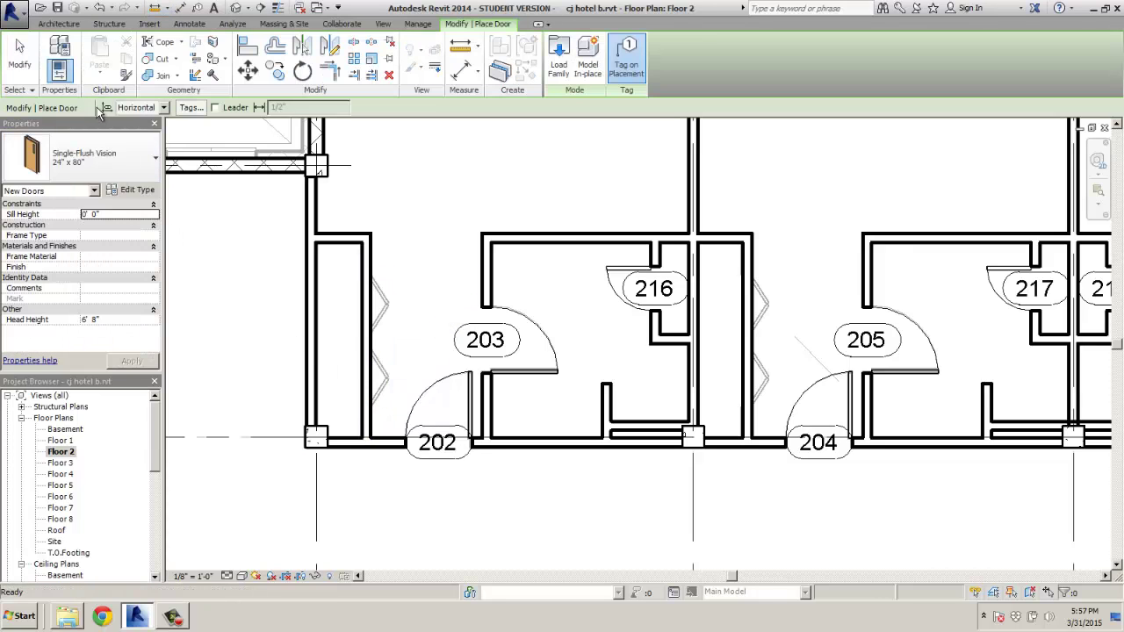
left_click(155, 158)
scroll(143, 221, "up", 5)
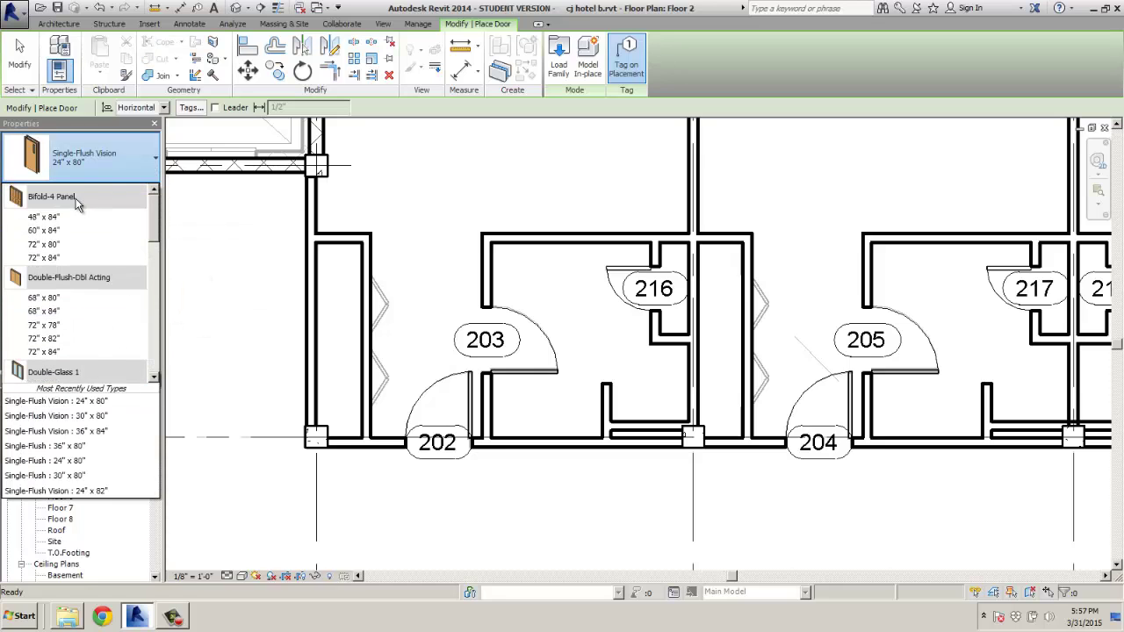
left_click(44, 244)
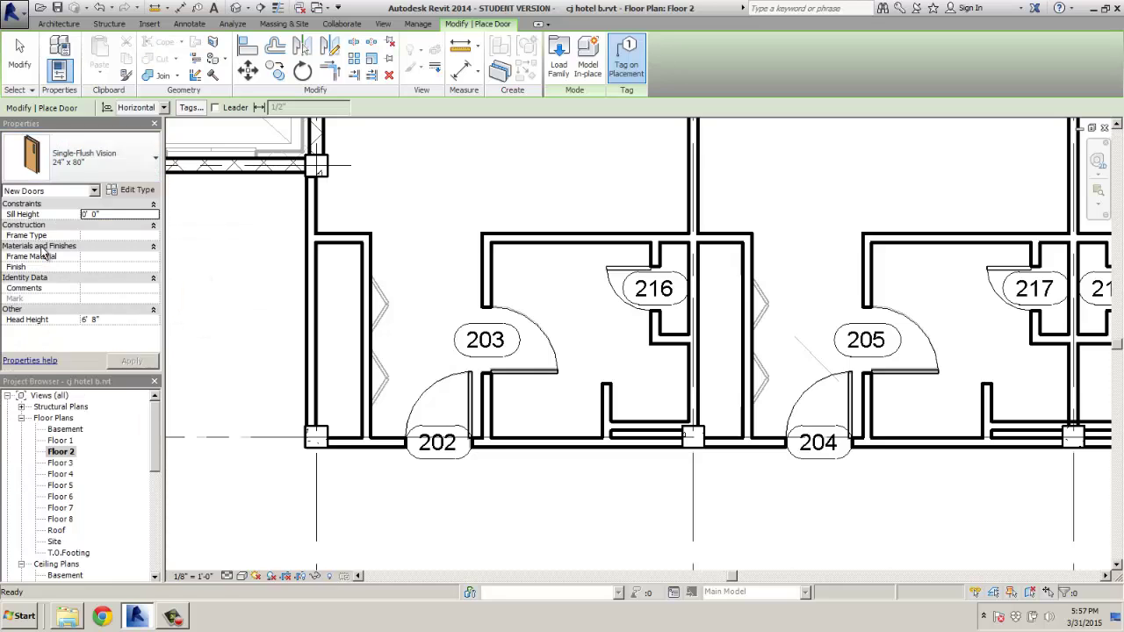
left_click(376, 347)
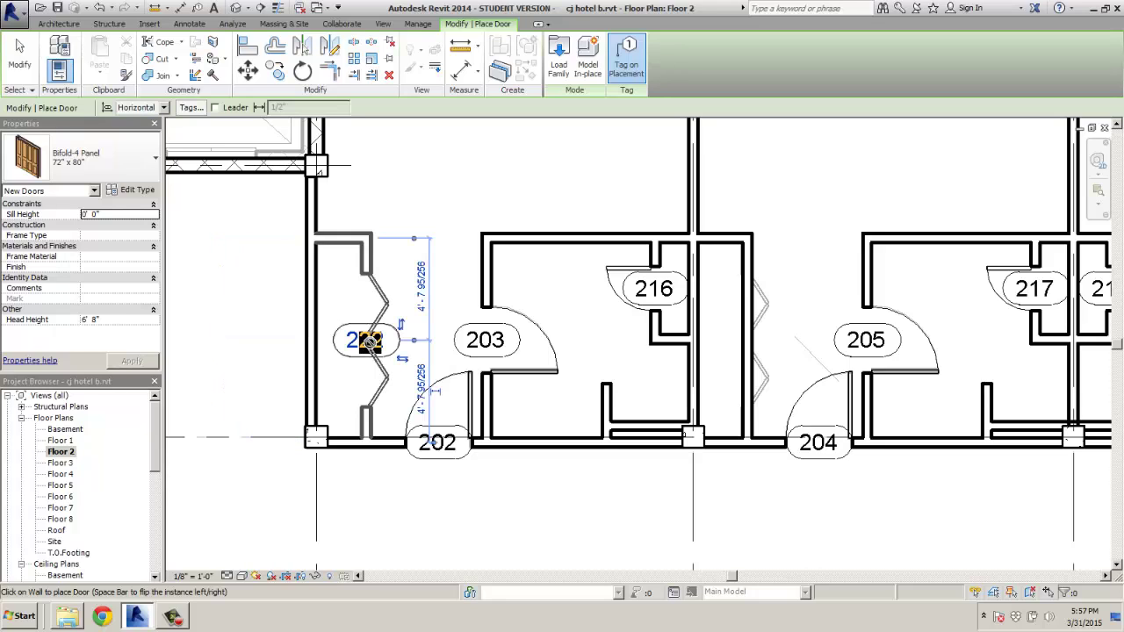
left_click(757, 350)
Step: Place Bifold-4 Panel 72" x 80" doors in the closet walls facing doors 206, 209, 211 and 214
middle_click_drag(745, 333, 416, 313)
middle_click_drag(787, 319, 576, 327)
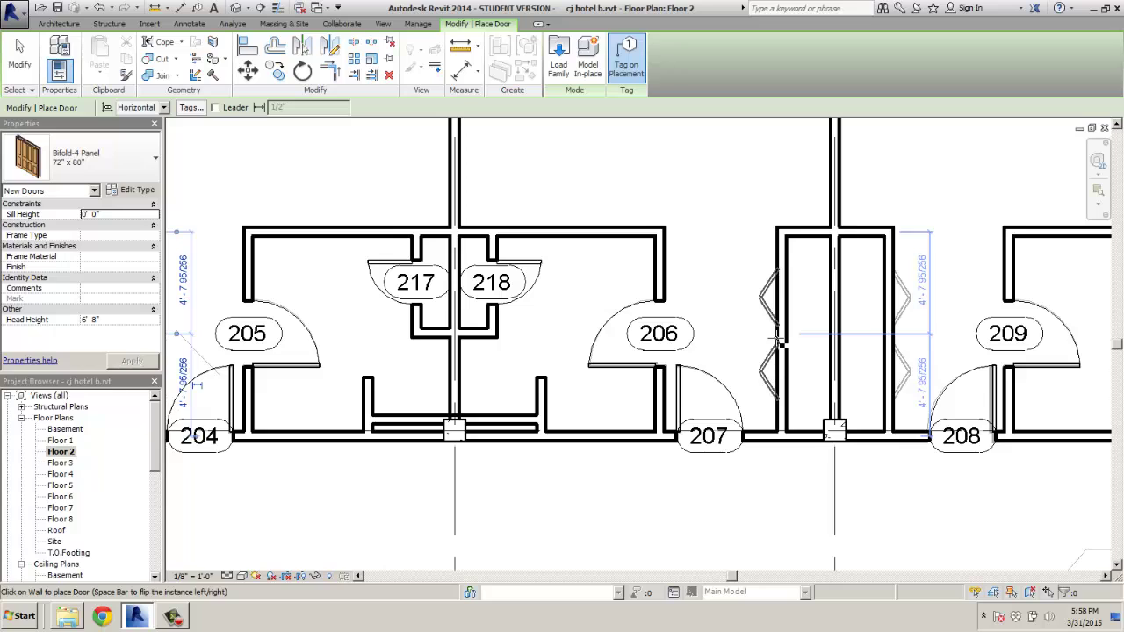
left_click(782, 344)
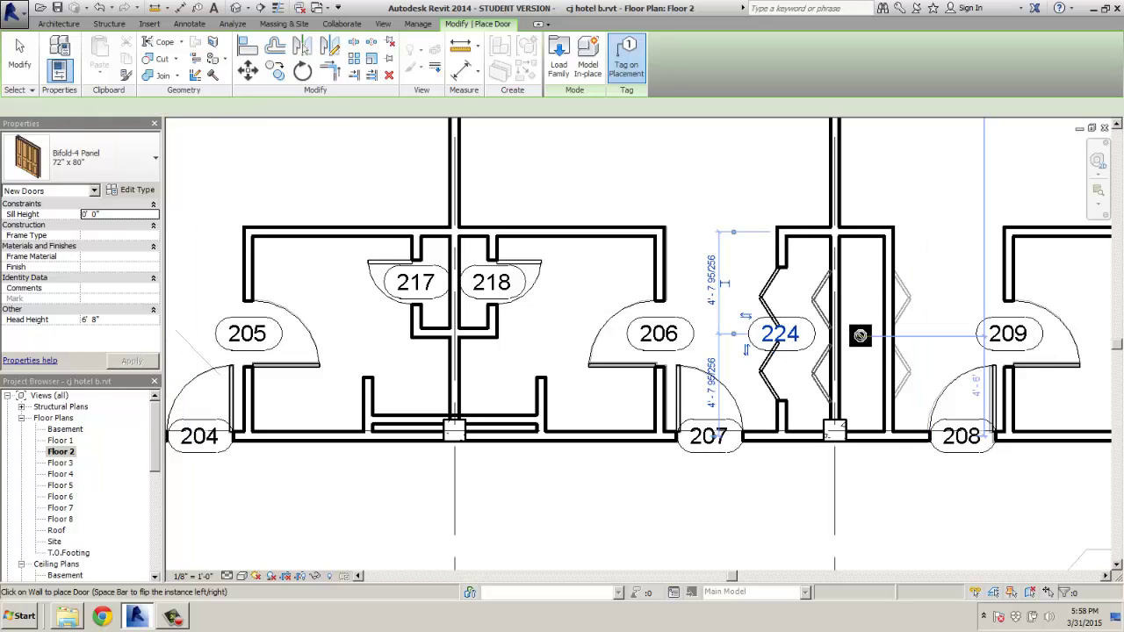
left_click(891, 338)
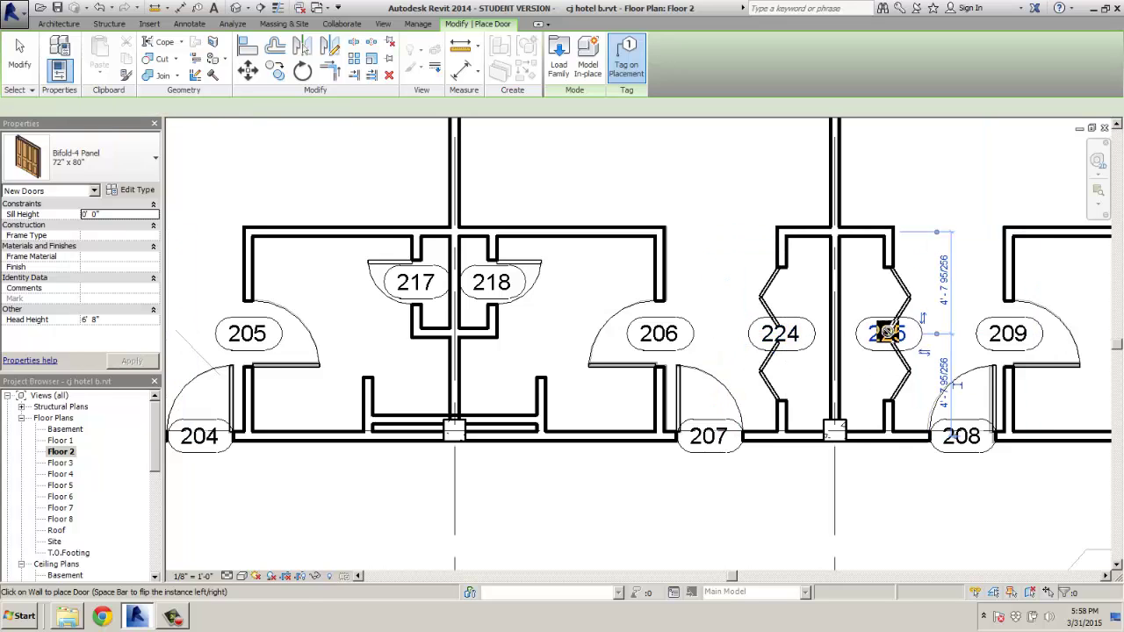
middle_click_drag(883, 330, 365, 327)
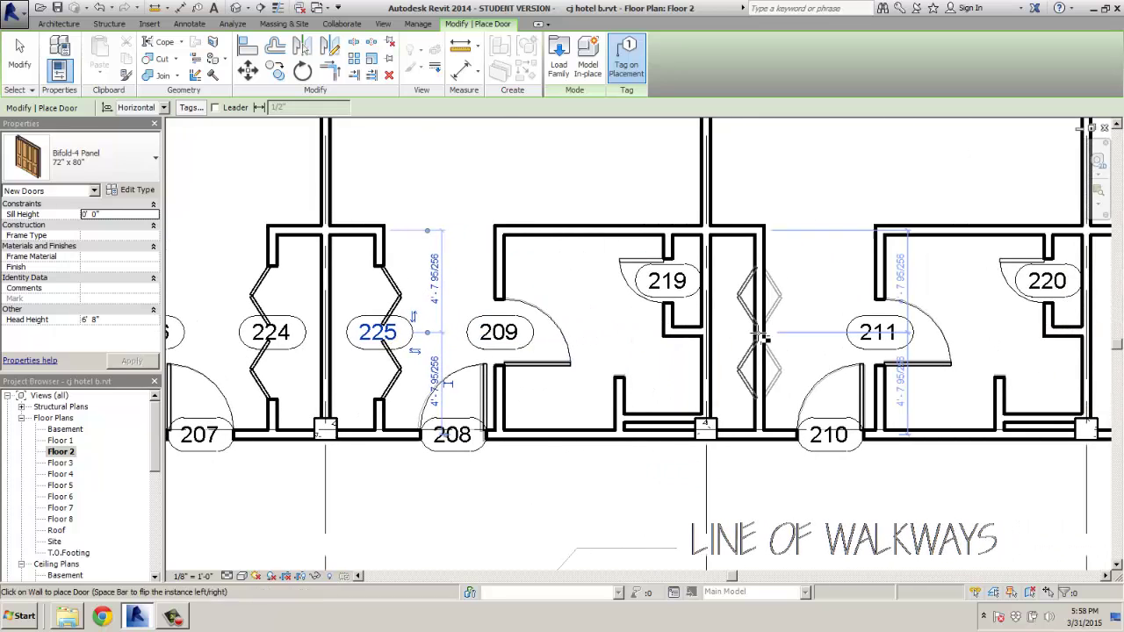
left_click(769, 341)
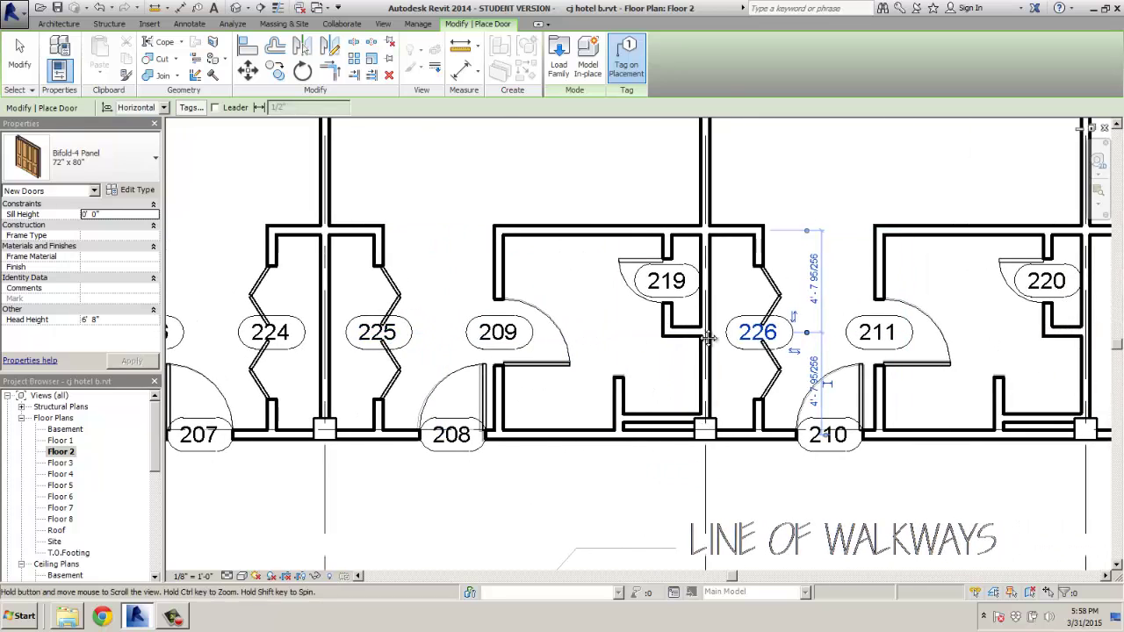
middle_click_drag(1086, 327, 722, 328)
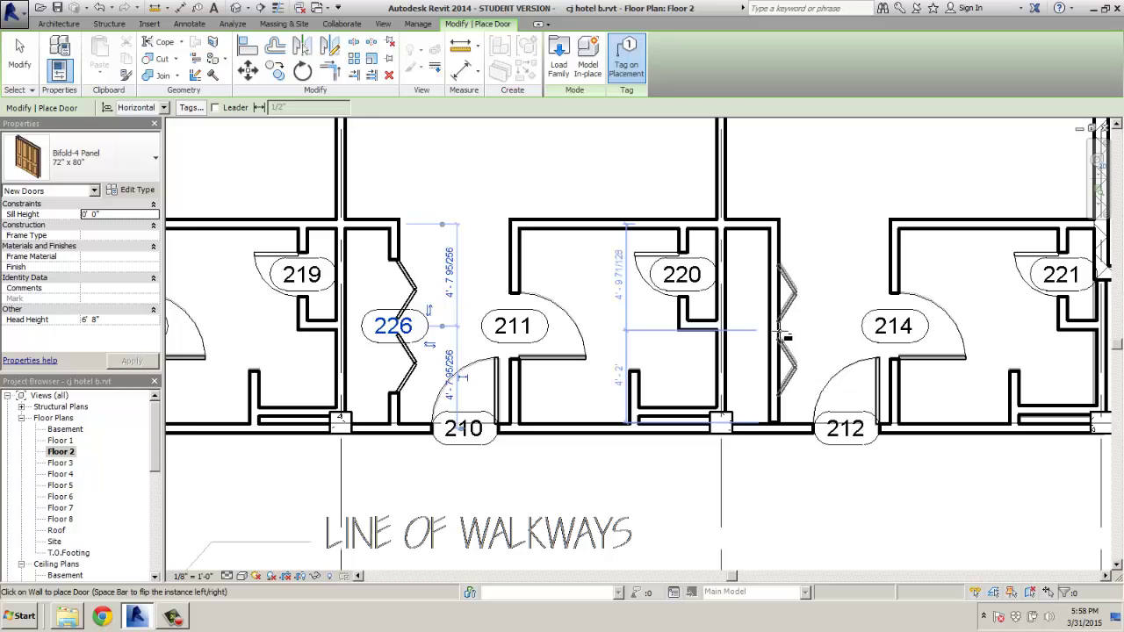
left_click(800, 332)
Step: Create a perspective camera view inside the room of door 204, aimed toward that door, and extend its crop region downward
scroll(809, 332, "down", 4)
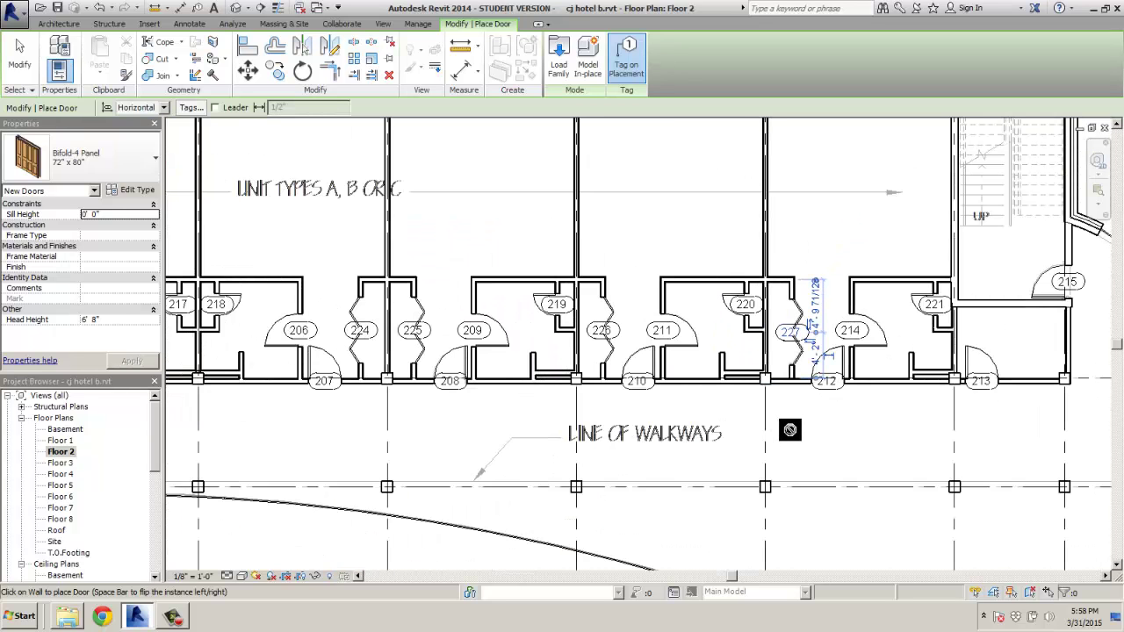
scroll(800, 428, "down", 6)
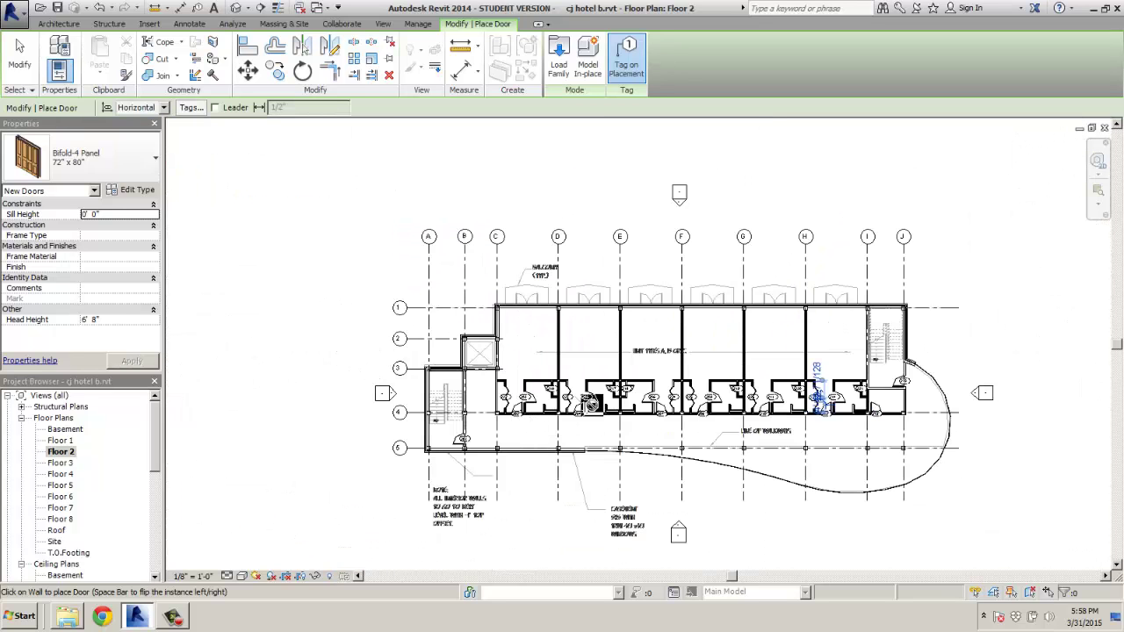
scroll(577, 411, "up", 5)
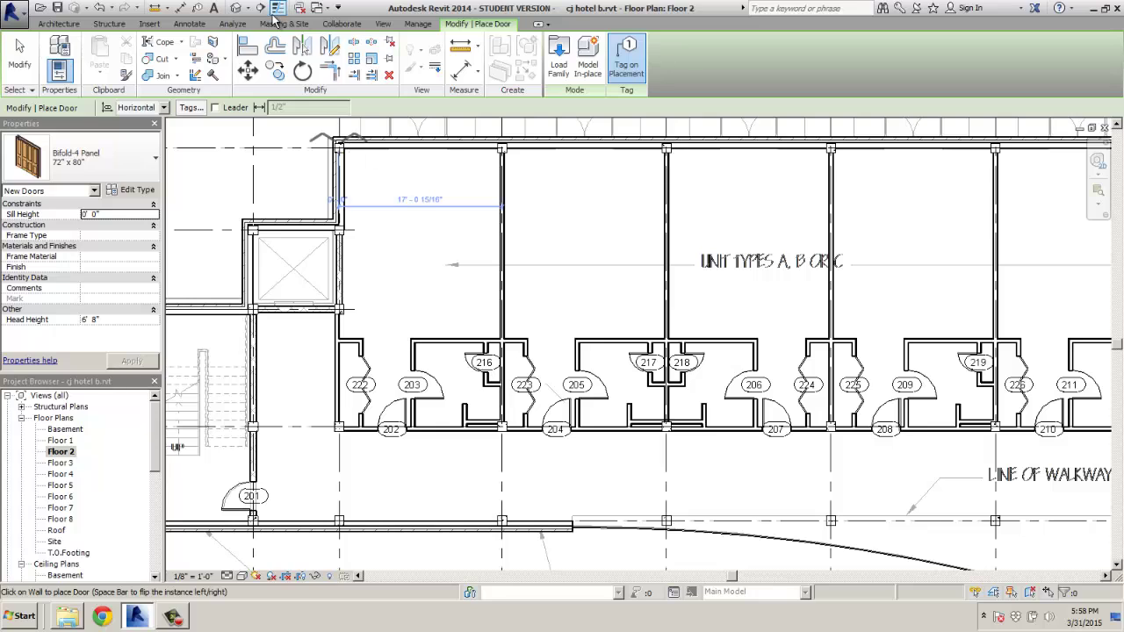
left_click(383, 25)
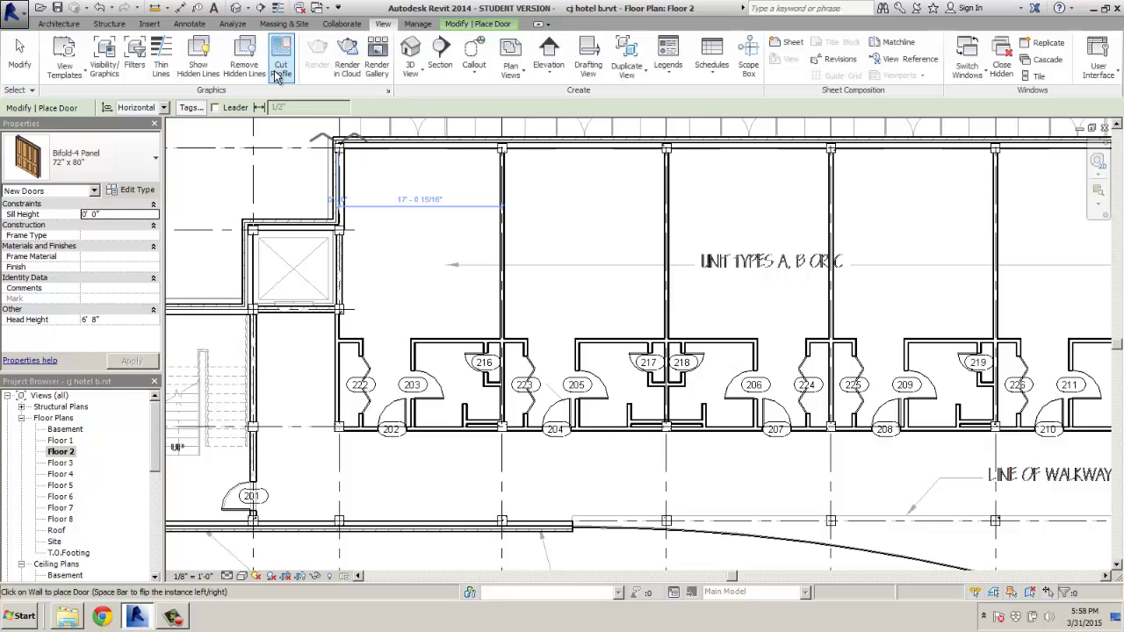
left_click(413, 72)
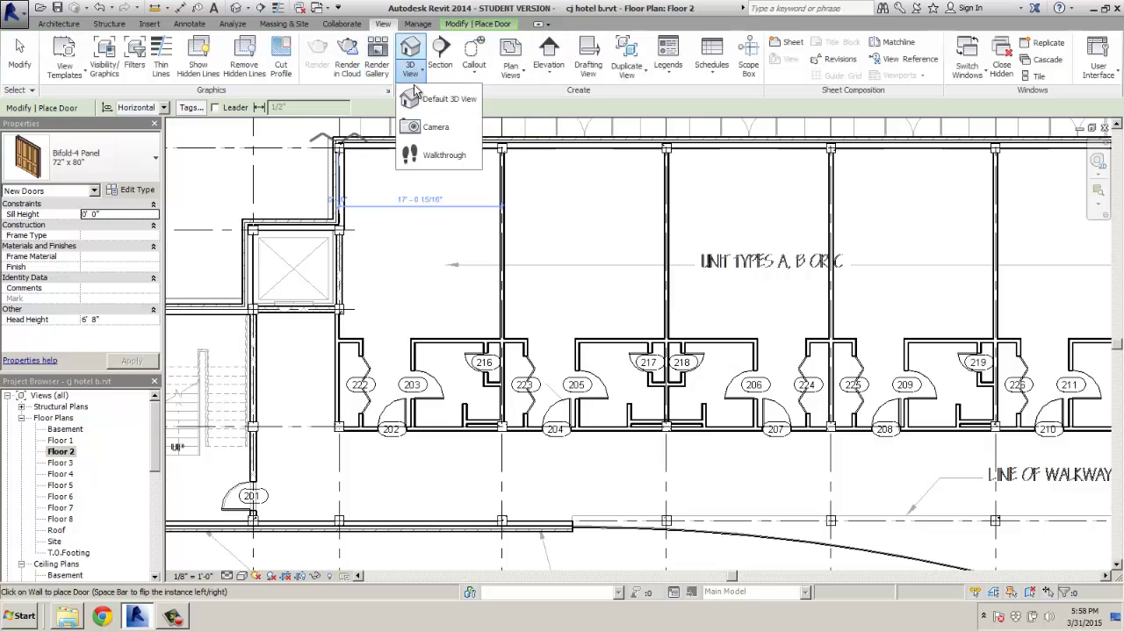
left_click(428, 143)
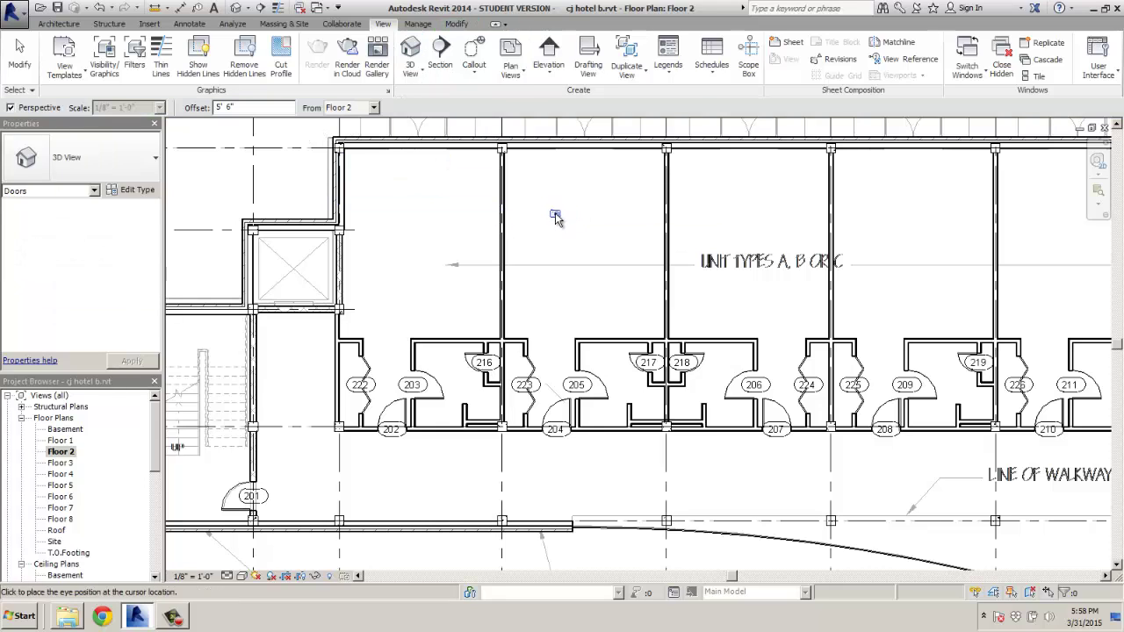
left_click(552, 214)
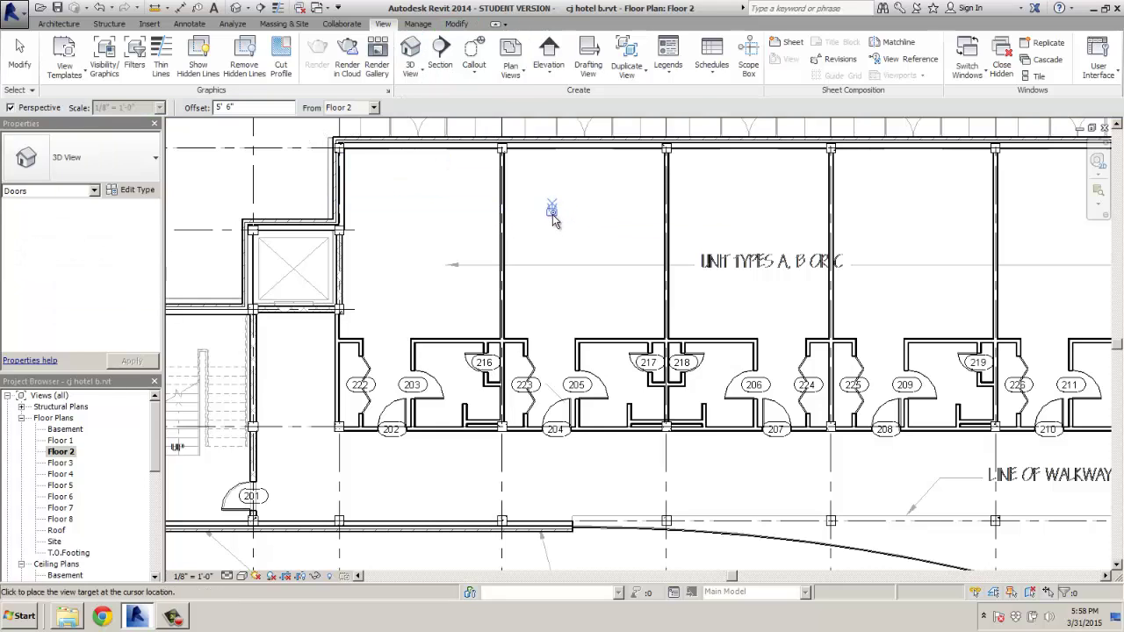
left_click(568, 464)
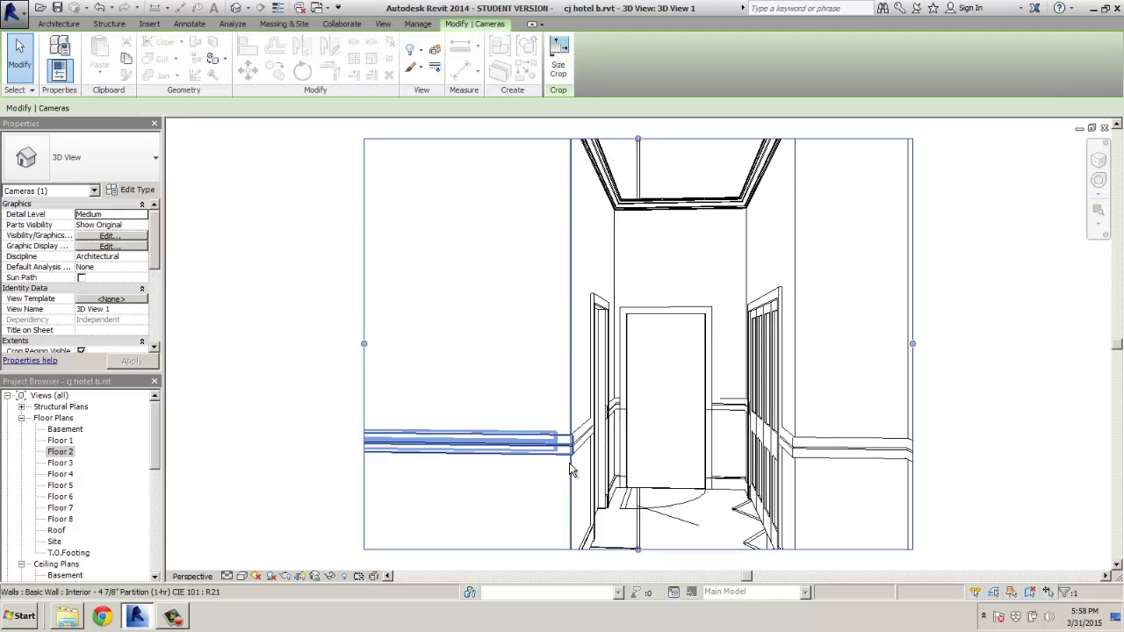
middle_click_drag(462, 353, 436, 223)
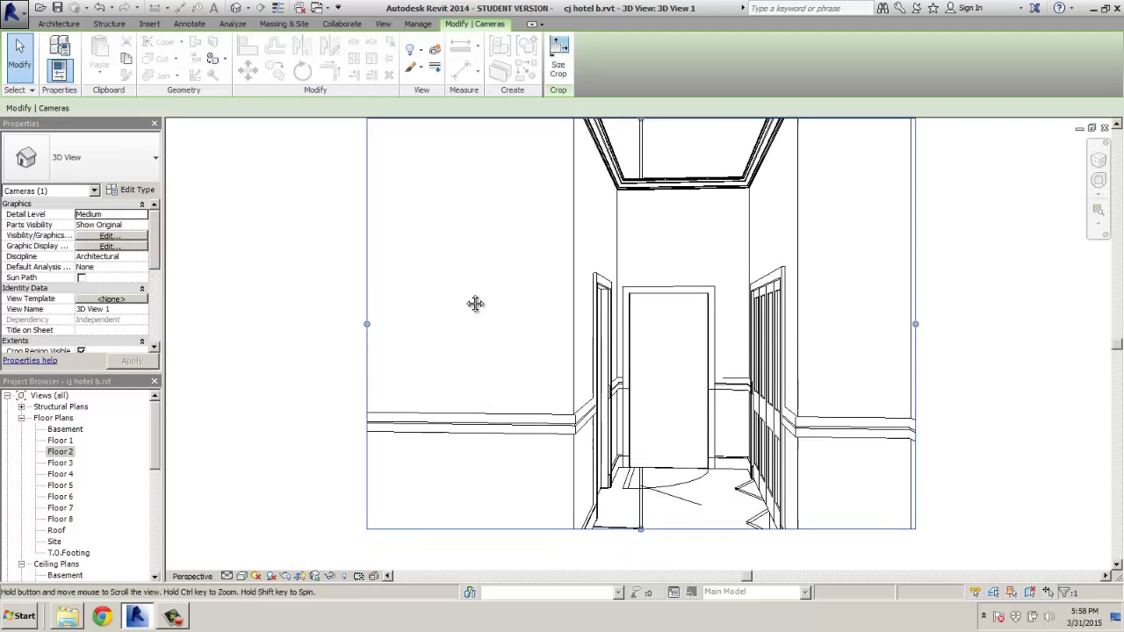
left_click_drag(615, 426, 611, 494)
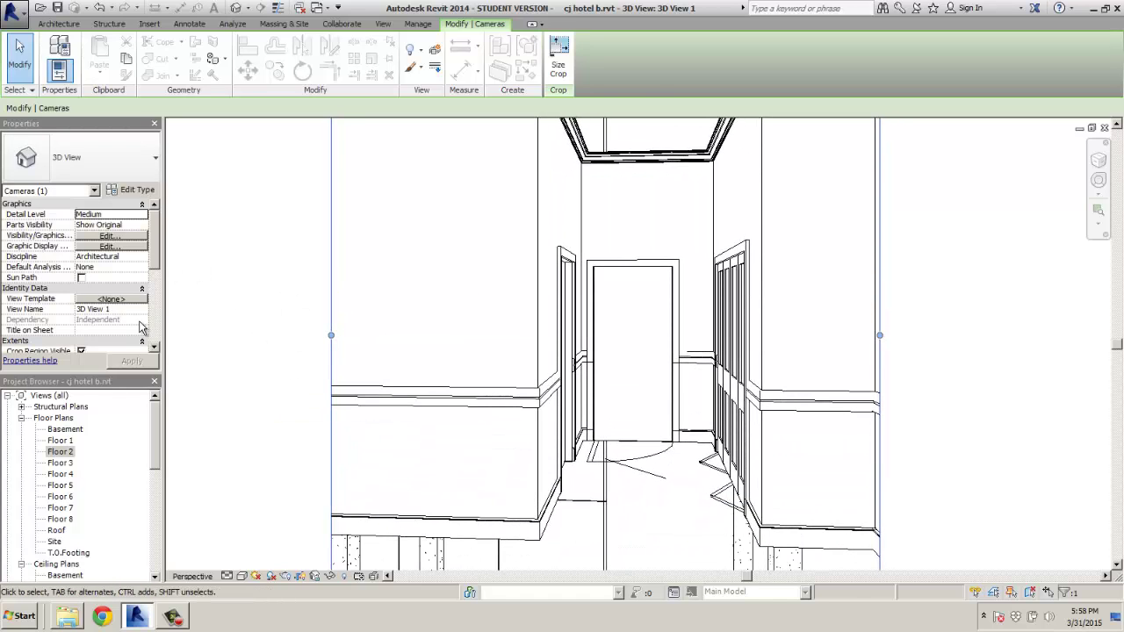
Step: Set the camera view's visual style to Realistic and turn its shadows on
left_click(242, 576)
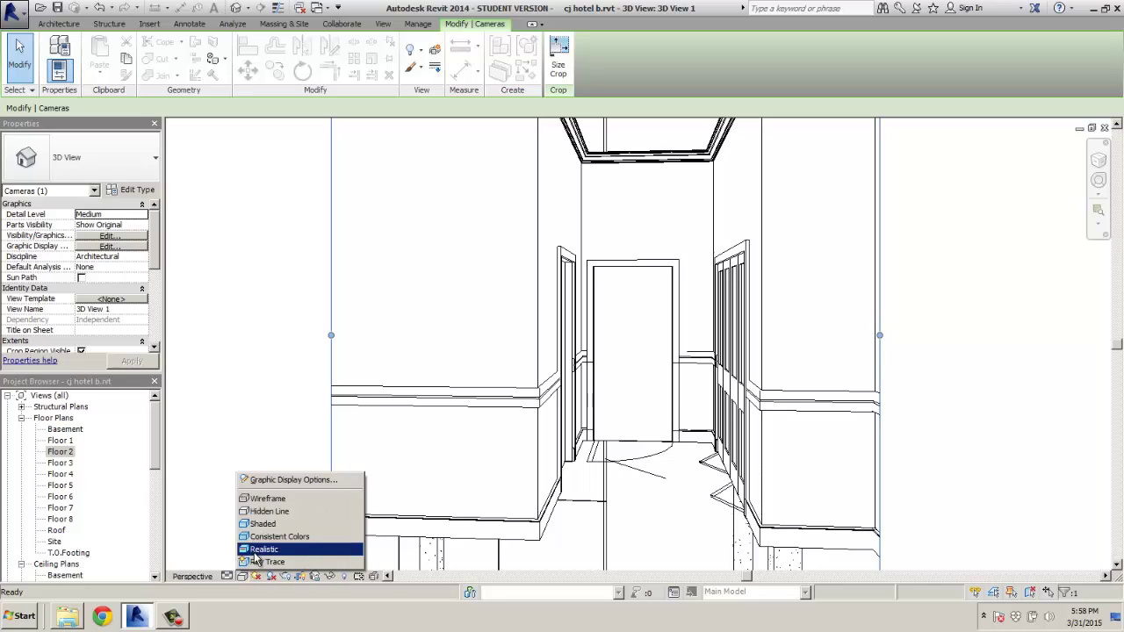
left_click(258, 557)
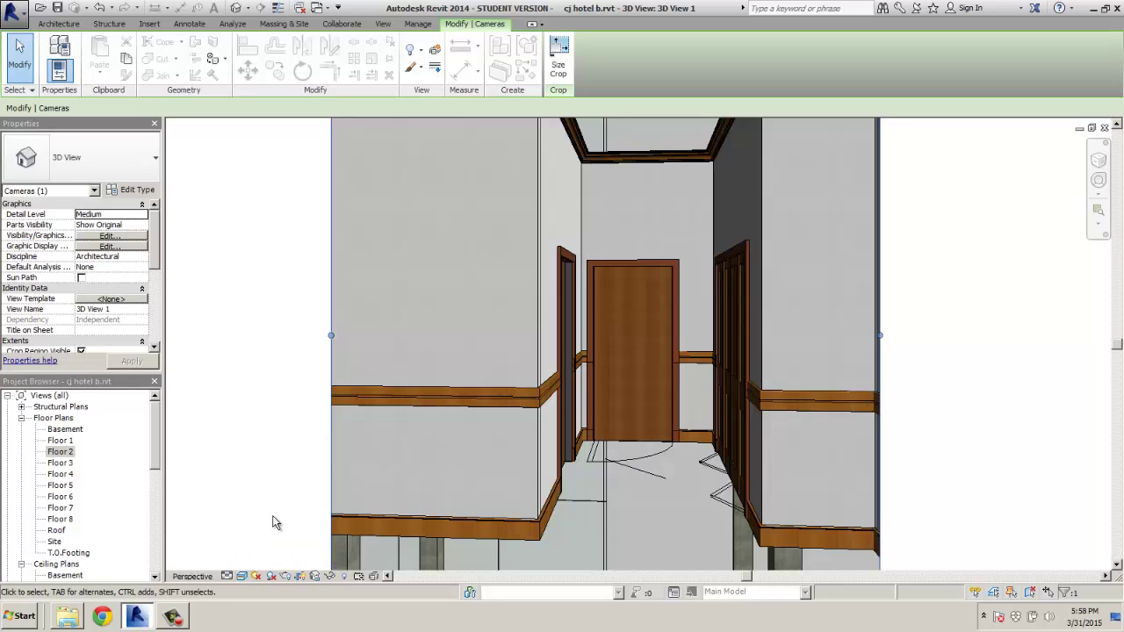
left_click(270, 576)
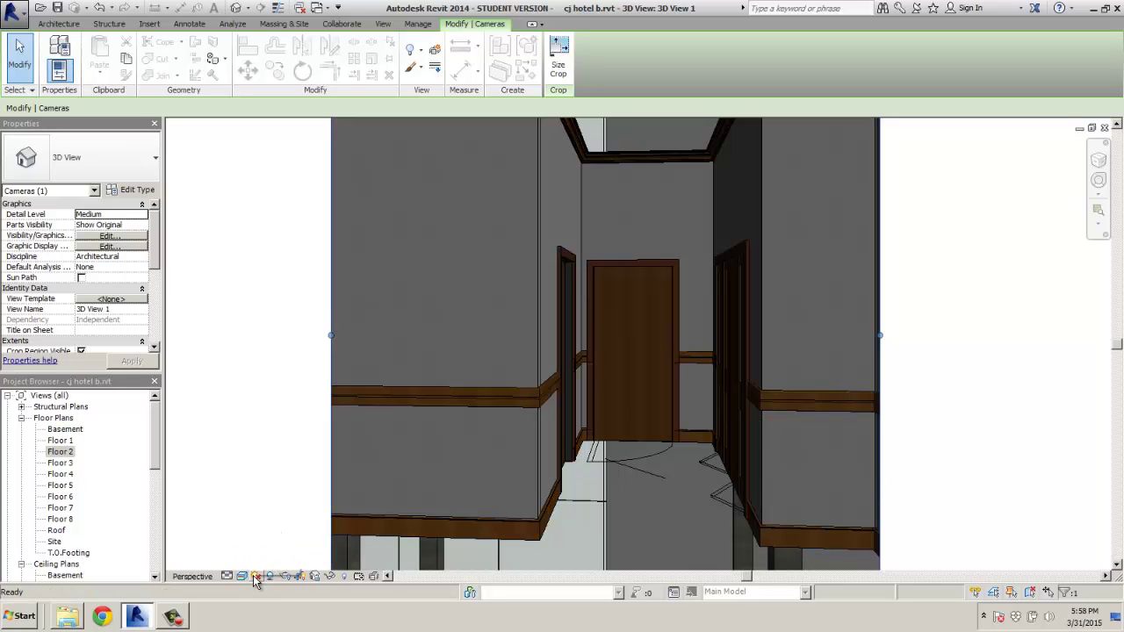
Step: Set the camera view's lighting to sun 49, ambient light 12 and shadows 40, and return to the Floor 2 plan
left_click(108, 246)
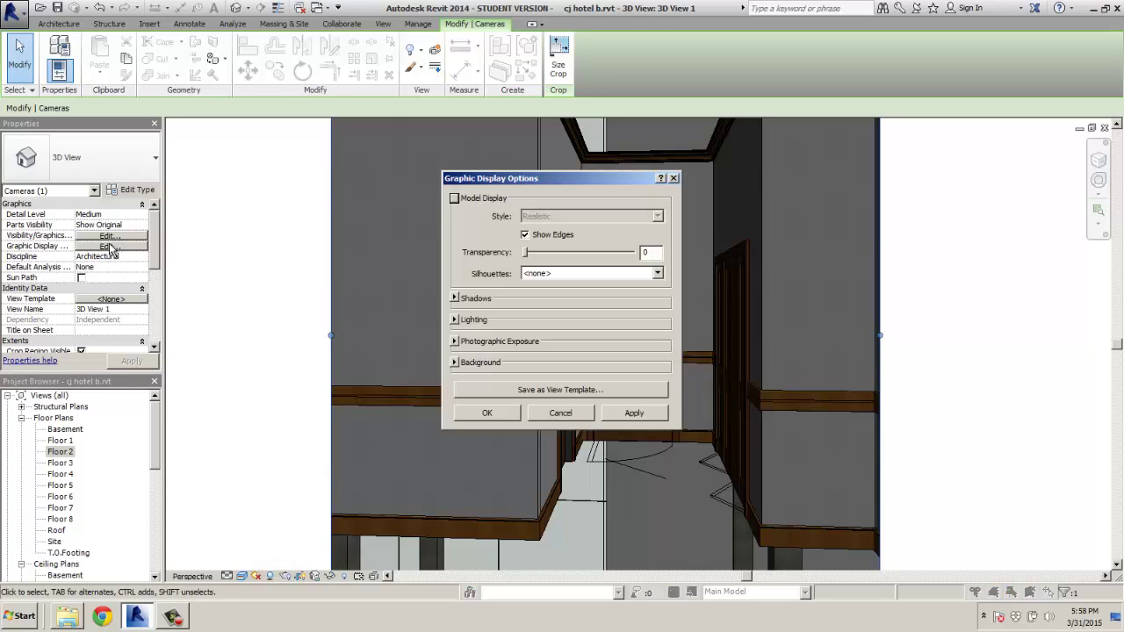
left_click(457, 321)
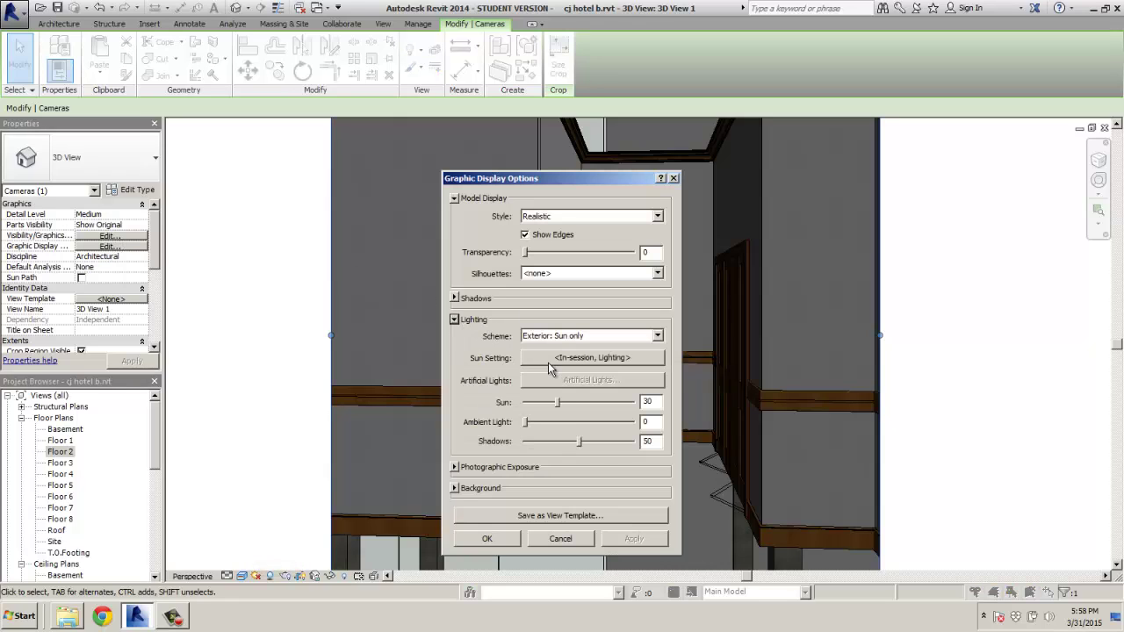
left_click_drag(559, 404, 567, 410)
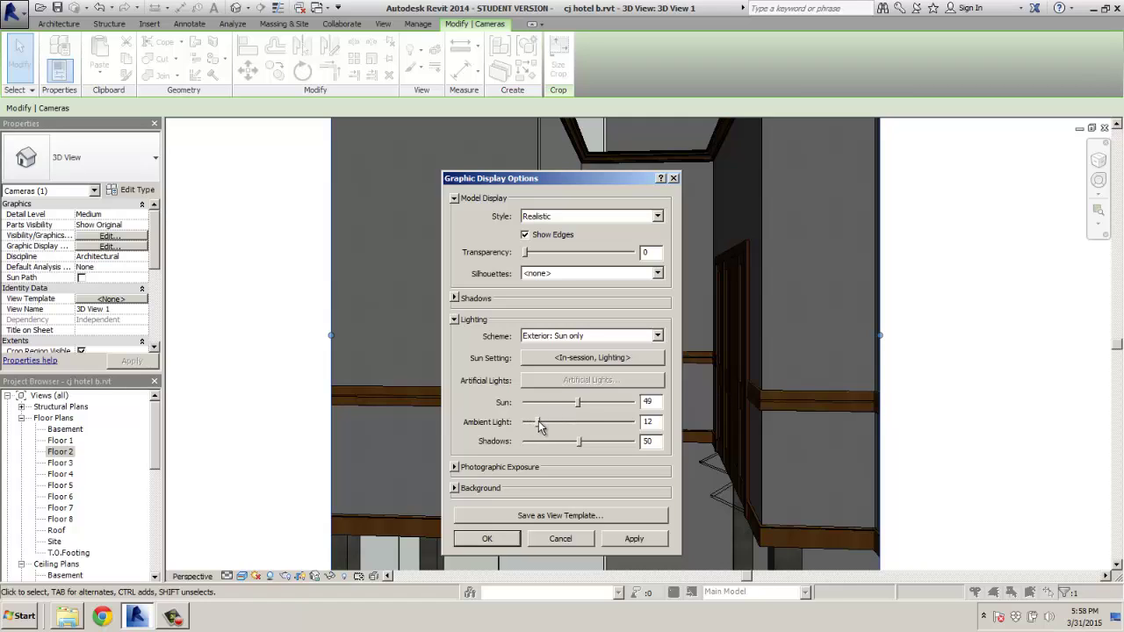
left_click(654, 541)
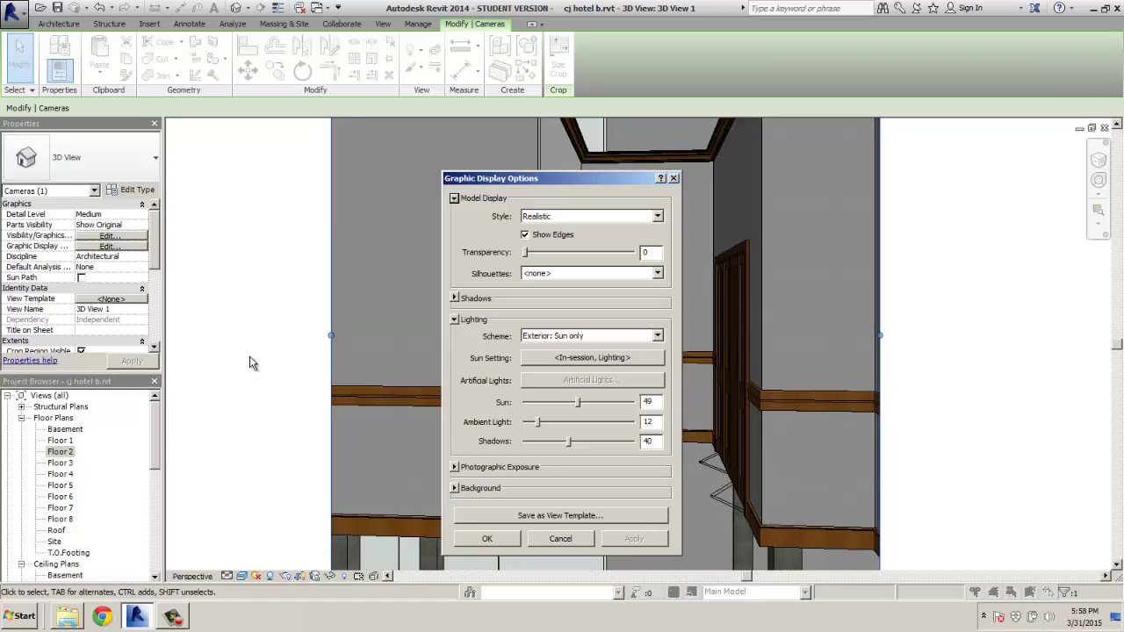
left_click(488, 537)
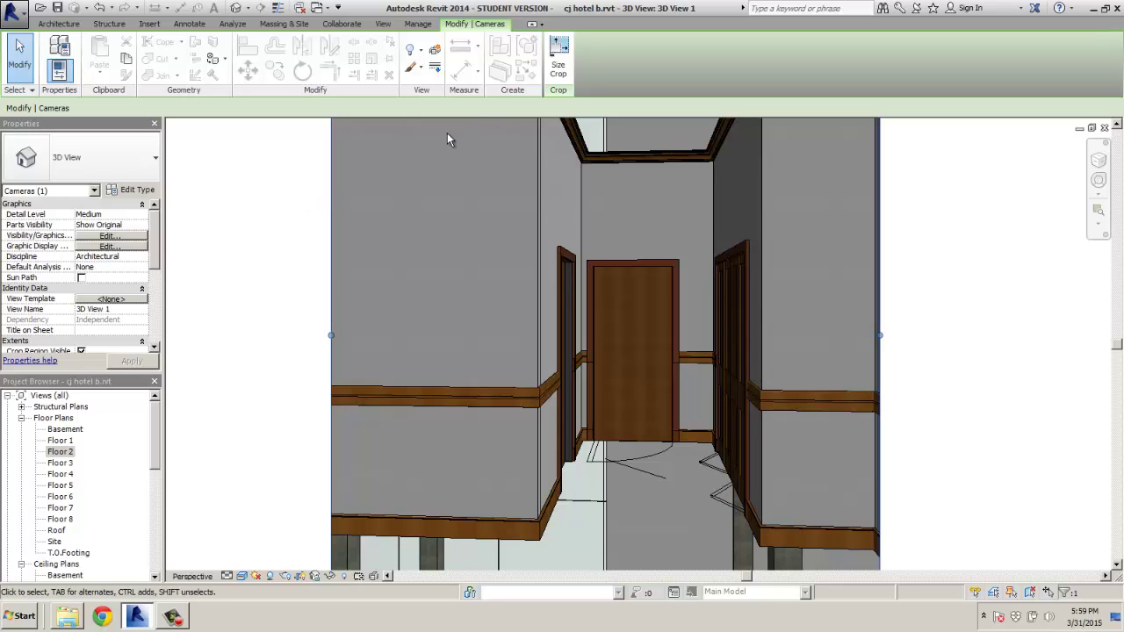
double_click(62, 452)
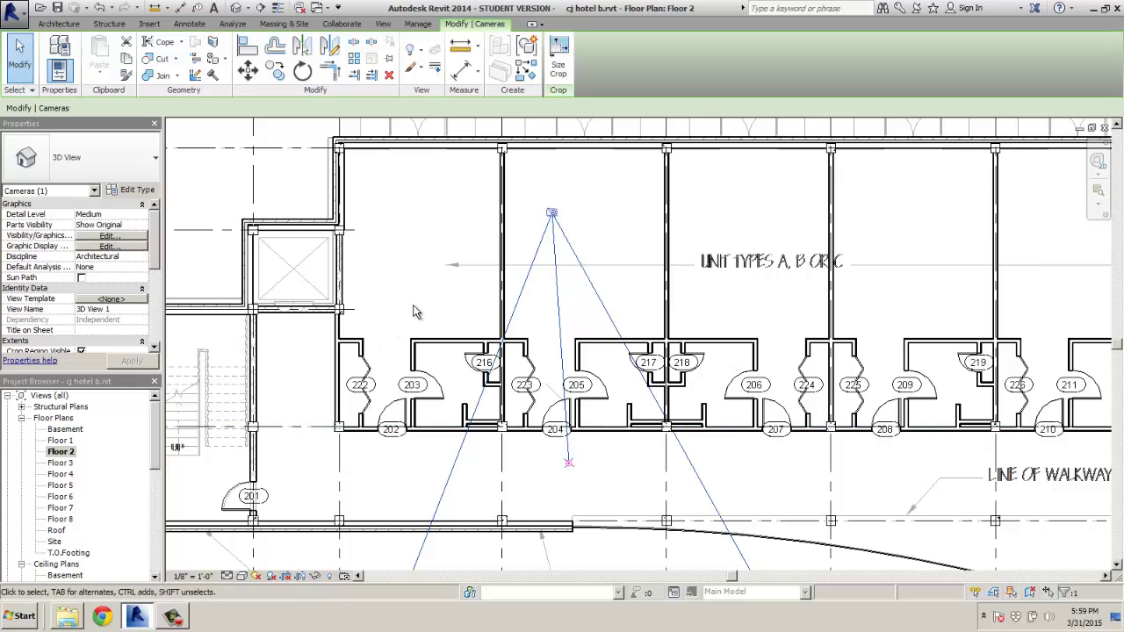
Step: Load the Double-Glass 2 door family from the US Imperial Doors library for placing doors on Floor 2
left_click(590, 309)
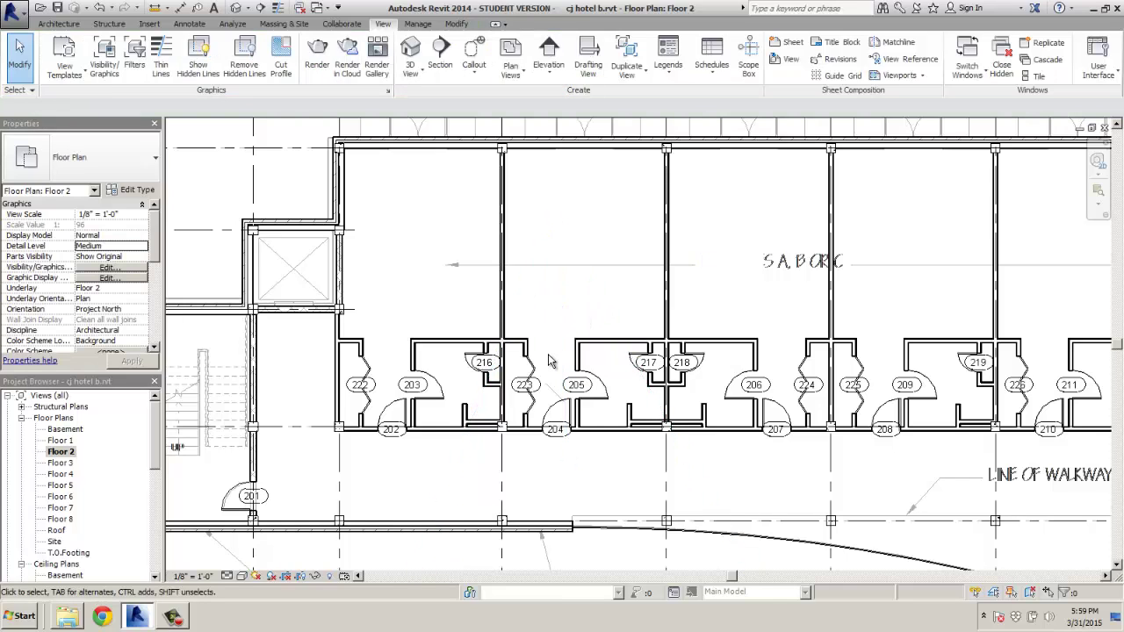
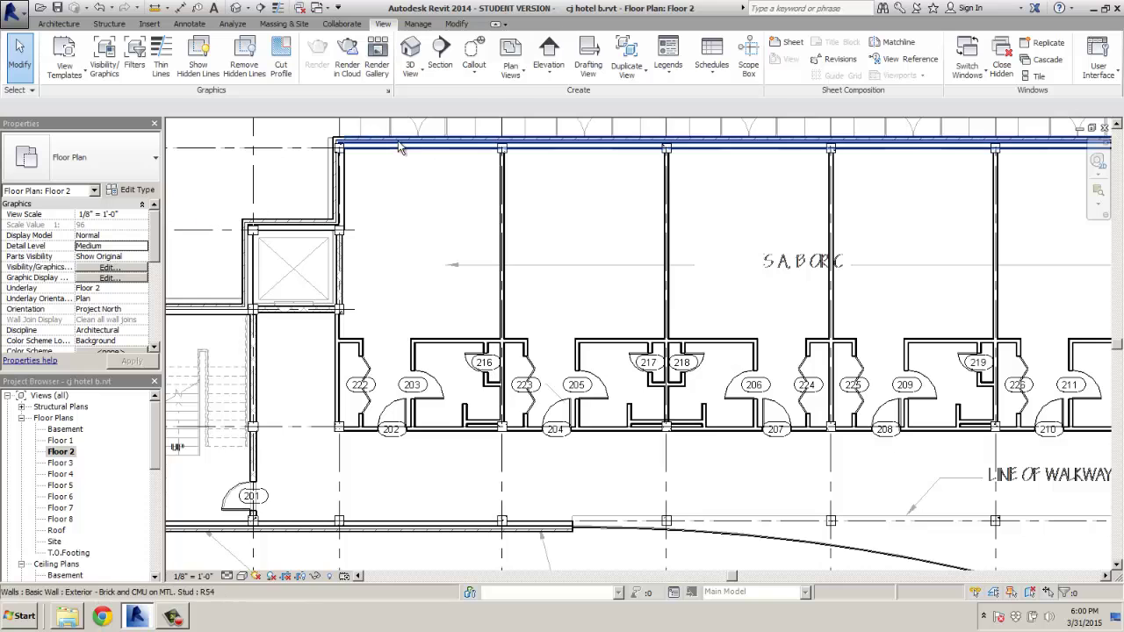
middle_click_drag(446, 210, 357, 259)
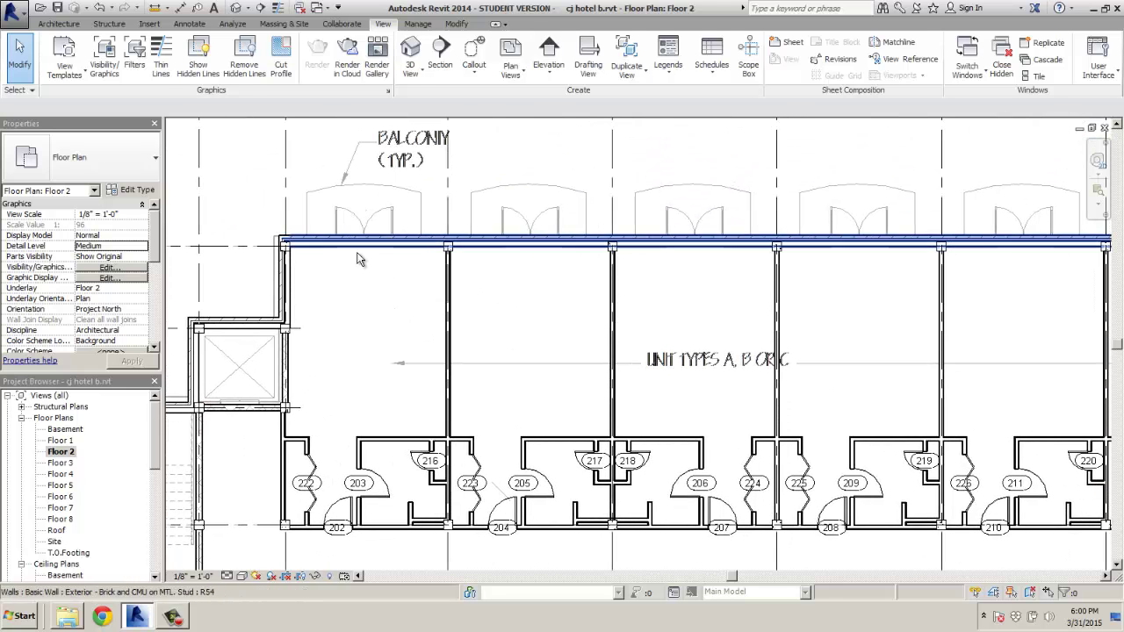
left_click(66, 24)
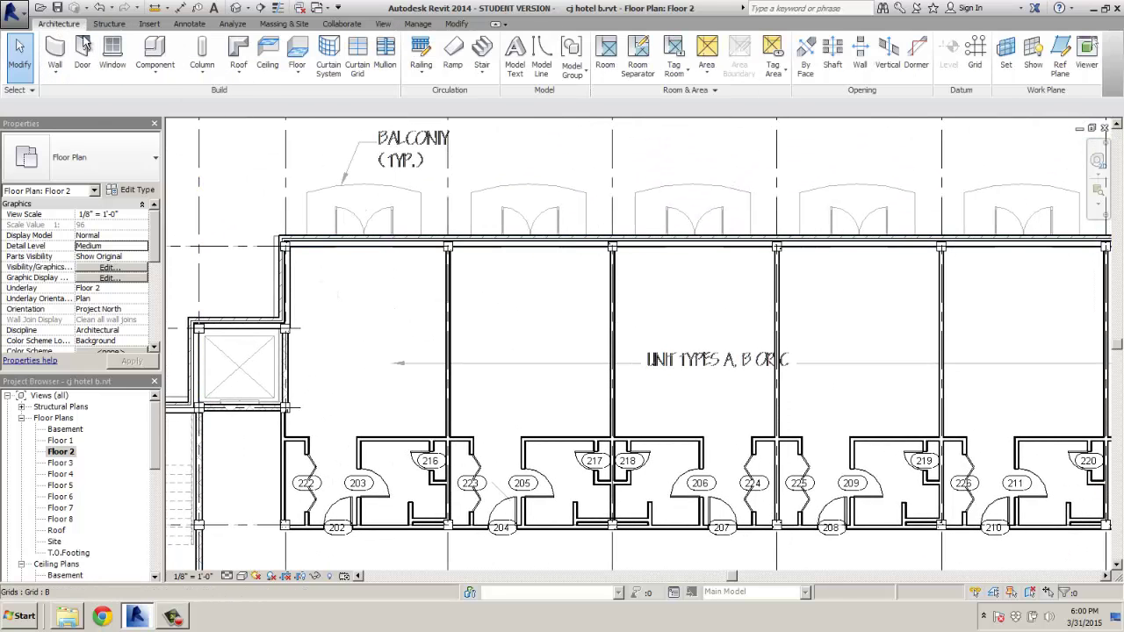
left_click(83, 53)
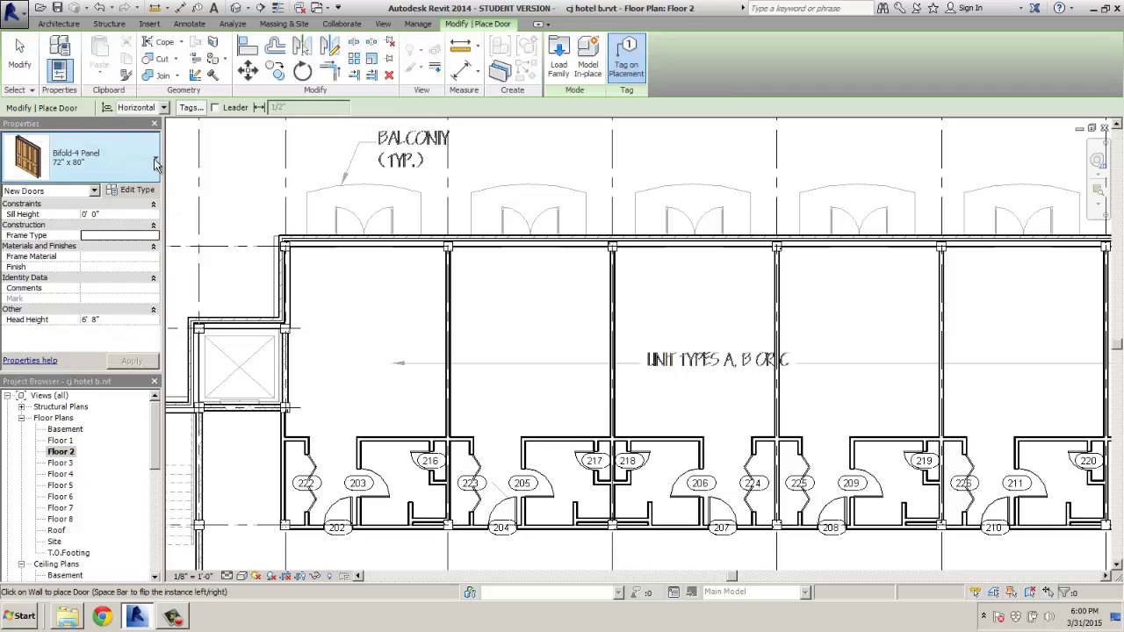
left_click(559, 66)
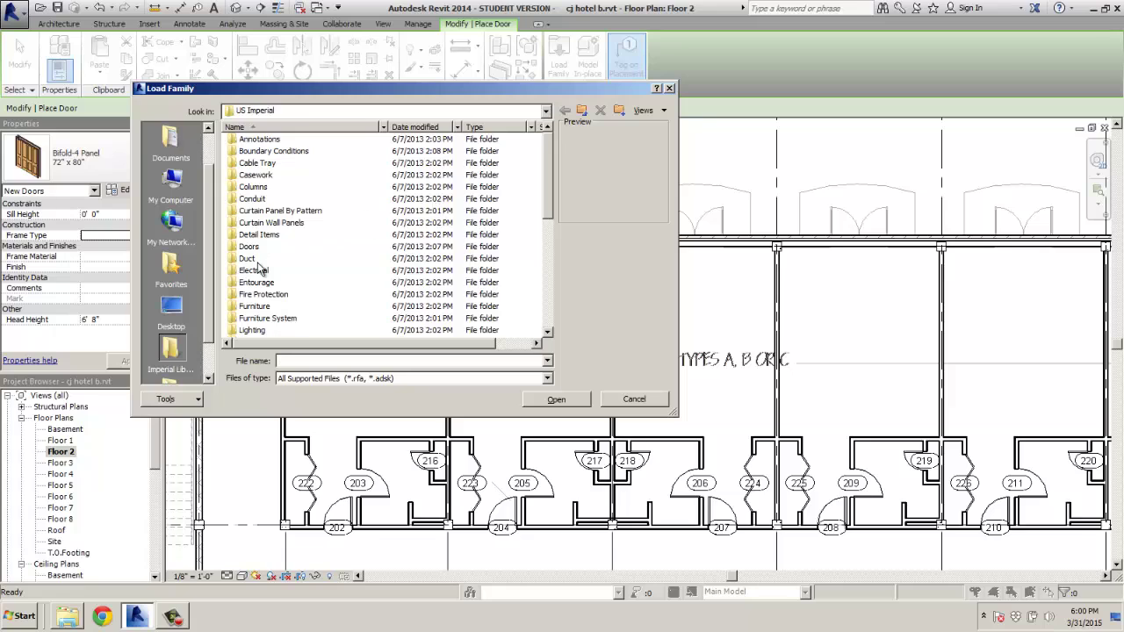
double_click(250, 246)
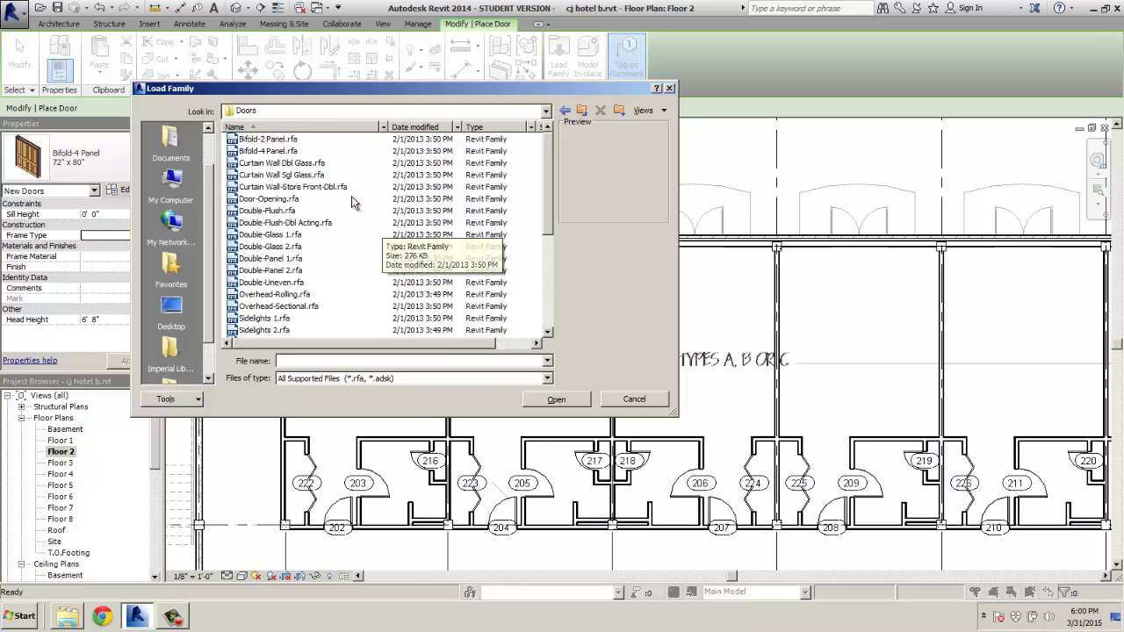
left_click(257, 247)
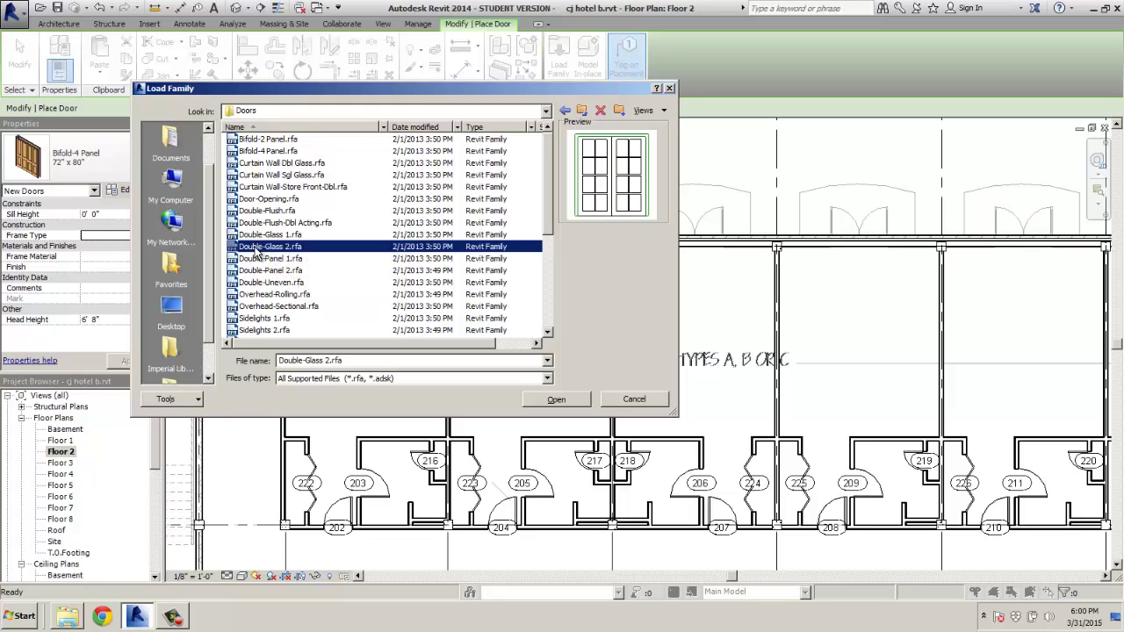
left_click(256, 236)
left_click(257, 247)
double_click(283, 248)
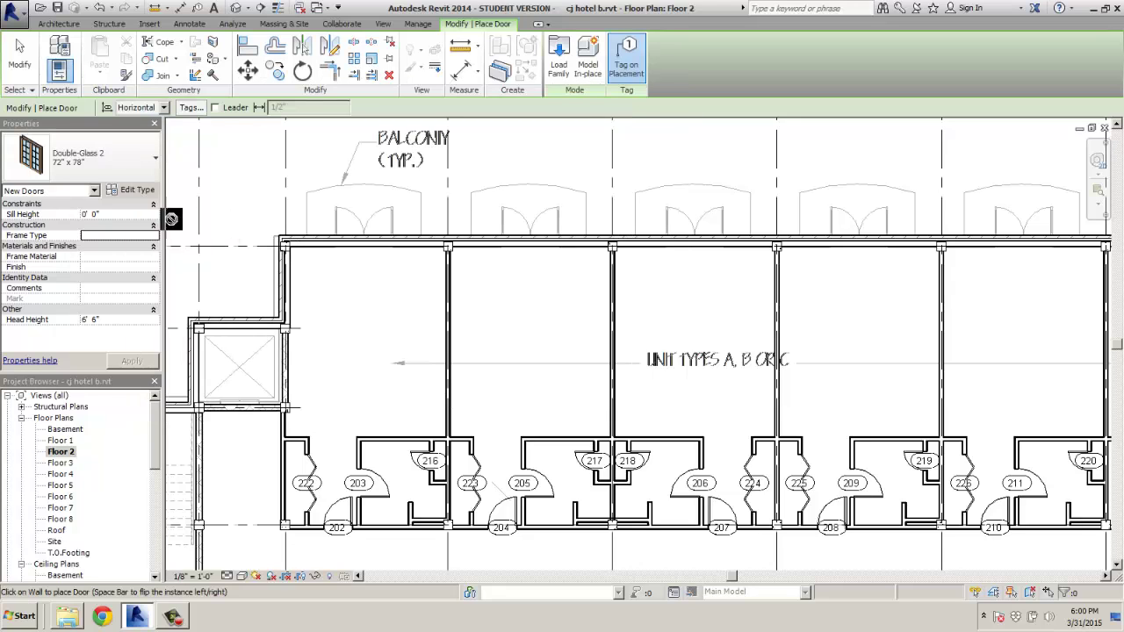
Step: Place Double-Glass 2 72" x 82" doors in the exterior wall along grid 1, one at each of the five balconies between grids C and H
left_click(155, 158)
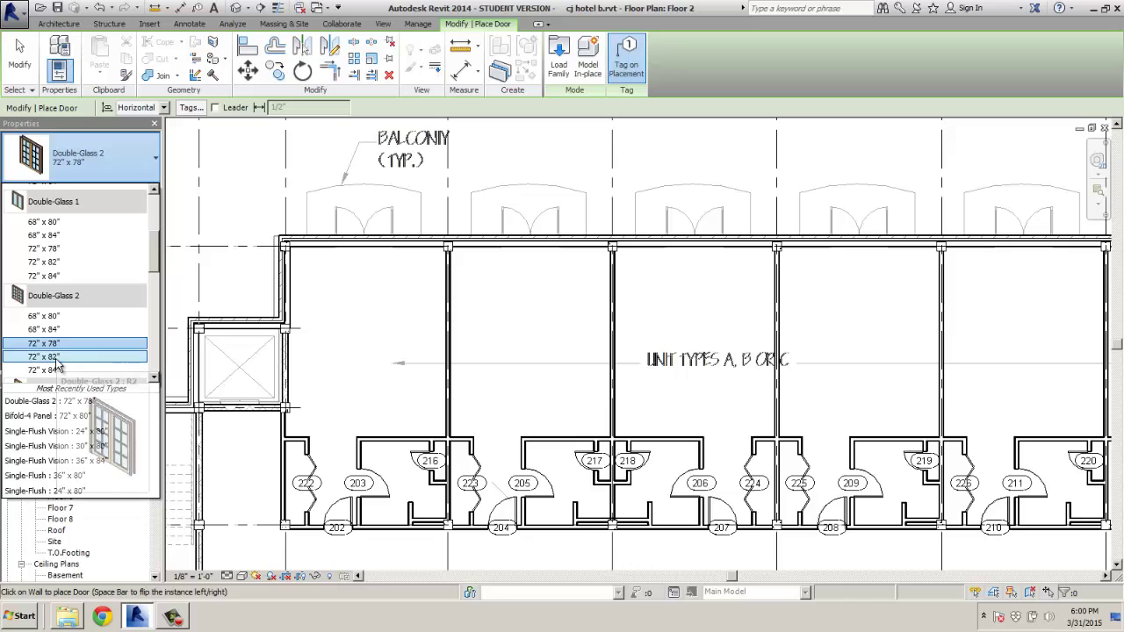
key("Escape")
key("Escape")
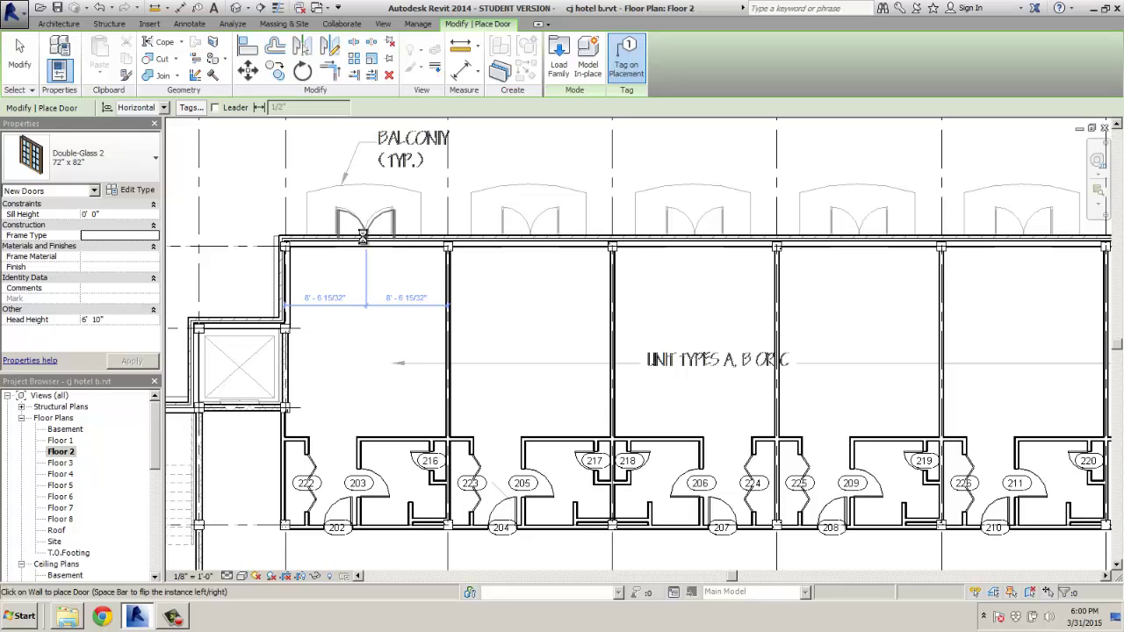
left_click(362, 235)
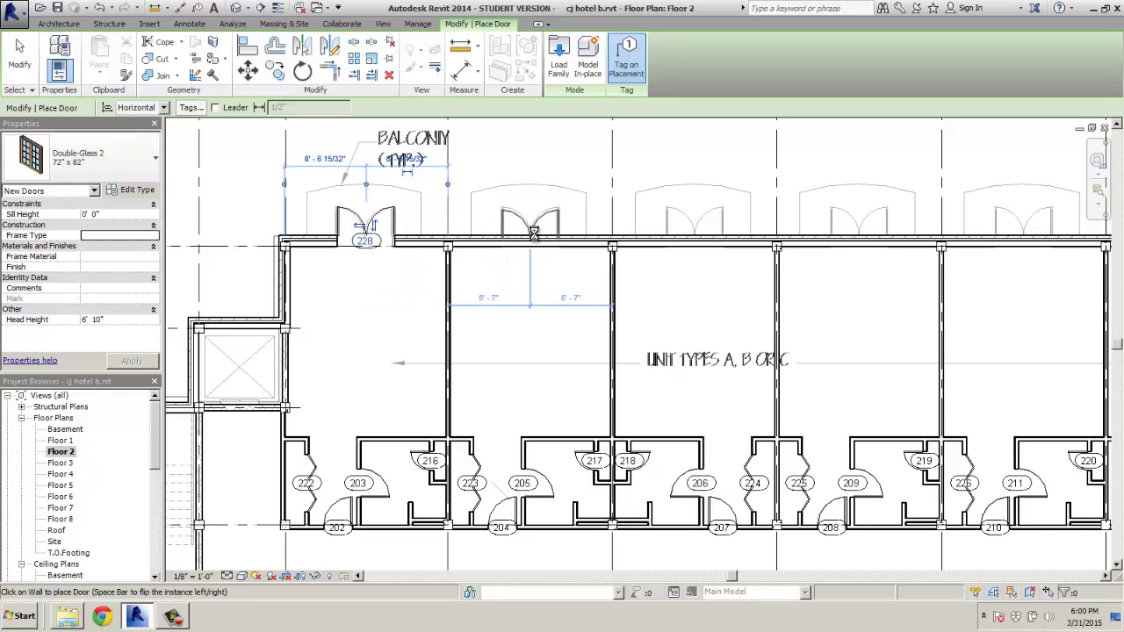
left_click(532, 236)
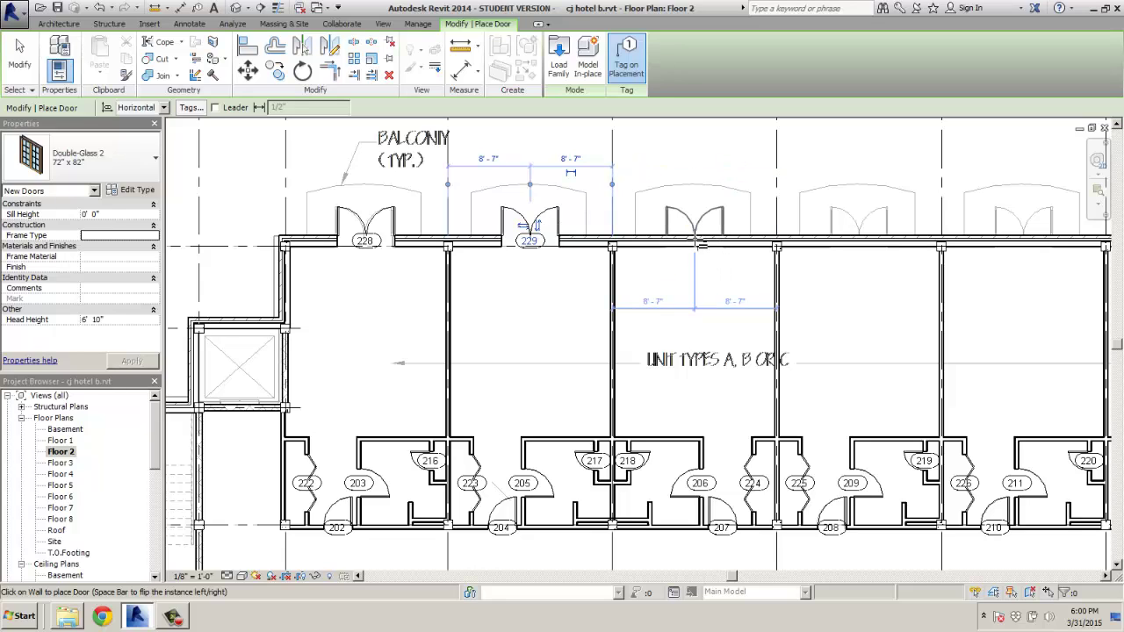
left_click(699, 243)
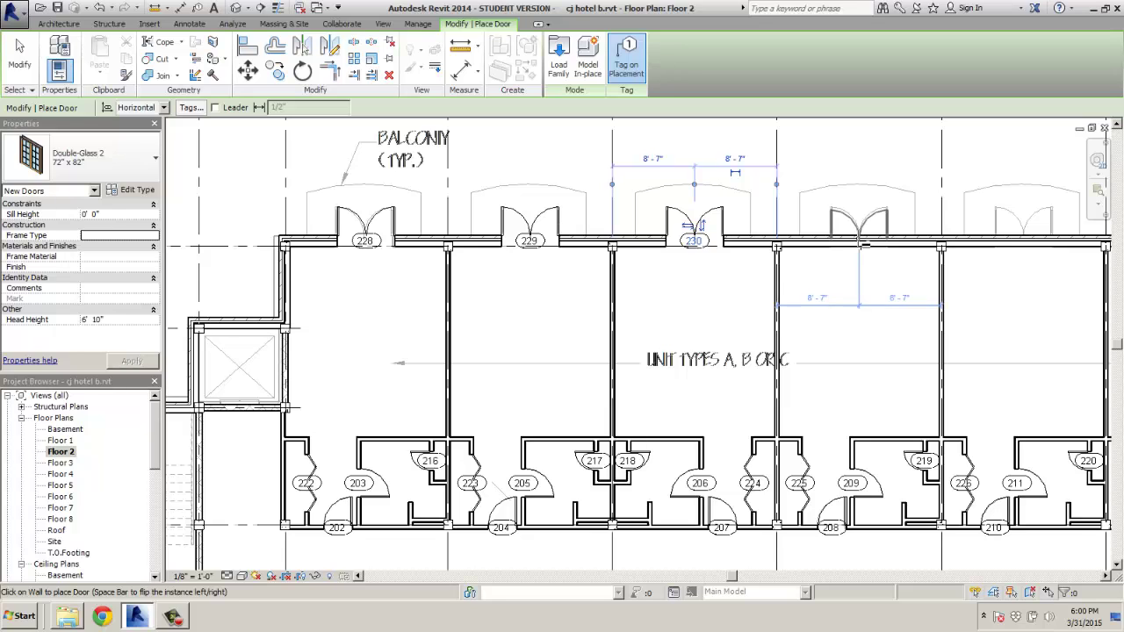
left_click(862, 244)
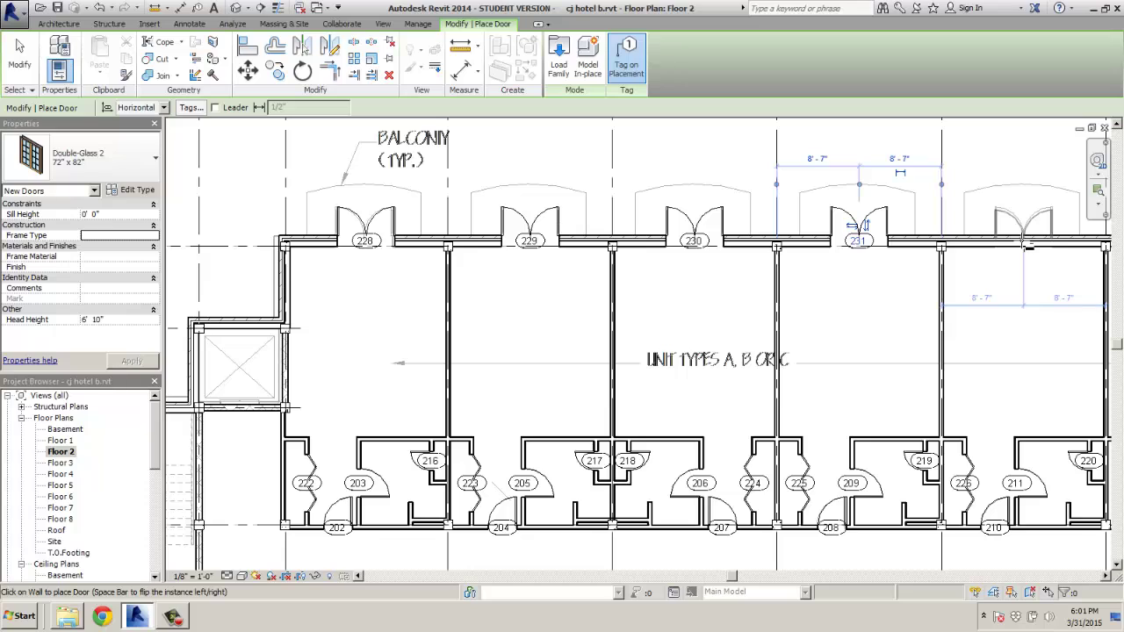
left_click(1026, 245)
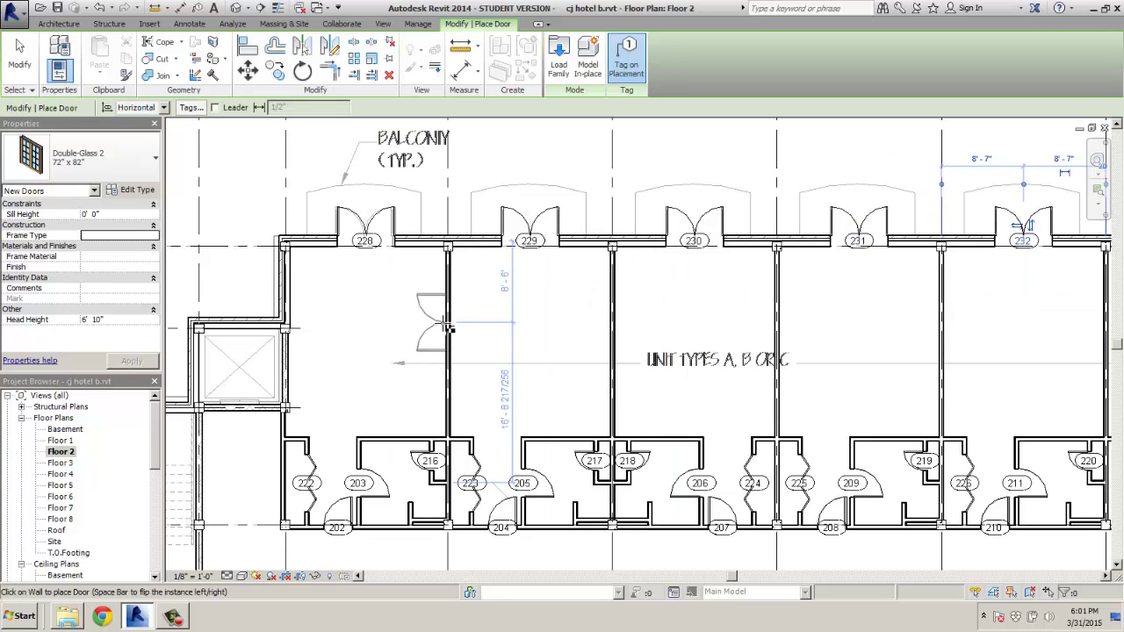
Step: Set the Floor 2 plan's visual style to Wireframe to reveal the underlay window positions in the grid 5 wall
scroll(356, 294, "down", 3)
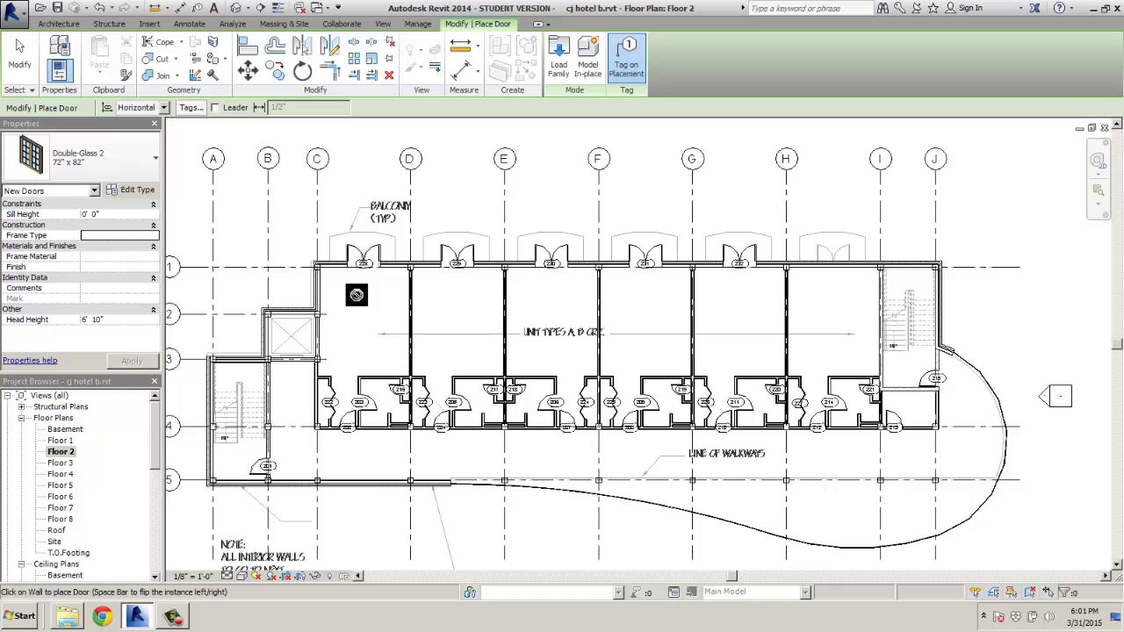
scroll(293, 502, "up", 5)
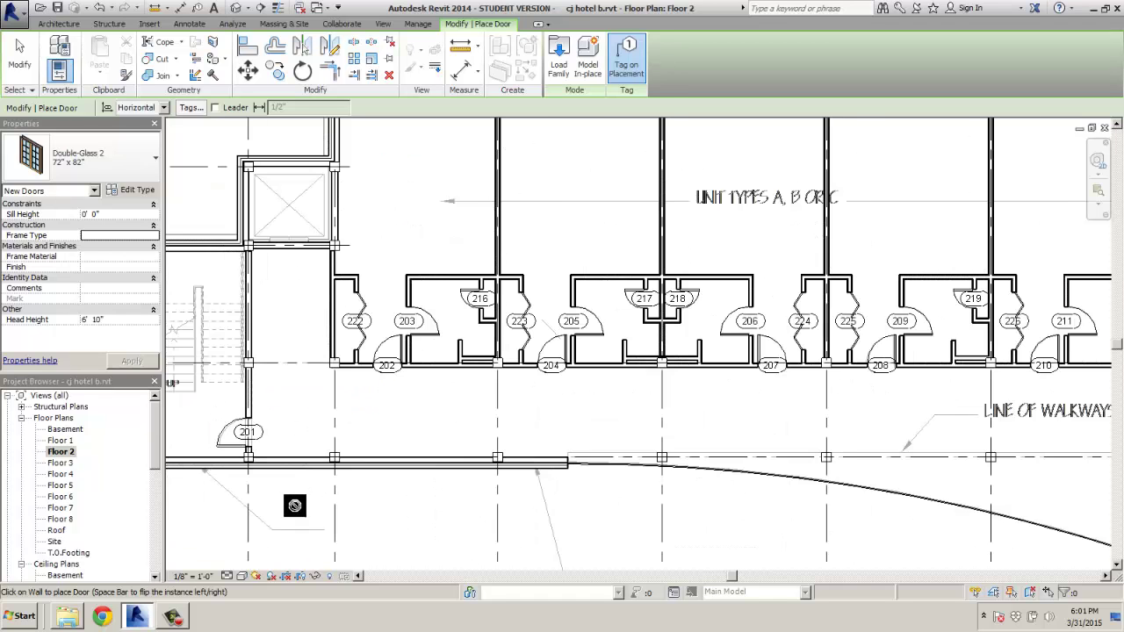
middle_click_drag(297, 499, 550, 453)
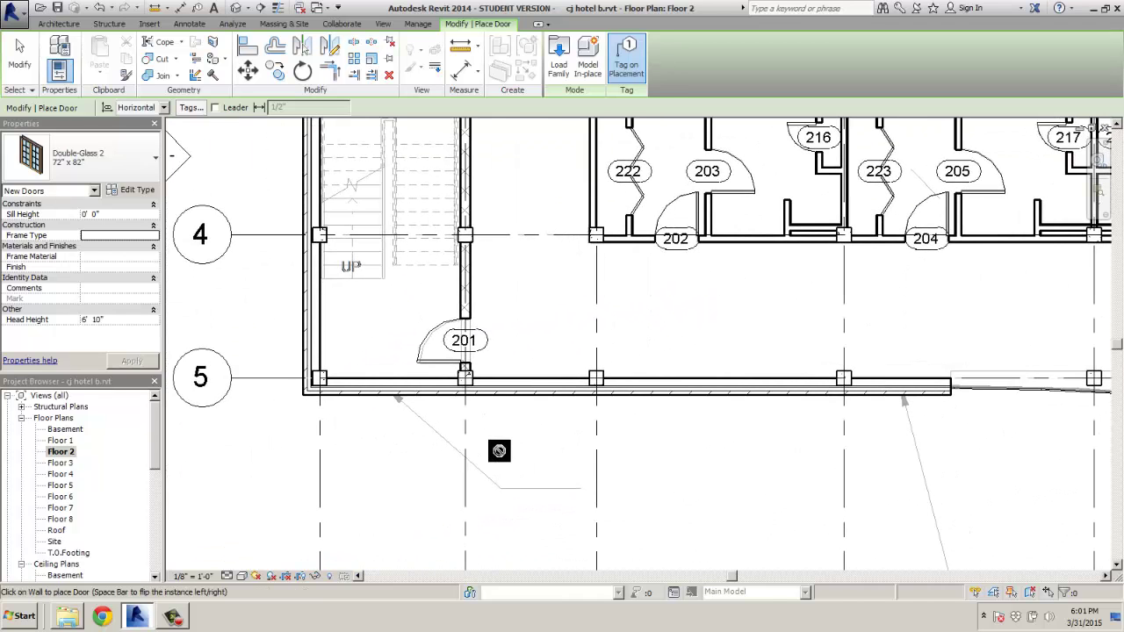
left_click(242, 575)
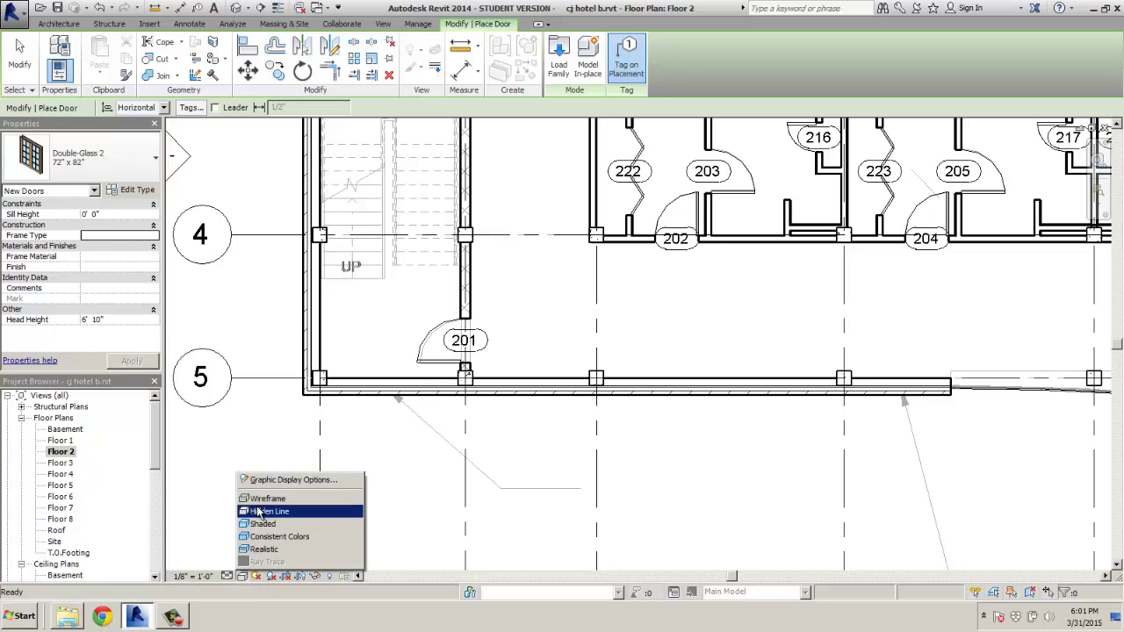
left_click(258, 512)
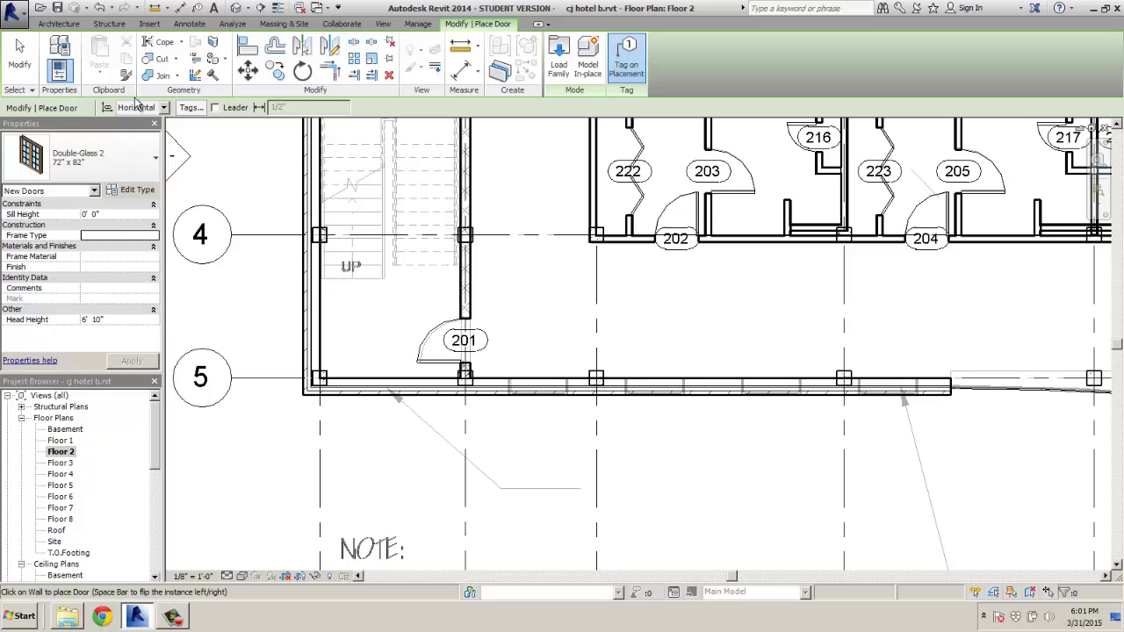
left_click(242, 575)
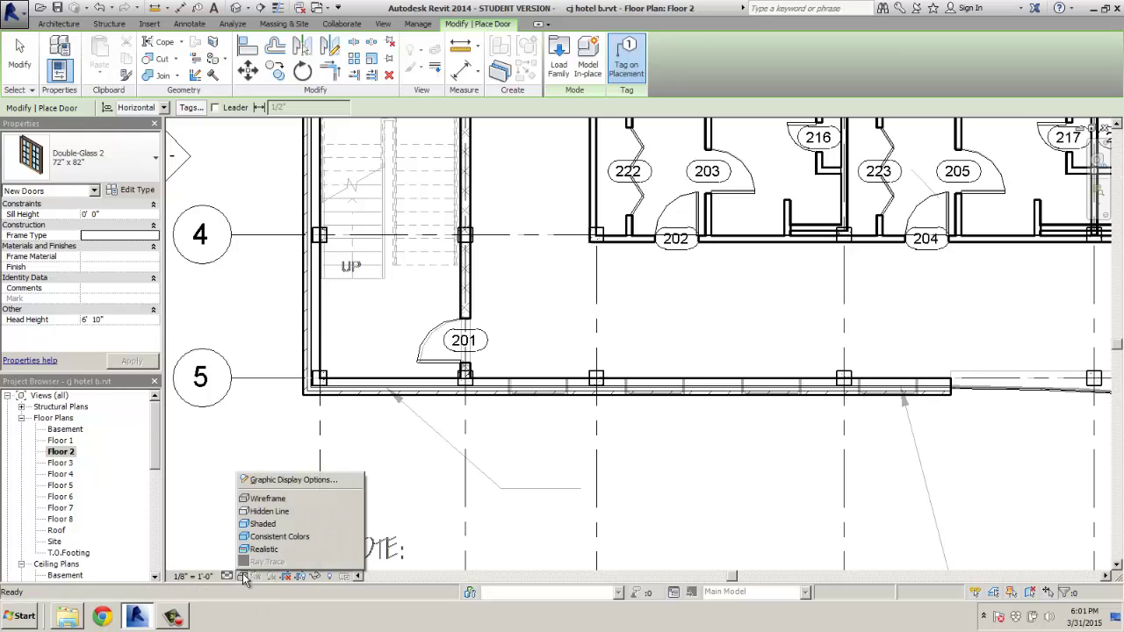
left_click(263, 498)
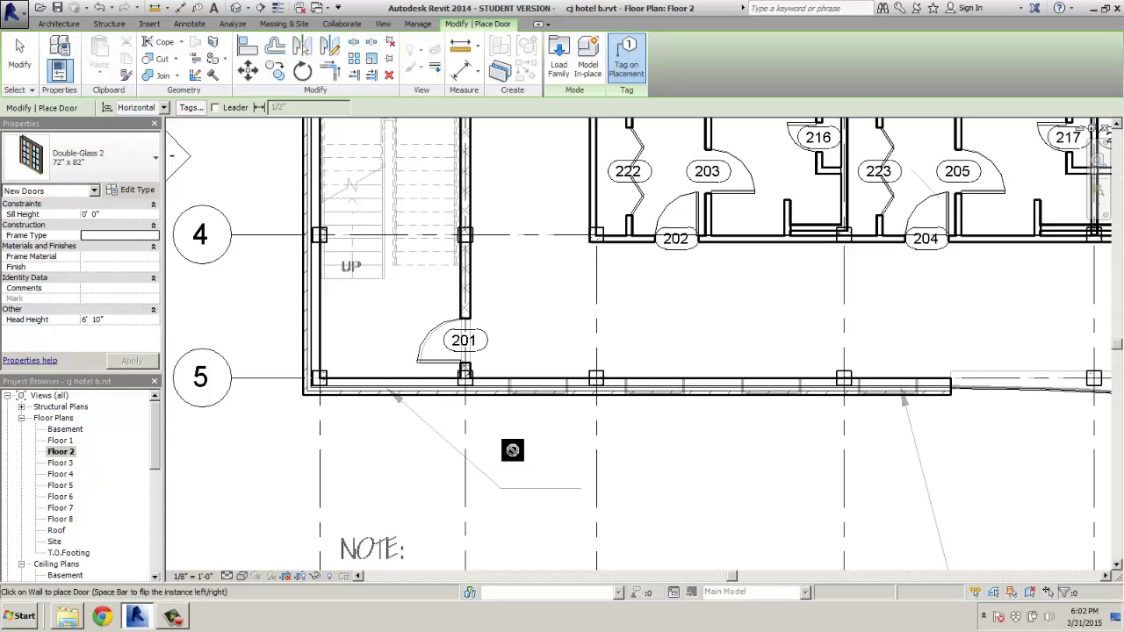
Step: Place four Casement 3x3 with Trim 48" x 48" windows over the underlay openings in the exterior wall along grid 5, beyond door 201
left_click(60, 25)
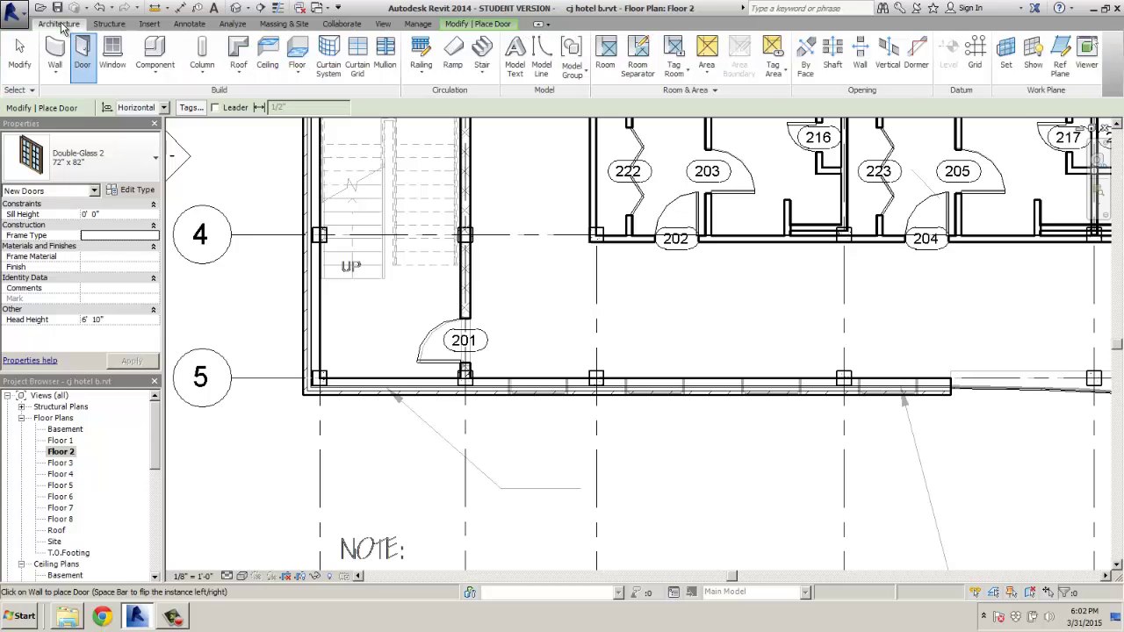
left_click(112, 53)
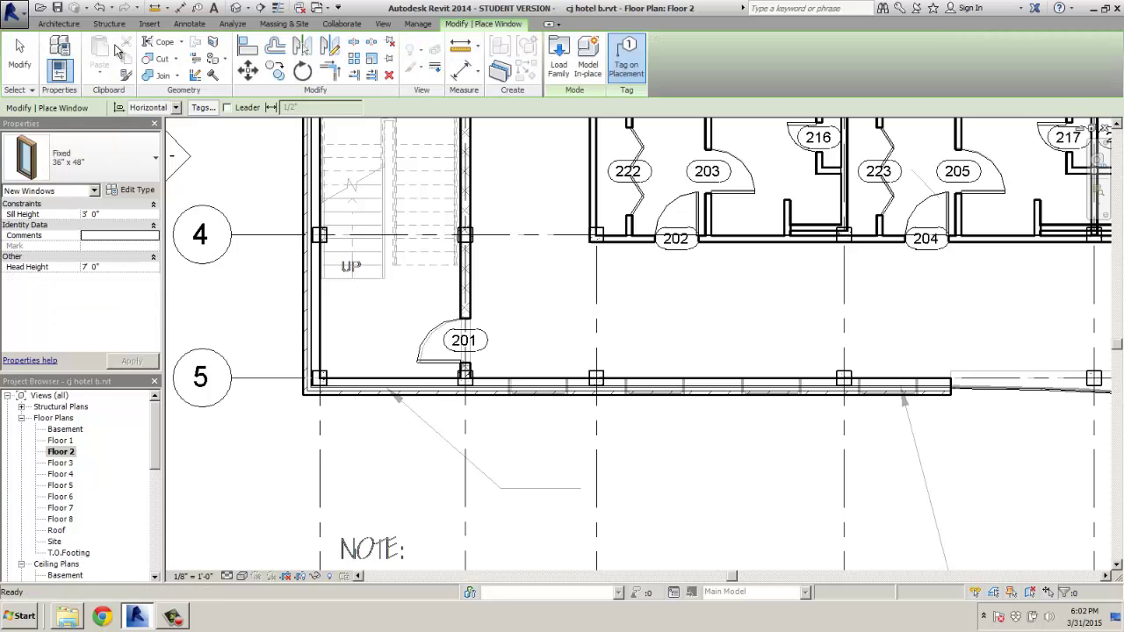
left_click(147, 164)
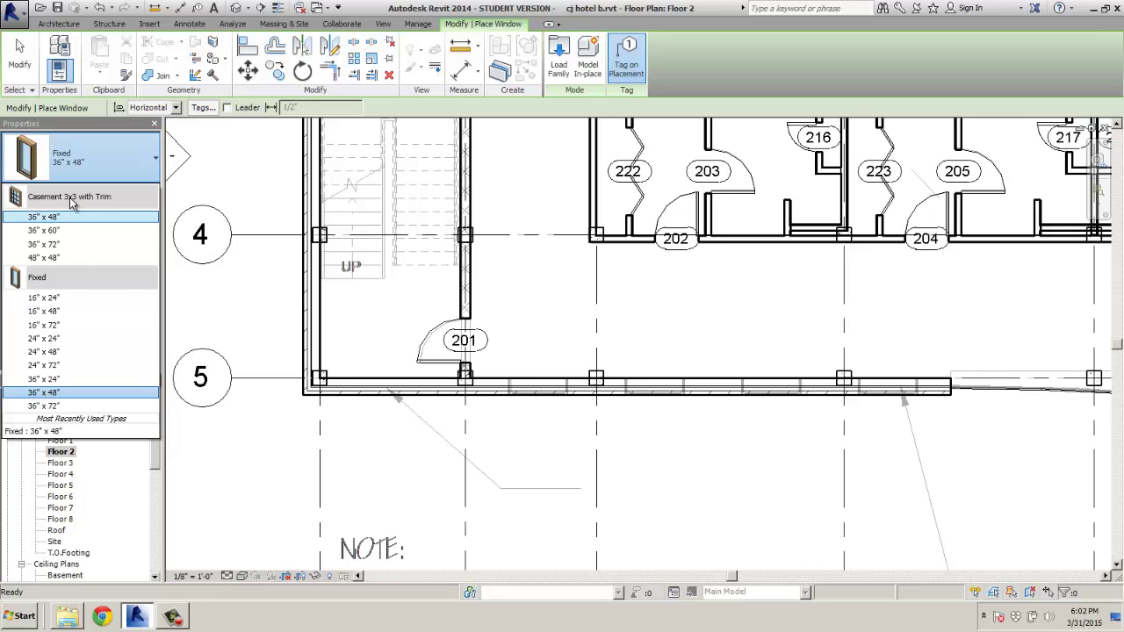
mouse_move(73, 203)
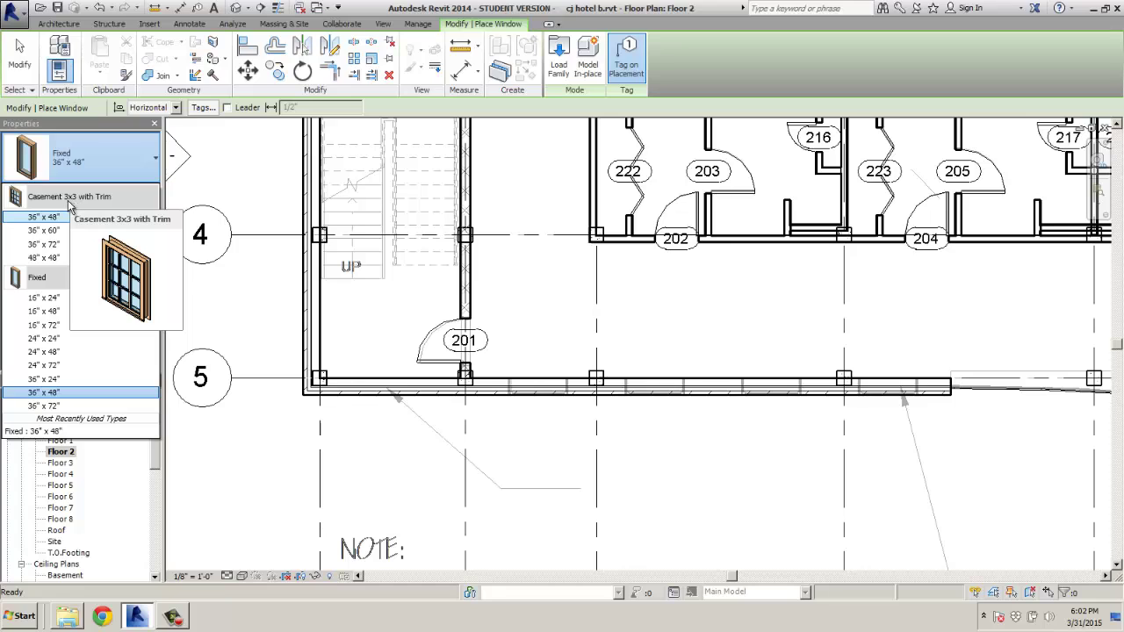
left_click(53, 258)
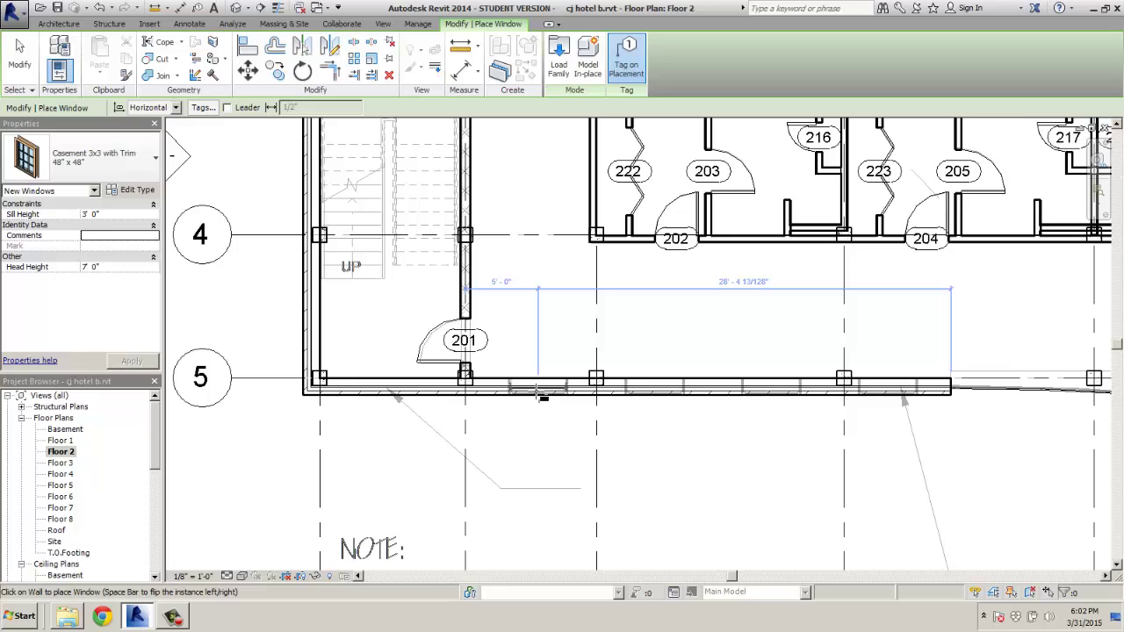
left_click(542, 397)
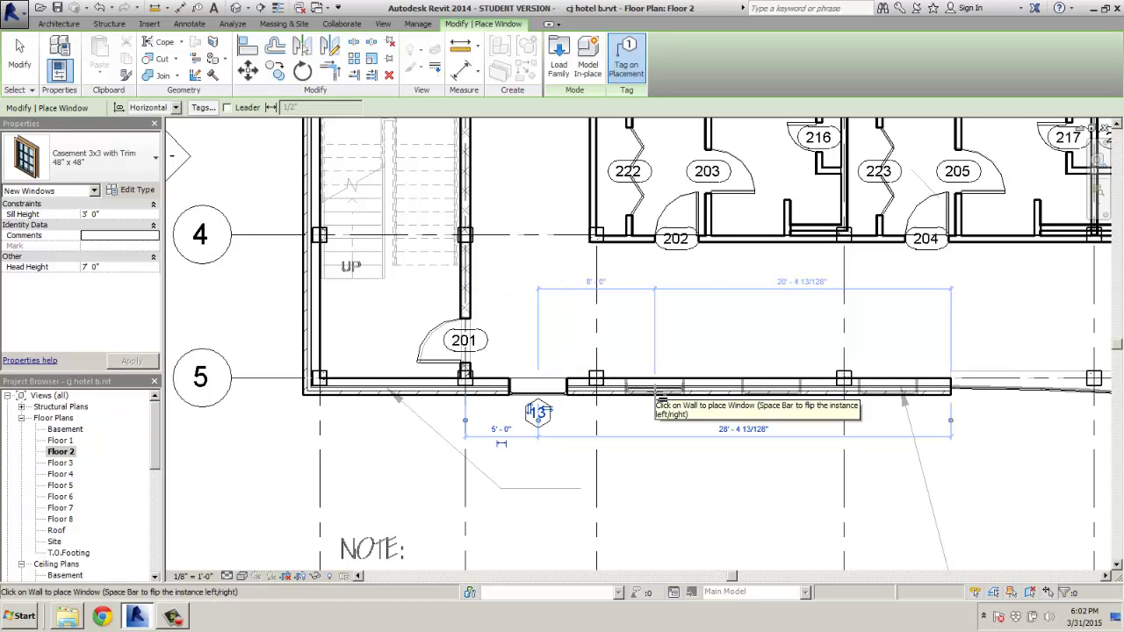
left_click(654, 393)
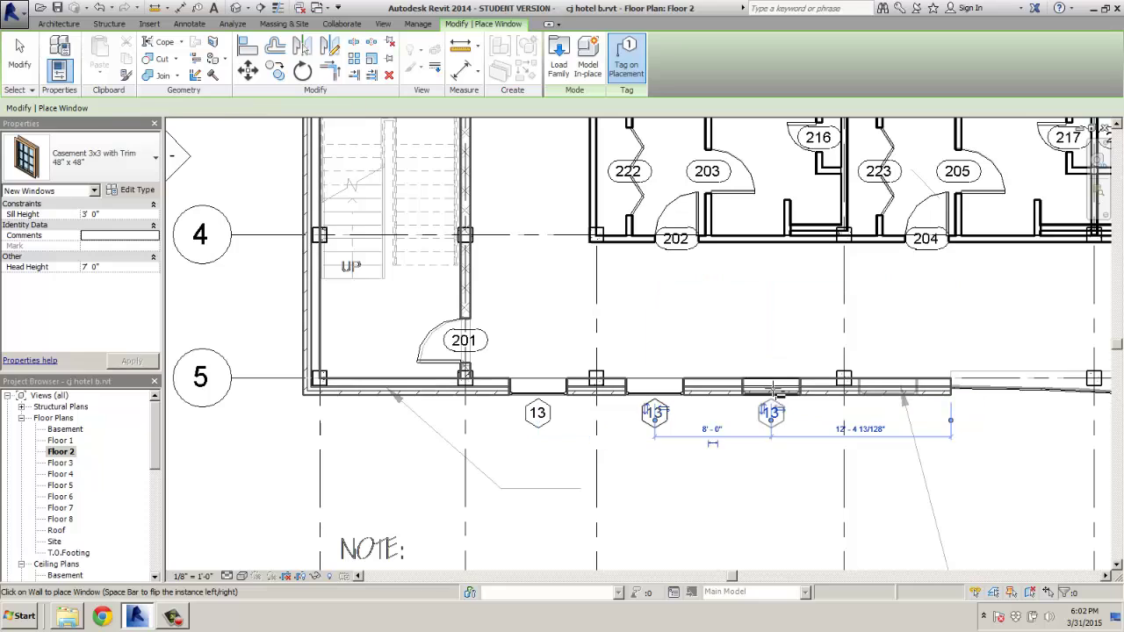
left_click(772, 390)
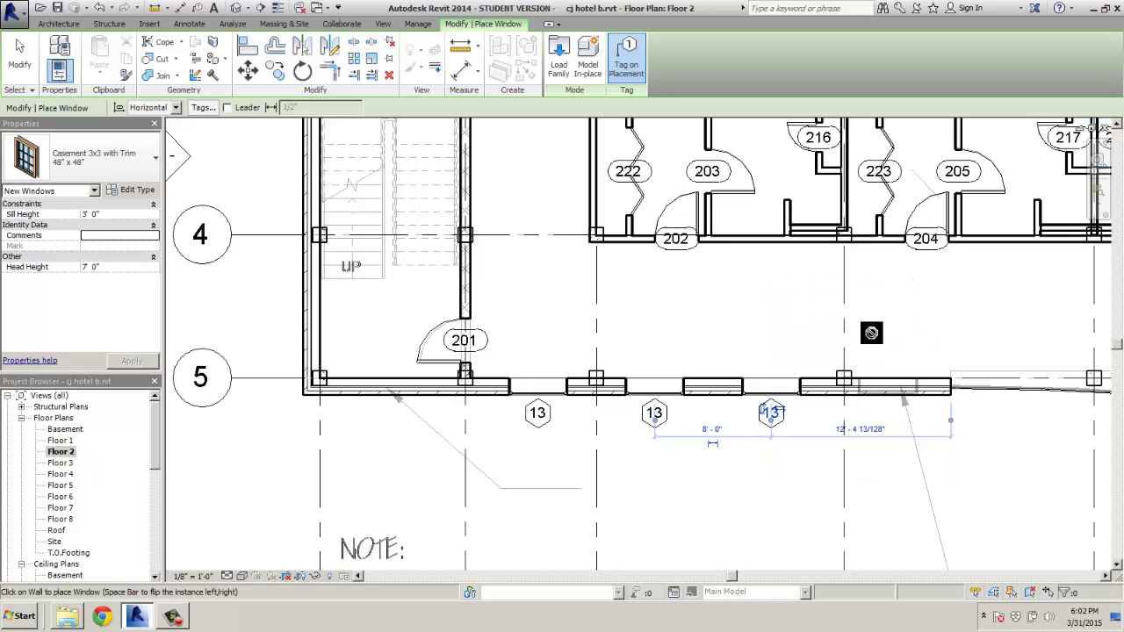
left_click(884, 388)
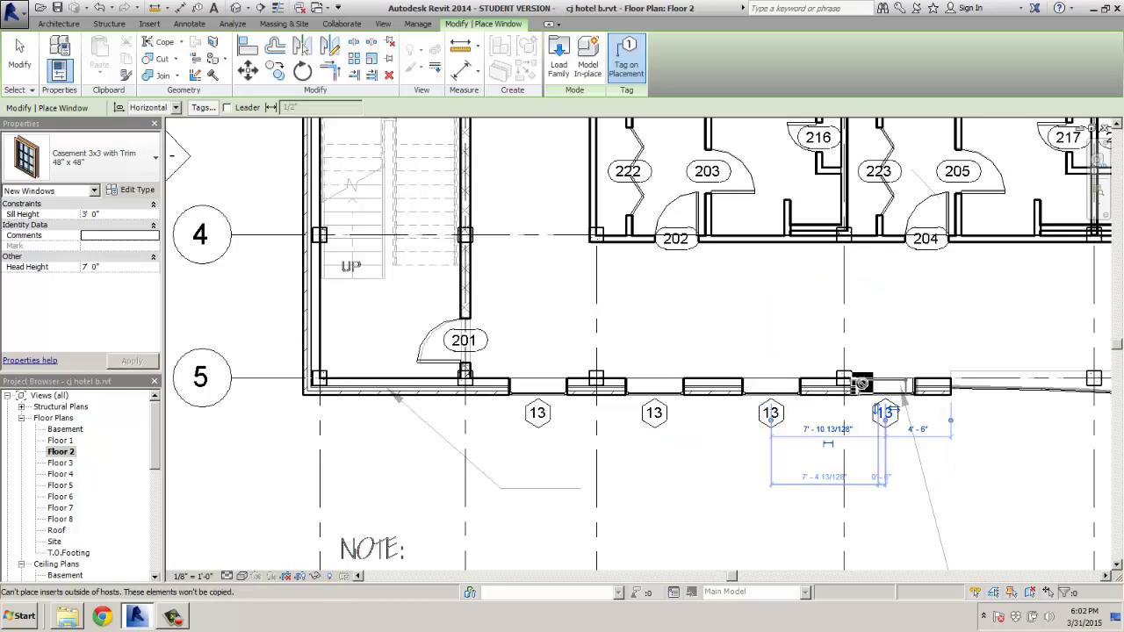
Step: Set the spacing between the third and fourth windows in the grid 5 wall to 8'
left_click(833, 430)
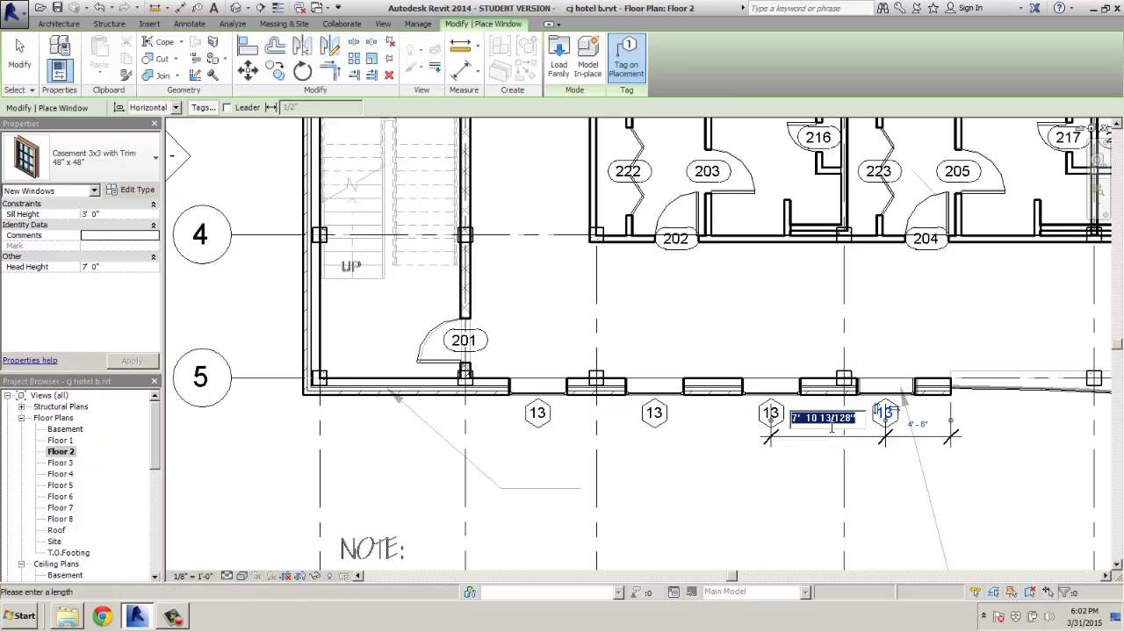
type("8")
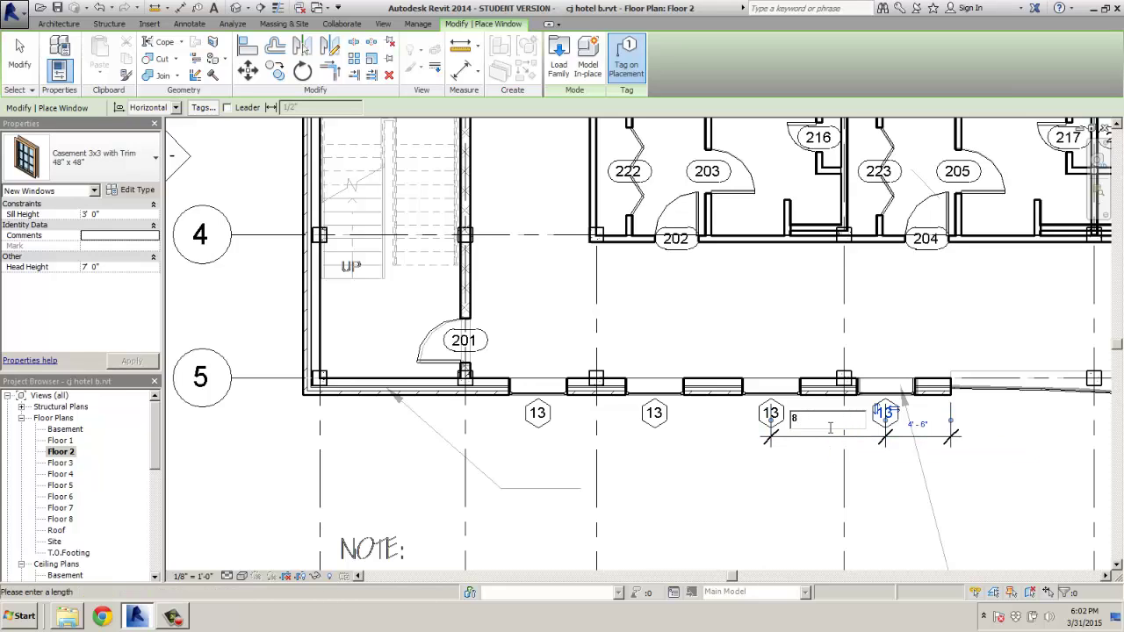
key("Return")
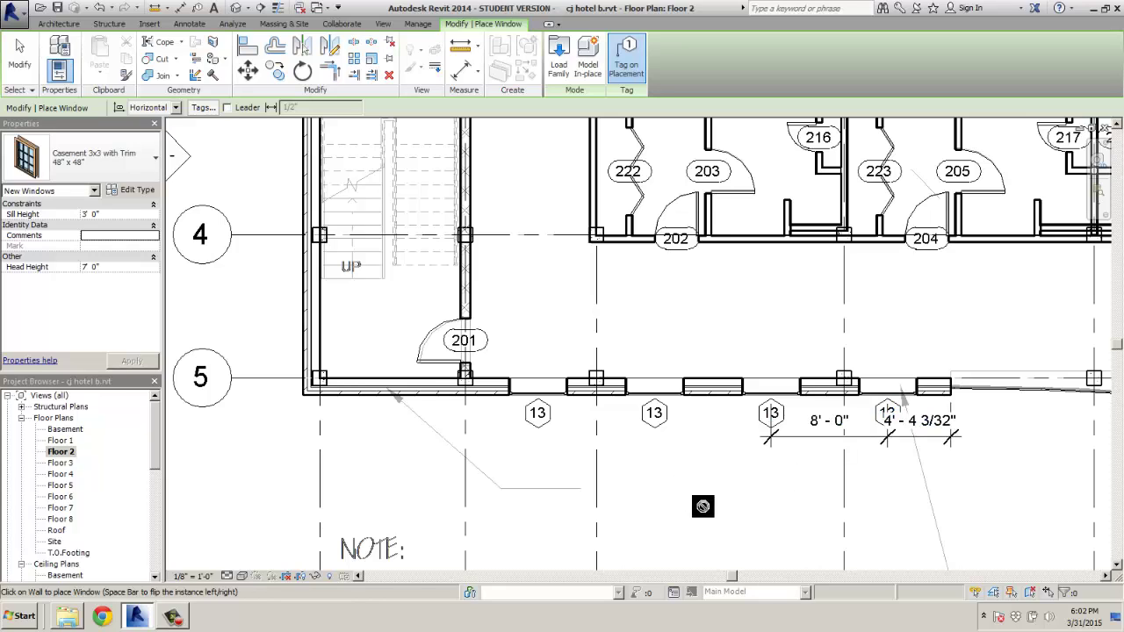
Step: Finish window placement and hide the spacing dimension below the grid 5 windows in the Floor 2 plan
key("Escape")
key("Escape")
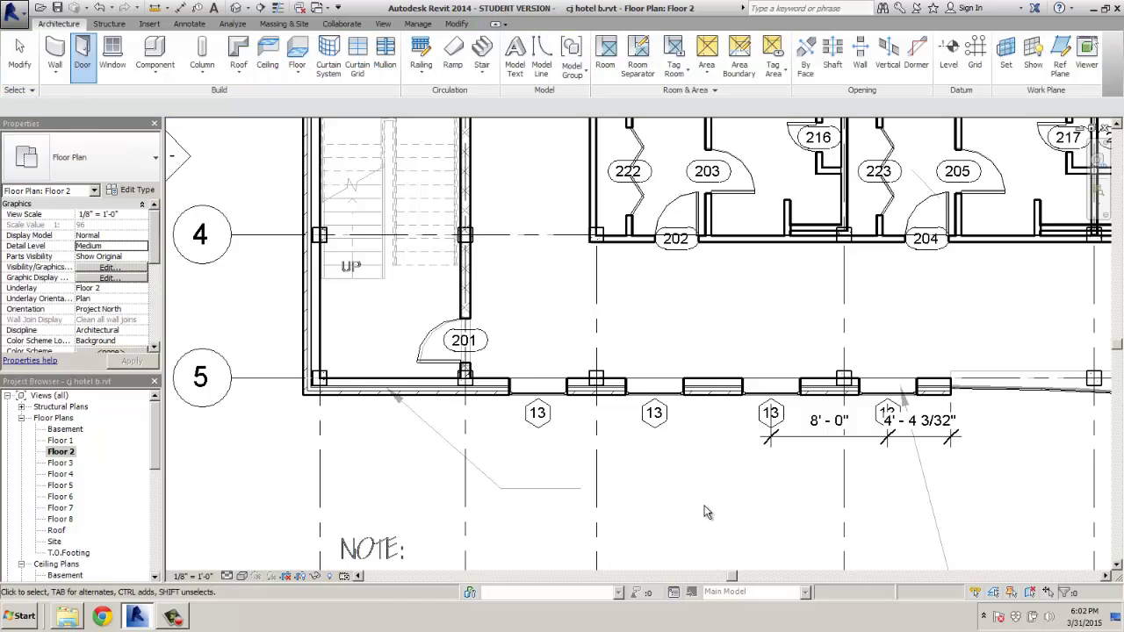
left_click(808, 439)
right_click(808, 441)
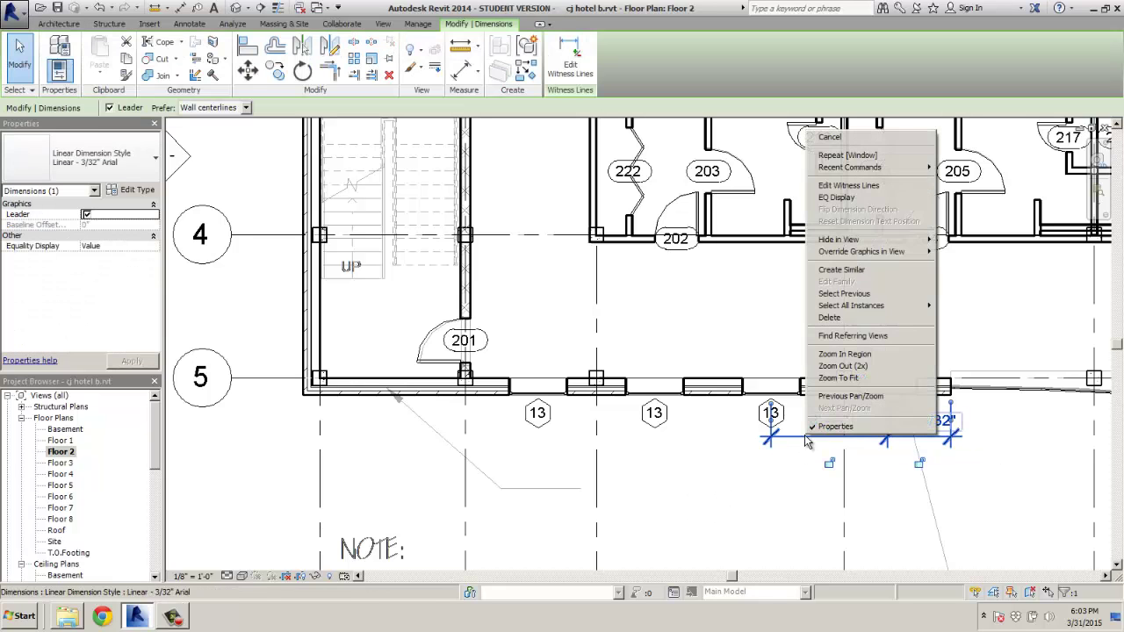
mouse_move(844, 242)
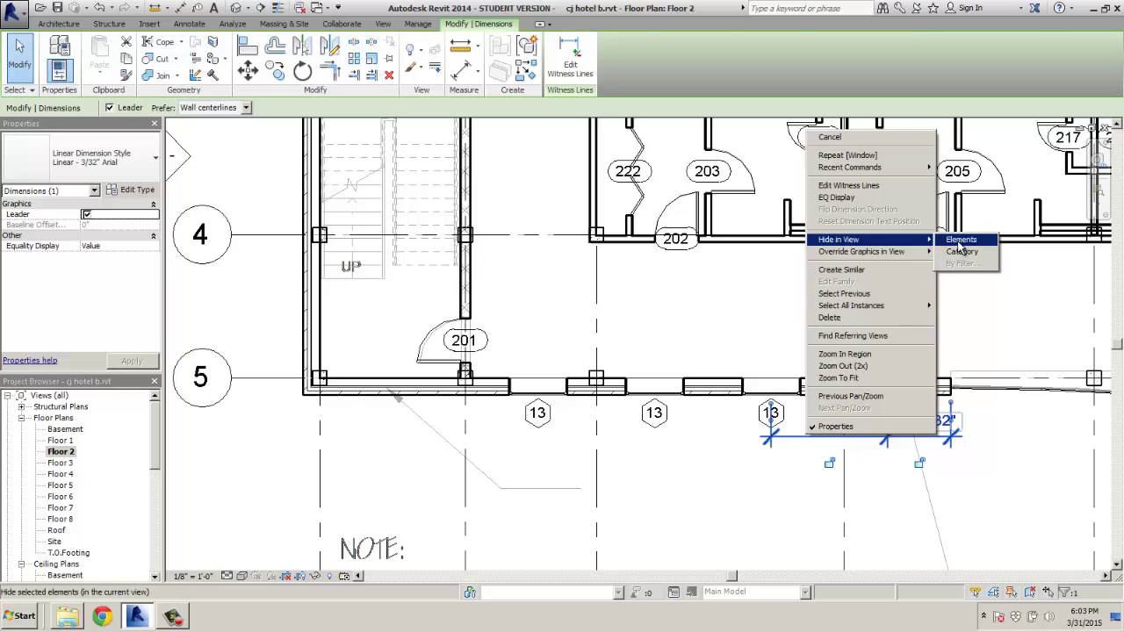
left_click(962, 240)
Step: Inspect the four casement windows in the brick exterior wall in the default {3D} view
scroll(691, 480, "down", 6)
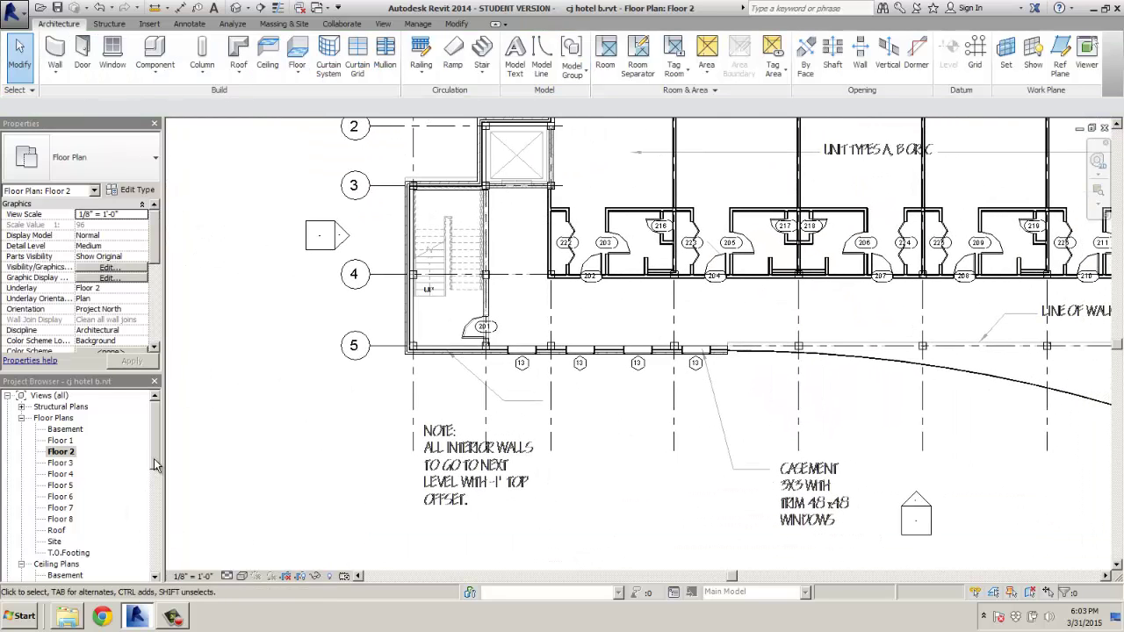
scroll(88, 527, "down", 2)
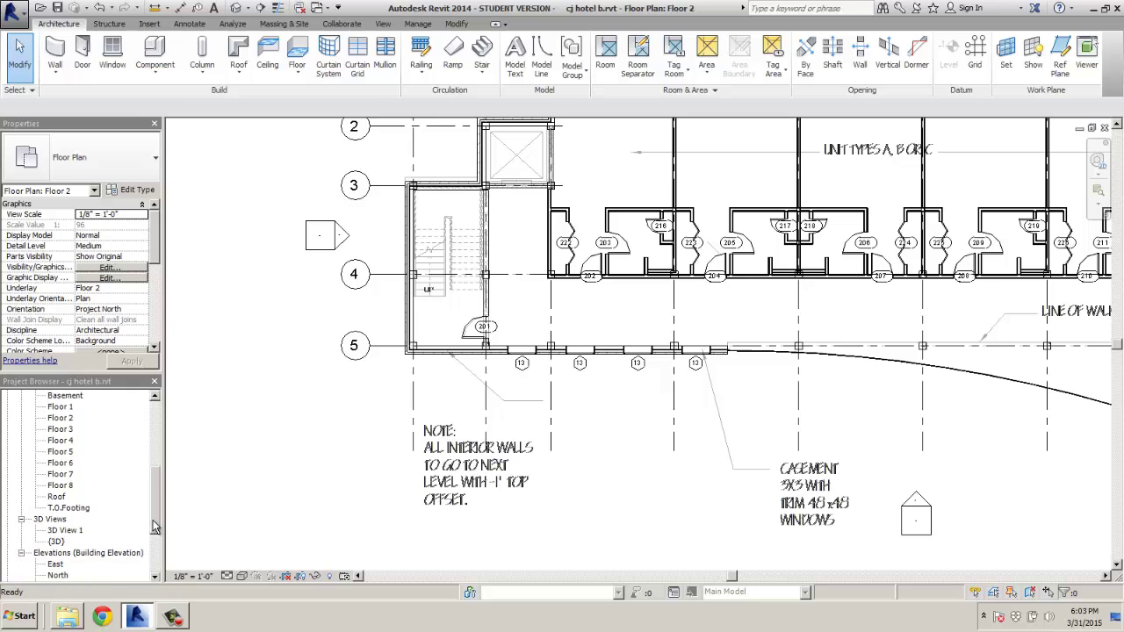
double_click(63, 530)
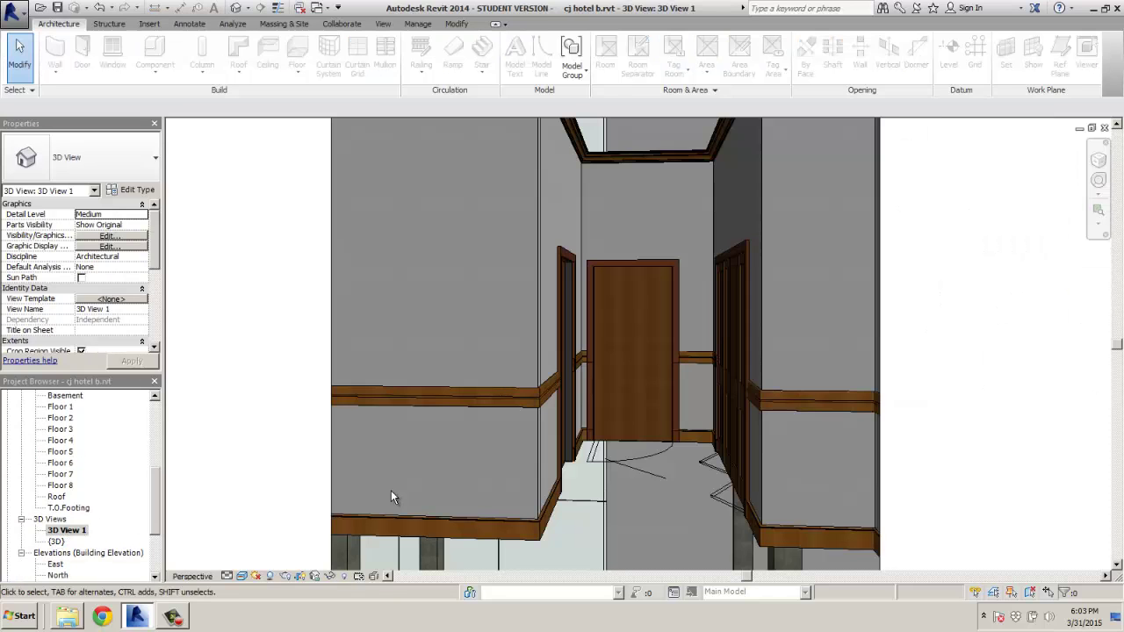
double_click(57, 541)
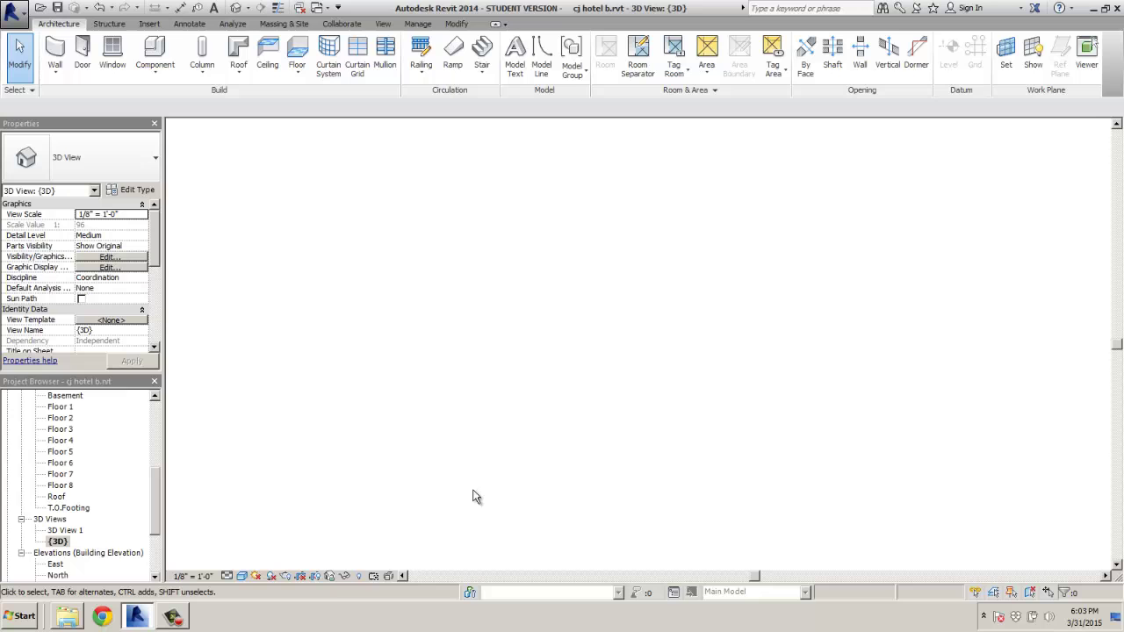
middle_click_drag(519, 451, 572, 351, "shift")
scroll(572, 351, "down", 2)
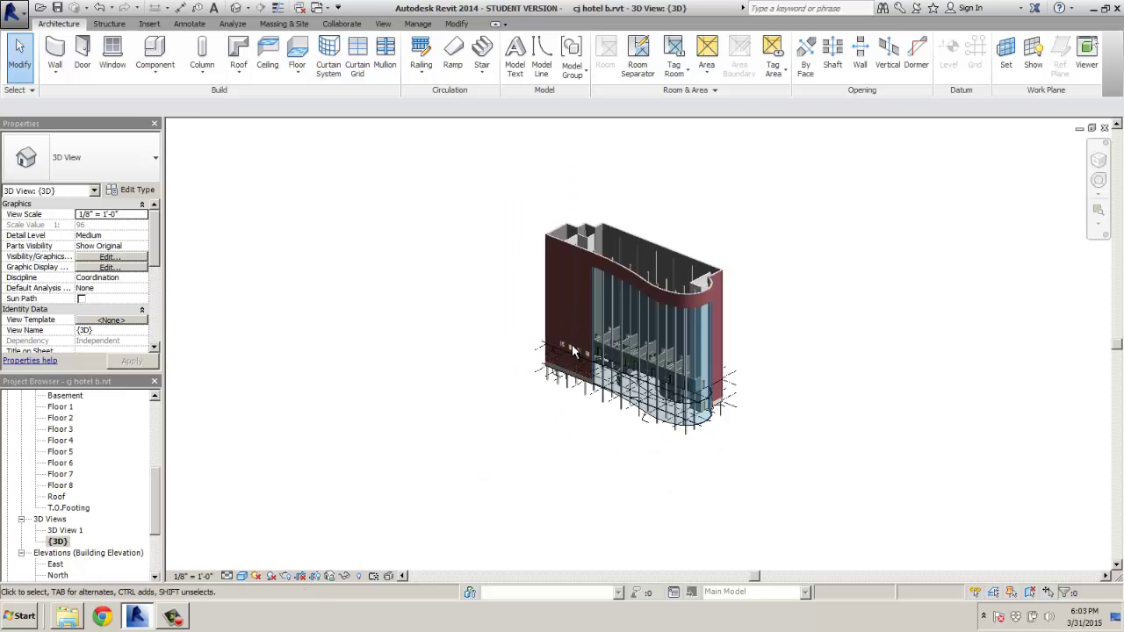
scroll(572, 351, "down", 1)
scroll(572, 351, "up", 8)
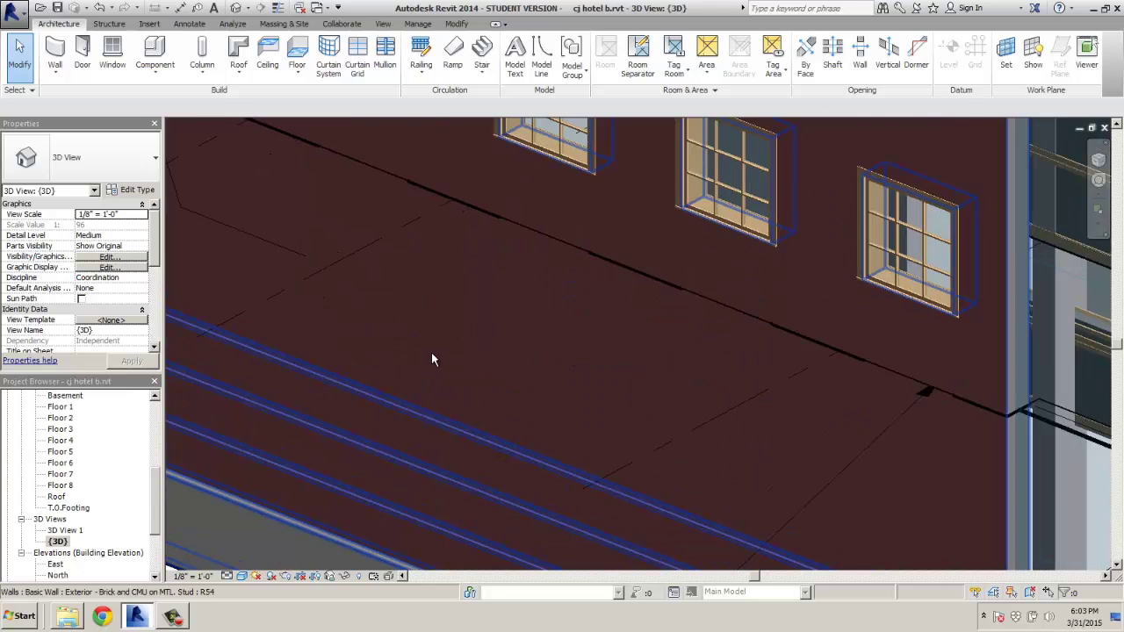
scroll(431, 360, "down", 3)
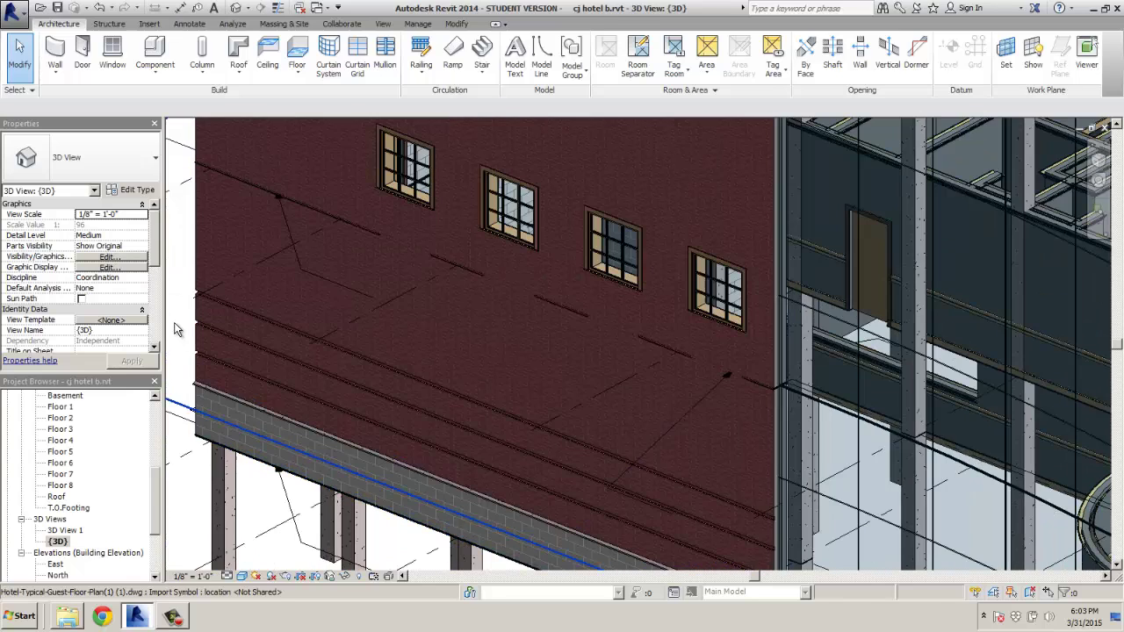
left_click(179, 321)
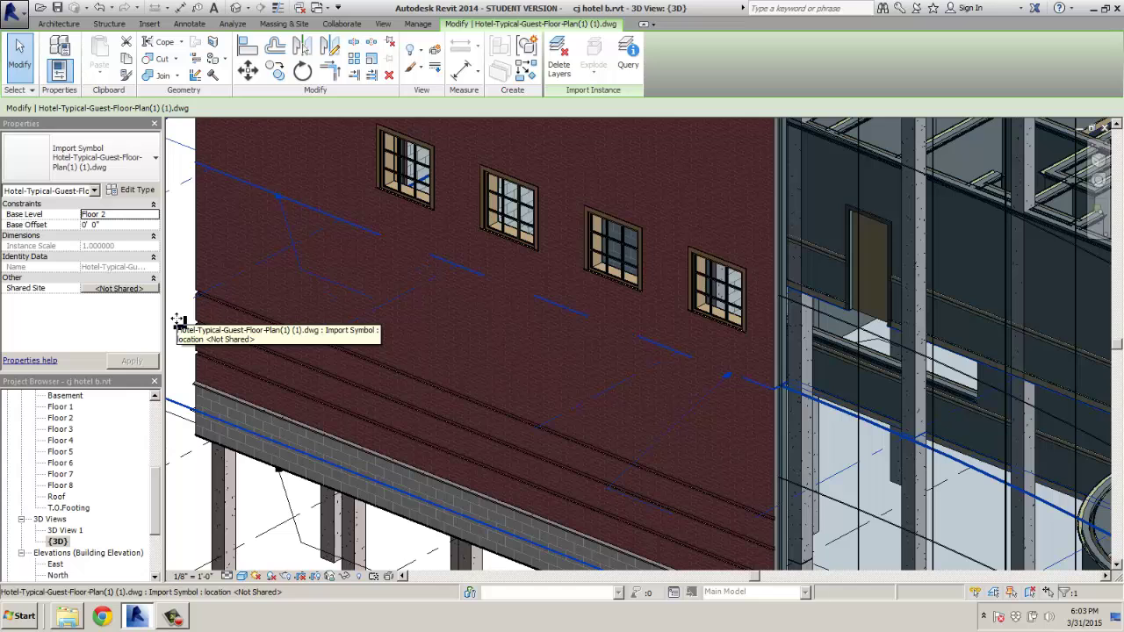
scroll(361, 382, "down", 3)
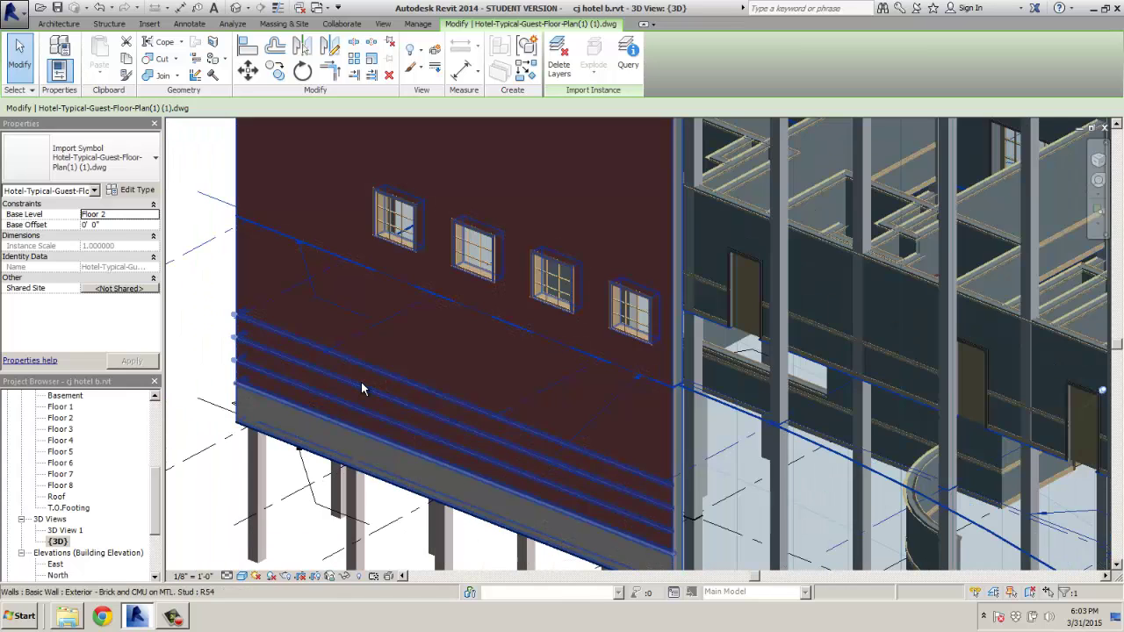
scroll(361, 382, "up", 2)
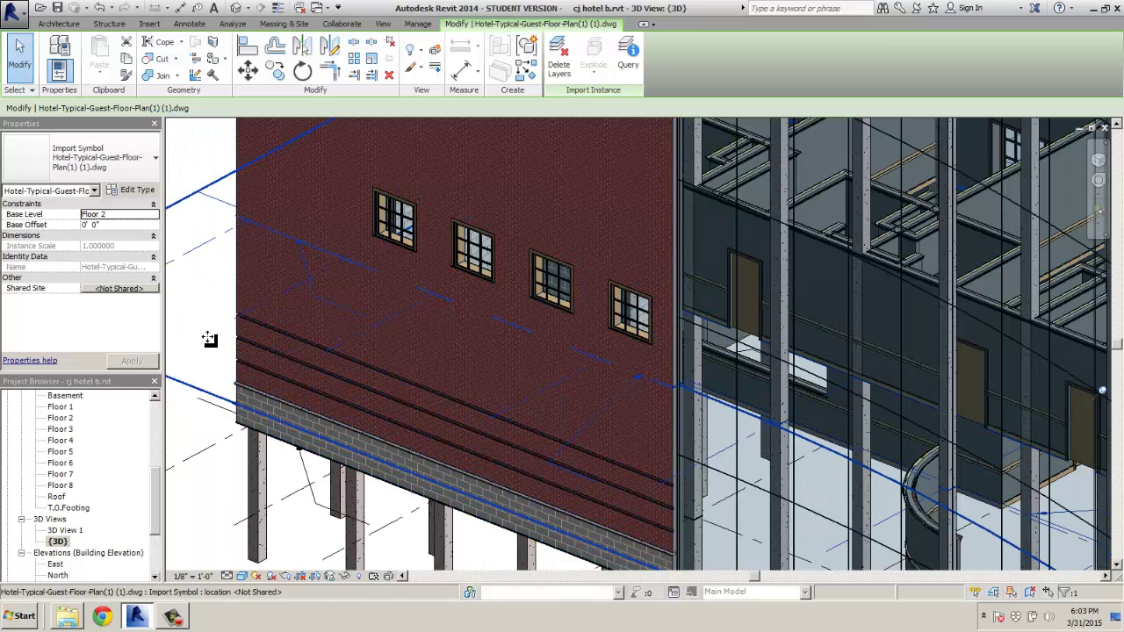
scroll(209, 339, "up", 2)
scroll(220, 342, "down", 5)
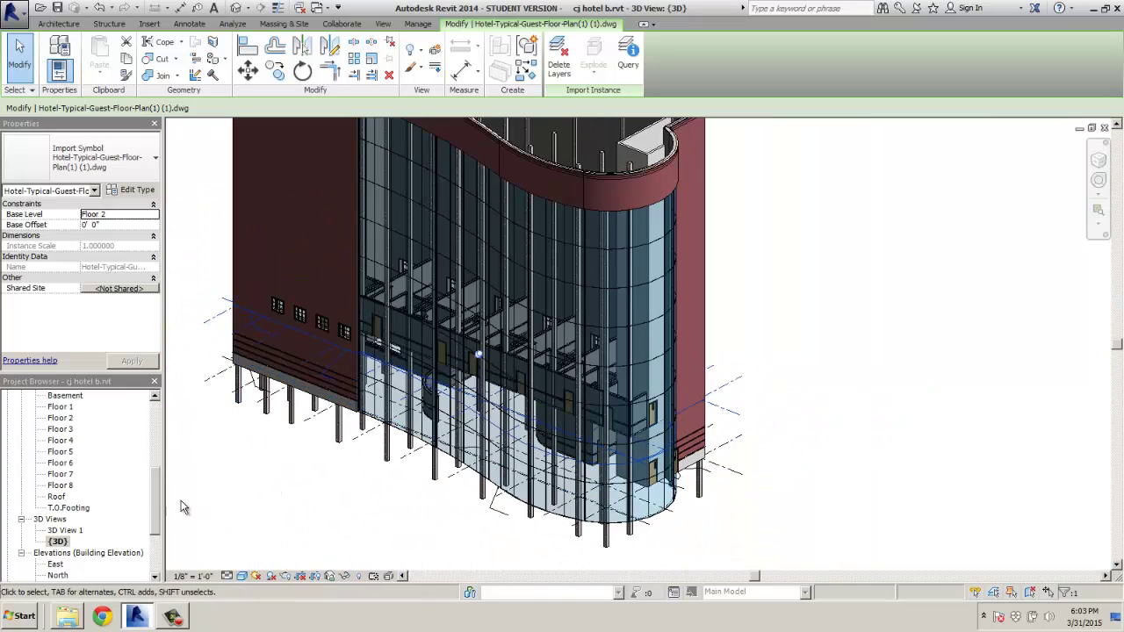
Step: Return to the Floor 2 floor plan
double_click(60, 419)
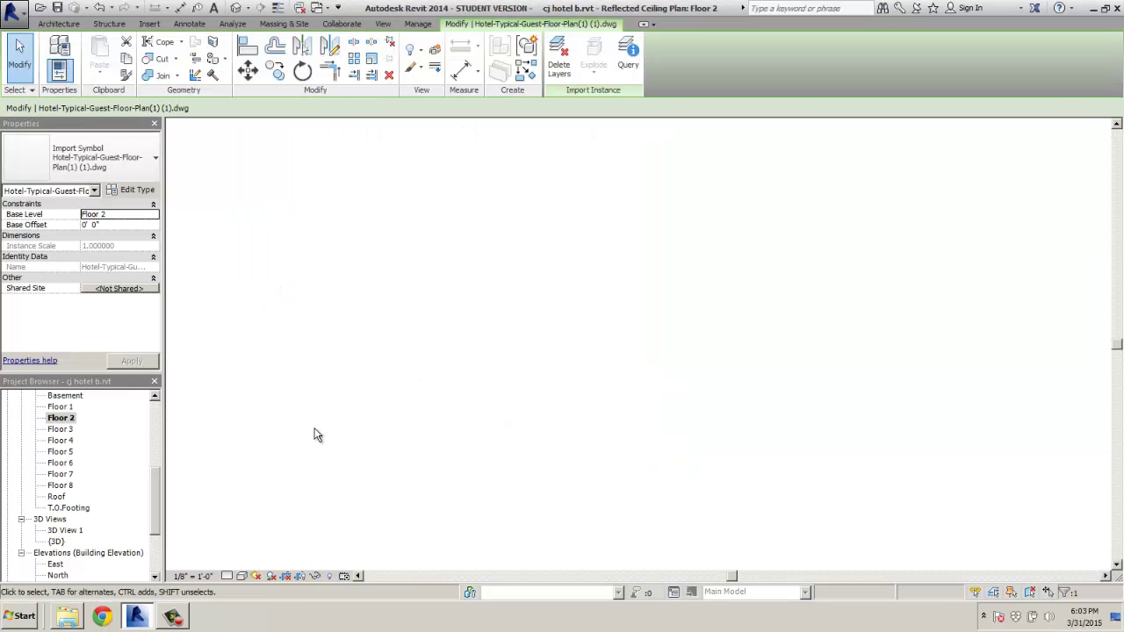
left_click_drag(153, 488, 159, 419)
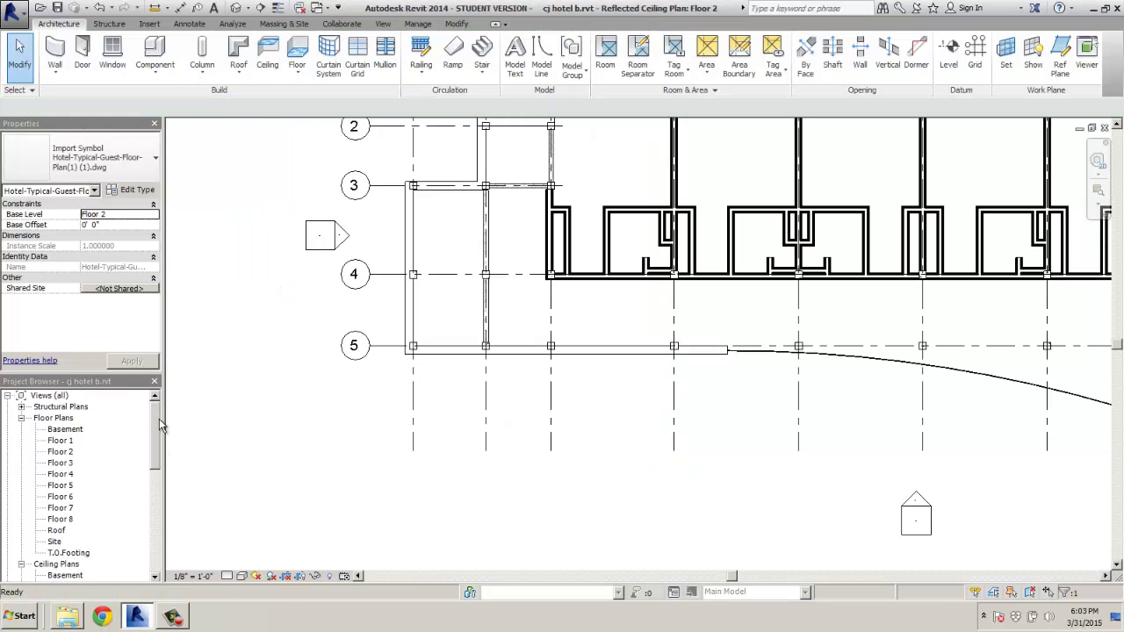
double_click(59, 452)
middle_click_drag(384, 376, 354, 484)
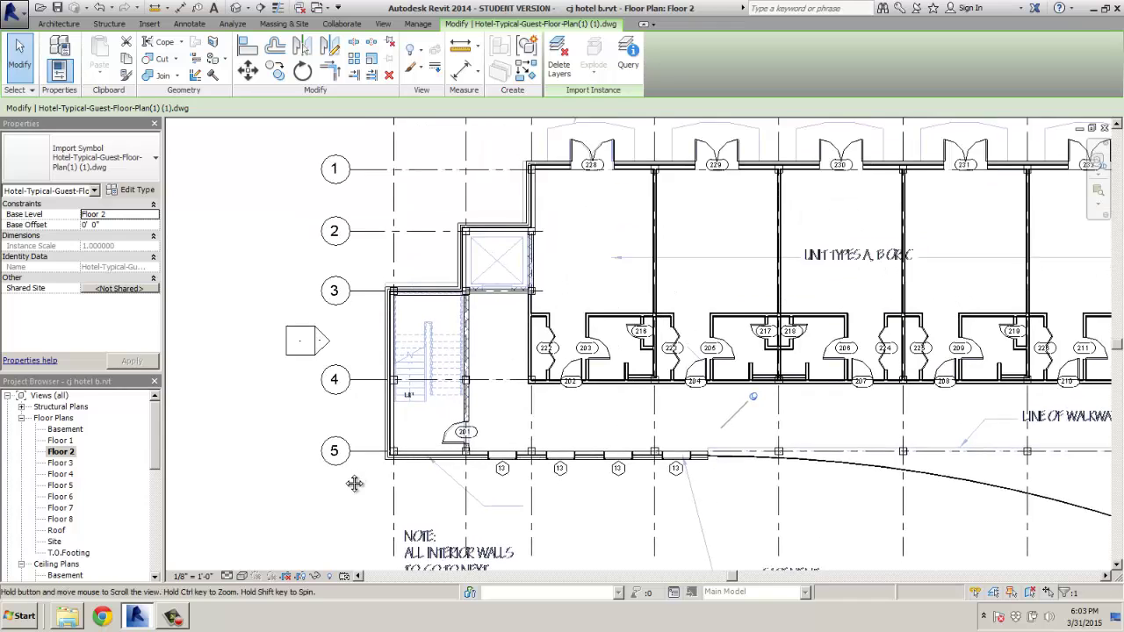
Step: Browse the US Imperial Doors family folder for an elevator door to use in the shaft wall on grid 3
scroll(496, 303, "up", 5)
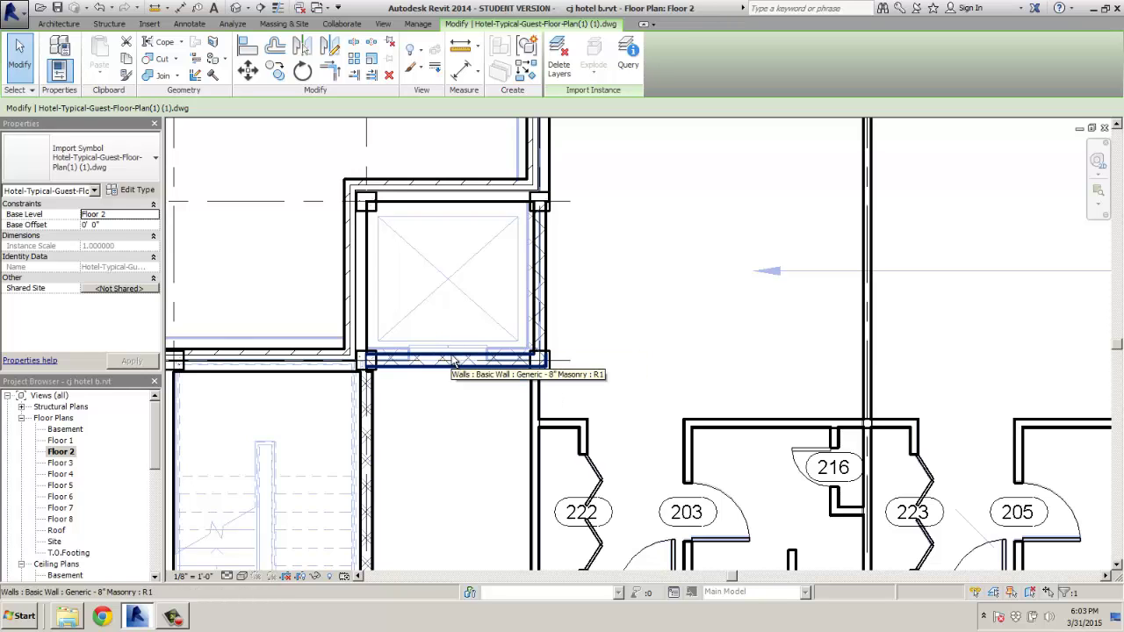
left_click(58, 24)
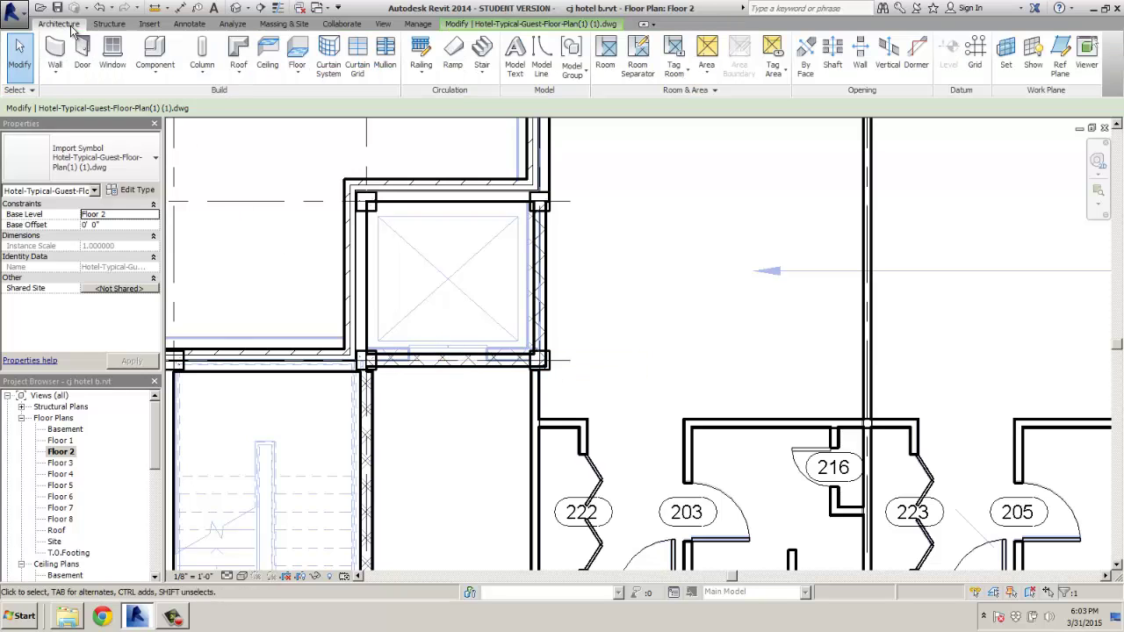
left_click(80, 56)
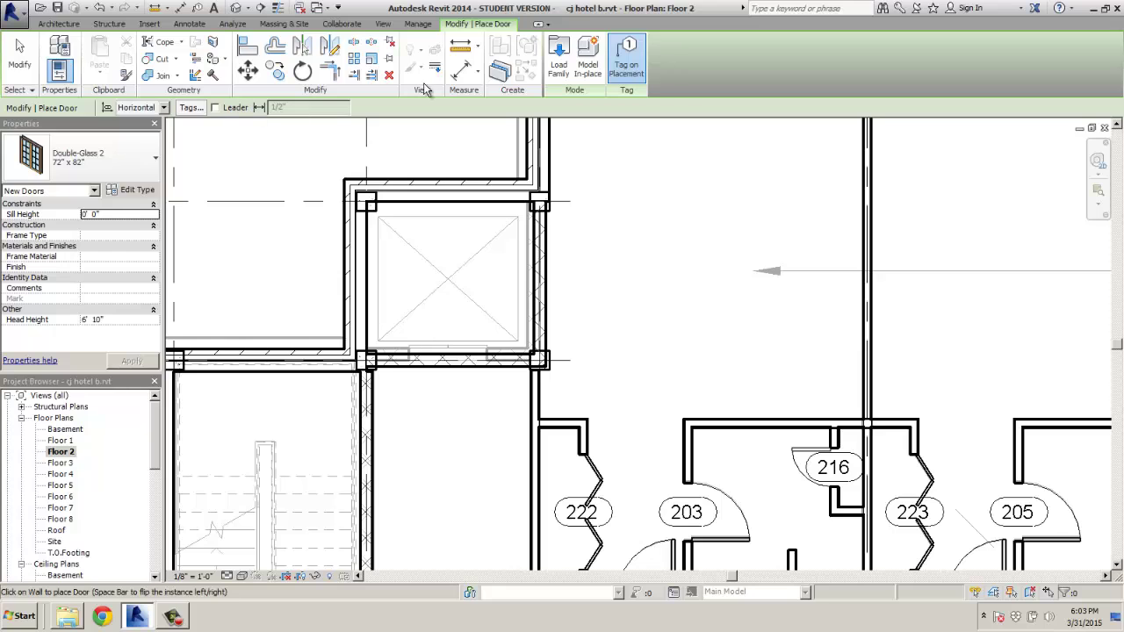
left_click(555, 72)
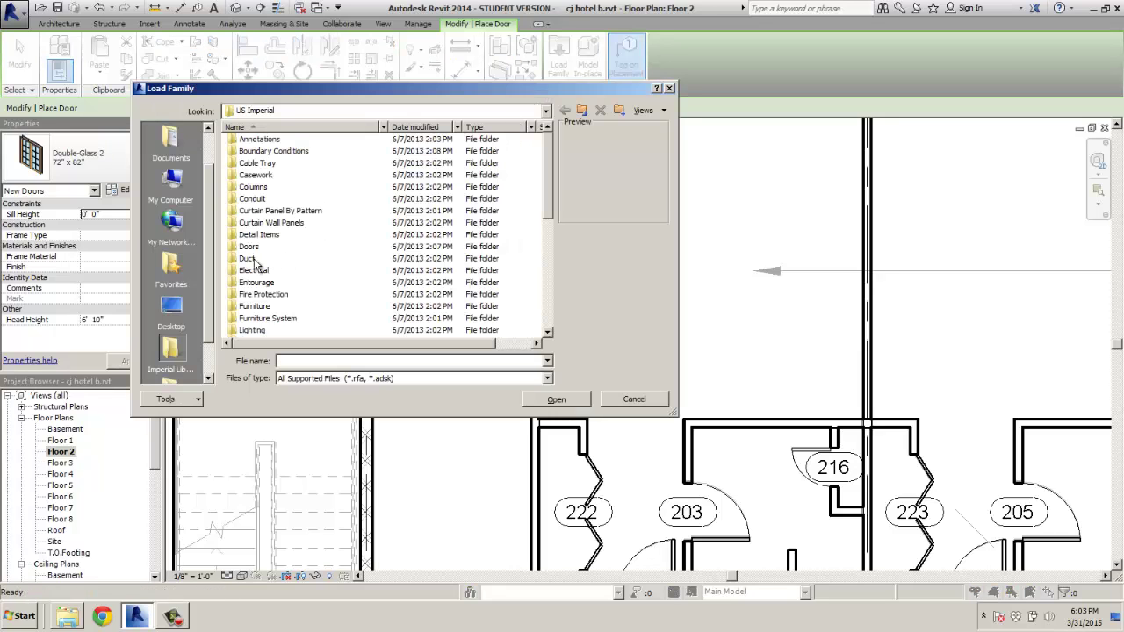
double_click(252, 249)
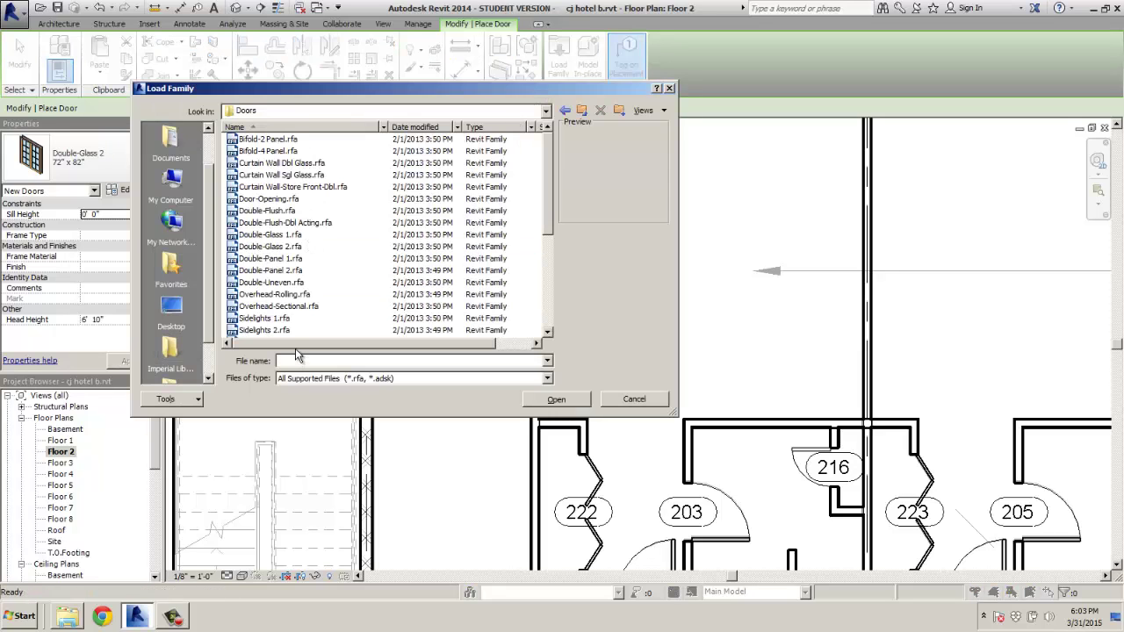
left_click(634, 399)
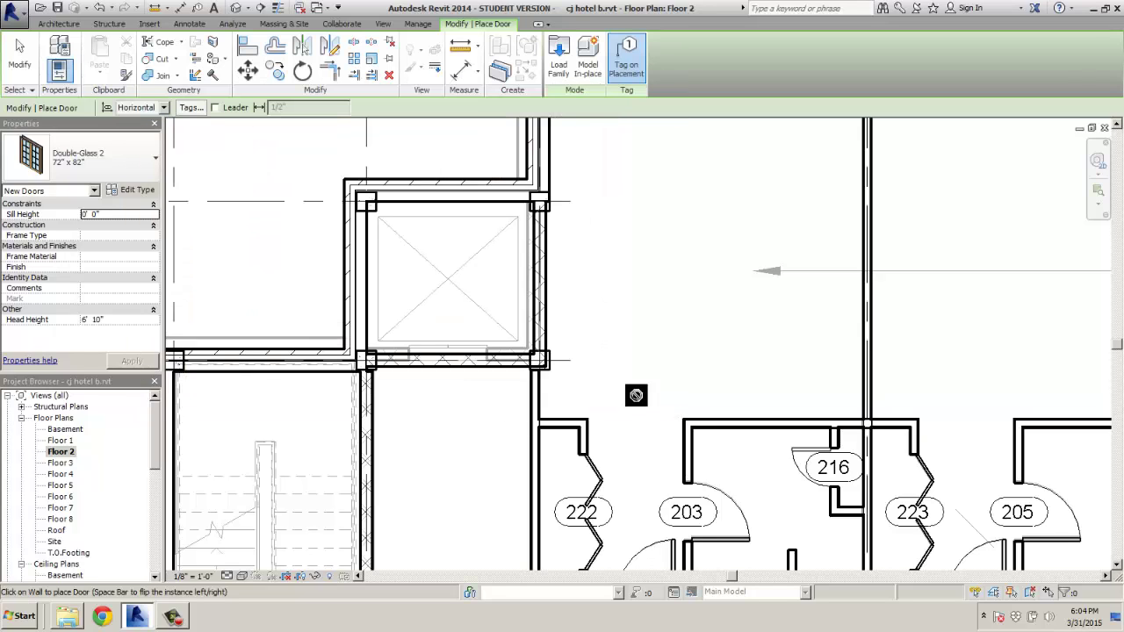
Step: Search the help for "elevator door" and close the help window
left_click(849, 9)
type("elevator door")
key("Return")
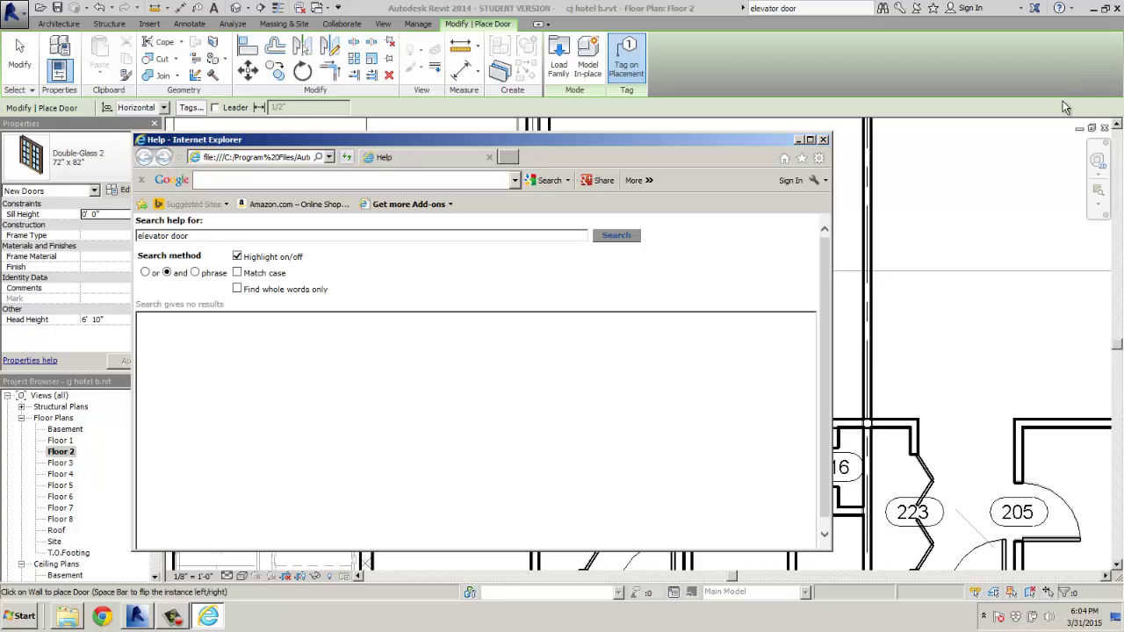
left_click(823, 140)
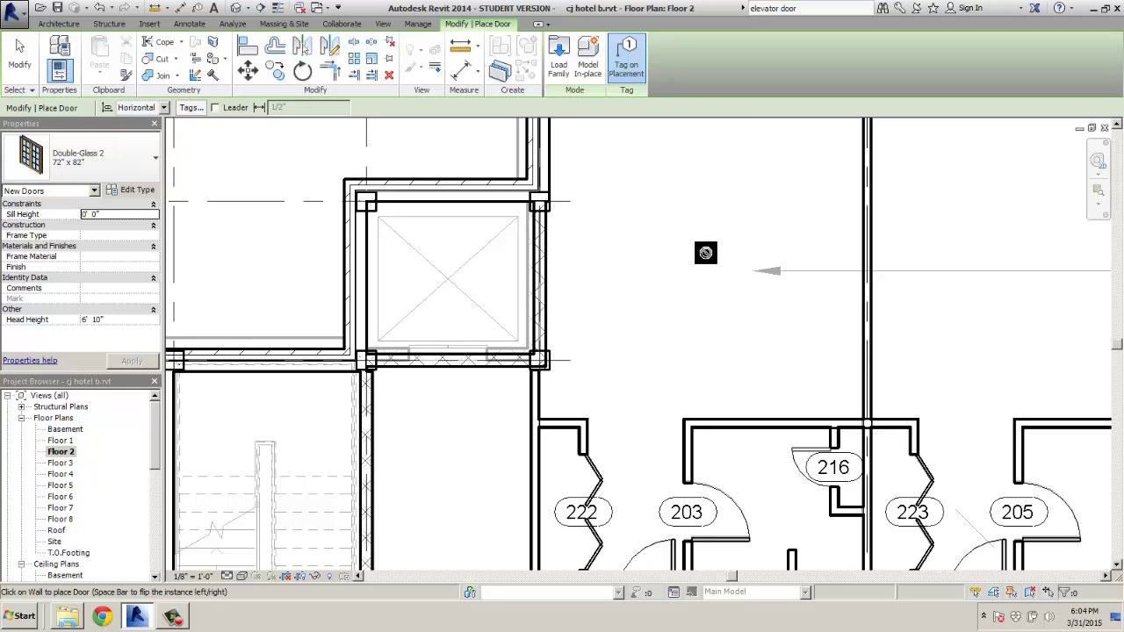
Step: Review the doors and windows across the Floor 2 plan, from the elevator shaft to the far stair and the grid 5 wall
scroll(705, 253, "down", 4)
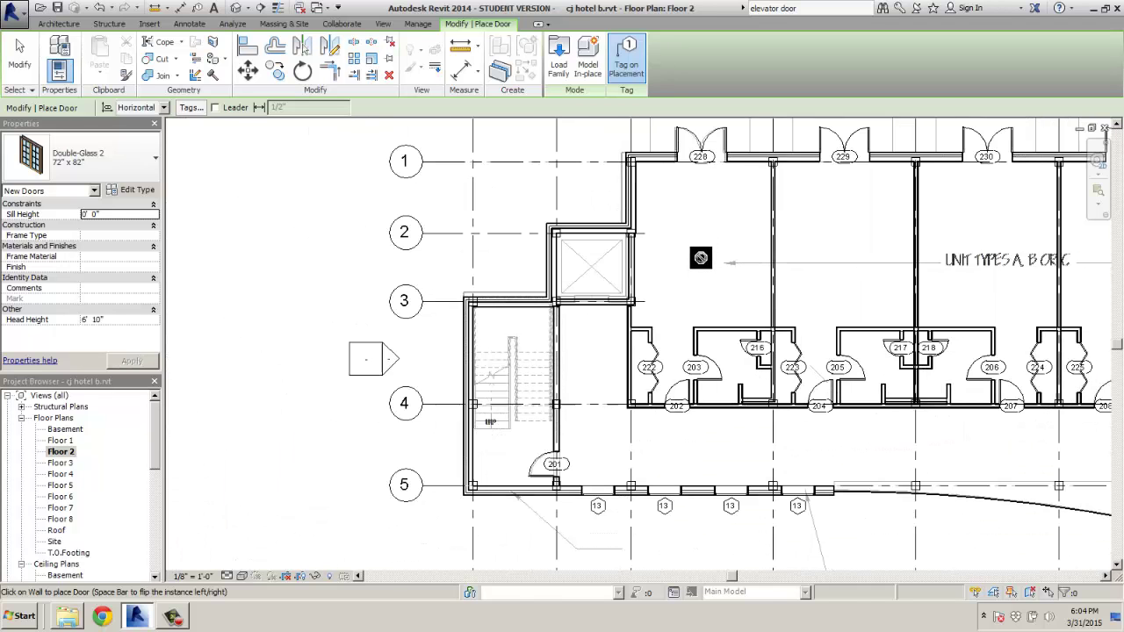
middle_click_drag(720, 246, 521, 250)
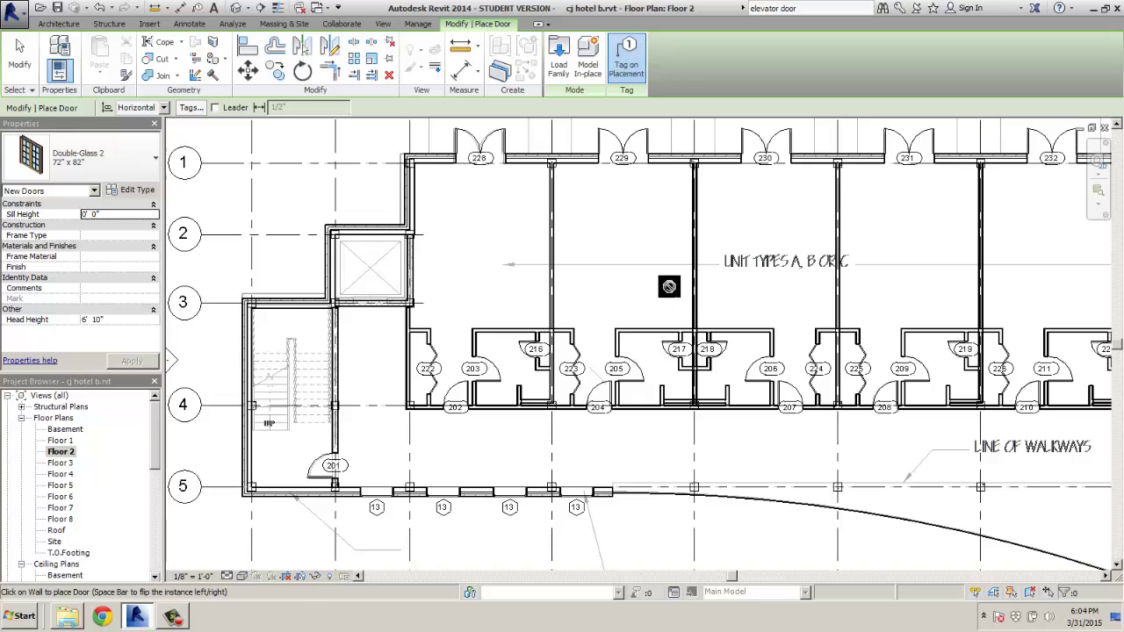
middle_click_drag(676, 294, 497, 250)
scroll(498, 250, "down", 3)
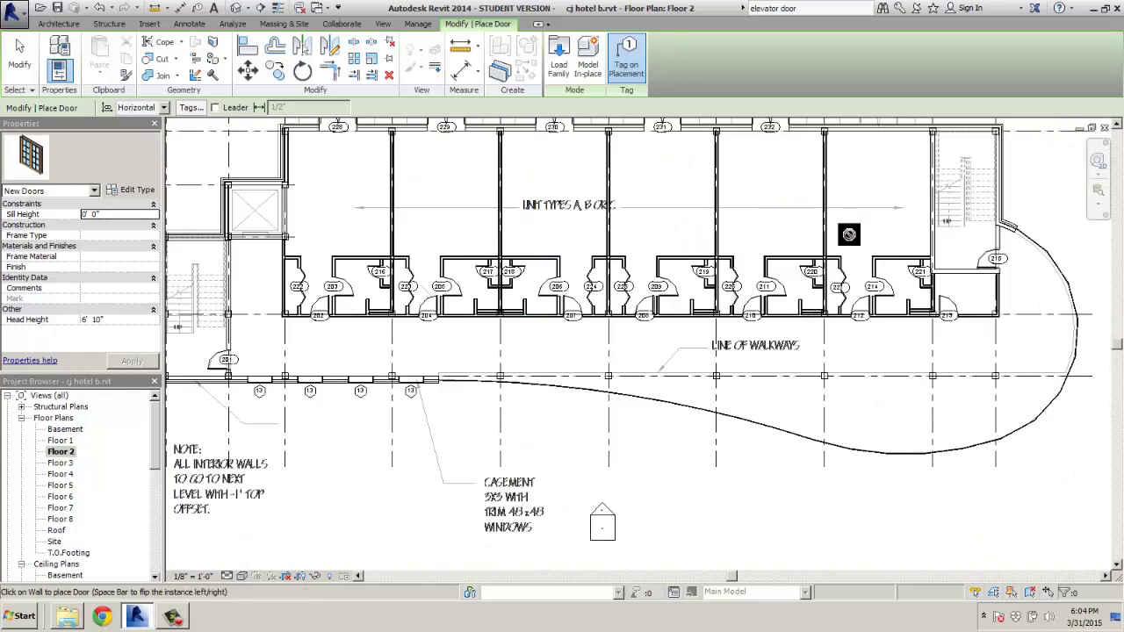
middle_click_drag(778, 233, 909, 293)
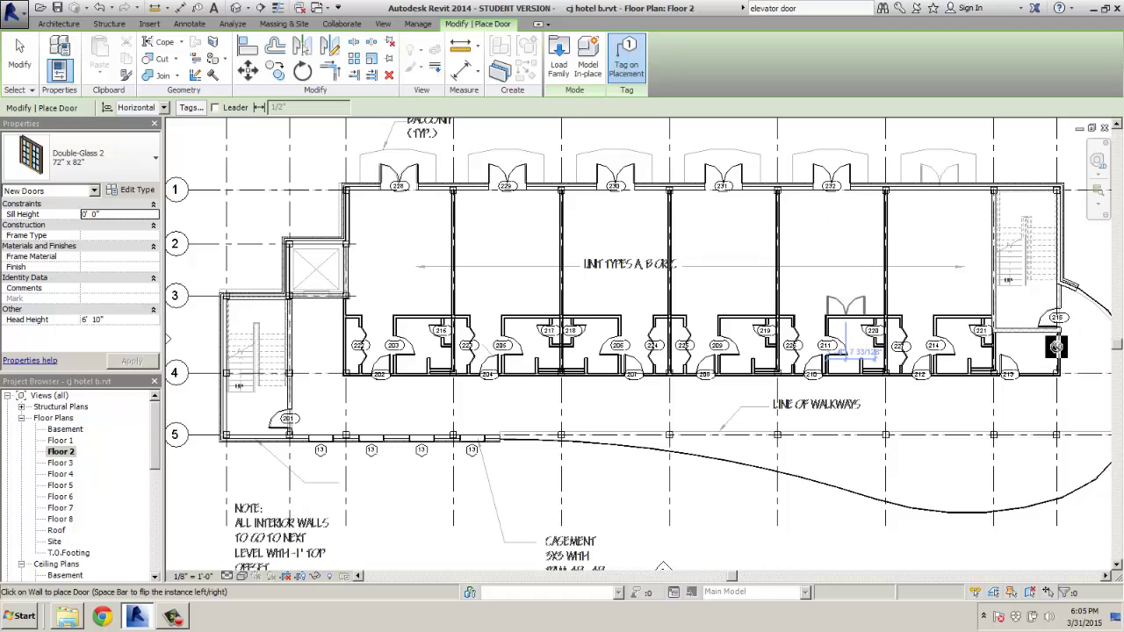
scroll(313, 459, "down", 2)
scroll(309, 459, "up", 6)
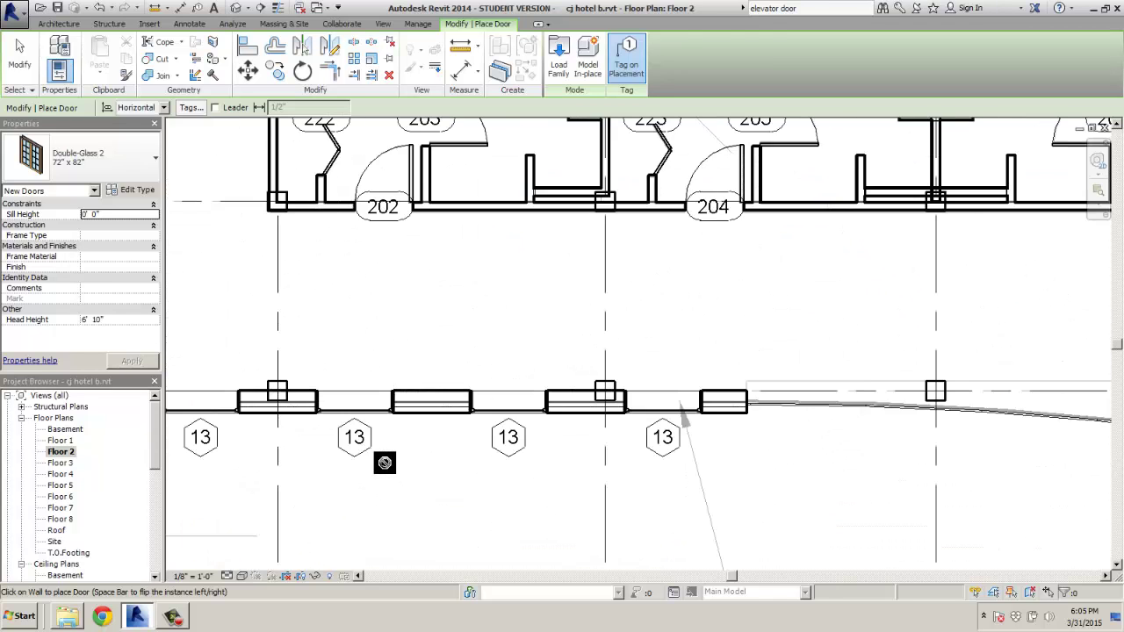
Step: Place an overall aligned dimension from grid A to grid J above the grid bubbles on the Floor 2 plan
middle_click_drag(422, 439, 690, 424)
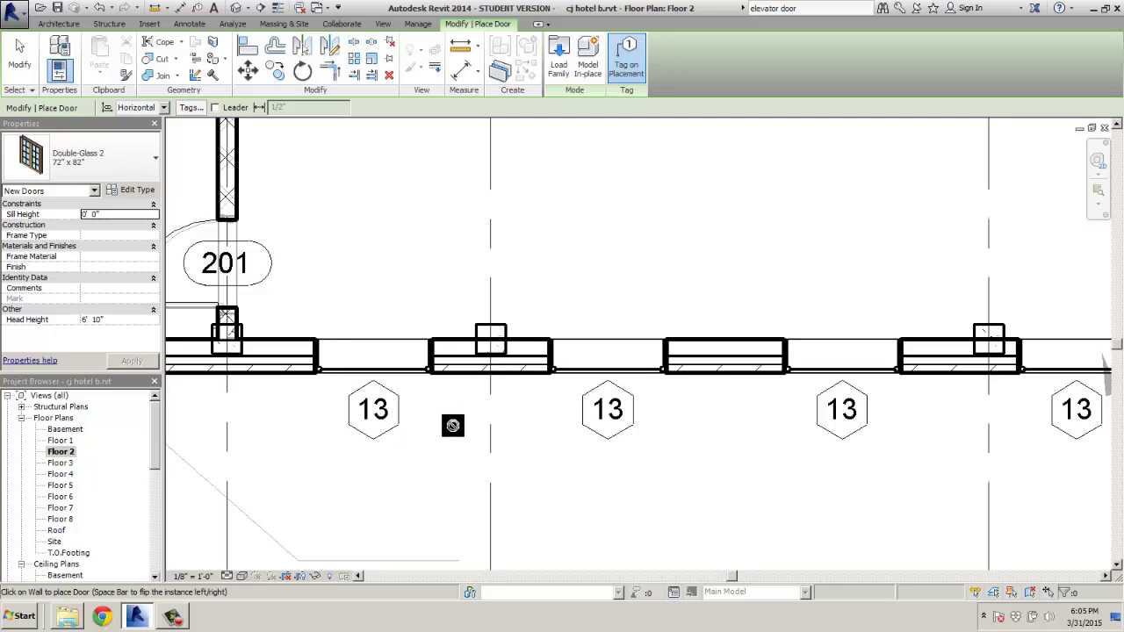
scroll(445, 421, "down", 5)
middle_click_drag(582, 463, 452, 518)
scroll(470, 505, "down", 3)
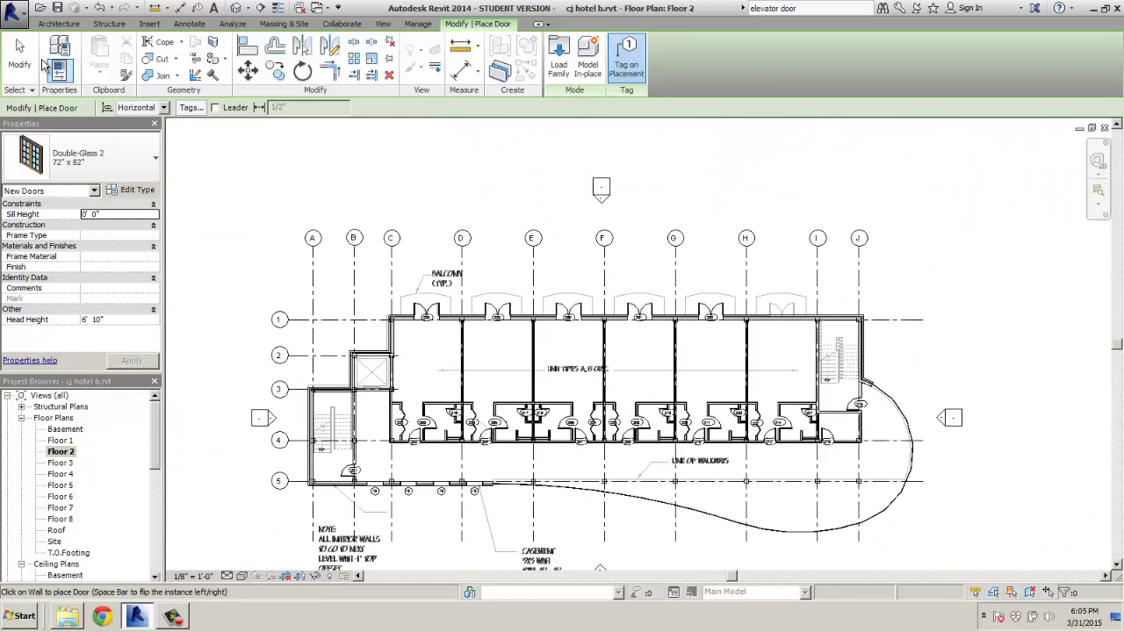
left_click(189, 24)
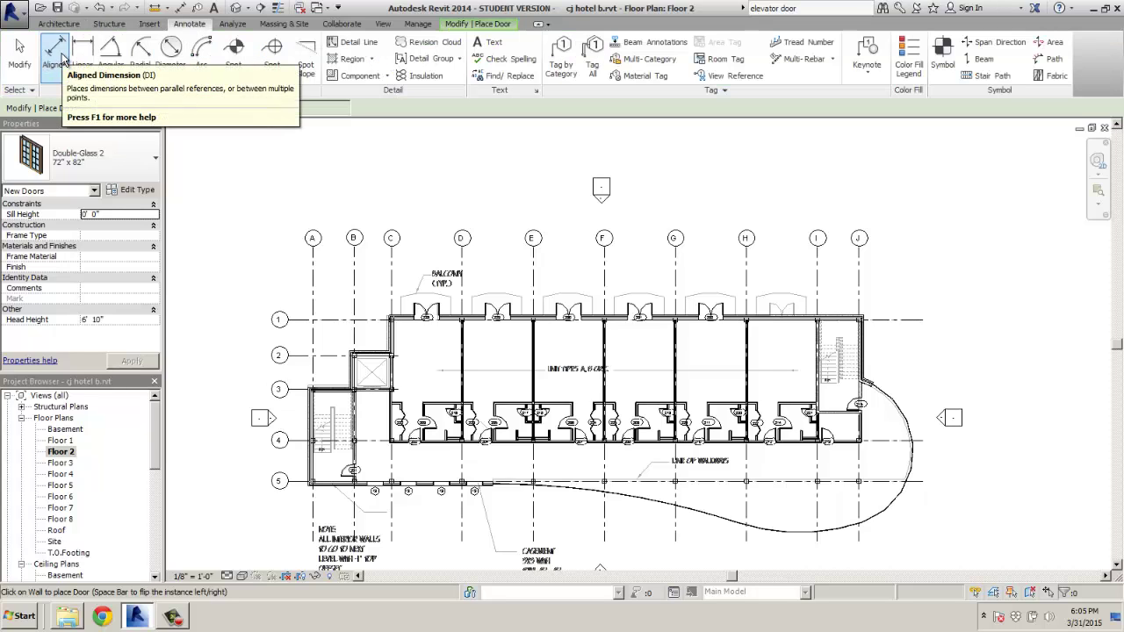
left_click(54, 51)
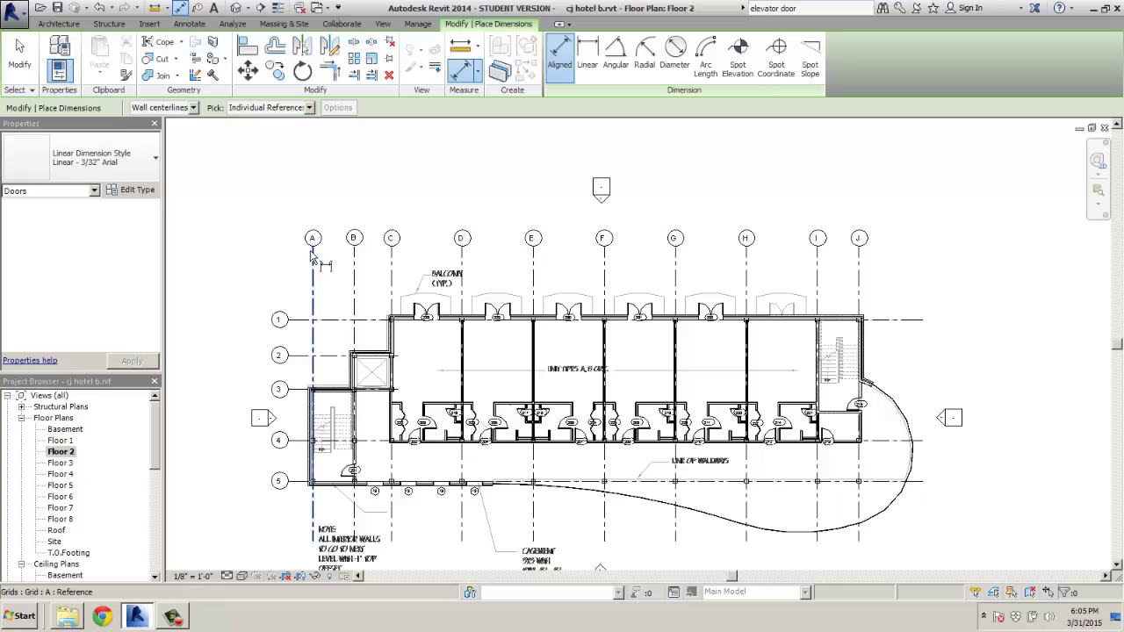
left_click(314, 256)
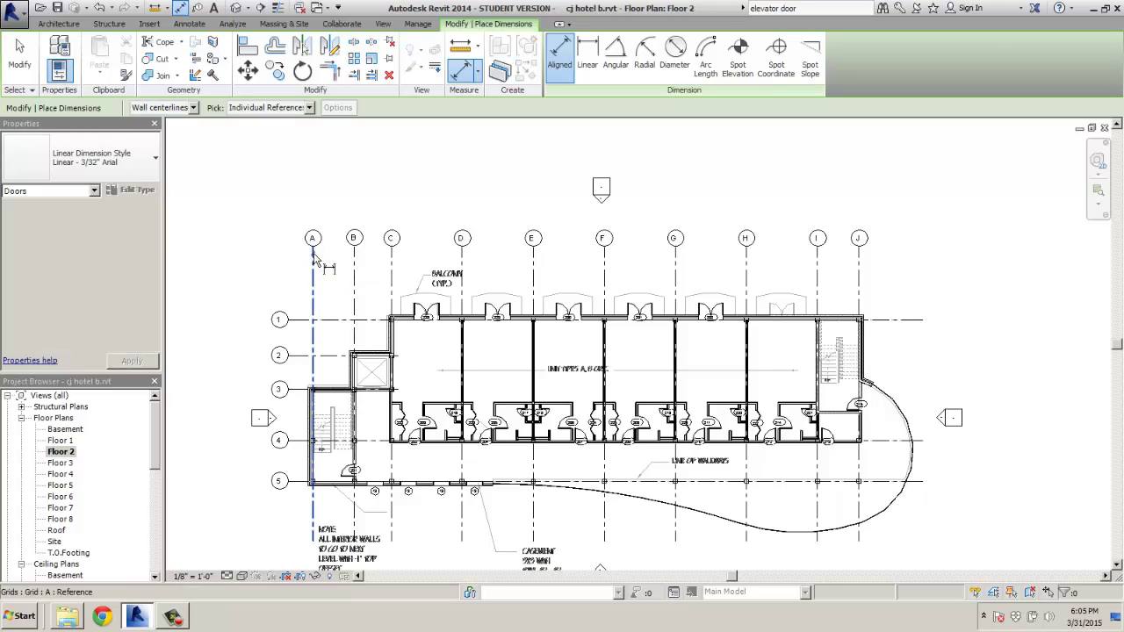
left_click(860, 263)
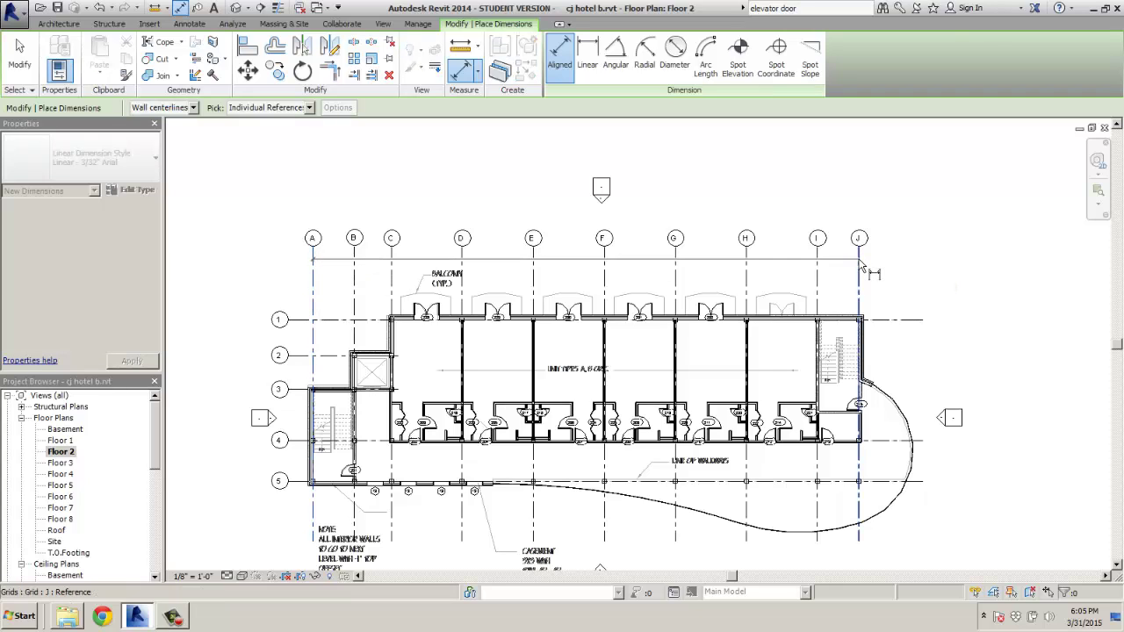
left_click(851, 216)
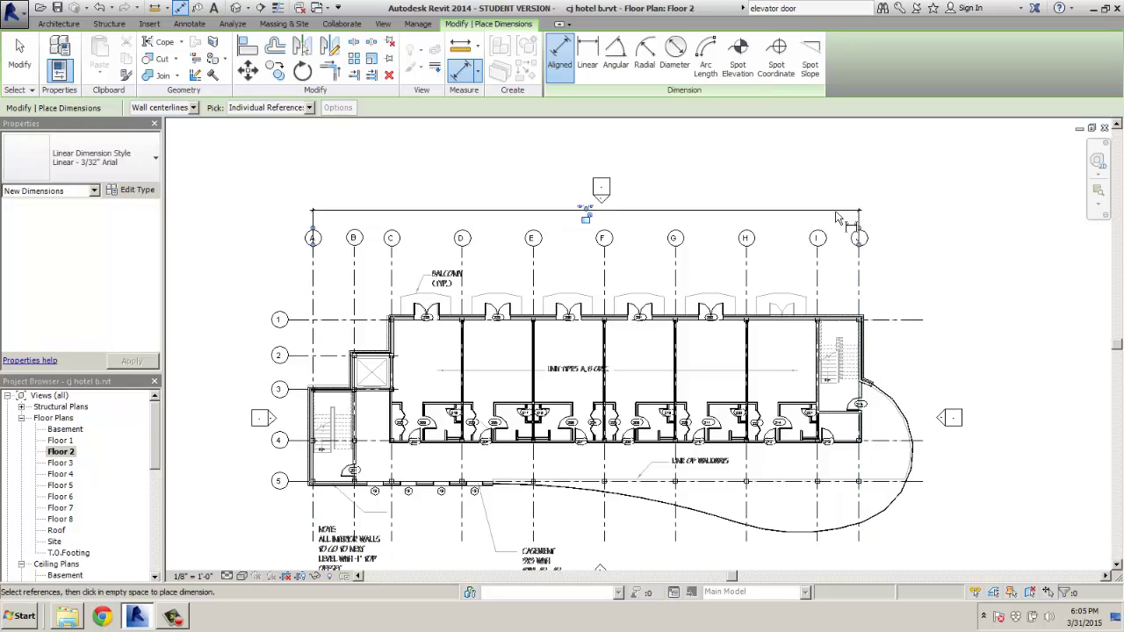
Step: Add a continuous aligned dimension string through every grid from A to J, placed just below the grid bubbles
left_click(314, 273)
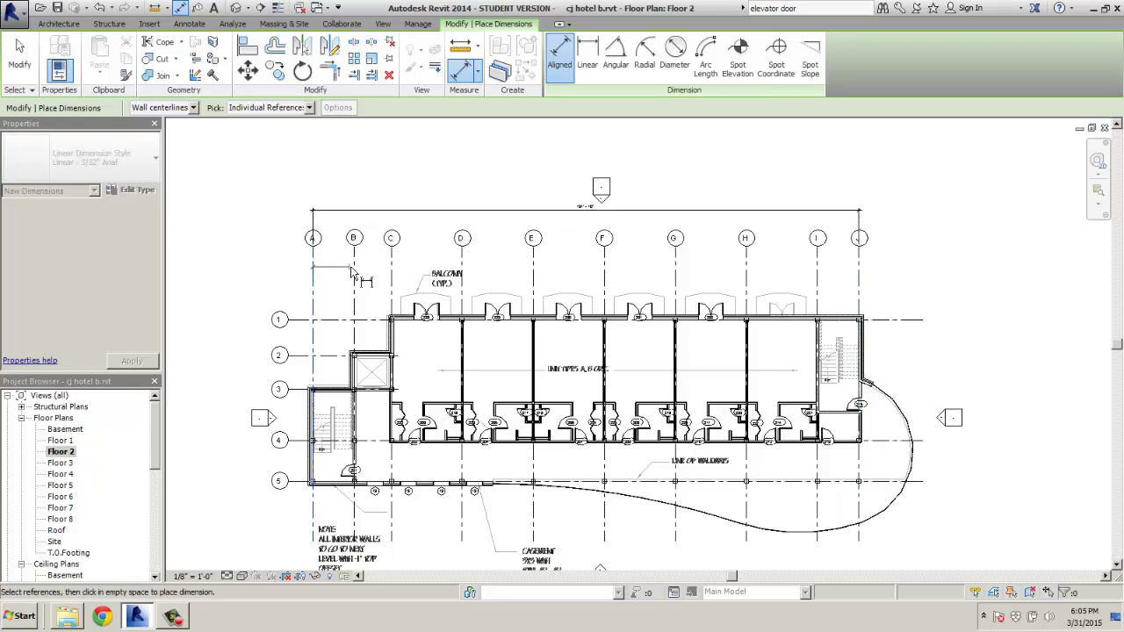
left_click(392, 273)
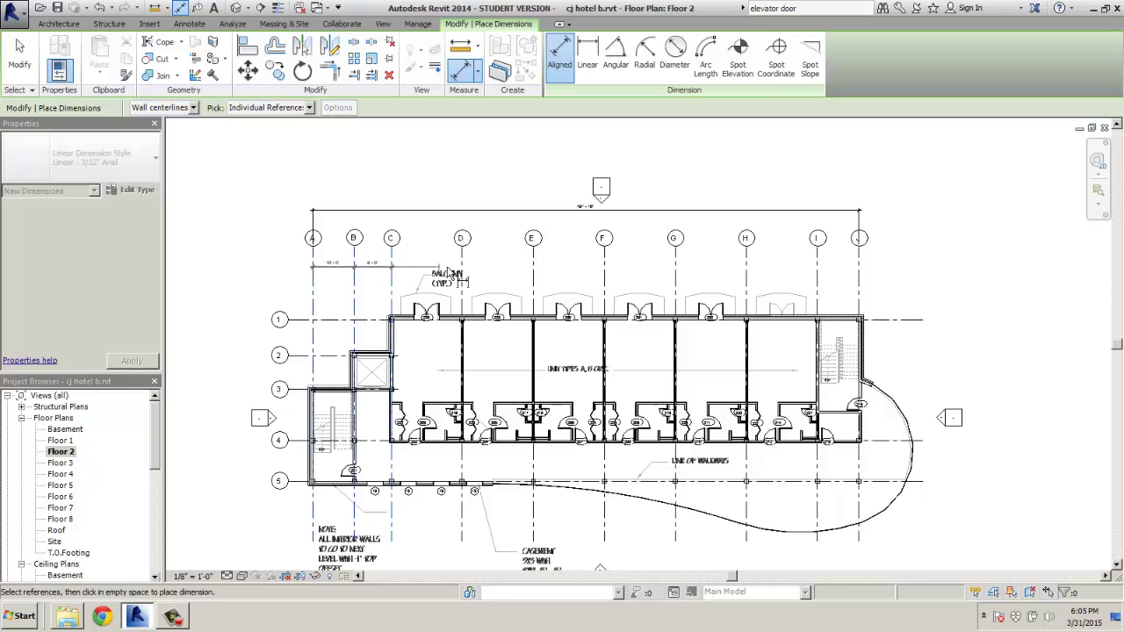
left_click(462, 273)
left_click(533, 273)
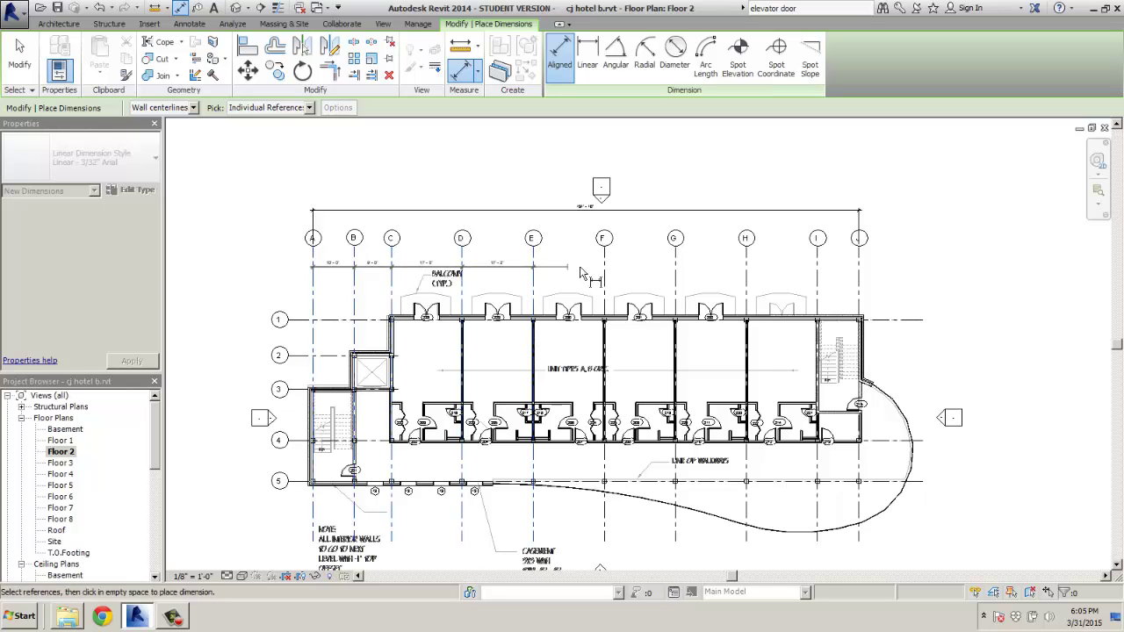
left_click(605, 274)
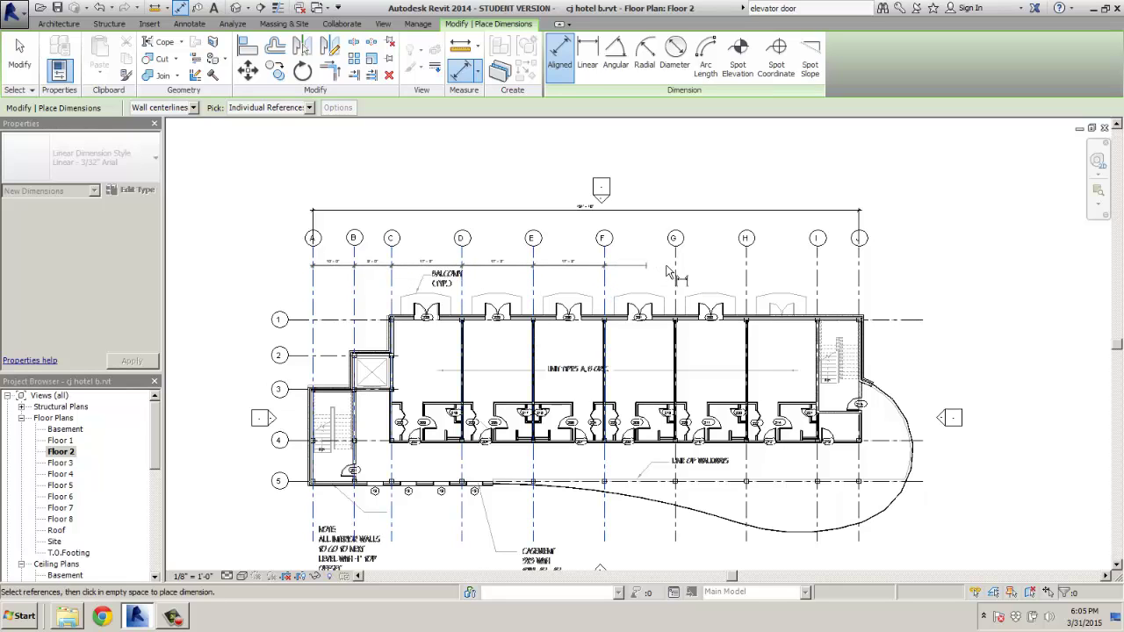
left_click(675, 273)
left_click(747, 272)
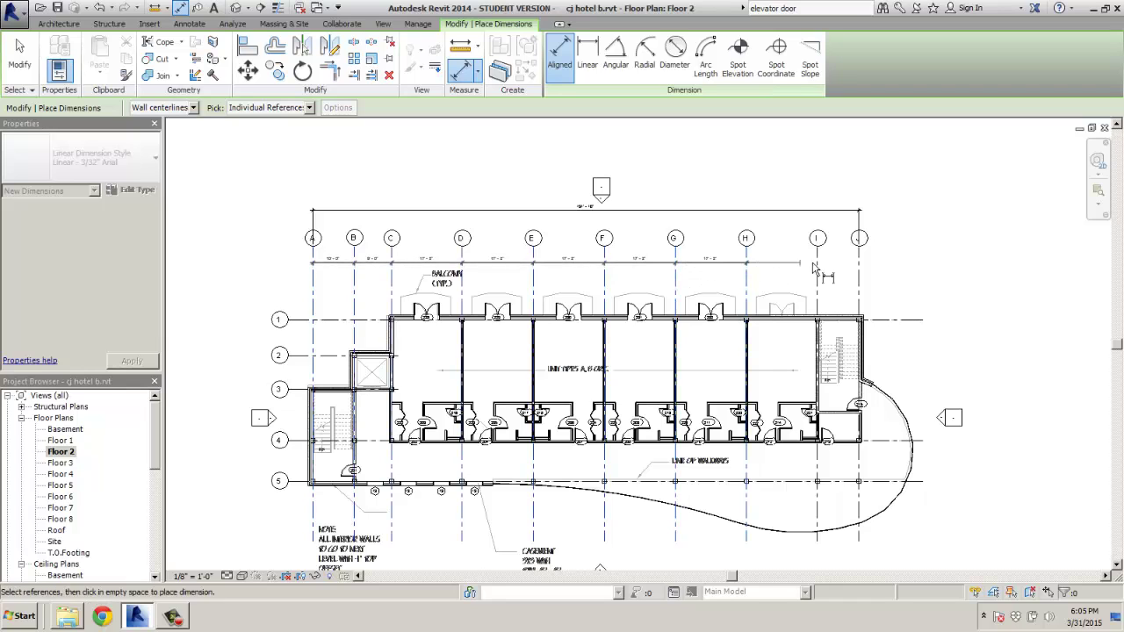
left_click(817, 272)
left_click(857, 268)
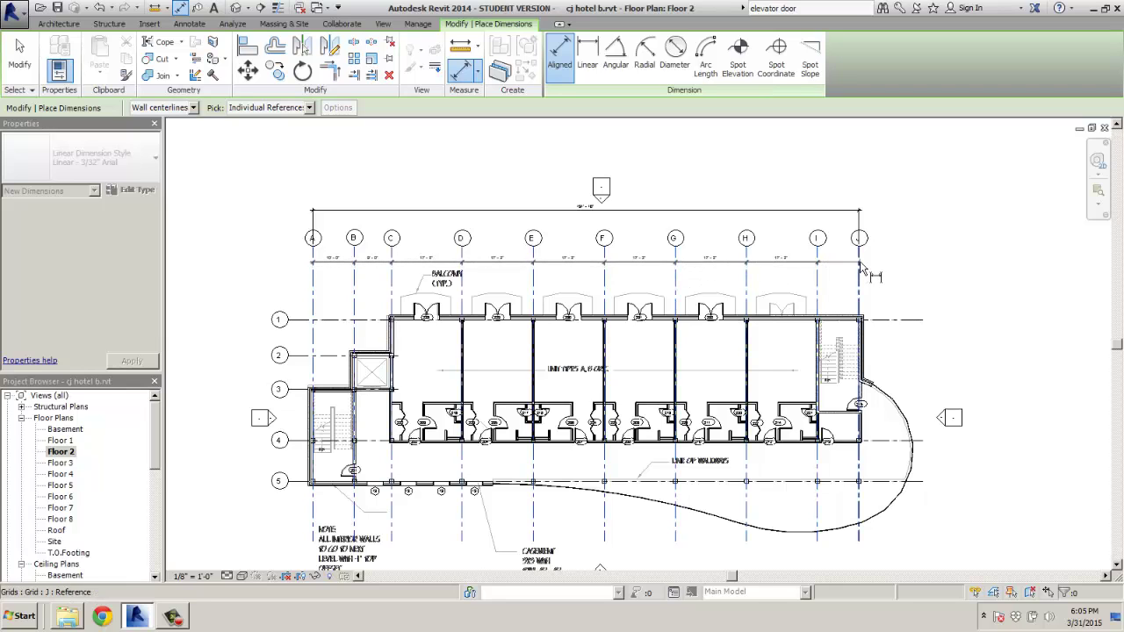
left_click(865, 269)
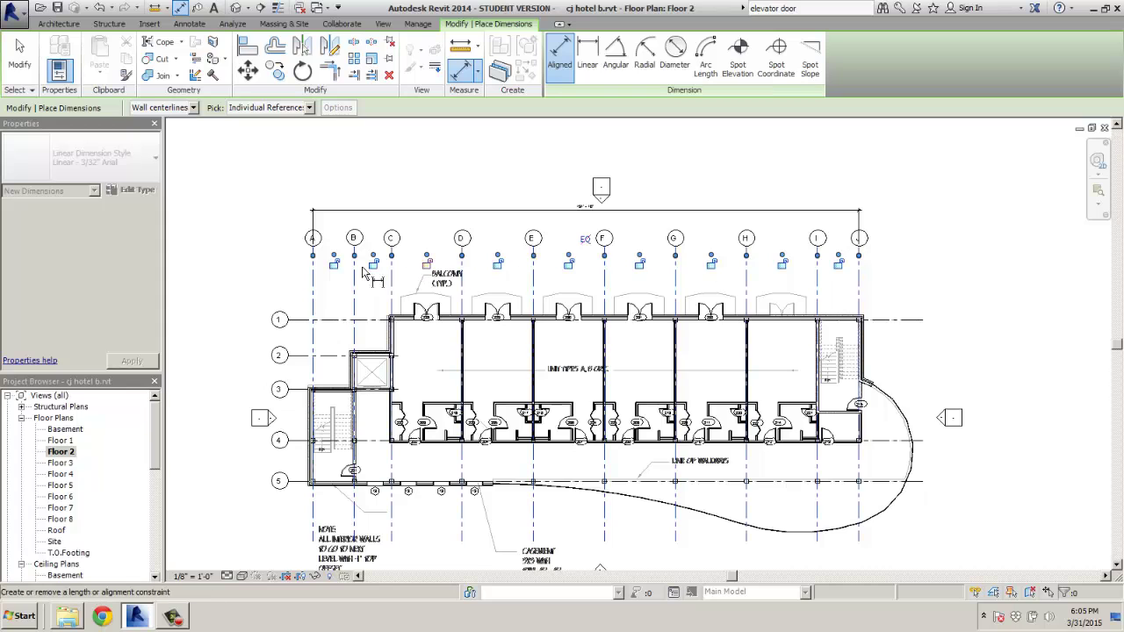
left_click(230, 273)
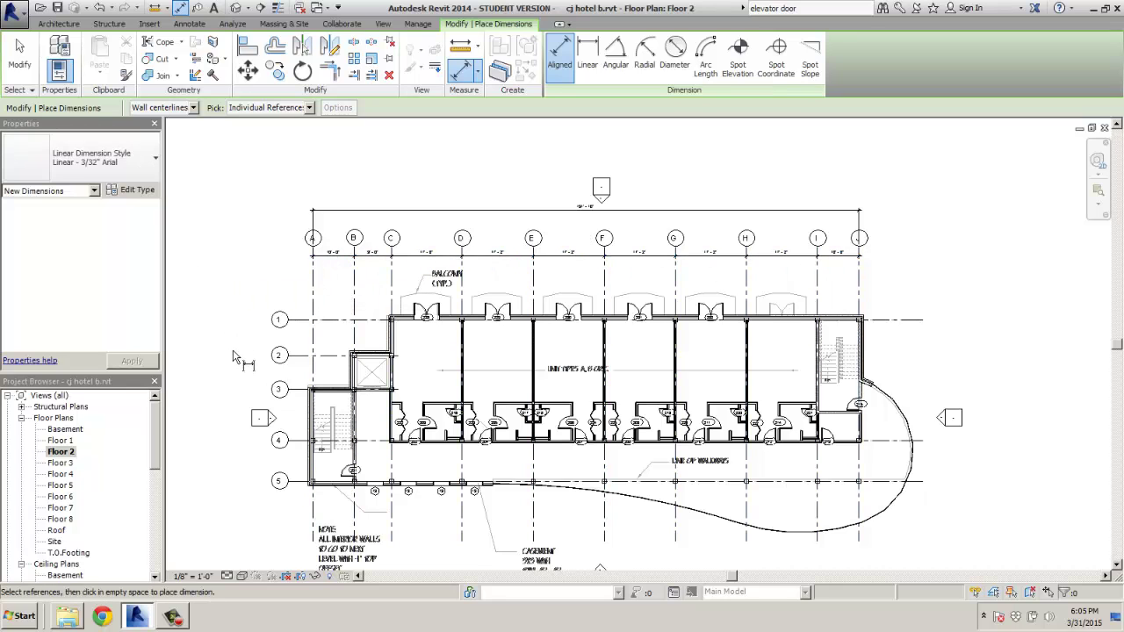
Step: Add a continuous vertical dimension string through grids 5, 4, 3, 2 and 1, between the grid bubbles and the building
scroll(251, 406, "up", 5)
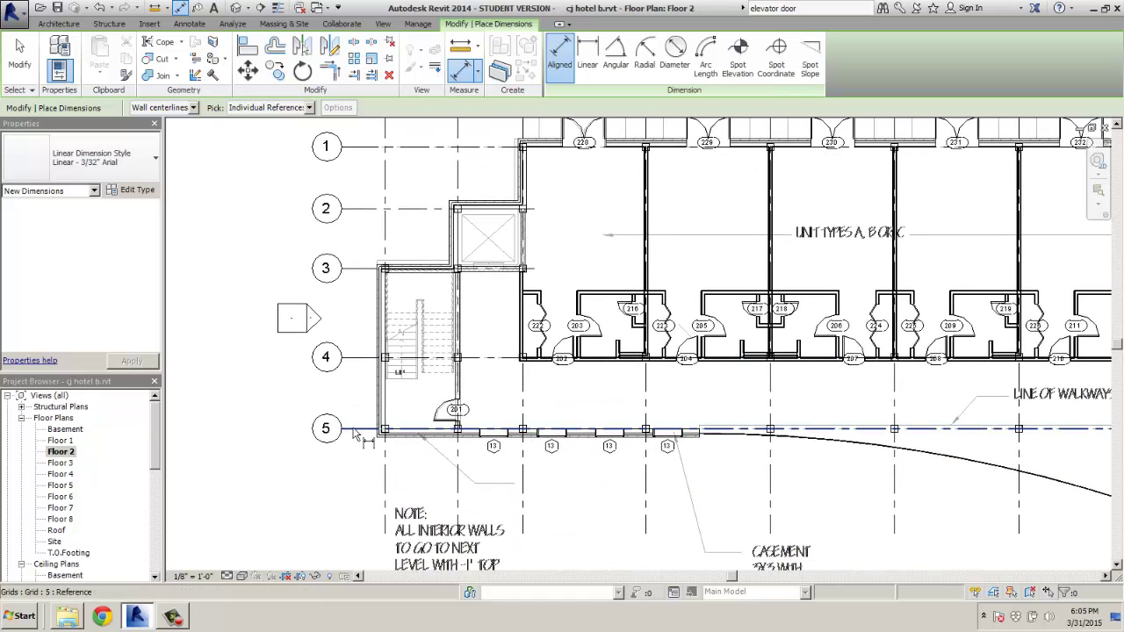
left_click(354, 431)
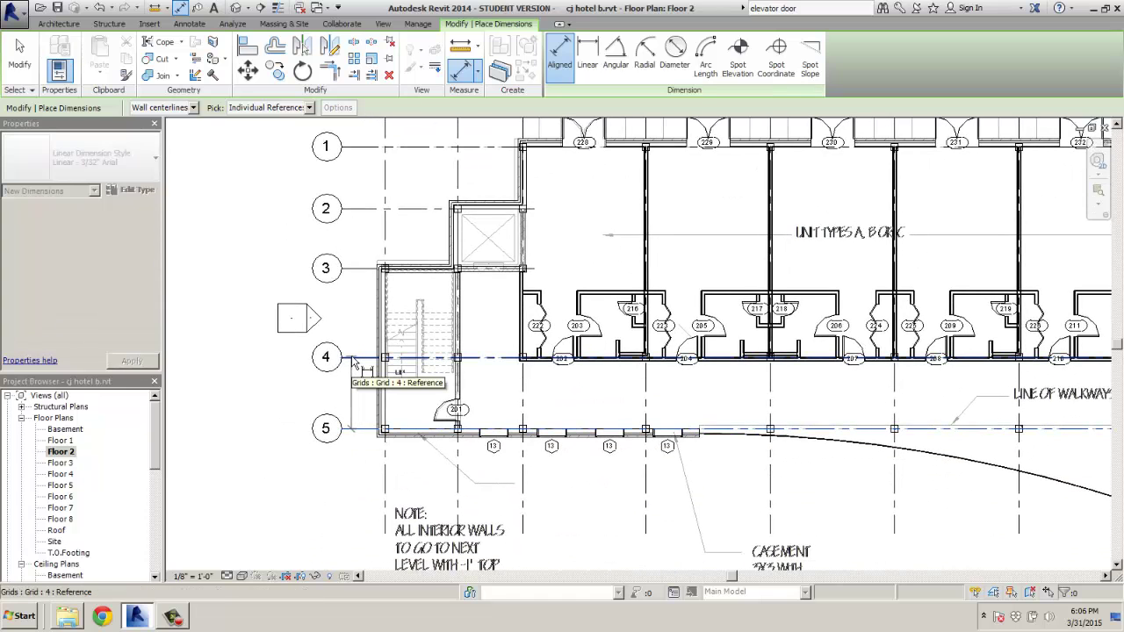
left_click(354, 360)
left_click(355, 274)
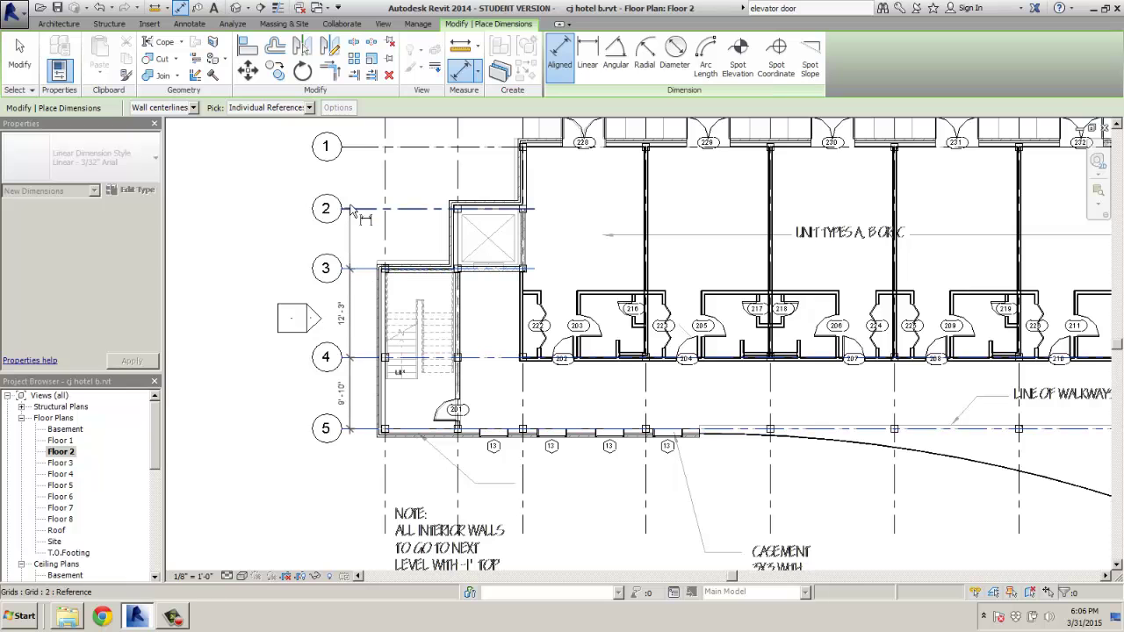
left_click(351, 215)
middle_click_drag(360, 206, 373, 272)
left_click(363, 225)
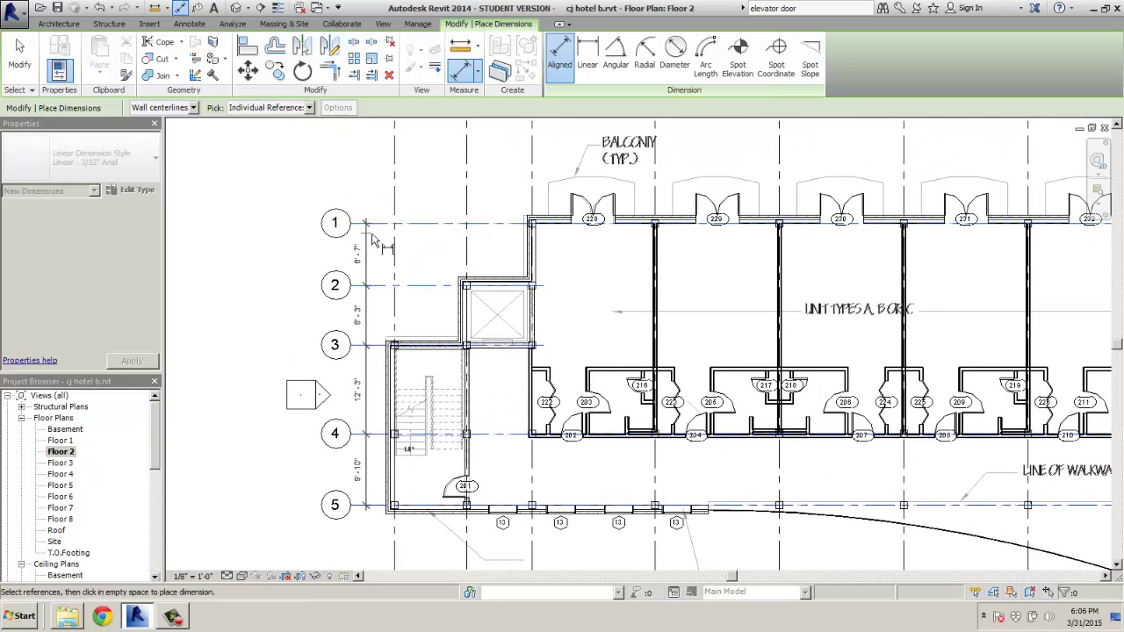
left_click(362, 181)
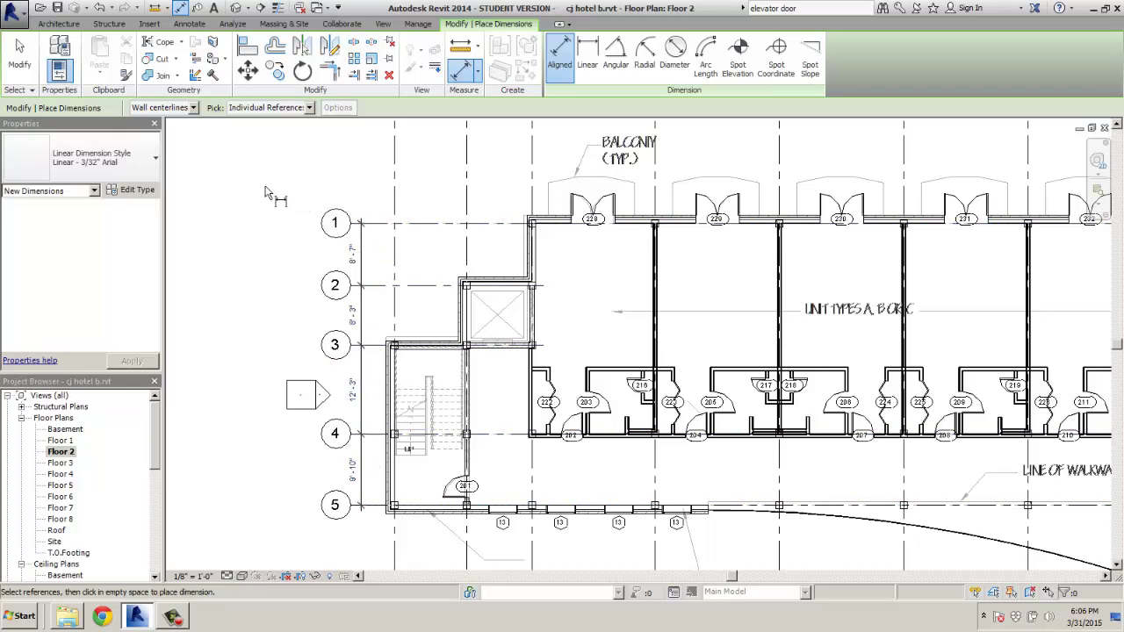
Step: Place an overall vertical dimension from grid 5 to grid 1, outside the grid bubbles
left_click(368, 507)
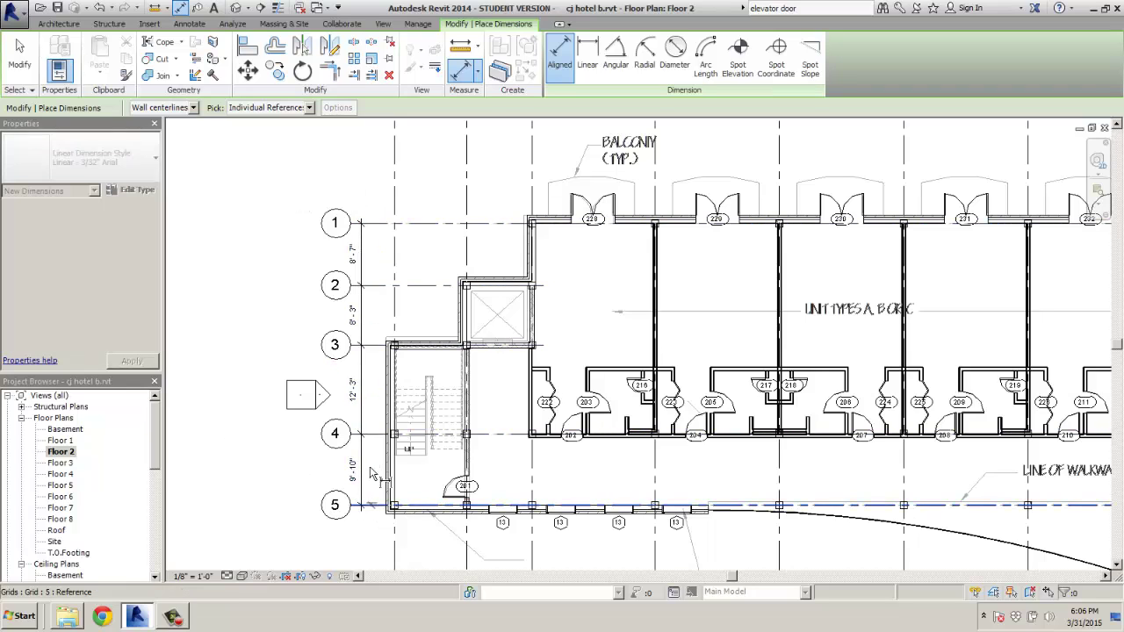
left_click(379, 225)
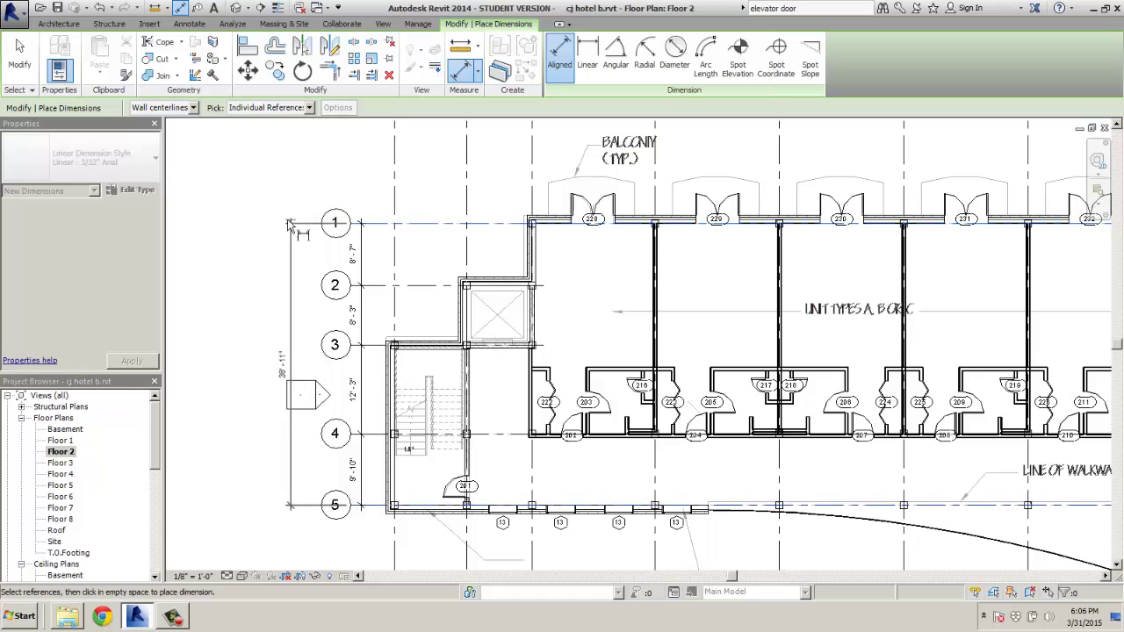
left_click(270, 368)
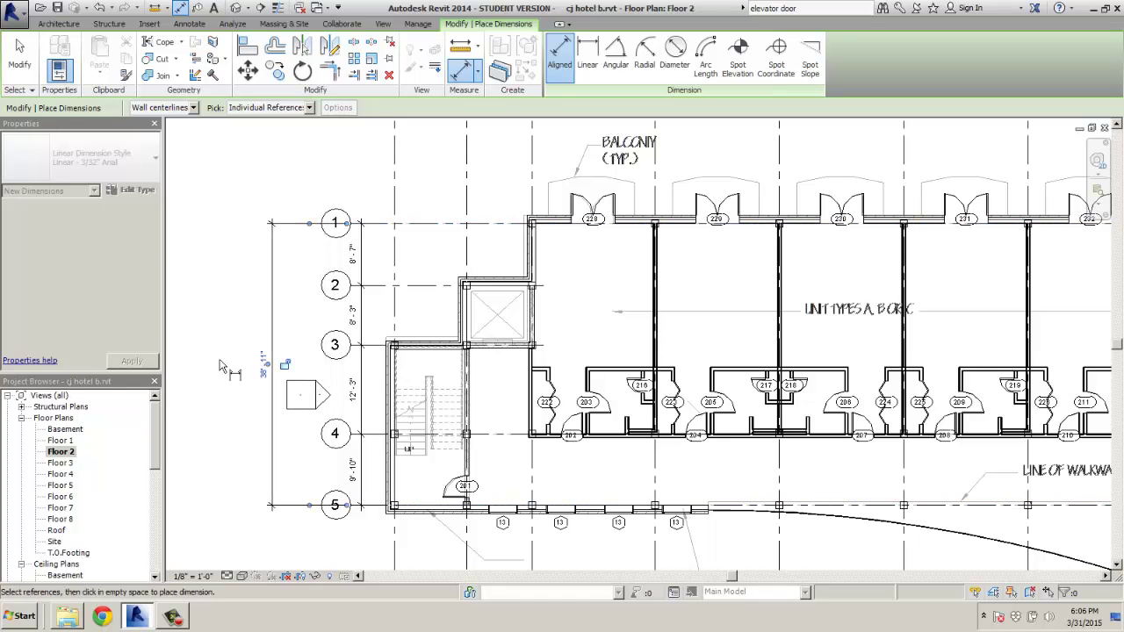
Step: Dimension door 201's centre from the exterior wall along grid 5 and move the dimension text clear into the stairwell
scroll(220, 380, "down", 3)
scroll(369, 410, "up", 5)
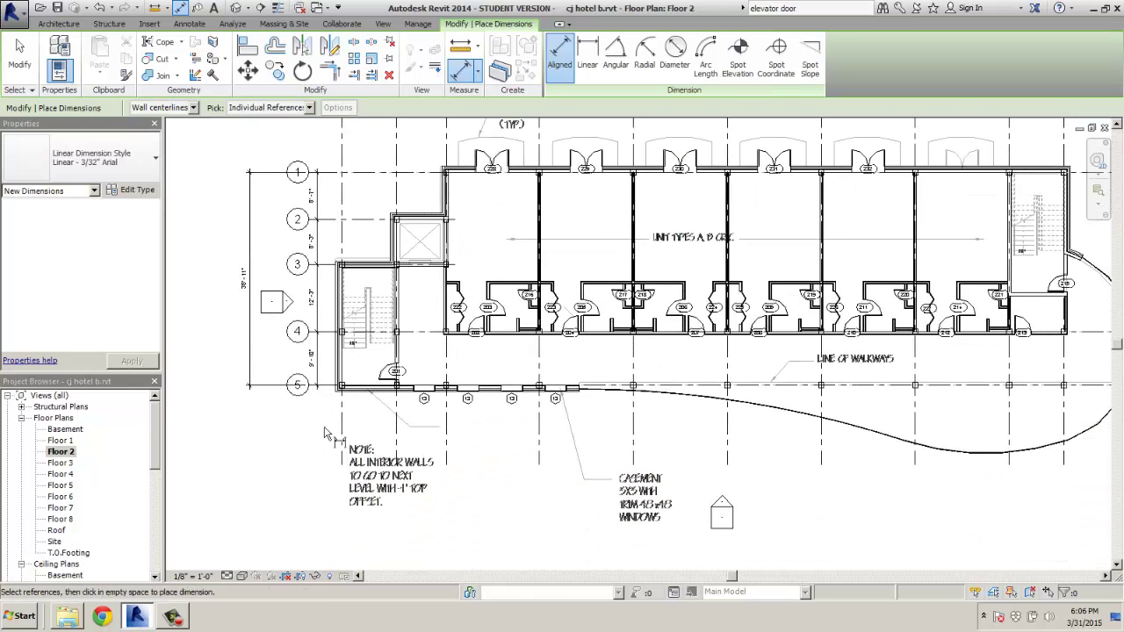
scroll(460, 344, "up", 3)
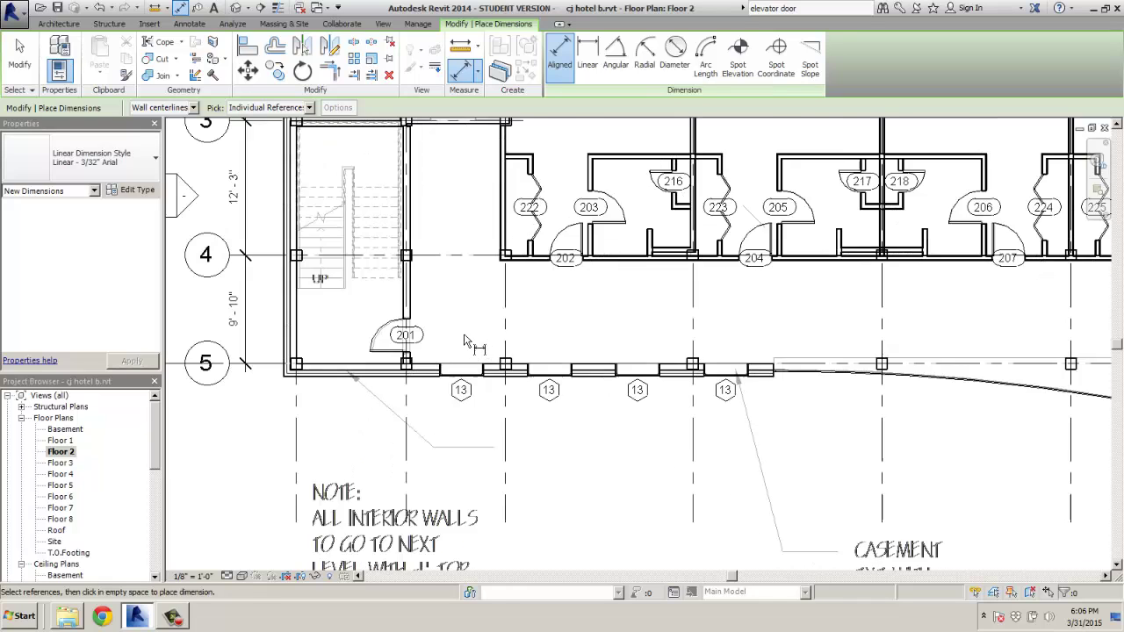
left_click(418, 395)
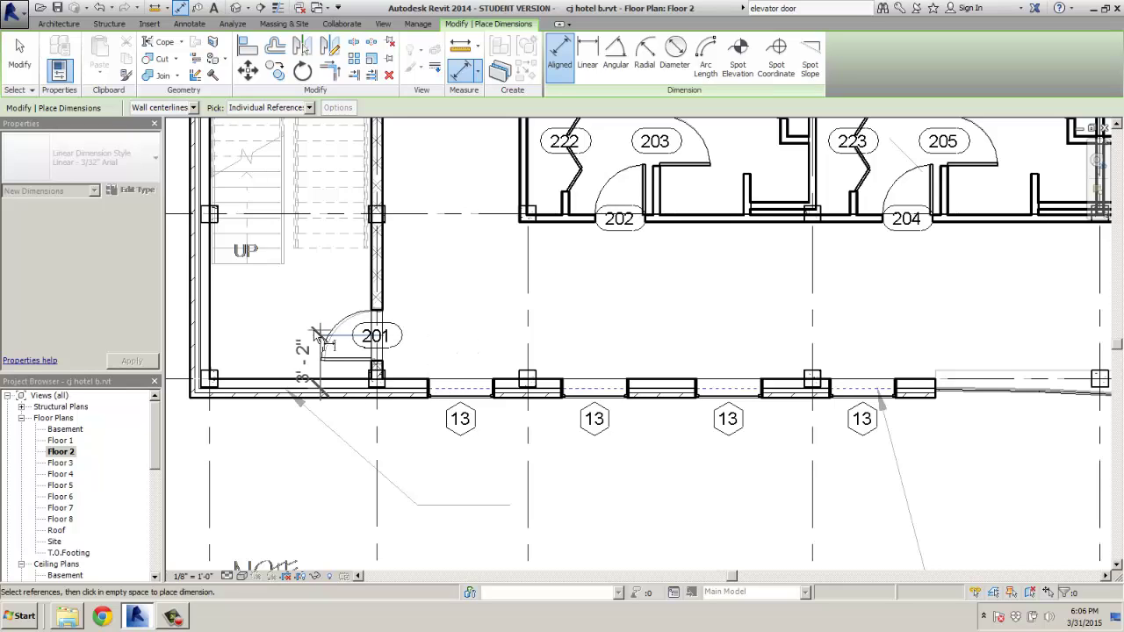
left_click(289, 334)
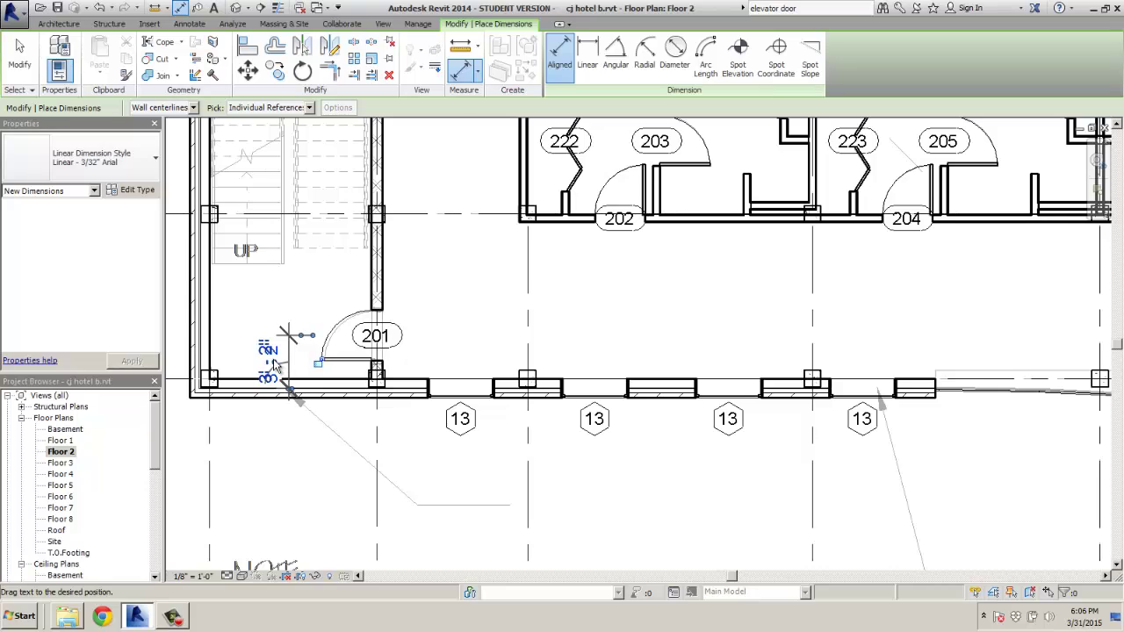
left_click_drag(258, 309, 256, 306)
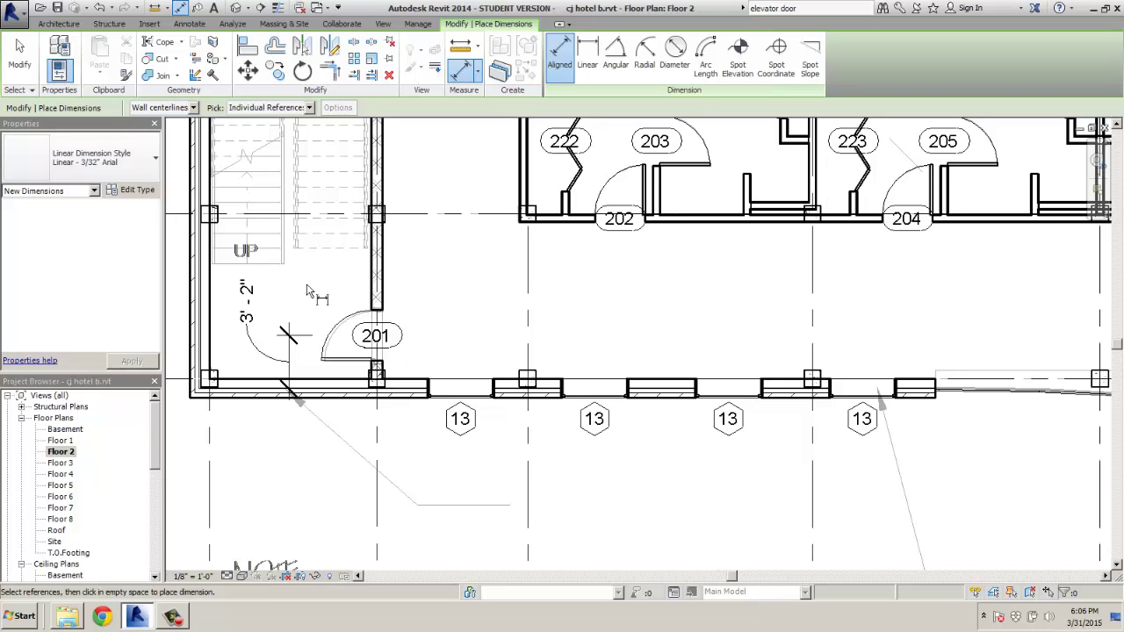
Step: Dimension the width of the first unit beside the elevator between its side wall centerlines, above the closet and bathroom walls
middle_click_drag(521, 292, 456, 572)
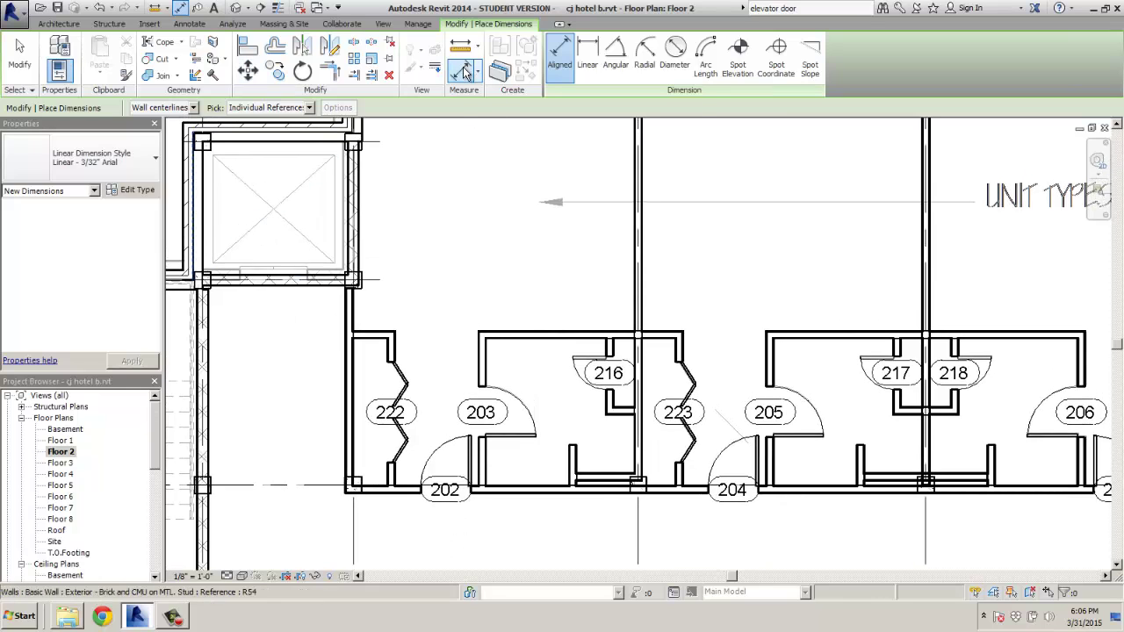
left_click(350, 303)
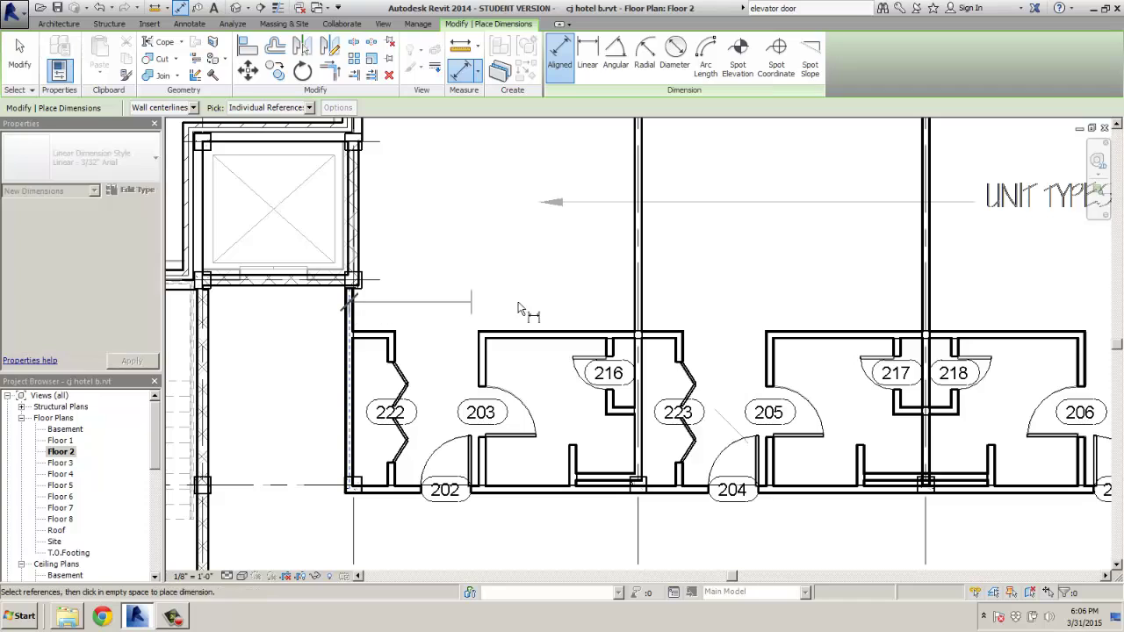
left_click(623, 309)
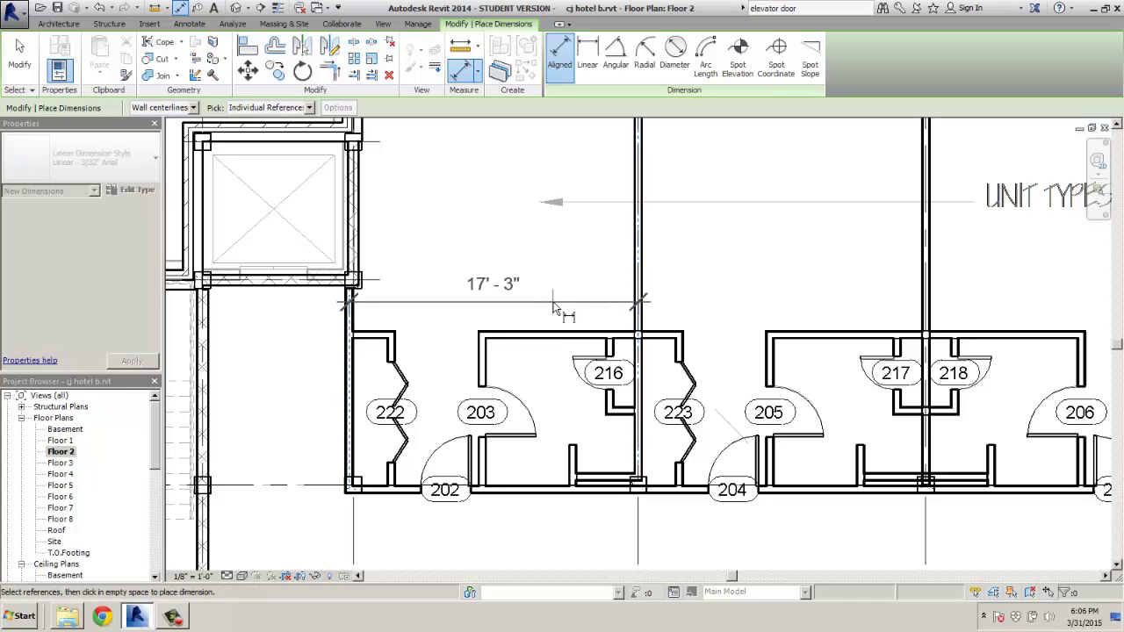
left_click(553, 308)
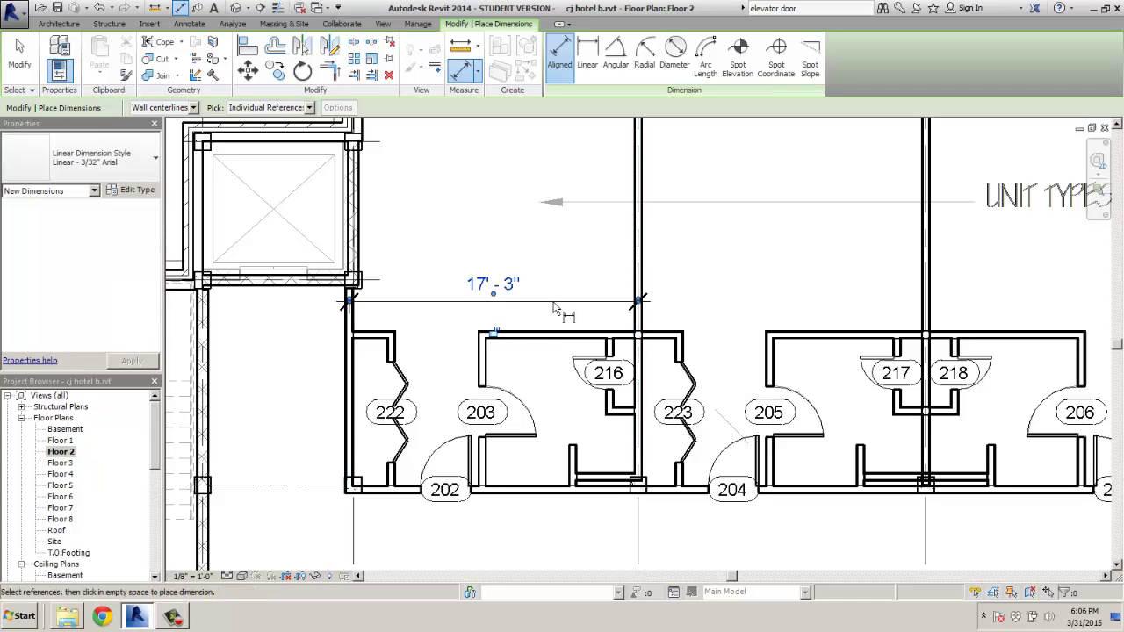
Step: Dimension the closet at door 222 from the unit's side wall to the closet partition centerline
left_click(354, 355)
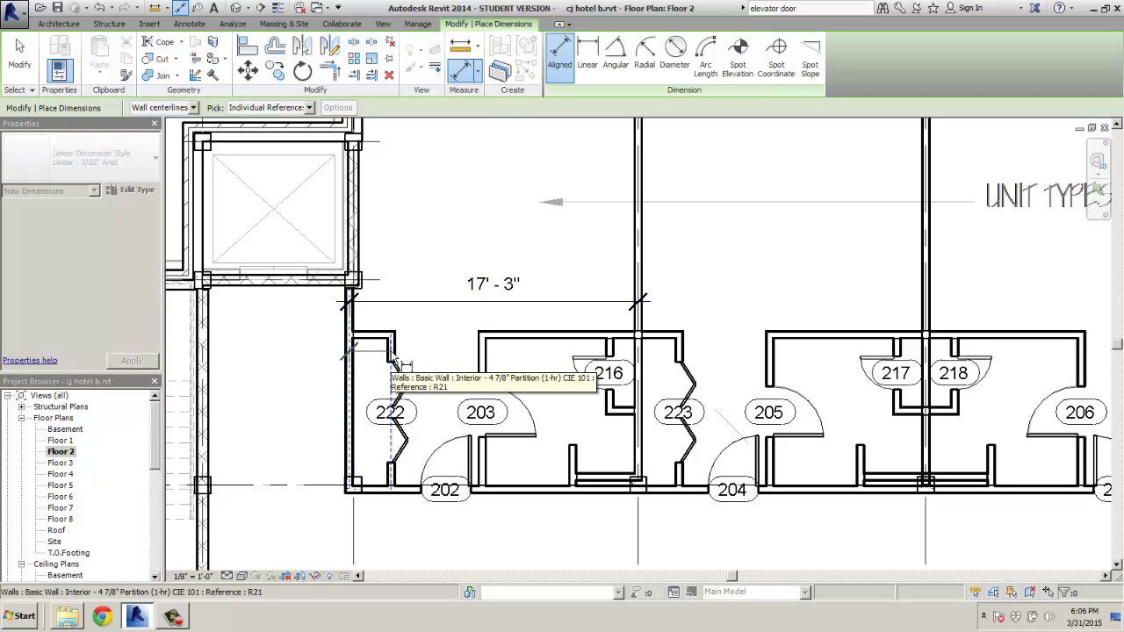
left_click(395, 363)
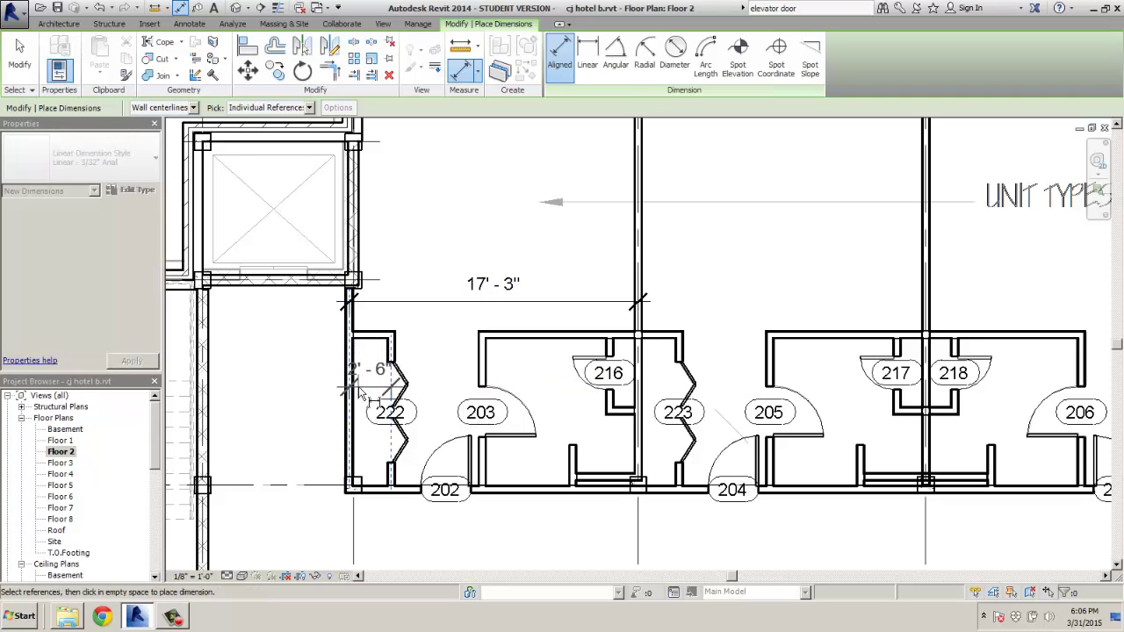
left_click(360, 391)
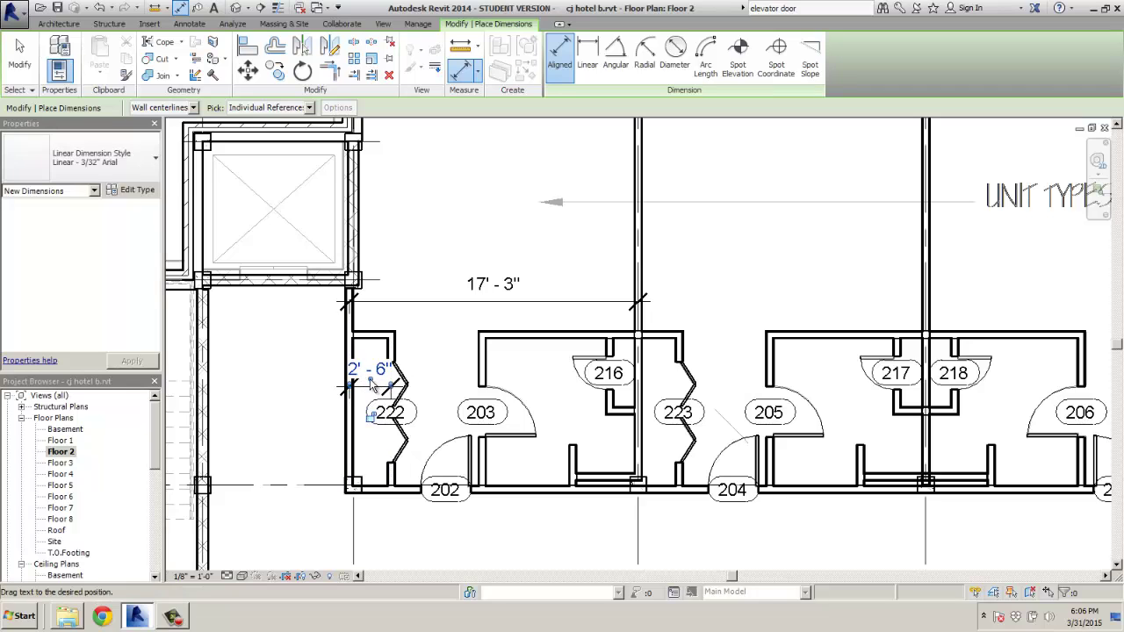
Step: Move the closet dimension's text at door 222 out past the unit's side wall, clear of the closet
left_click_drag(370, 380, 296, 351)
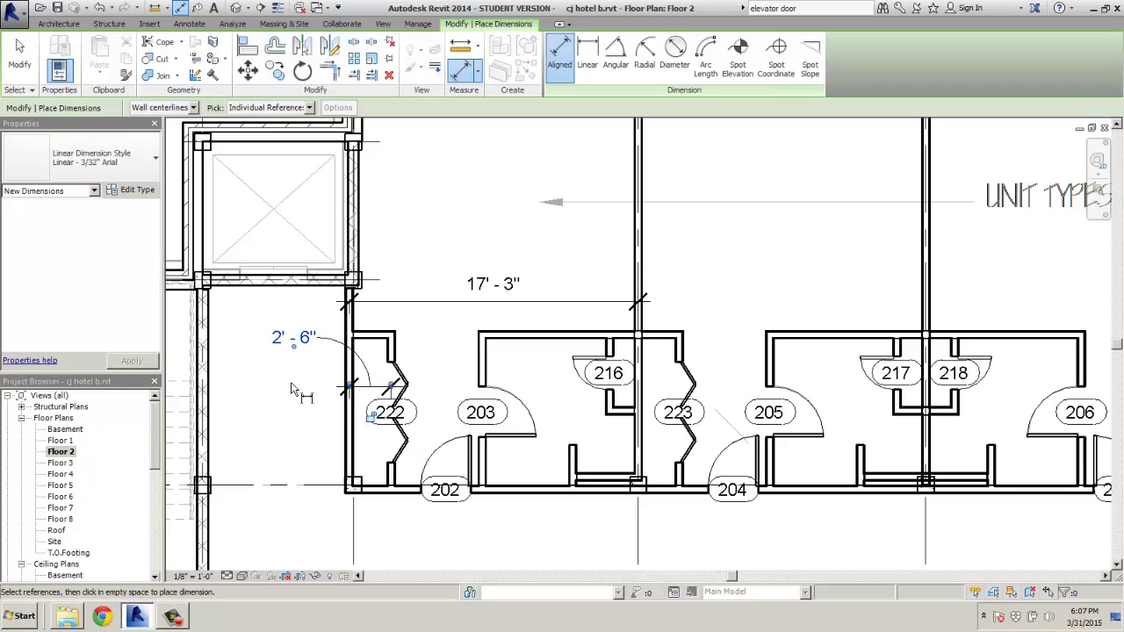
left_click(272, 430)
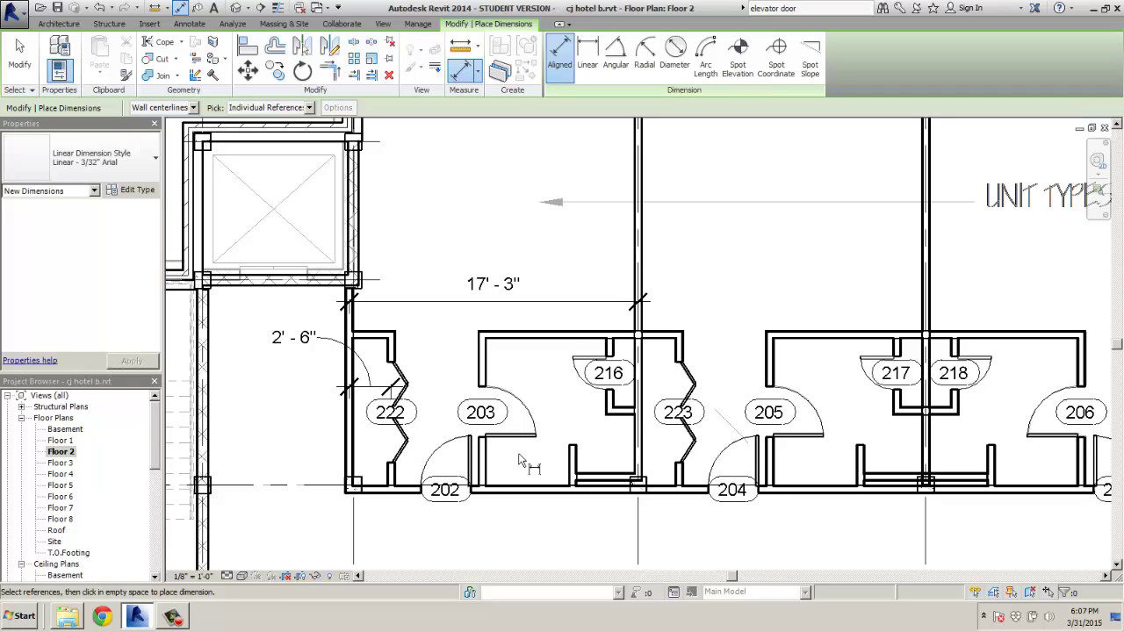
Step: Dimension the first unit's bathroom depth between the centerlines of its upper wall and the corridor wall, placed between doors 203 and 216
left_click(575, 339)
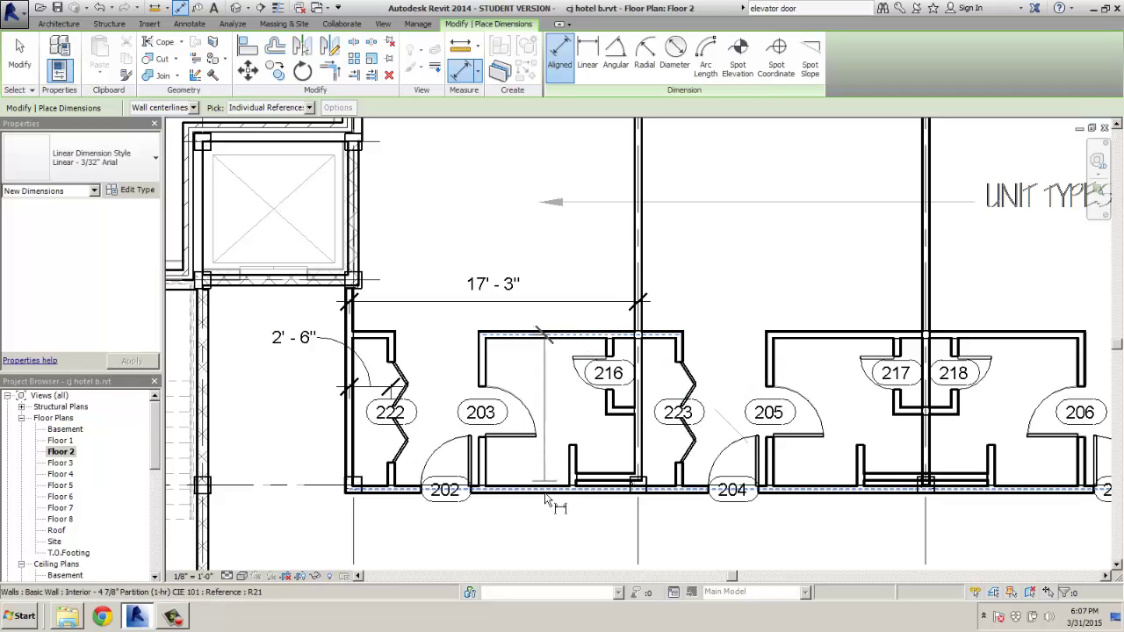
left_click(548, 491)
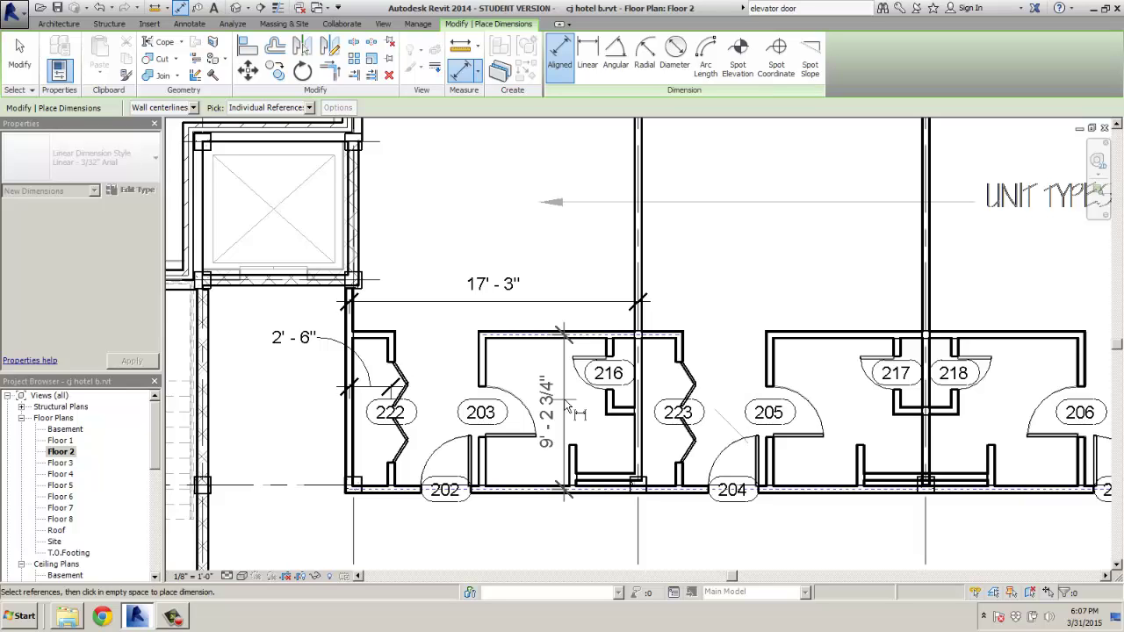
left_click(566, 406)
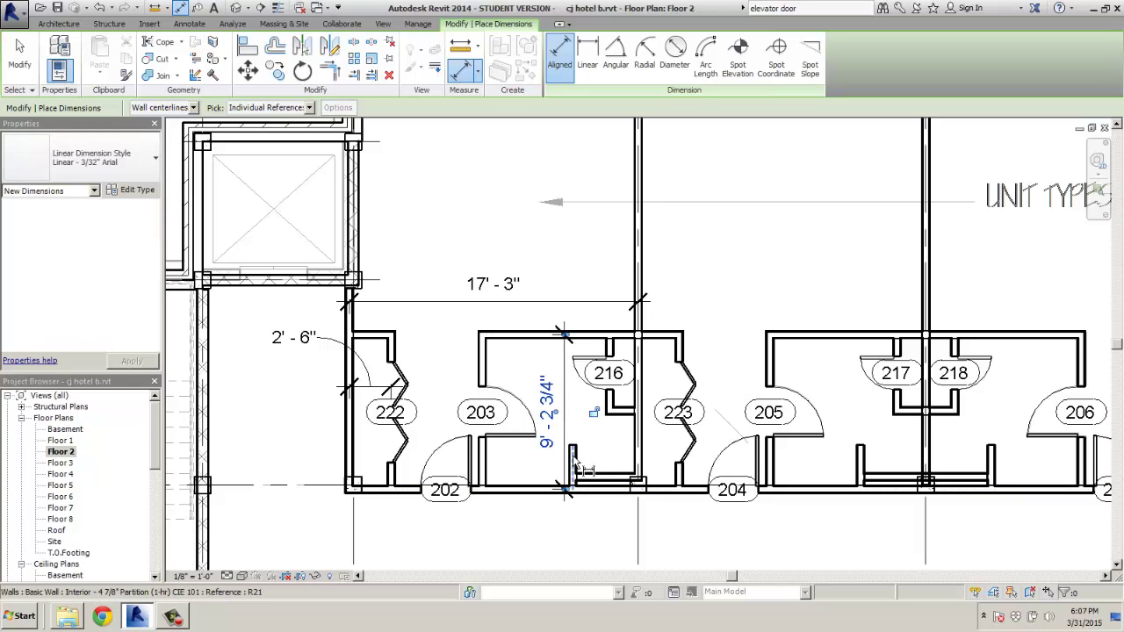
Step: Dimension from the short bathroom partition to the unit's side wall below door 216, placing it below the corridor wall with its text moved aside
left_click(574, 464)
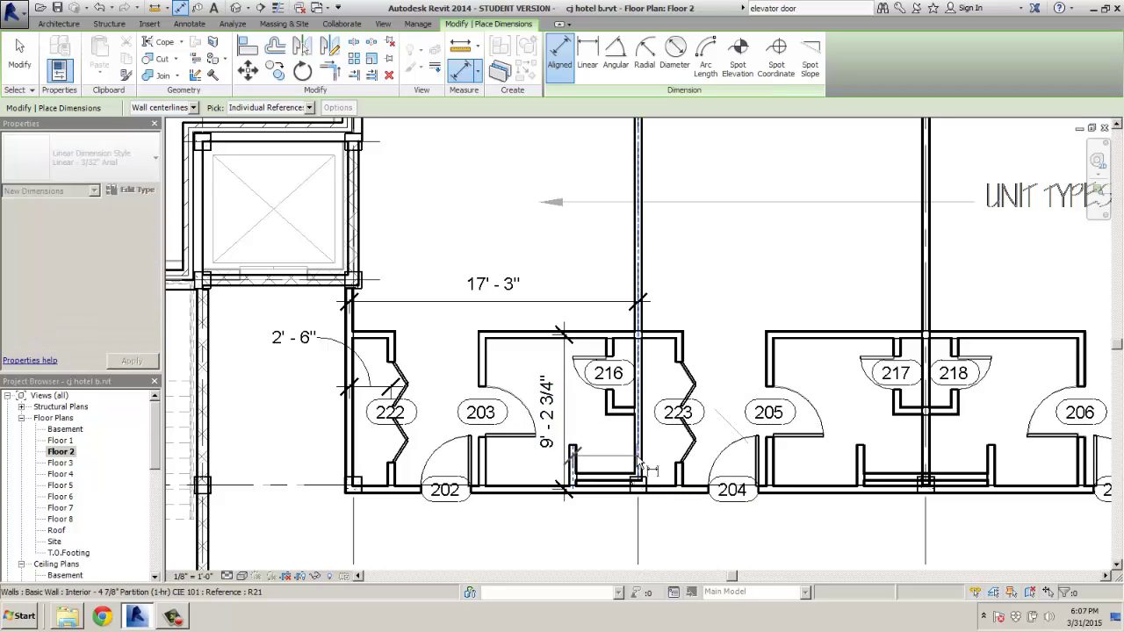
left_click(635, 529)
left_click(614, 542)
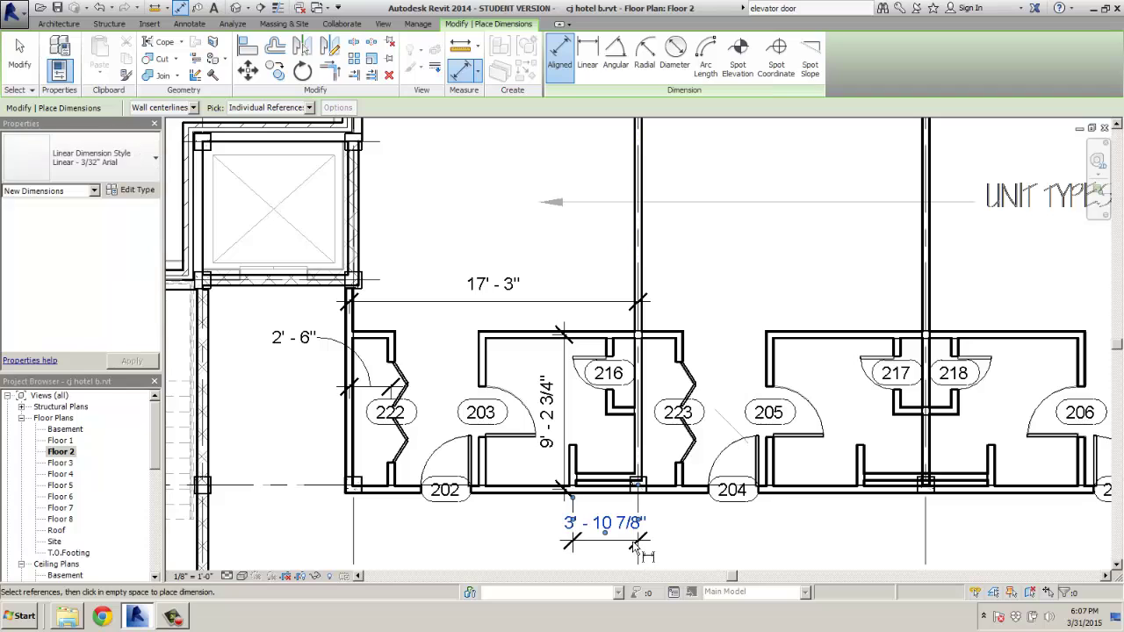
left_click_drag(604, 538, 714, 566)
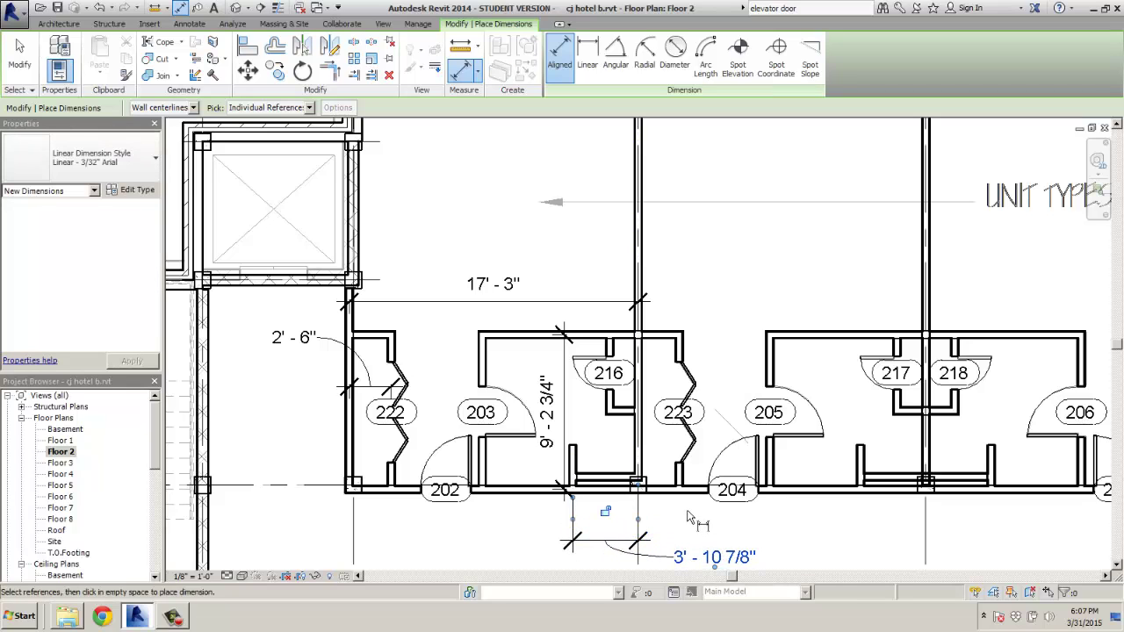
Step: Dimension the offset between the thin inner wall below door 217 and the corridor wall, and move its text down into the corridor
middle_click_drag(821, 459, 638, 442)
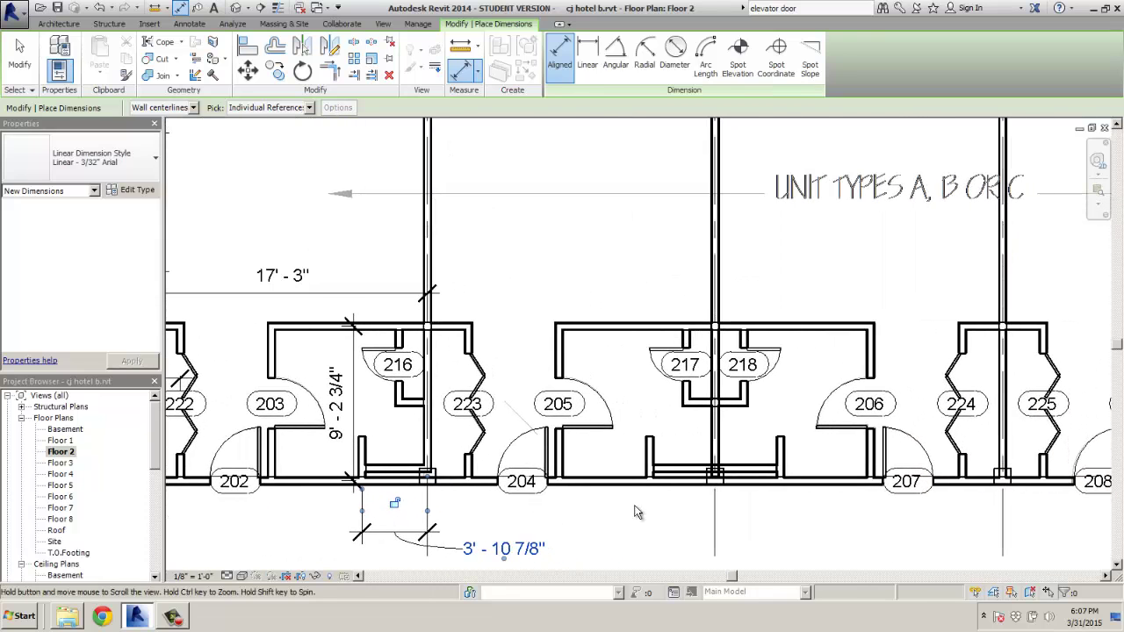
left_click(687, 478)
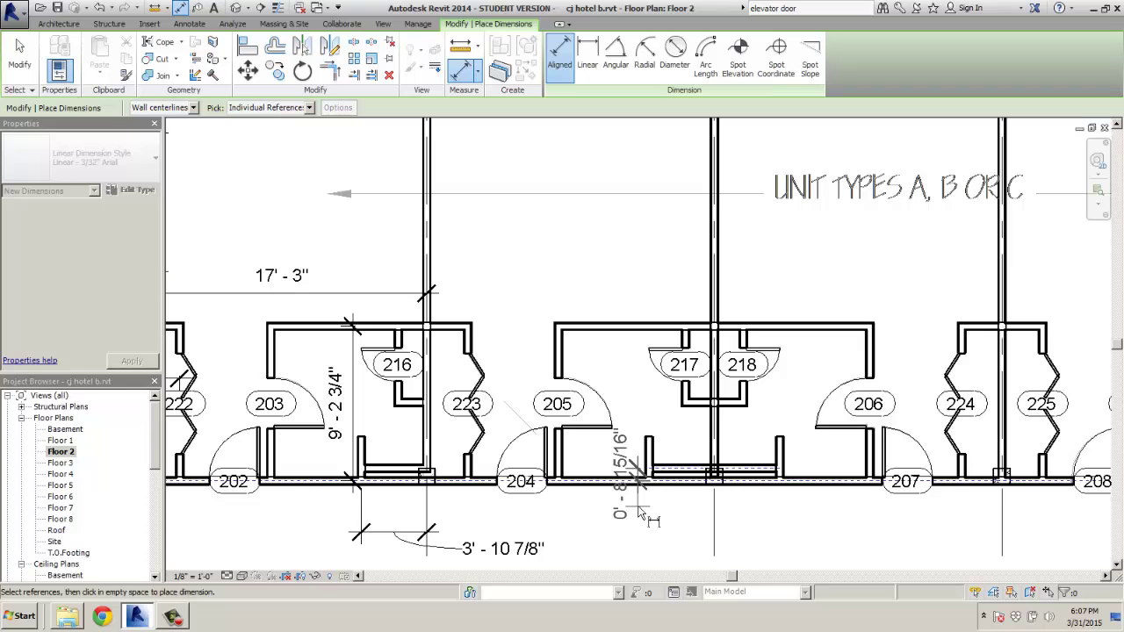
left_click(683, 488)
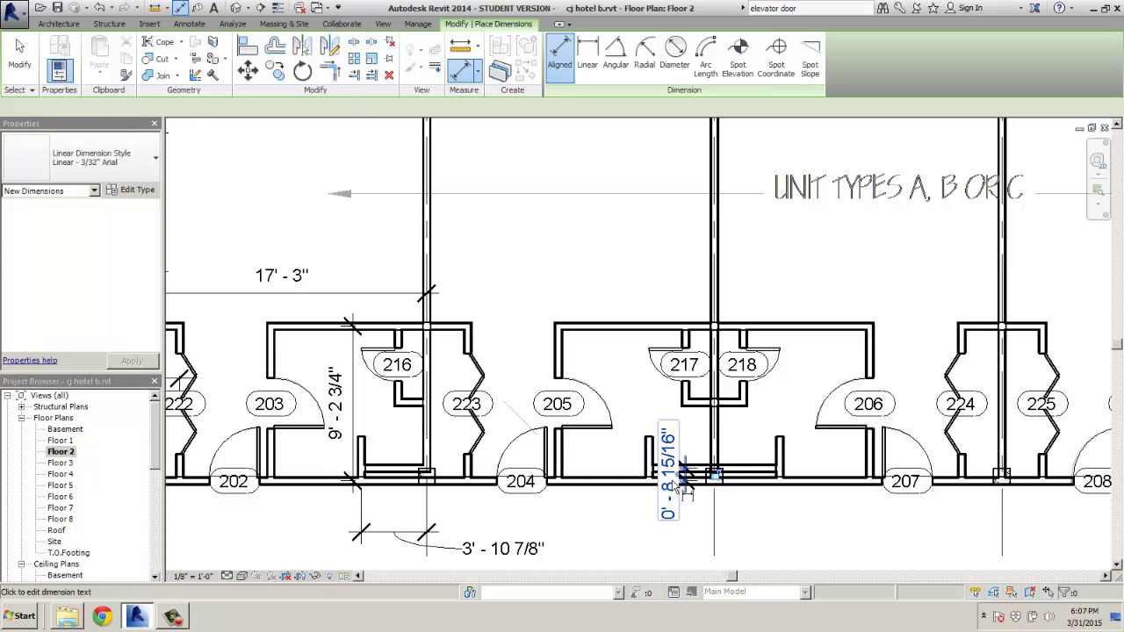
left_click_drag(687, 486, 649, 562)
middle_click_drag(666, 562, 572, 474)
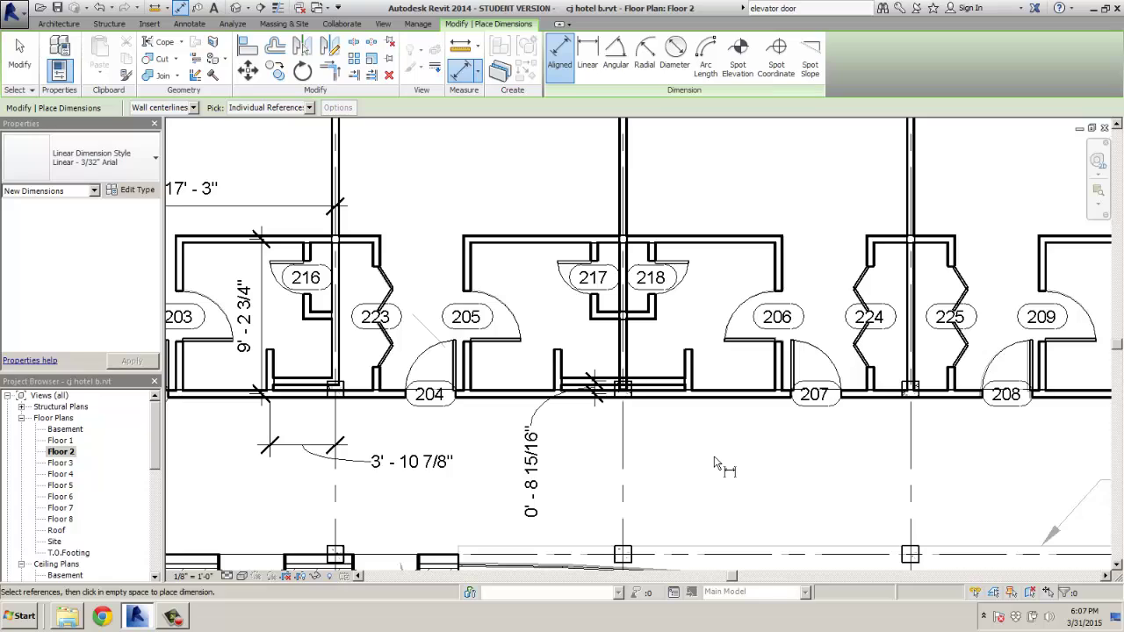
Step: Dimension the second unit's bathroom width from the door 205 wall to the shared unit wall, placed above the bathroom
middle_click_drag(722, 470, 838, 481)
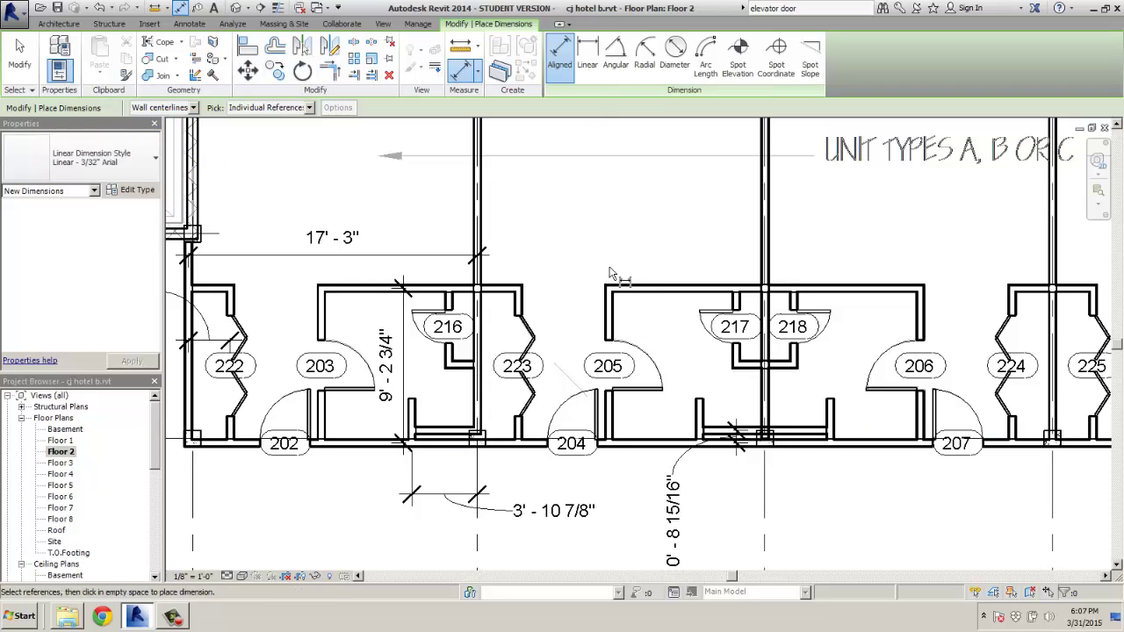
left_click(610, 300)
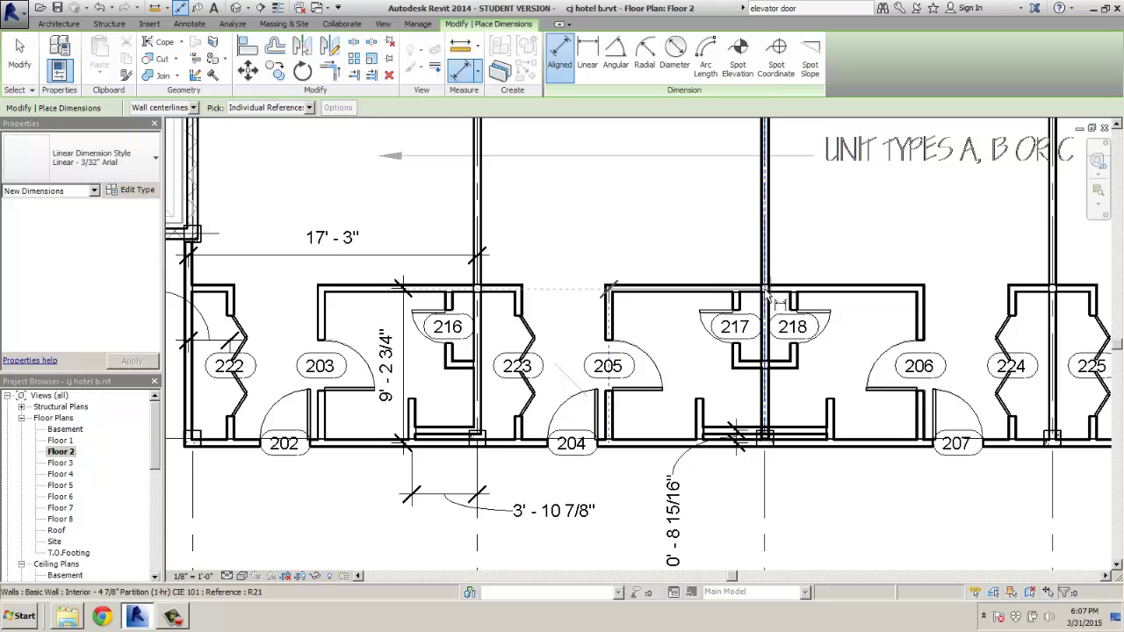
left_click(764, 294)
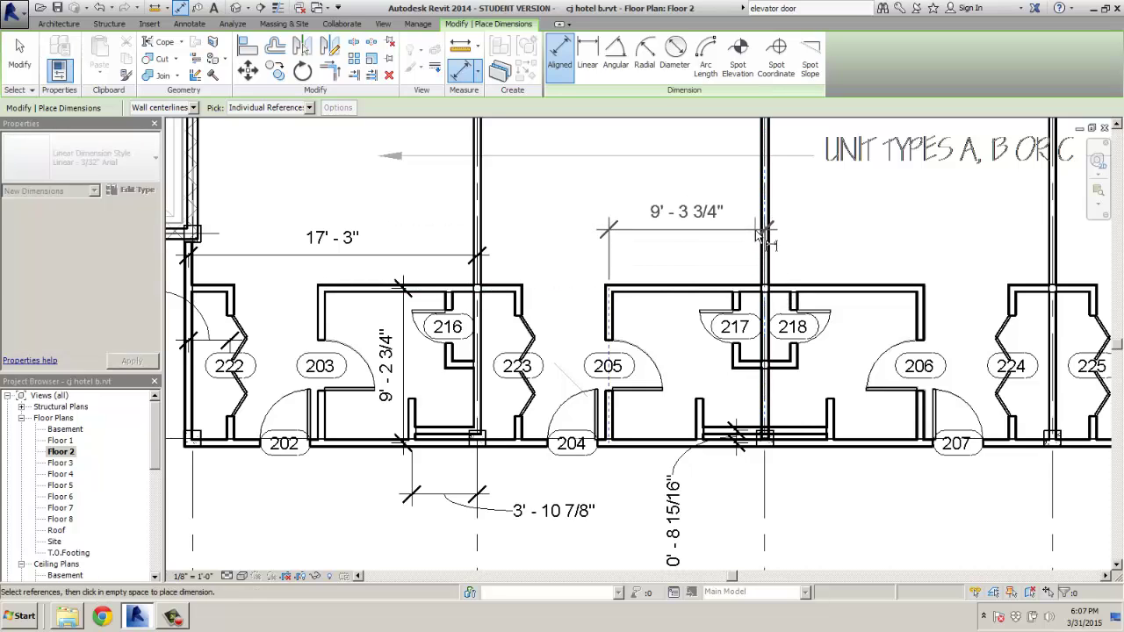
left_click(757, 257)
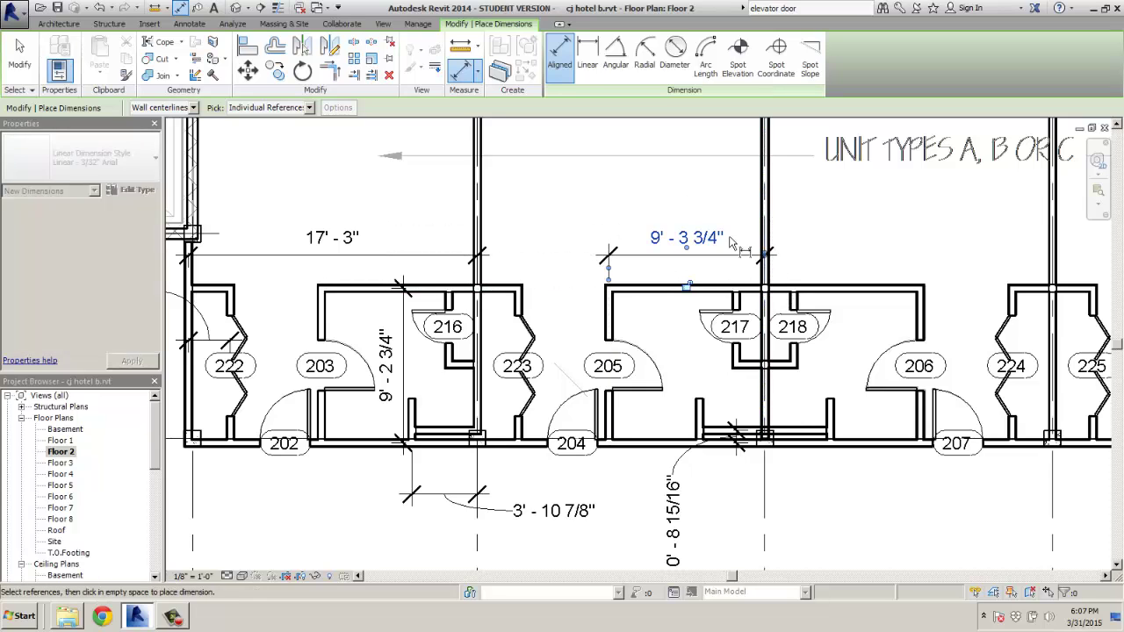
Step: Dimension the unit's main room depth from the exterior wall near door 230 to the bathroom's upper wall
scroll(600, 210, "down", 1)
scroll(601, 210, "down", 2)
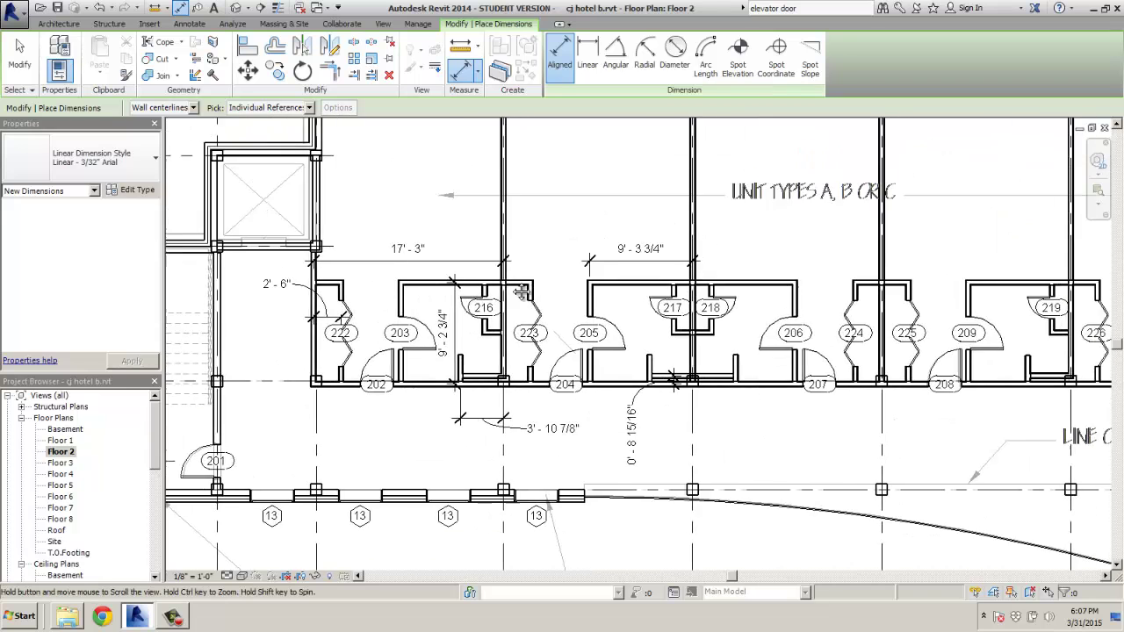
scroll(539, 185, "up", 1)
left_click(537, 184)
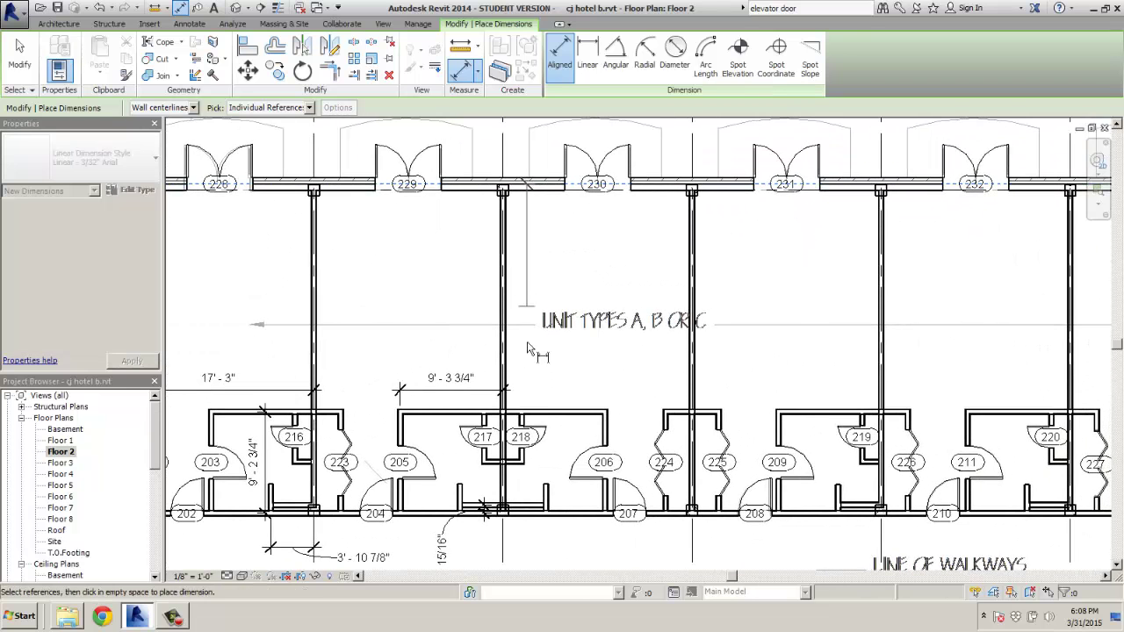
left_click(530, 355)
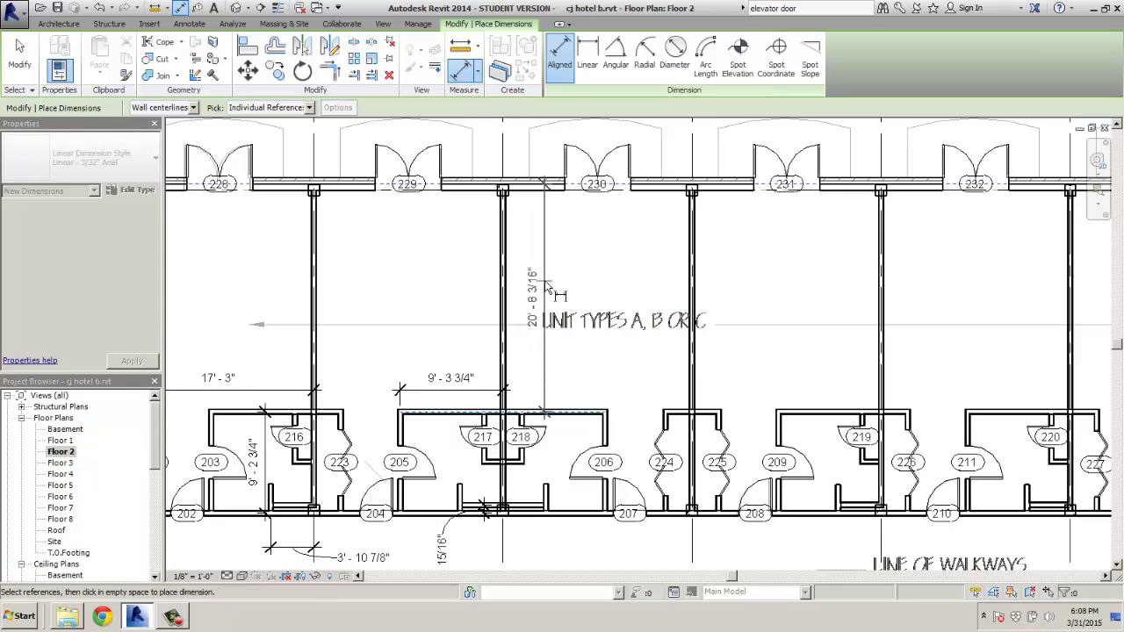
left_click(545, 280)
Step: Hide the imported Hotel-Typical-Guest-Floor-Plan DWG in the Floor 2 view
scroll(594, 262, "down", 1)
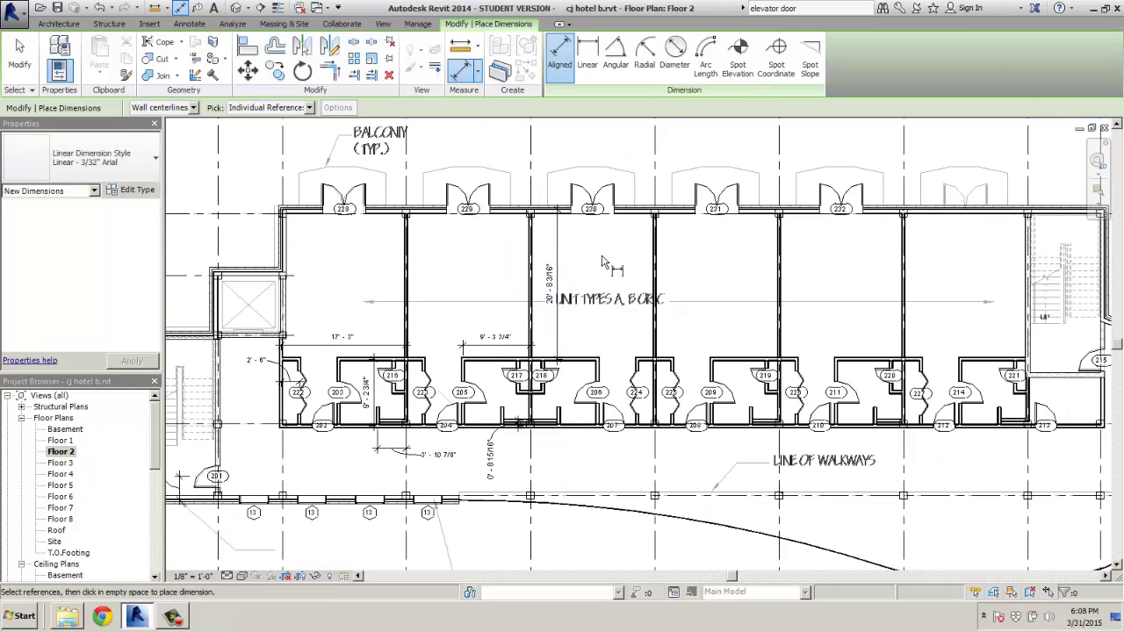
scroll(602, 263, "down", 1)
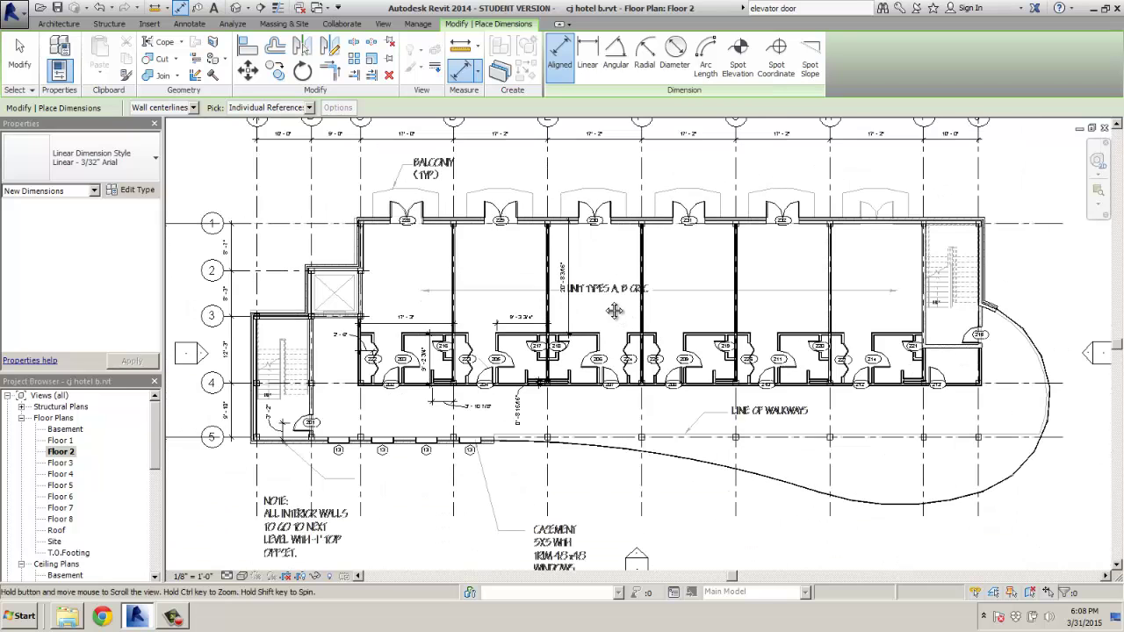
middle_click_drag(585, 292, 518, 223)
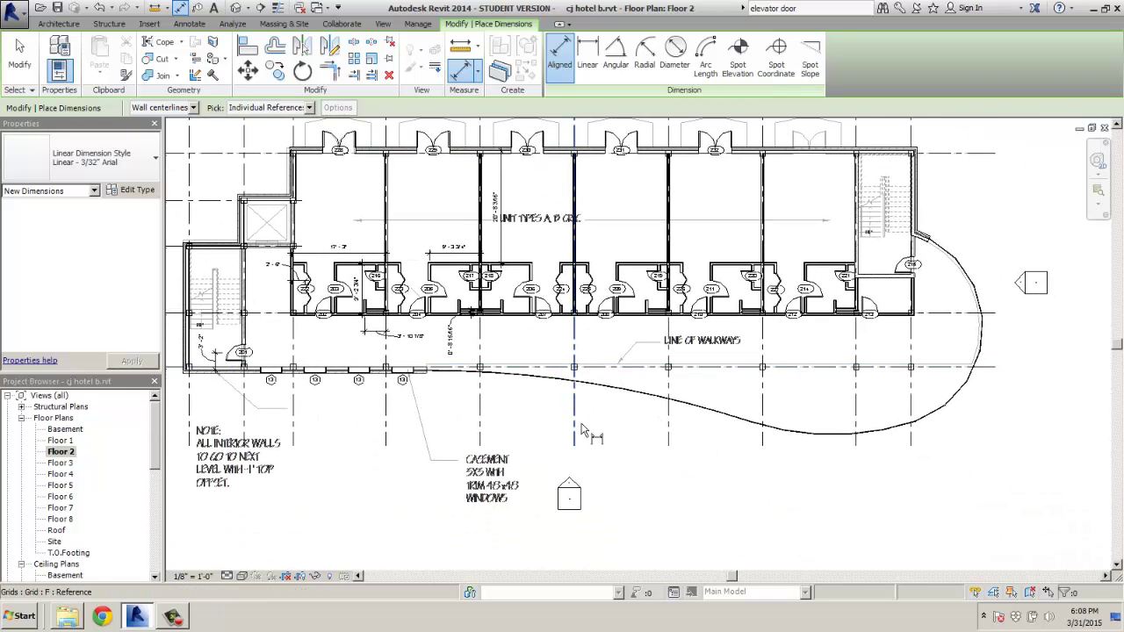
scroll(627, 426, "down", 1)
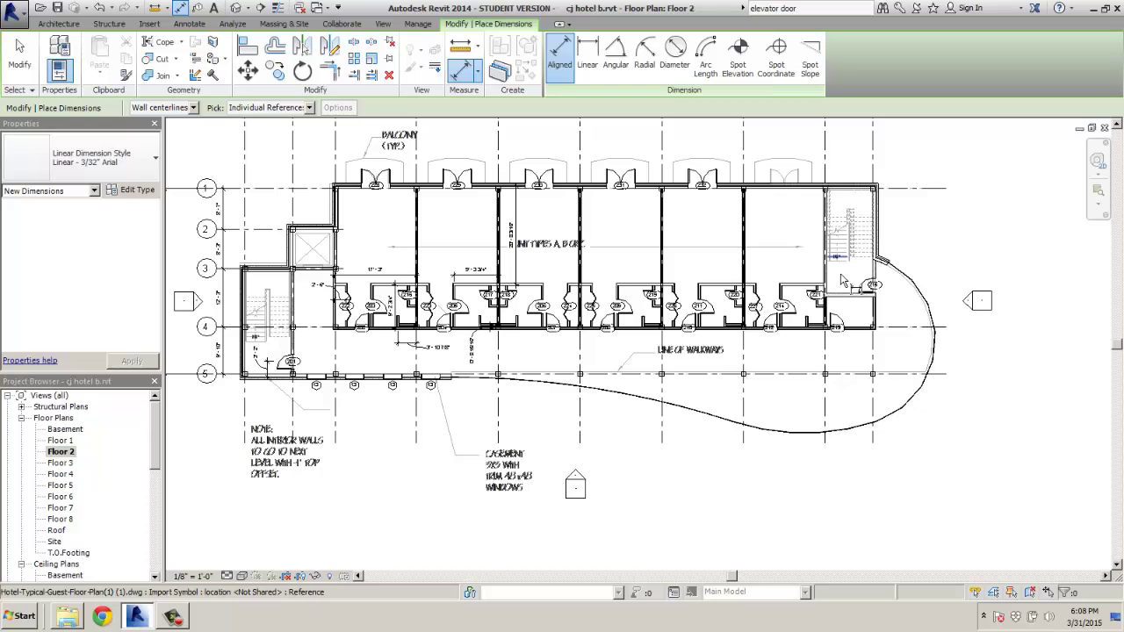
key("Escape")
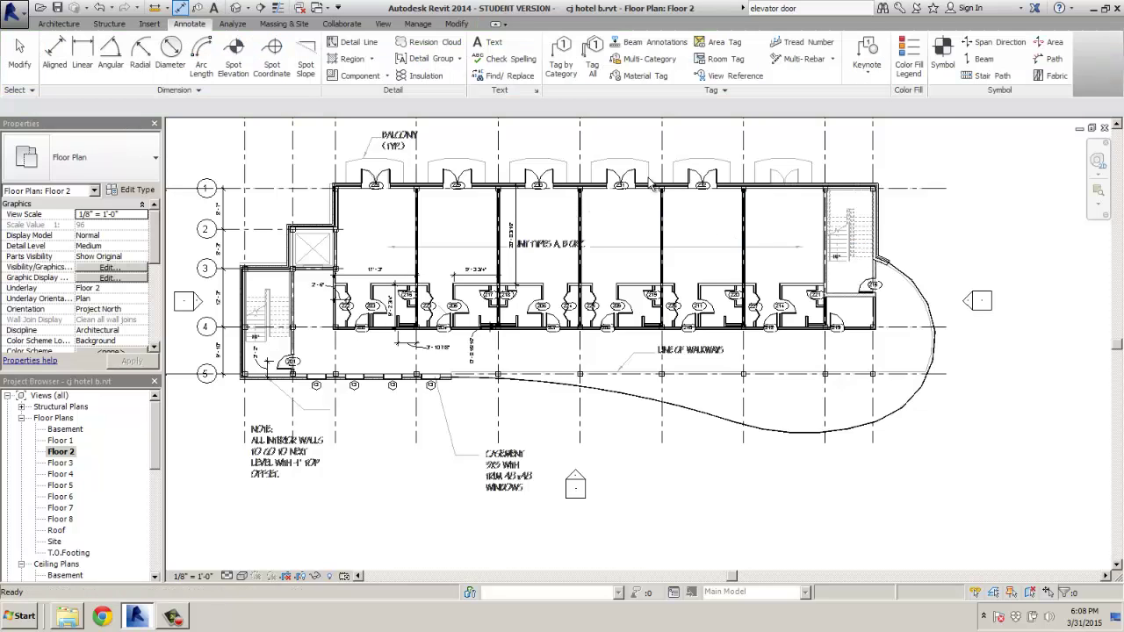
left_click(846, 230)
right_click(850, 228)
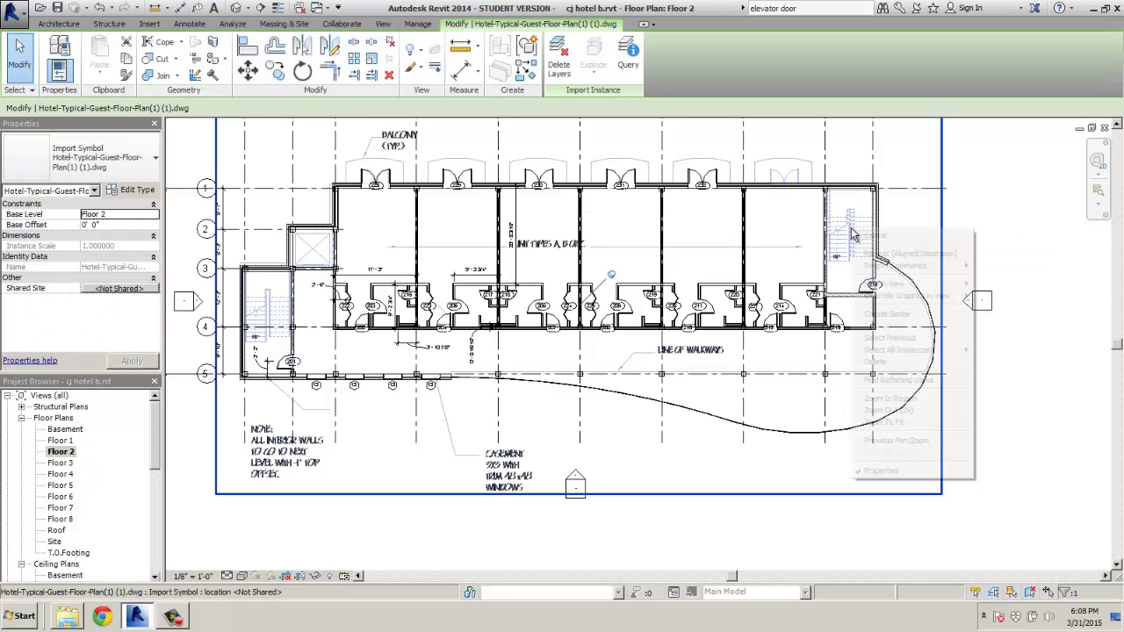
mouse_move(894, 290)
left_click(991, 283)
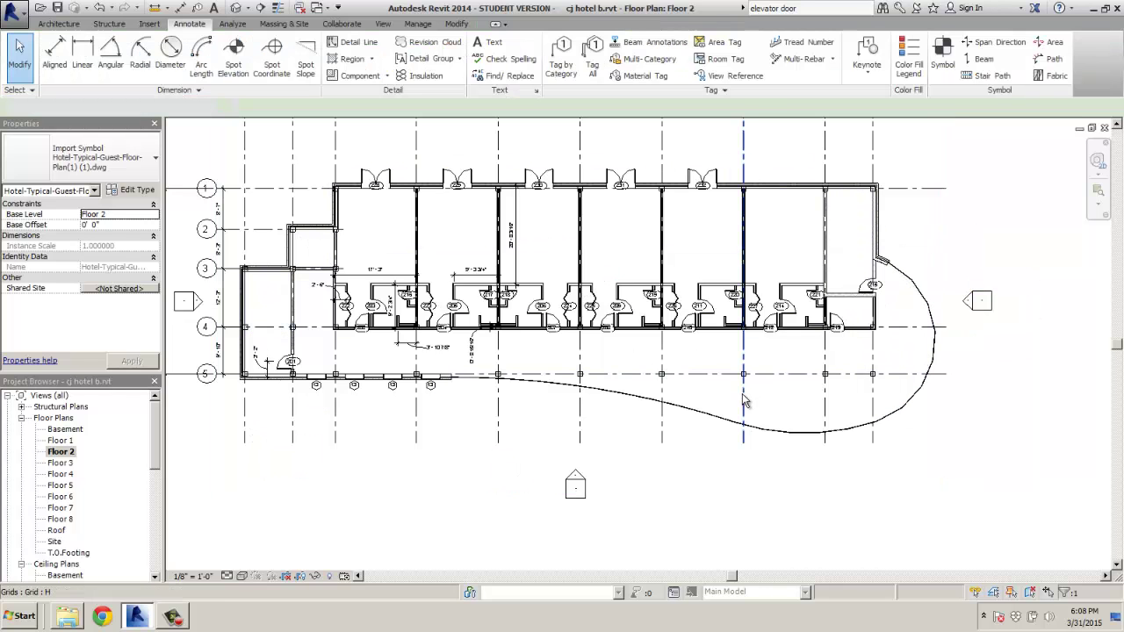
Step: Dimension door 217's centre from the bathroom's upper wall centerline with an aligned dimension and move its text above the bathroom
scroll(529, 275, "up", 4)
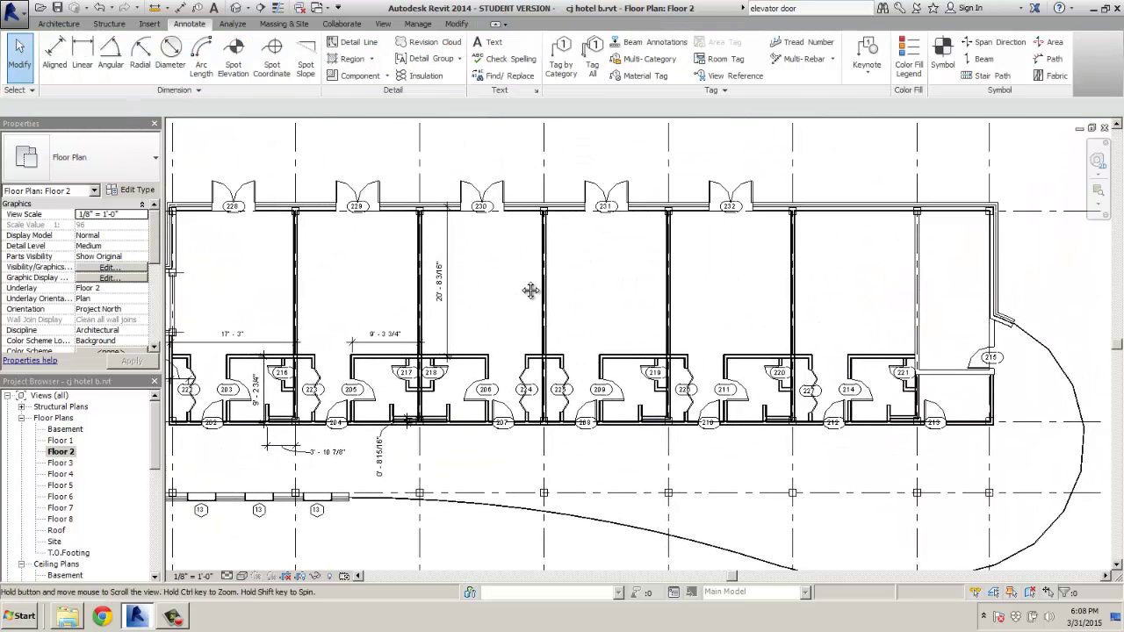
left_click(54, 53)
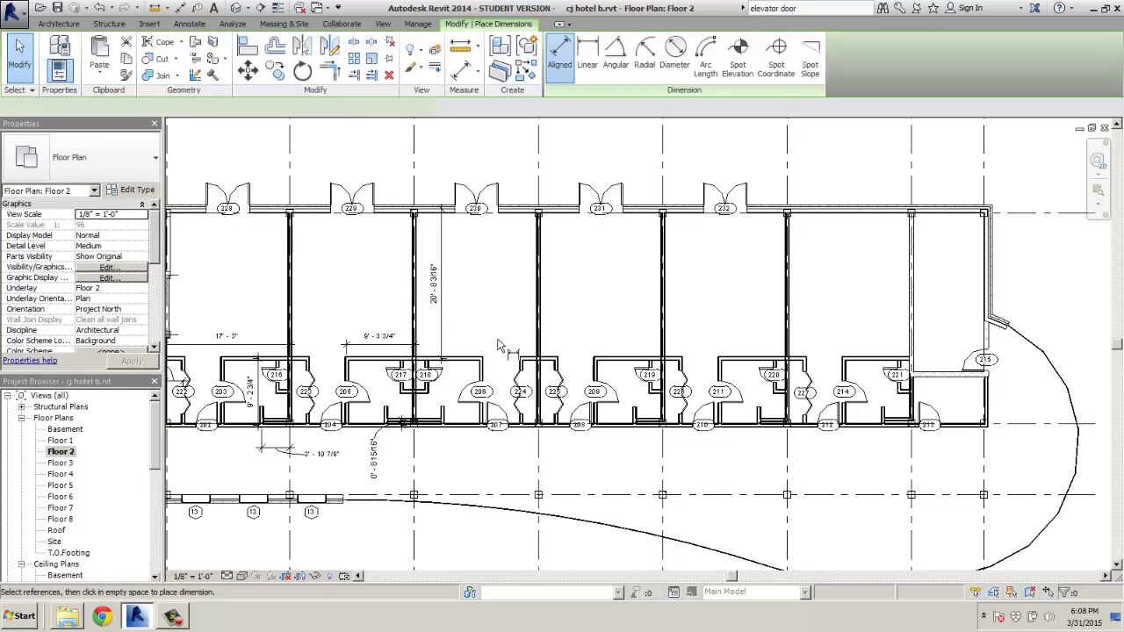
scroll(502, 361, "up", 2)
middle_click_drag(502, 363, 626, 289)
scroll(466, 290, "up", 3)
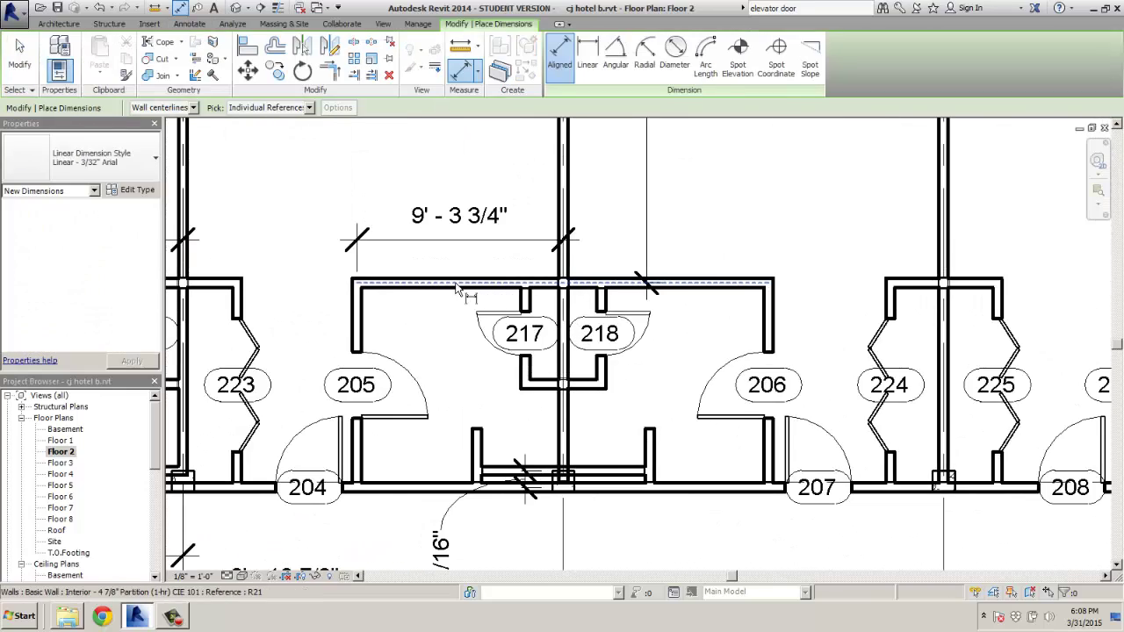
left_click(457, 285)
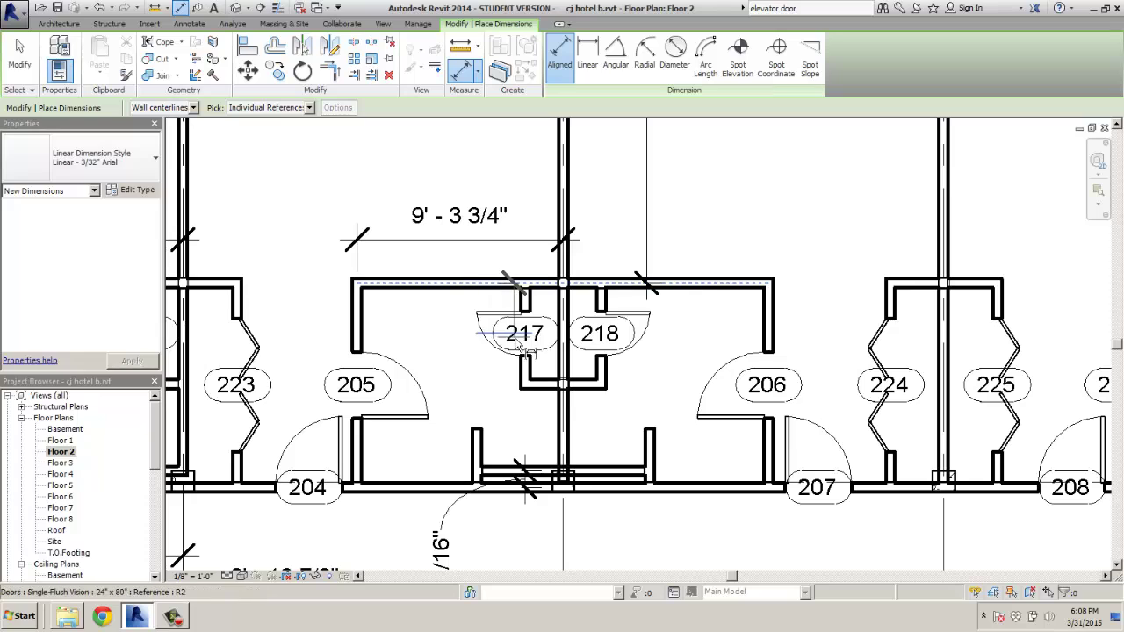
left_click(448, 342)
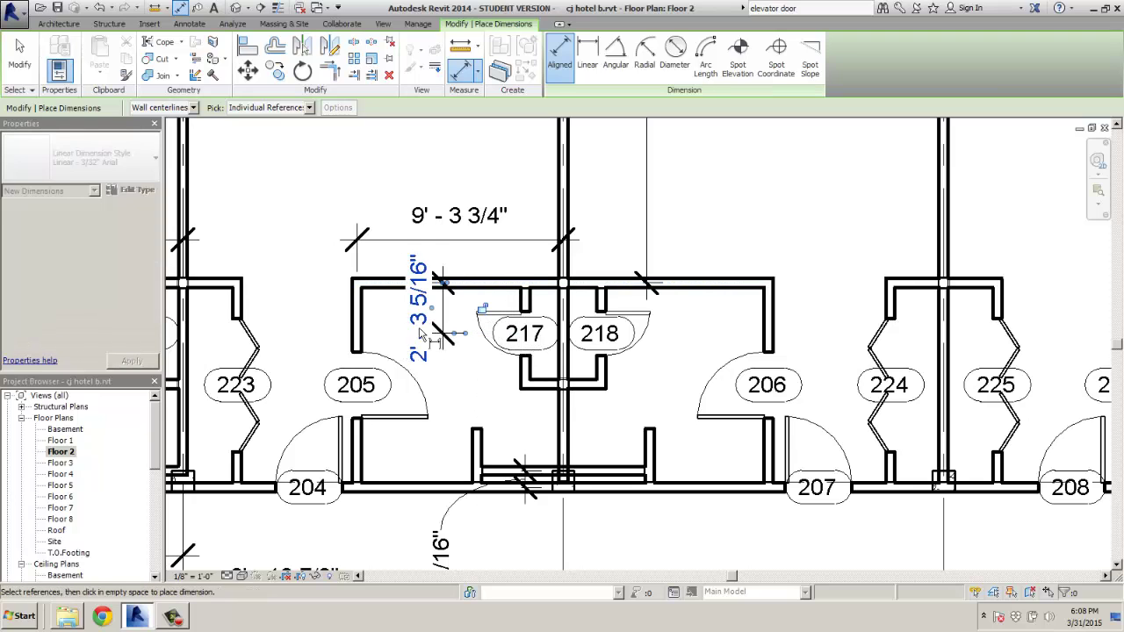
left_click(422, 322)
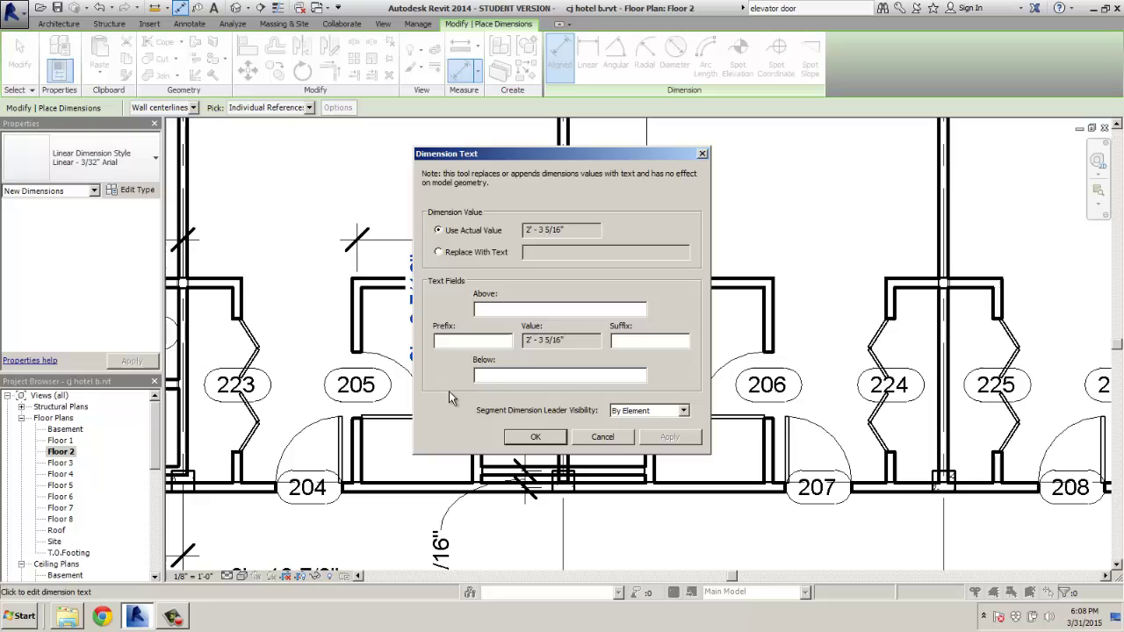
left_click(604, 435)
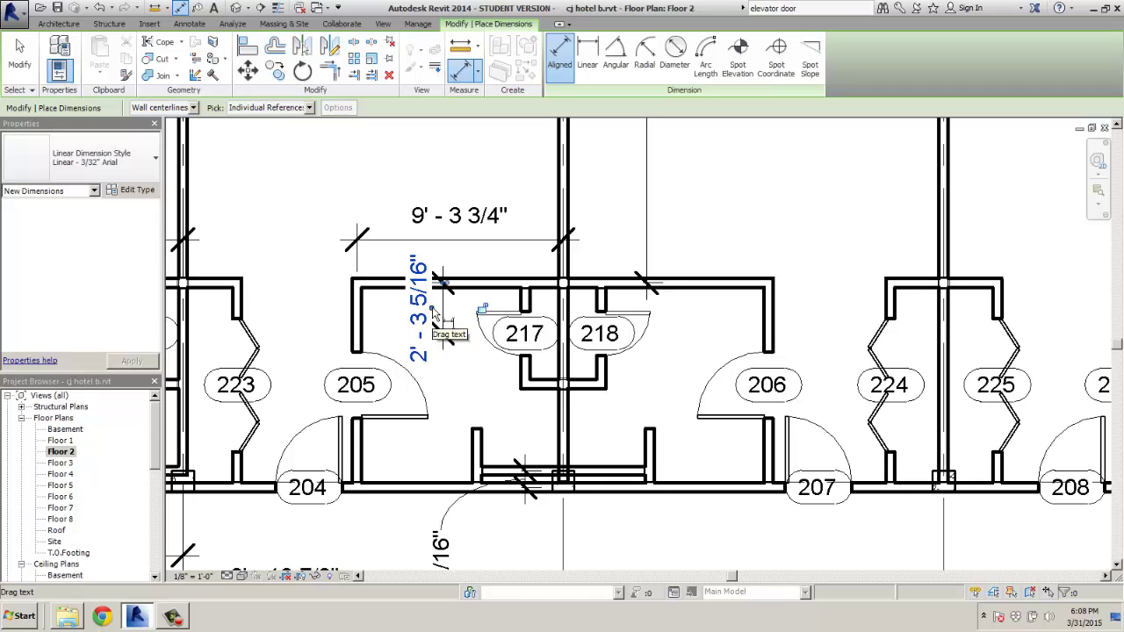
left_click_drag(428, 303, 416, 200)
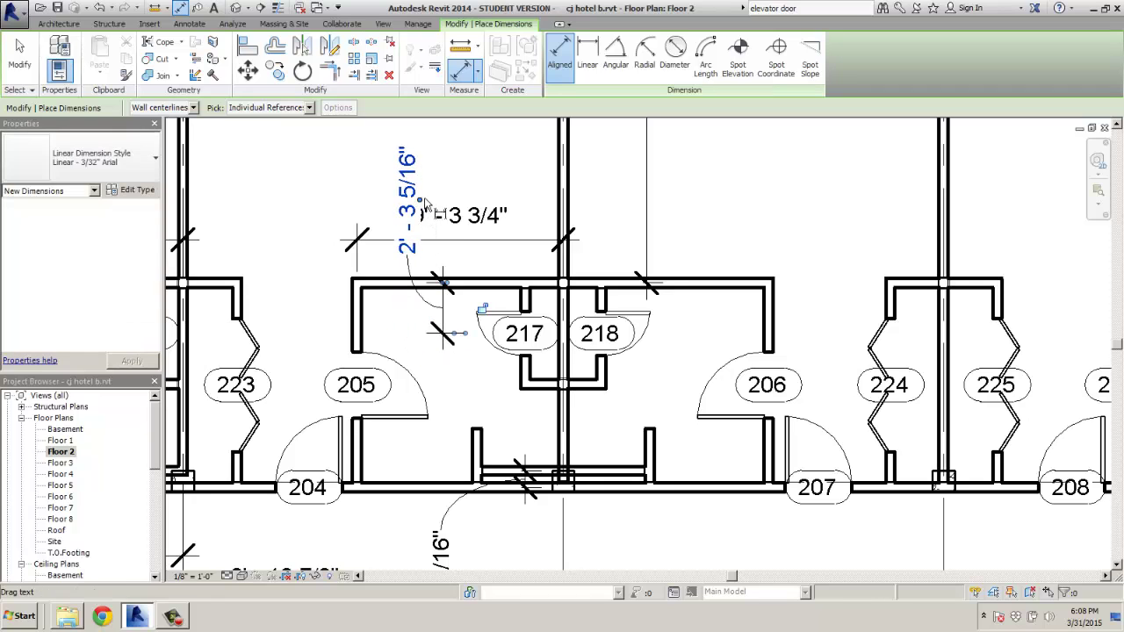
left_click(523, 250)
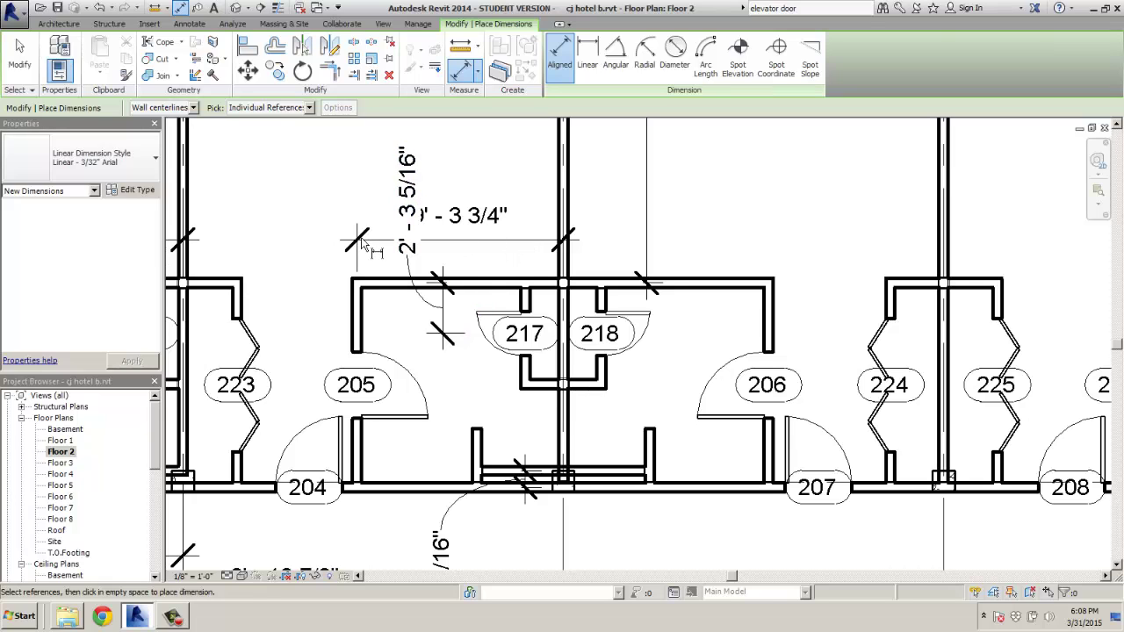
Step: Move the second unit's bathroom width dimension line higher above the bathroom, clear of door 217's dimension text
key("Escape")
key("Escape")
left_click(456, 242)
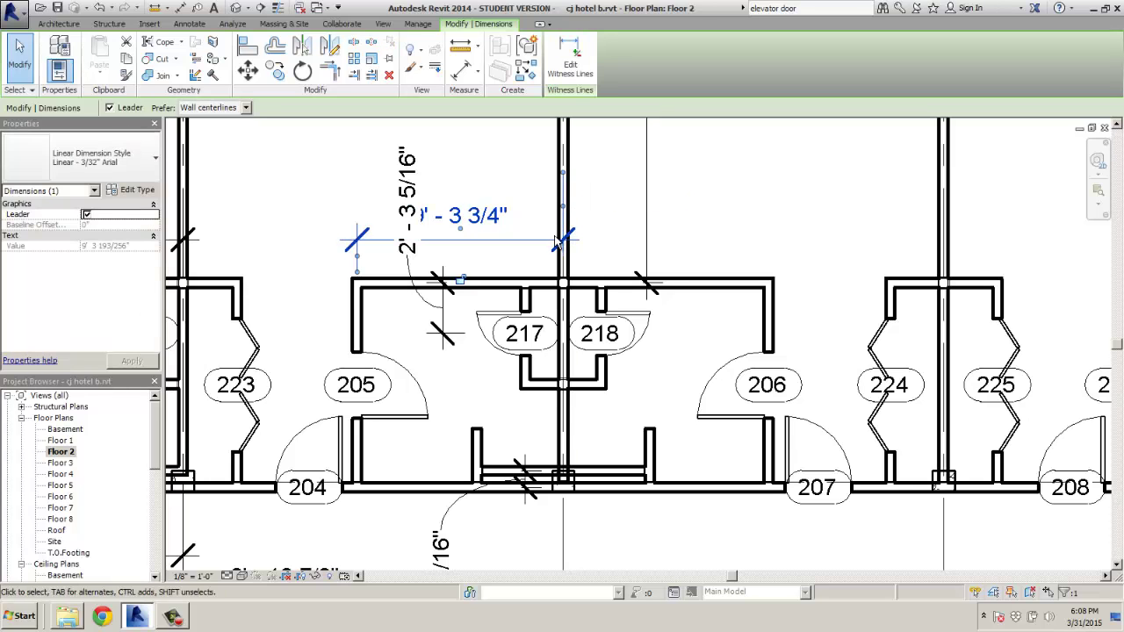
left_click_drag(557, 244, 556, 138)
left_click(535, 215)
scroll(533, 217, "down", 1)
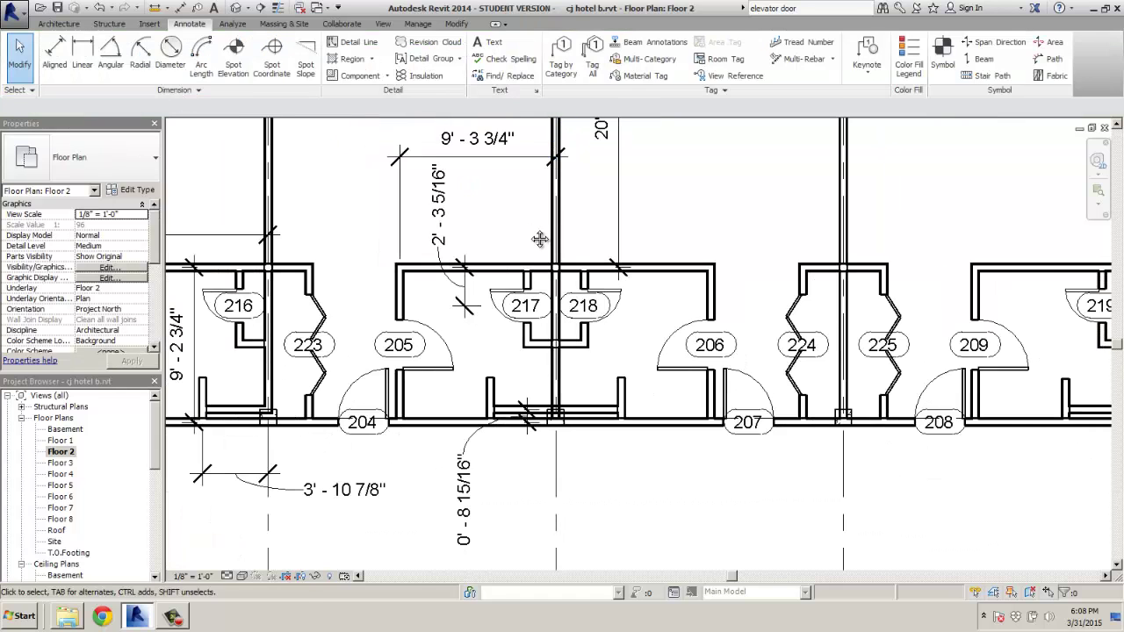
middle_click_drag(539, 239, 476, 282)
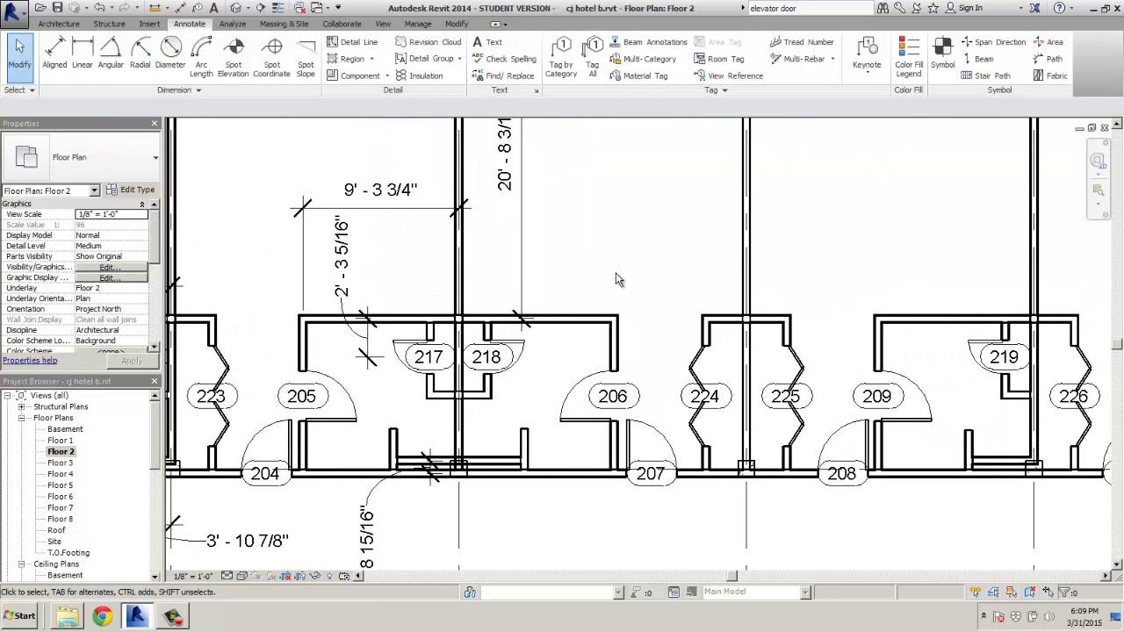
middle_click_drag(617, 280, 577, 273)
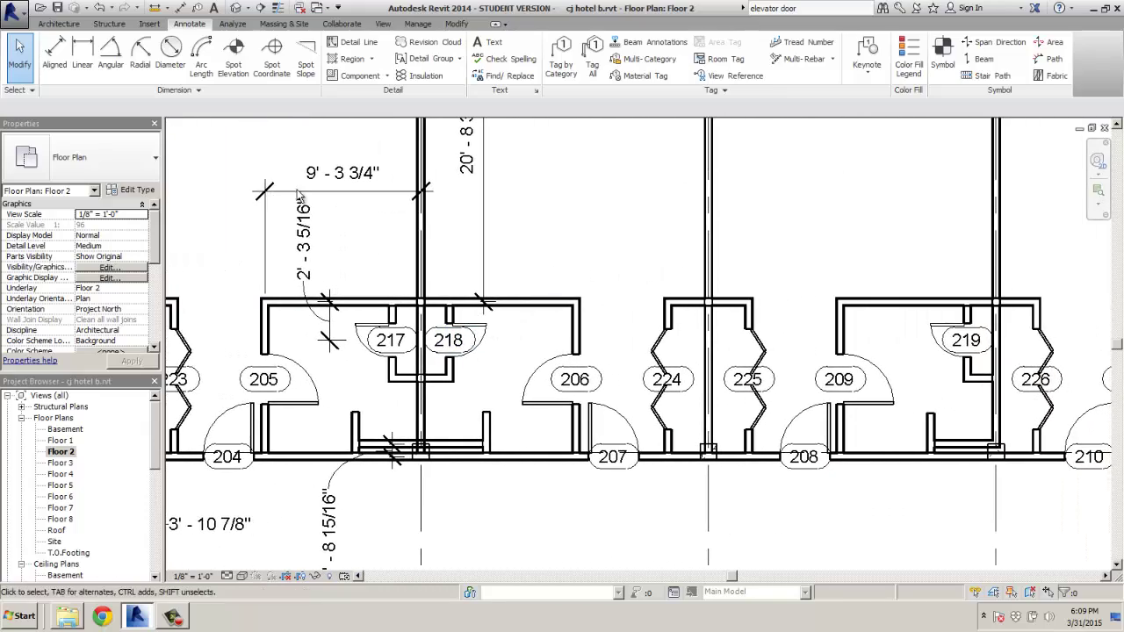
left_click(82, 56)
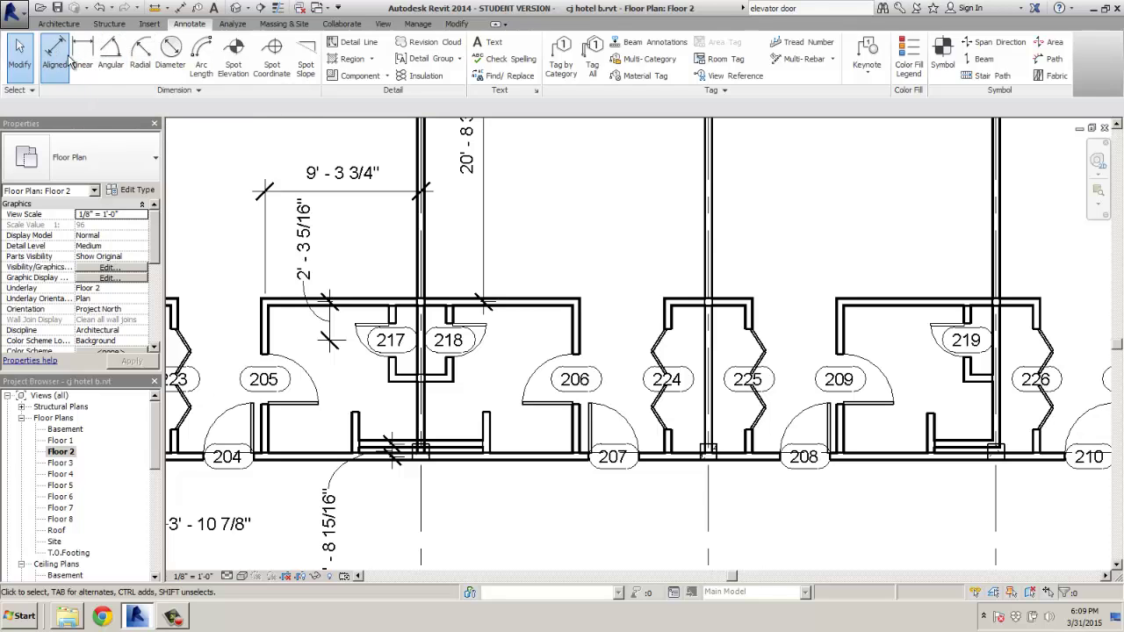
scroll(424, 345, "up", 2)
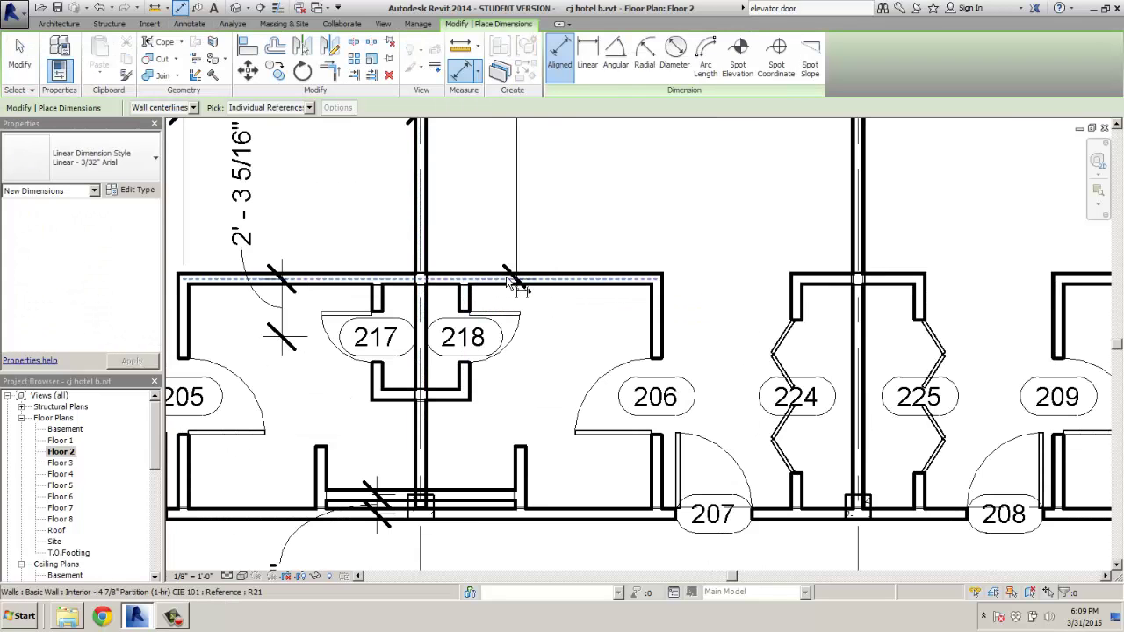
left_click(506, 281)
left_click(460, 395)
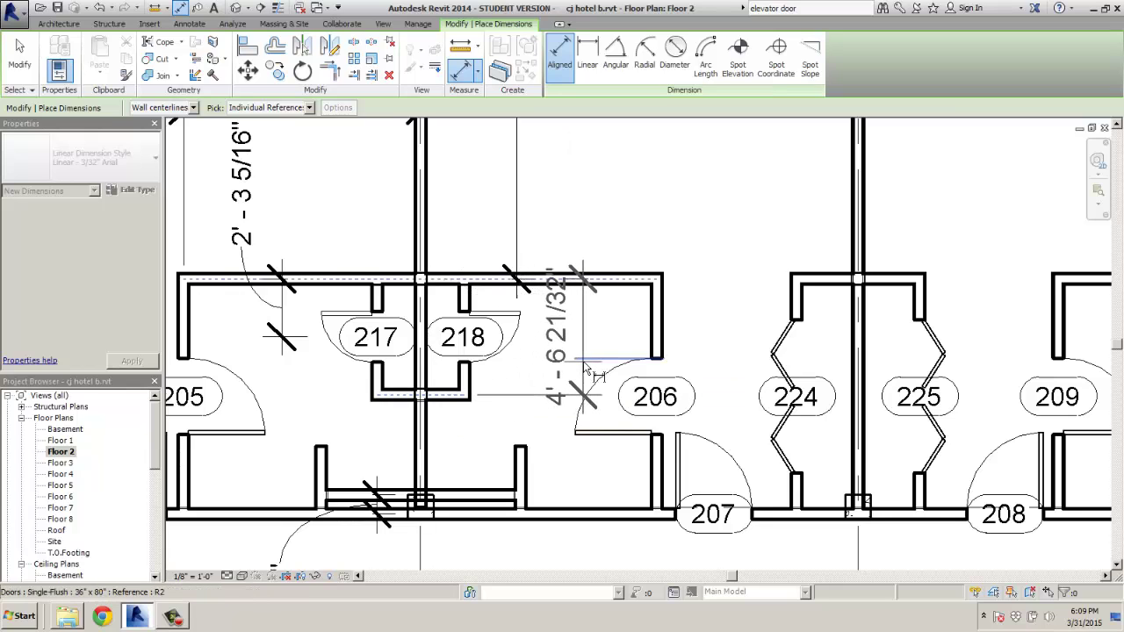
left_click(583, 362)
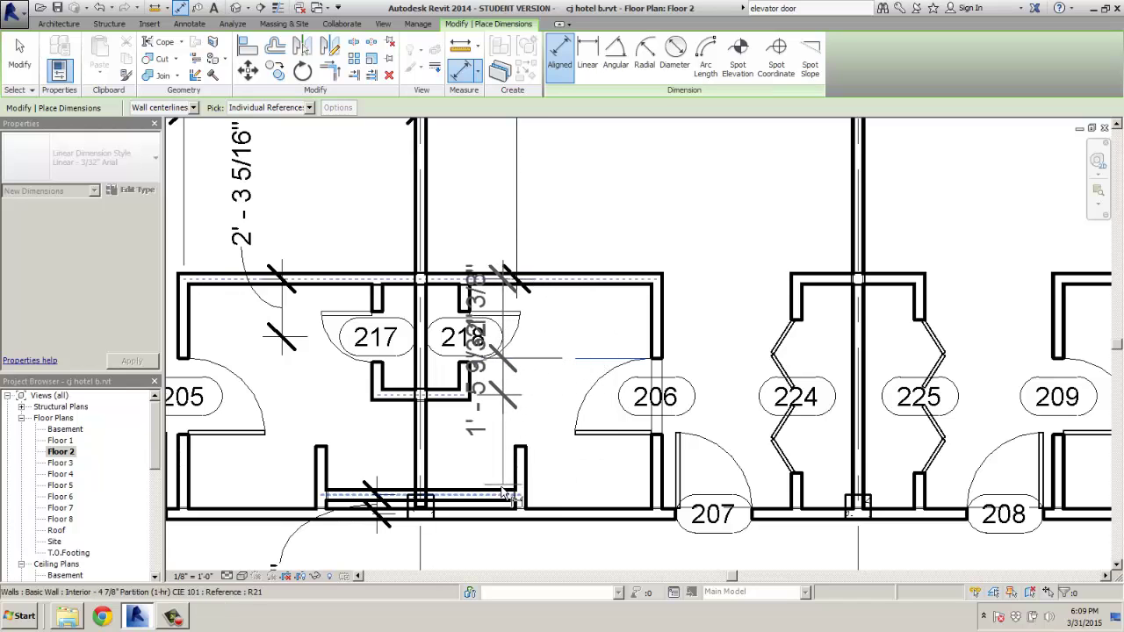
key("Escape")
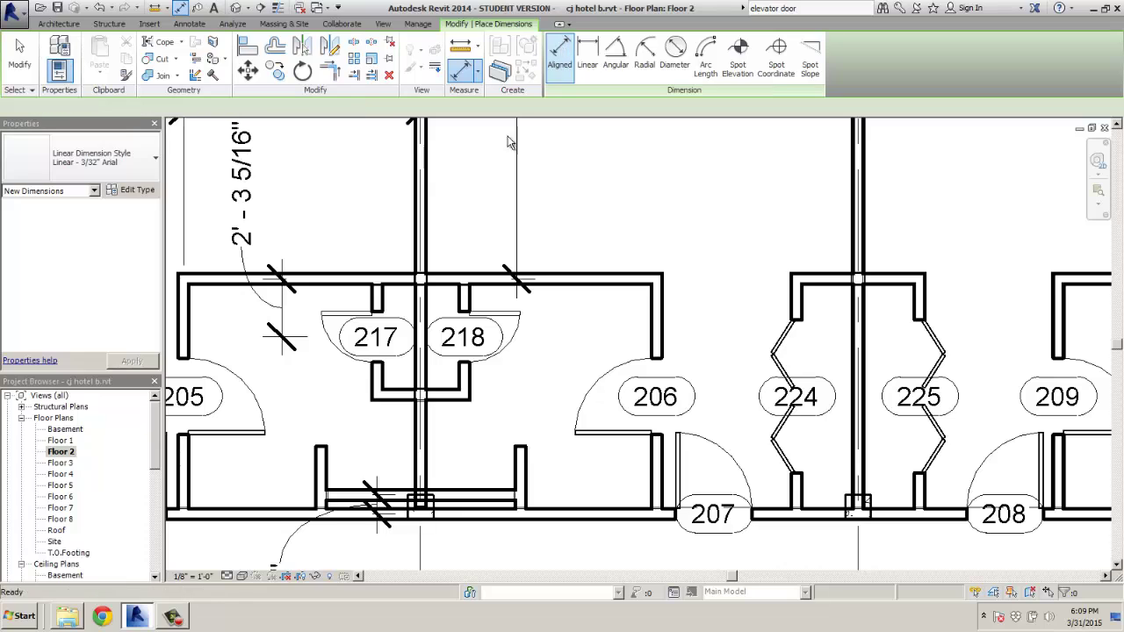
left_click(452, 406)
left_click(445, 272)
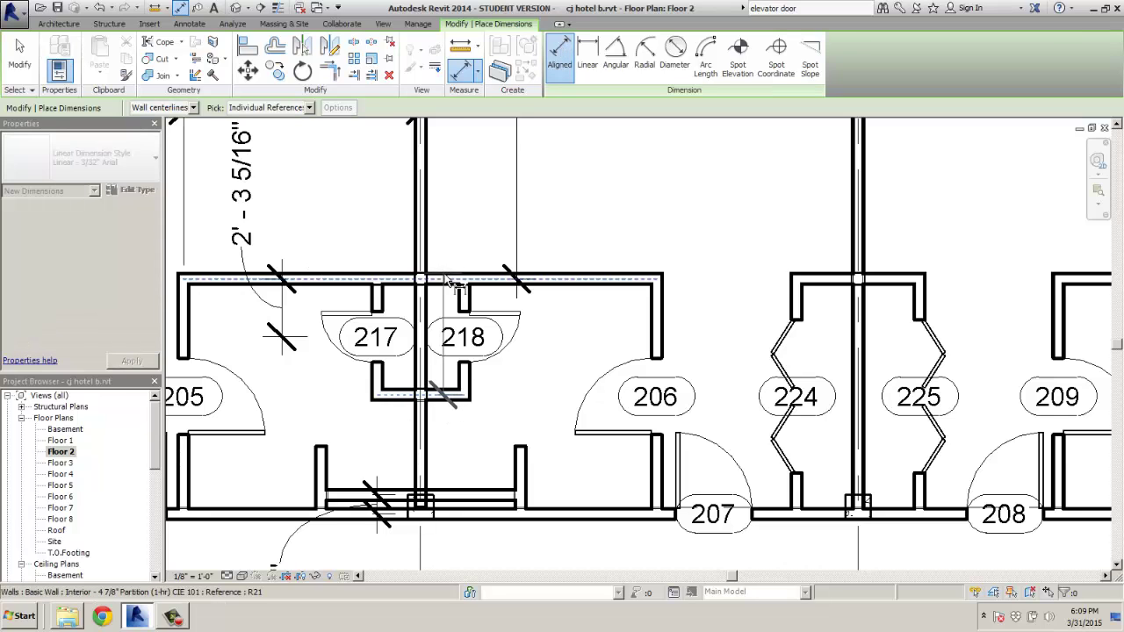
key("Escape")
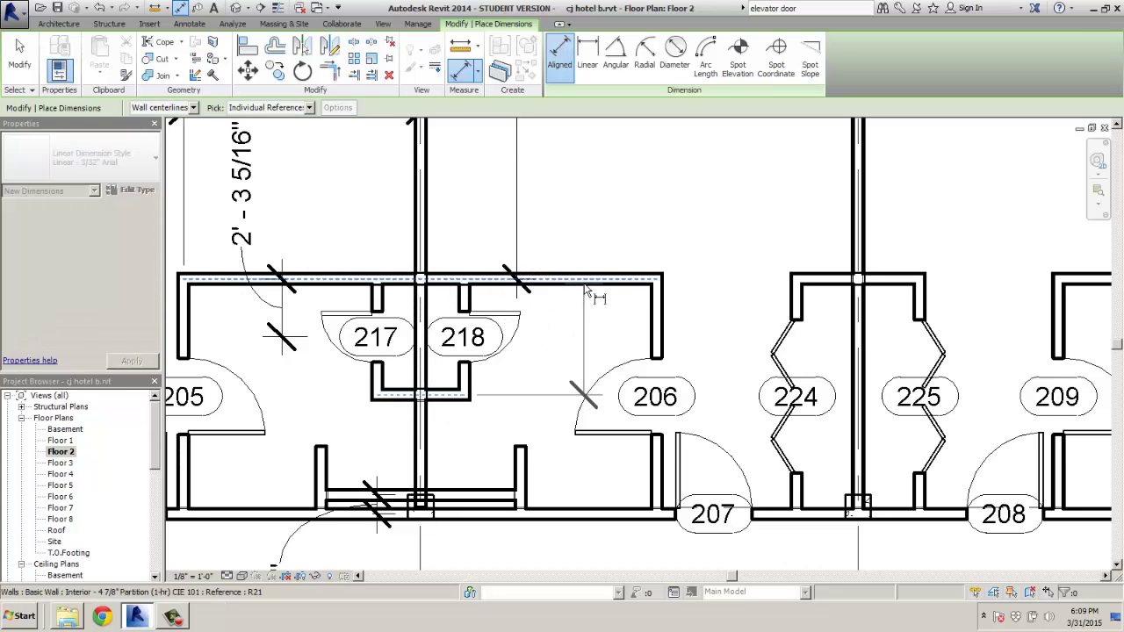
Step: Dimension the depth of the closets at doors 217 and 218 between wall centerlines, with its text moved above the bathroom
left_click(597, 280)
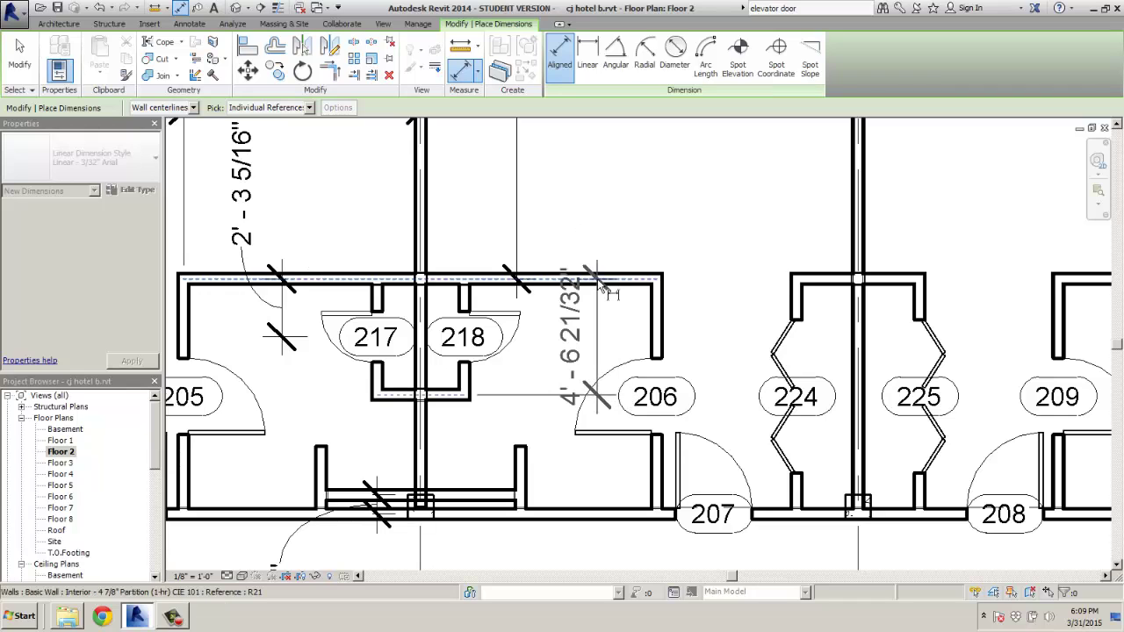
left_click(594, 332)
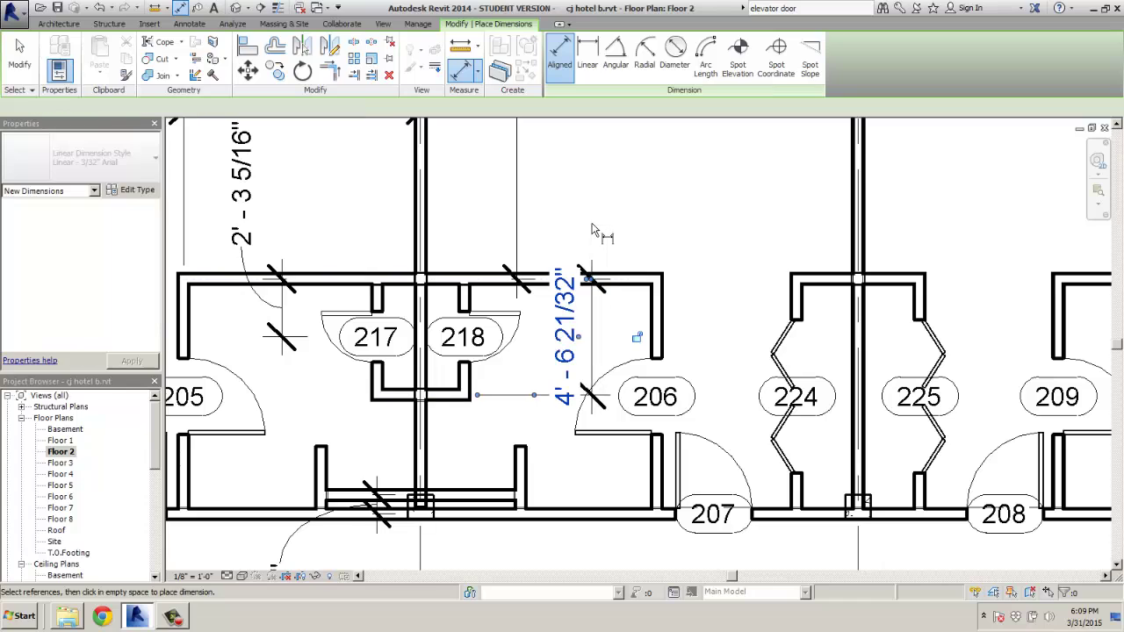
left_click_drag(579, 343, 575, 187)
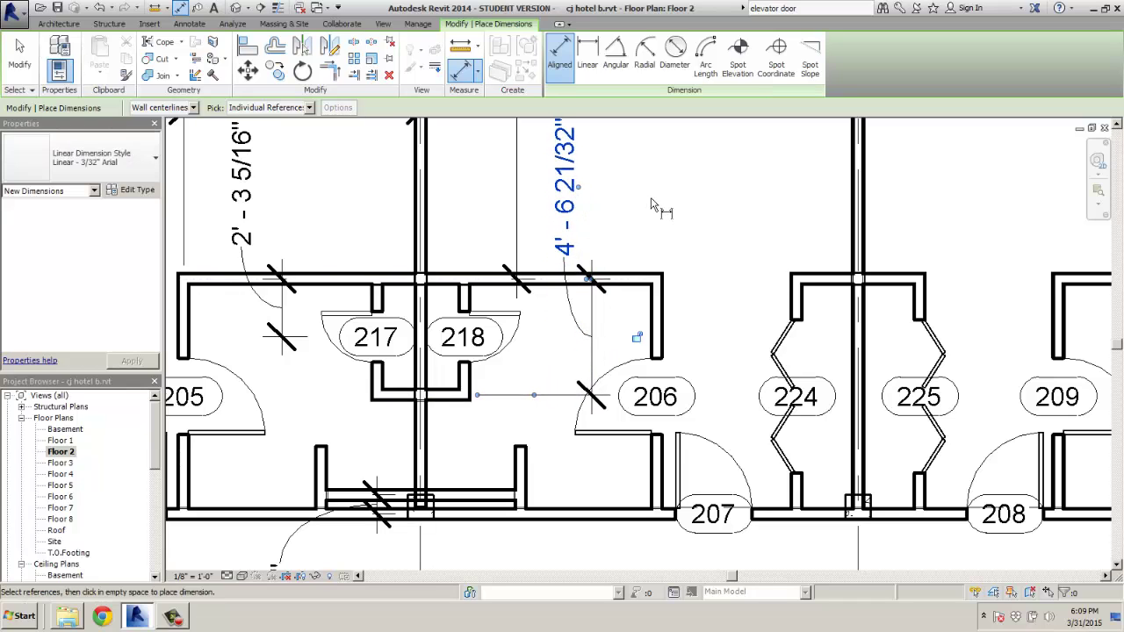
Step: Save the project from the save reminder
scroll(665, 223, "down", 2)
middle_click_drag(682, 225, 640, 218)
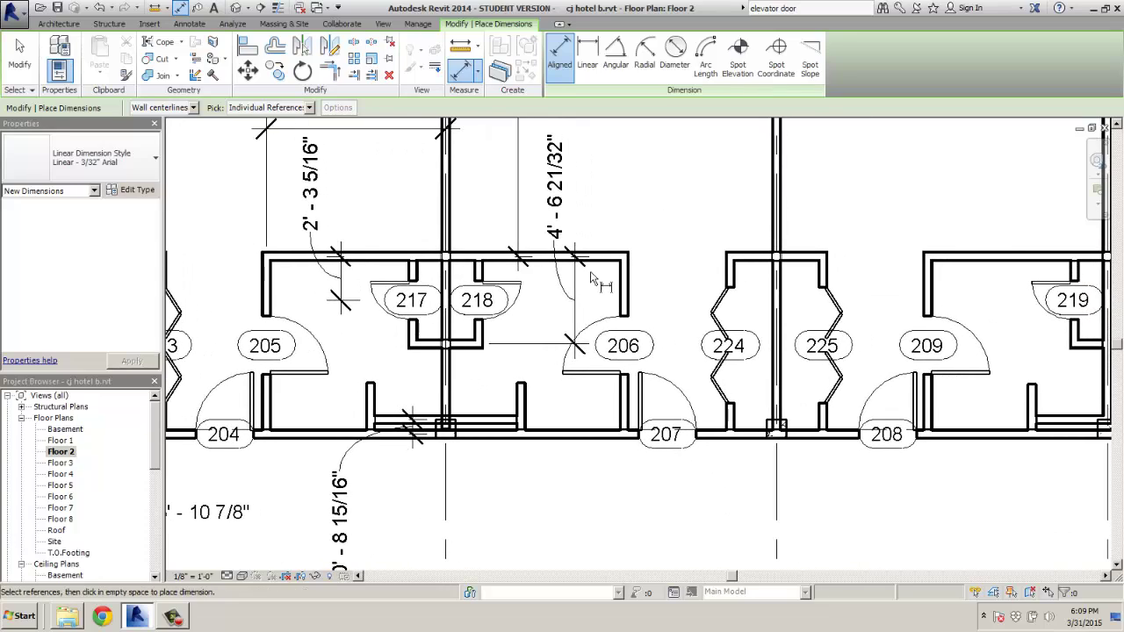
scroll(594, 287, "down", 2)
middle_click_drag(677, 299, 569, 282)
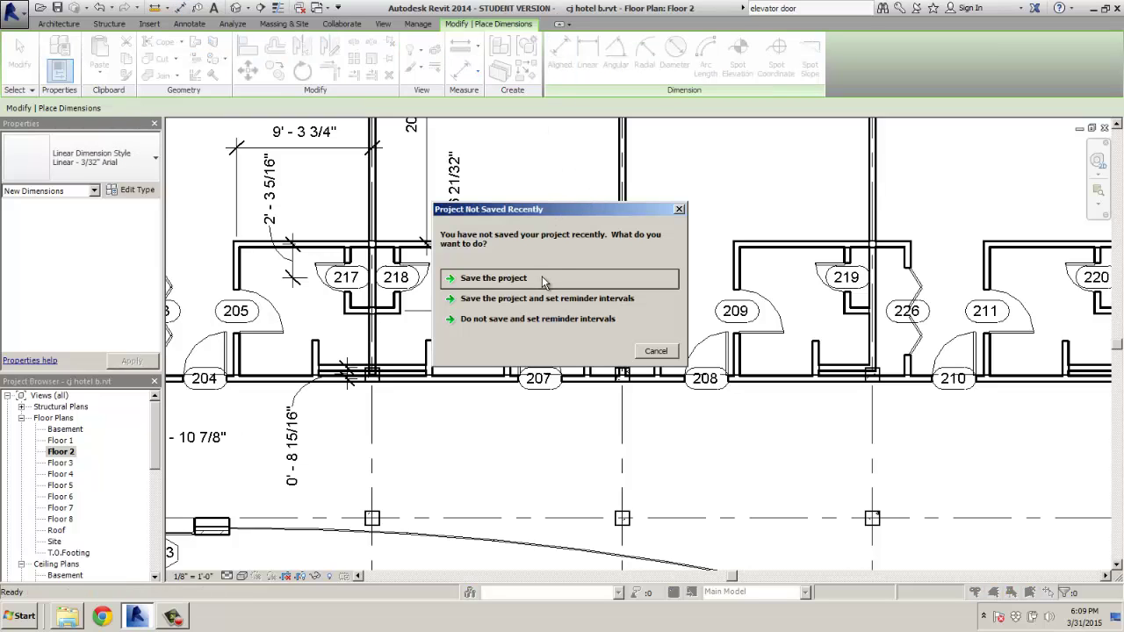
left_click(542, 278)
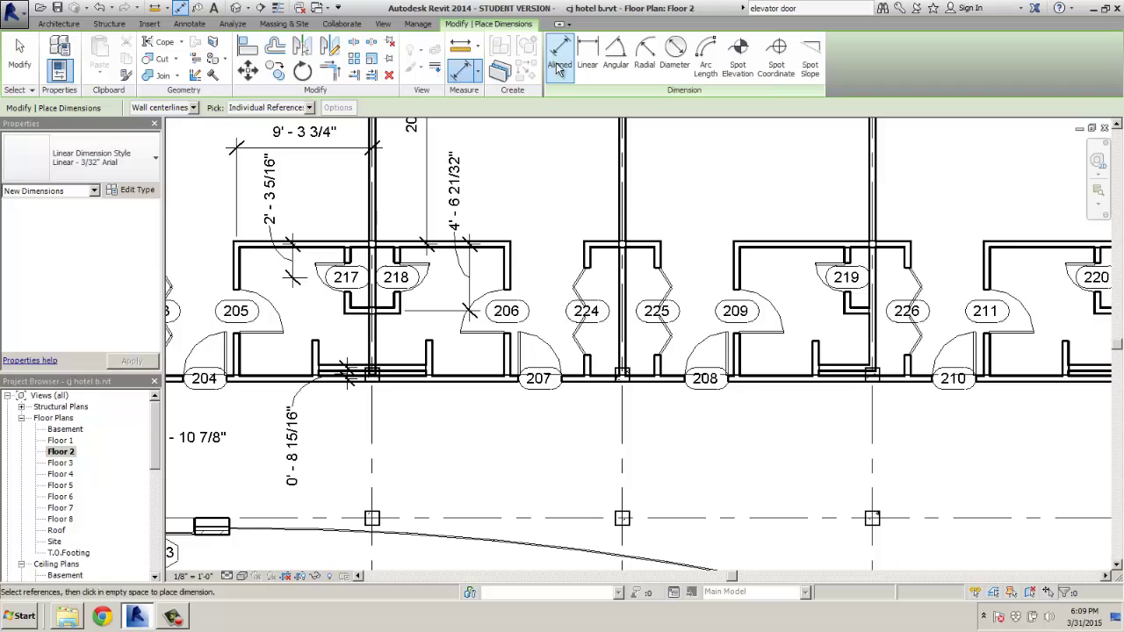
Step: Dimension bifold door 224's centre from the corridor wall centerline and move the text above the door 207 entry
left_click(590, 333)
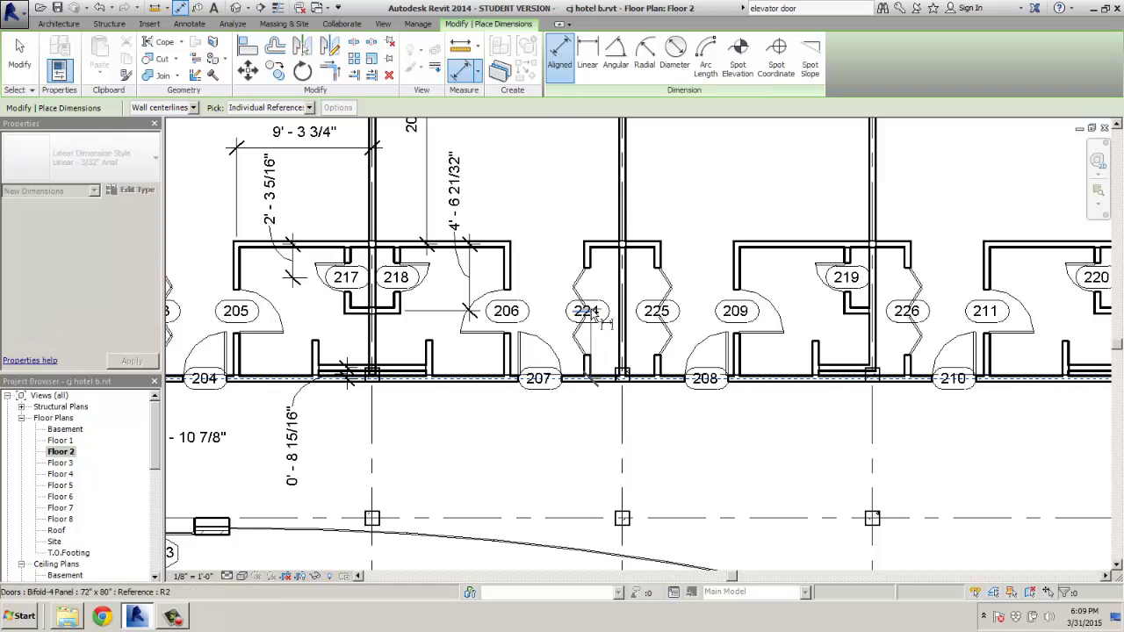
left_click(588, 327)
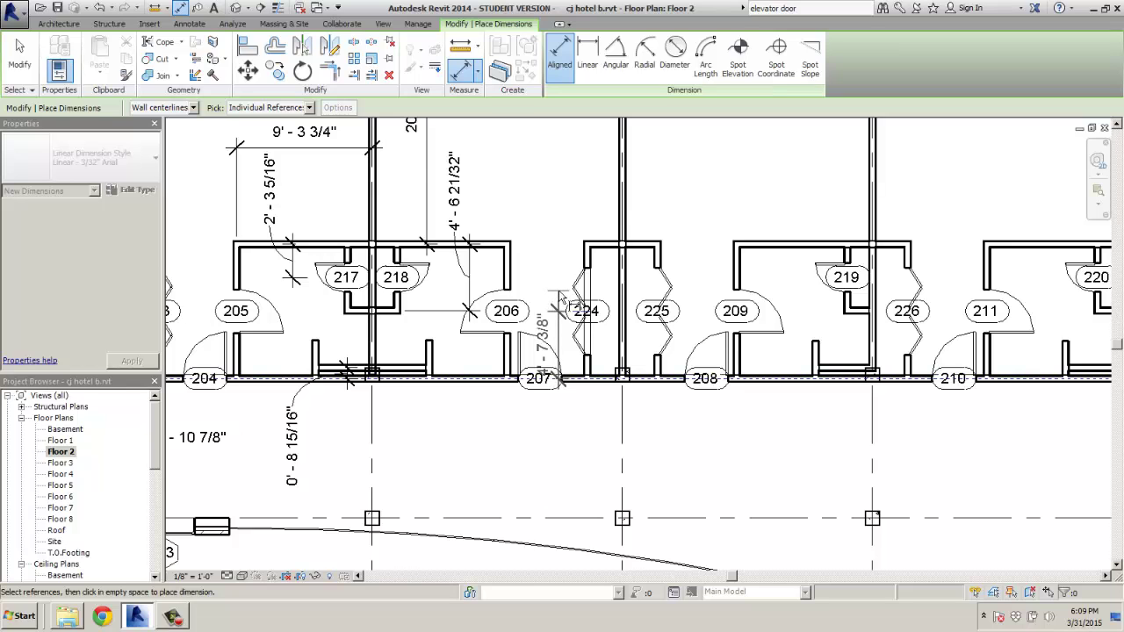
scroll(564, 302, "up", 2)
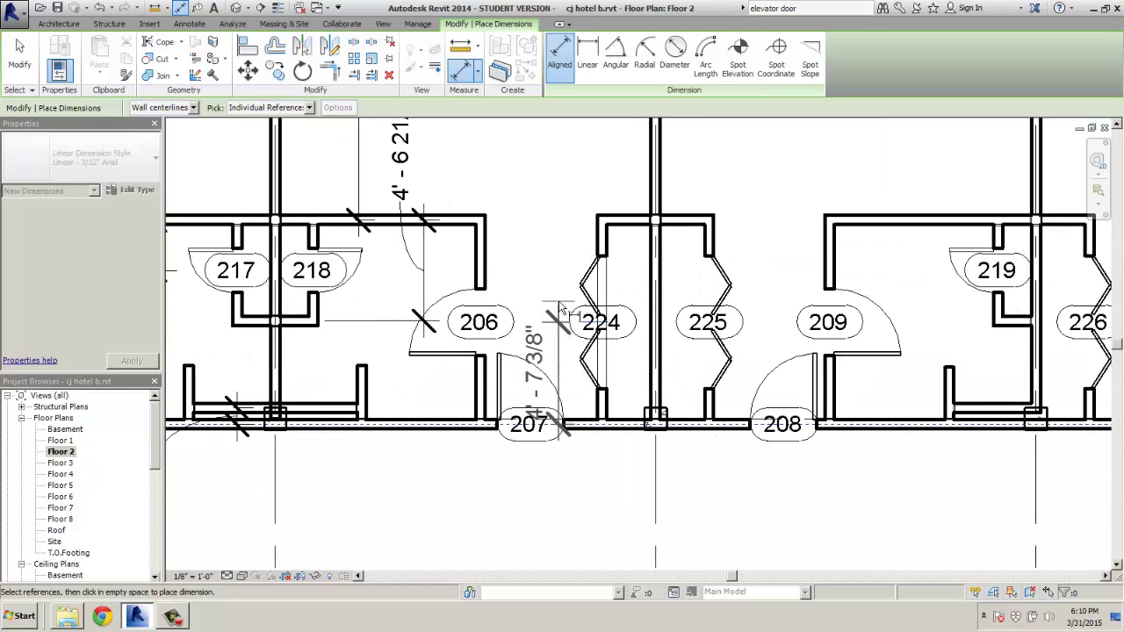
left_click(548, 349)
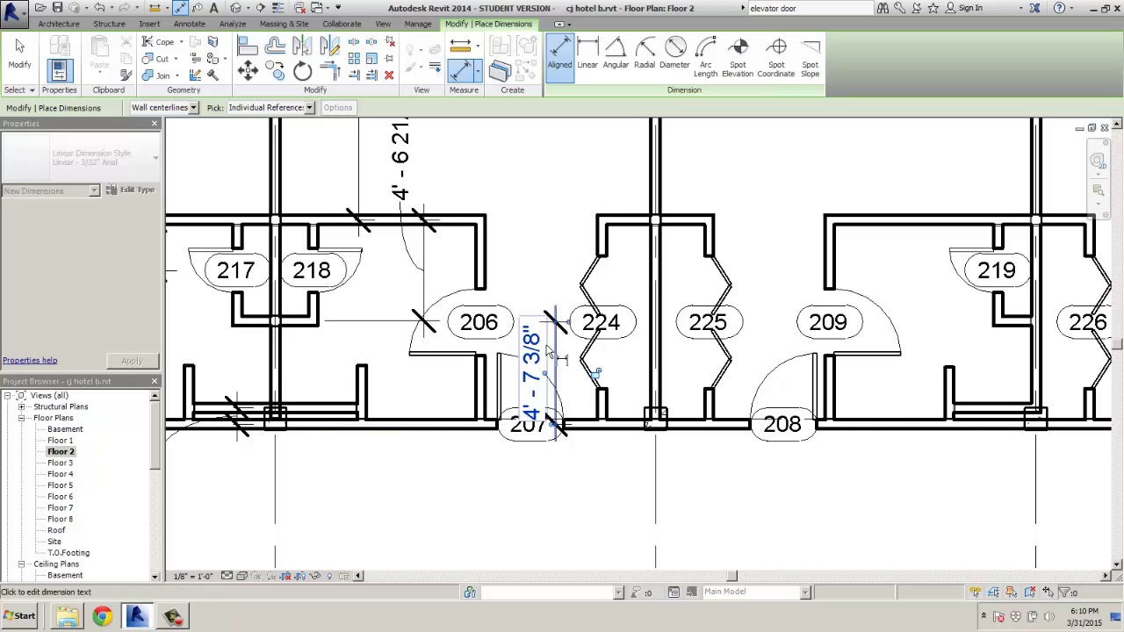
left_click_drag(545, 375, 536, 224)
scroll(566, 237, "down", 2)
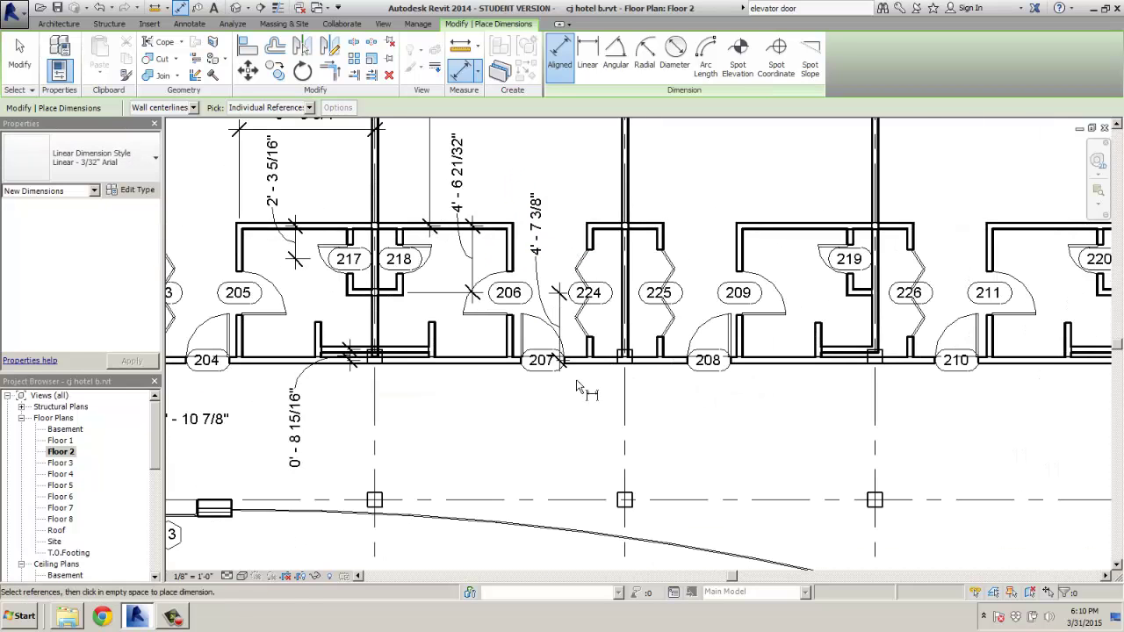
Step: Dimension door 202's centre from the first unit's outer side wall with an aligned dimension placed in the corridor
middle_click_drag(578, 387, 908, 323)
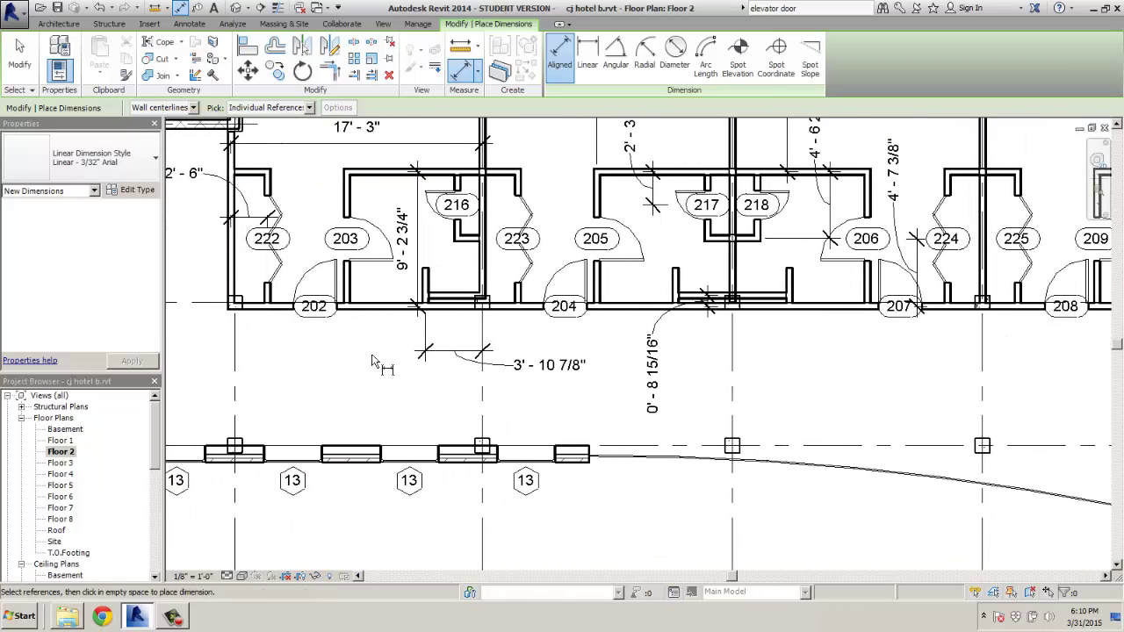
middle_click_drag(373, 362, 494, 360)
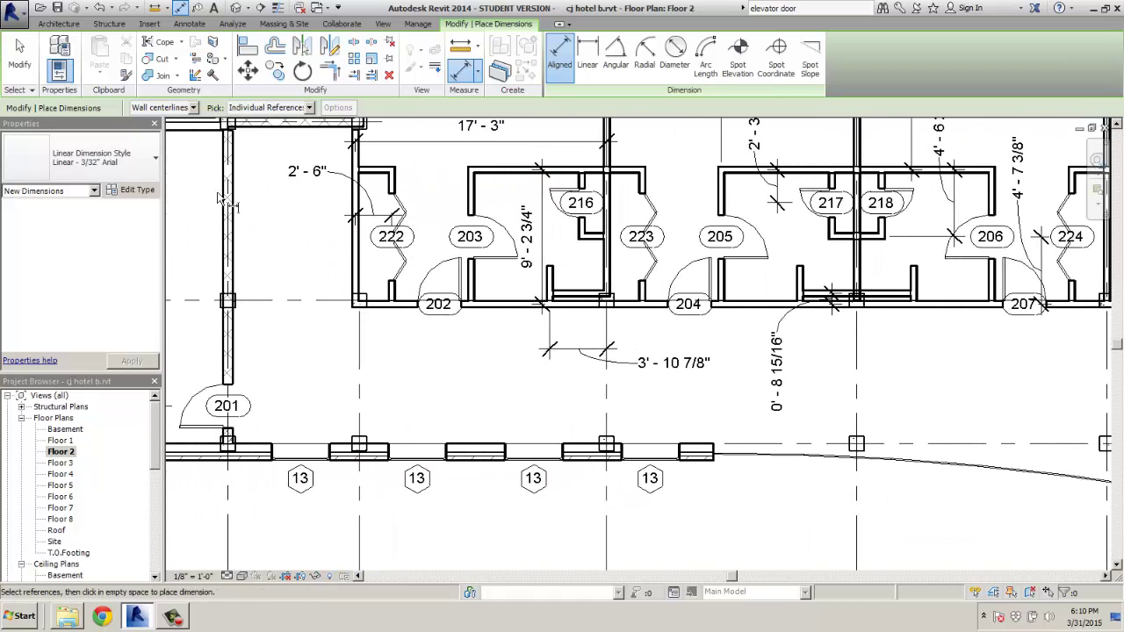
left_click(559, 57)
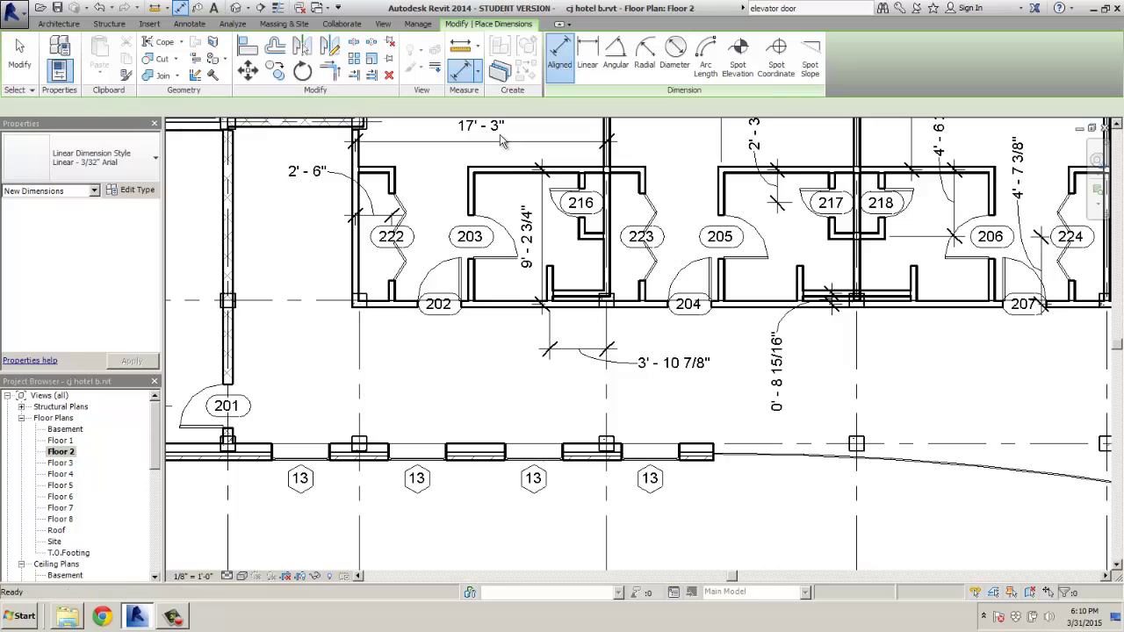
left_click(356, 282)
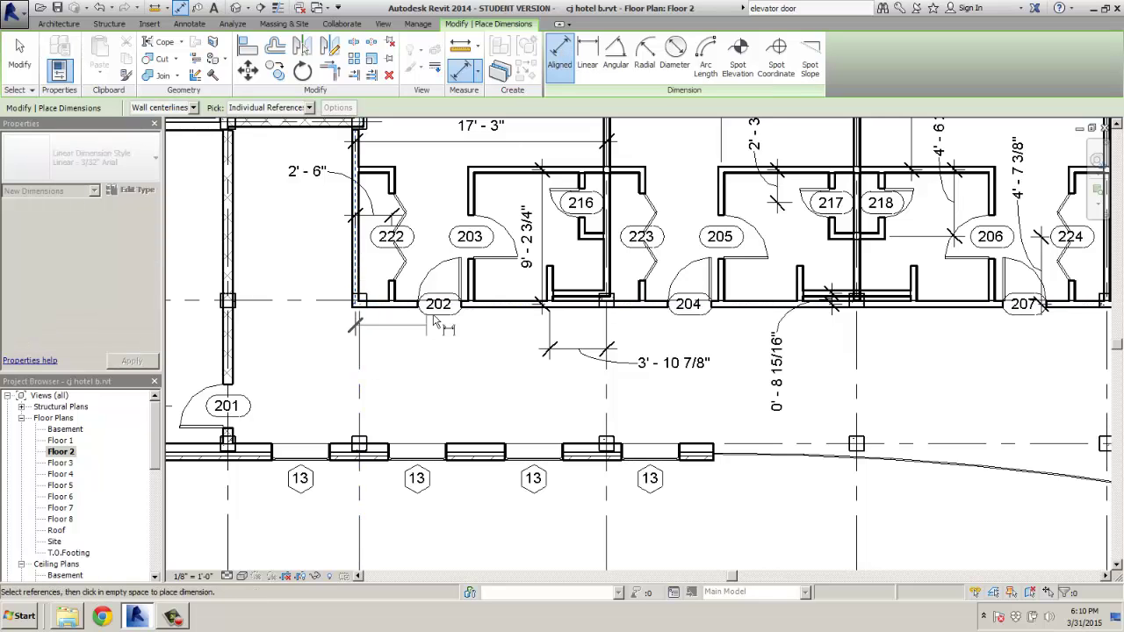
left_click(439, 279)
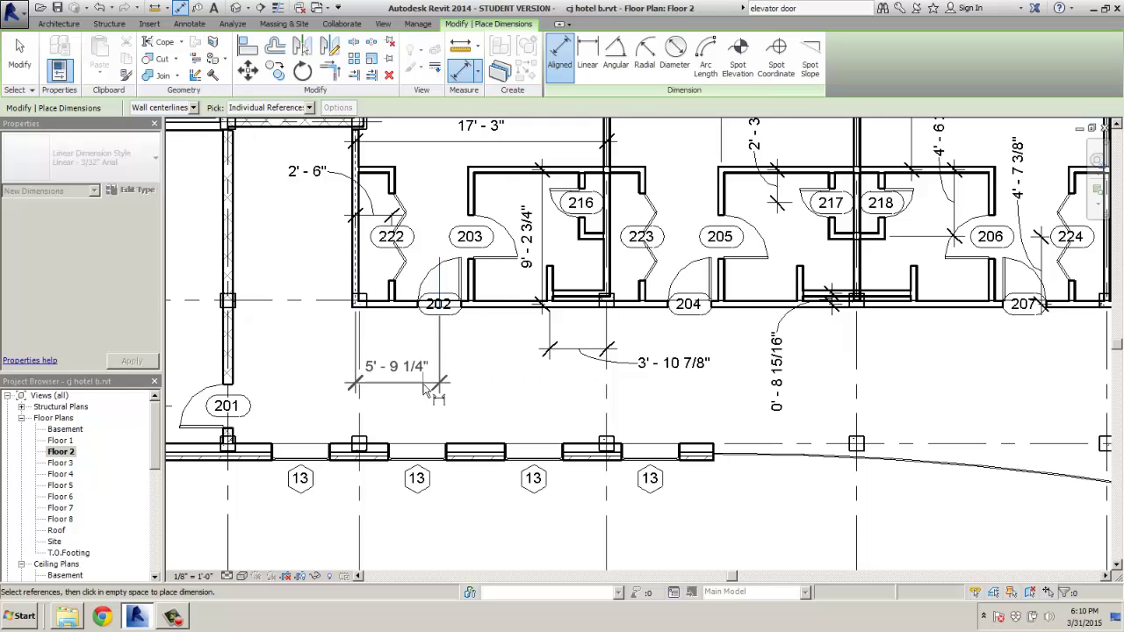
left_click(427, 400)
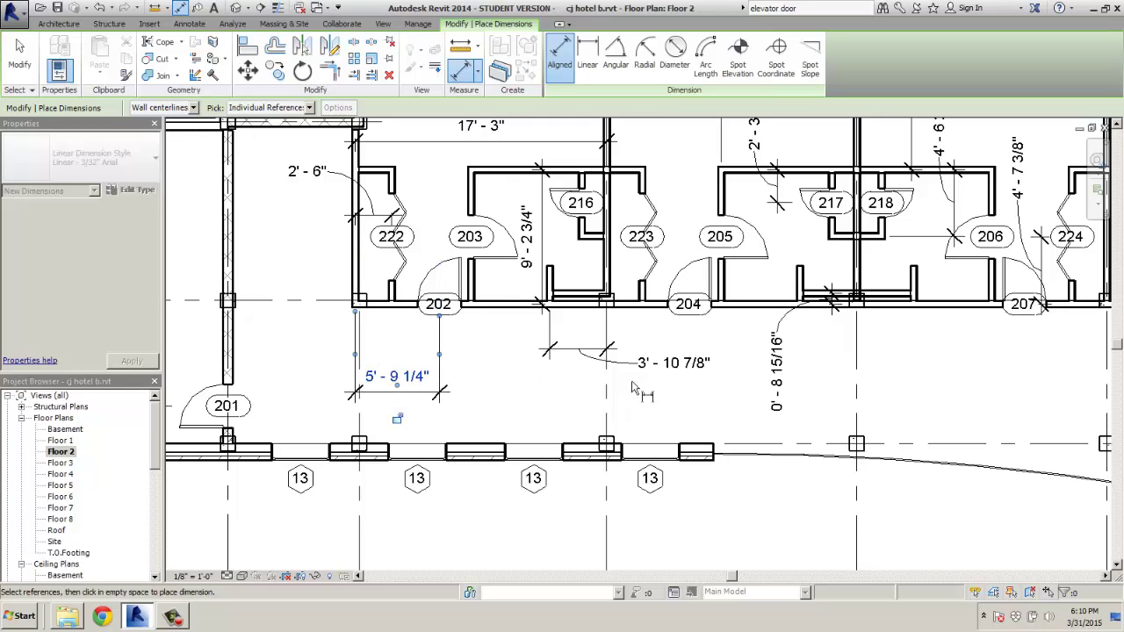
left_click(691, 342)
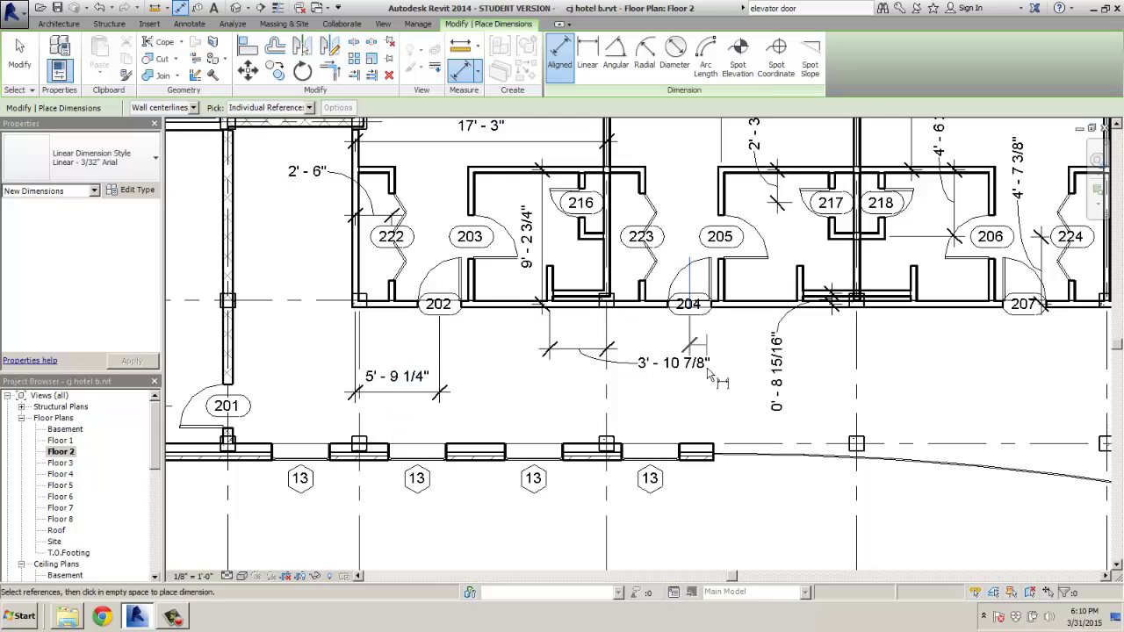
left_click(444, 398)
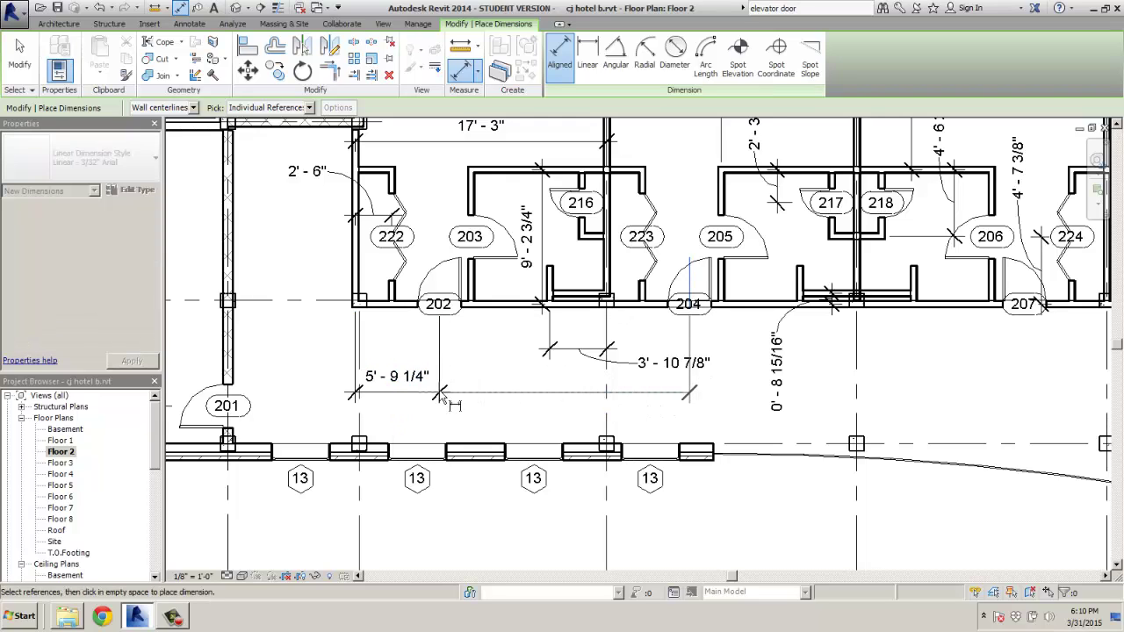
key("Escape")
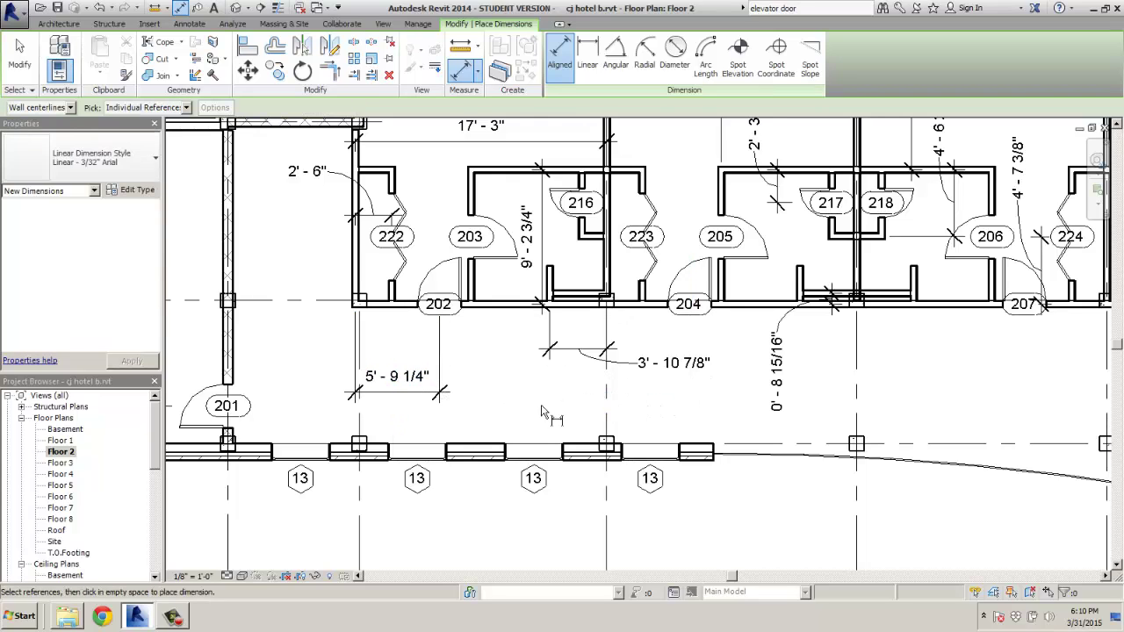
key("Escape")
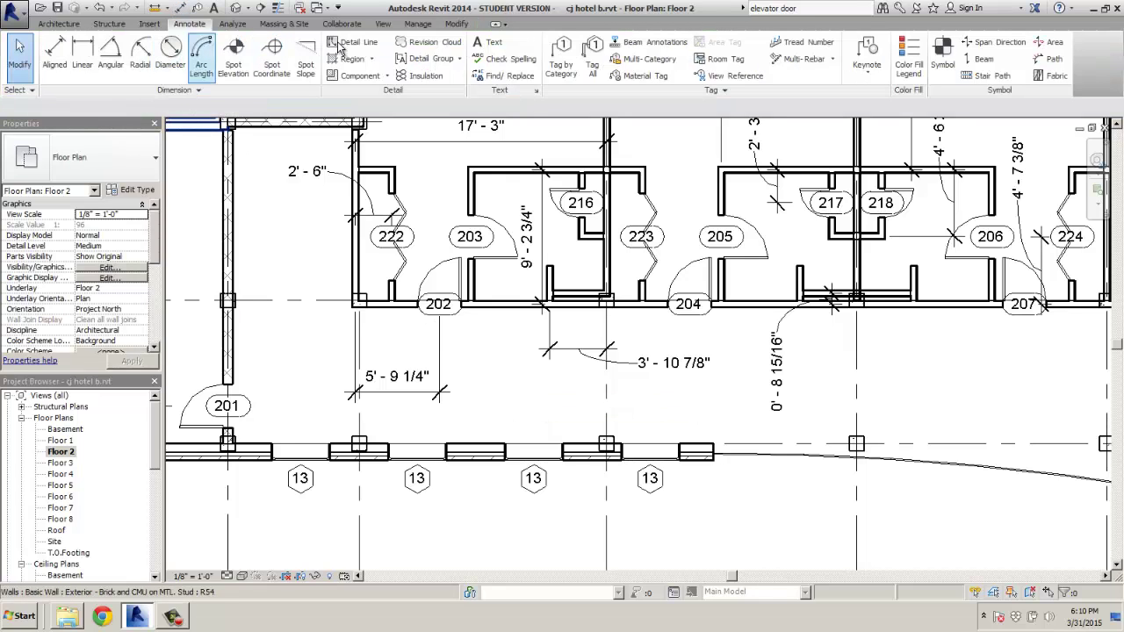
Step: Dimension between the centres of doors 202 and 204 with an aligned dimension in line with the existing corridor dimension
left_click(54, 53)
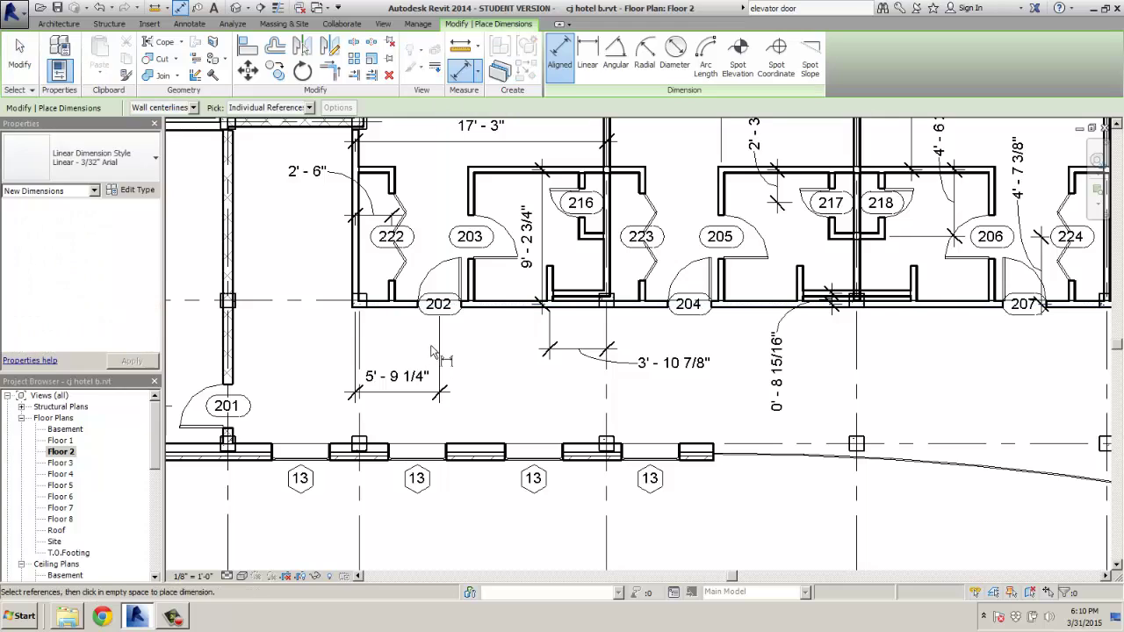
left_click(439, 294)
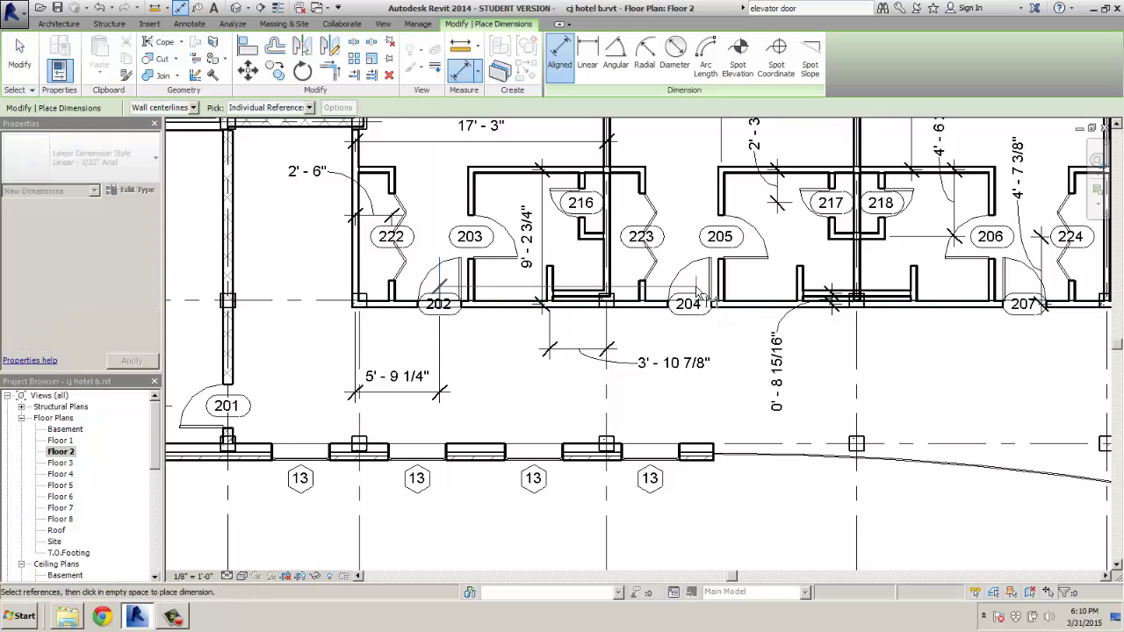
left_click(690, 297)
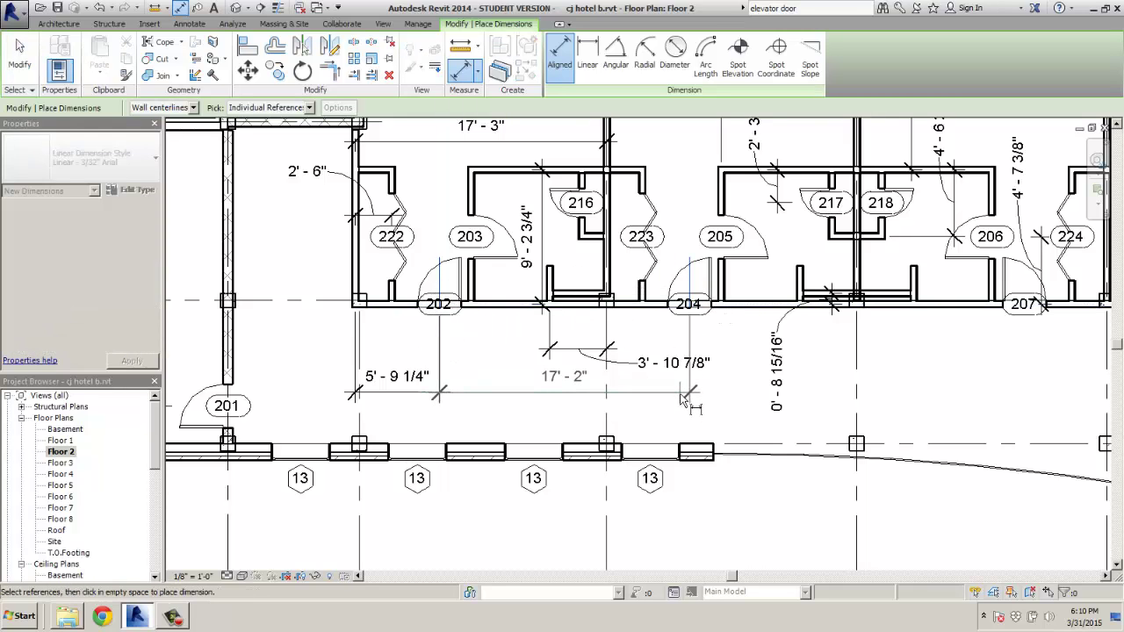
left_click(684, 400)
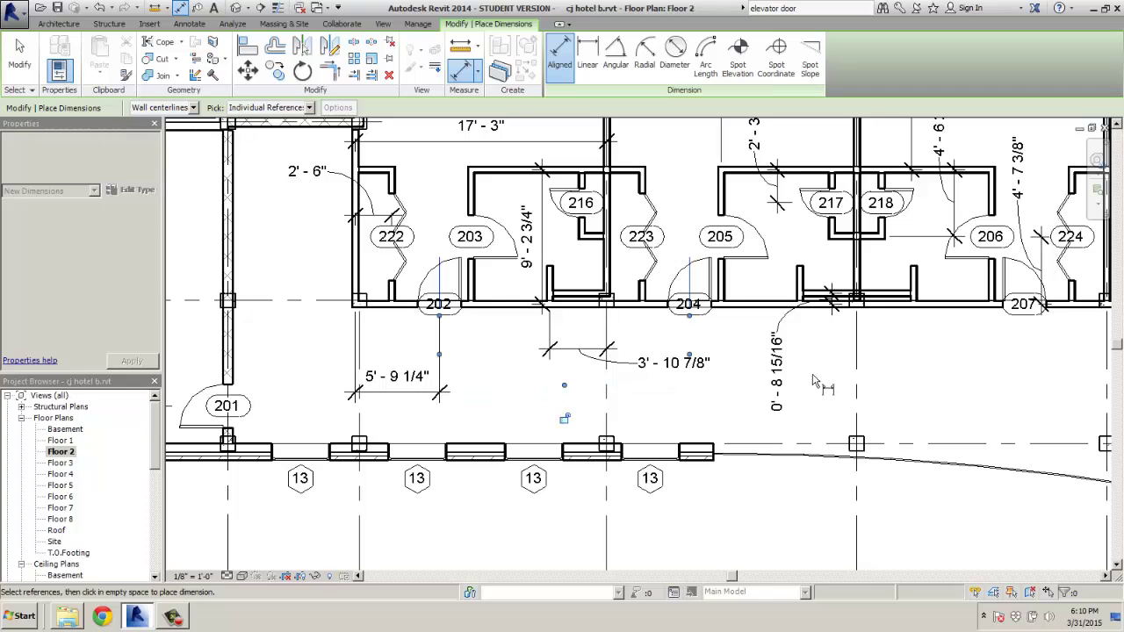
Step: Dimension between the centres of doors 204 and 207, continuing the corridor dimension string
left_click(1024, 283)
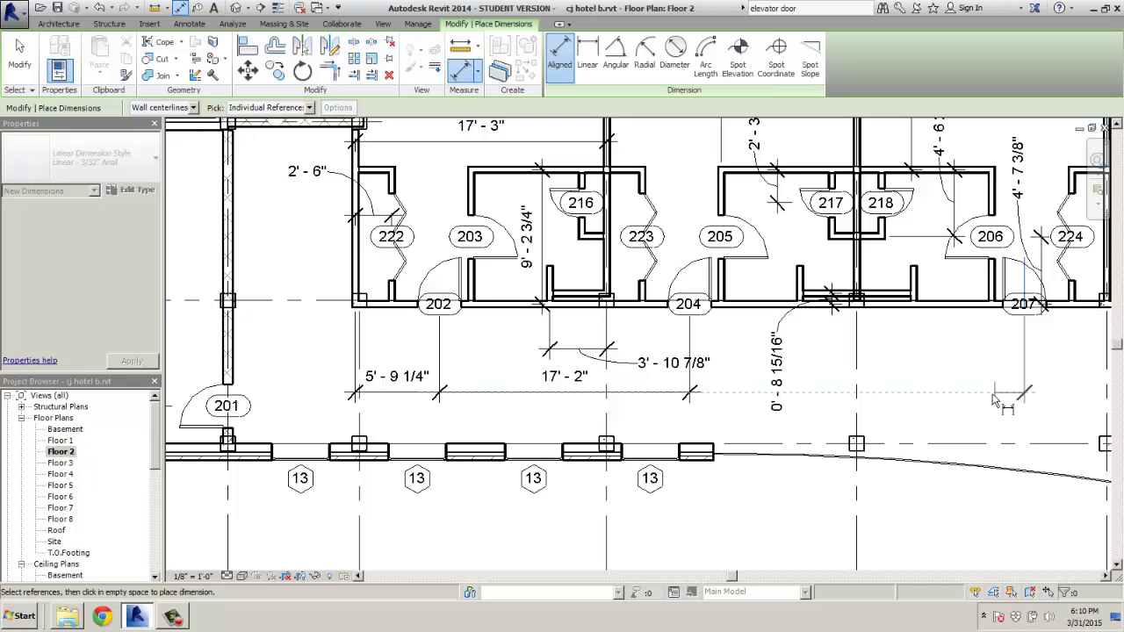
key("Escape")
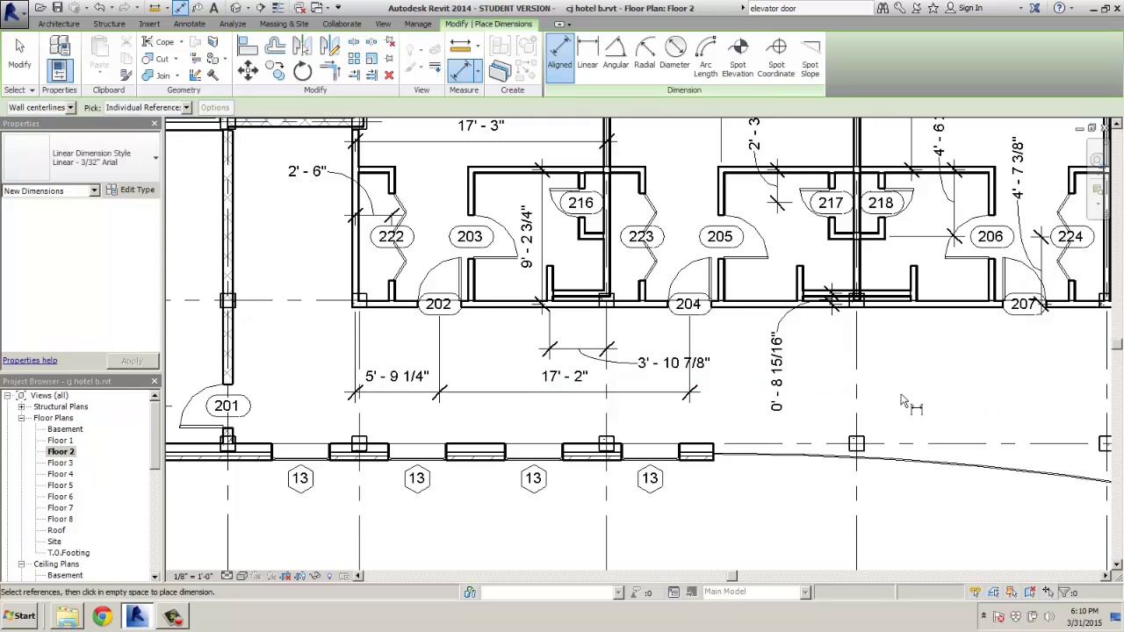
left_click(691, 283)
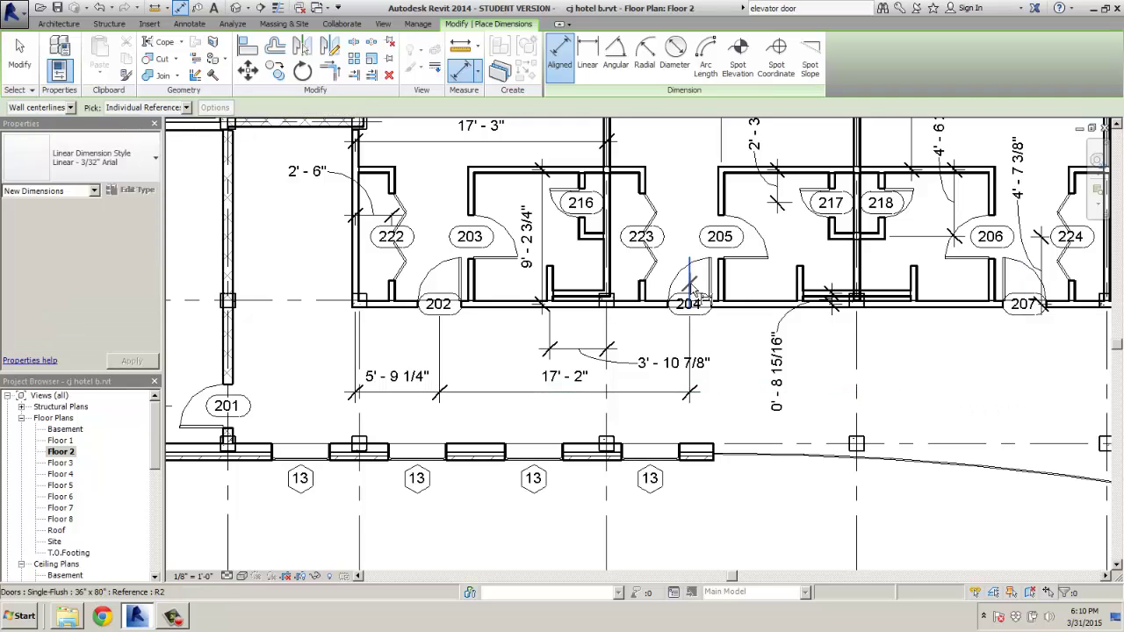
left_click(1034, 291)
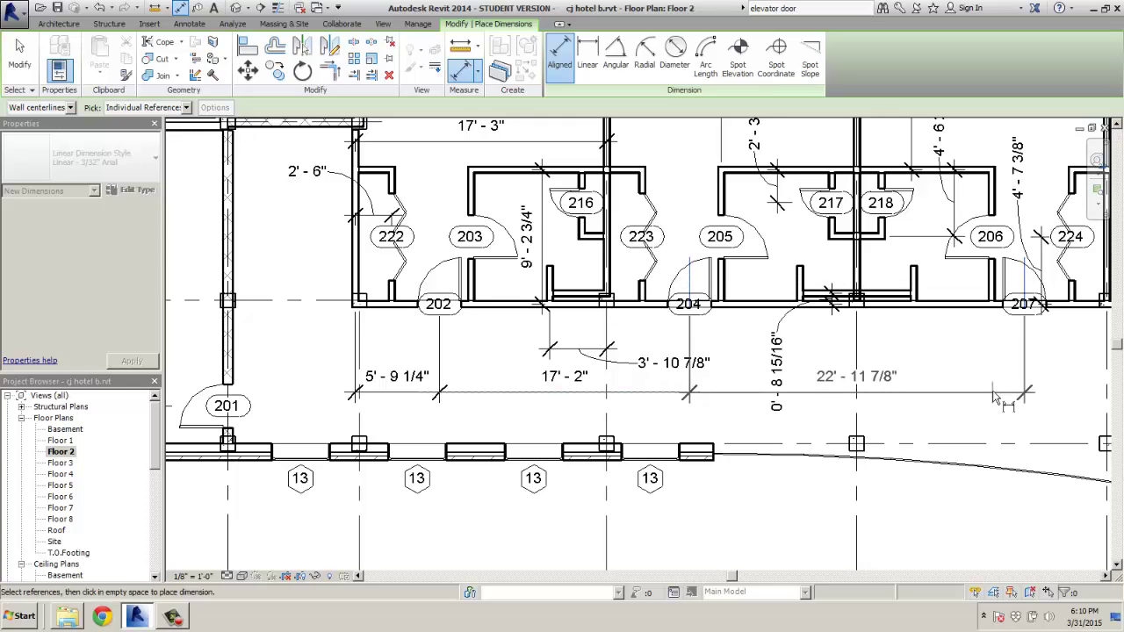
left_click(995, 396)
middle_click_drag(1003, 389, 650, 399)
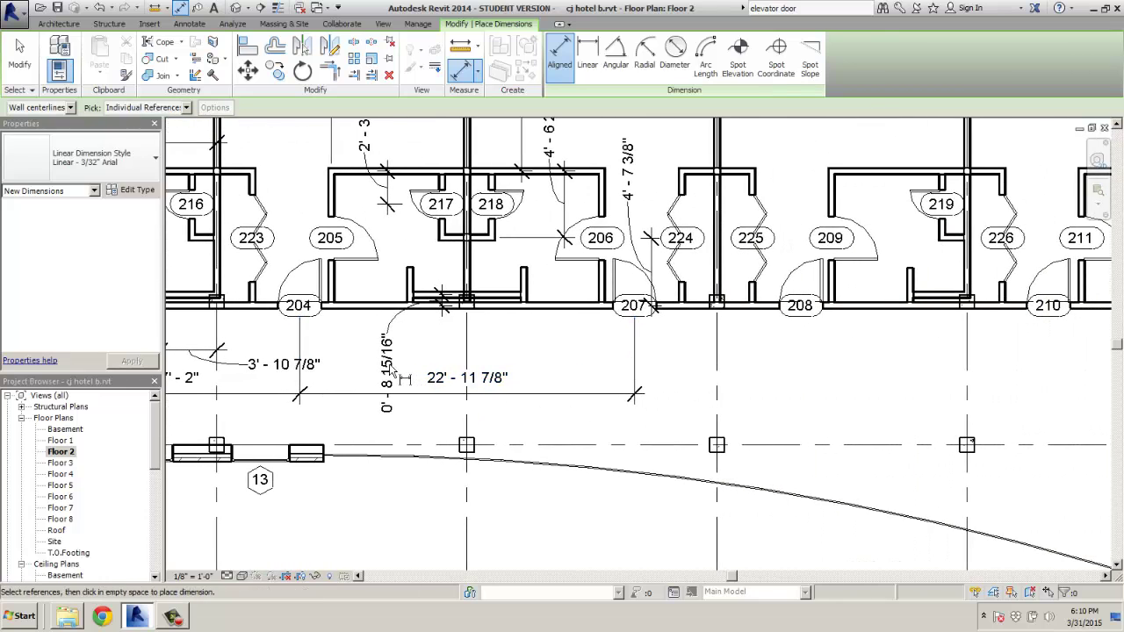
key("Escape")
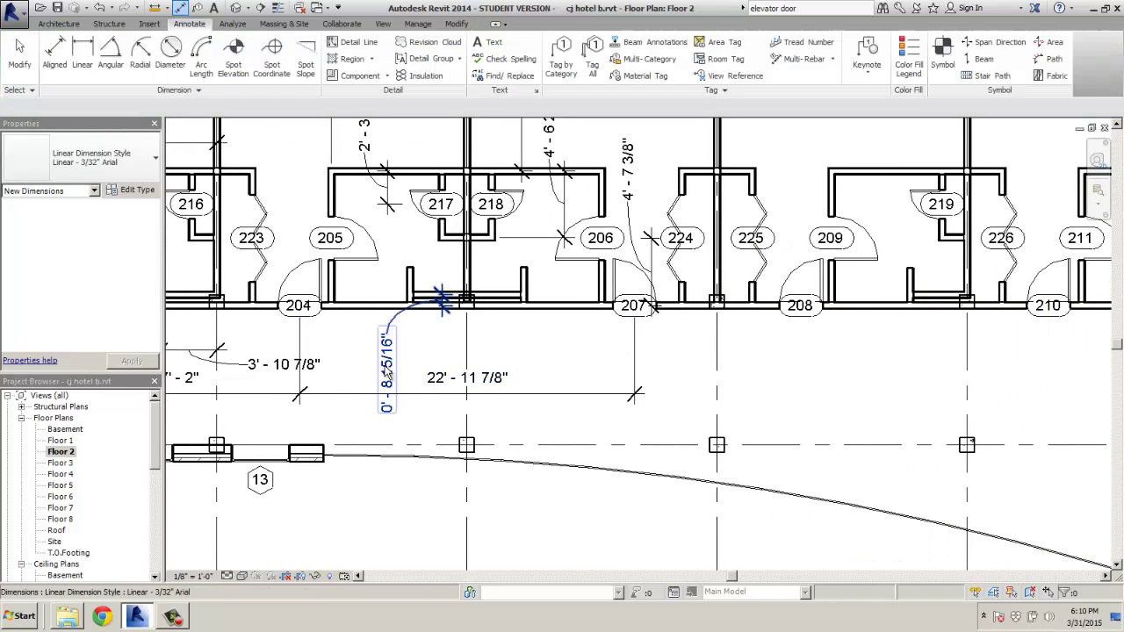
Step: Move the text of the 0' - 8 15/16" wall dimension clear of the corridor dimension string
left_click(395, 376)
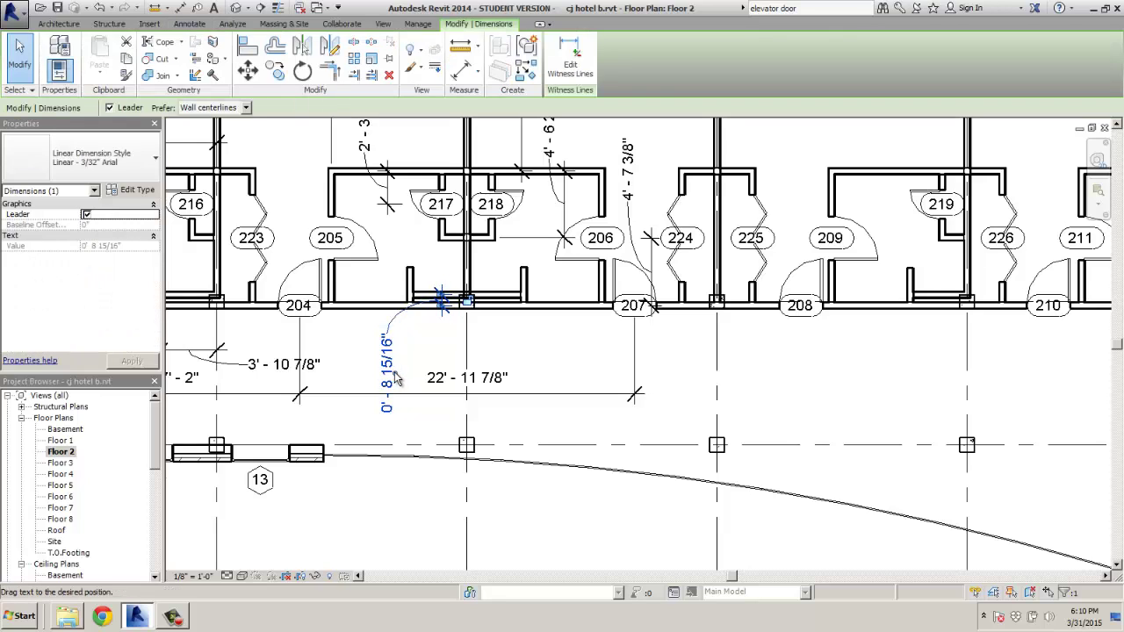
left_click_drag(395, 377, 372, 356)
left_click(407, 359)
Step: Extend the corridor dimension string with aligned dimensions between door centres 207 and 208, and 208 and 210
scroll(401, 352, "down", 2)
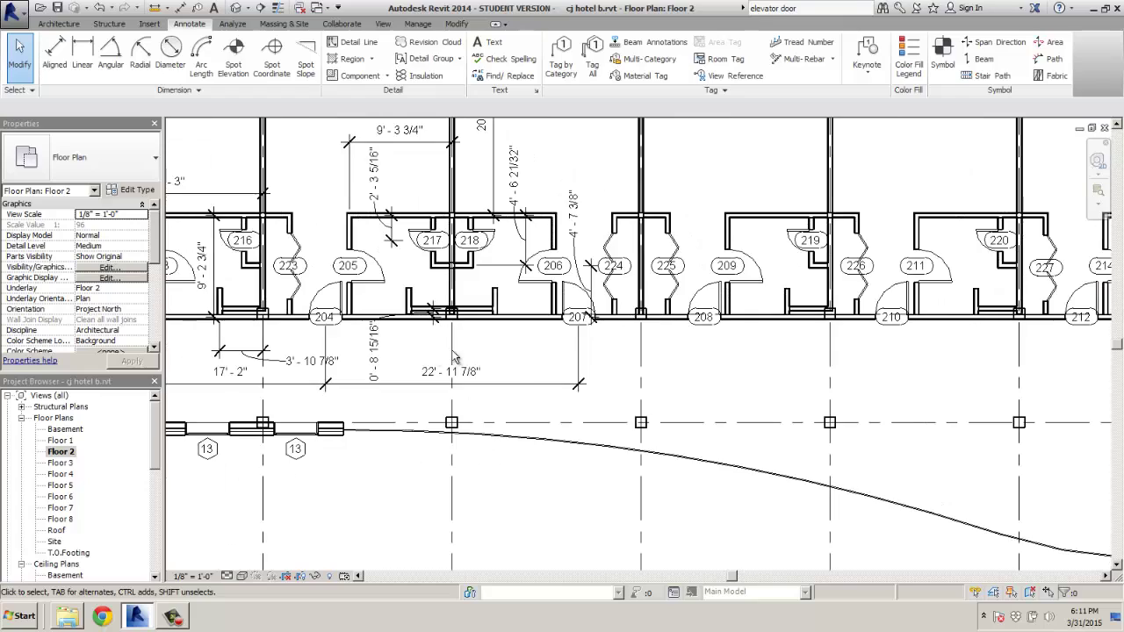
middle_click_drag(661, 373, 641, 389)
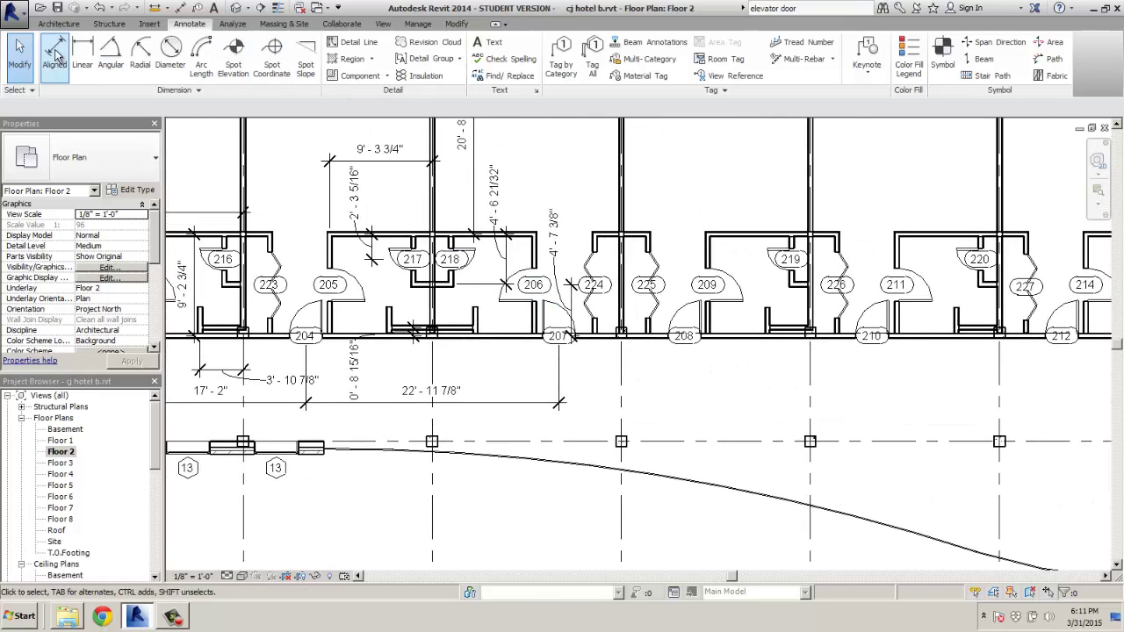
left_click(54, 53)
left_click(562, 325)
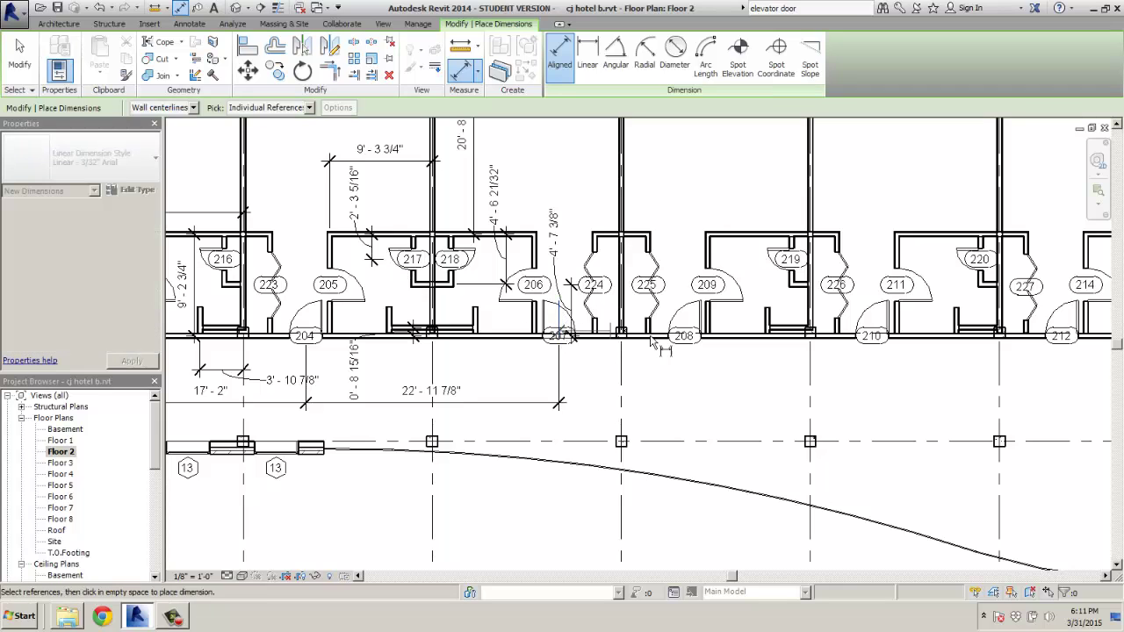
left_click(687, 332)
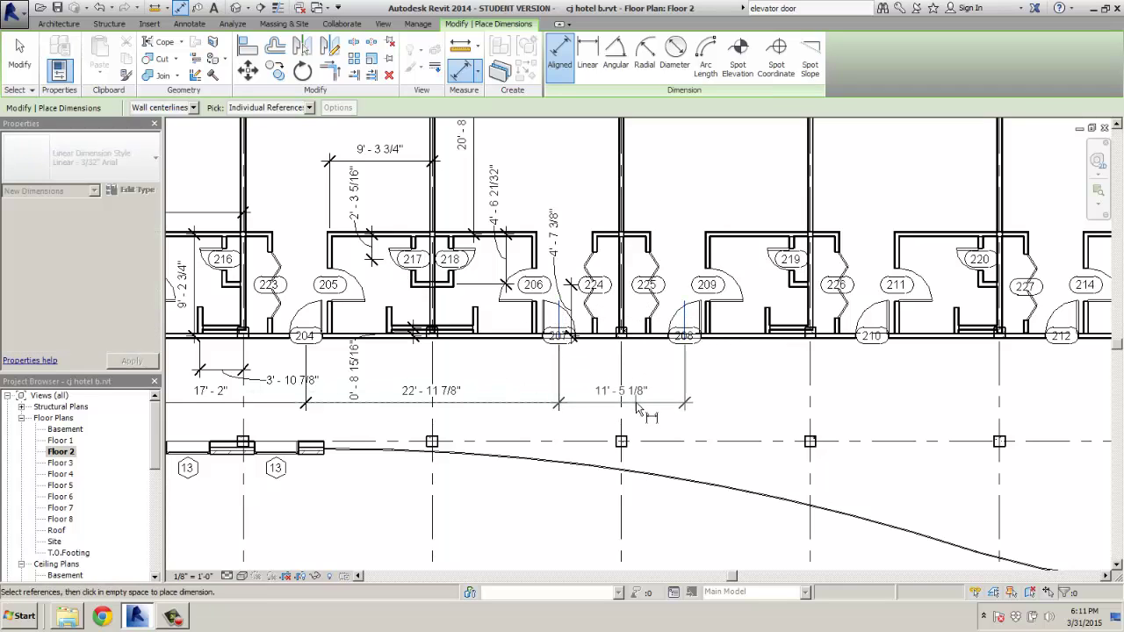
left_click(650, 403)
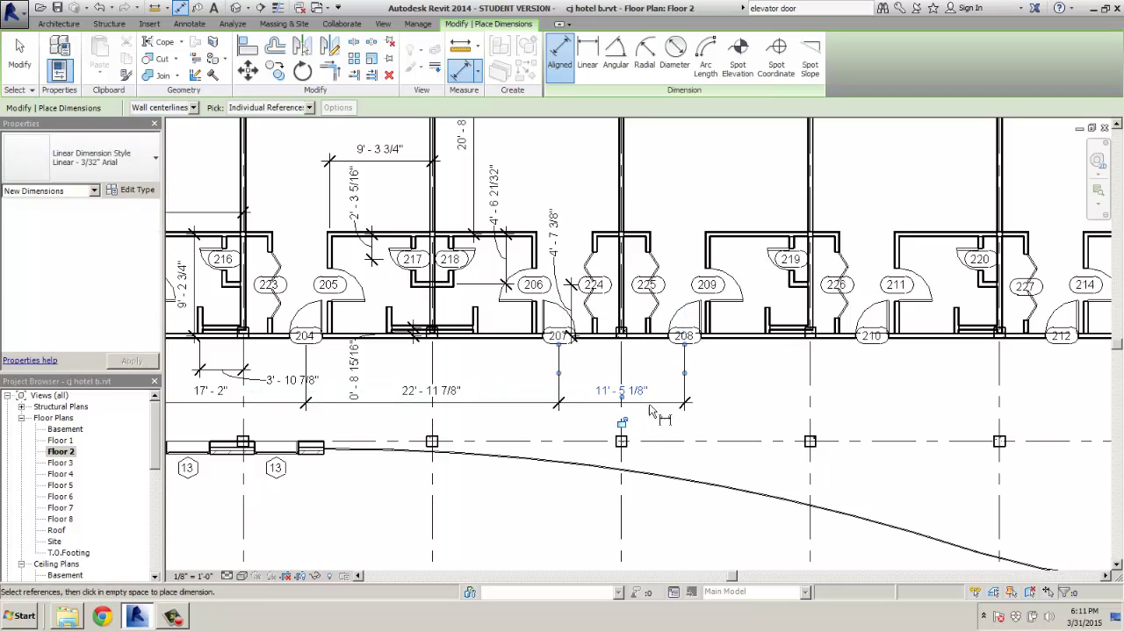
left_click(685, 316)
left_click(876, 322)
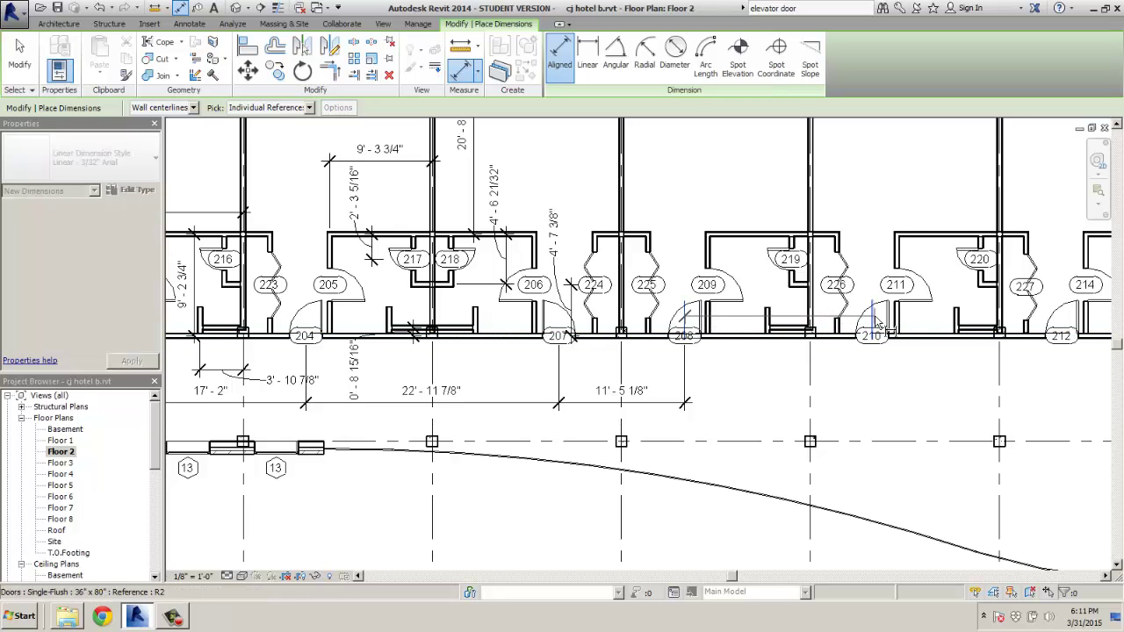
left_click(841, 408)
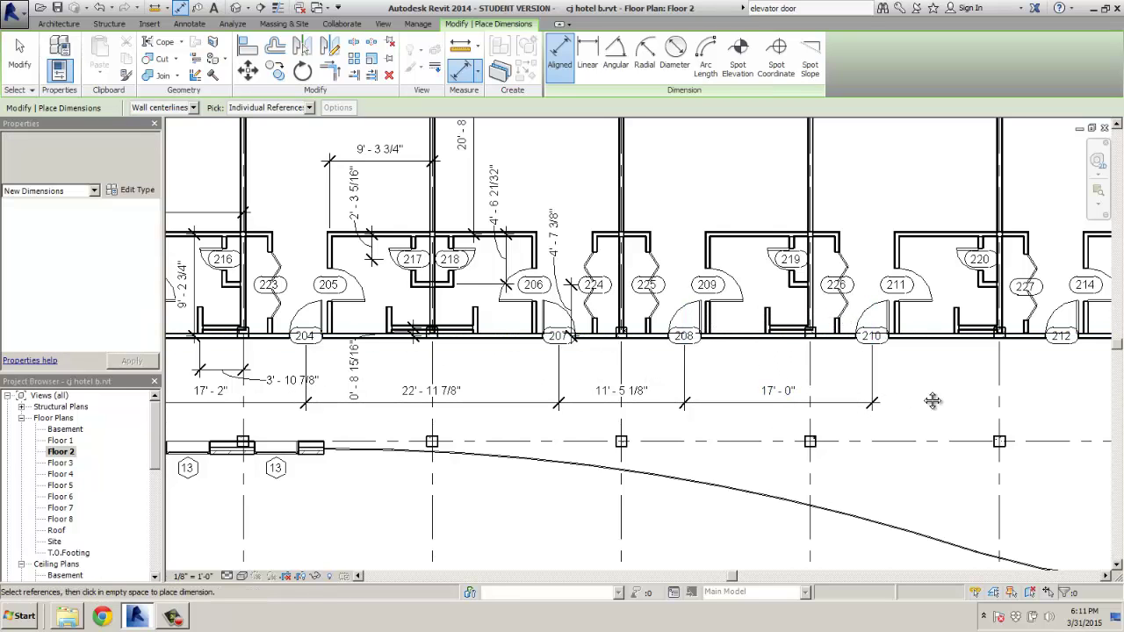
Step: Add aligned dimensions between door centres 210 and 212, and 212 and 213, on the same corridor dimension line
middle_click_drag(933, 396, 573, 396)
left_click(548, 320)
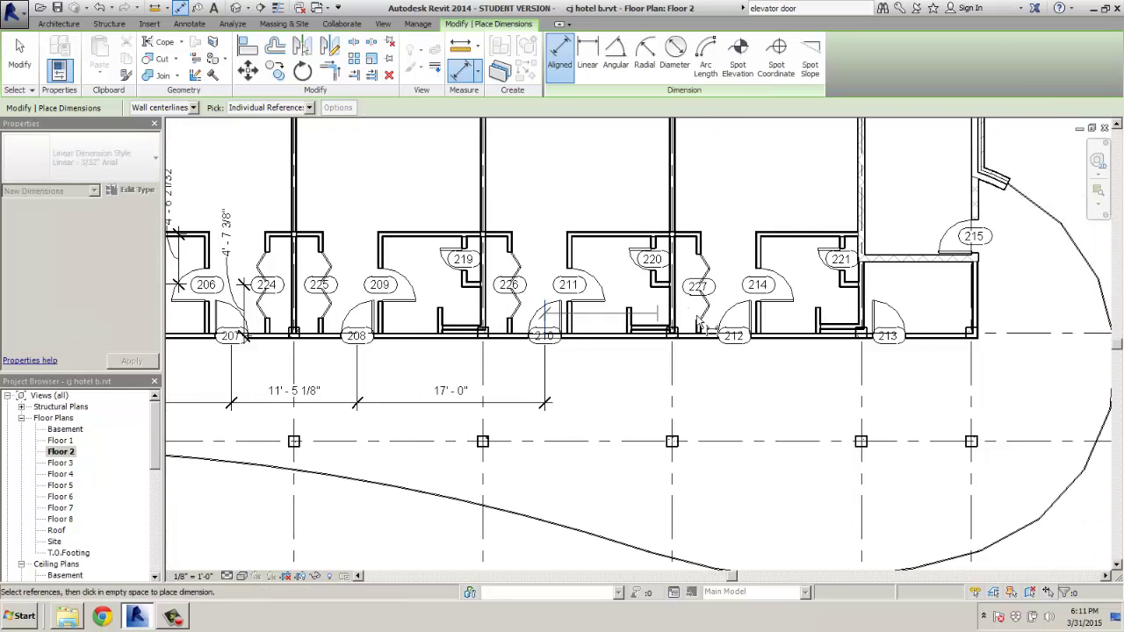
left_click(740, 330)
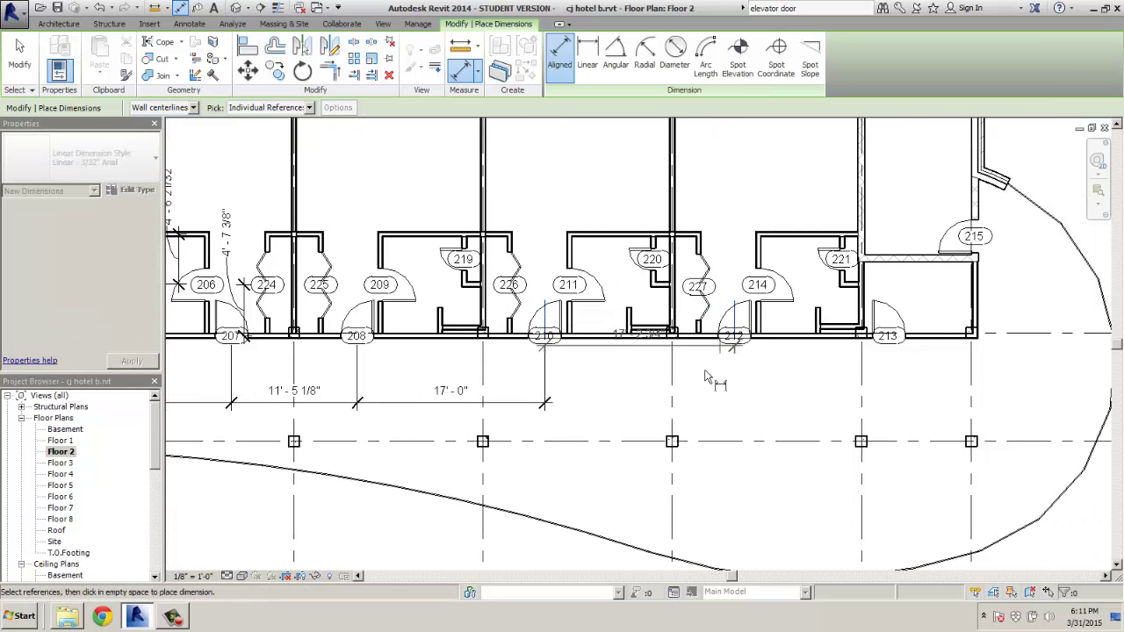
left_click(647, 411)
middle_click_drag(792, 395, 586, 398)
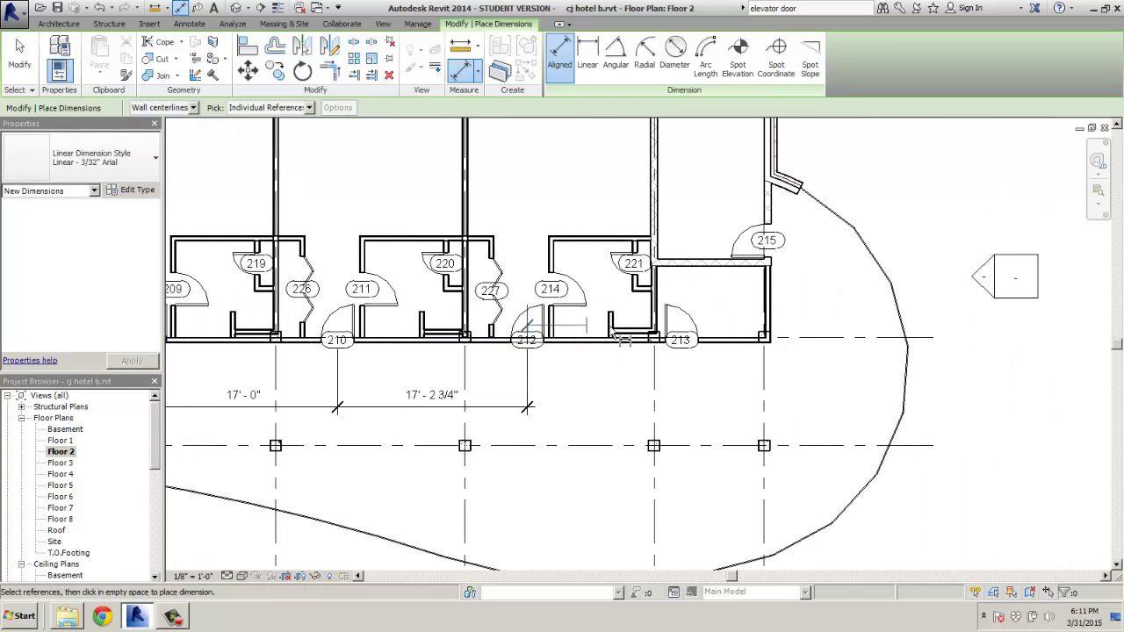
left_click(529, 322)
left_click(682, 338)
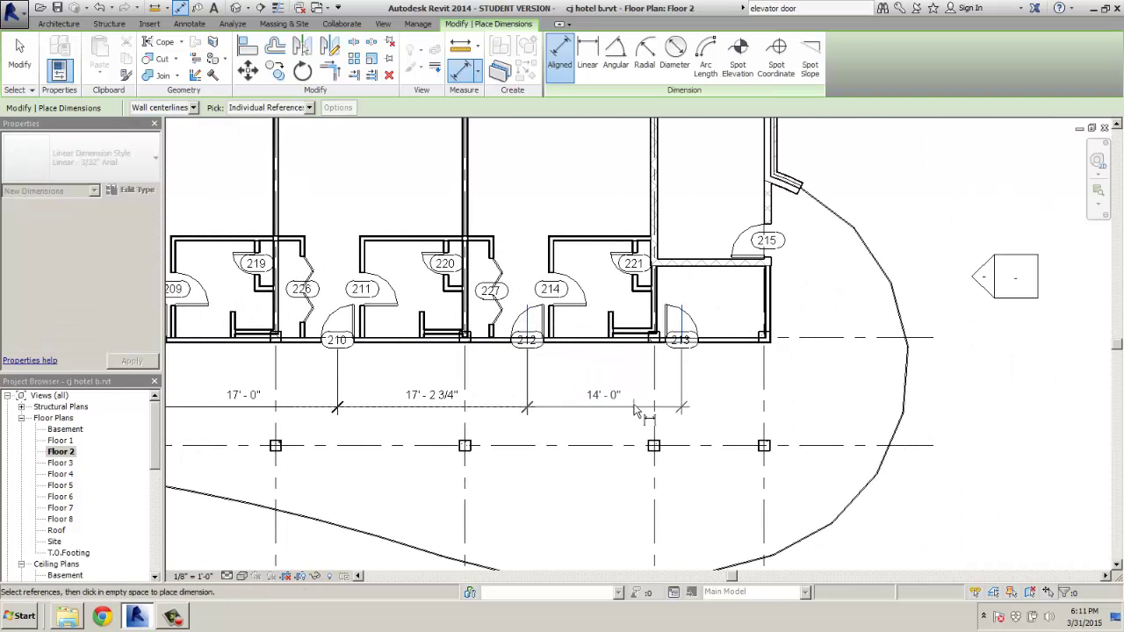
left_click(706, 407)
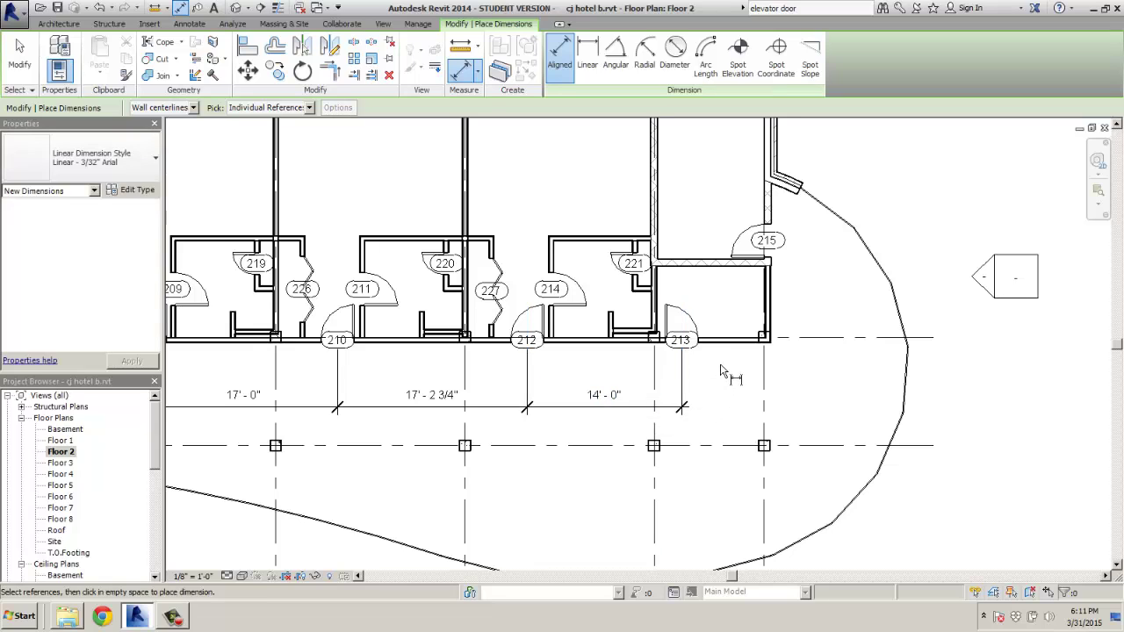
Step: Dimension from the centre of door 213 to the small room's outer end wall, finishing the corridor string
left_click(682, 323)
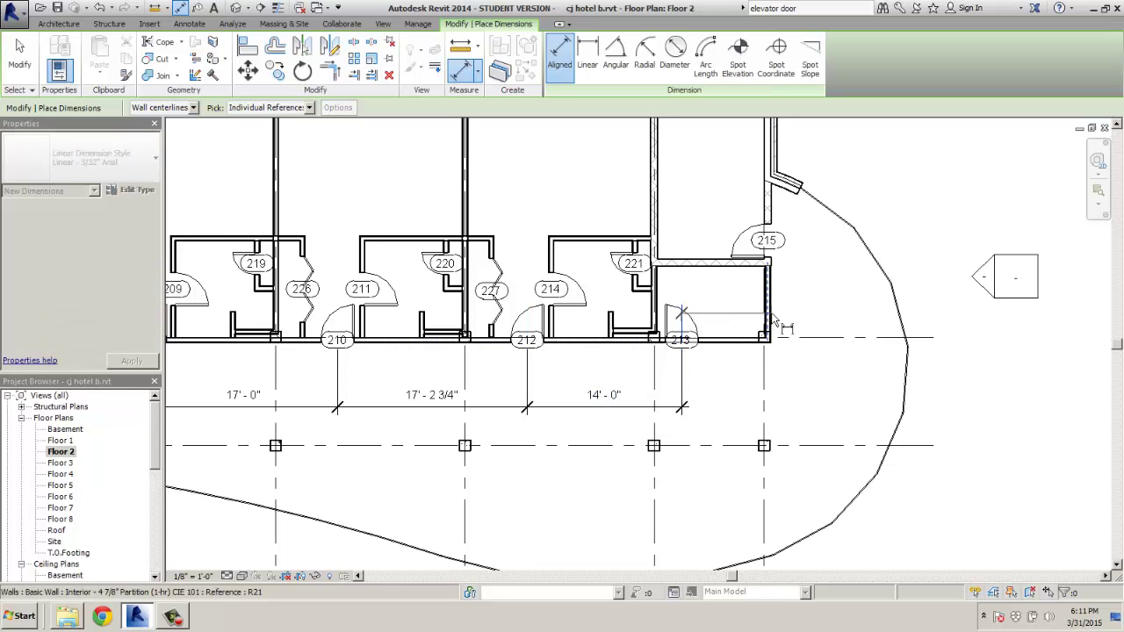
left_click(771, 323)
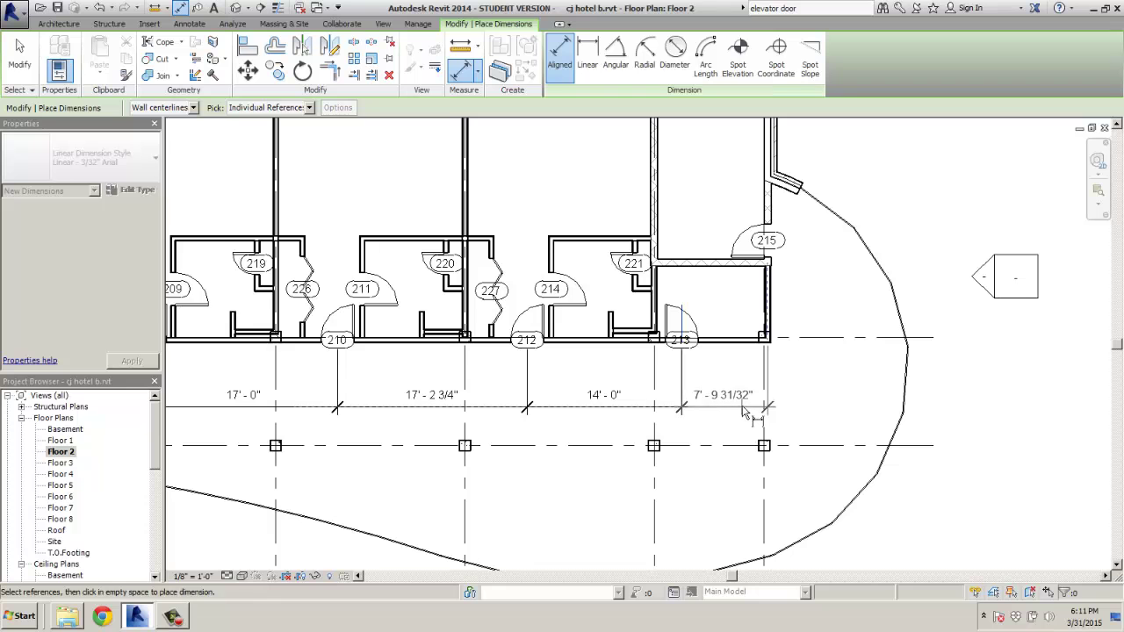
left_click(743, 414)
Step: Dimension the depth of door 213's room from the masonry wall to the corridor wall, placed outside the end wall
scroll(740, 422, "down", 1)
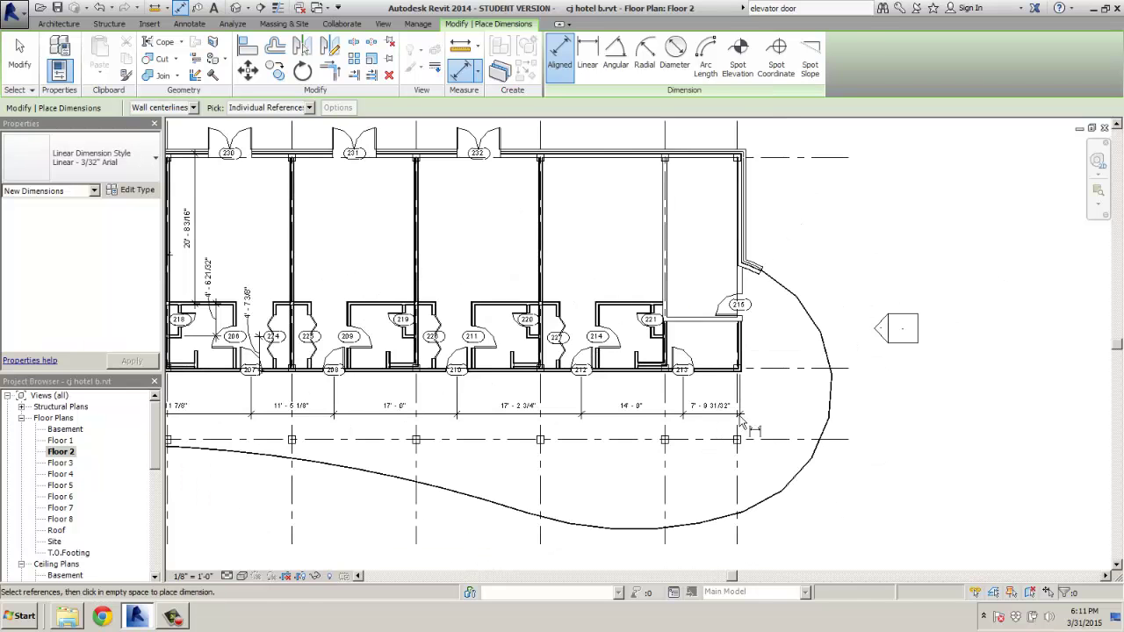
scroll(733, 351, "up", 3)
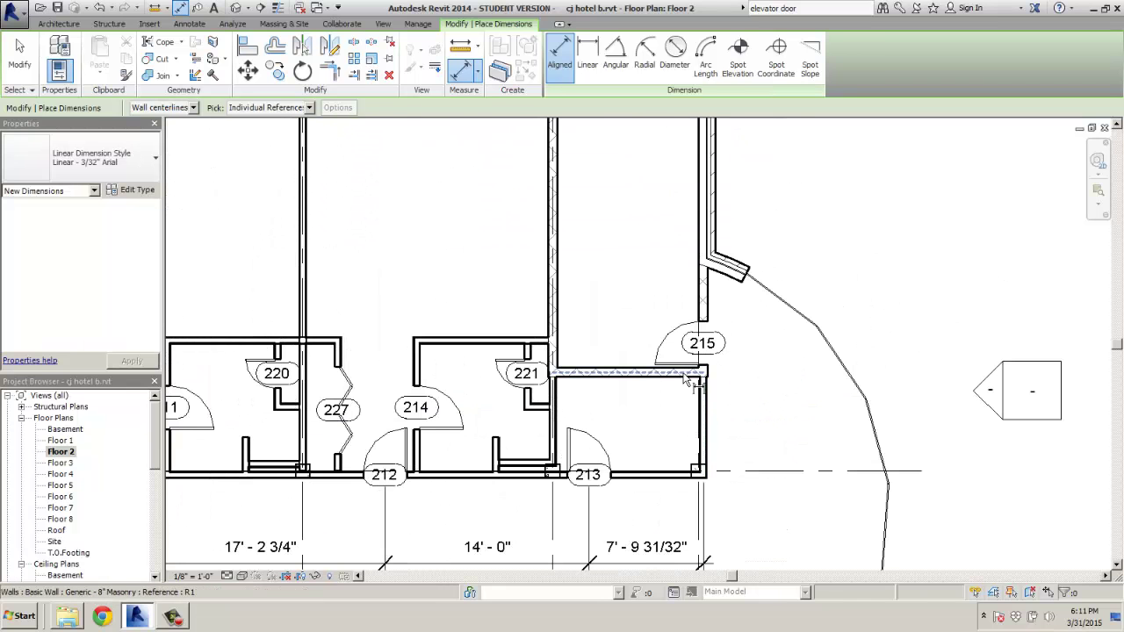
left_click(684, 376)
left_click(689, 475)
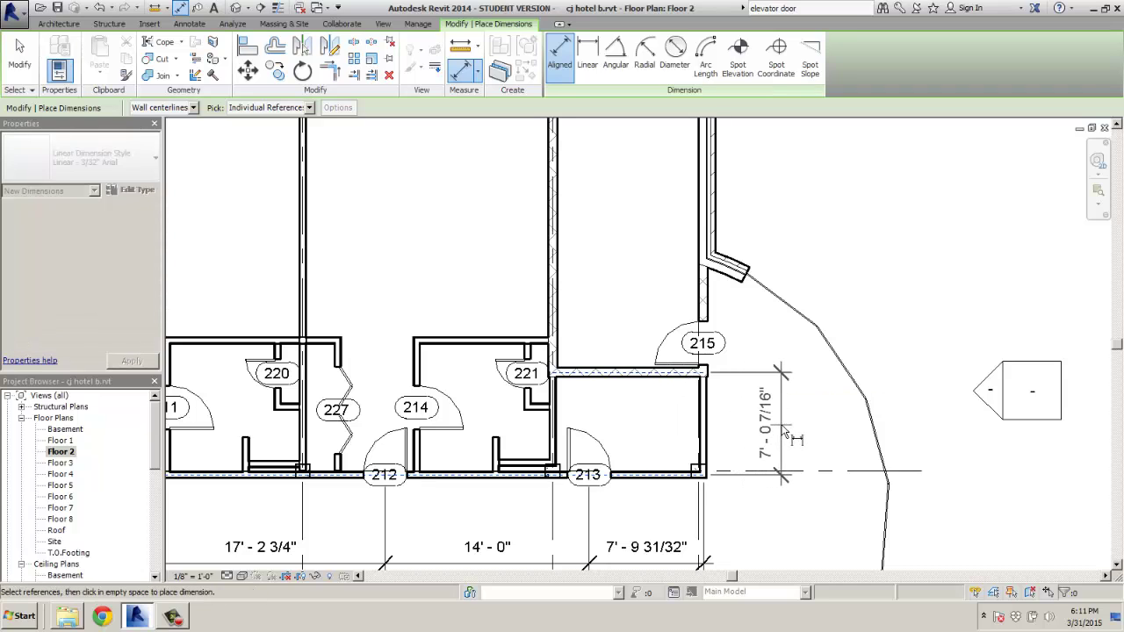
left_click(785, 434)
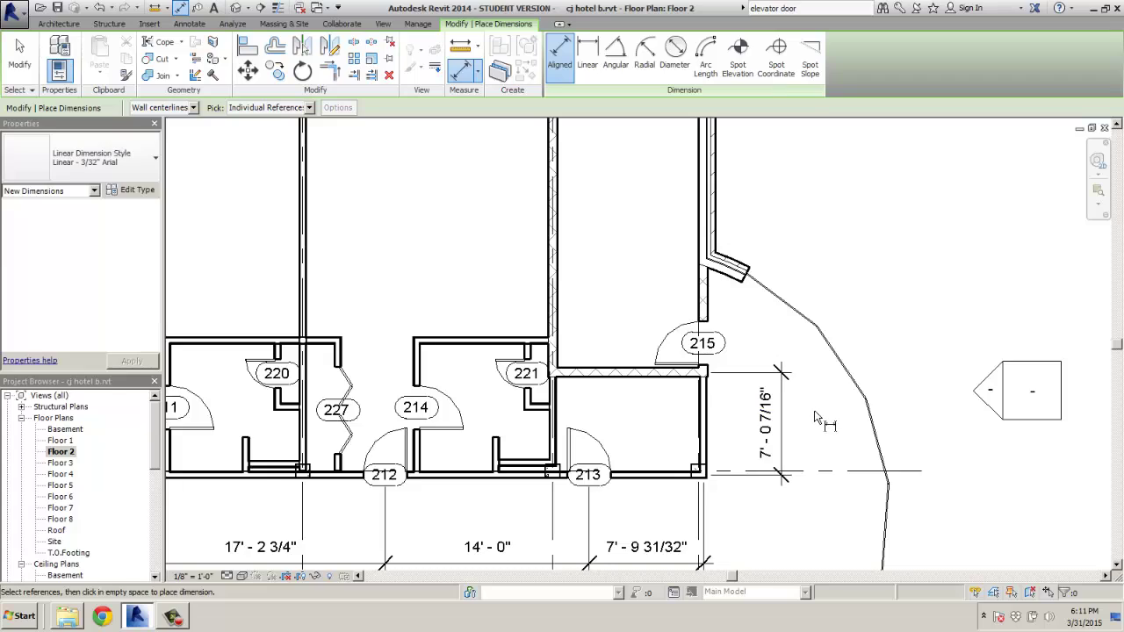
Step: Review the dimensions placed across the Floor 2 plan and along the corridor around door 202
scroll(814, 418, "down", 3)
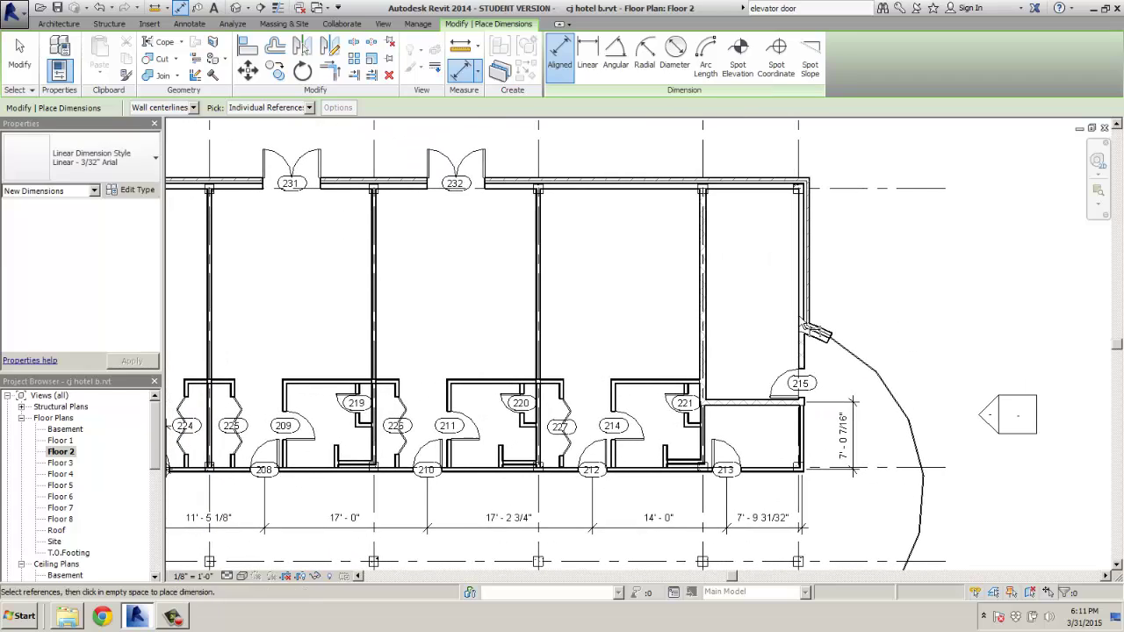
middle_click_drag(634, 313, 1023, 291)
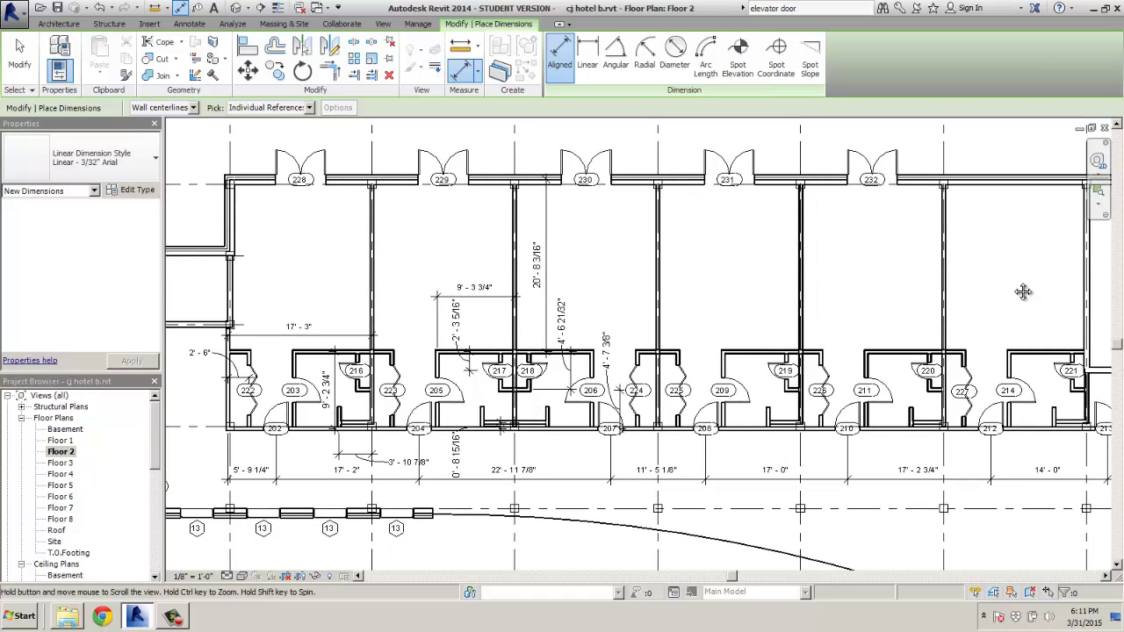
middle_click_drag(1022, 291, 993, 266)
scroll(813, 314, "down", 1)
scroll(813, 318, "down", 2)
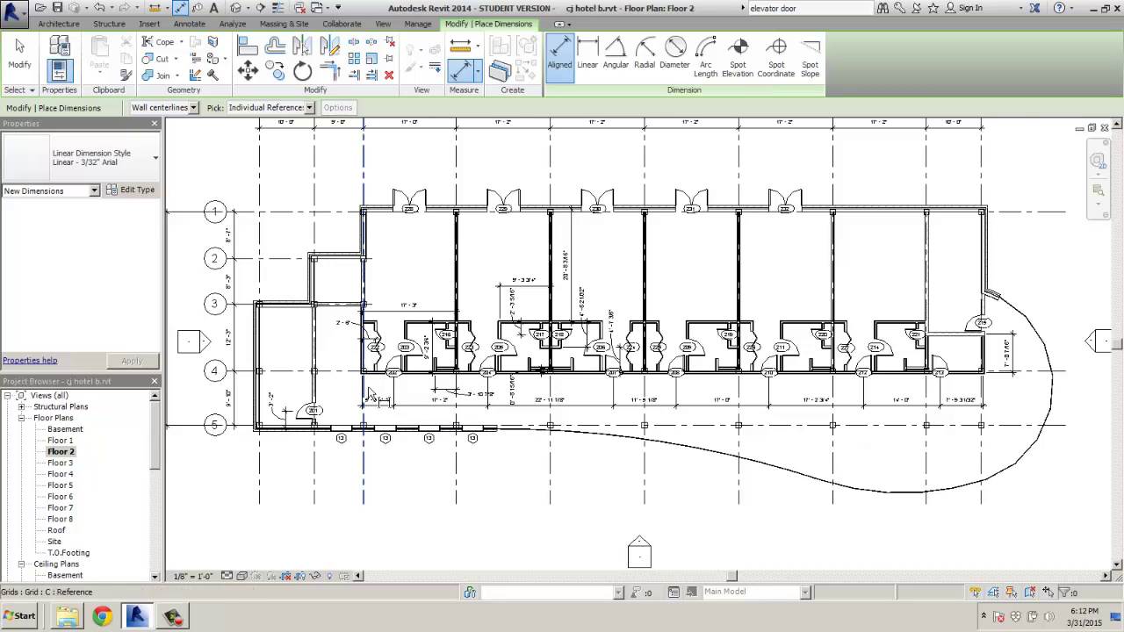
scroll(369, 393, "up", 2)
scroll(381, 397, "up", 4)
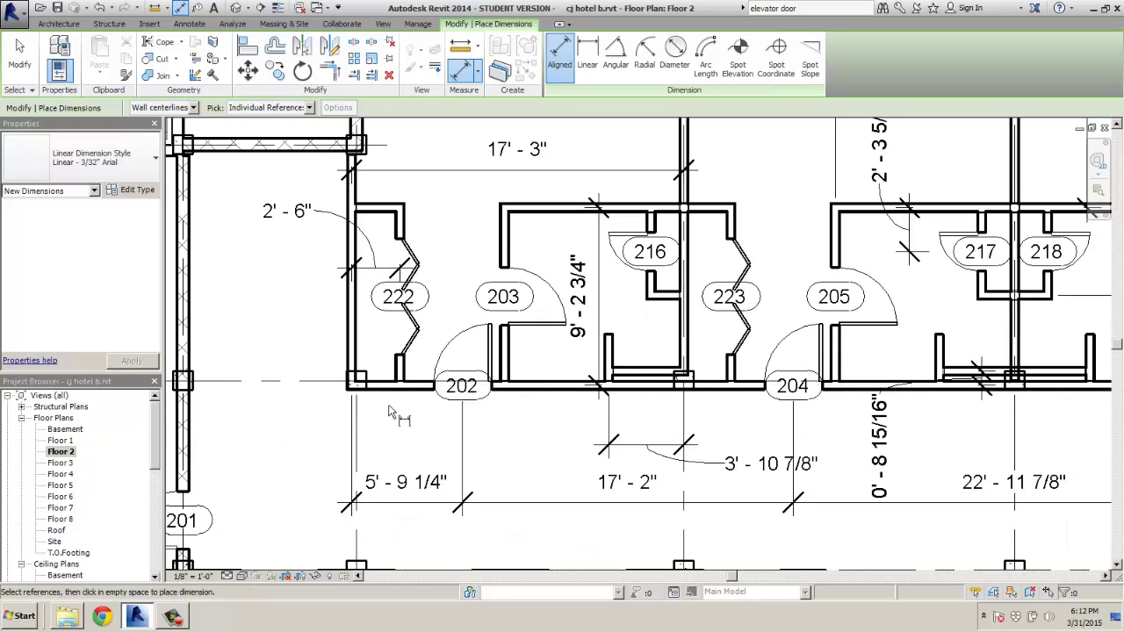
key("Escape")
key("Escape")
left_click(479, 331)
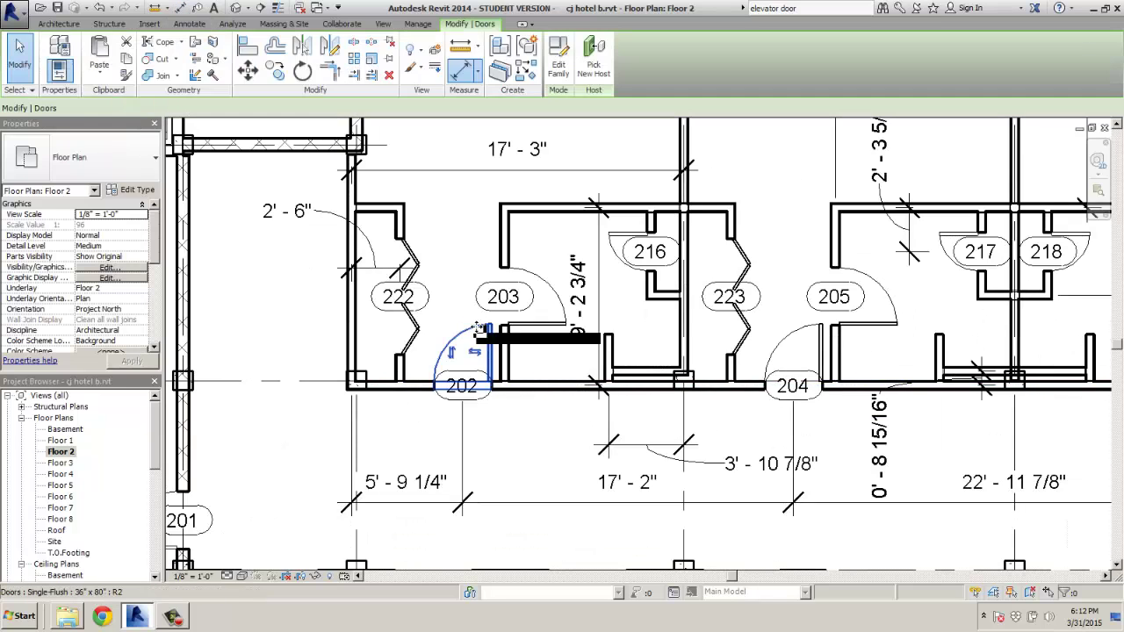
left_click(436, 496)
left_click(436, 496)
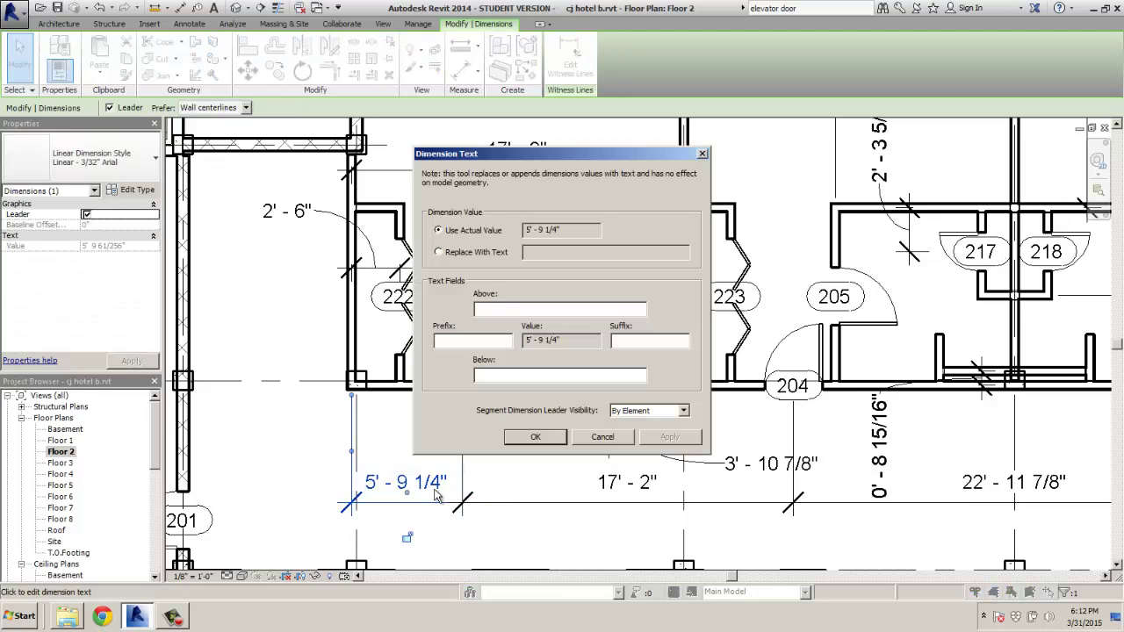
left_click(604, 438)
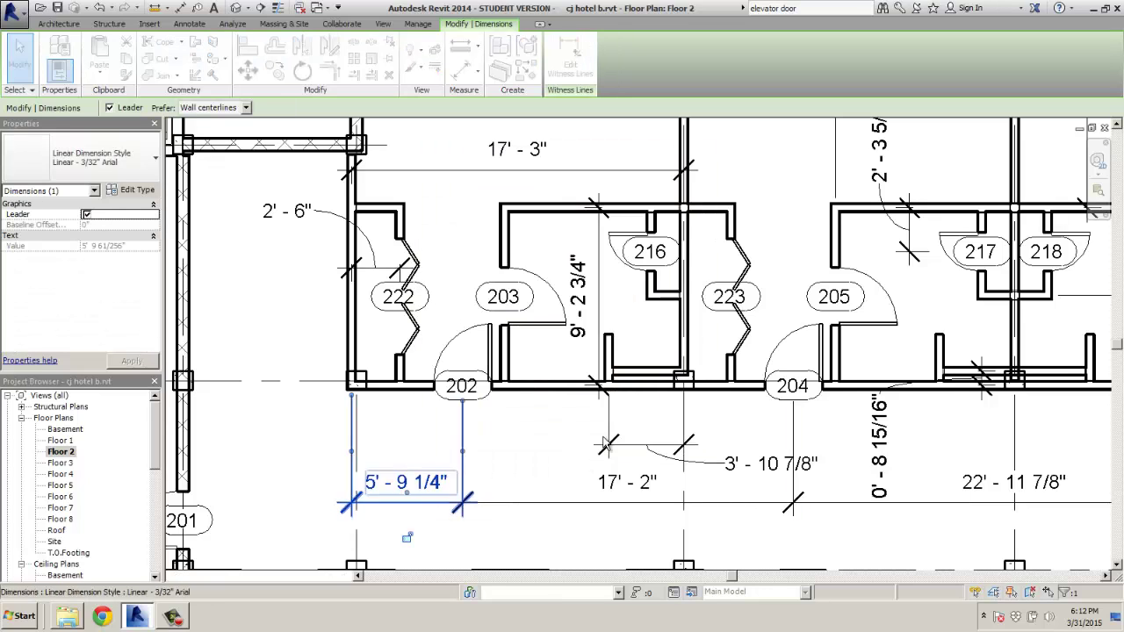
left_click(482, 402)
key("Escape")
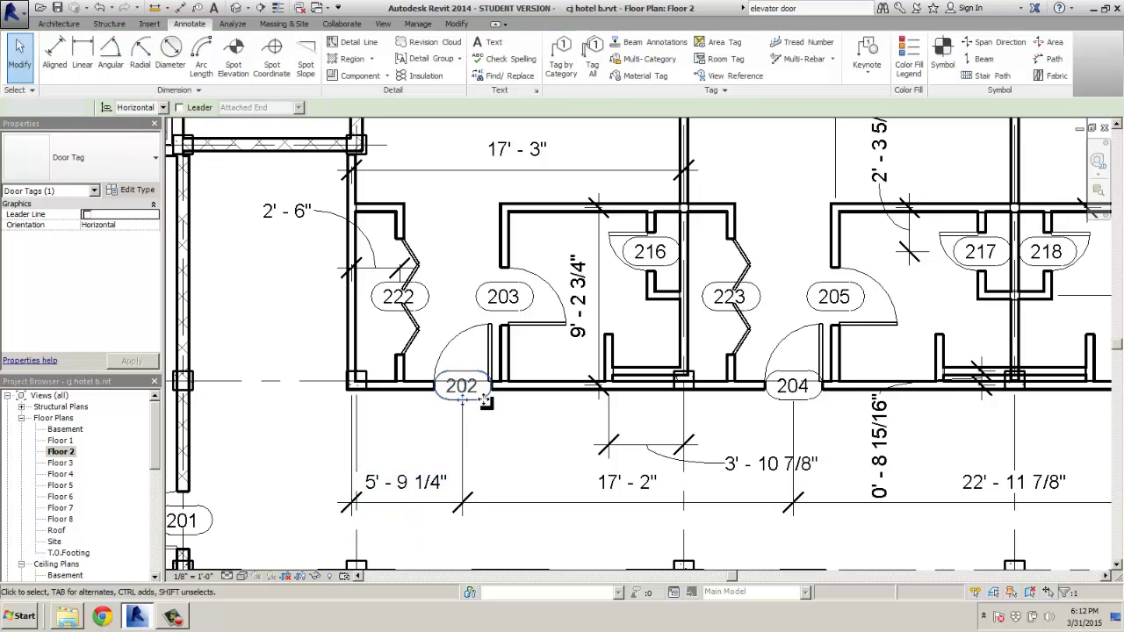
Step: Move door 202 by setting its temporary dimension to the adjacent wall of door 203 to 2'-13/4"
left_click(490, 377)
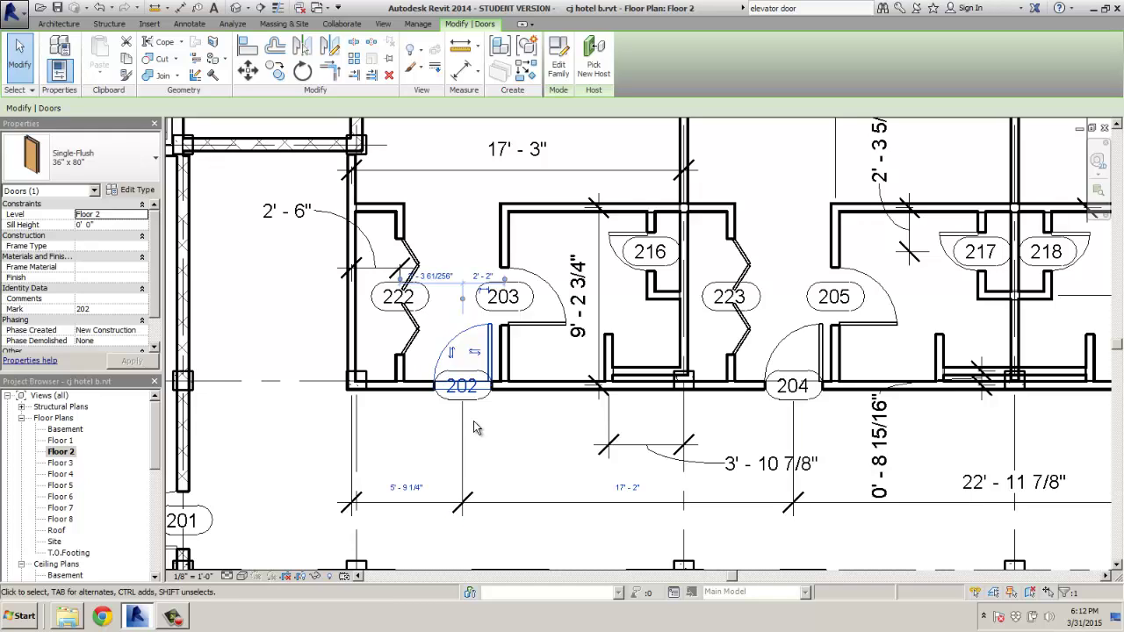
left_click(481, 279)
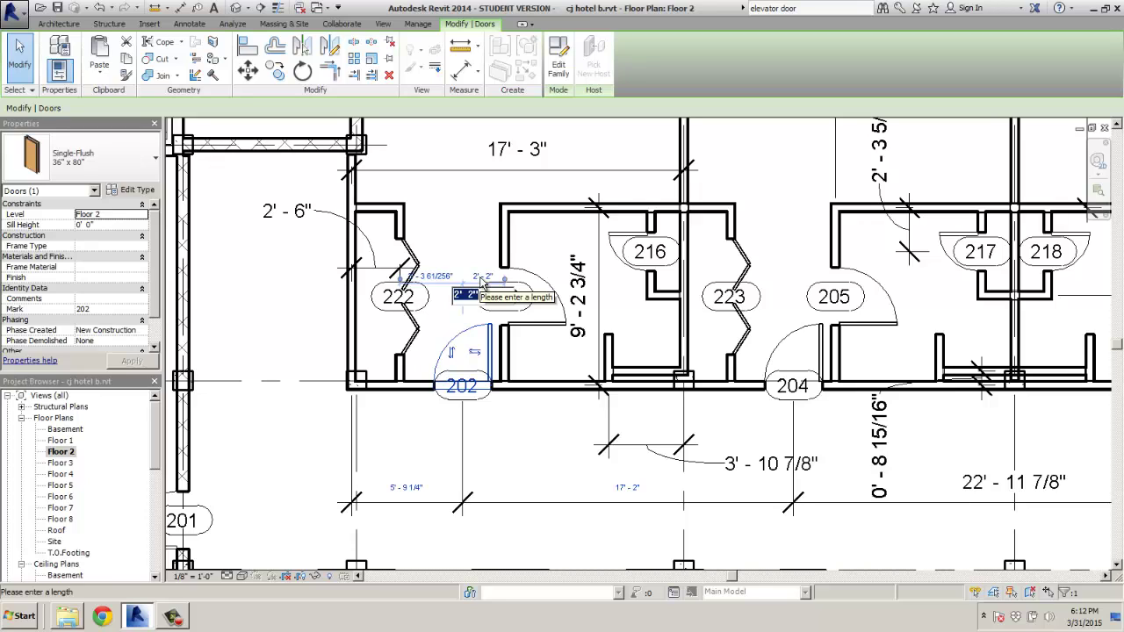
type("2'-13/4")
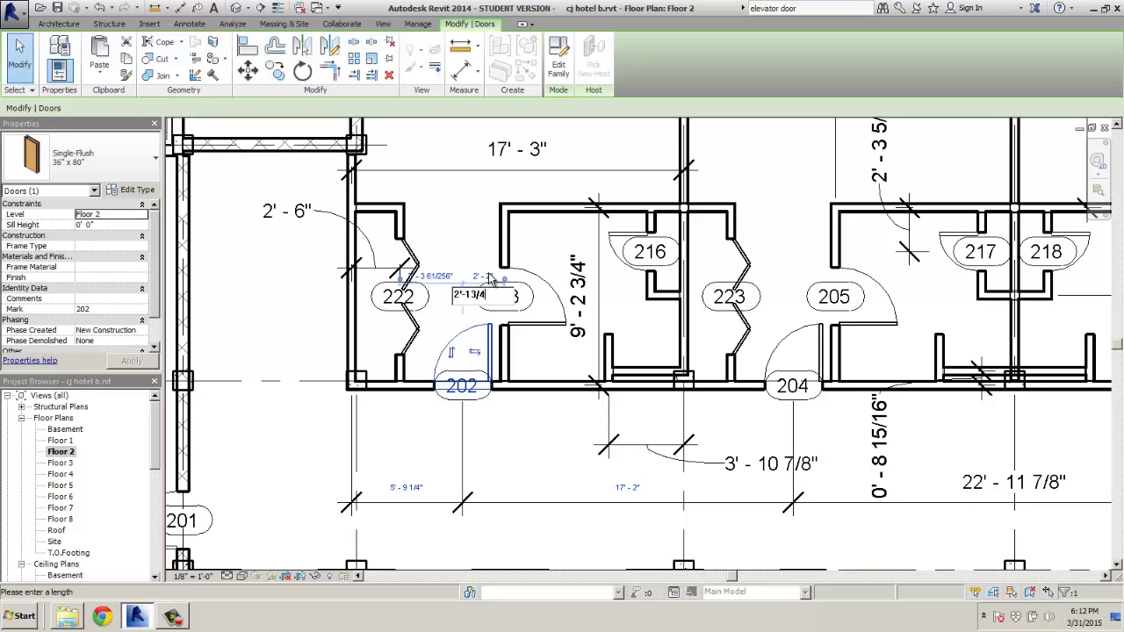
type("\"")
key("Return")
key("Escape")
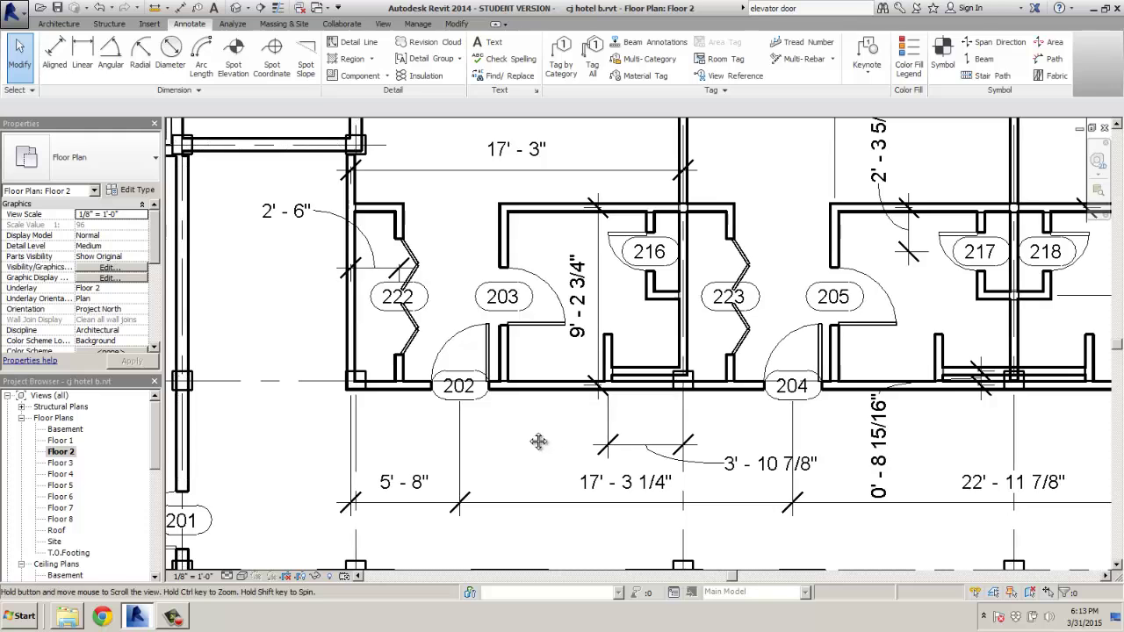
Step: Try to bring up door 204's temporary dimensions to check its offset from the adjacent walls
middle_click_drag(539, 439, 399, 437)
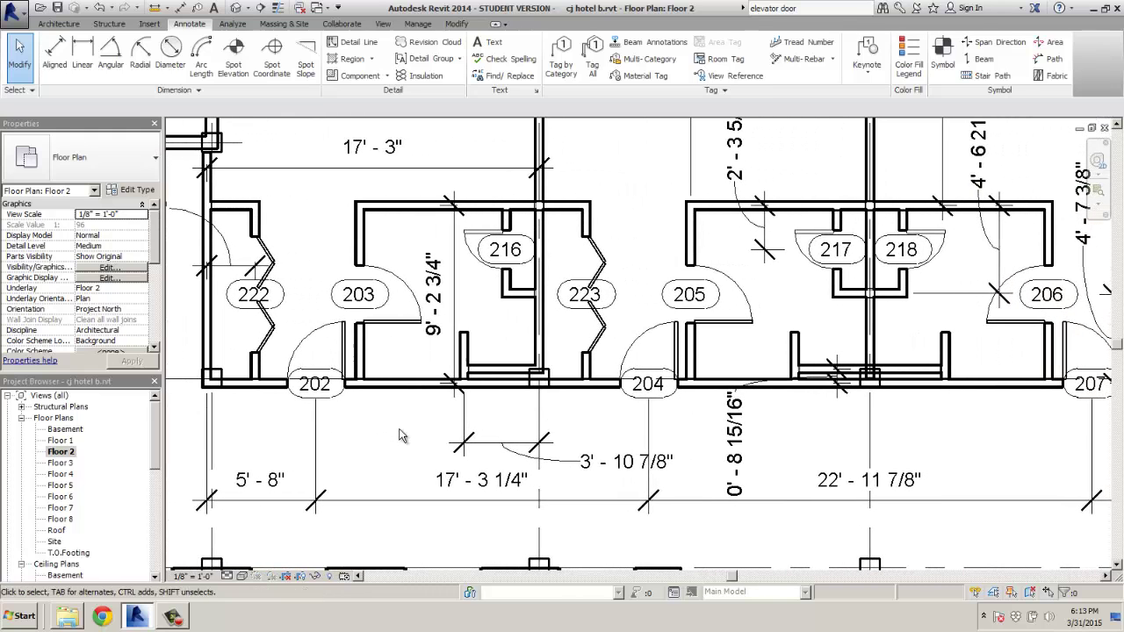
left_click(676, 352)
key("Escape")
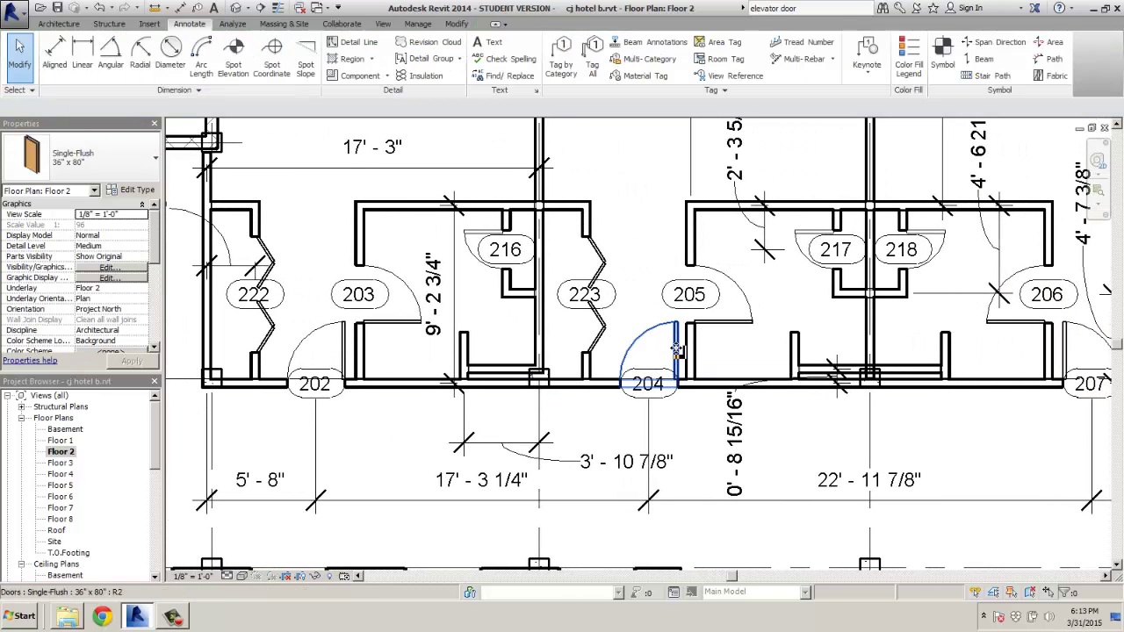
left_click(665, 332)
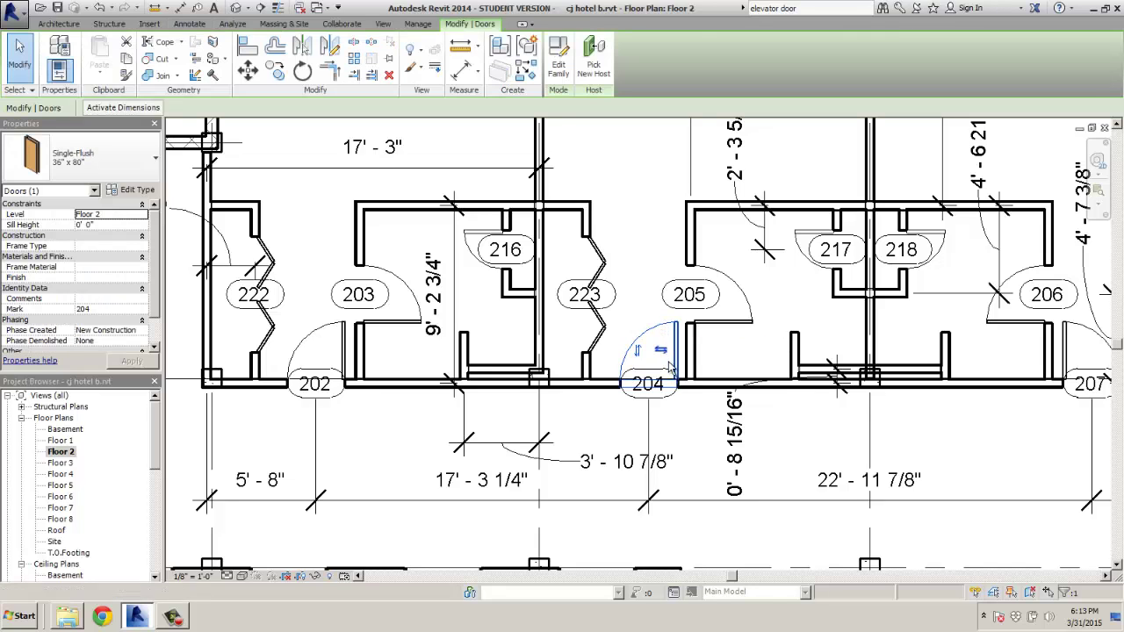
key("Escape")
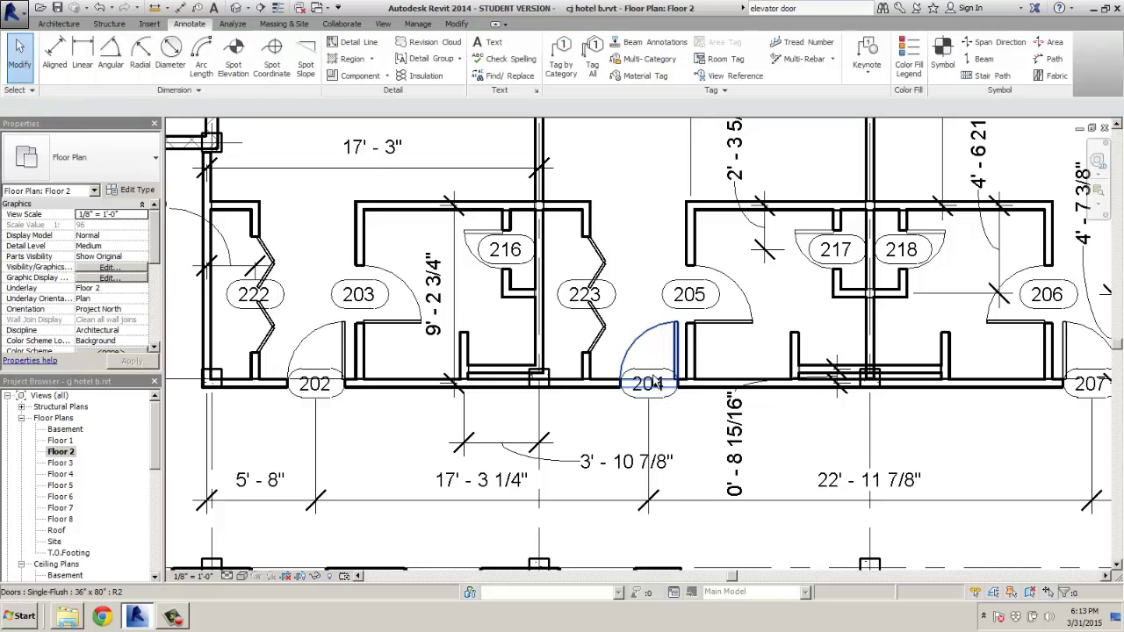
left_click(654, 384)
key("Escape")
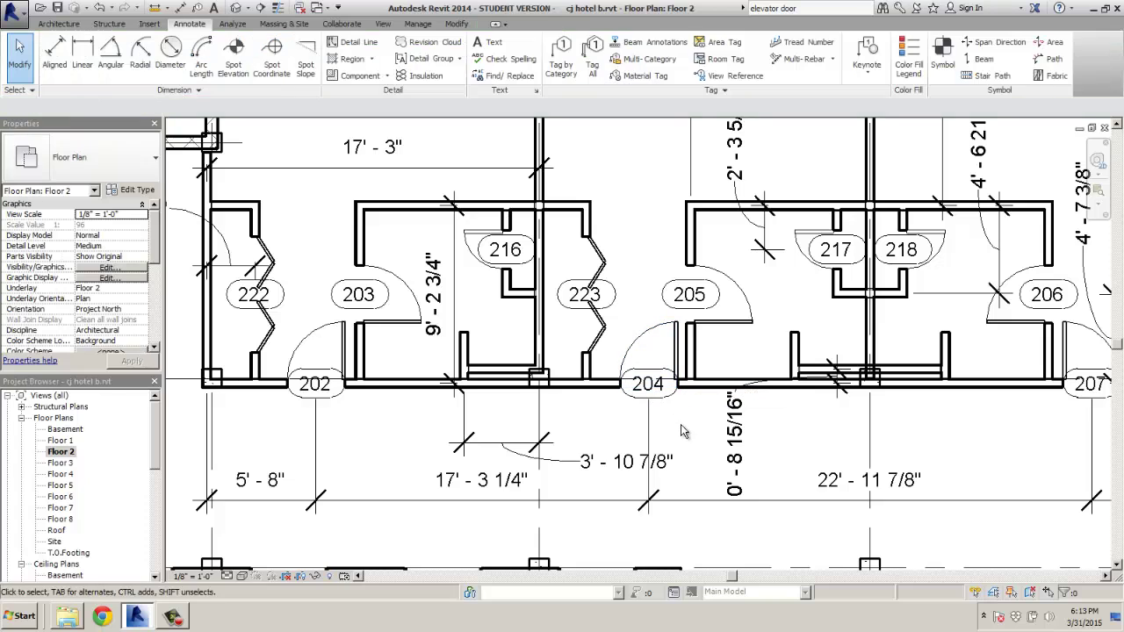
left_click(654, 384)
key("Escape")
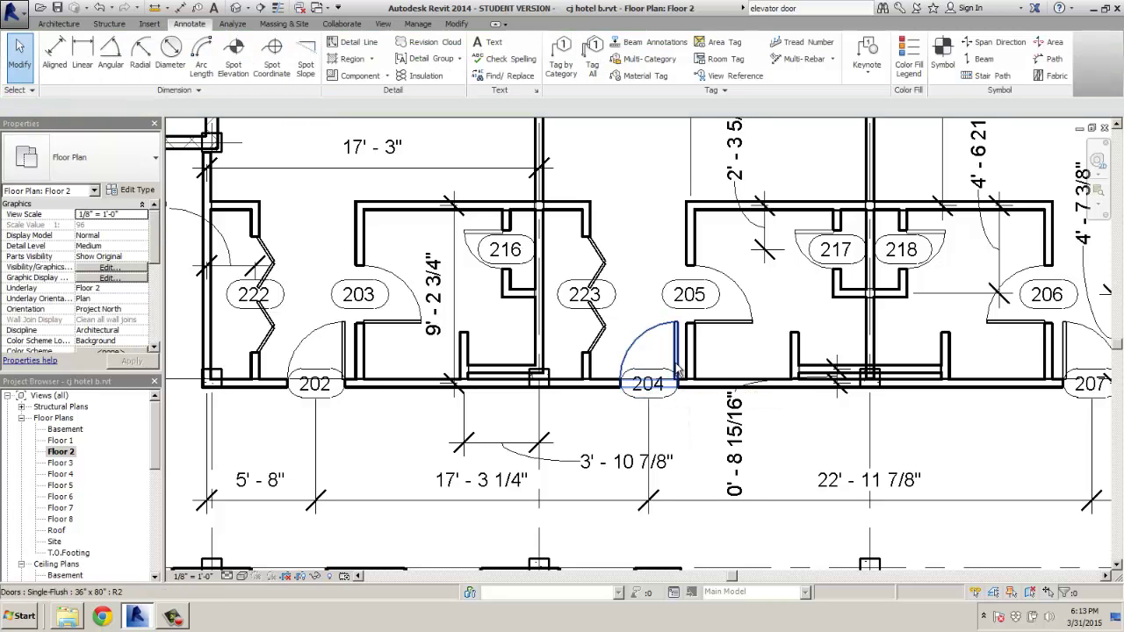
left_click(677, 369)
key("Escape")
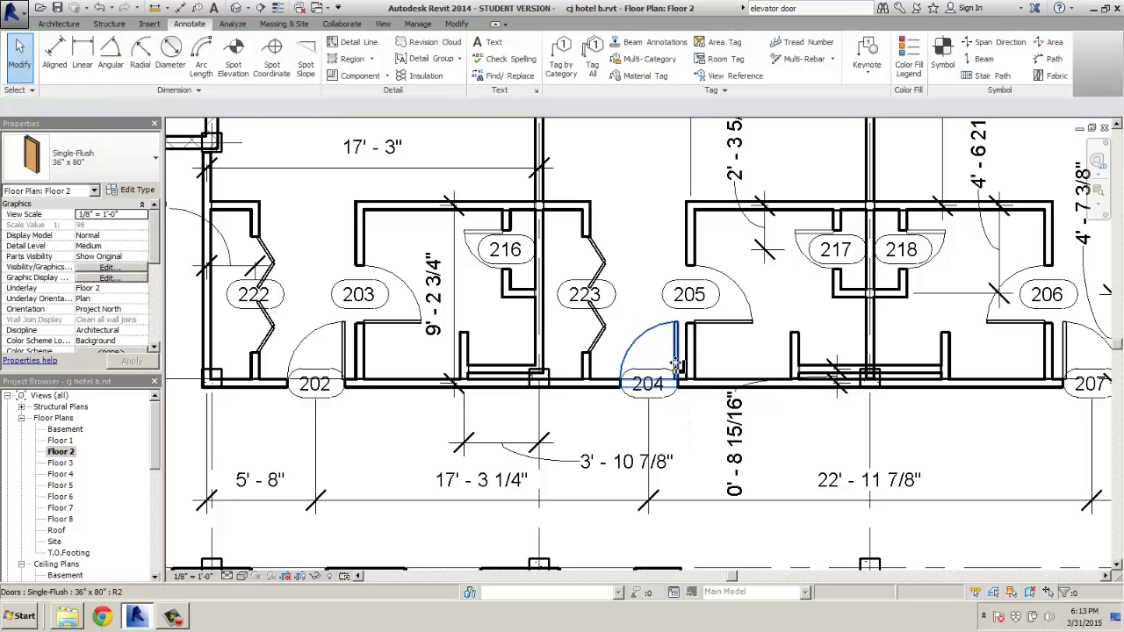
left_click(674, 353)
key("Escape")
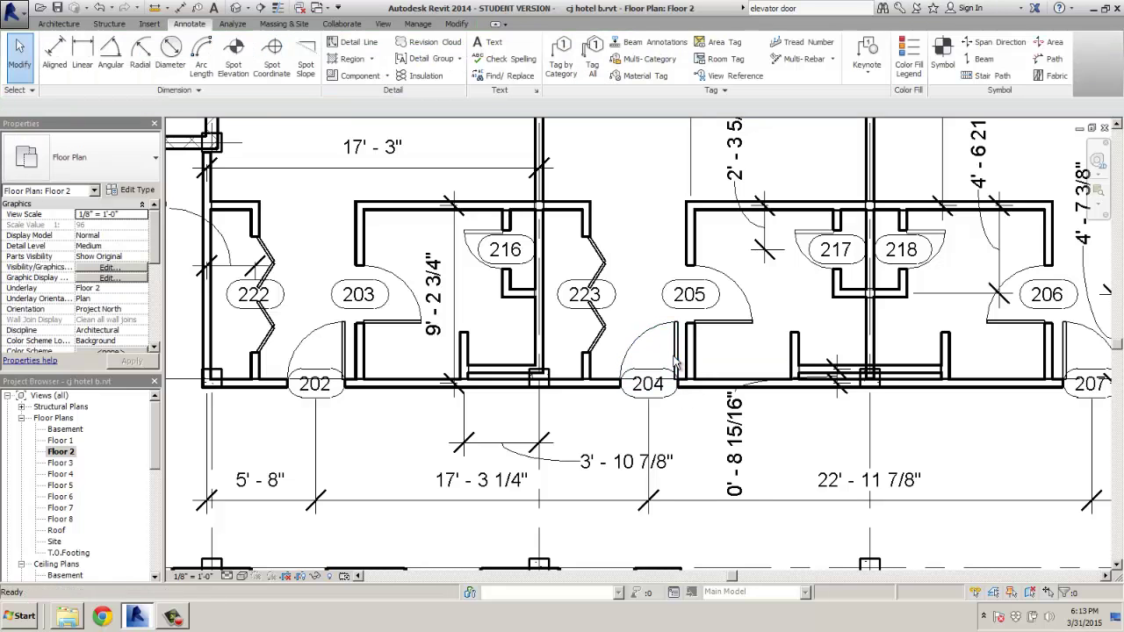
scroll(667, 386, "down", 2)
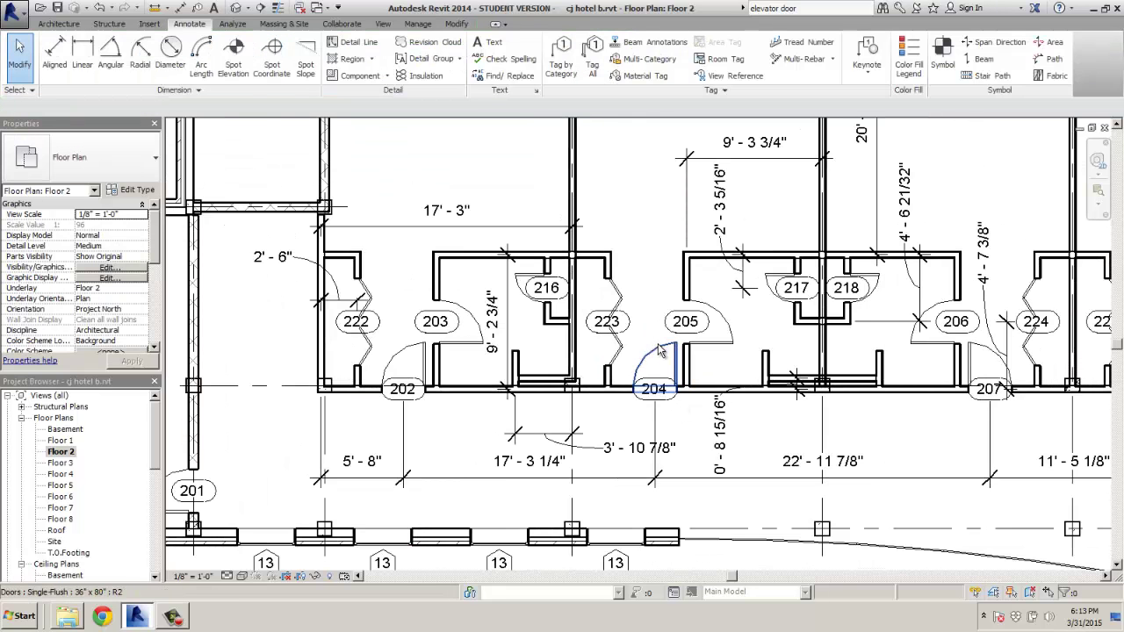
left_click(652, 360)
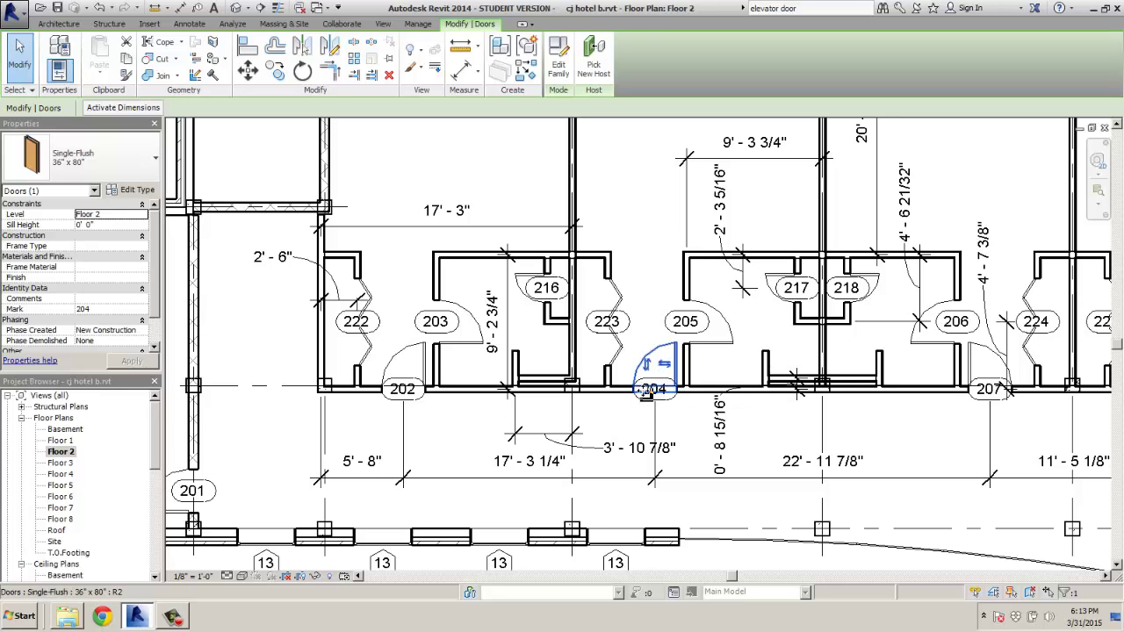
left_click(659, 400)
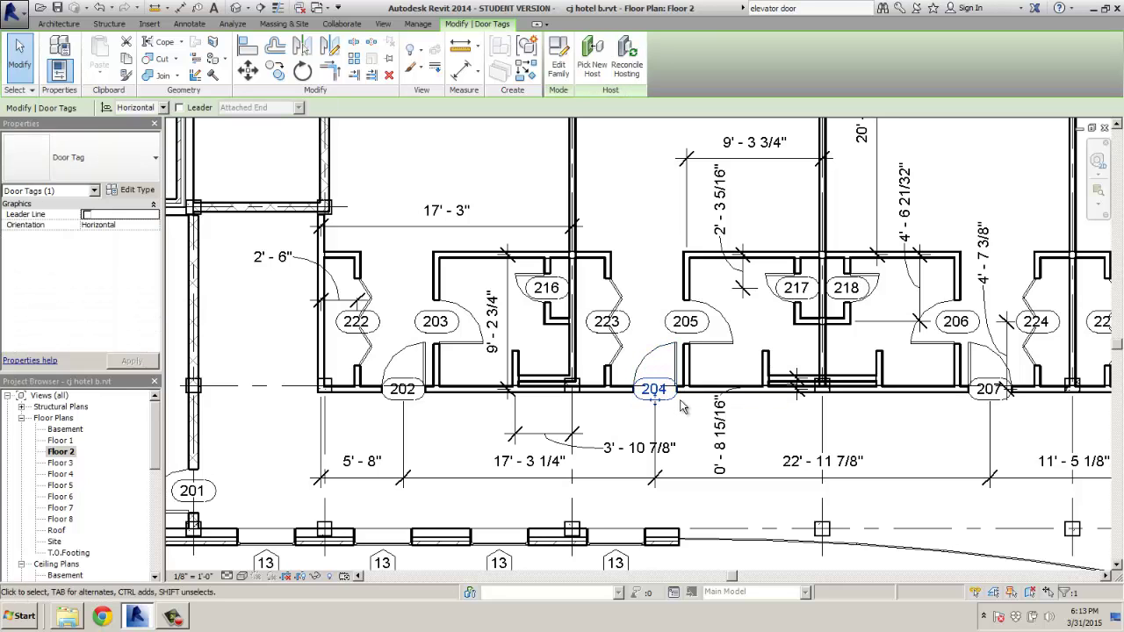
key("Escape")
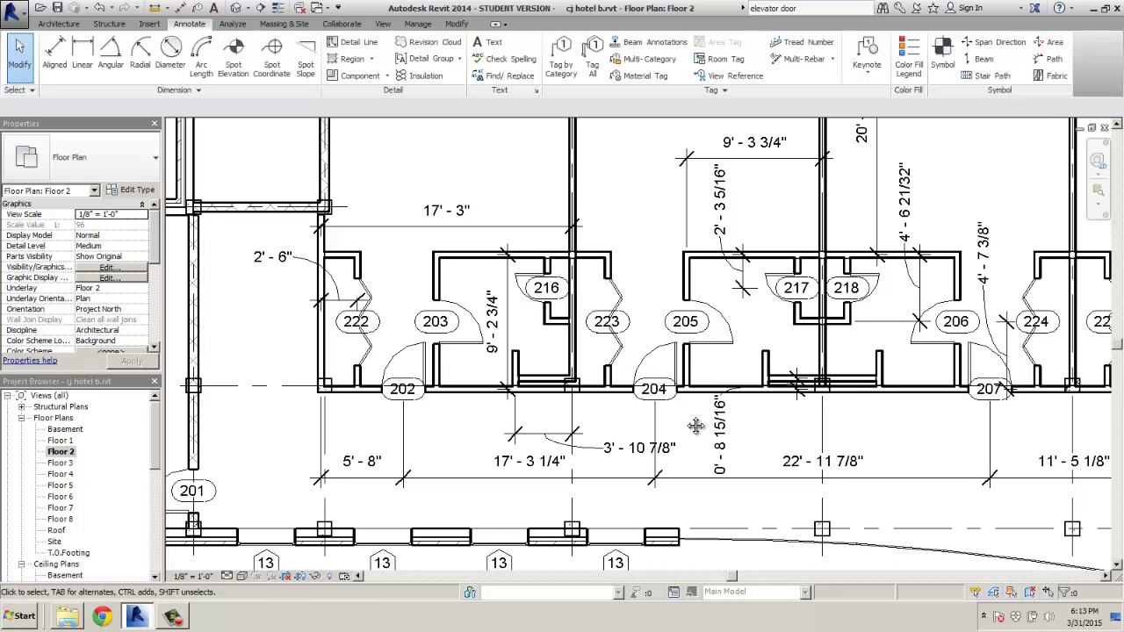
Step: Examine door 207's temporary dimensions to the walls on both sides of it
middle_click_drag(695, 426, 618, 412)
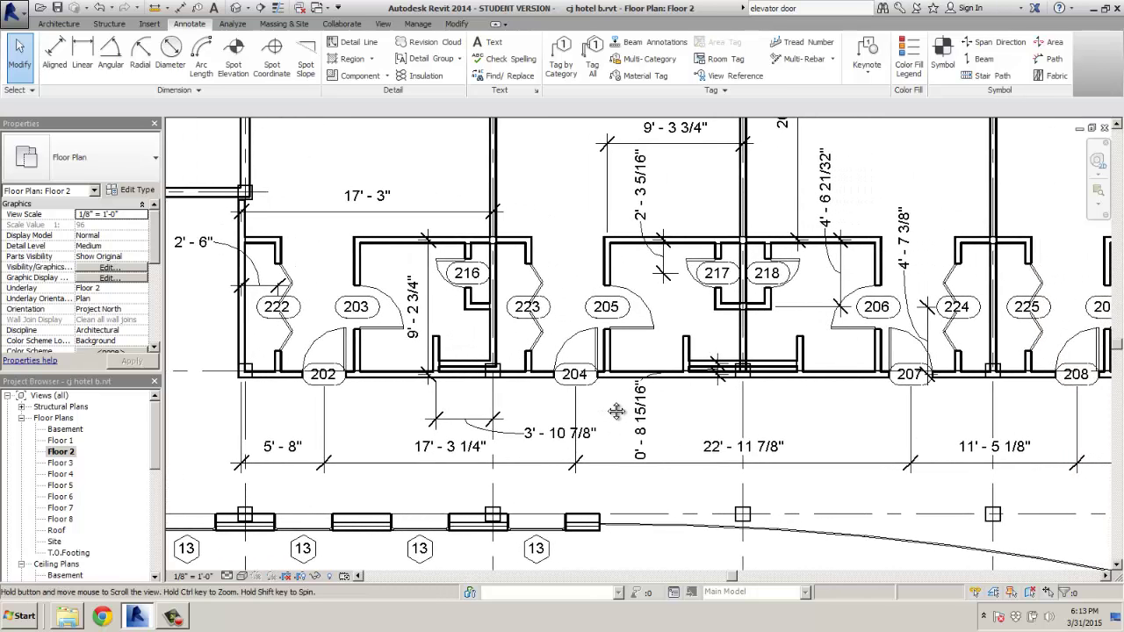
left_click(907, 351)
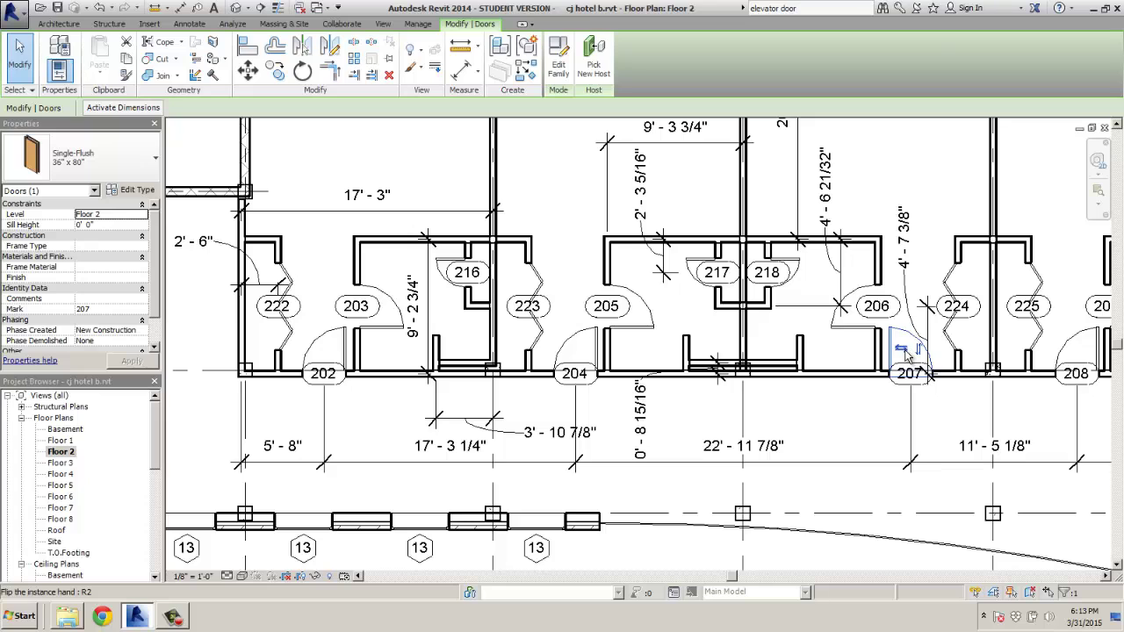
key("Escape")
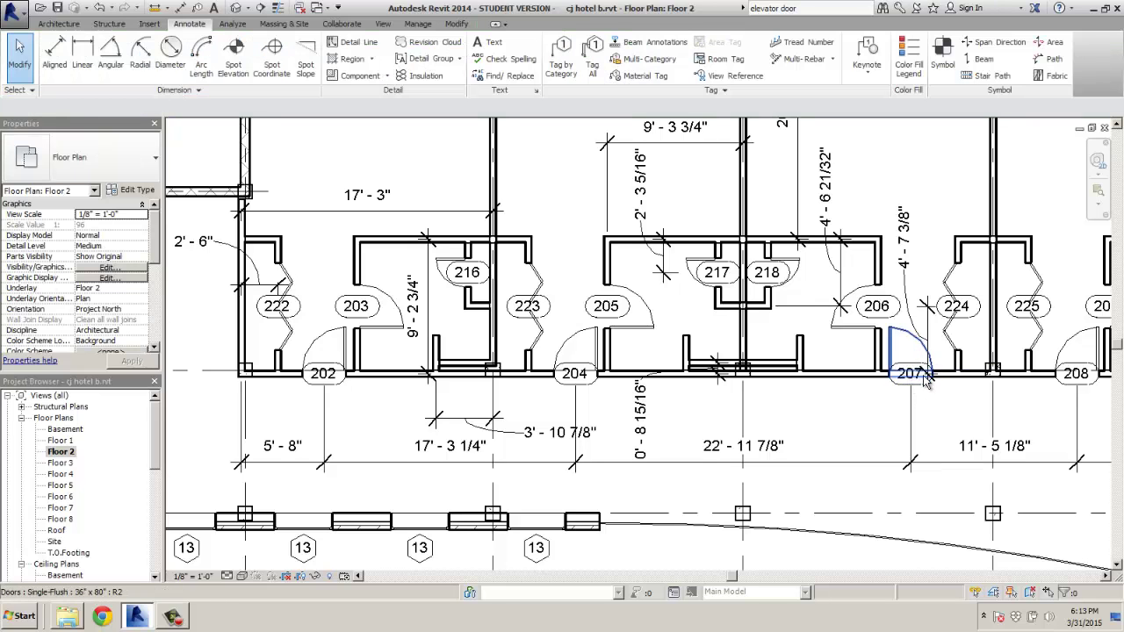
left_click(923, 379)
key("Escape")
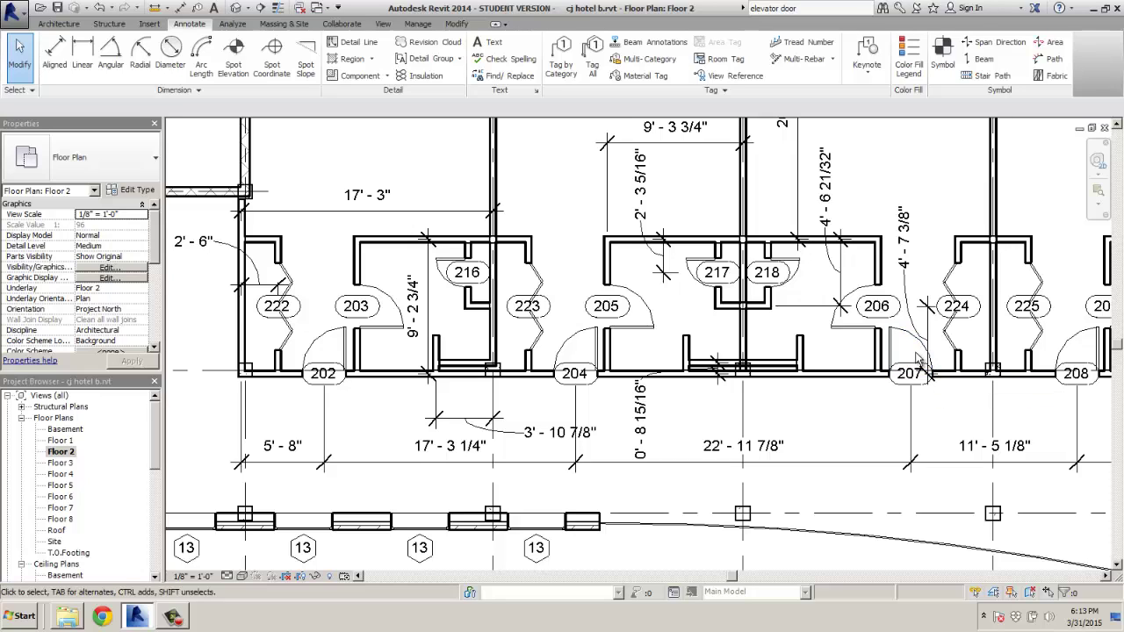
left_click(919, 347)
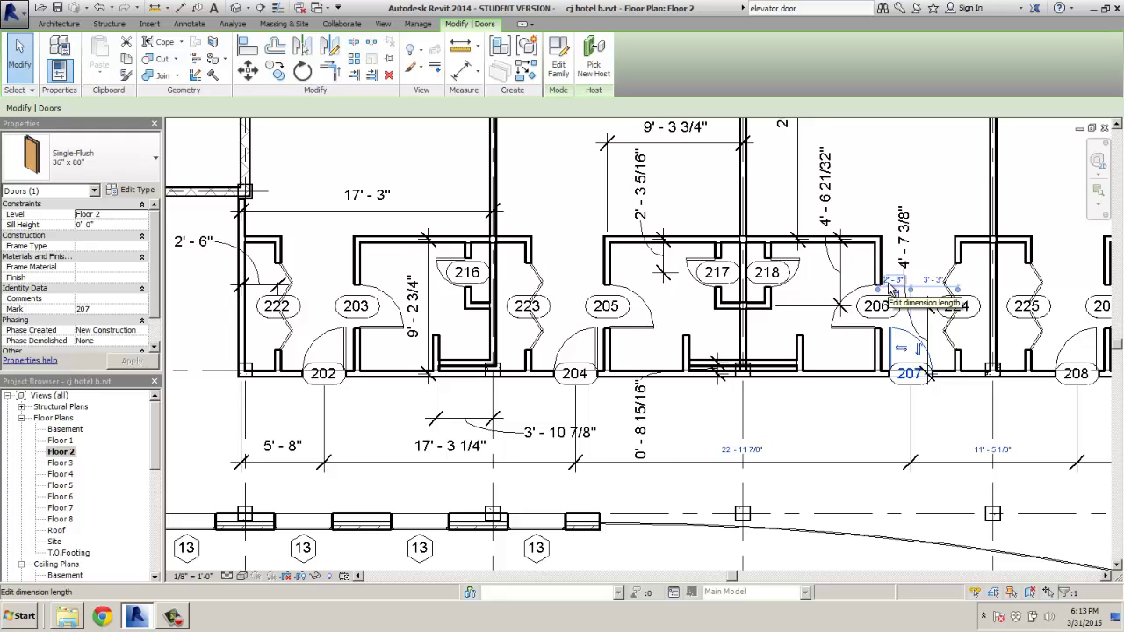
Step: Try again to display the temporary dimensions of door 204 by reselecting the door at different points
left_click(583, 332)
left_click(582, 332)
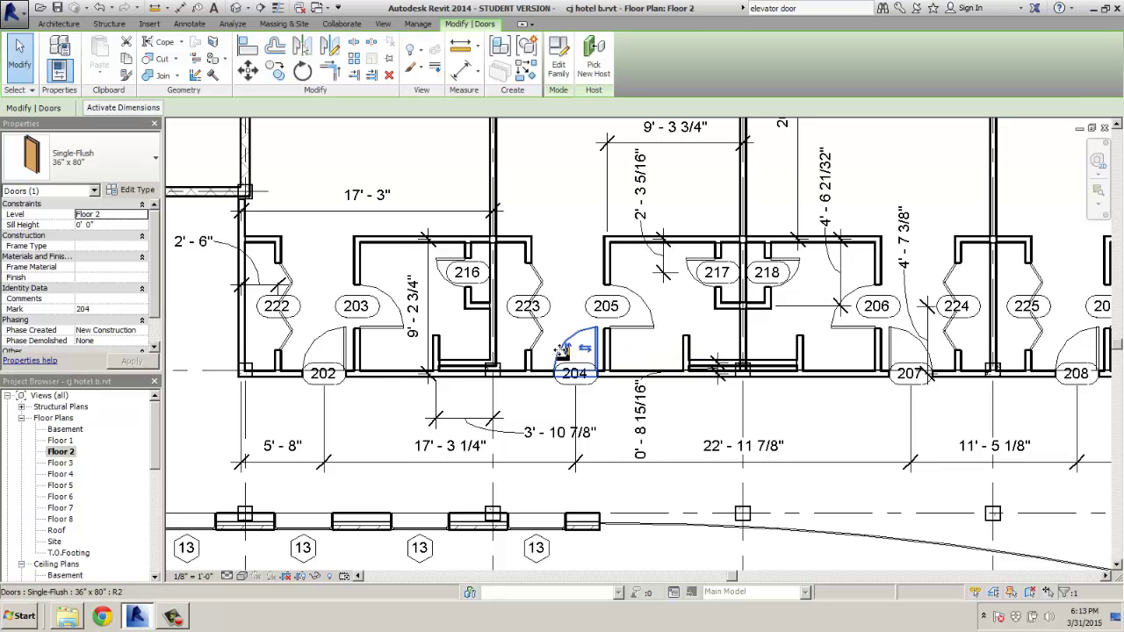
key("Escape")
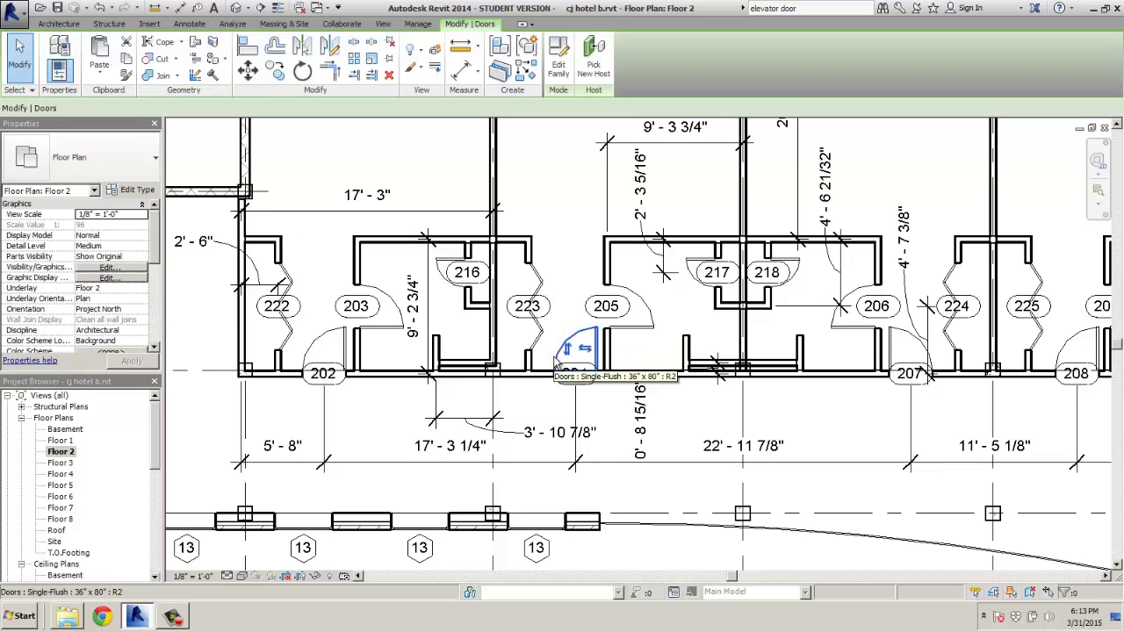
left_click(551, 356)
key("Escape")
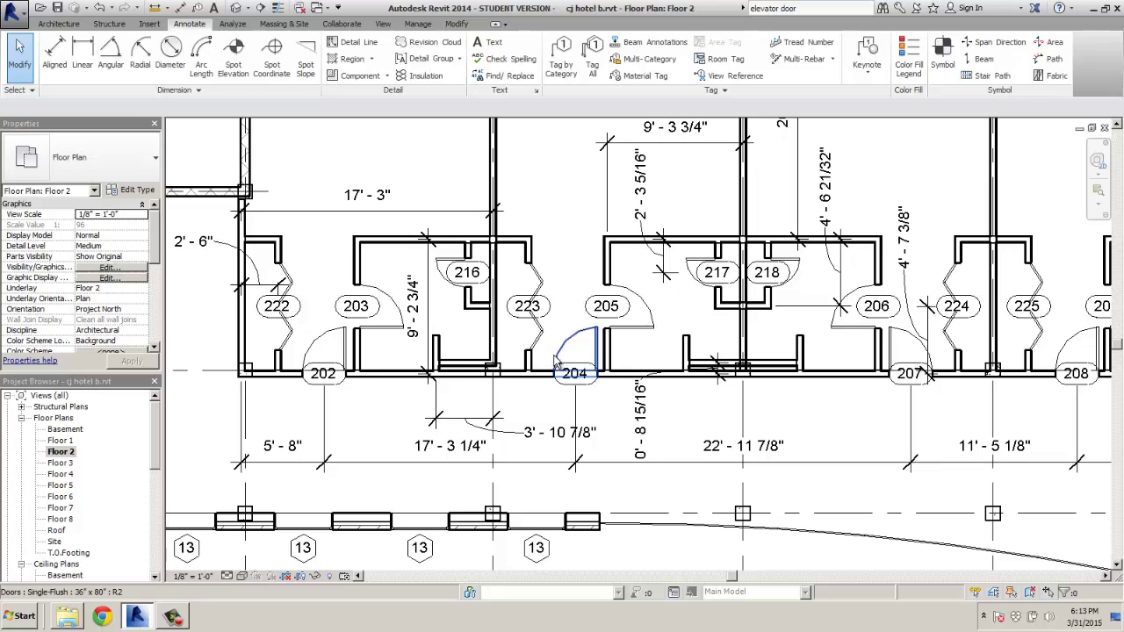
left_click(557, 364)
key("Escape")
left_click(596, 334)
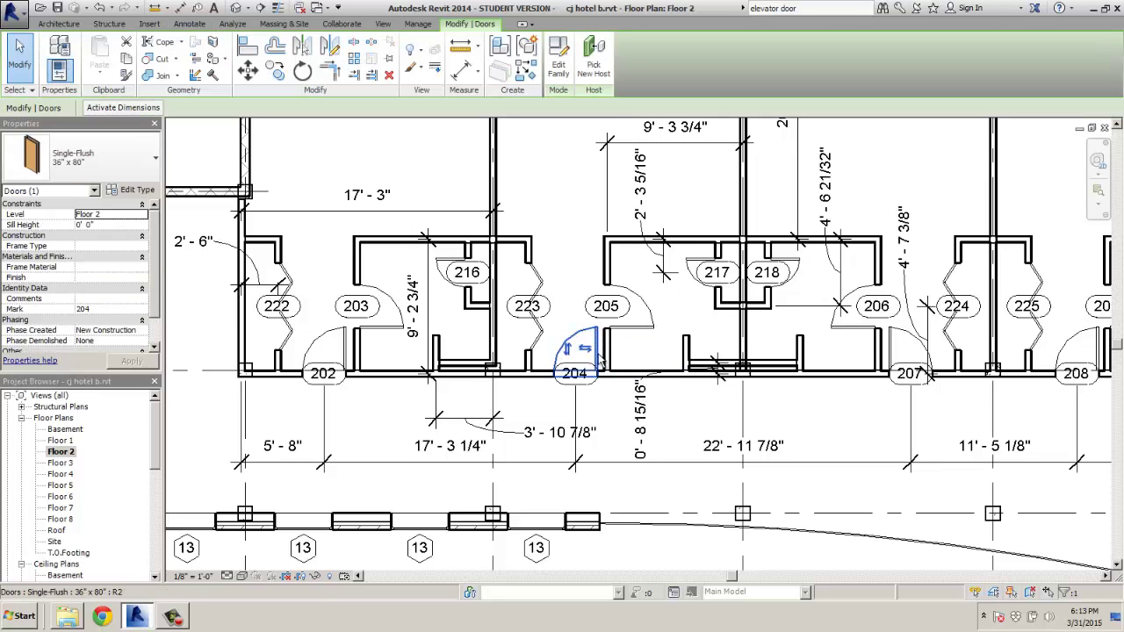
key("Escape")
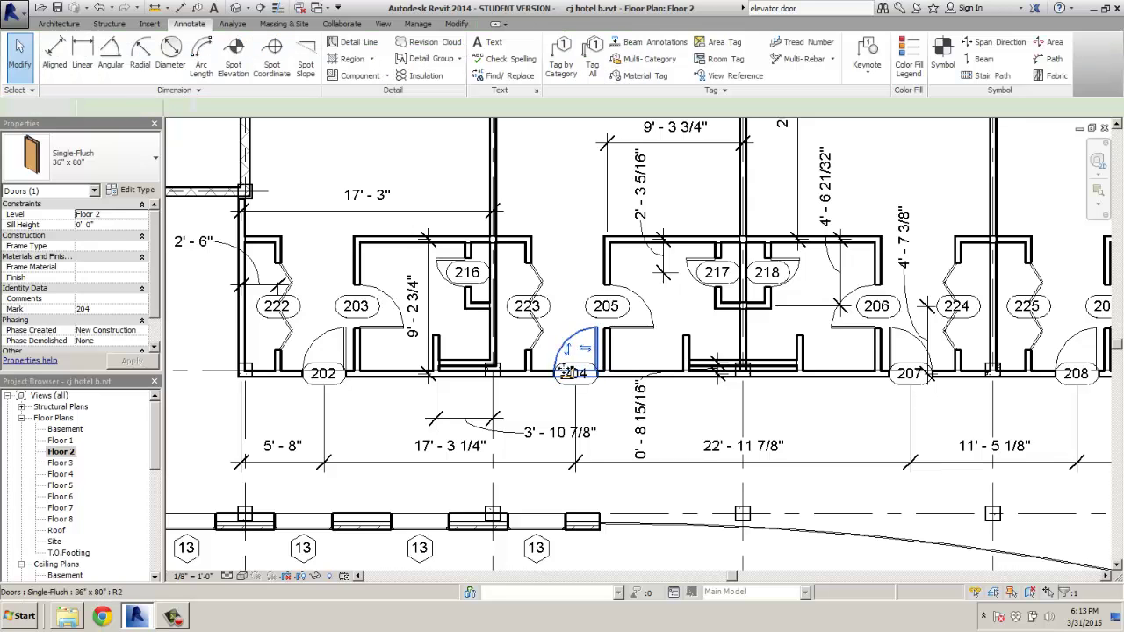
left_click(554, 370)
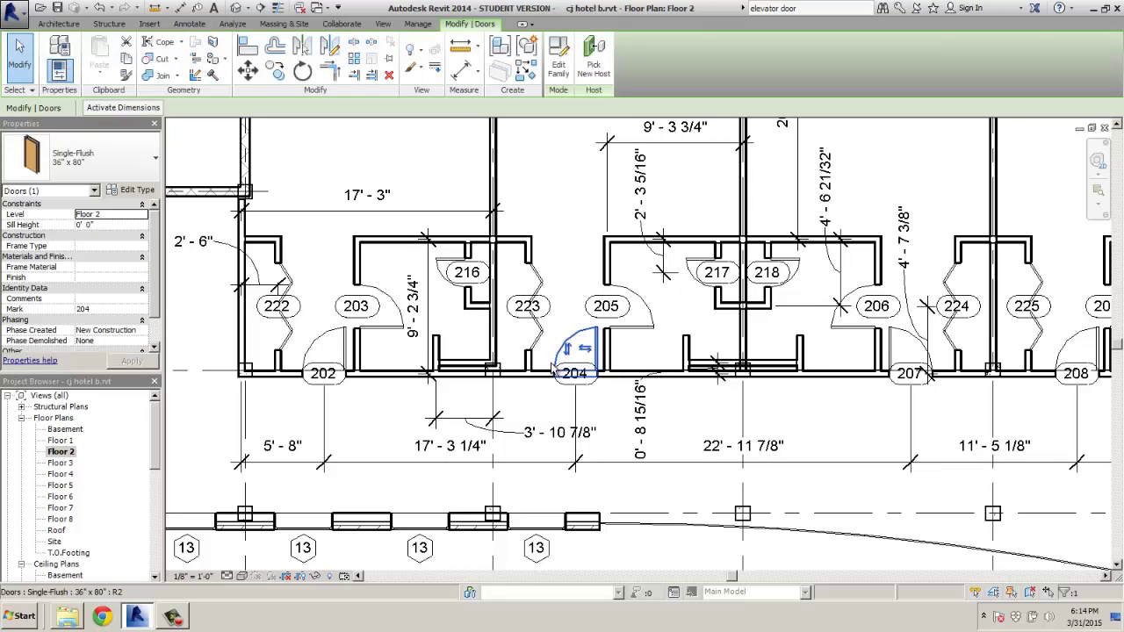
key("Escape")
left_click(931, 366)
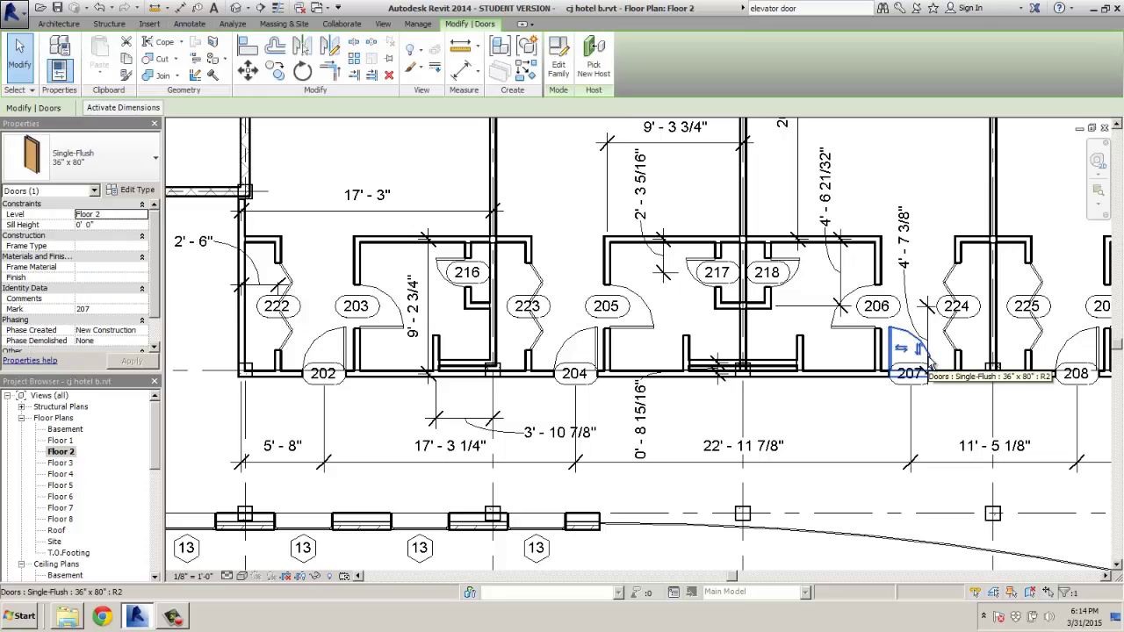
right_click(929, 362)
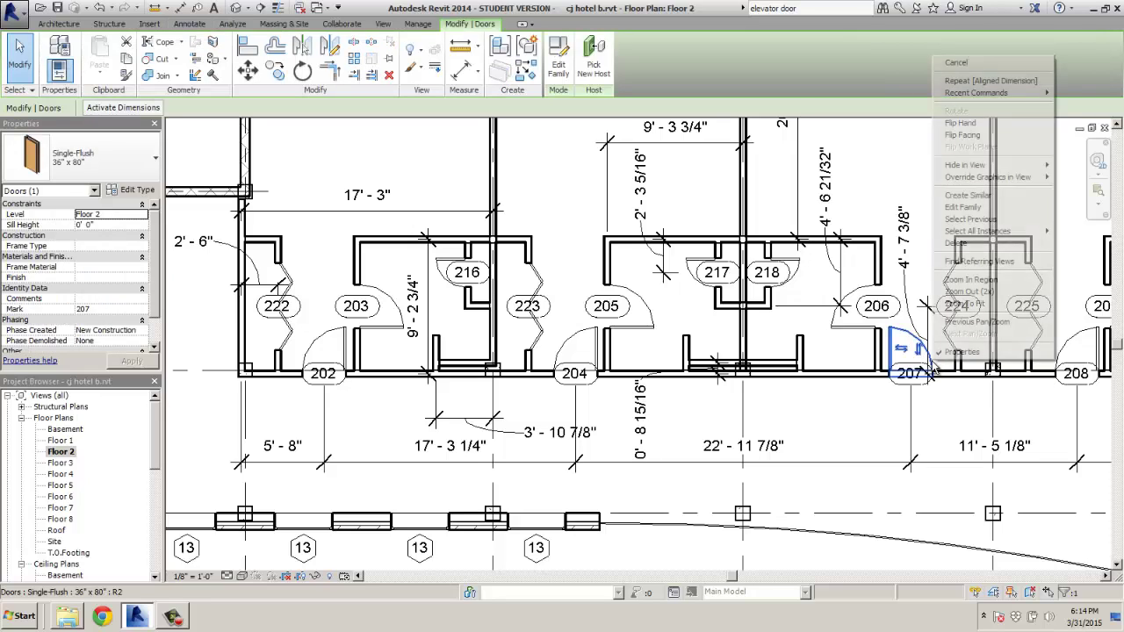
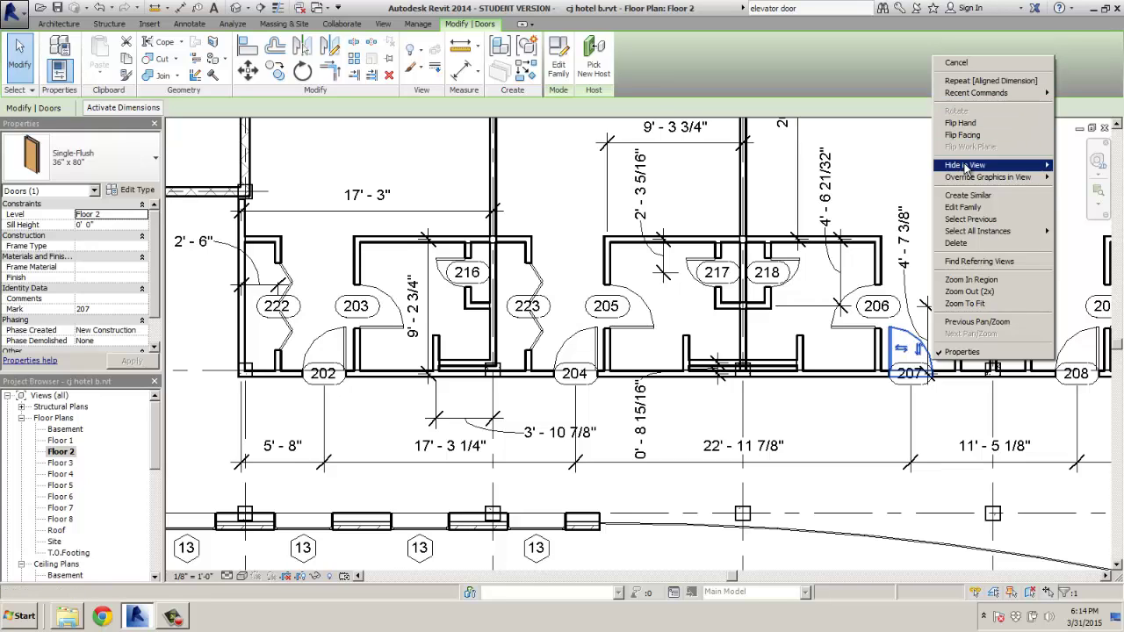
mouse_move(965, 167)
left_click(896, 208)
left_click(865, 178)
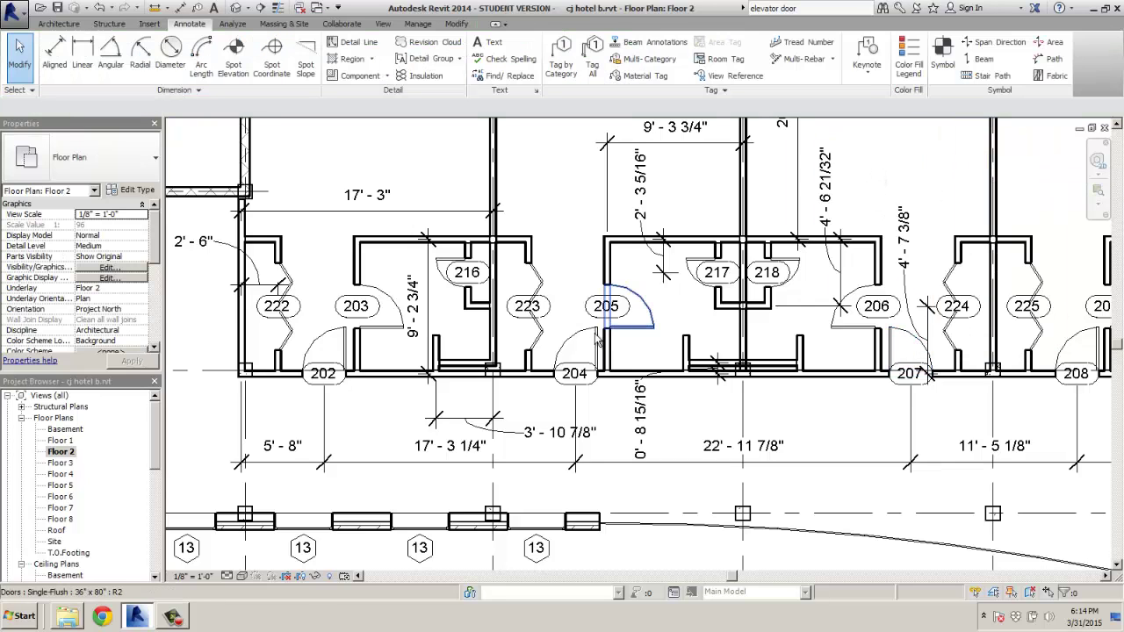
Step: Try once more to bring up door 204's temporary dimensions by selecting the door alone and together with its tag
left_click(558, 353)
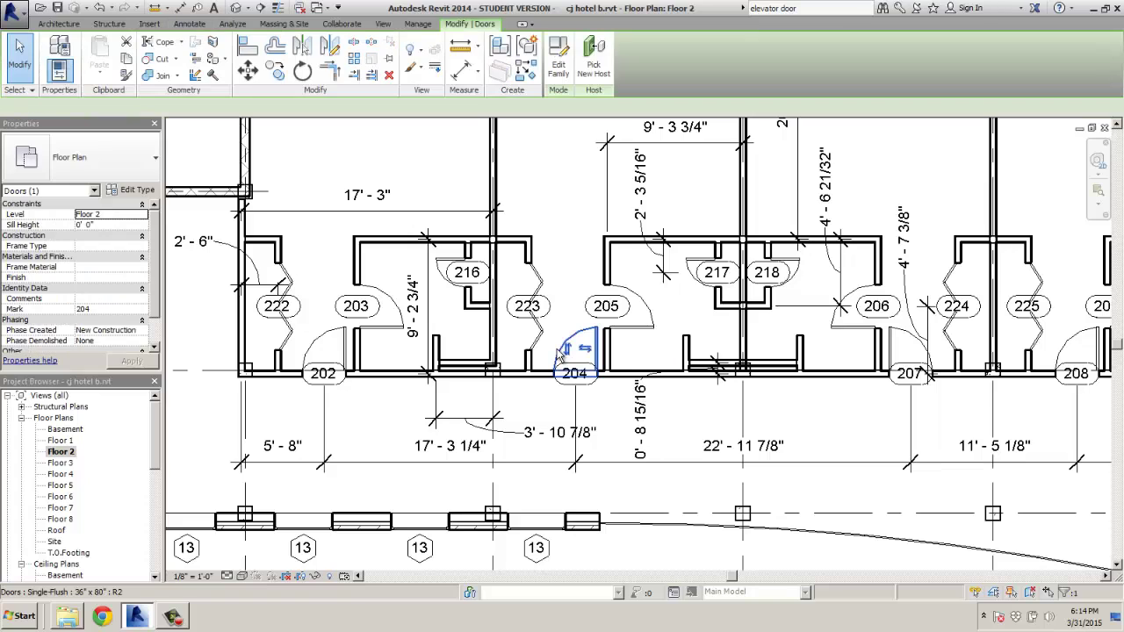
left_click(551, 387)
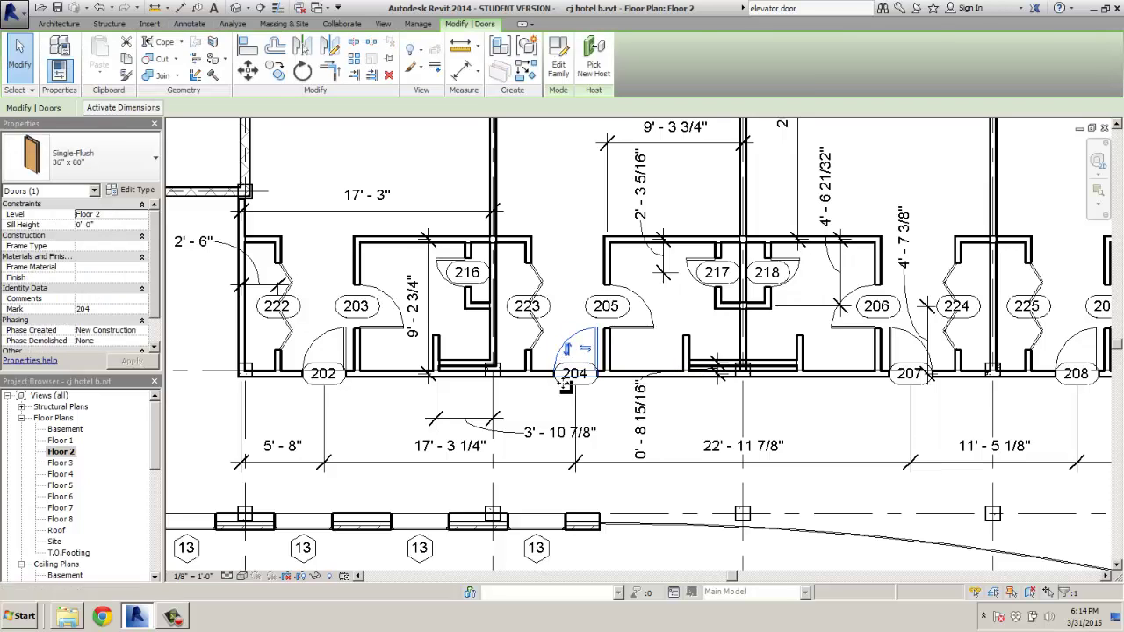
left_click_drag(551, 392, 605, 323)
left_click(585, 344)
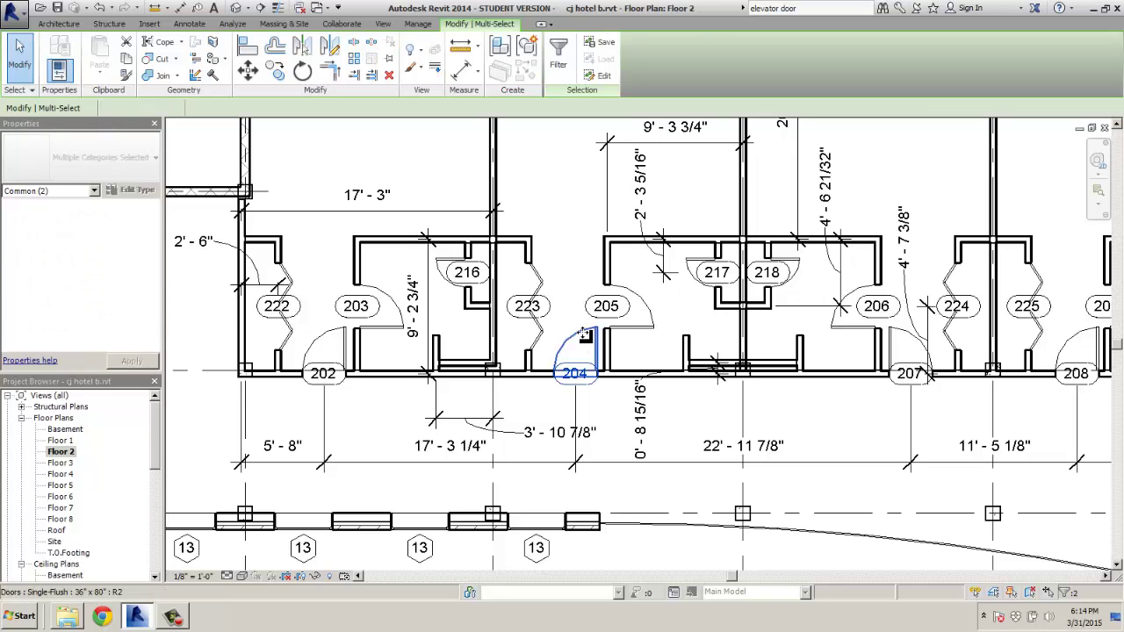
right_click(584, 339)
left_click(577, 338)
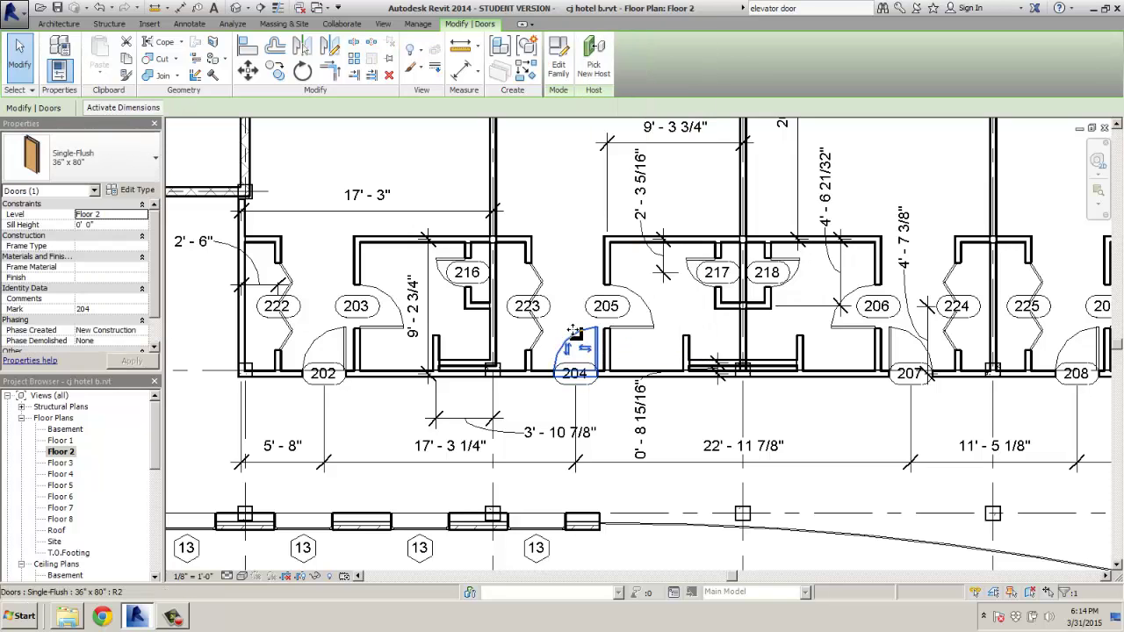
double_click(563, 348)
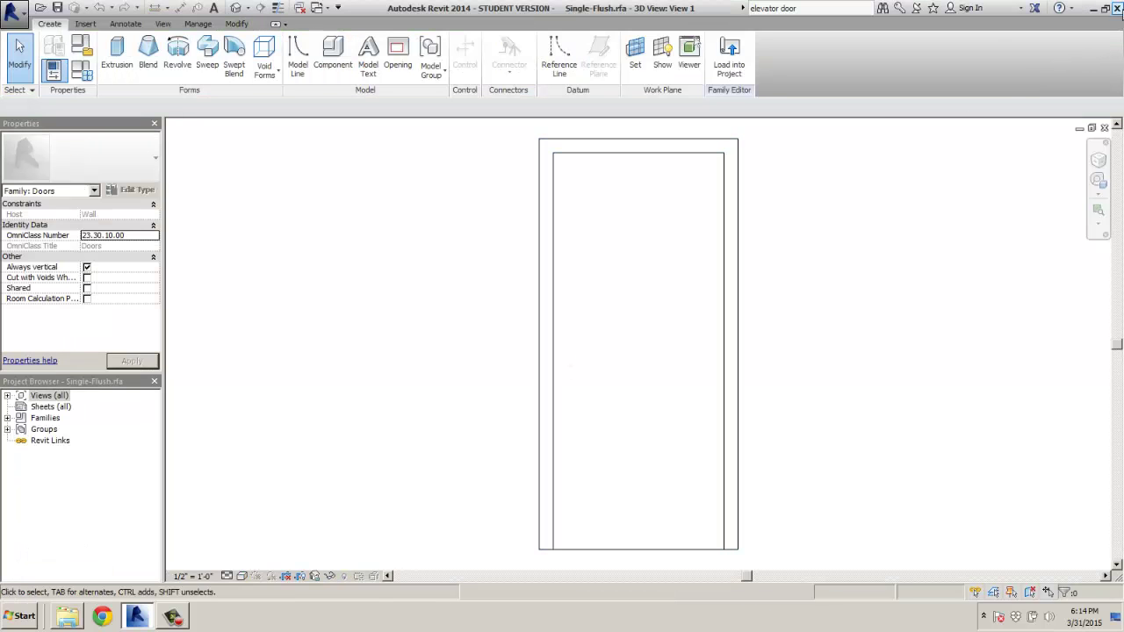
left_click(729, 57)
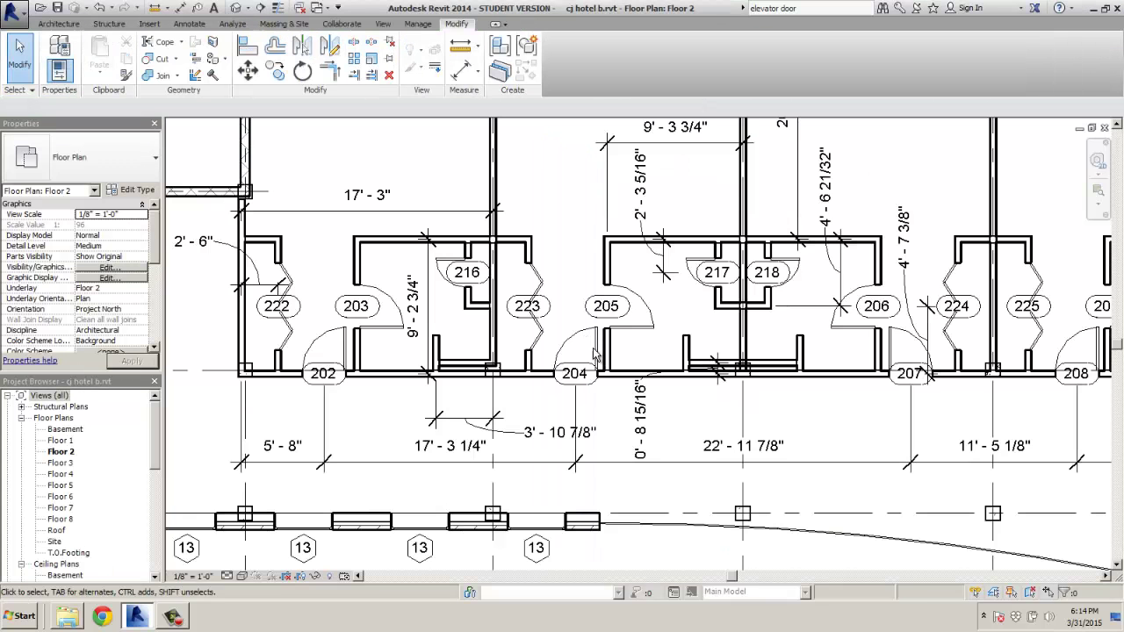
Step: Review the dimensions across the Floor 2 plan, from the numbered grids and corridor doors to the curved end of the building
scroll(606, 422, "down", 4)
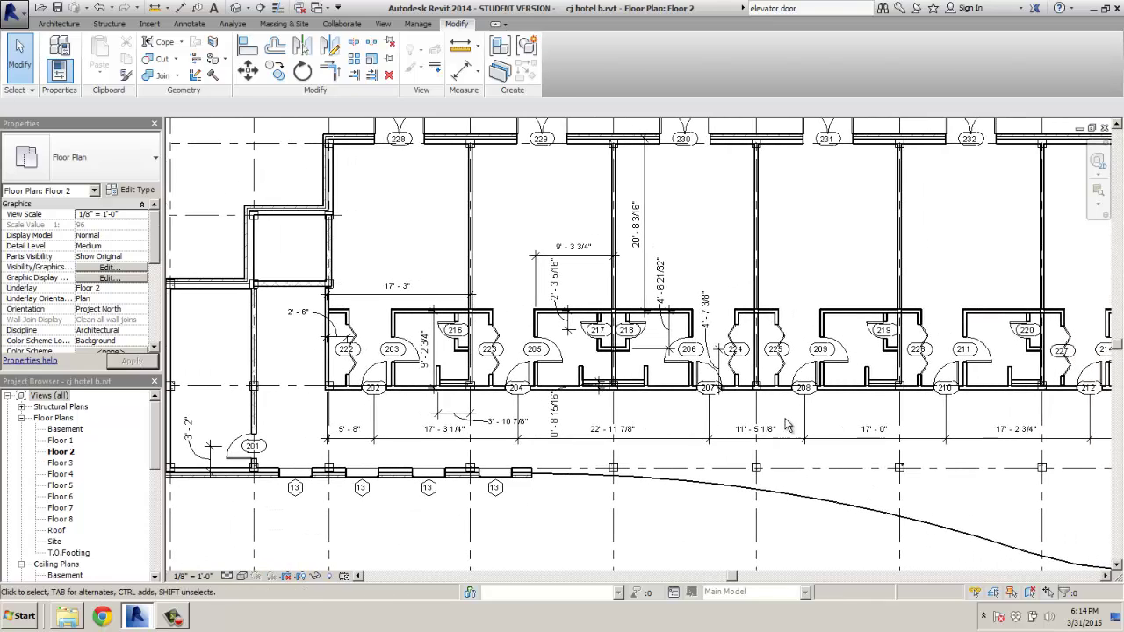
middle_click_drag(787, 425, 641, 414)
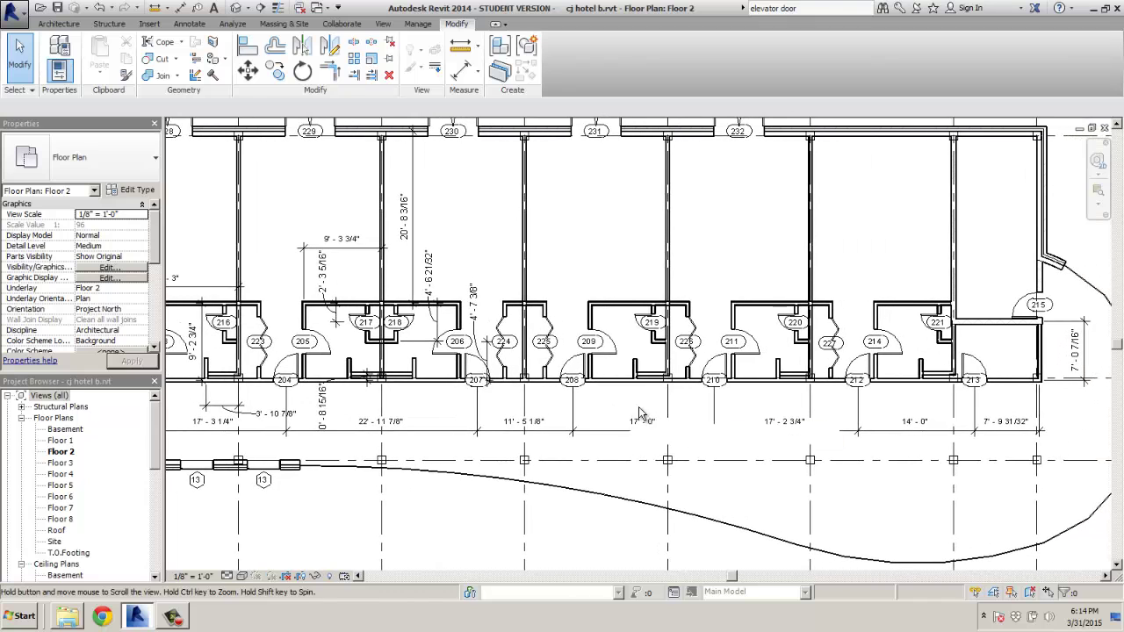
left_click(854, 372)
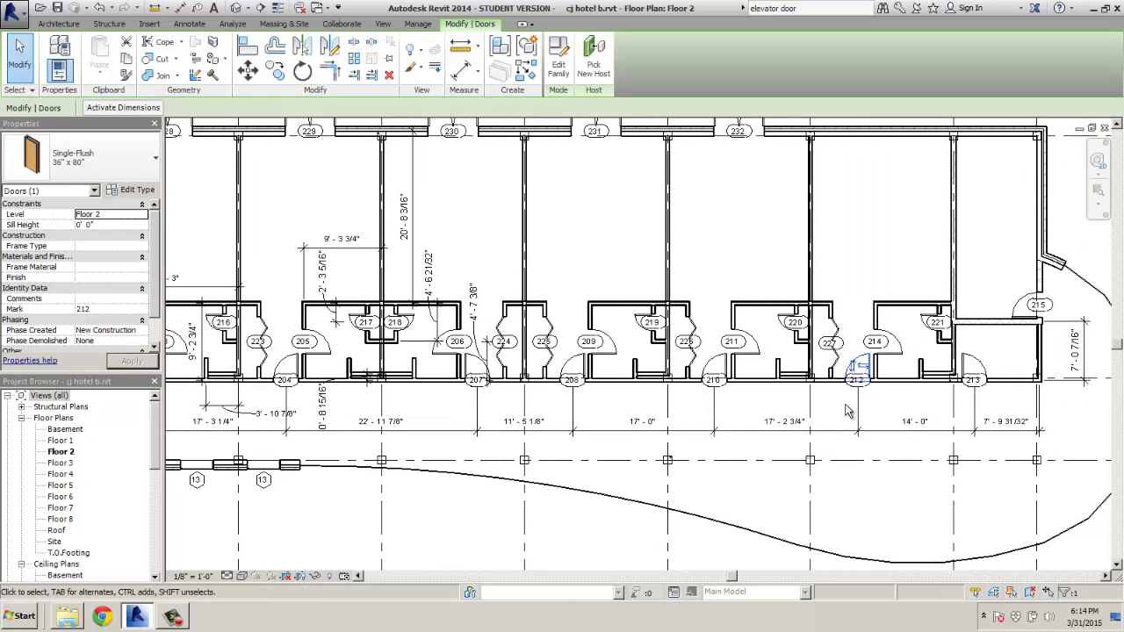
left_click(846, 410)
scroll(906, 407, "down", 2)
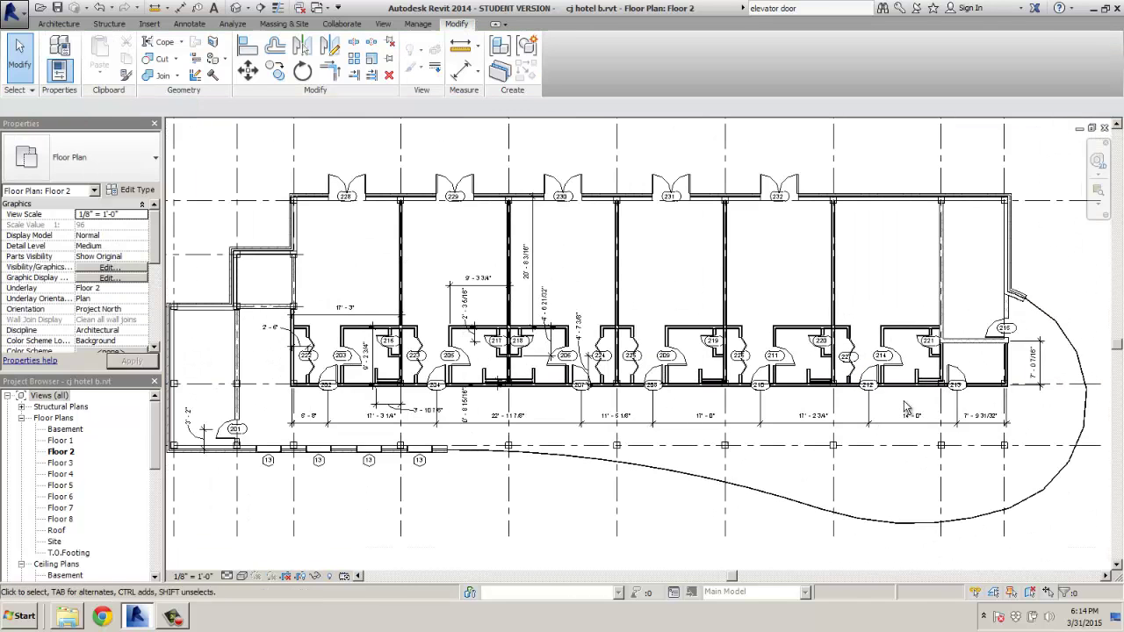
middle_click_drag(297, 289, 546, 270)
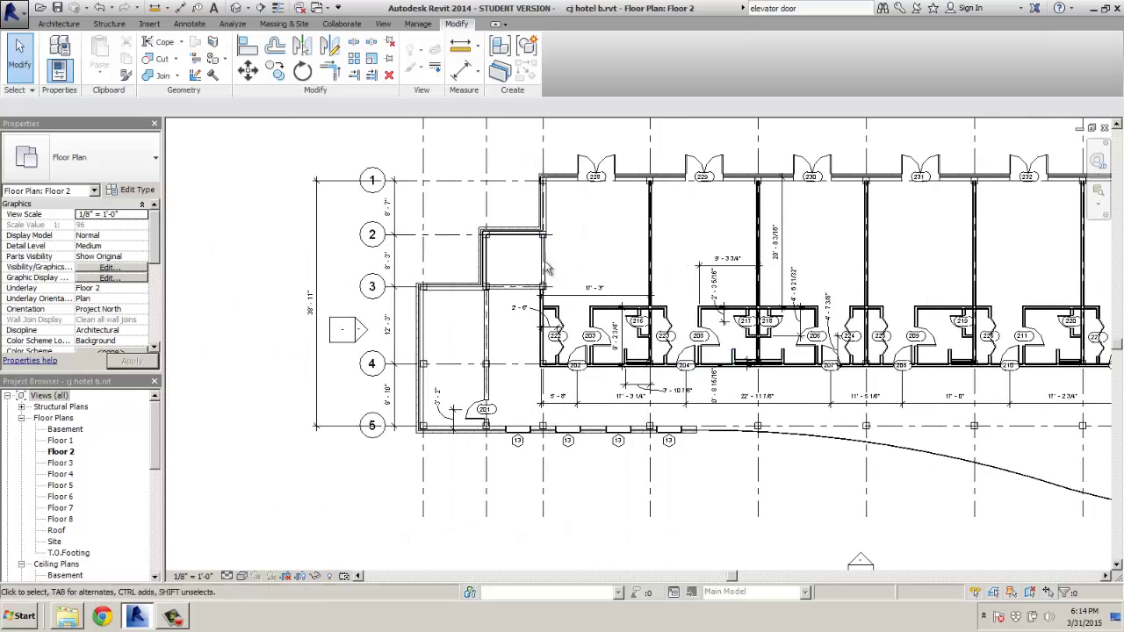
middle_click_drag(600, 379, 319, 425)
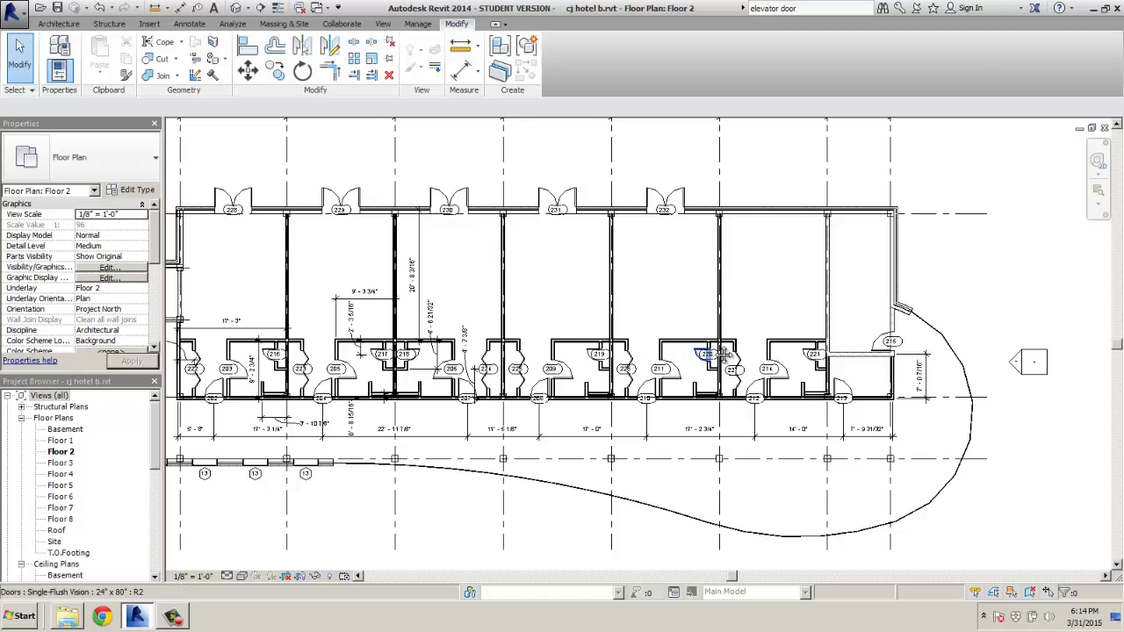
middle_click_drag(839, 378, 970, 273)
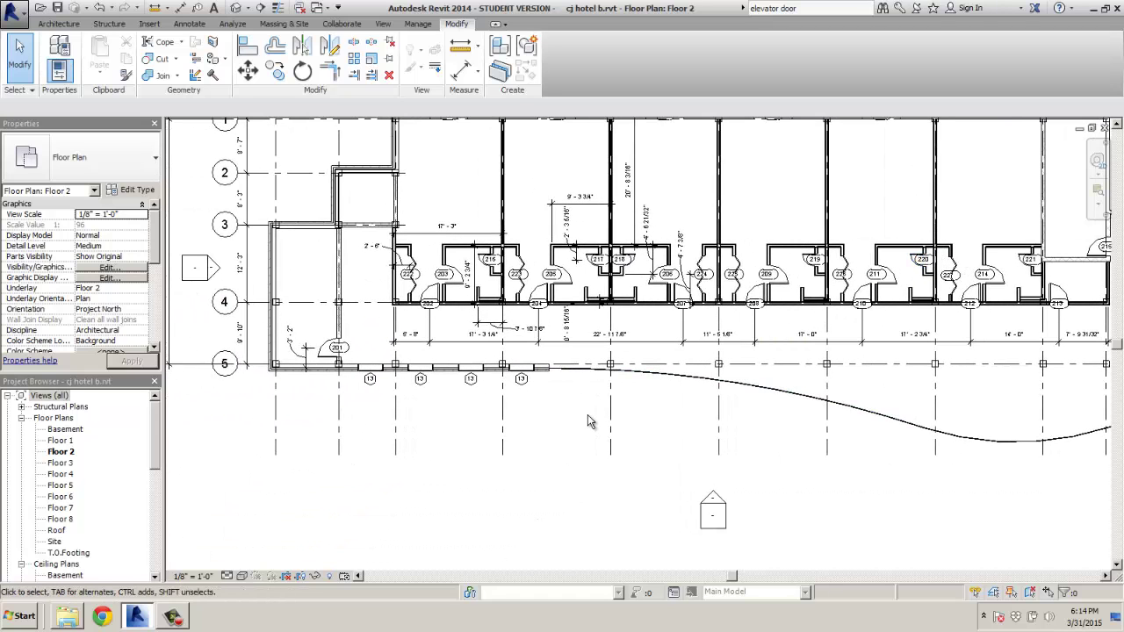
middle_click_drag(588, 421, 569, 487)
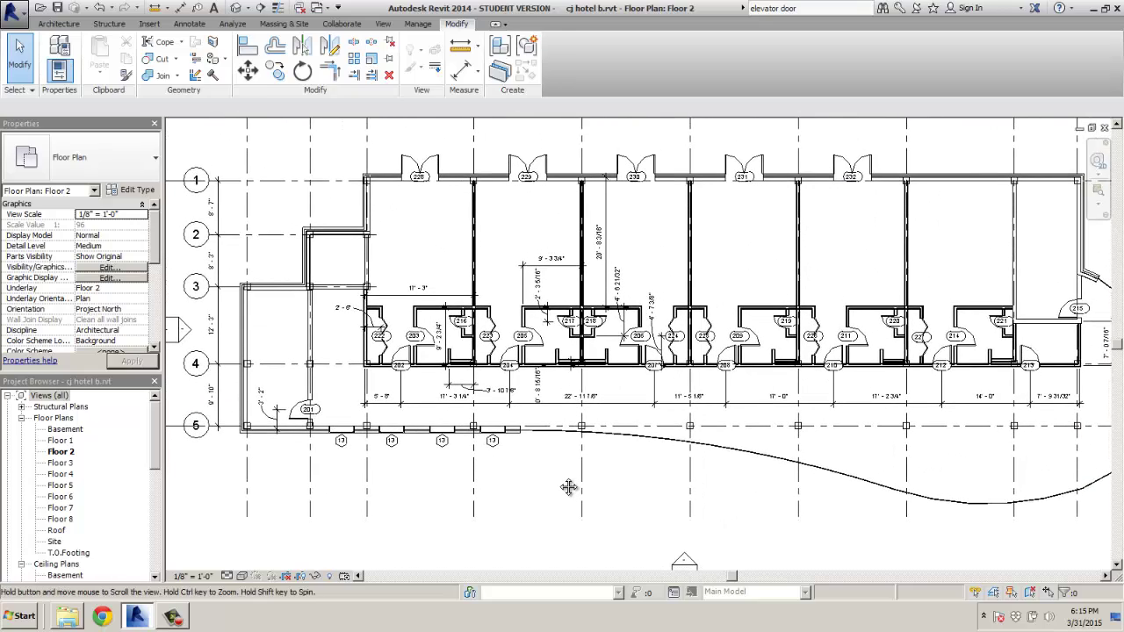
Step: Create a perspective camera view from Floor 2, with the eye outside the curved facade and the target beyond the building's opposite wall
scroll(575, 456, "down", 3)
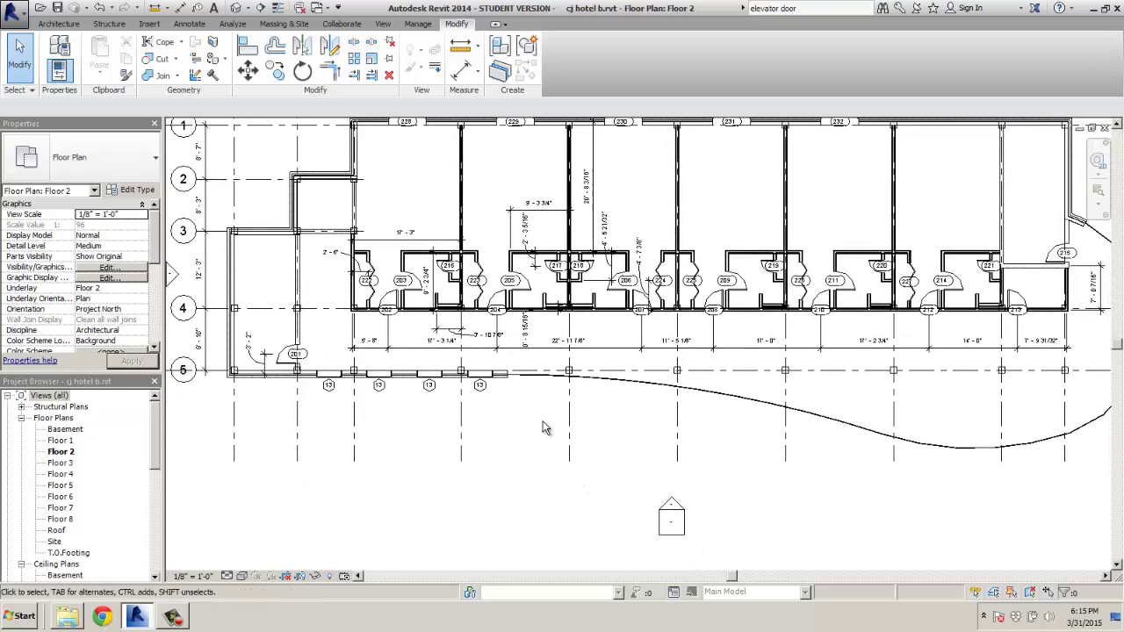
scroll(543, 428, "down", 3)
middle_click_drag(583, 457, 538, 384)
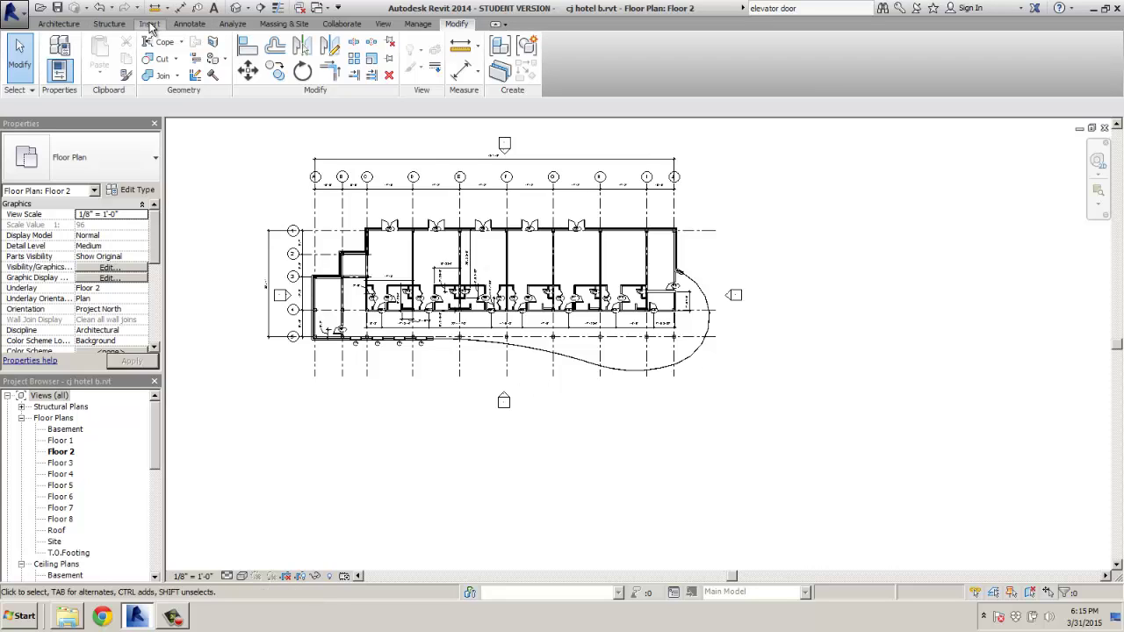
left_click(389, 26)
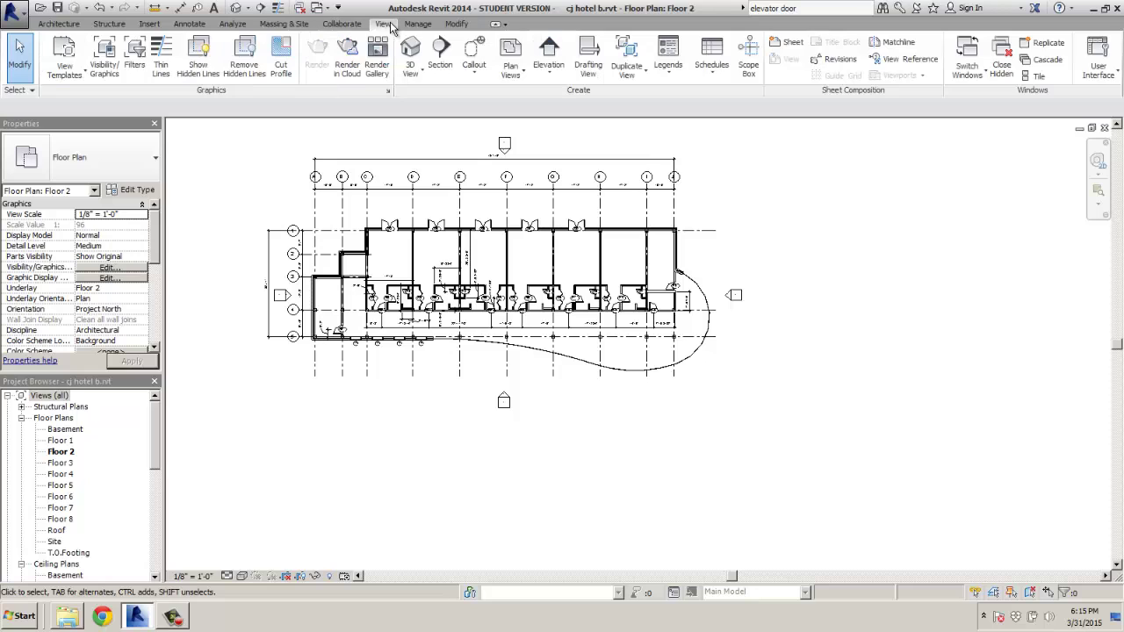
left_click(410, 71)
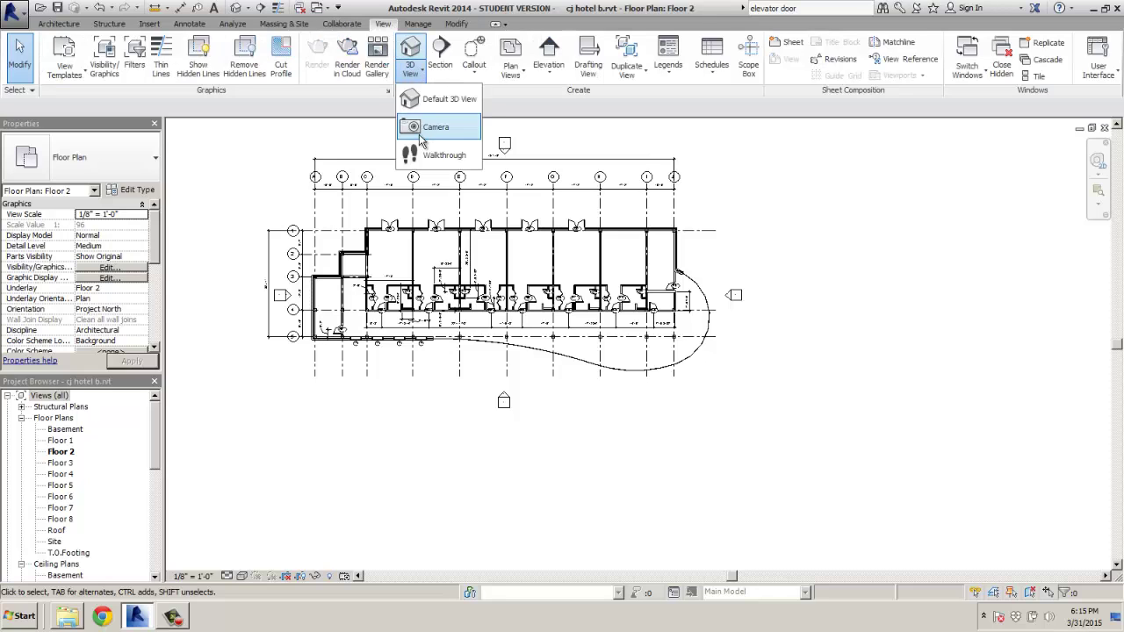
left_click(422, 131)
scroll(579, 264, "down", 2)
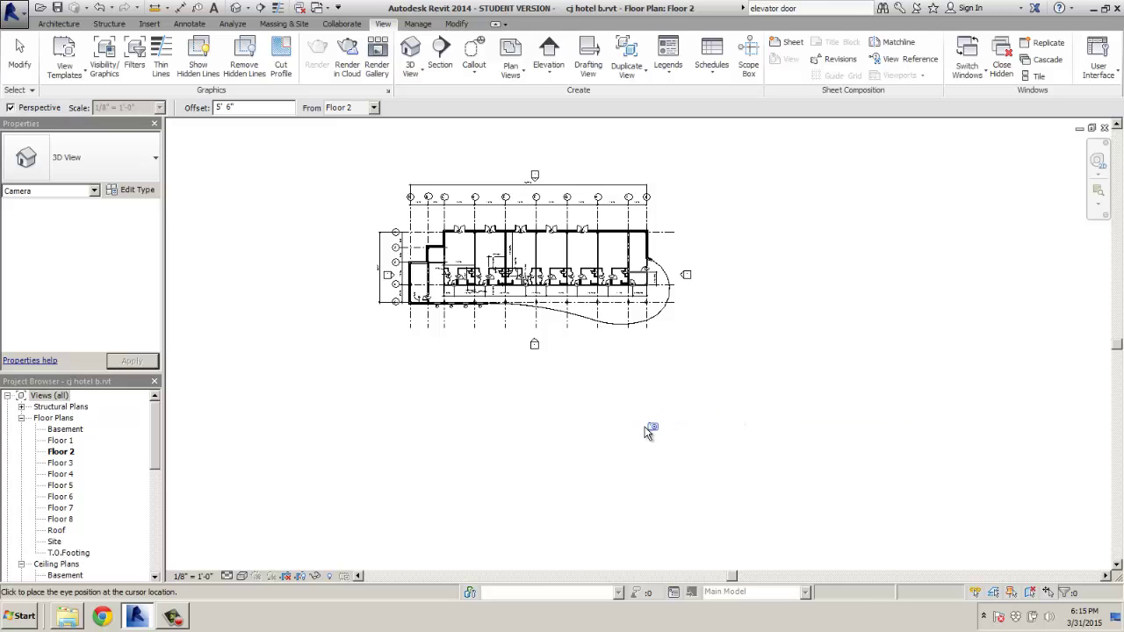
left_click(556, 491)
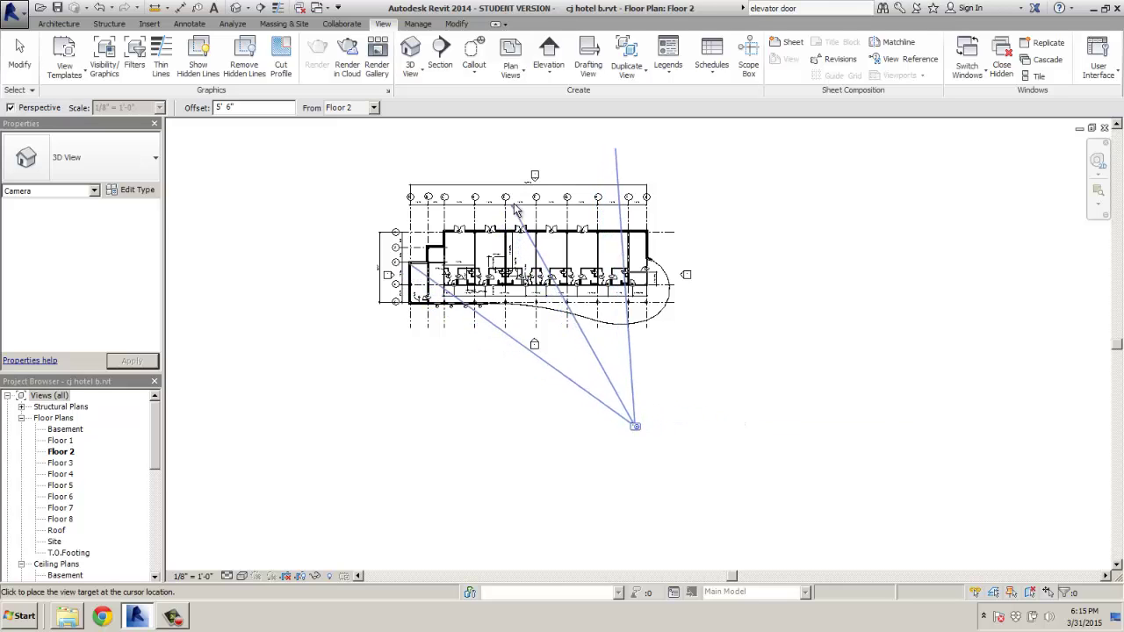
left_click(515, 204)
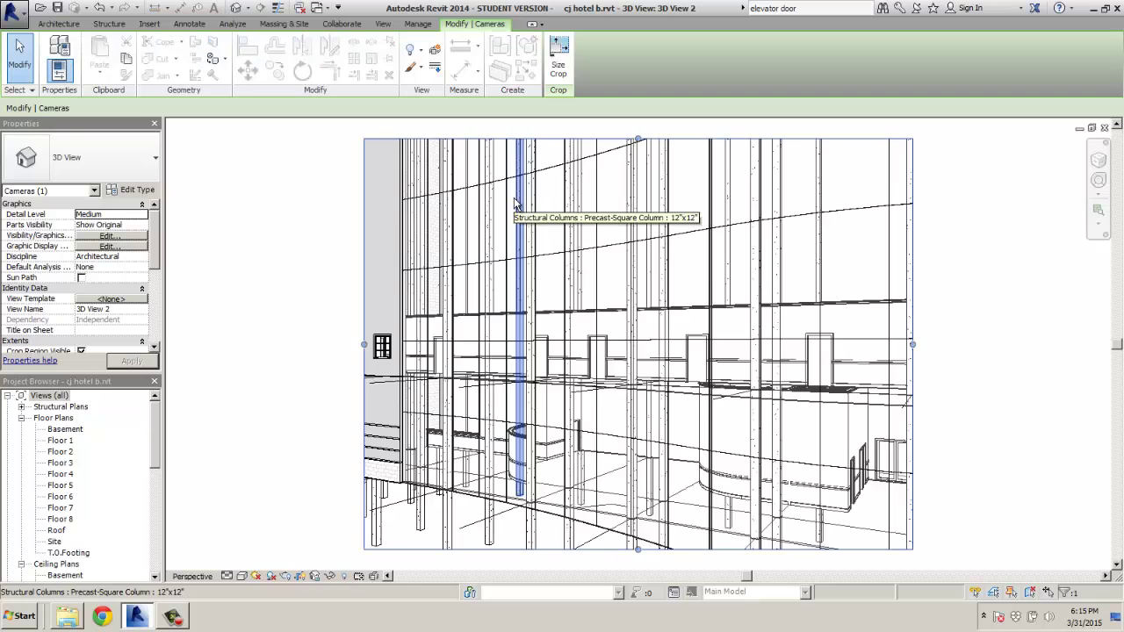
Step: Enlarge the camera view's crop region on all four sides to take in more of the hotel's exterior
scroll(513, 268, "down", 2)
scroll(513, 267, "down", 3)
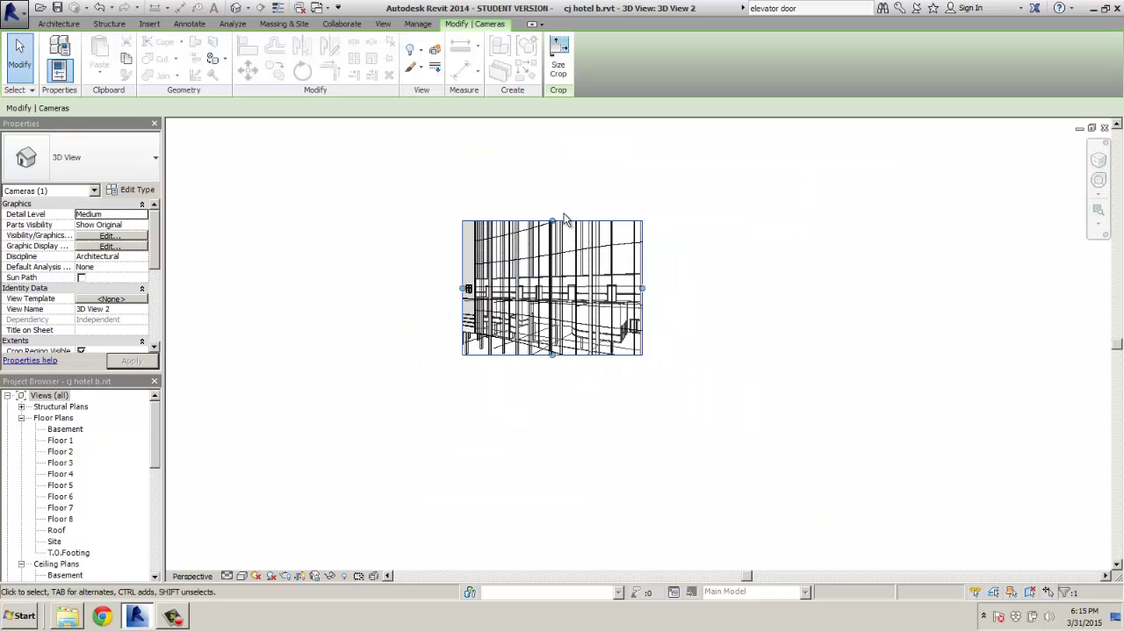
left_click_drag(552, 221, 557, 121)
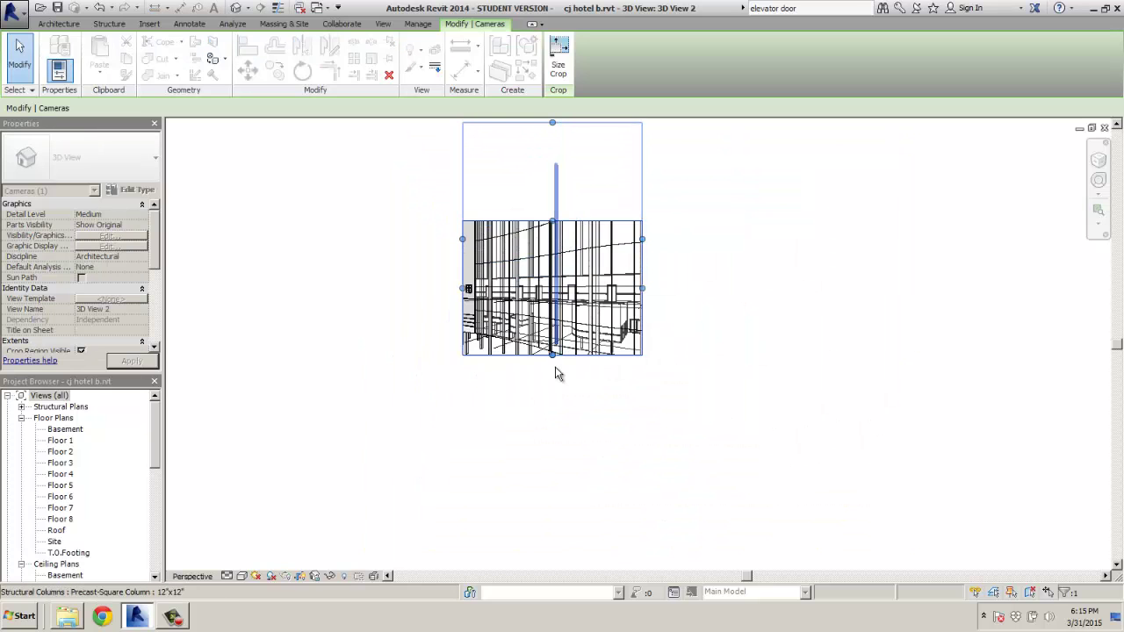
left_click_drag(552, 355, 552, 547)
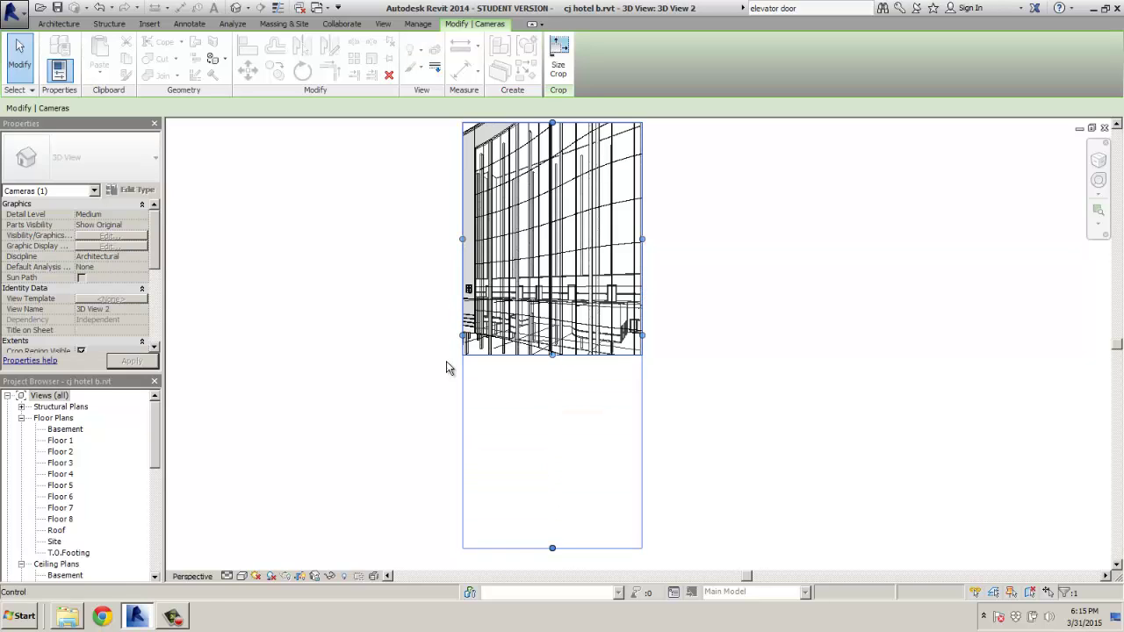
left_click_drag(463, 335, 316, 335)
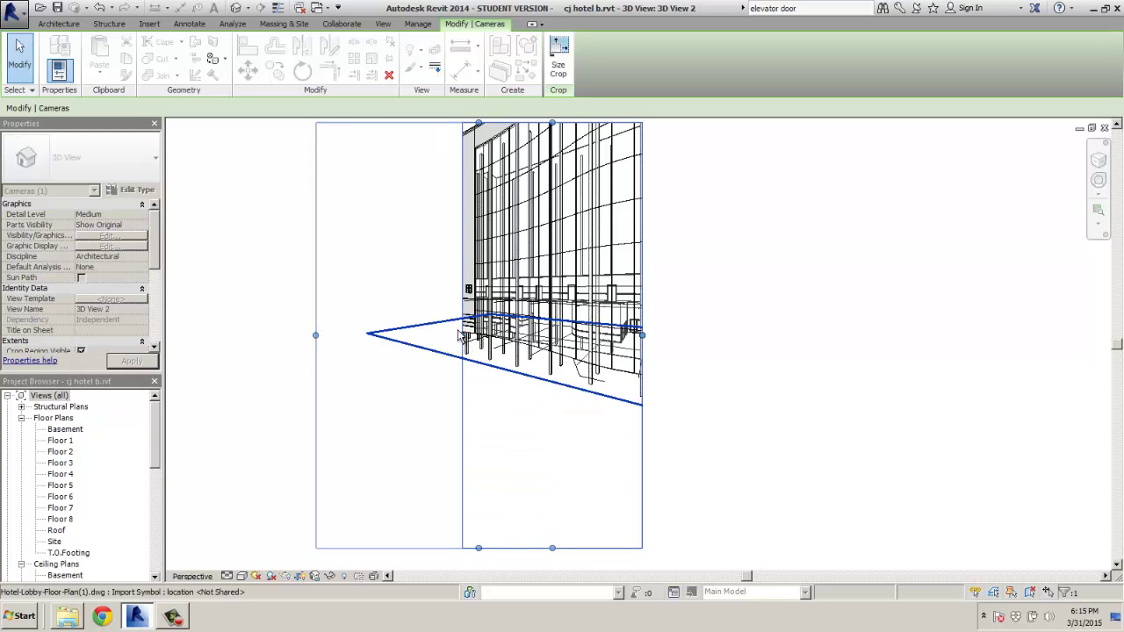
left_click_drag(642, 335, 875, 336)
Step: Adjust the crop region's upper and lower edges to frame the building closely from its curved roofline to the column bases
middle_click_drag(712, 300, 711, 436)
left_click_drag(603, 264, 599, 131)
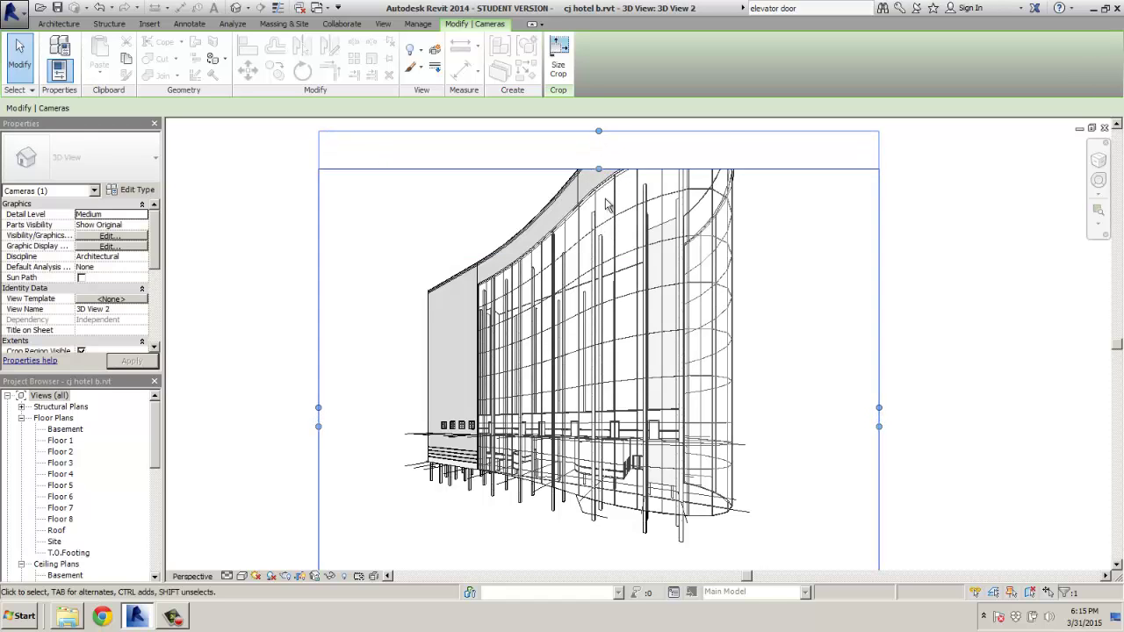
scroll(605, 219, "down", 3)
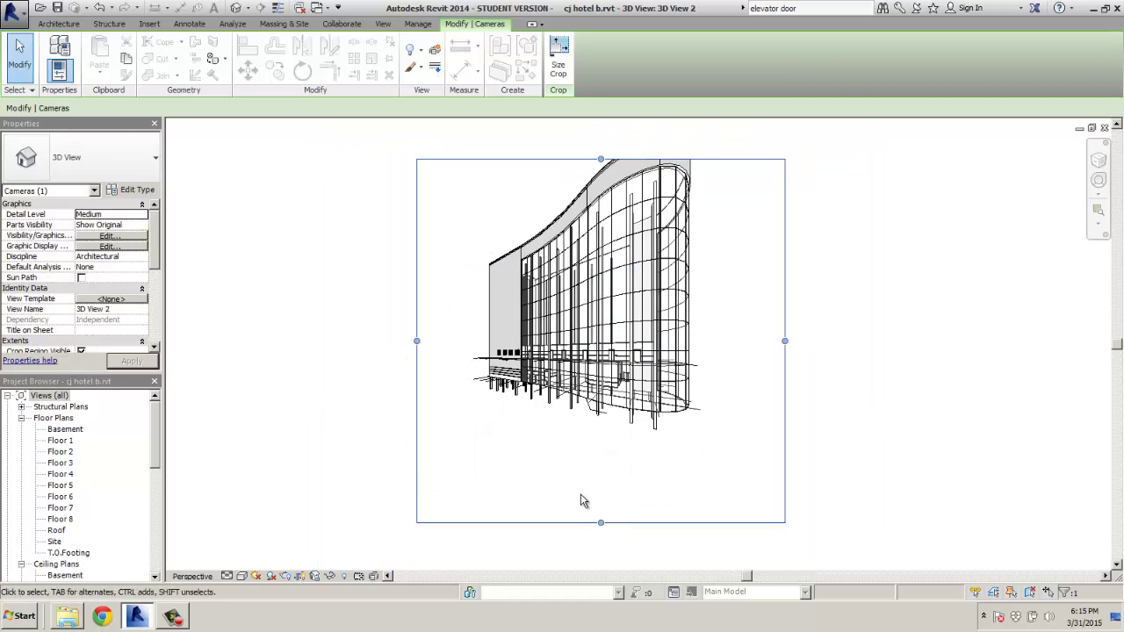
left_click_drag(601, 523, 602, 411)
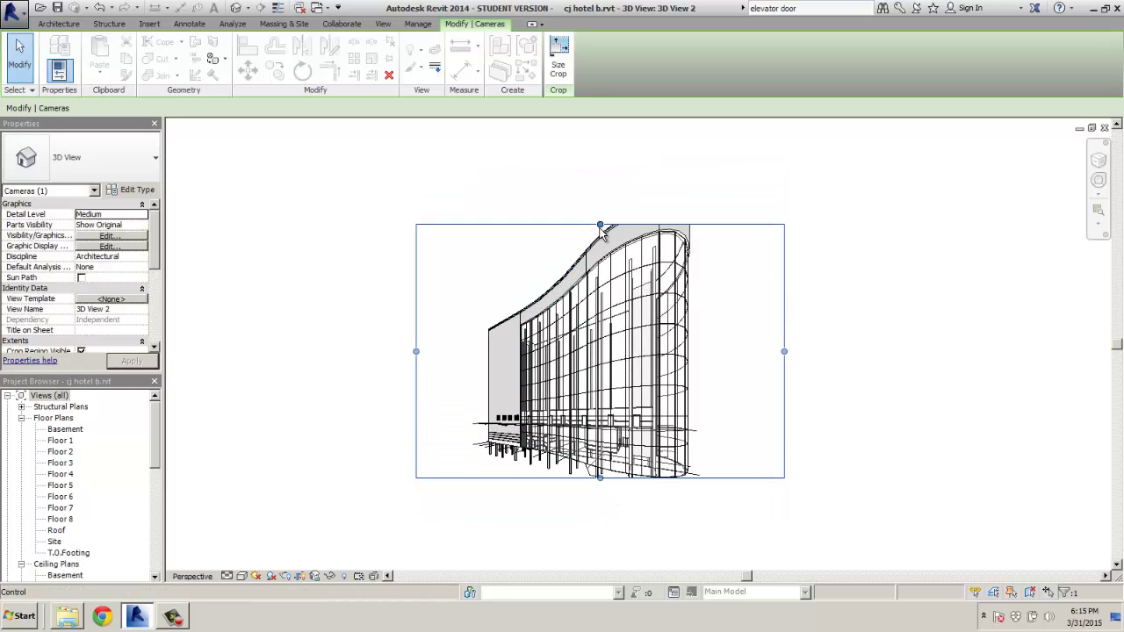
left_click_drag(600, 224, 601, 172)
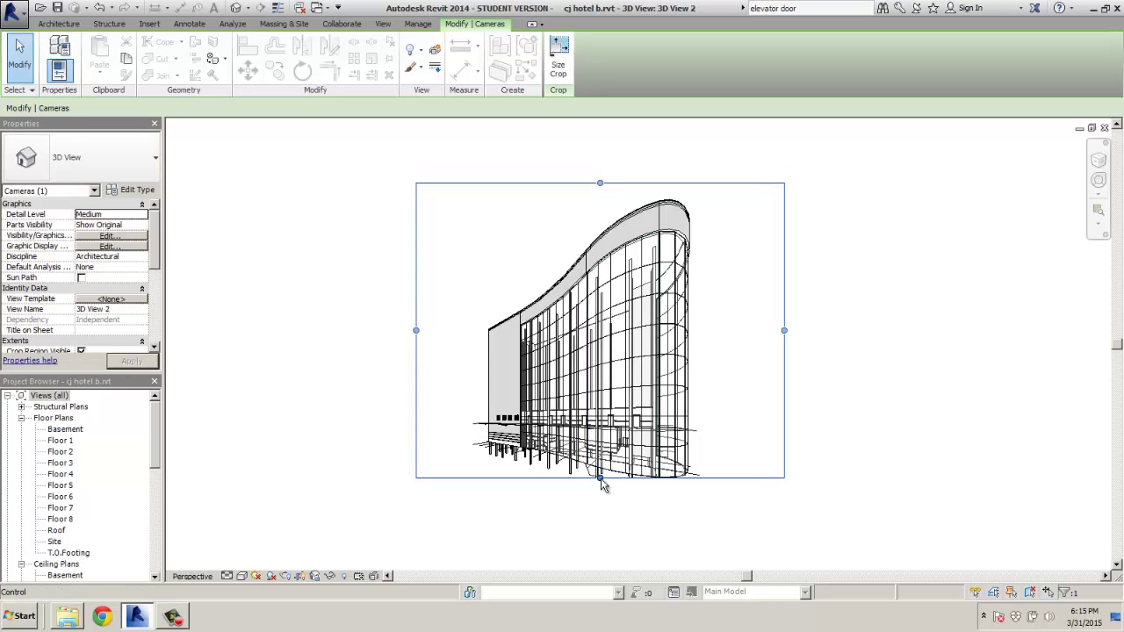
left_click_drag(600, 478, 601, 510)
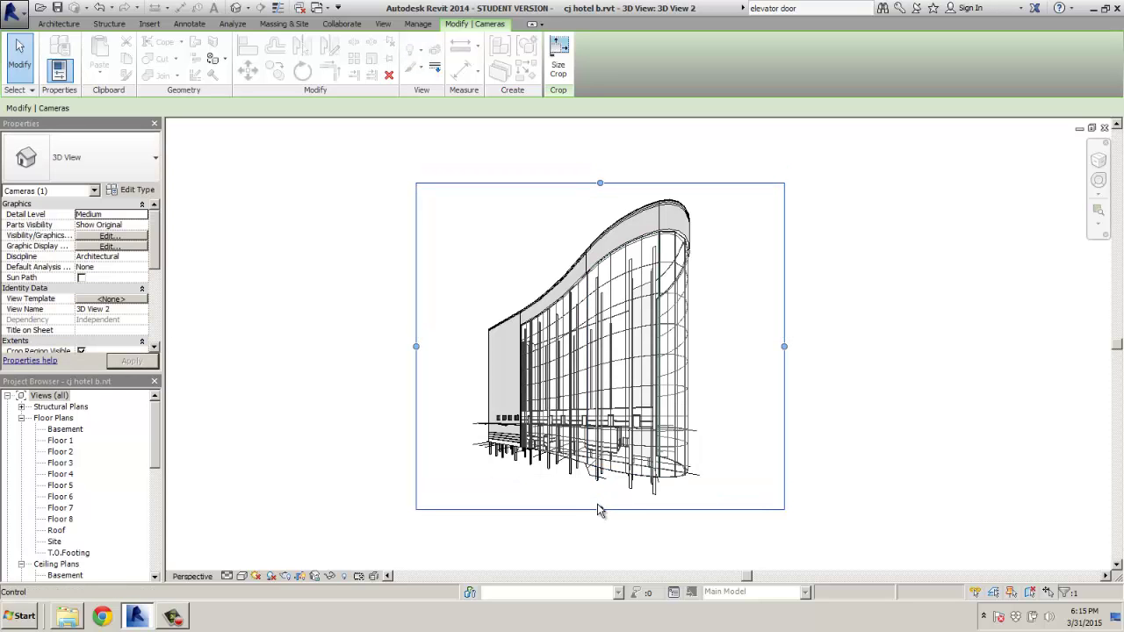
Step: Turn on shadows in the camera view and set its visual style to Realistic
left_click(271, 577)
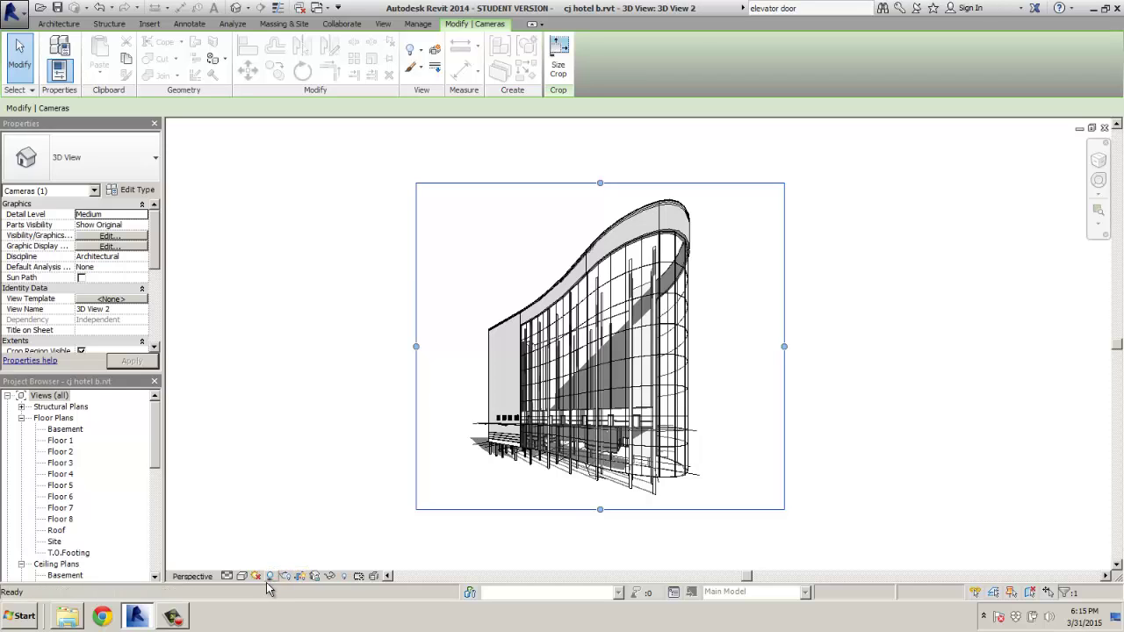
left_click(241, 576)
left_click(281, 555)
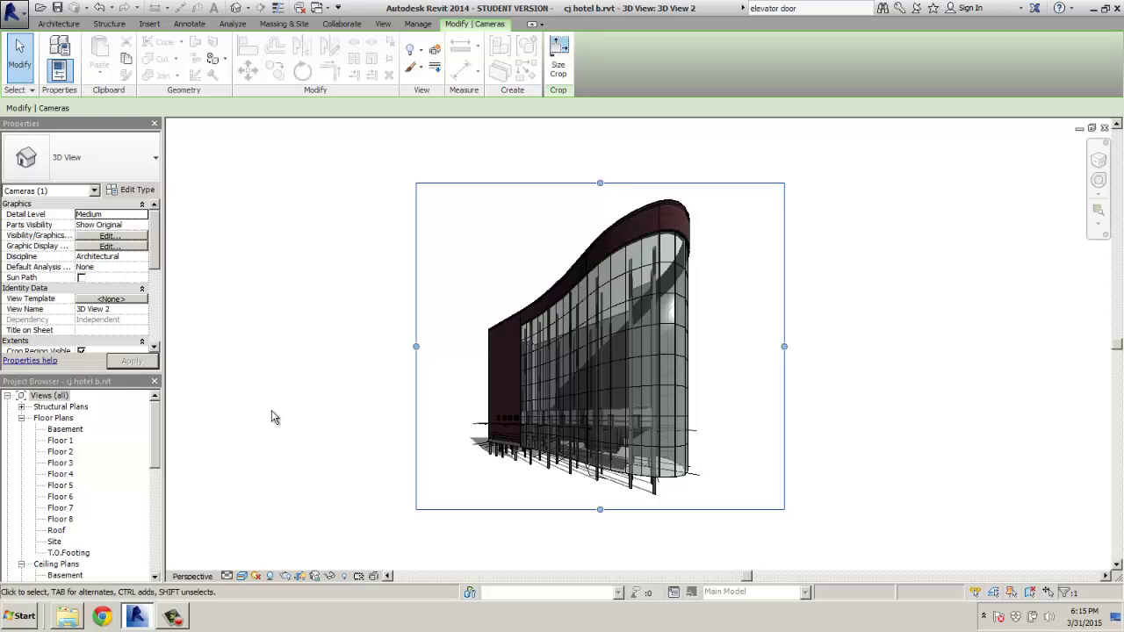
Step: Set the camera view's lighting to Sun 49, Ambient Light 19 and Shadows 36 in the graphic display options
left_click(99, 248)
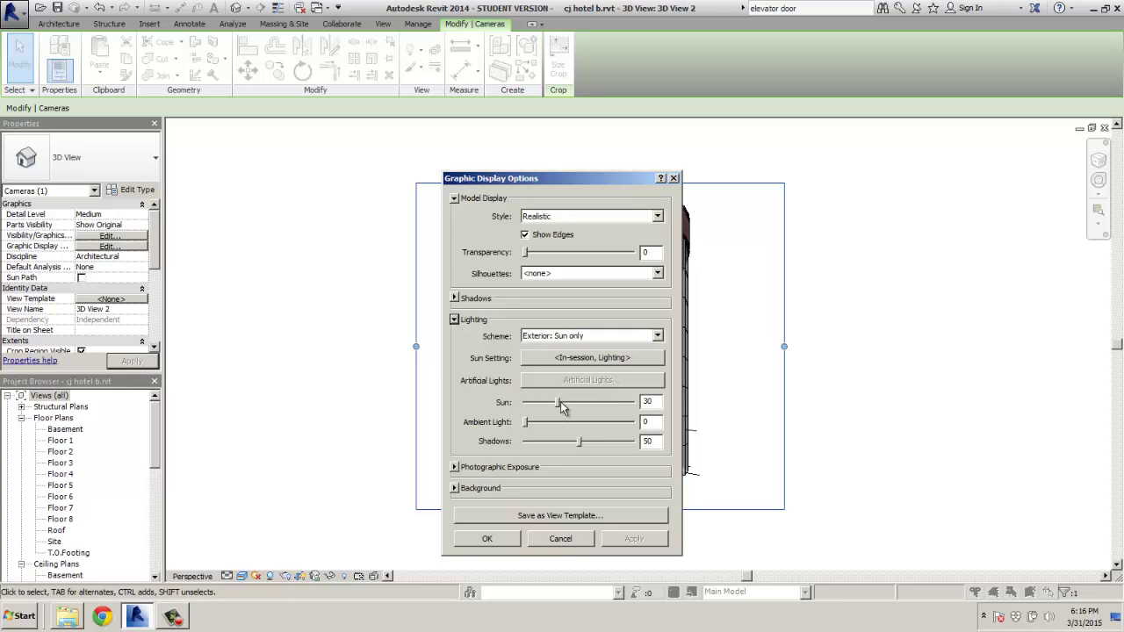
left_click_drag(558, 404, 565, 445)
left_click(633, 538)
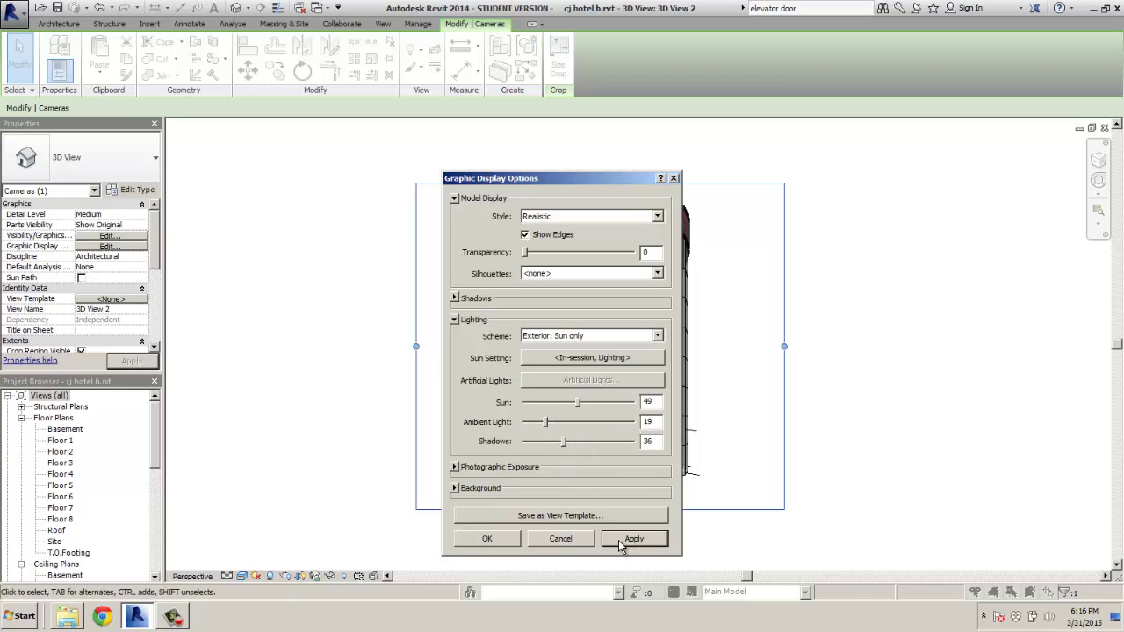
left_click(488, 538)
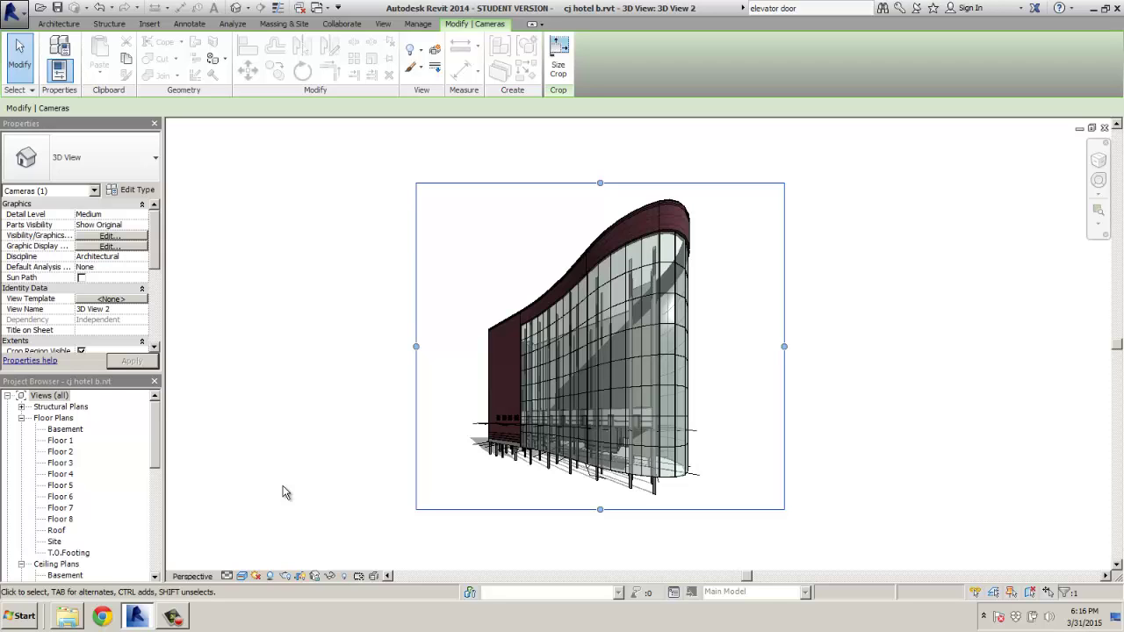
Step: Brighten the camera view's lighting to Sun 66 and Ambient Light 36 in the graphic display options
left_click(103, 246)
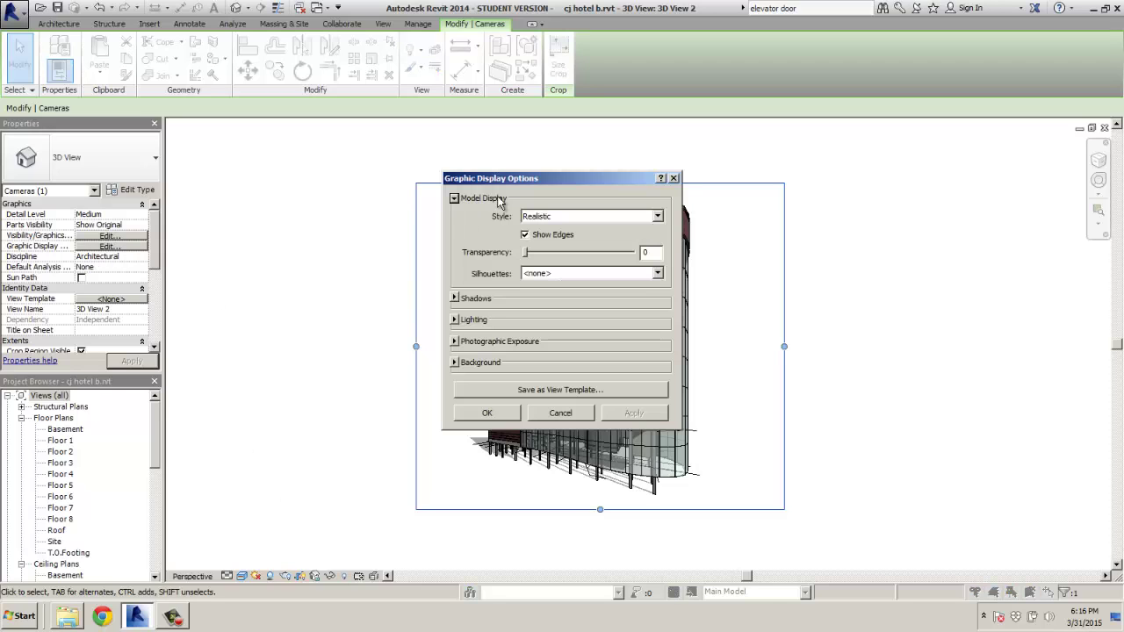
left_click_drag(516, 182, 257, 176)
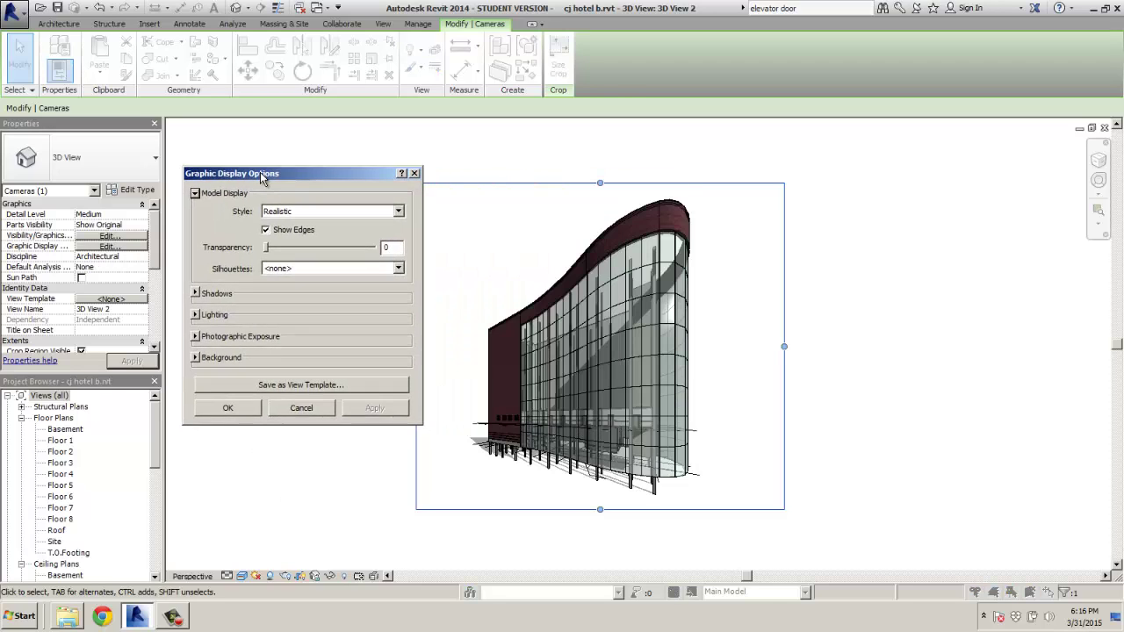
left_click(195, 314)
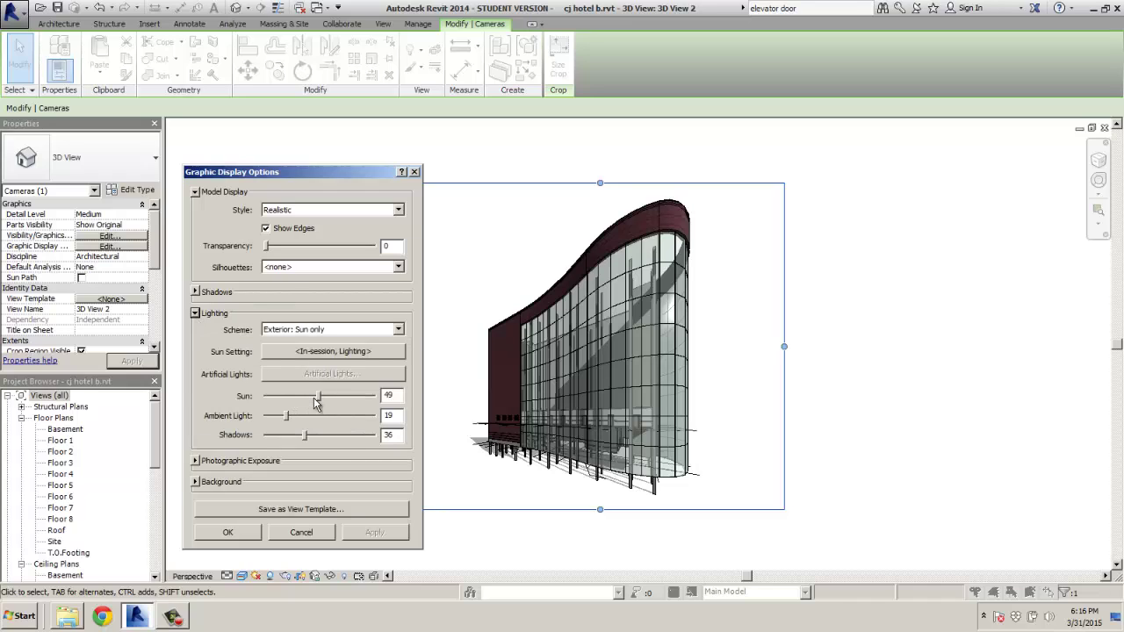
left_click_drag(320, 397, 296, 421)
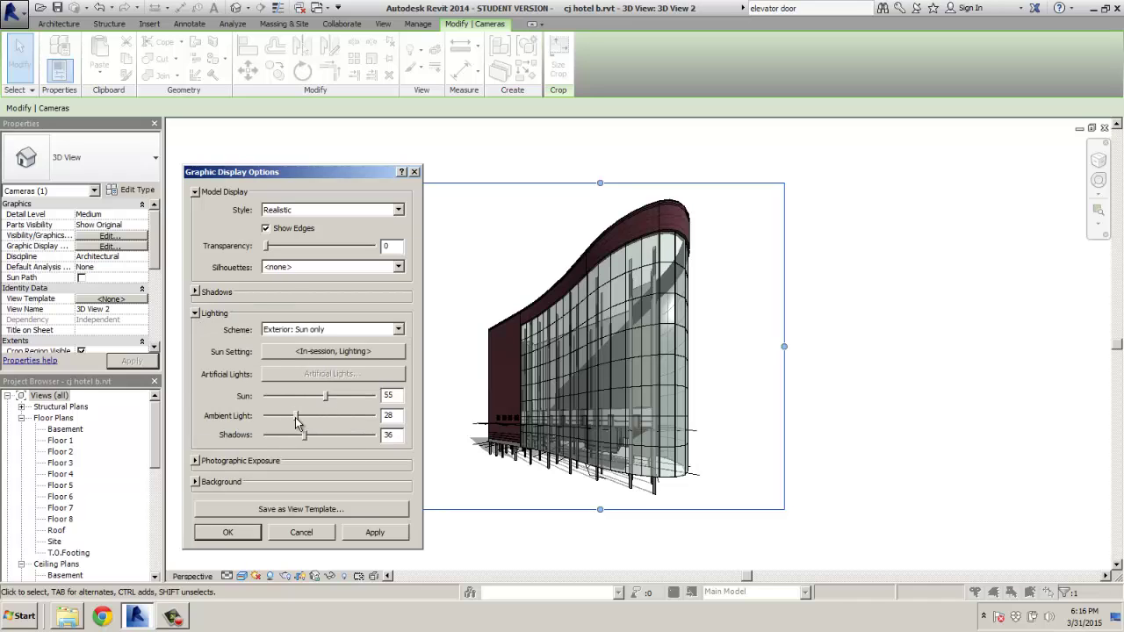
left_click(375, 535)
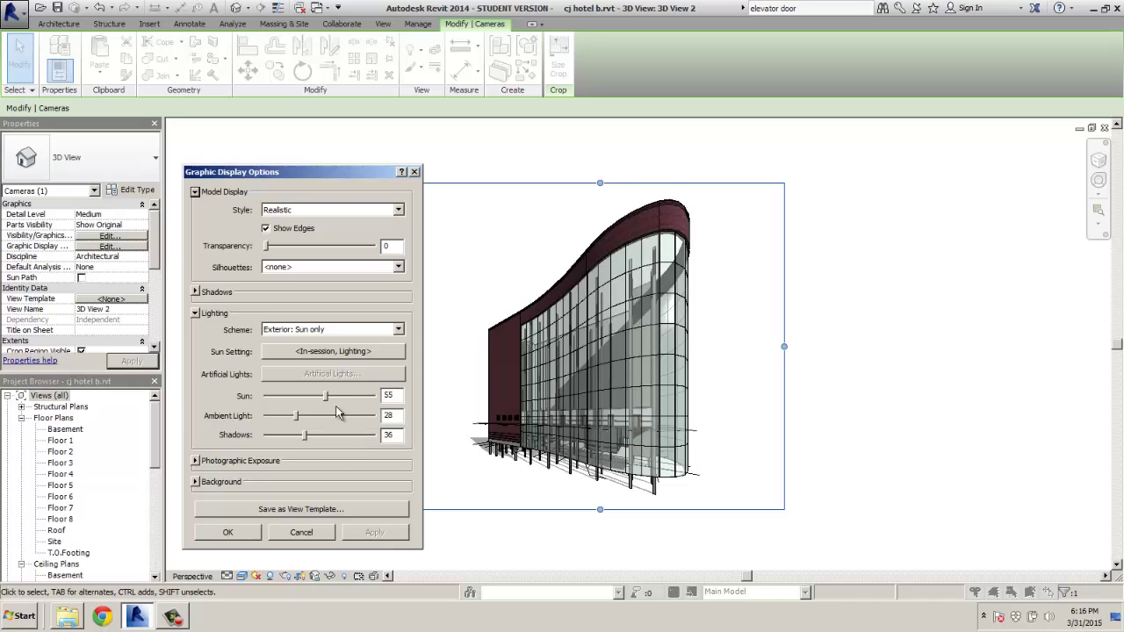
left_click_drag(326, 397, 306, 416)
left_click(378, 533)
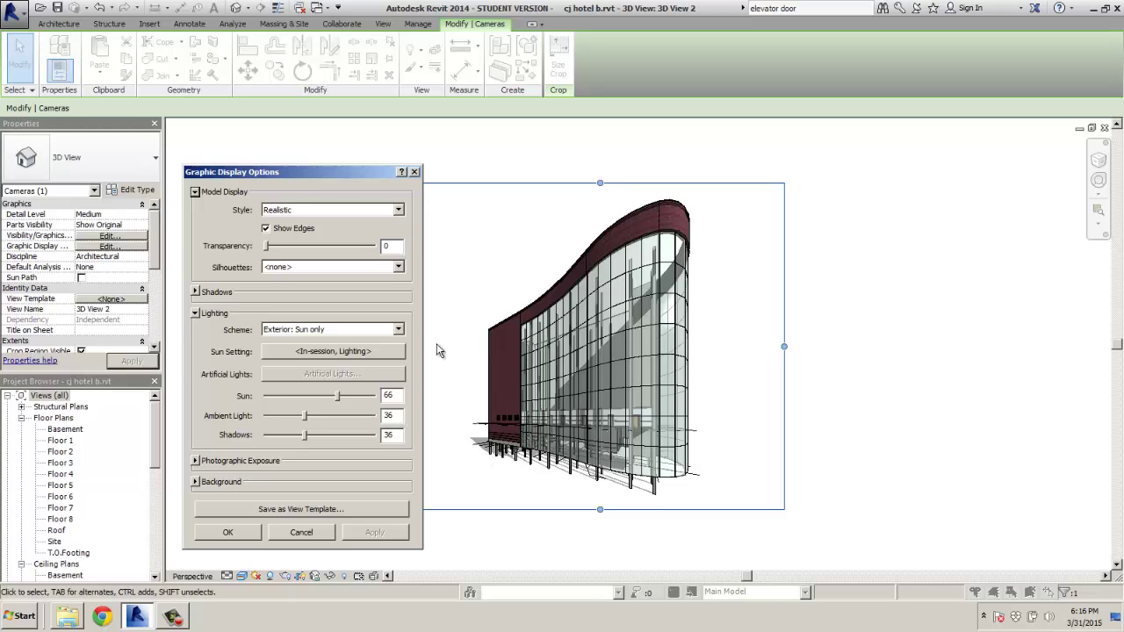
left_click(415, 173)
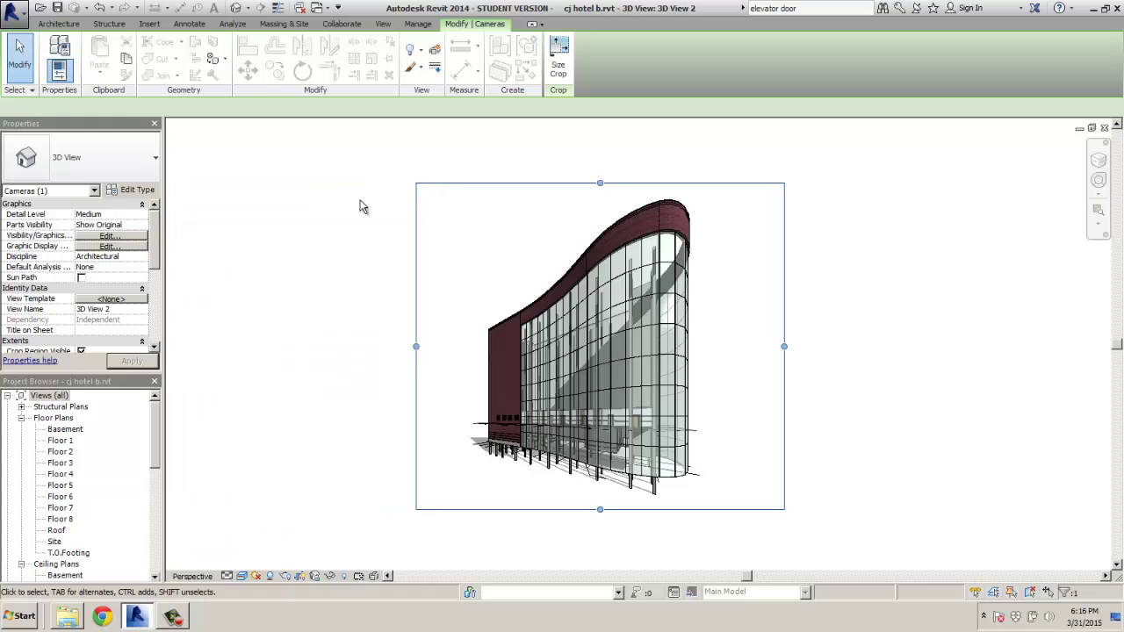
Step: Rename the camera view 3D View 2 as "outside perspective 1"
left_click_drag(158, 430, 153, 498)
left_click(67, 519)
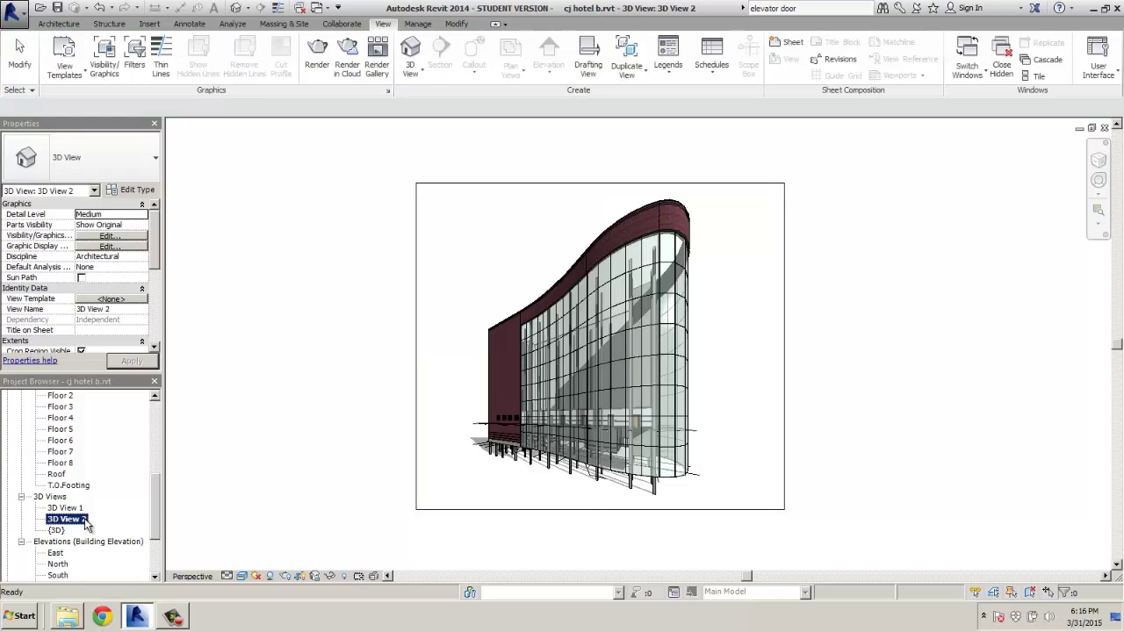
right_click(86, 523)
left_click(119, 446)
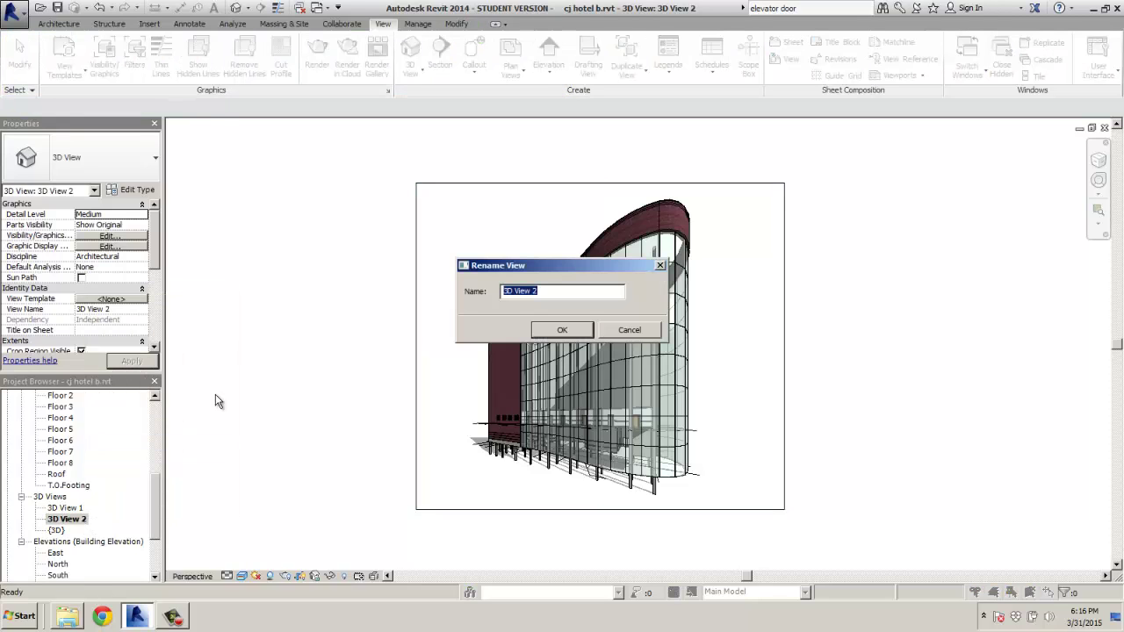
type("outside perspective 1")
key("Return")
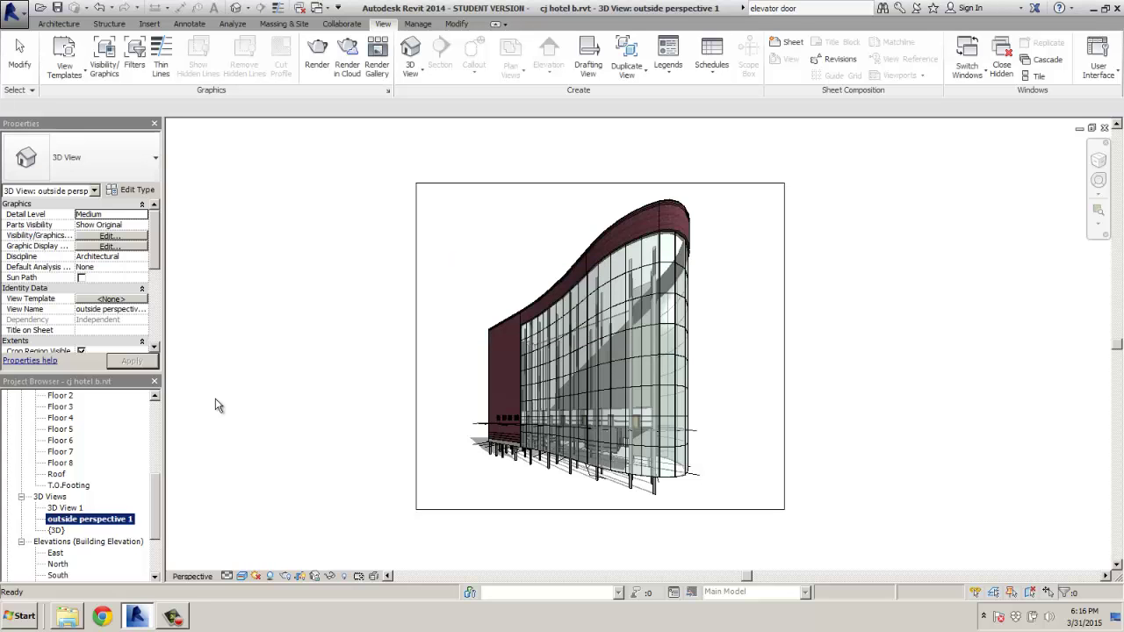
Step: Create a new sheet using the TBLOCK D titleblock
left_click_drag(155, 489, 159, 544)
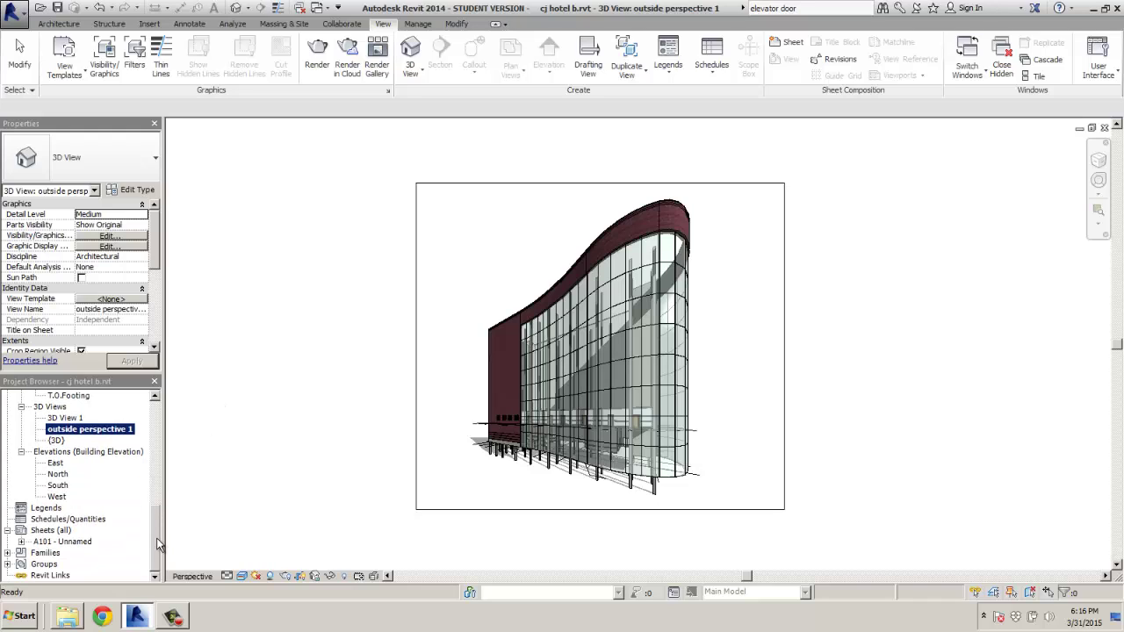
left_click(55, 532)
right_click(55, 531)
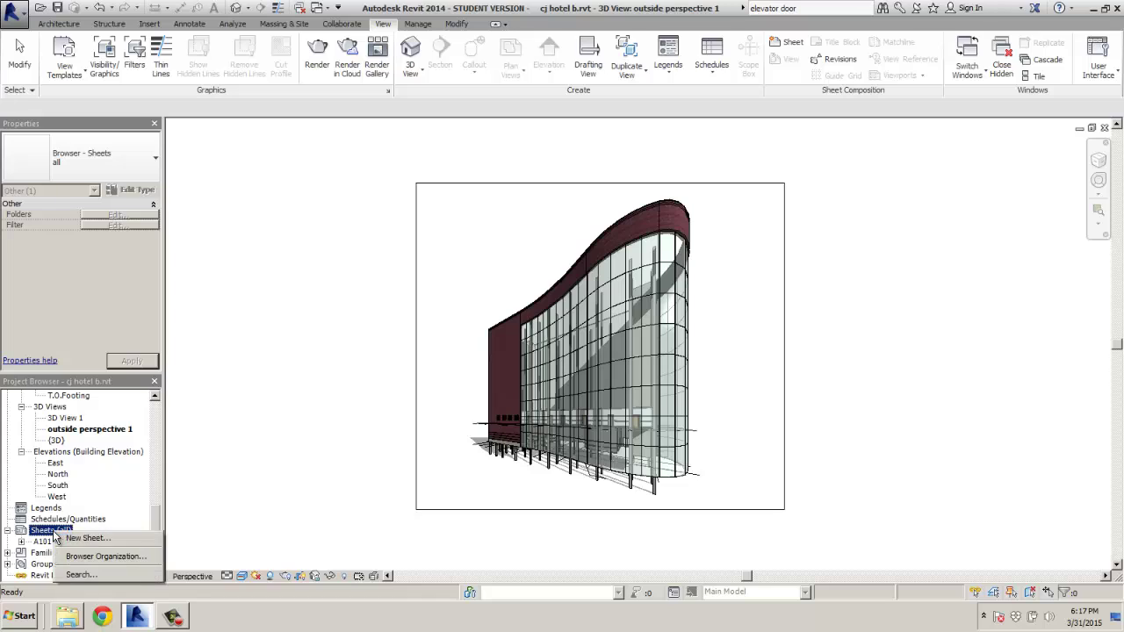
left_click(77, 538)
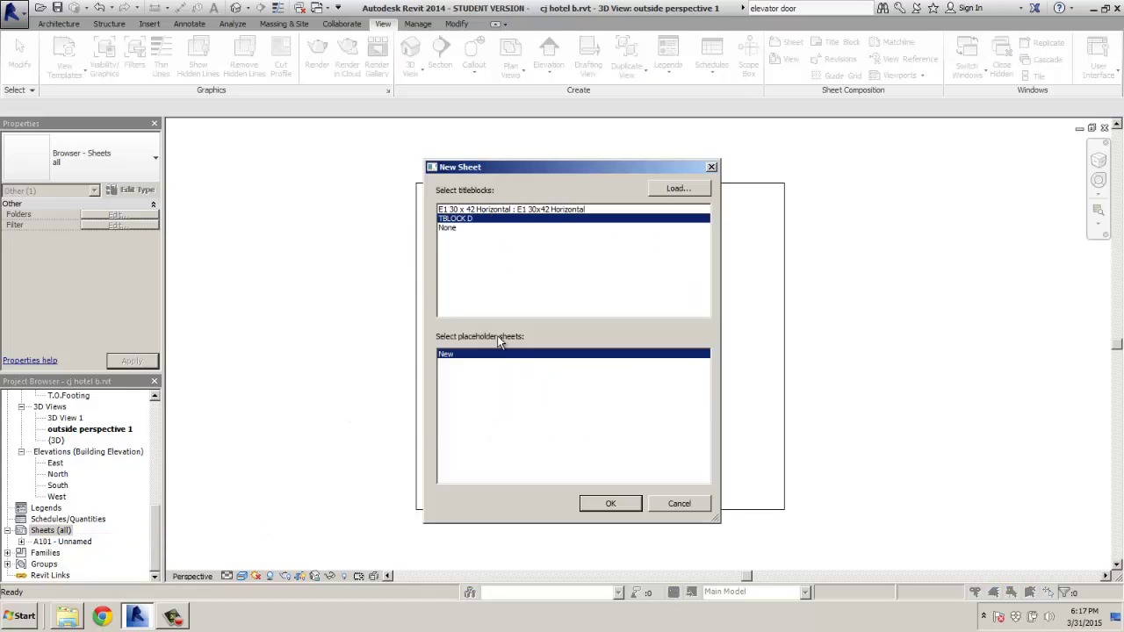
left_click(610, 506)
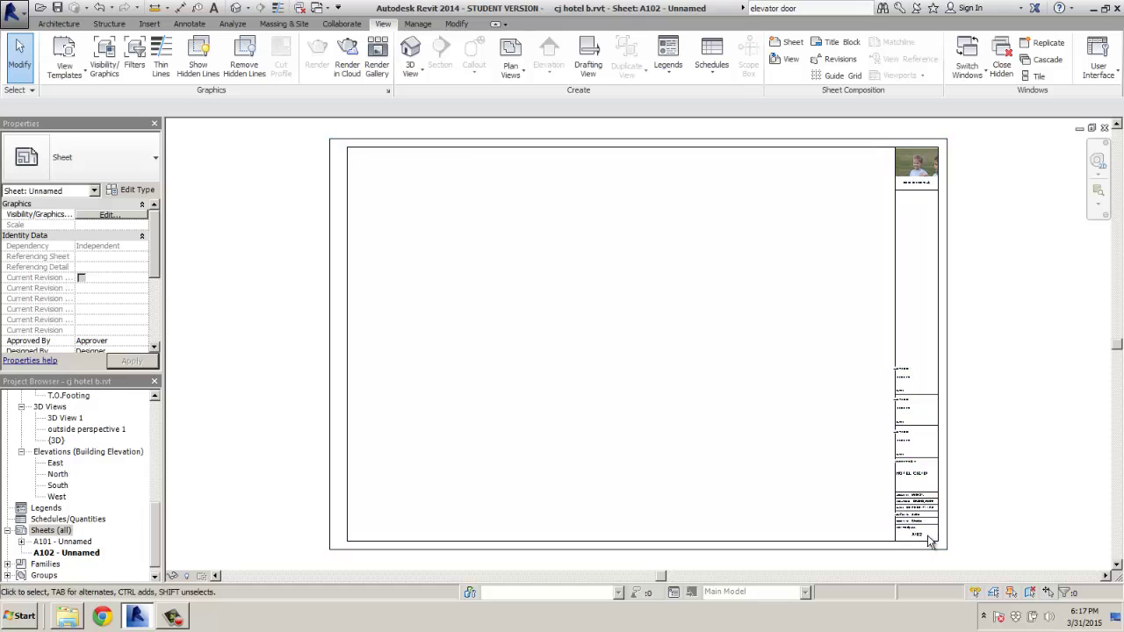
Step: Rename sheet A102 as "2nd FLOOR PLAN"
left_click(79, 554)
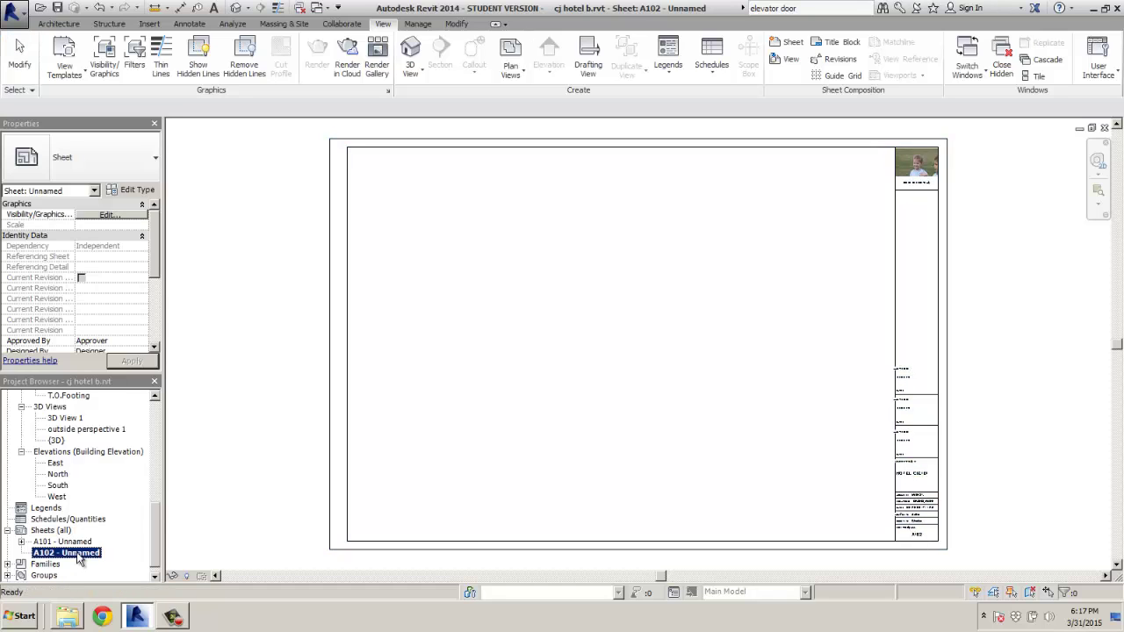
right_click(79, 555)
left_click(108, 477)
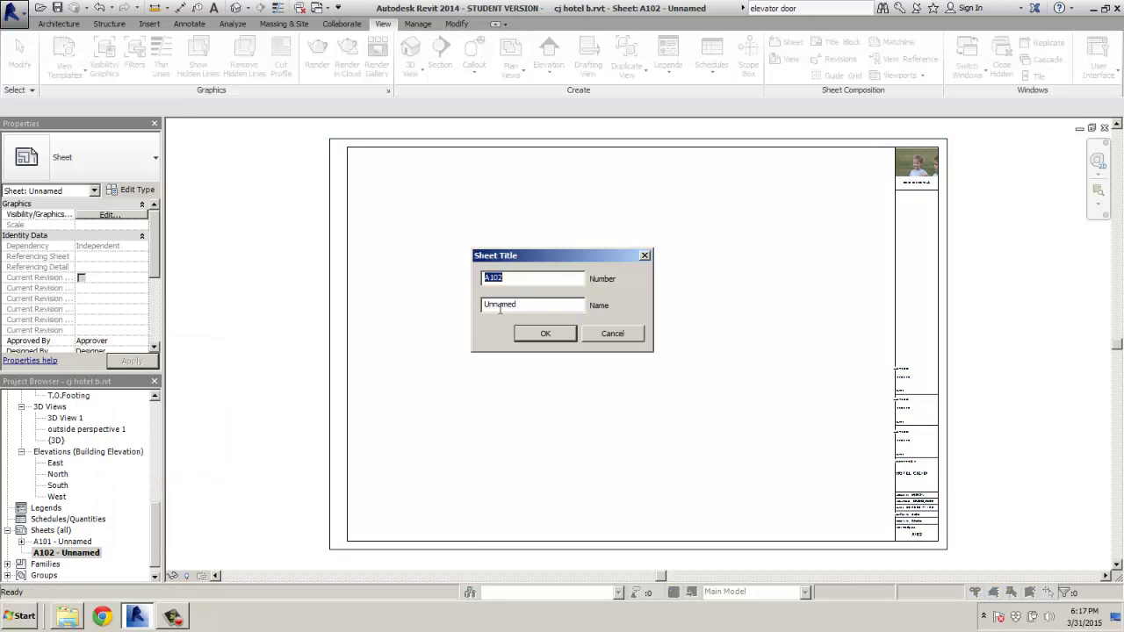
left_click(527, 303)
left_click_drag(527, 304, 418, 306)
type("w2n")
key("BackSpace")
left_click(527, 339)
Step: Open sheet A101 and rename it as "1st FLOOR PLAN"
left_click(81, 544)
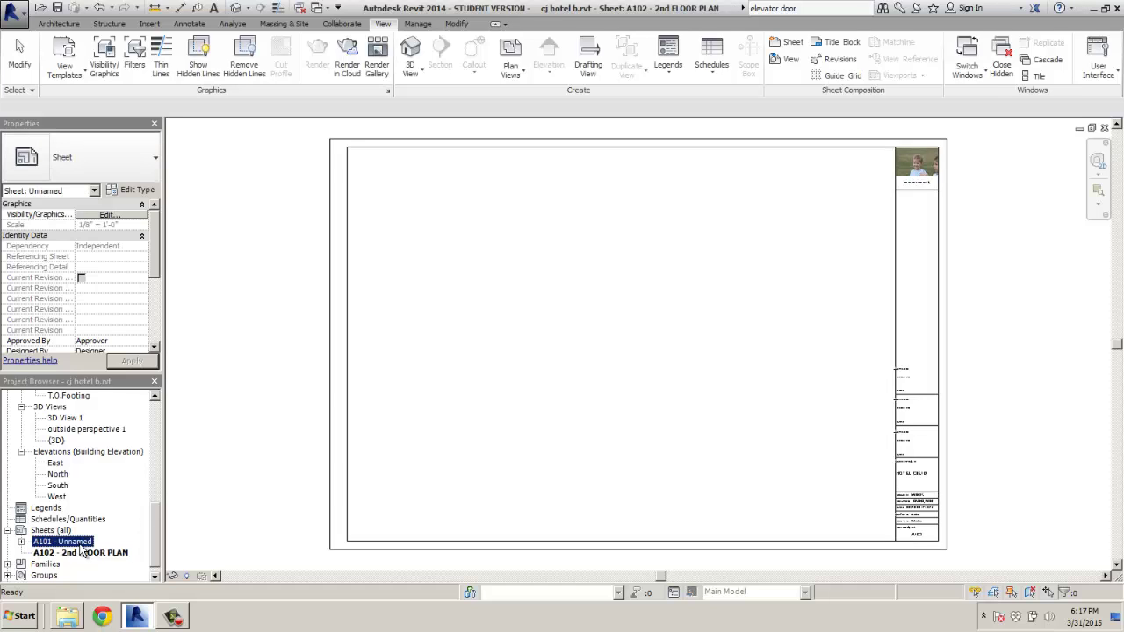
double_click(79, 544)
right_click(64, 542)
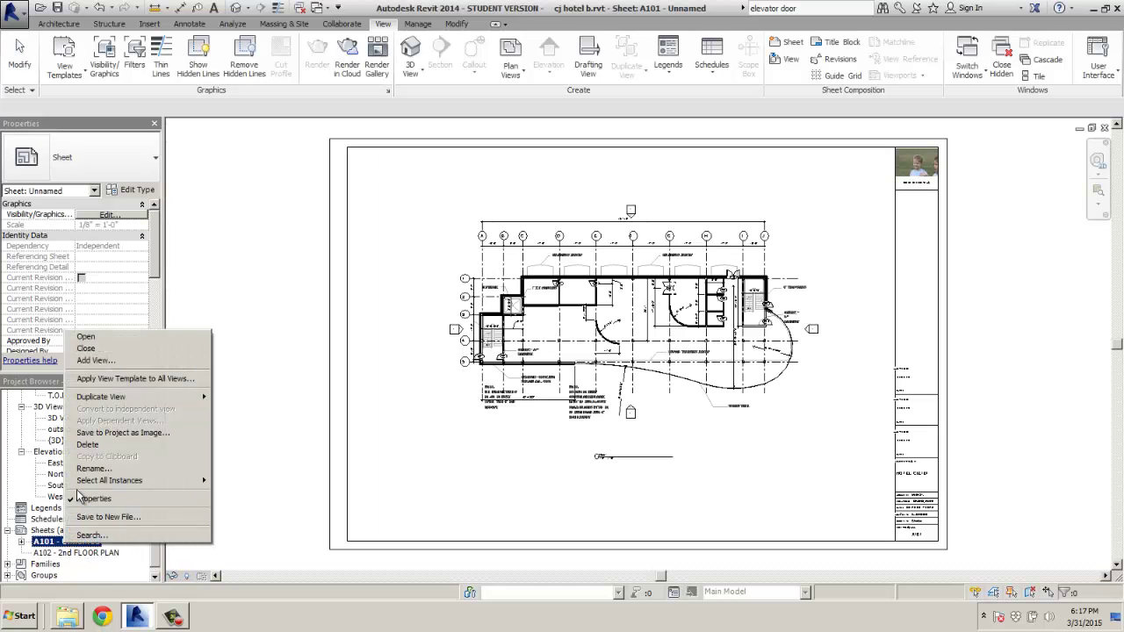
left_click(93, 468)
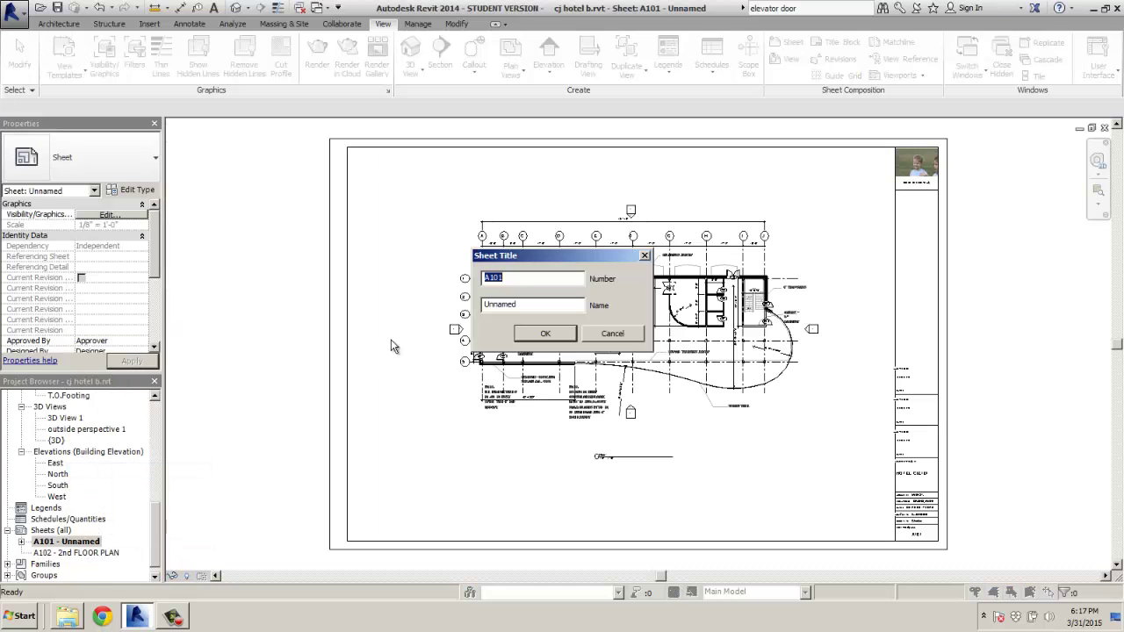
double_click(527, 305)
type("1st FLOOR PLAN")
left_click(545, 333)
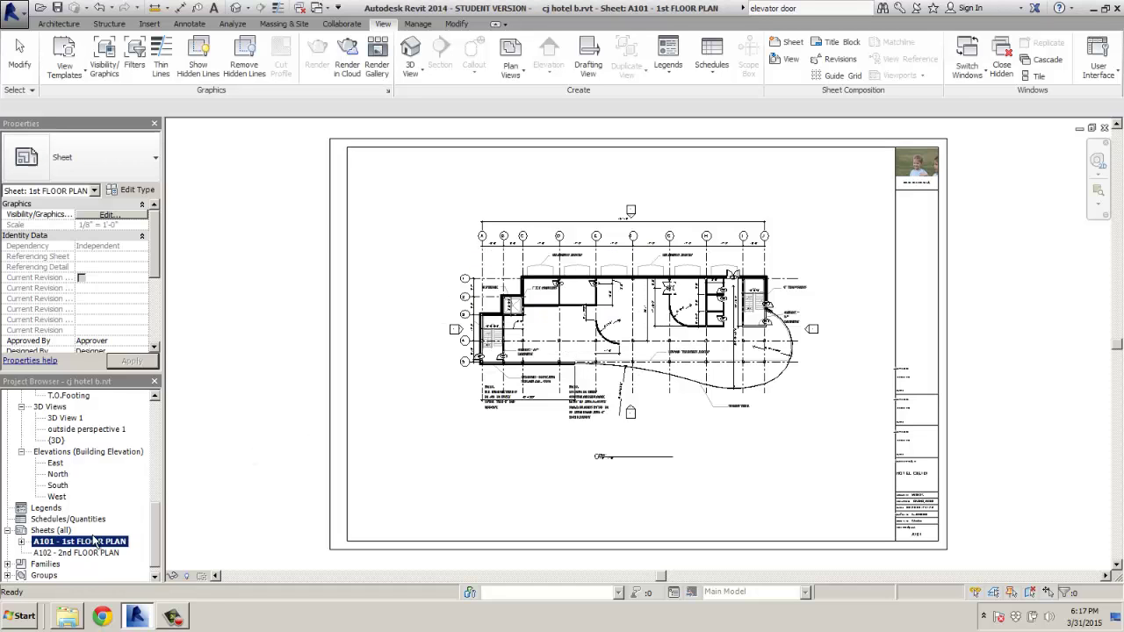
Step: Open sheet A102 and place the Floor 2 plan view on it, near the title block side
double_click(79, 553)
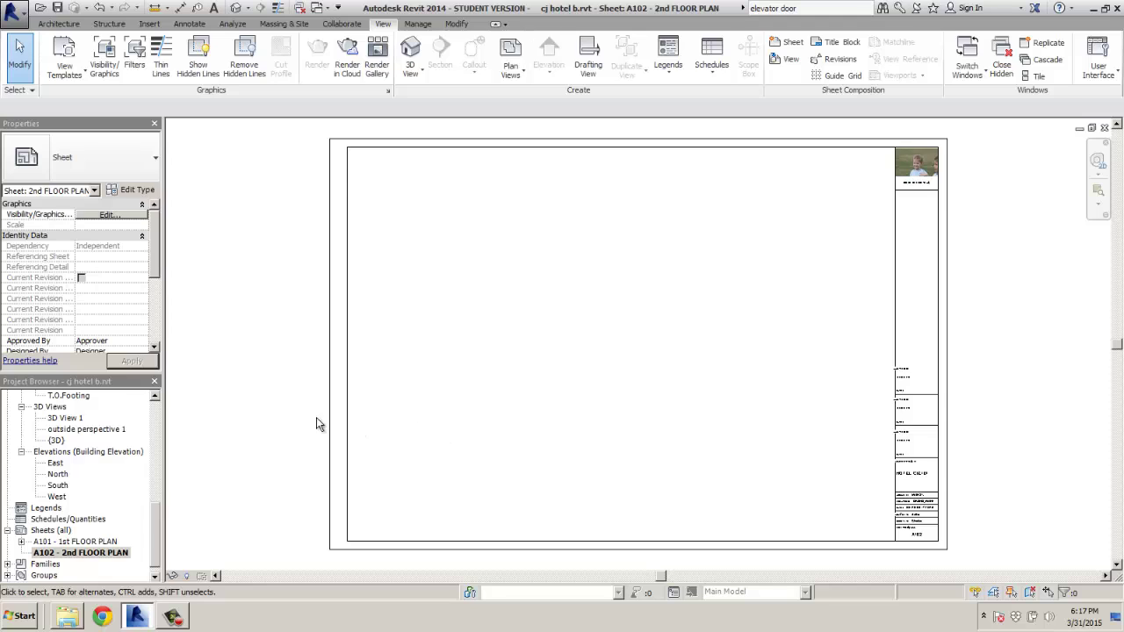
scroll(161, 518, "up", 5)
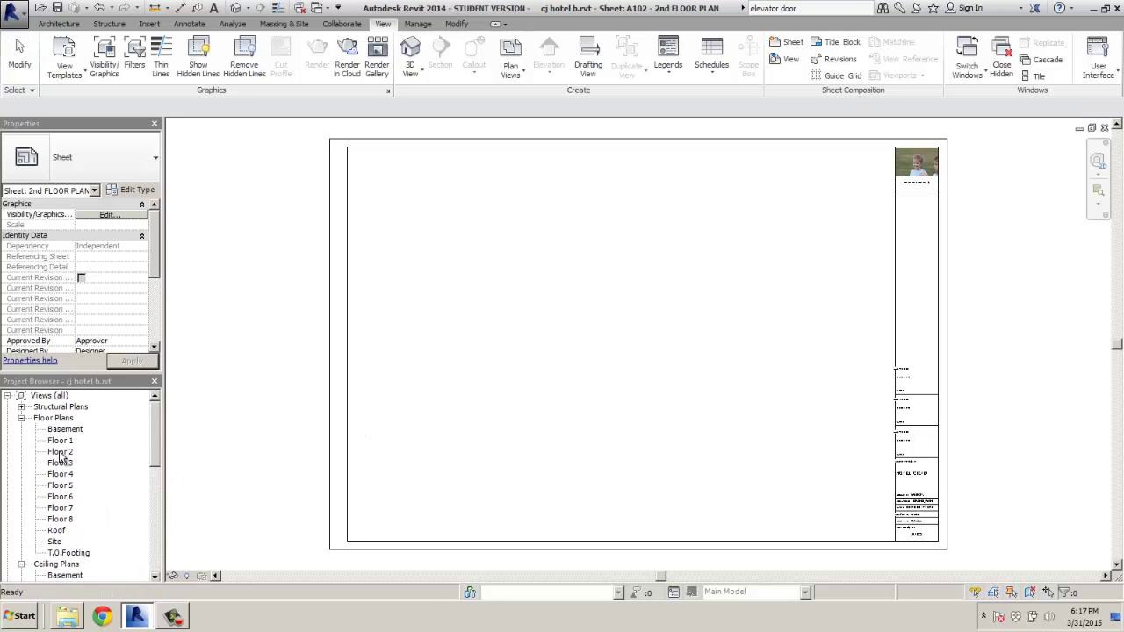
left_click(61, 452)
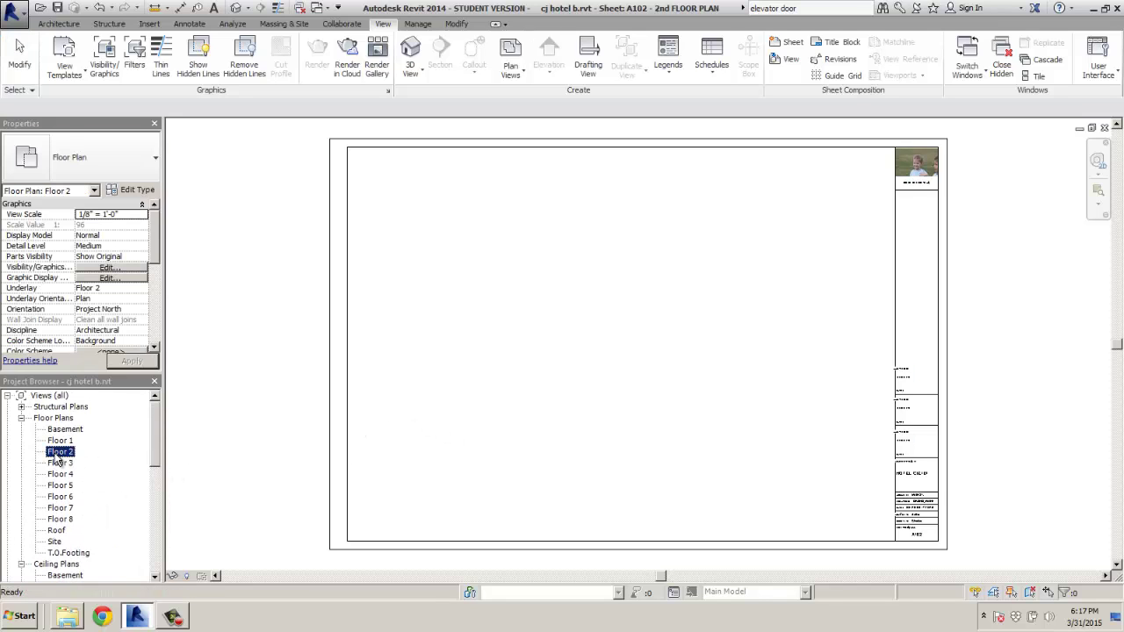
left_click_drag(54, 460, 680, 328)
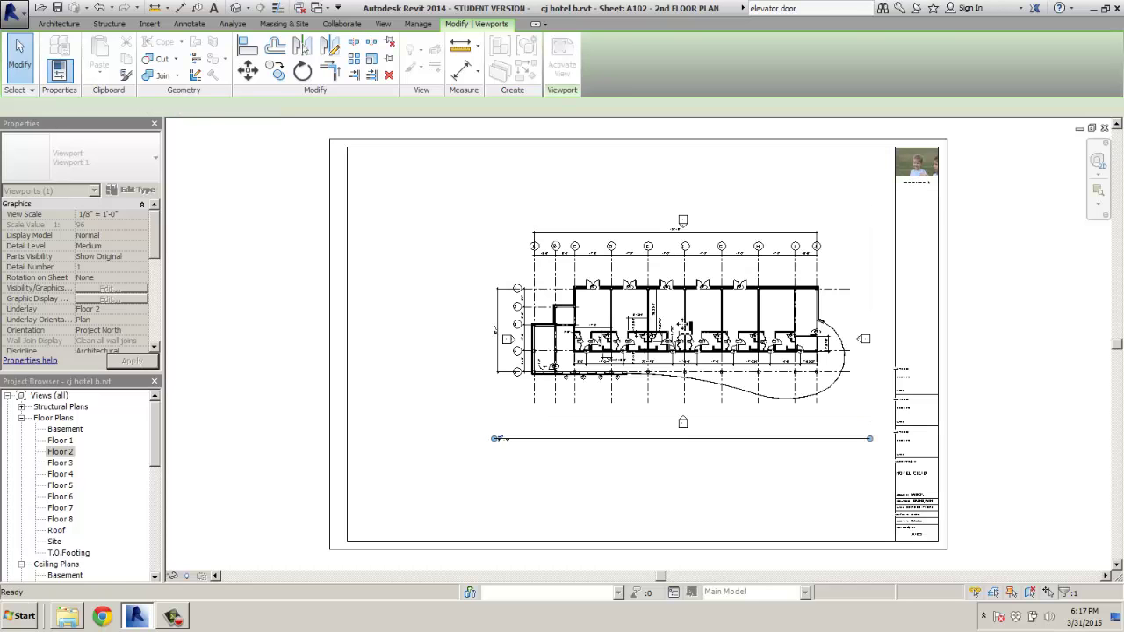
key("Escape")
scroll(657, 491, "up", 2)
scroll(657, 491, "down", 2)
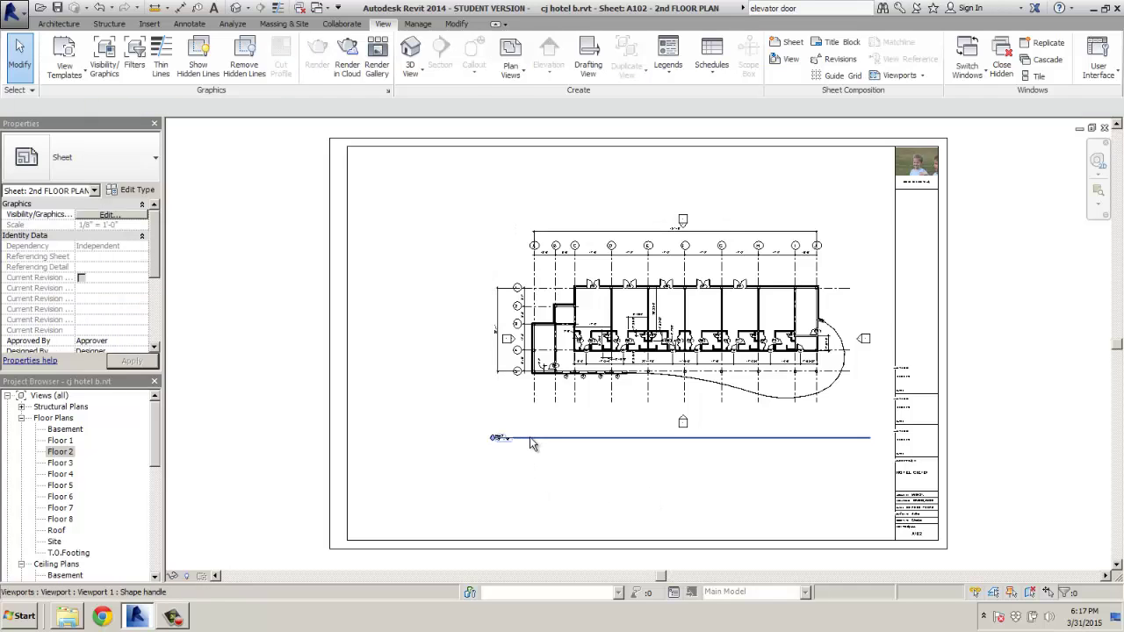
Step: Move the Floor 2 view title beneath the plan's middle with a shortened line, and shift the plan viewport lower on the sheet
left_click(531, 439)
left_click_drag(531, 443, 690, 472)
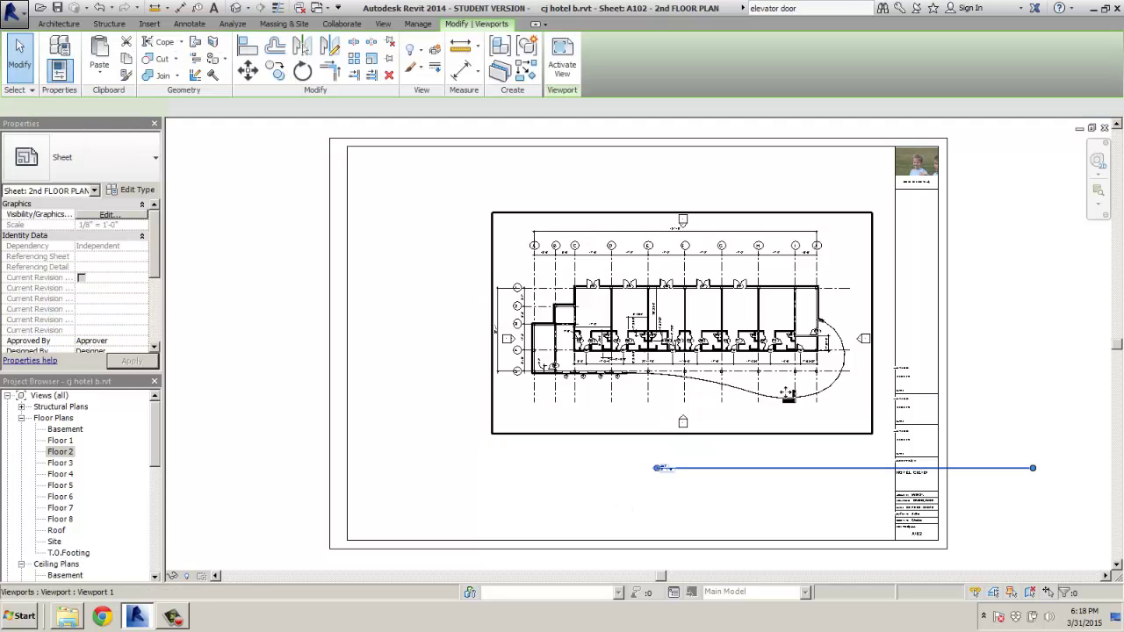
left_click_drag(1029, 474, 728, 476)
left_click(724, 495)
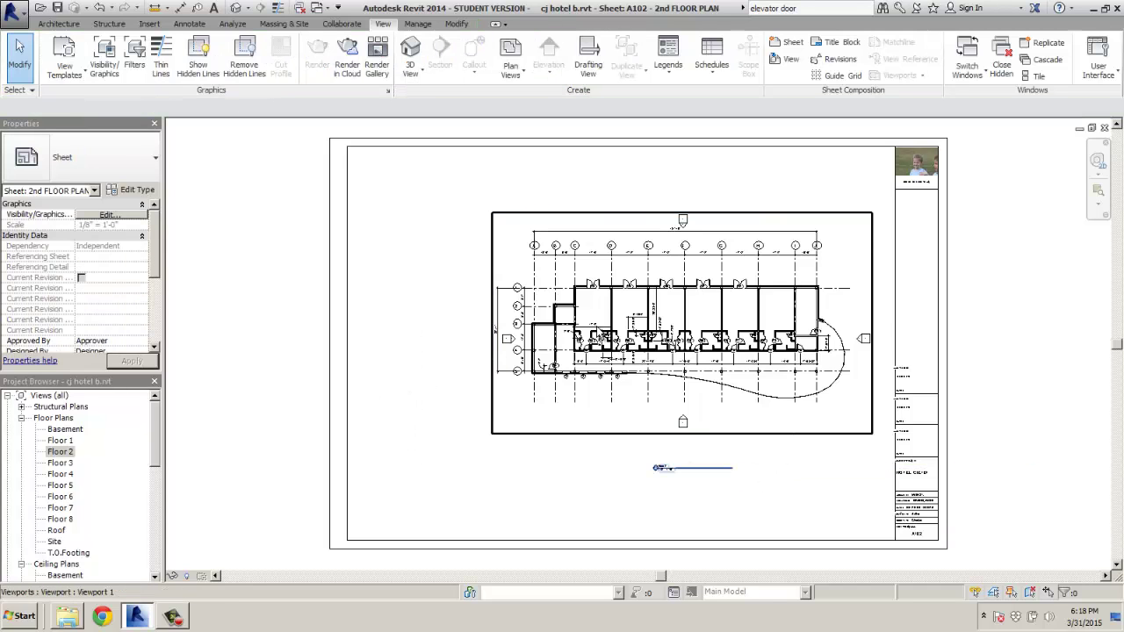
left_click_drag(600, 334, 605, 427)
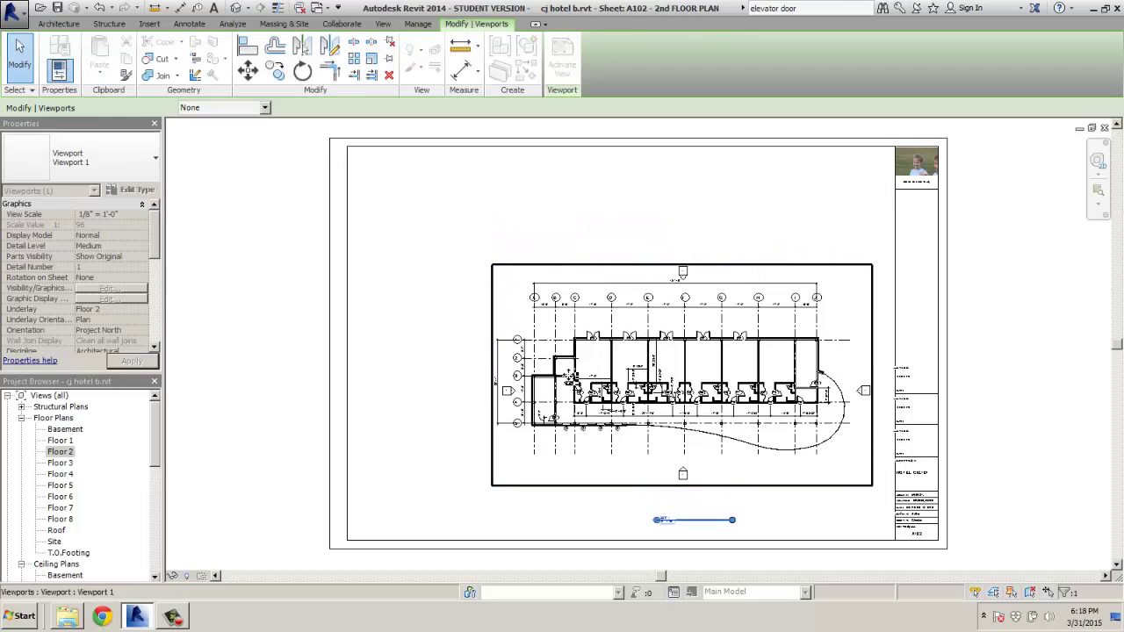
left_click(428, 367)
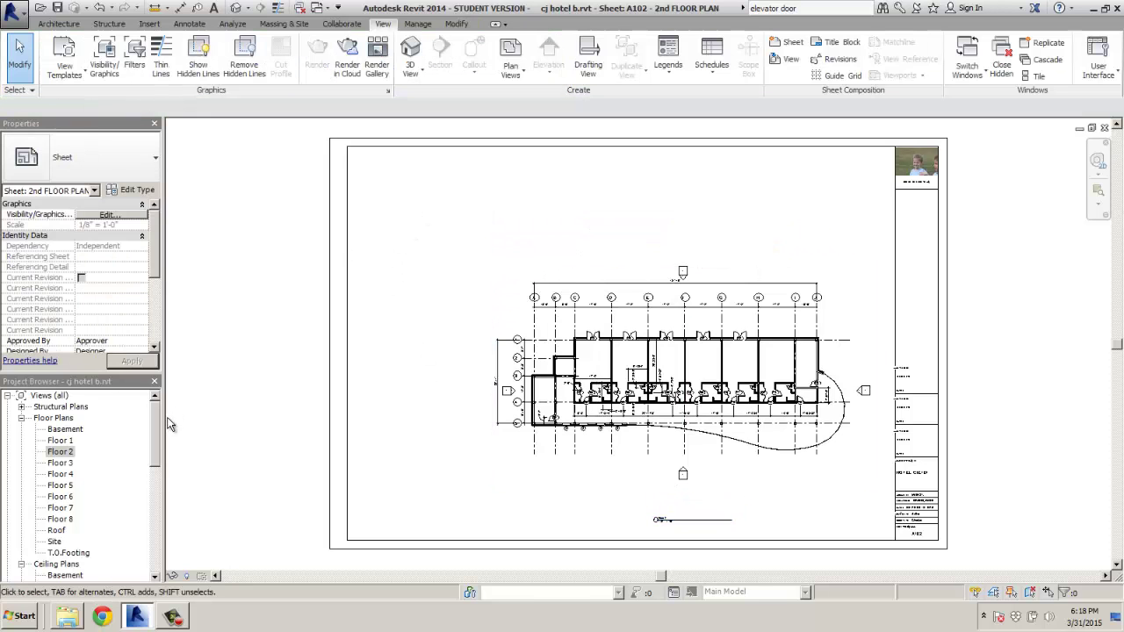
Step: Place the outside perspective 1 view in the upper-left area of sheet A102
left_click_drag(155, 426, 146, 502)
left_click(85, 496)
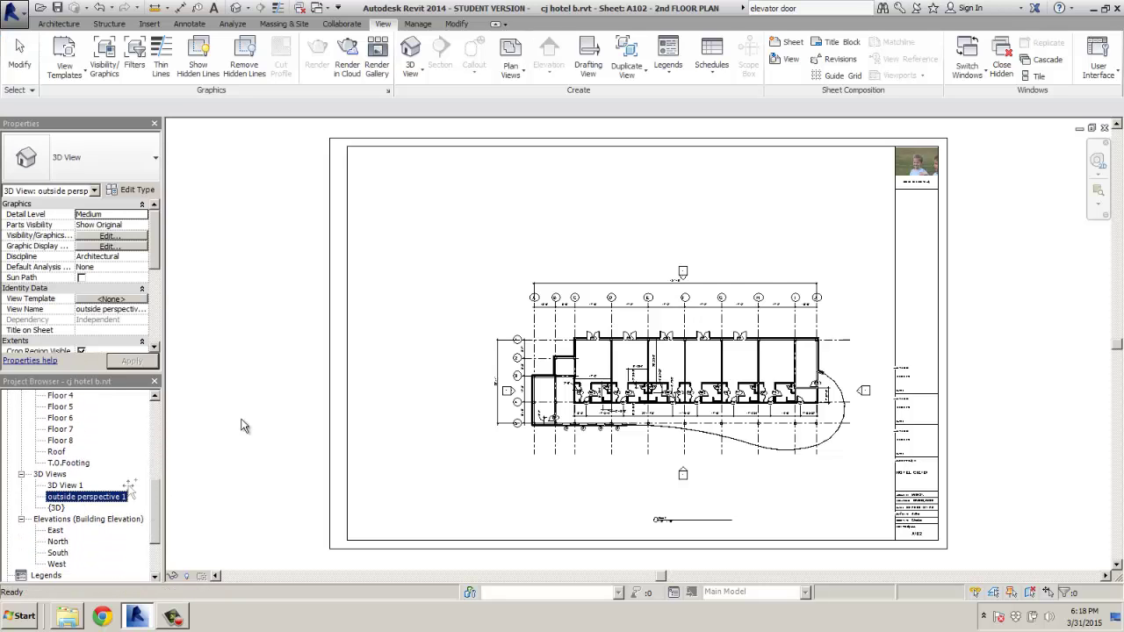
left_click_drag(244, 426, 422, 207)
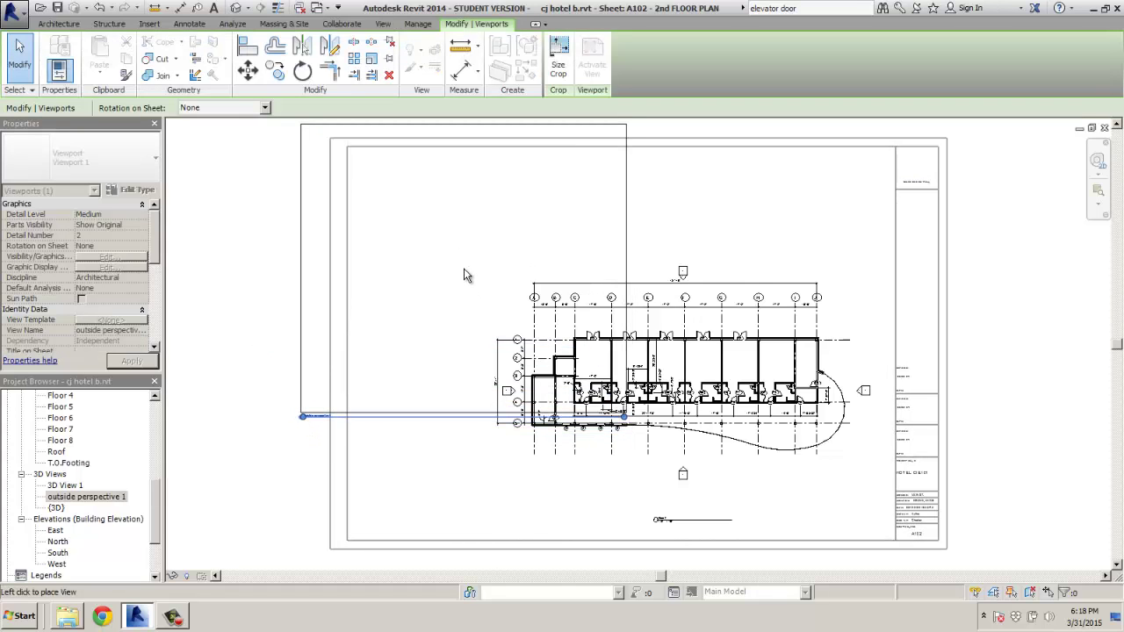
left_click(449, 290)
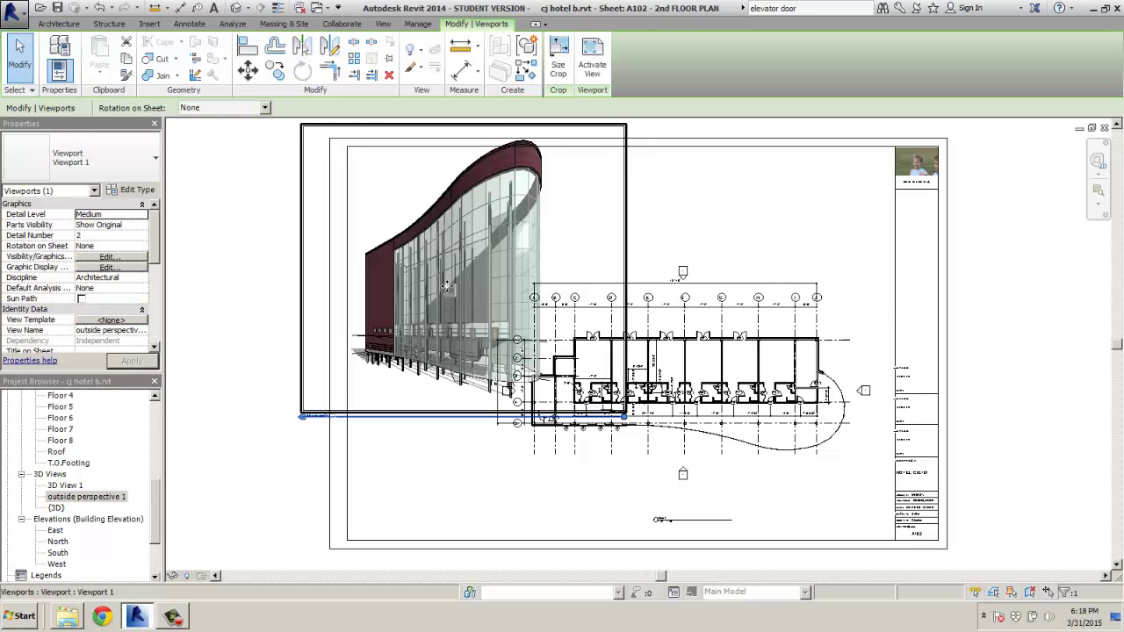
Step: Scale the perspective viewport's crop to 8" wide with locked proportions, and move it into the sheet's upper-left corner
left_click(558, 66)
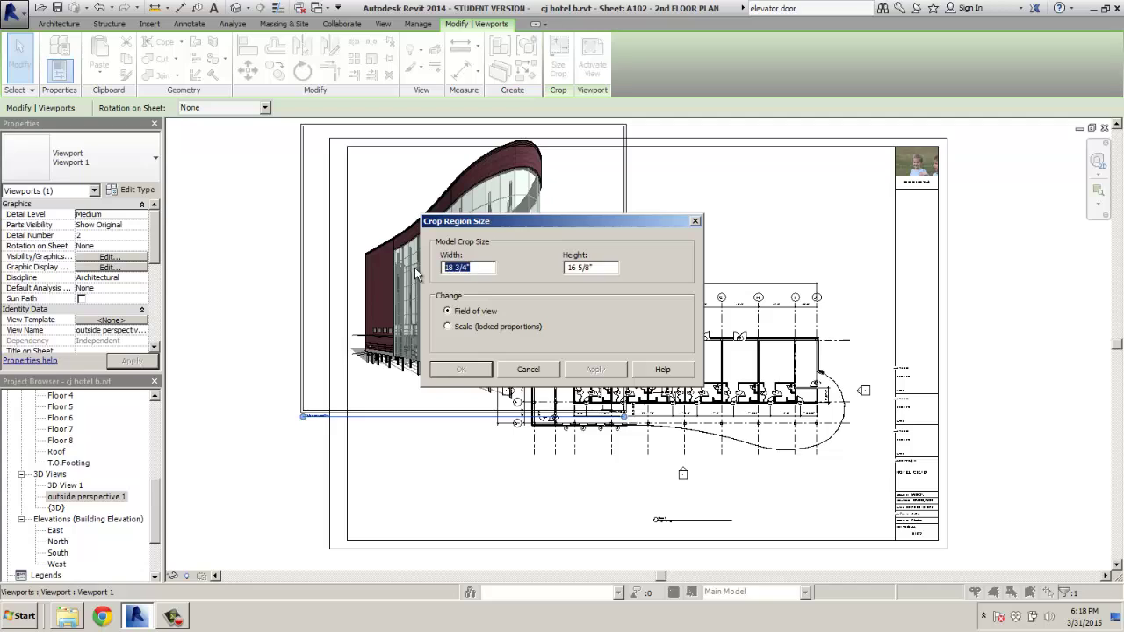
type("8")
left_click(448, 325)
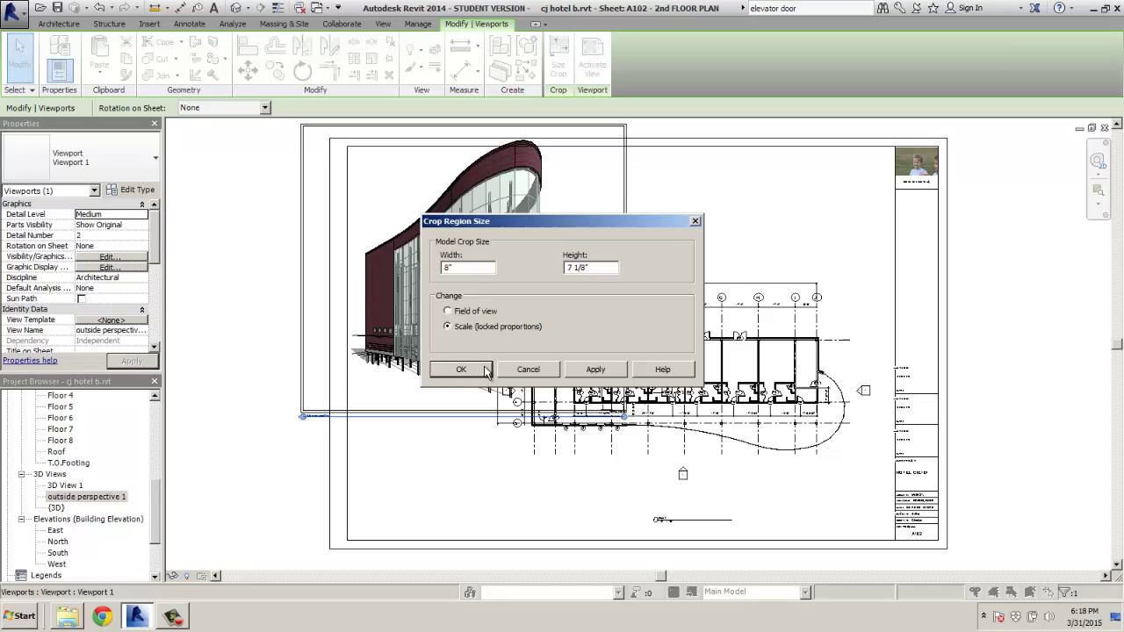
left_click(592, 370)
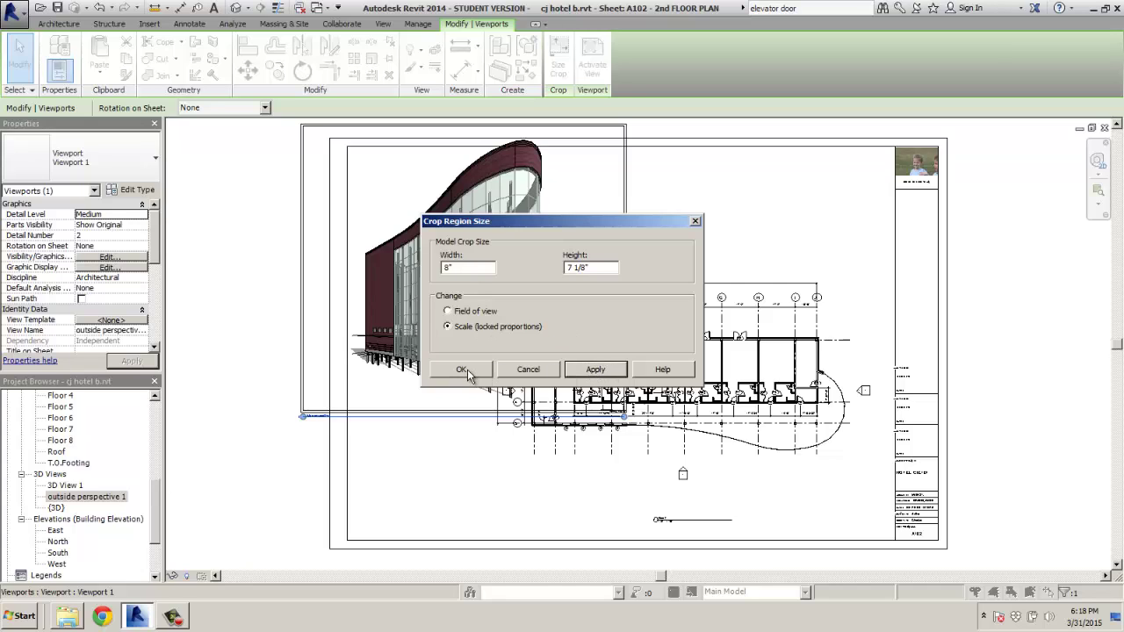
left_click(461, 370)
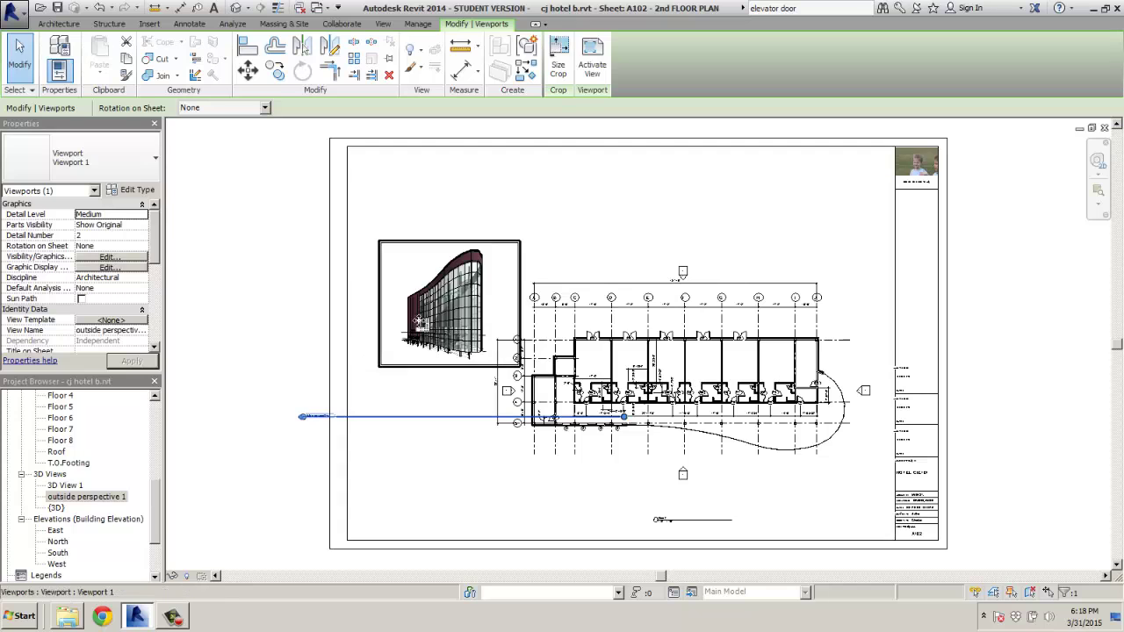
left_click_drag(424, 323, 421, 241)
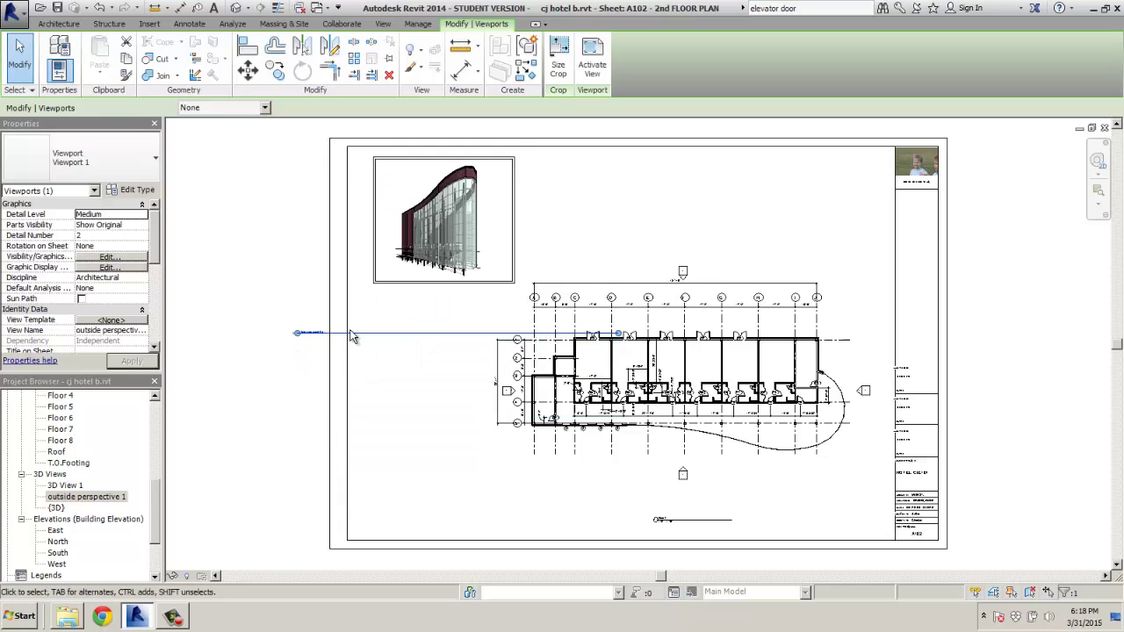
left_click(388, 379)
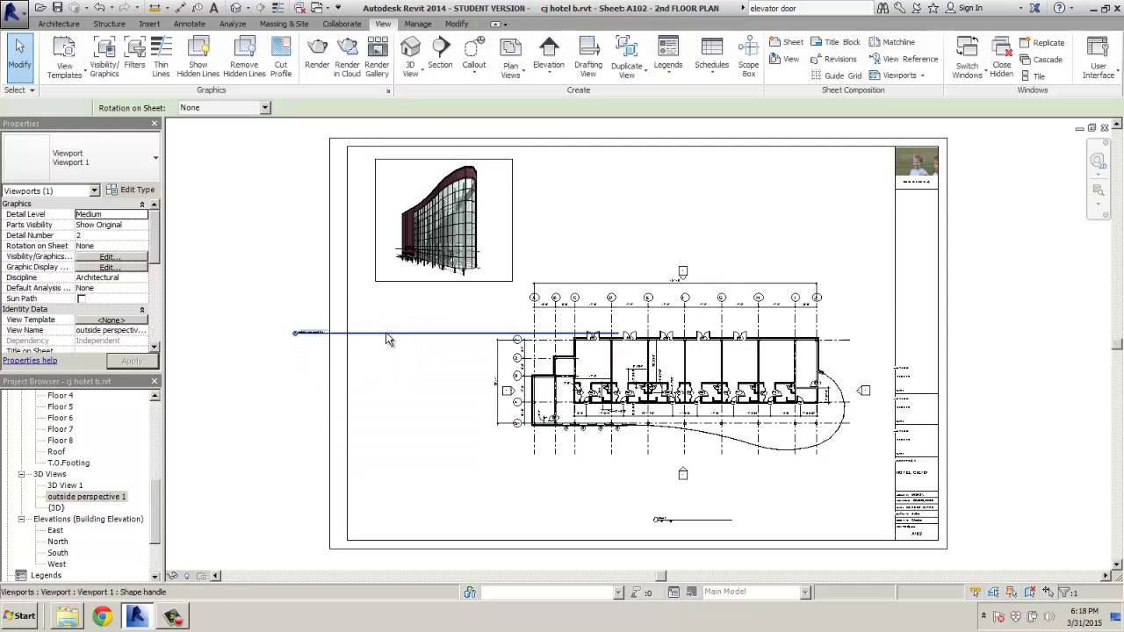
Step: Shorten the perspective view's title line and move the title directly beneath its viewport
left_click(415, 282)
left_click_drag(620, 337, 436, 297)
left_click(382, 376)
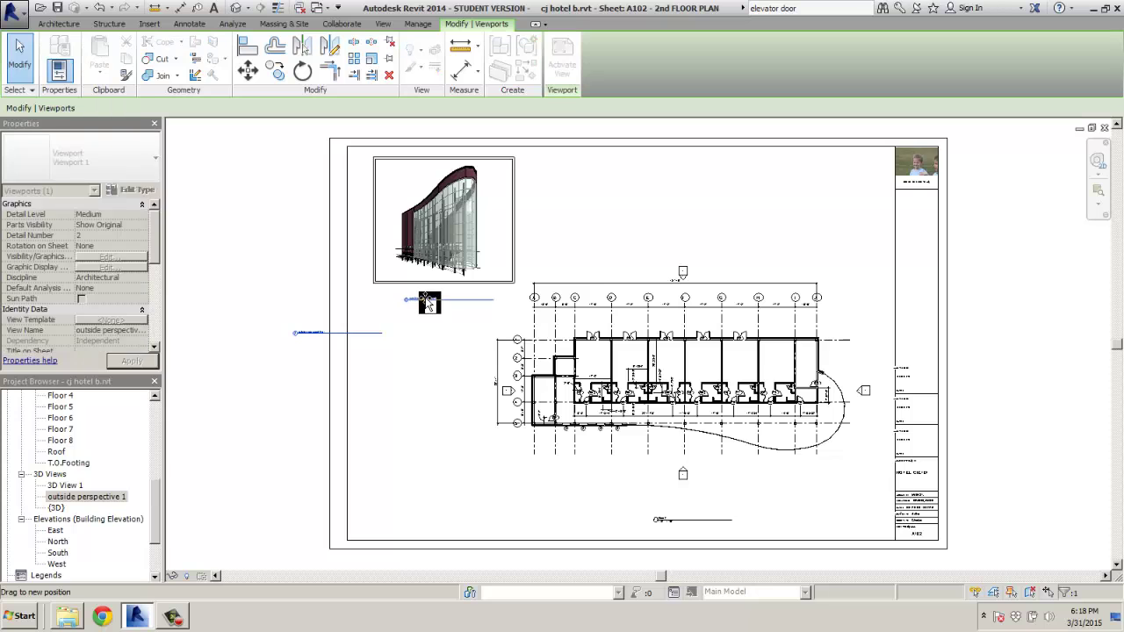
left_click(428, 307)
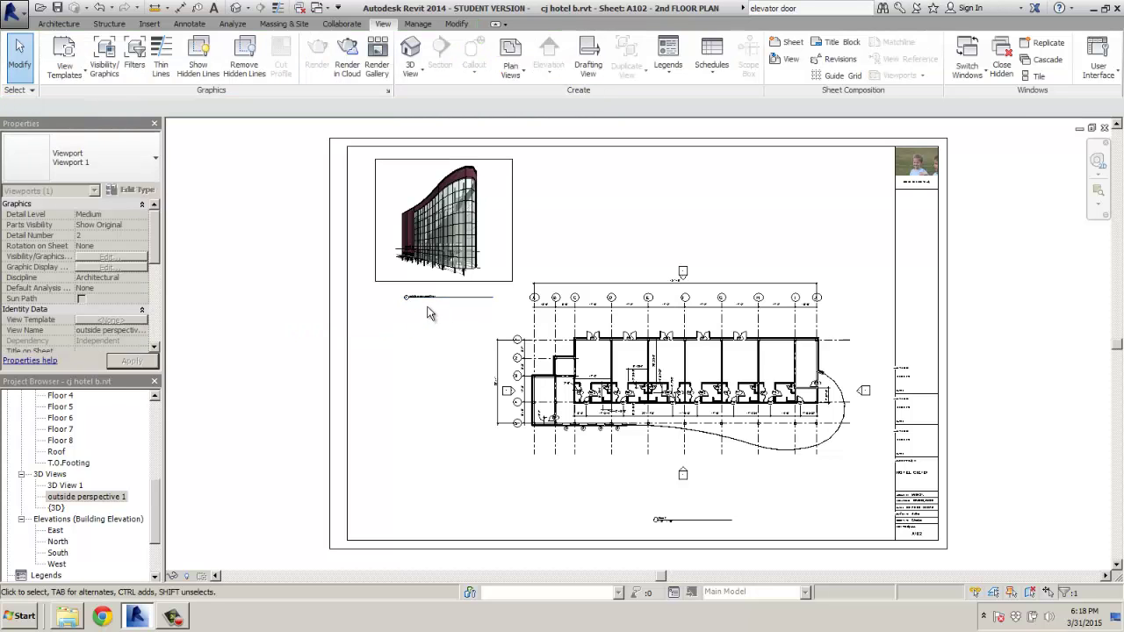
Step: Rename the outside perspective 1 view as "OUTSIDE PERSPECTIVE"
scroll(428, 312, "up", 4)
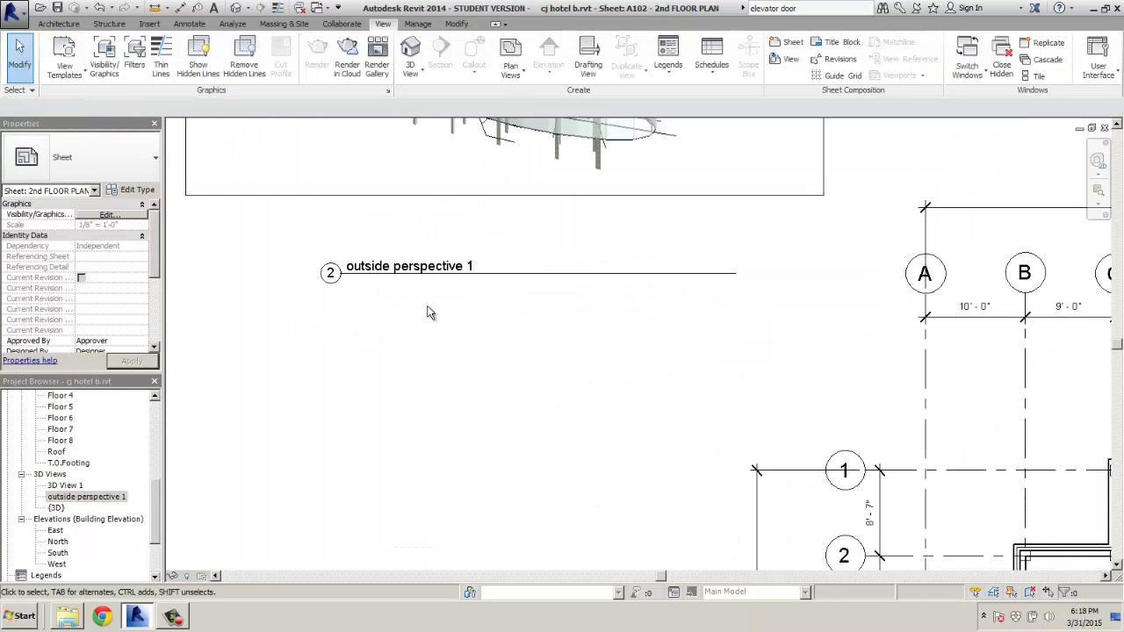
scroll(428, 312, "down", 3)
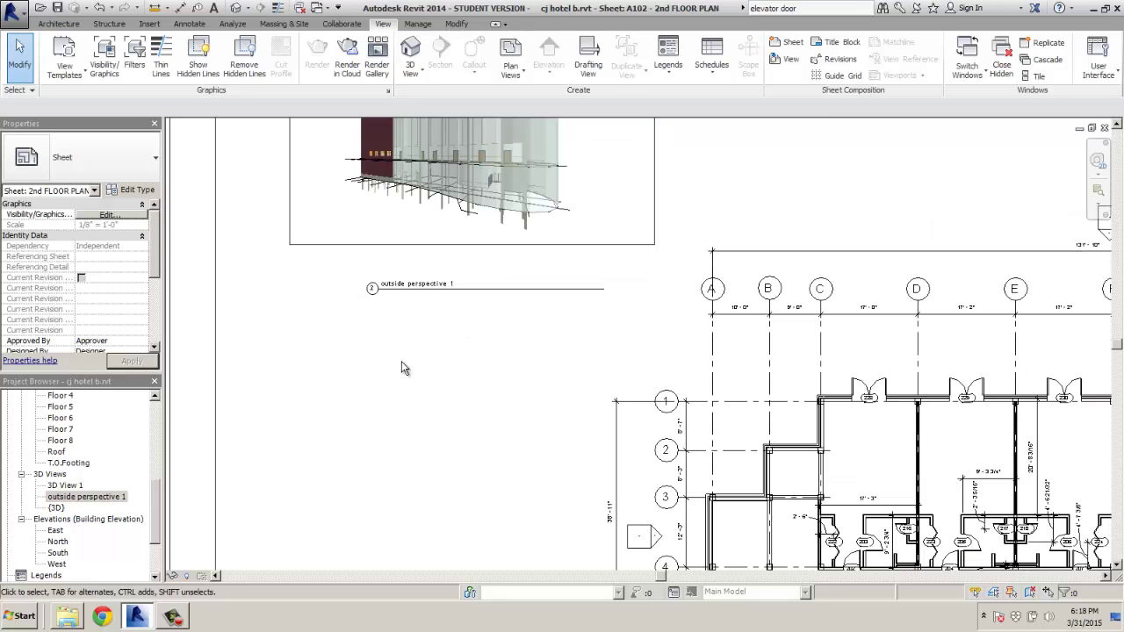
left_click(77, 497)
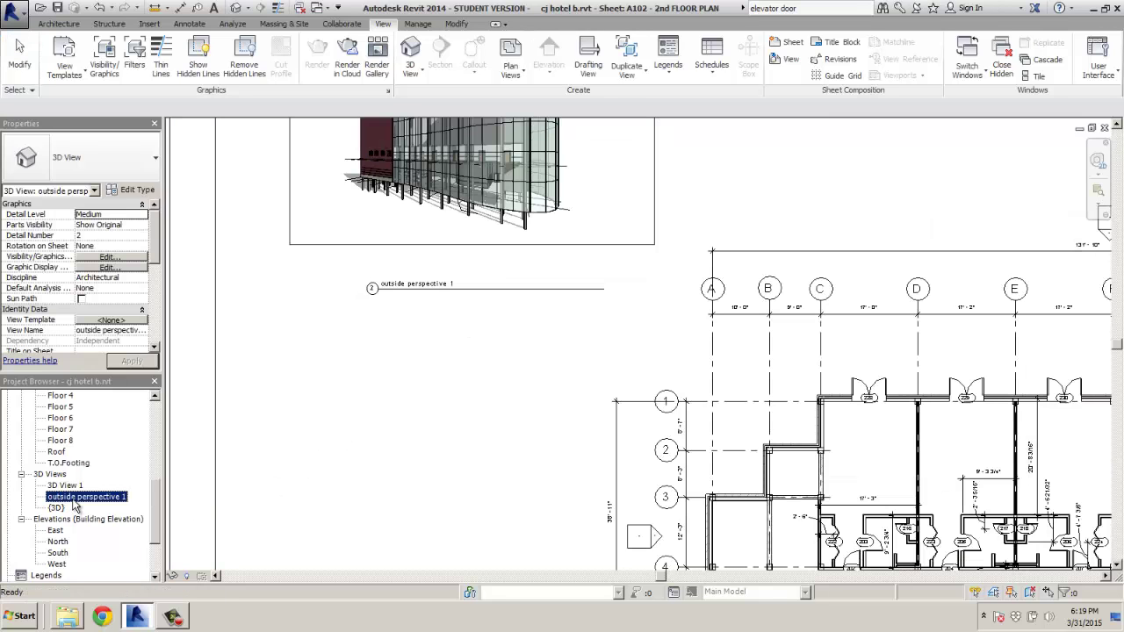
right_click(77, 500)
left_click(102, 424)
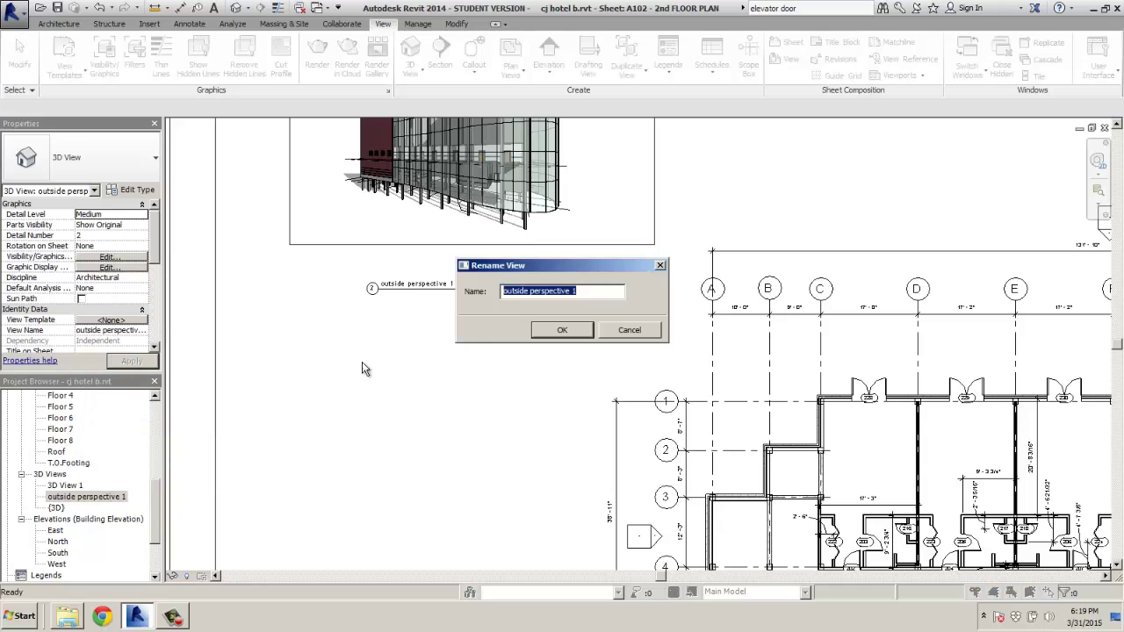
type("ou")
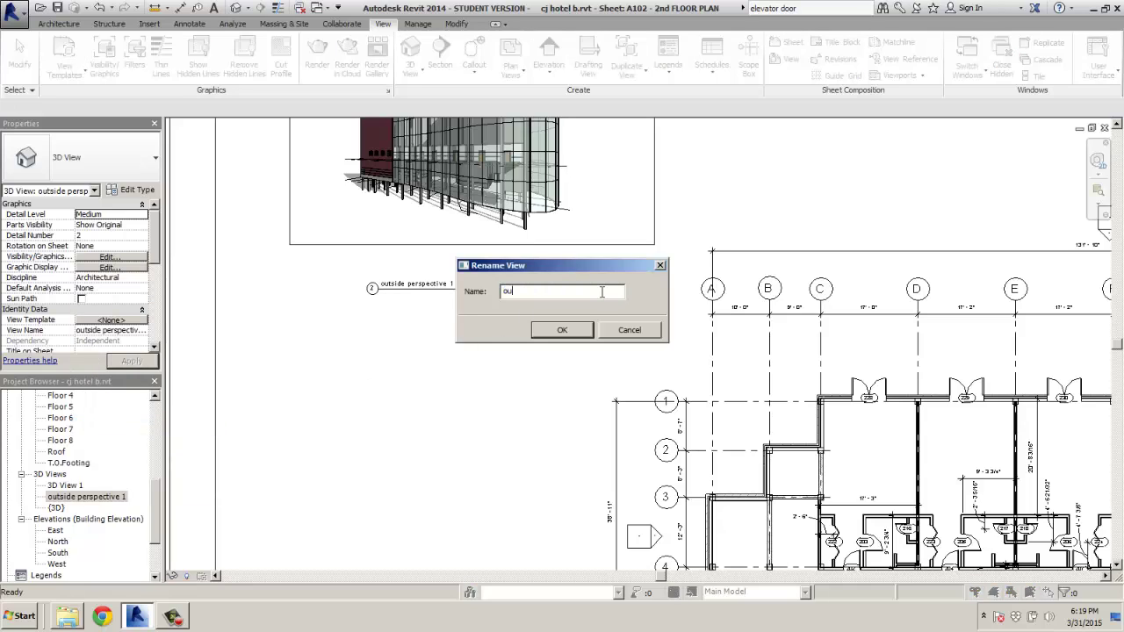
type("OUTSIDE PERSPECTIVE")
left_click(569, 330)
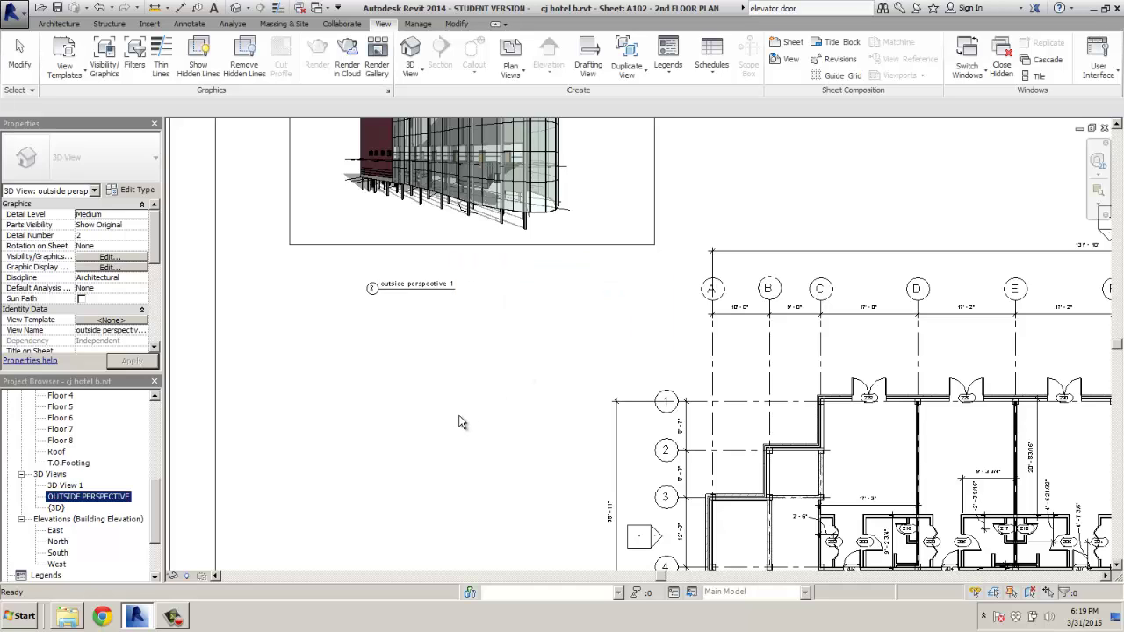
Step: Shorten the perspective title line to the length of its name and centre the title beneath the viewport
left_click(562, 288)
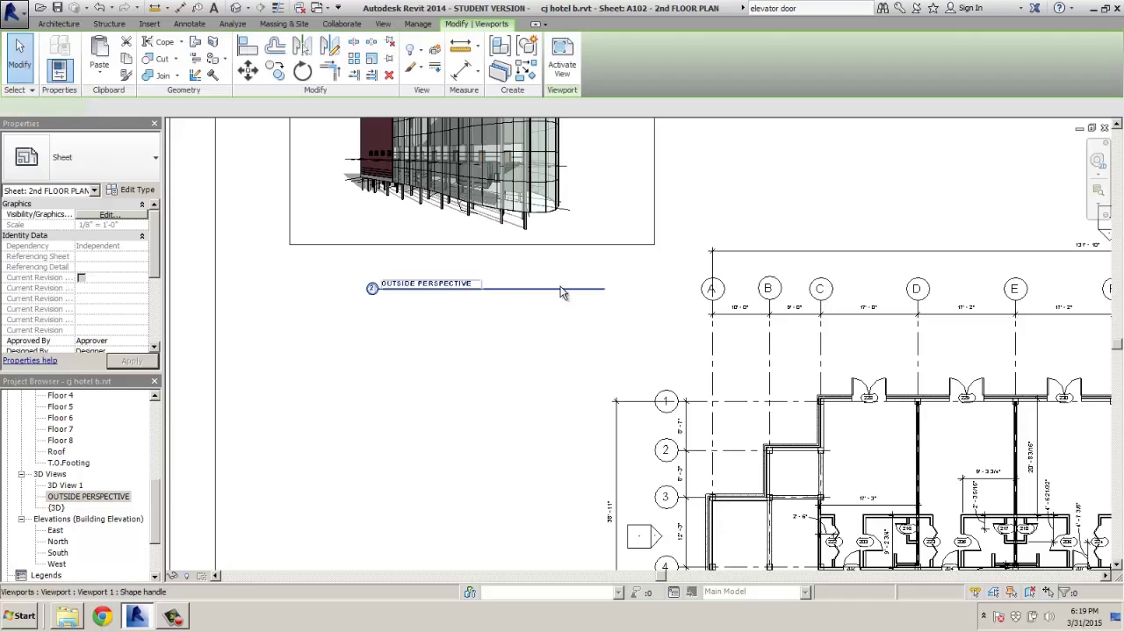
left_click(591, 246)
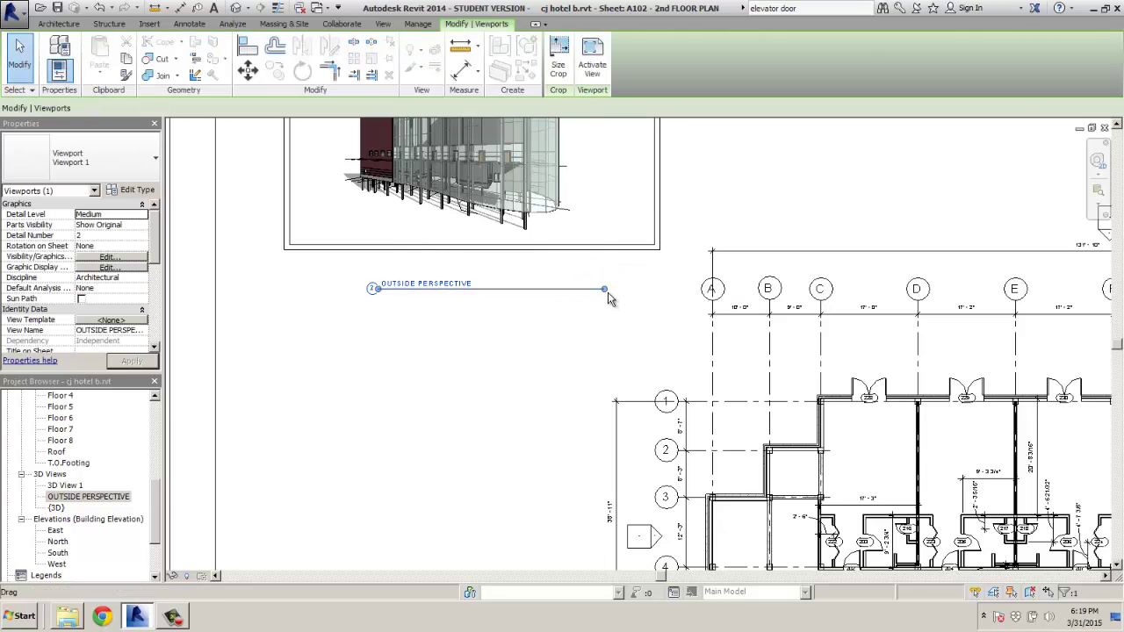
left_click_drag(580, 296, 481, 296)
left_click(478, 353)
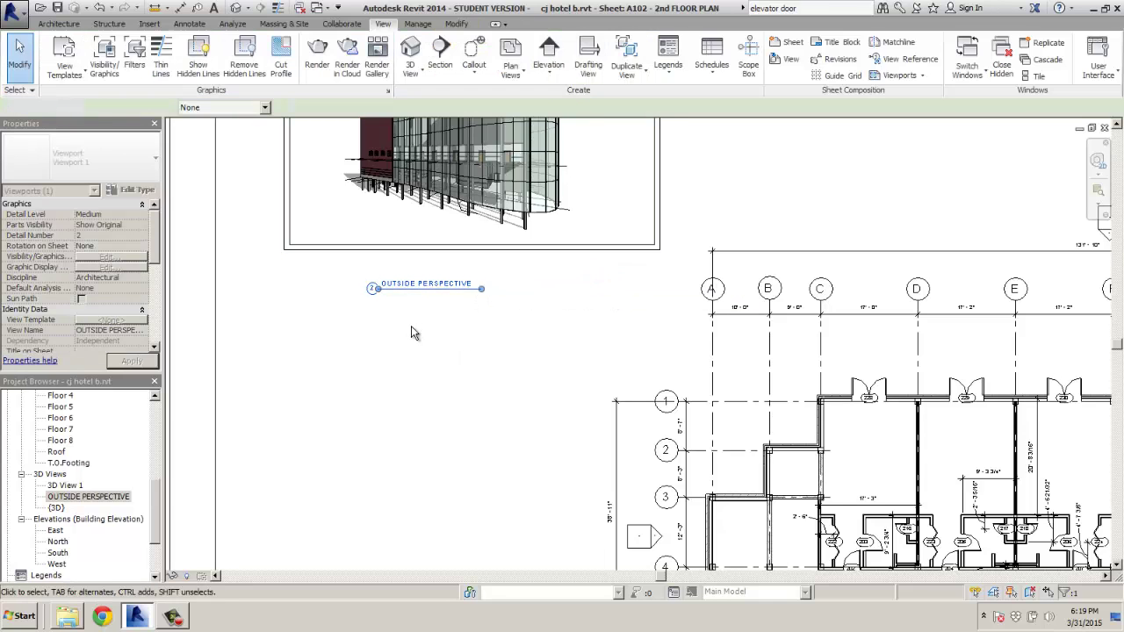
left_click_drag(411, 285, 461, 288)
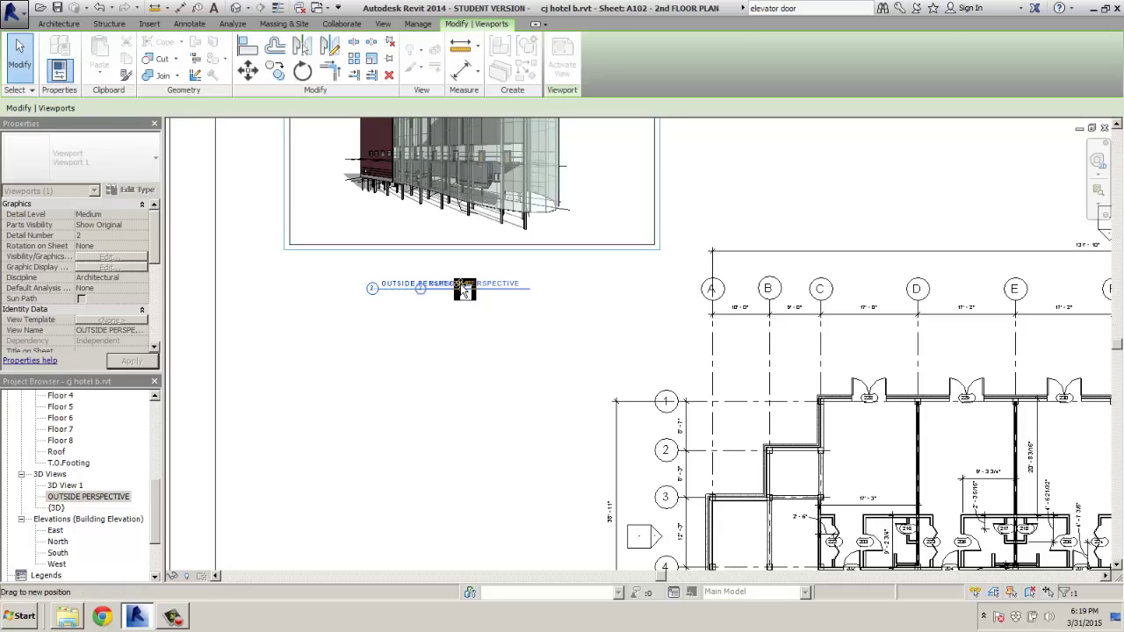
left_click(443, 342)
Step: Fill in the drafter's name in the title block's DRWN BY field on sheet A102
key("z")
key("f")
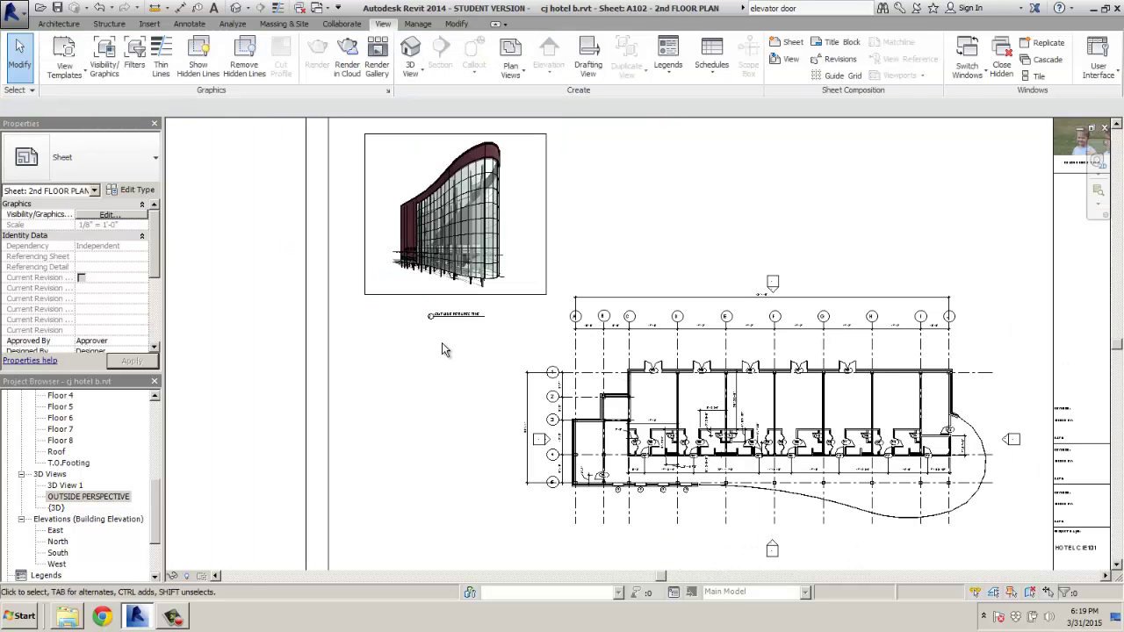
scroll(441, 348, "down", 1)
middle_click_drag(448, 506, 377, 408)
scroll(940, 384, "up", 5)
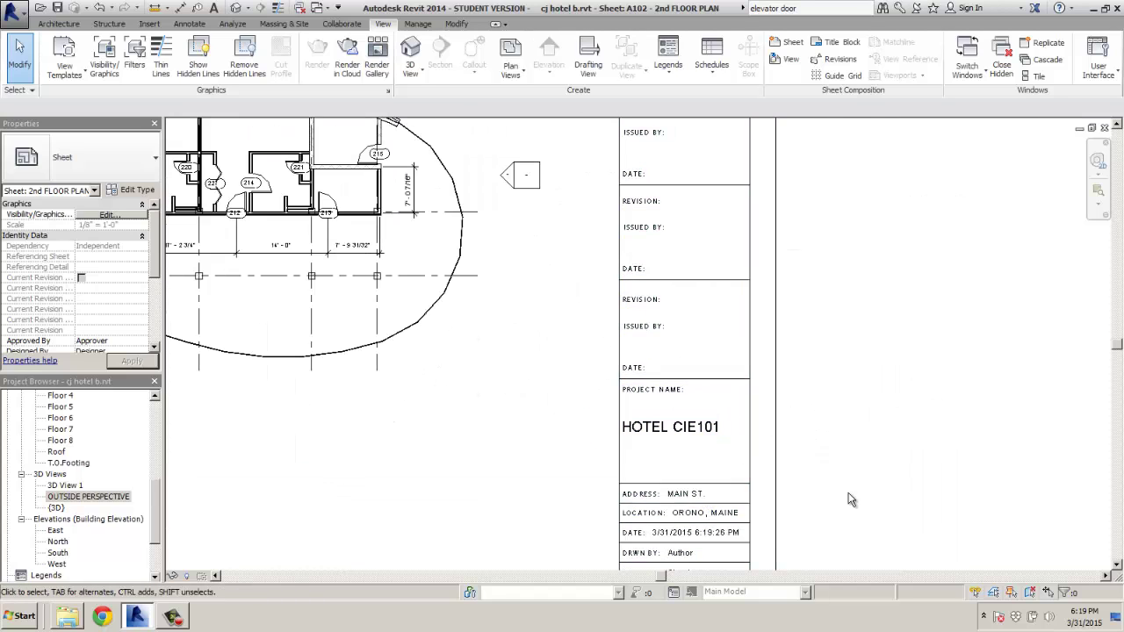
middle_click_drag(850, 499, 864, 386)
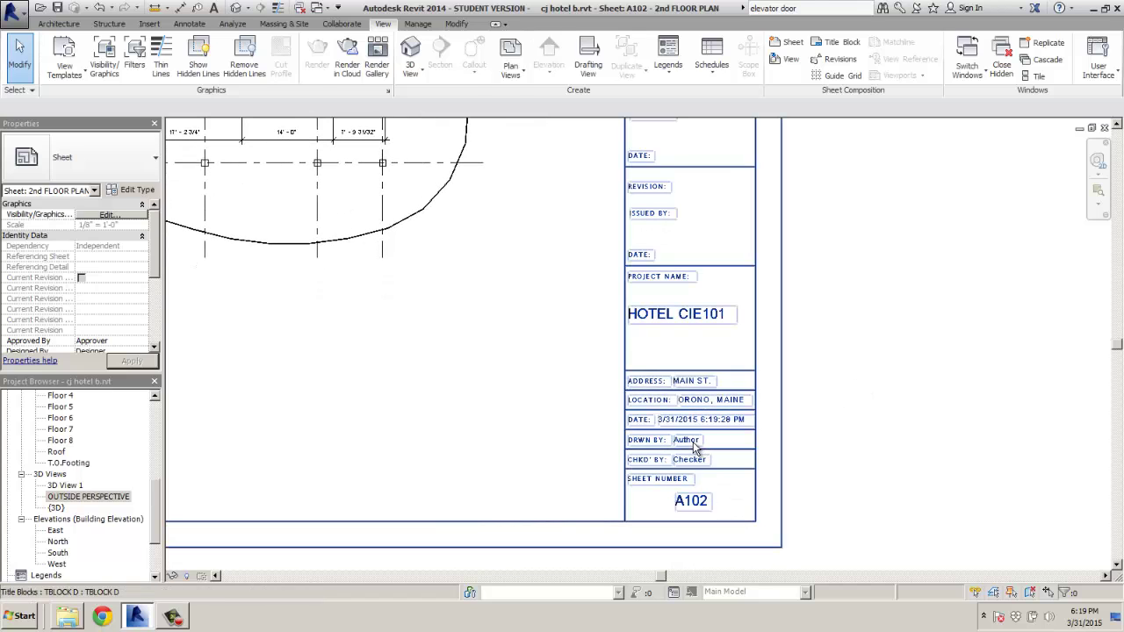
left_click(708, 447)
left_click(713, 444)
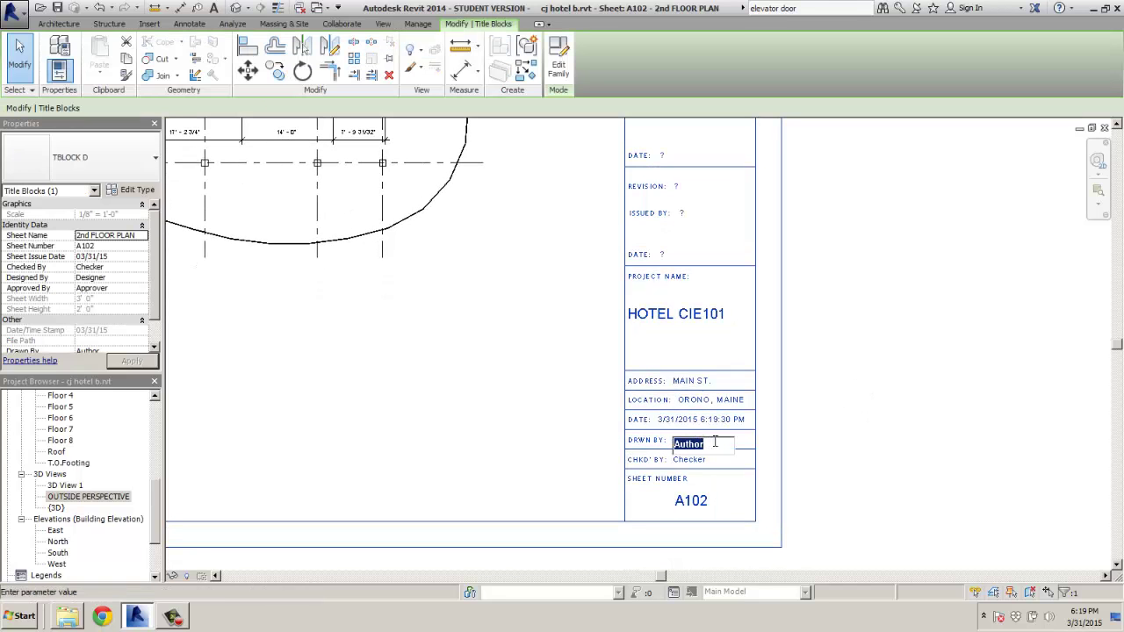
type("C. JUNKINS")
left_click(785, 419)
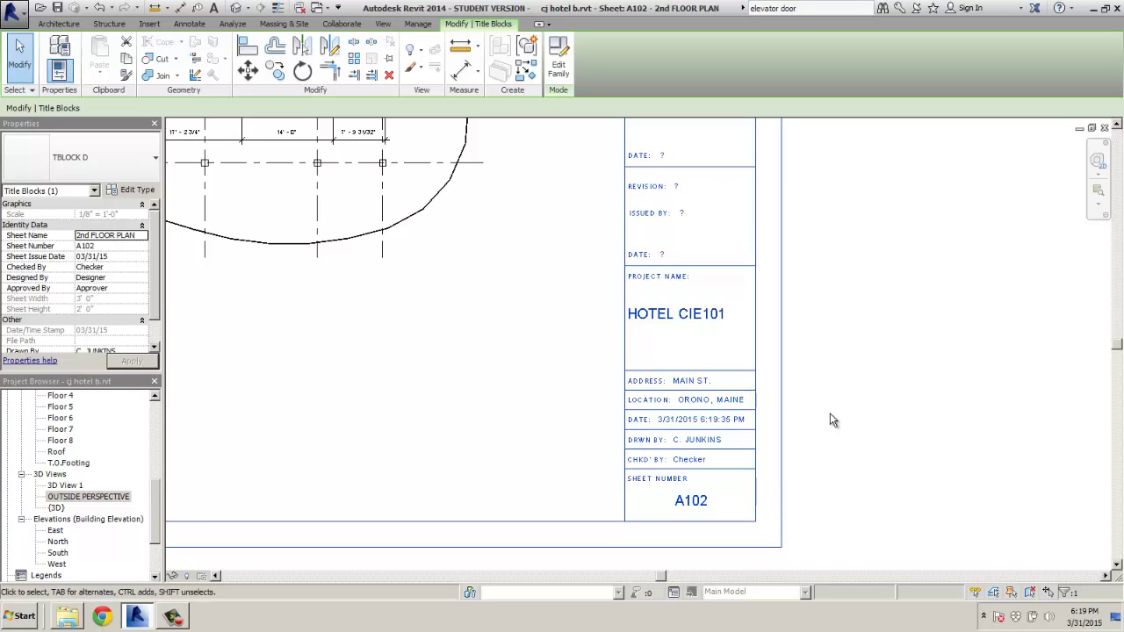
scroll(833, 419, "down", 2)
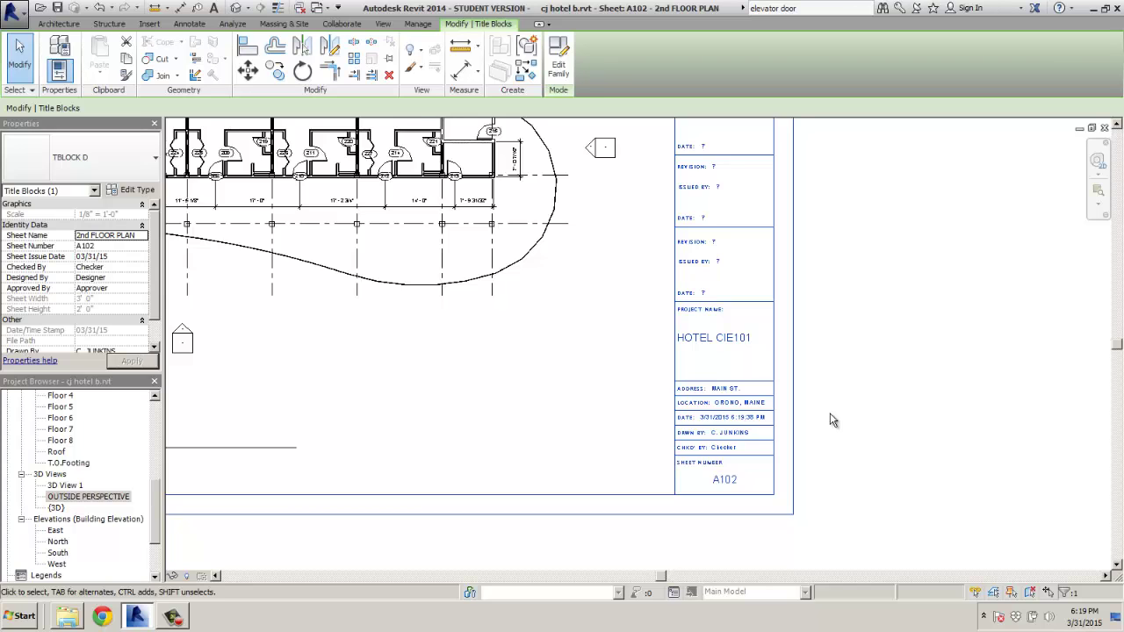
scroll(552, 457, "down", 2)
scroll(296, 441, "up", 3)
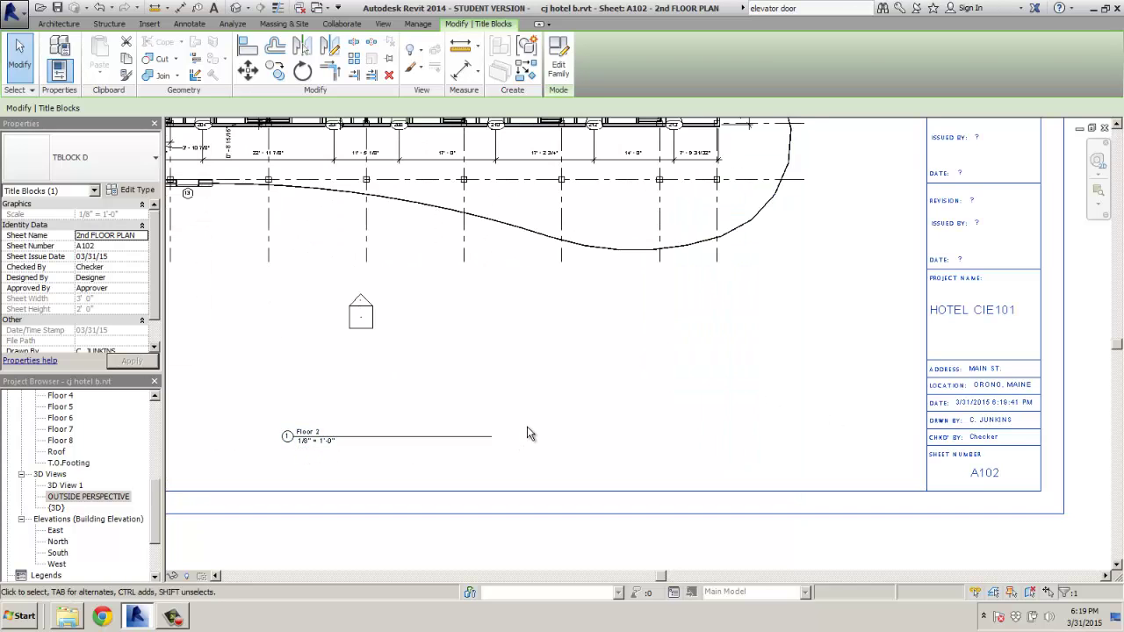
scroll(528, 428, "down", 1)
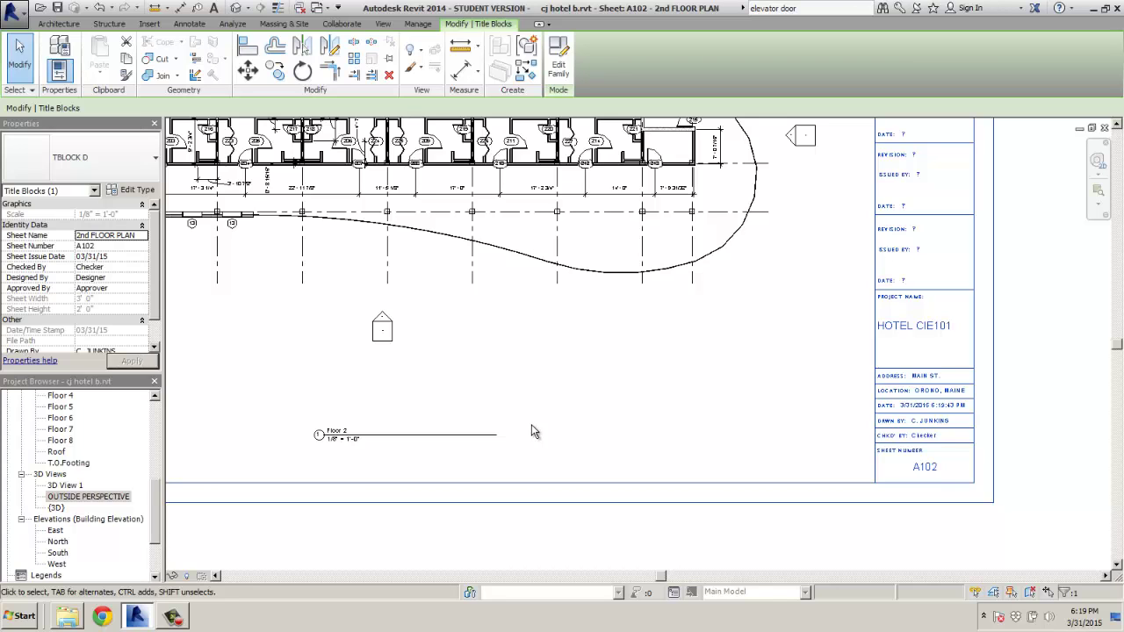
scroll(531, 424, "down", 3)
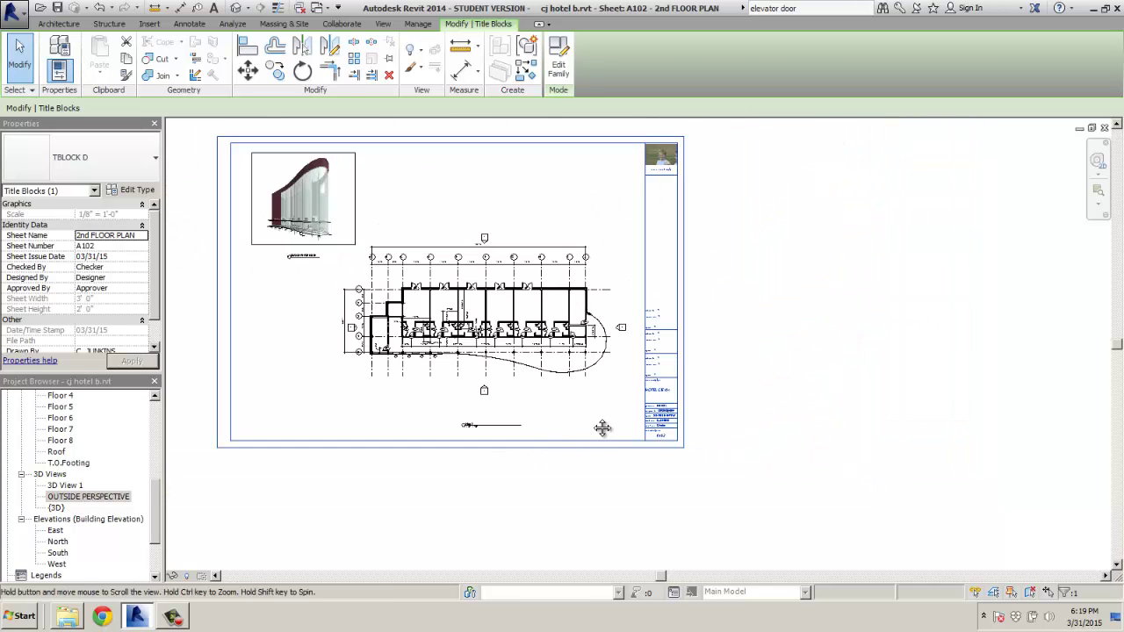
middle_click_drag(603, 427, 709, 437)
left_click(878, 381)
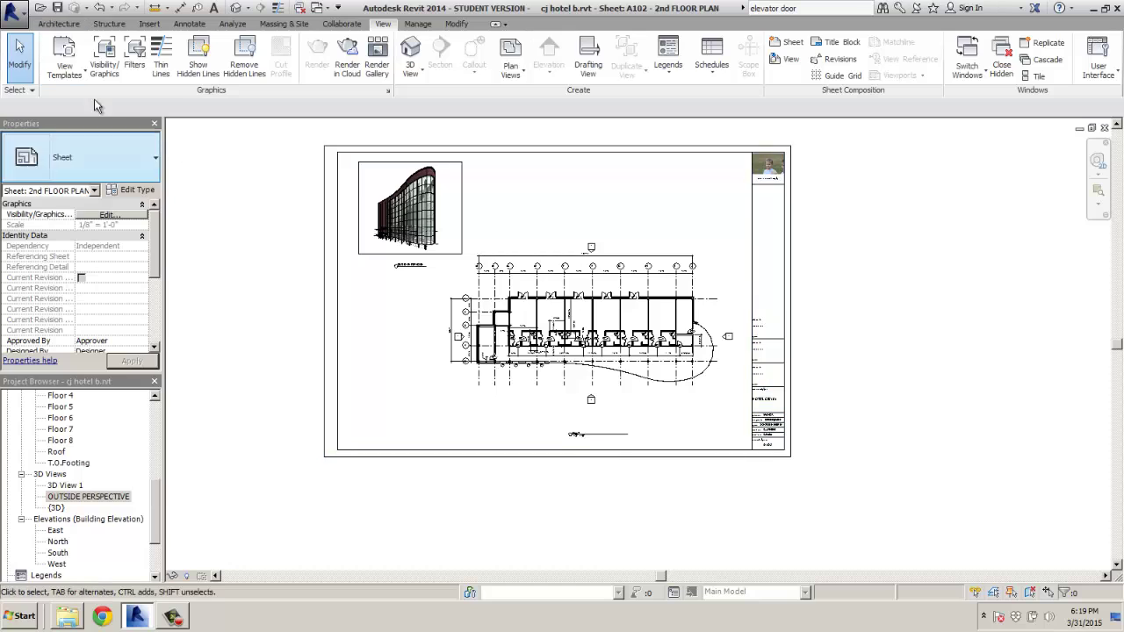
Step: Set up a DWFx export of only the current sheet A102 into the ASSIGNMENTS folder of CIE 101 LAB B 2015
left_click(16, 16)
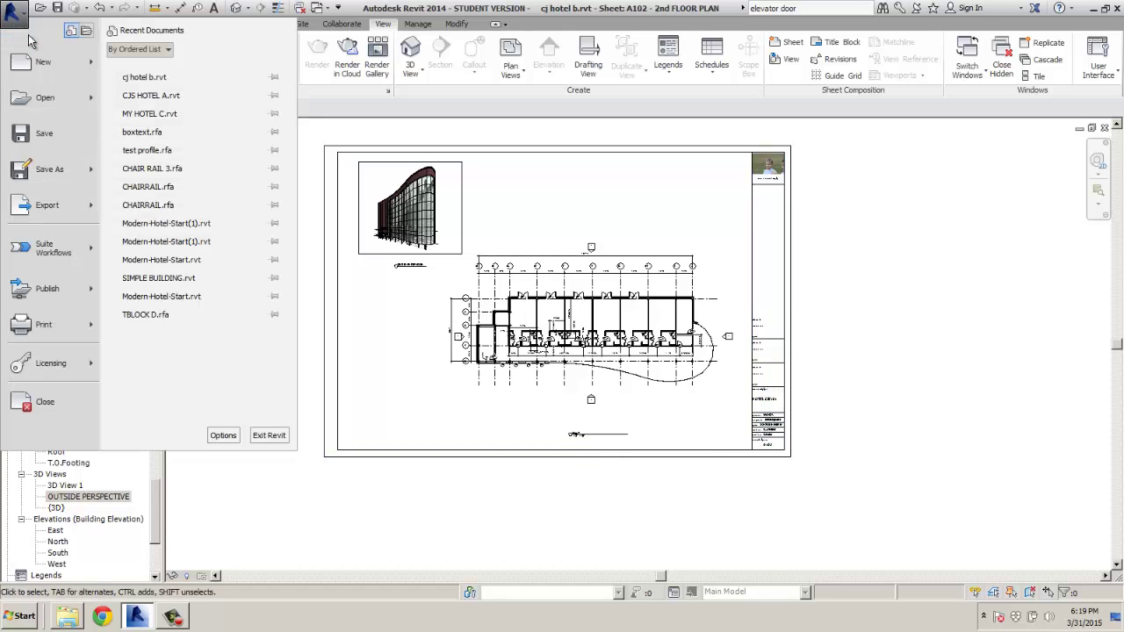
mouse_move(49, 211)
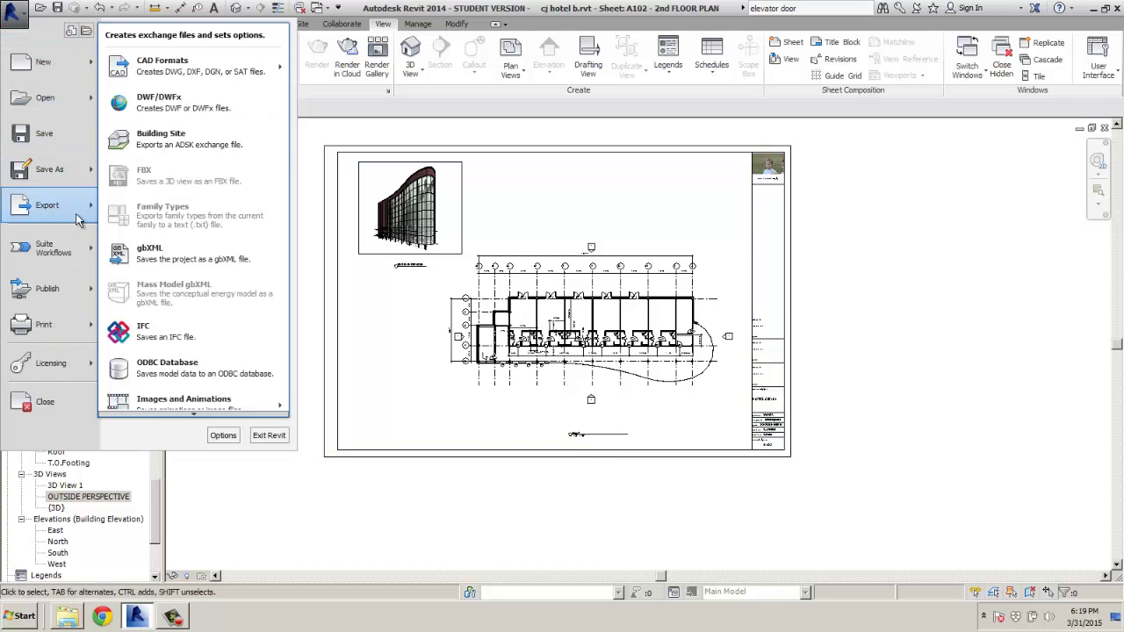
left_click(160, 104)
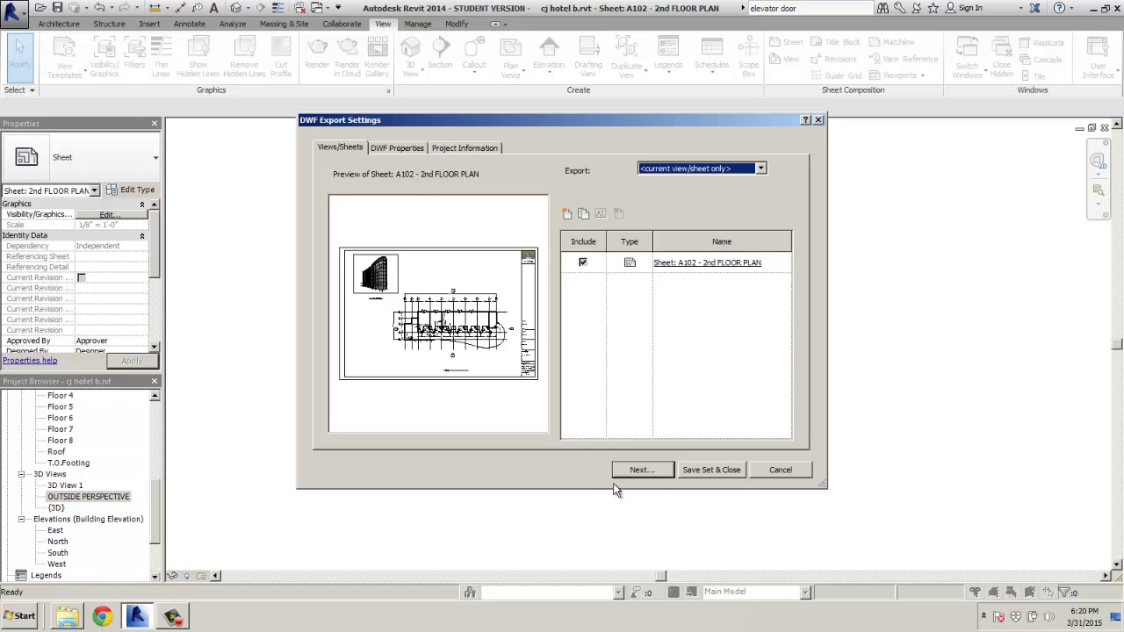
left_click(639, 469)
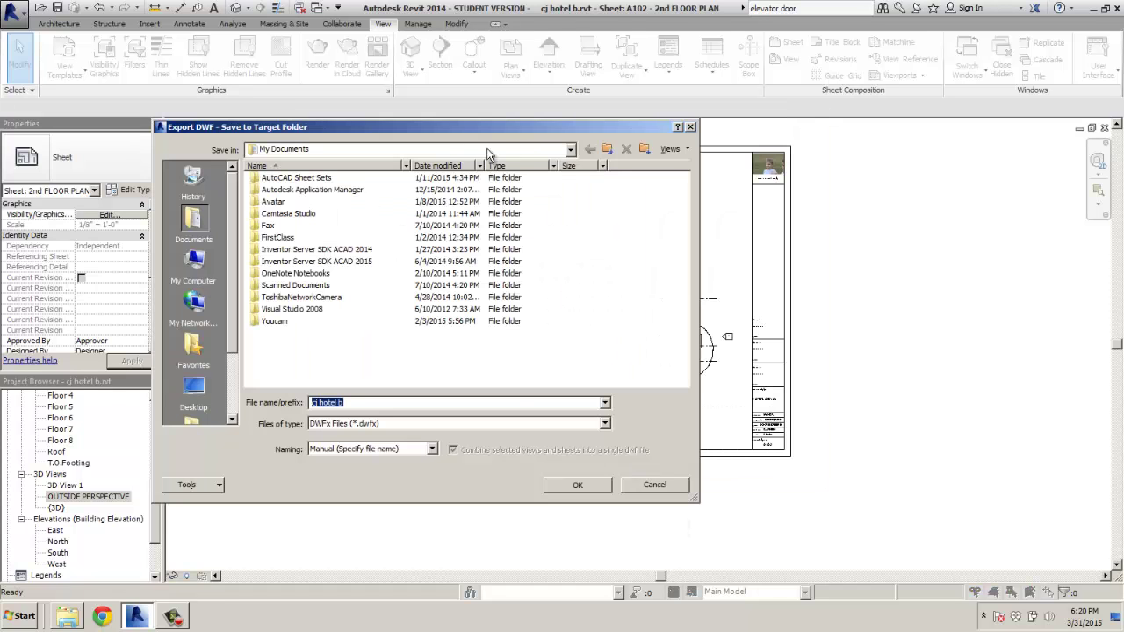
left_click(613, 151)
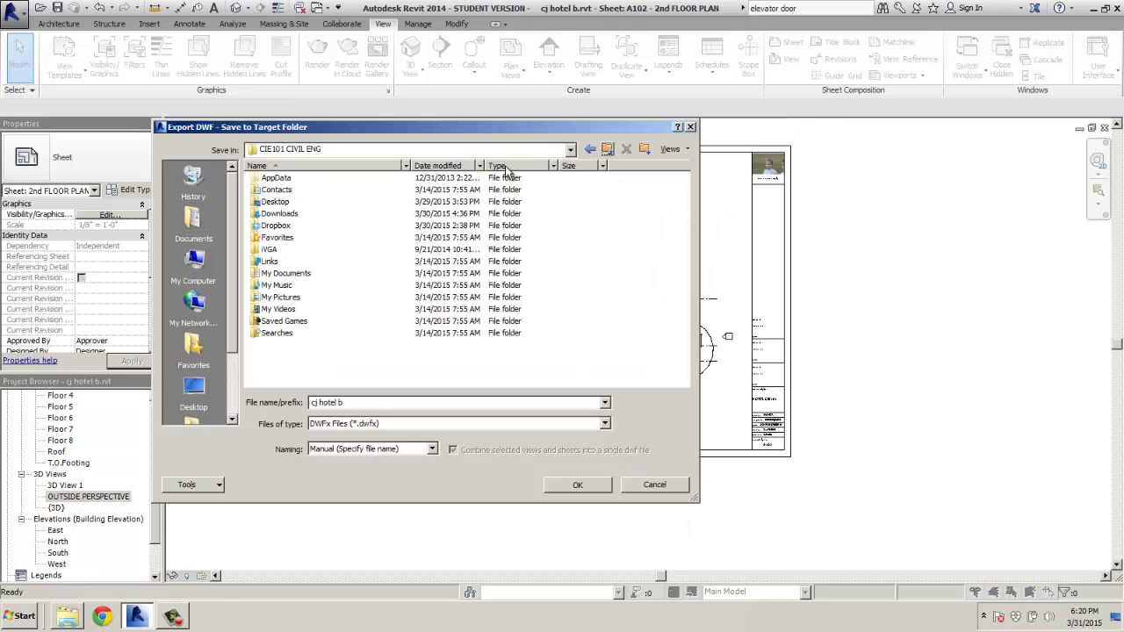
left_click(568, 150)
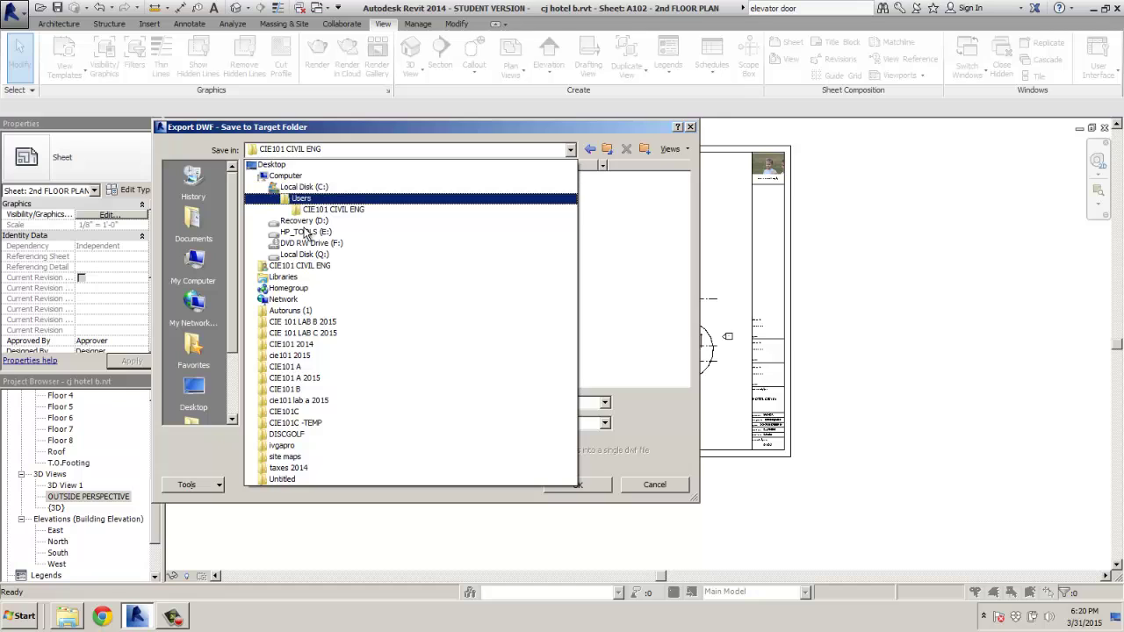
left_click(313, 323)
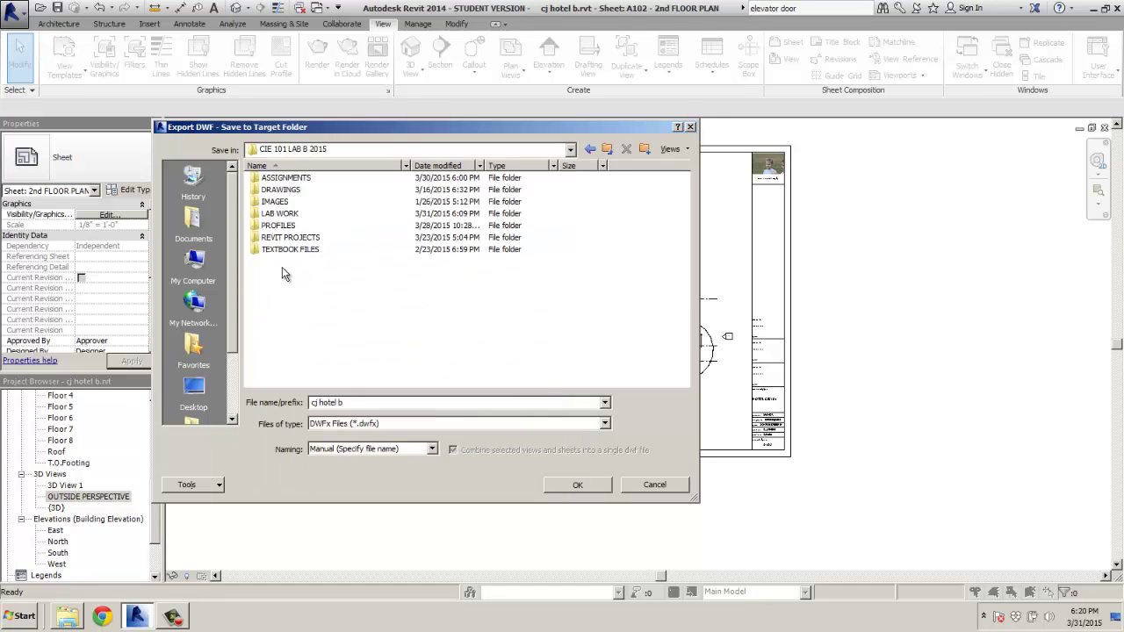
double_click(285, 178)
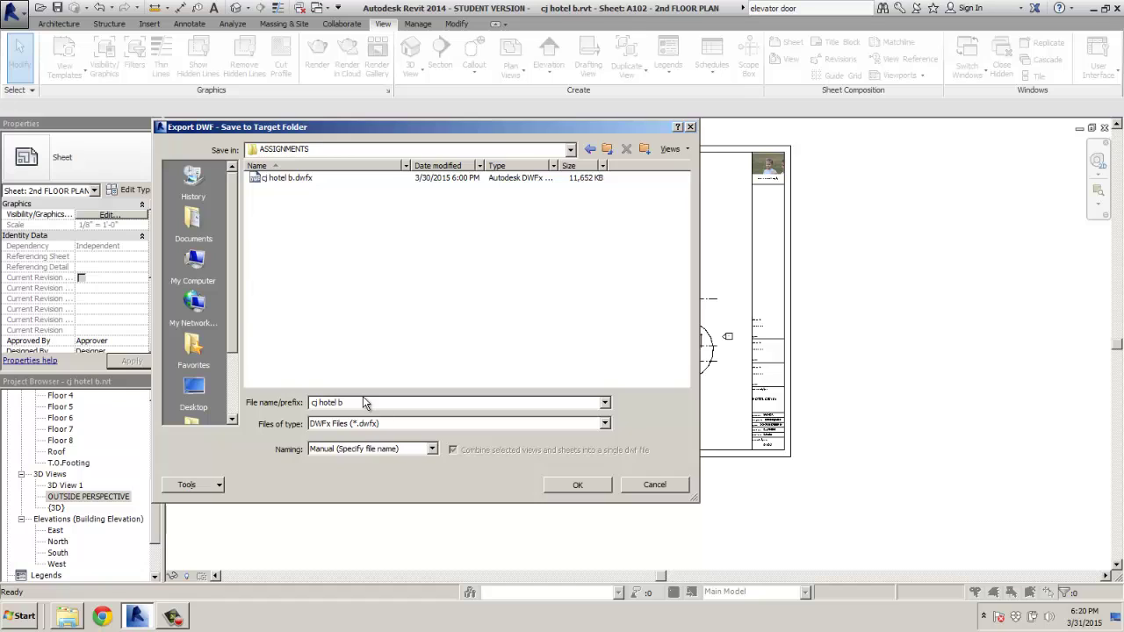
Step: Name the DWFx file "cj hotel 2ND FLOOR PLAN" and export the sheet
key("BackSpace")
key("BackSpace")
type("2ND FLOOR PLAN")
left_click(578, 484)
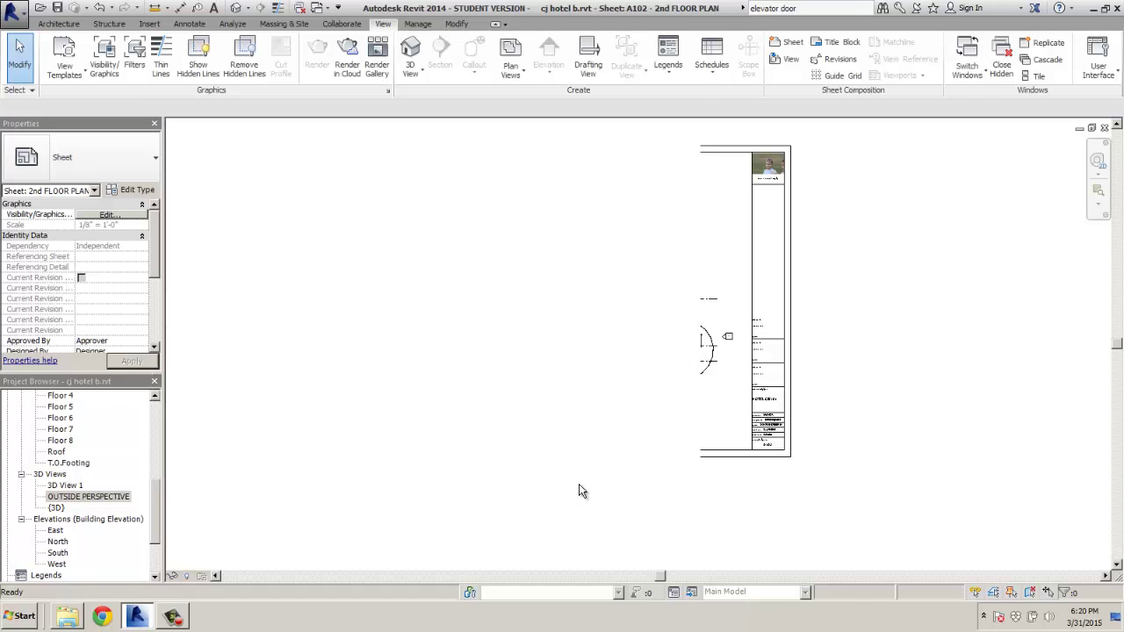
Step: Switch to the file explorer and open cj hotel 2ND FLOOR PLAN.dwfx from the ASSIGNMENTS folder in Autodesk Design Review
left_click(1093, 9)
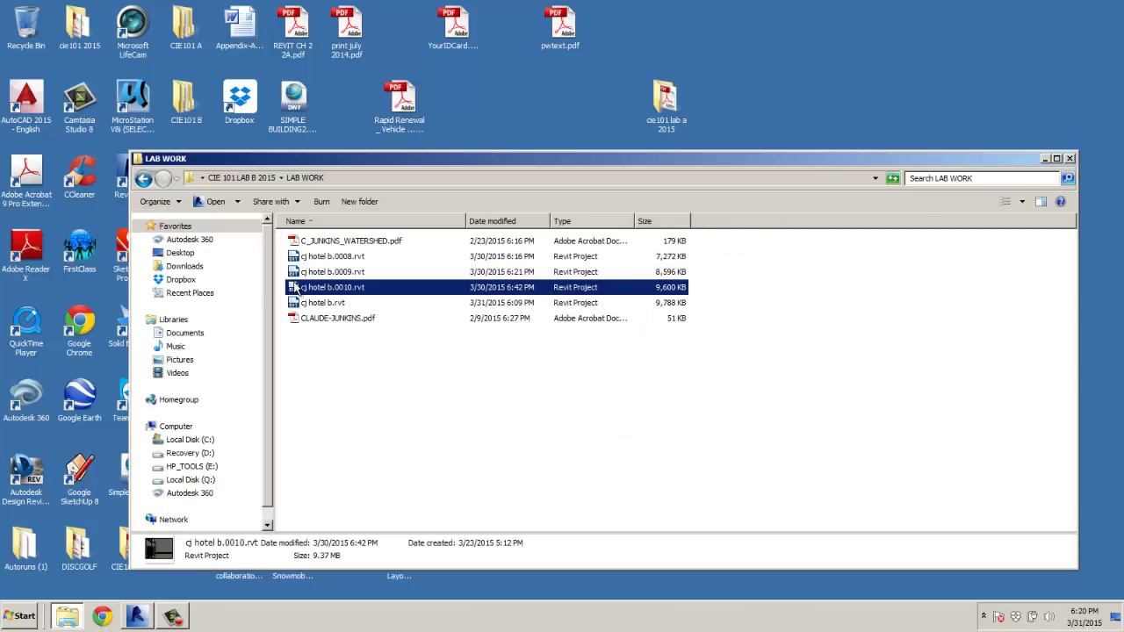
left_click(143, 179)
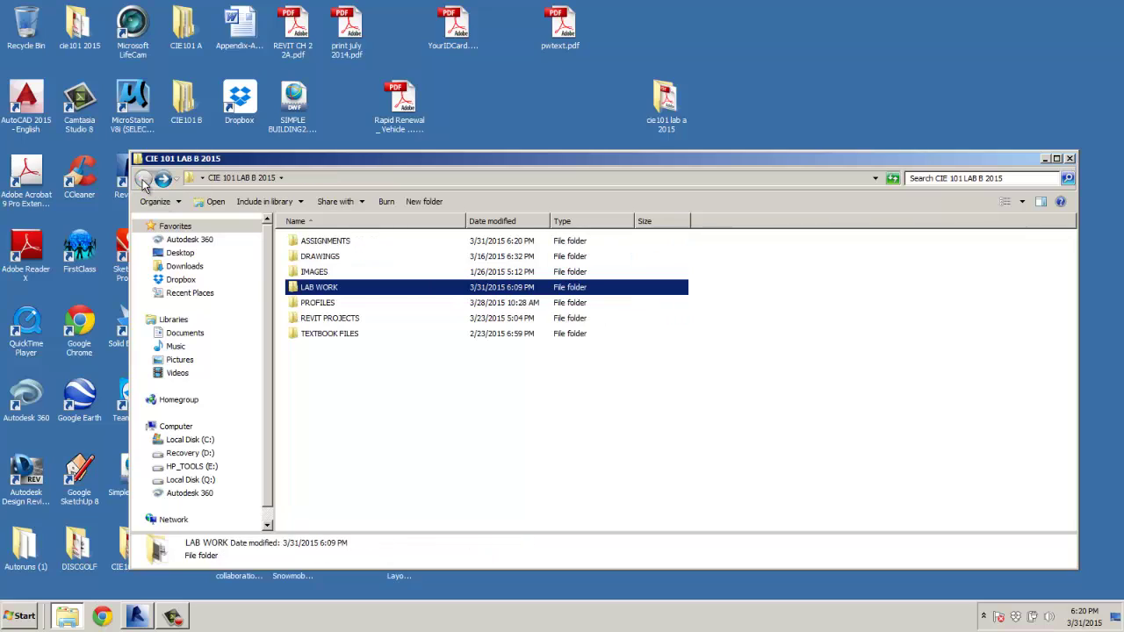
double_click(321, 242)
left_click(343, 240)
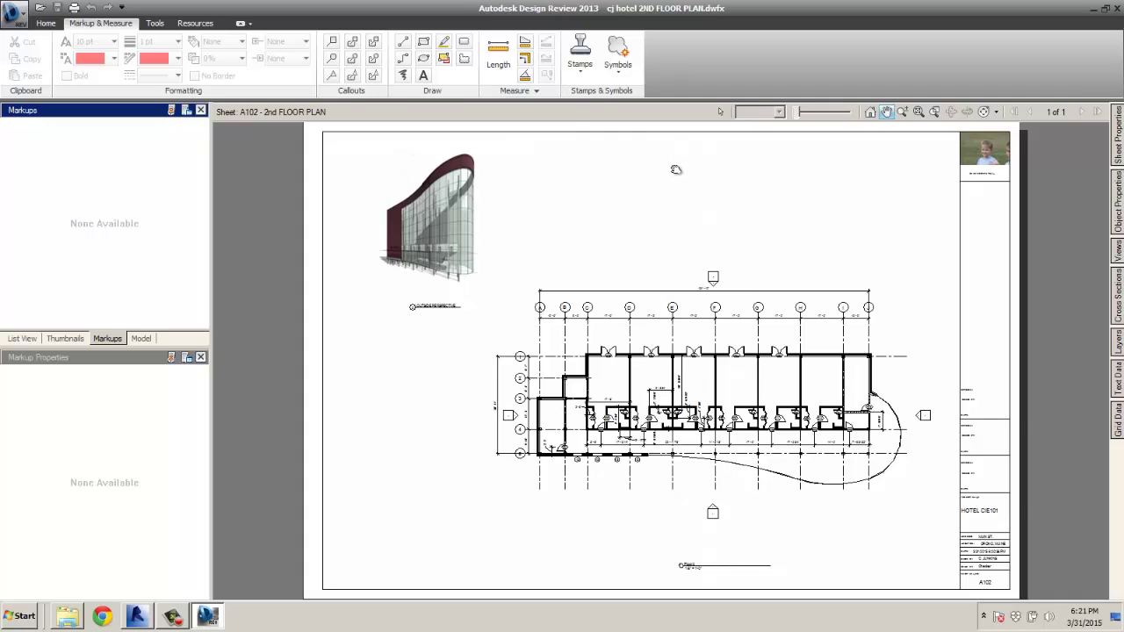
Step: Examine the outside perspective and its title up close on the exported sheet
left_click(902, 112)
scroll(452, 215, "up", 2)
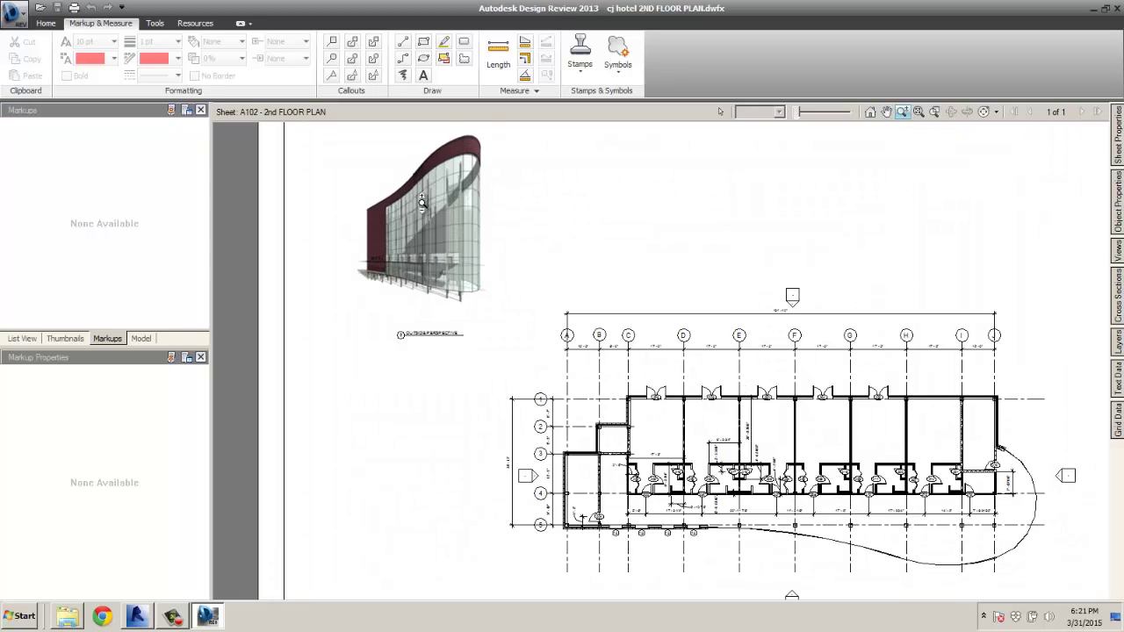
scroll(404, 190, "up", 1)
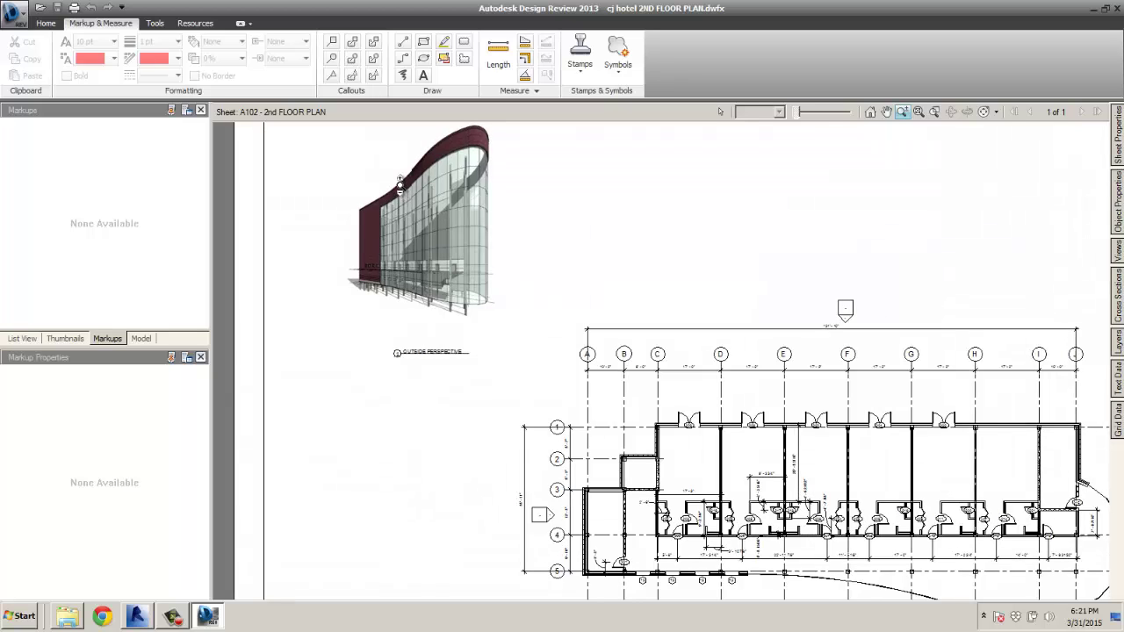
scroll(399, 184, "up", 1)
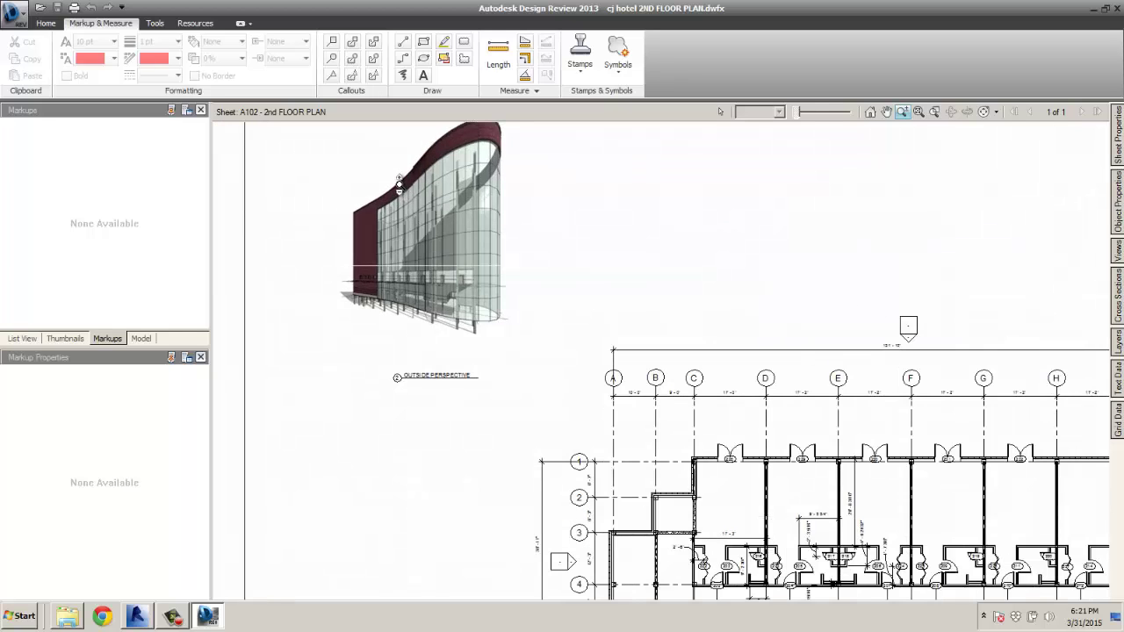
scroll(400, 185, "up", 1)
scroll(400, 184, "up", 1)
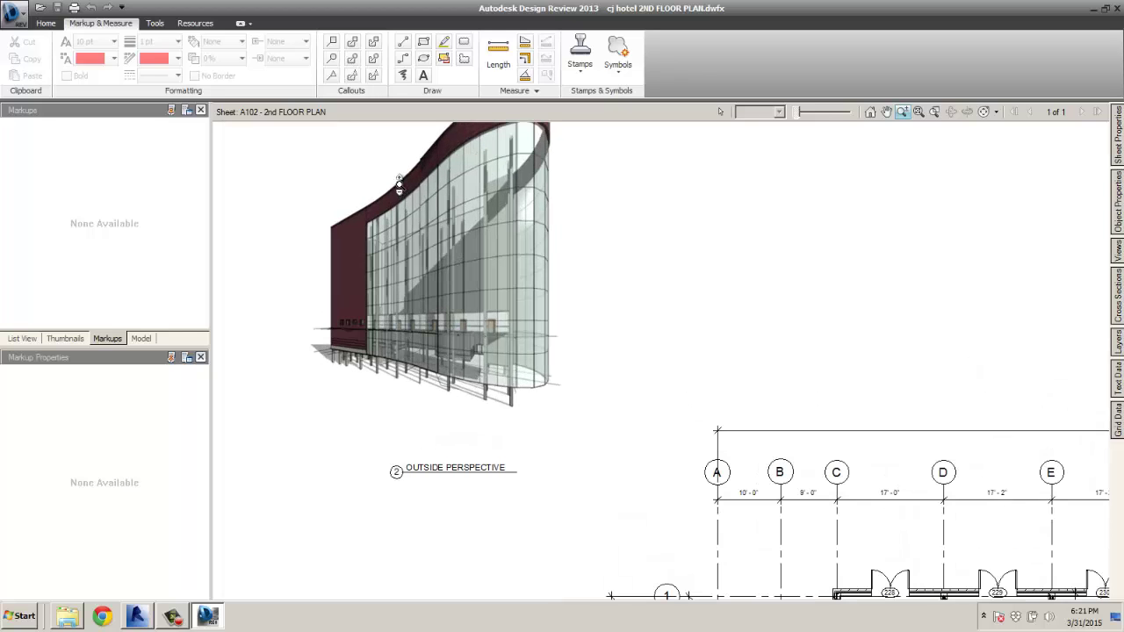
scroll(399, 184, "up", 1)
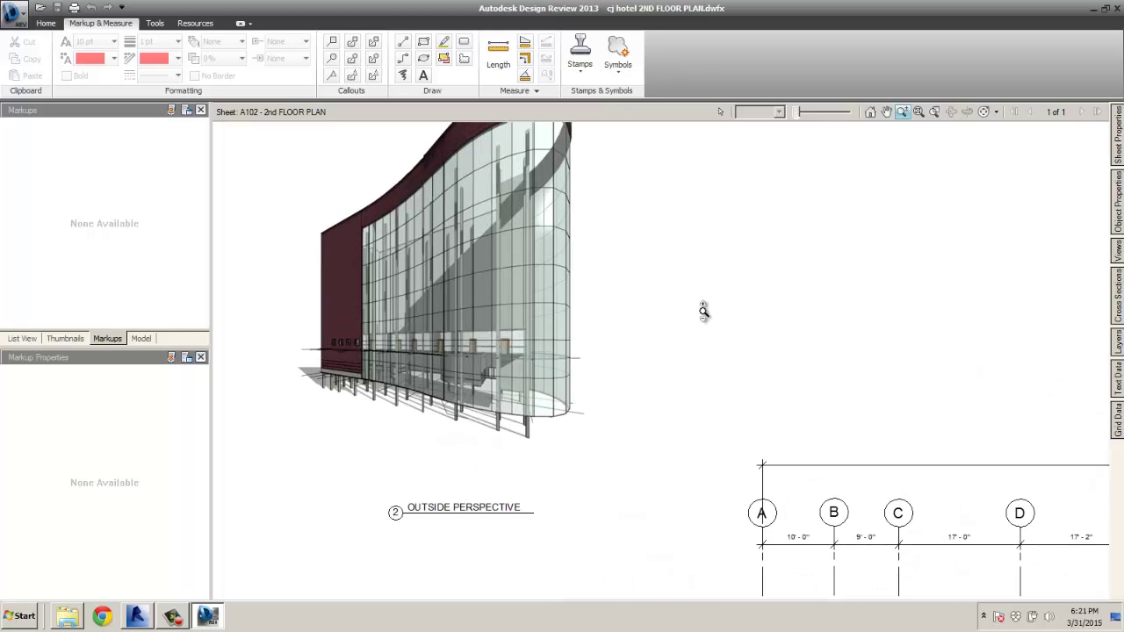
Step: Examine the dimensions and door tags of the floor plan, then the layout of the whole exported sheet
scroll(692, 321, "down", 5)
scroll(777, 397, "up", 6)
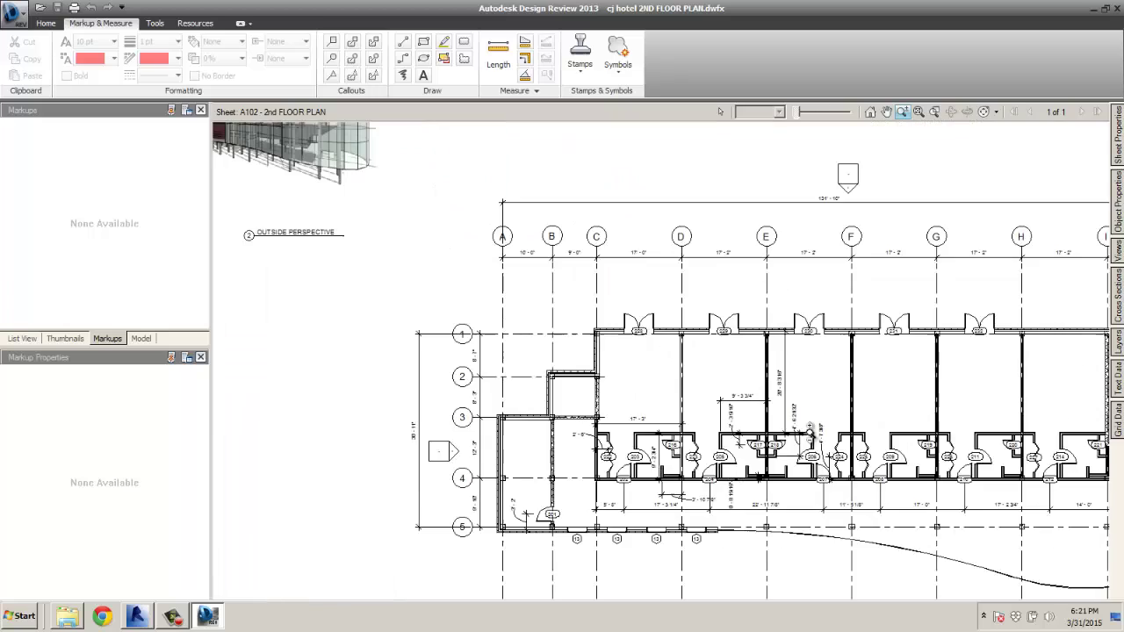
scroll(762, 403, "down", 2)
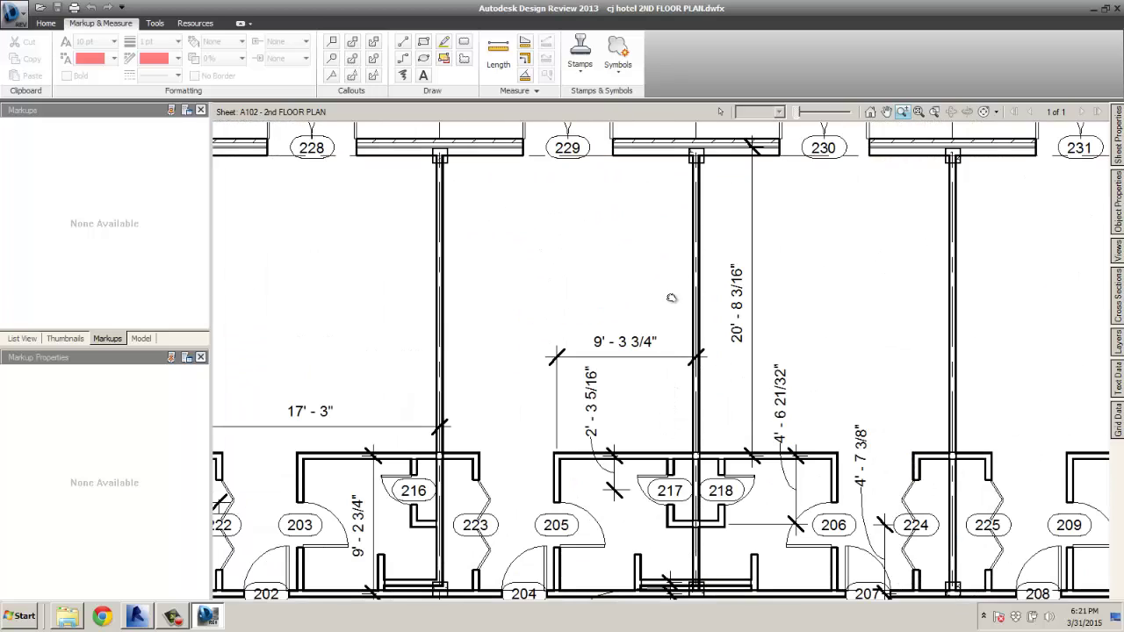
mouse_move(673, 300)
middle_mouse_down()
mouse_move(649, 456)
mouse_move(671, 303)
middle_mouse_up()
scroll(649, 456, "down", 2)
scroll(671, 304, "down", 2)
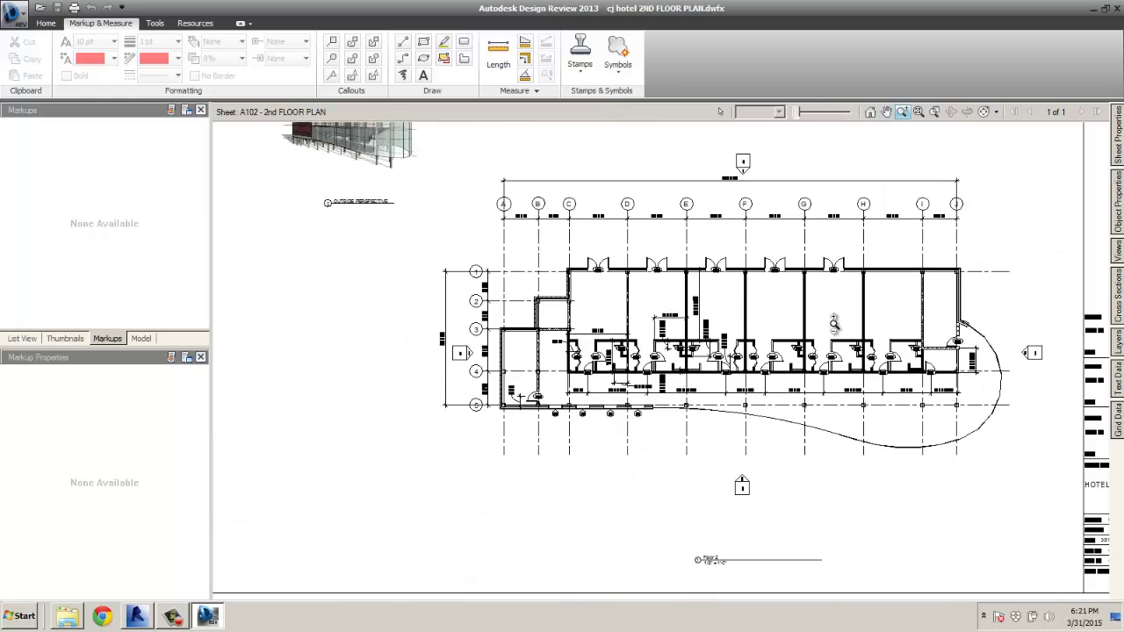
middle_click_drag(699, 373, 776, 340)
scroll(776, 339, "down", 3)
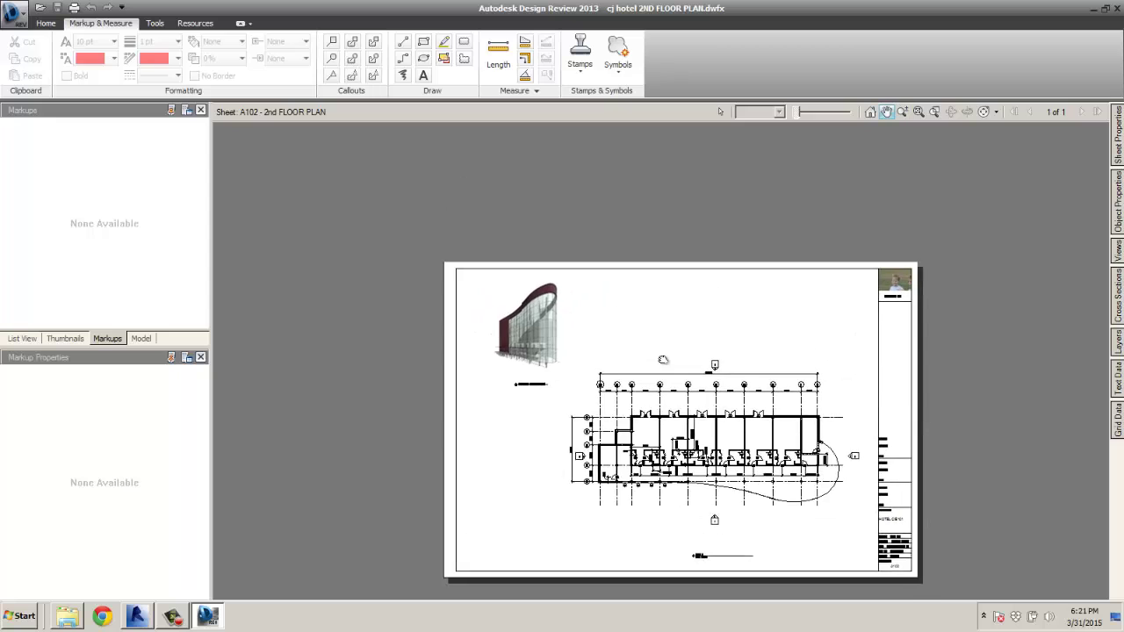
middle_click_drag(654, 326, 583, 270)
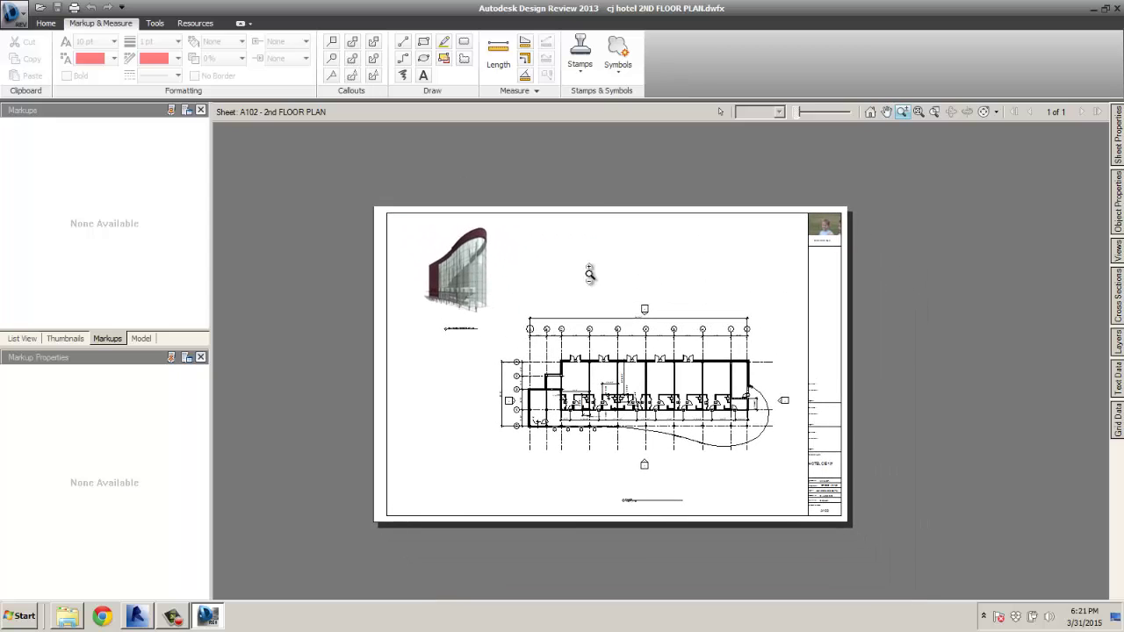
Step: Place a NOT FOR CONSTRUCTION stamp in the blank area above the floor plan on sheet A102
left_click(583, 69)
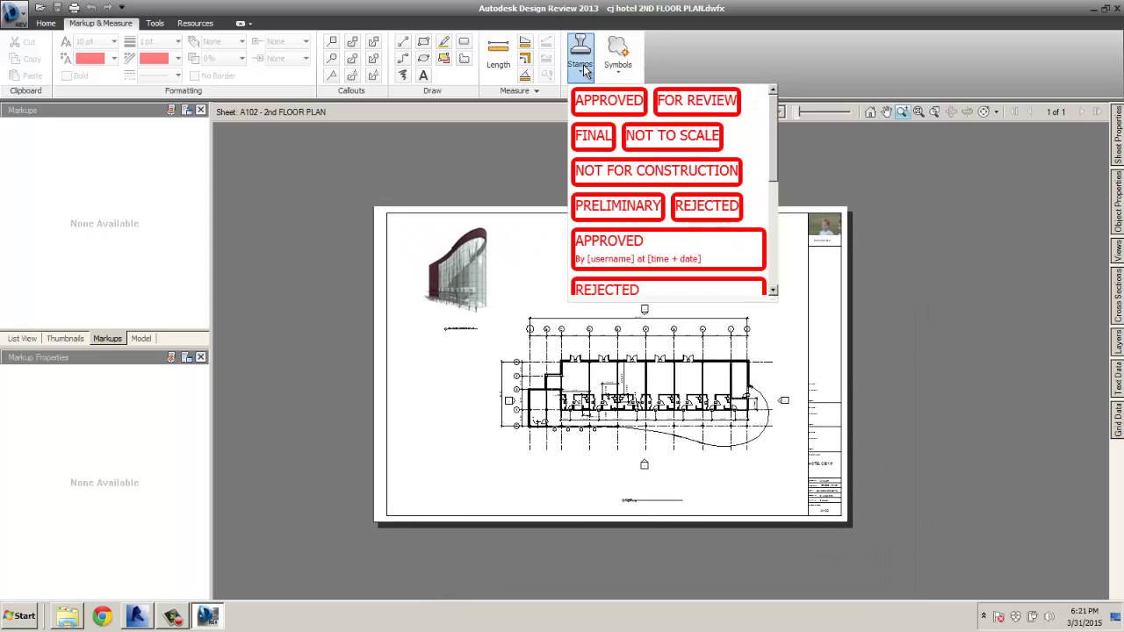
left_click(655, 171)
left_click(597, 284)
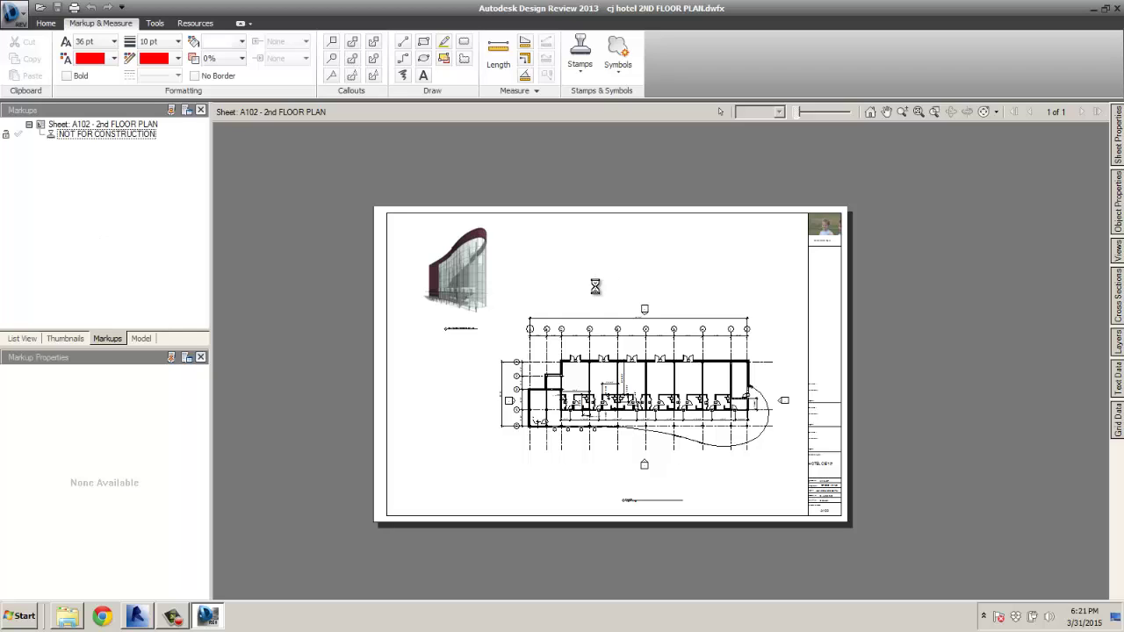
left_click(710, 258)
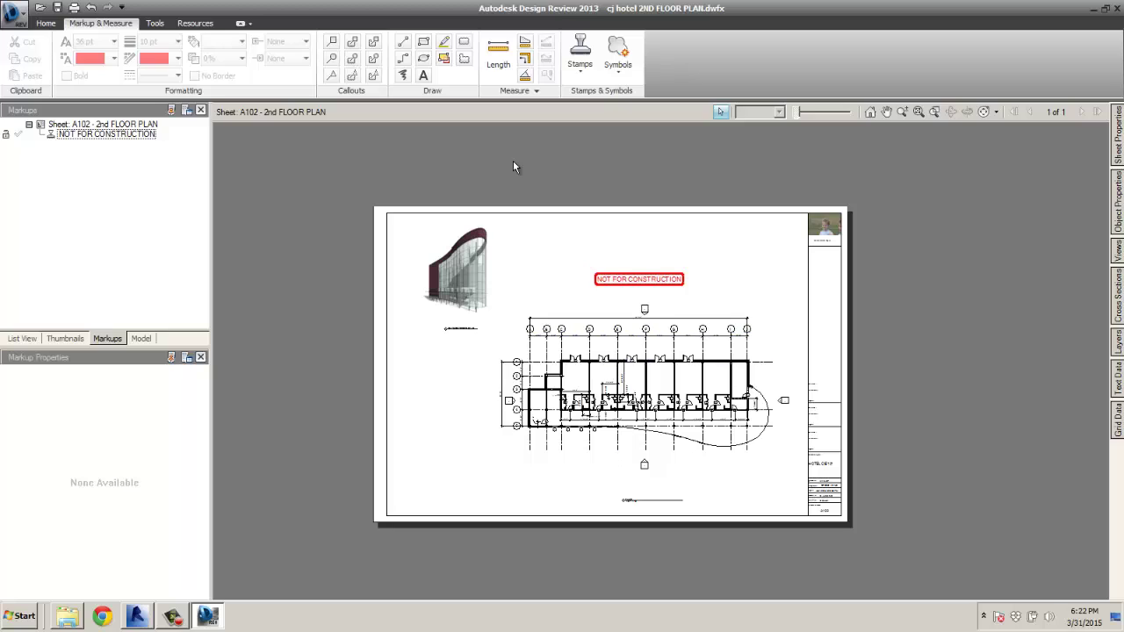
Step: Draw a closed polycloud markup around the west end of the floor plan, from the row bubbles to about grid E
left_click(464, 58)
left_click(518, 389)
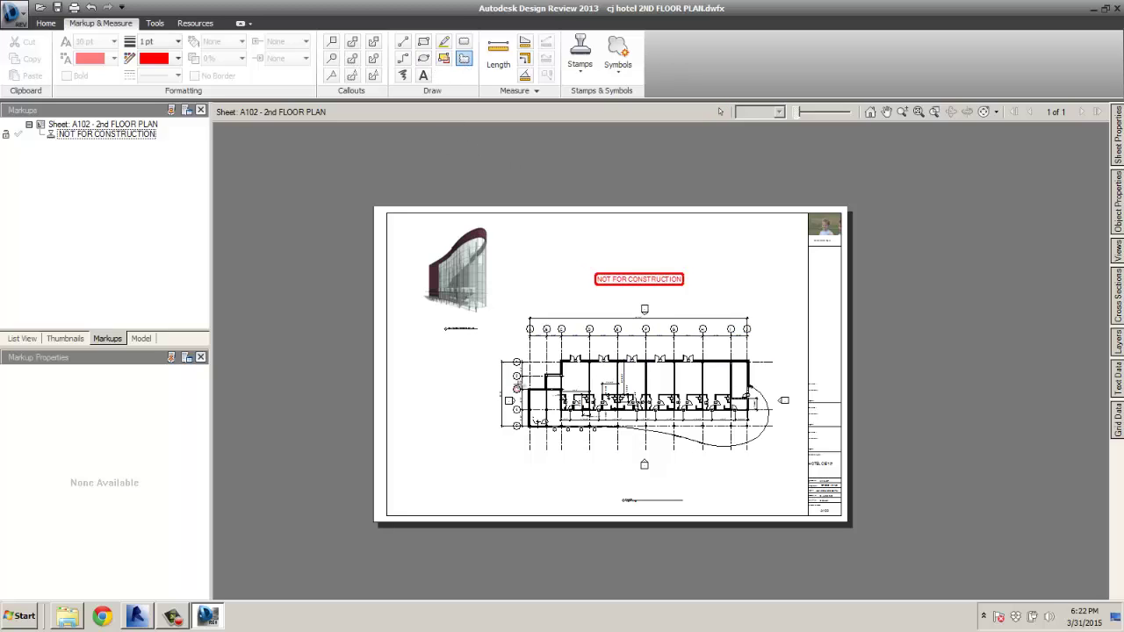
left_click(548, 455)
left_click(632, 439)
left_click(623, 372)
left_click(571, 352)
left_click(516, 360)
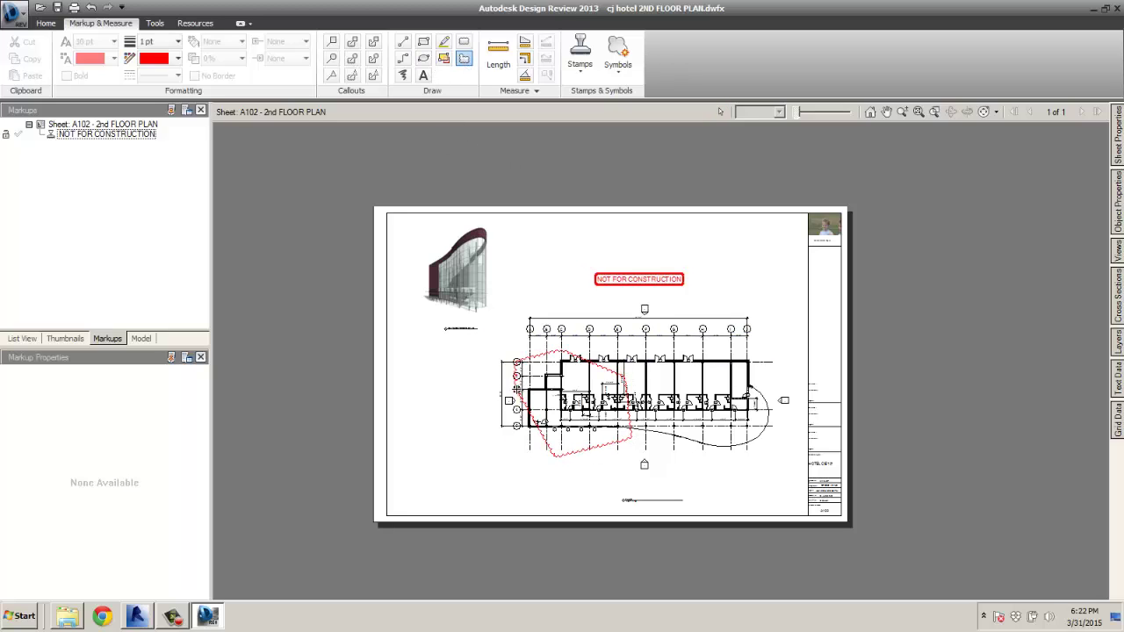
left_click(518, 389)
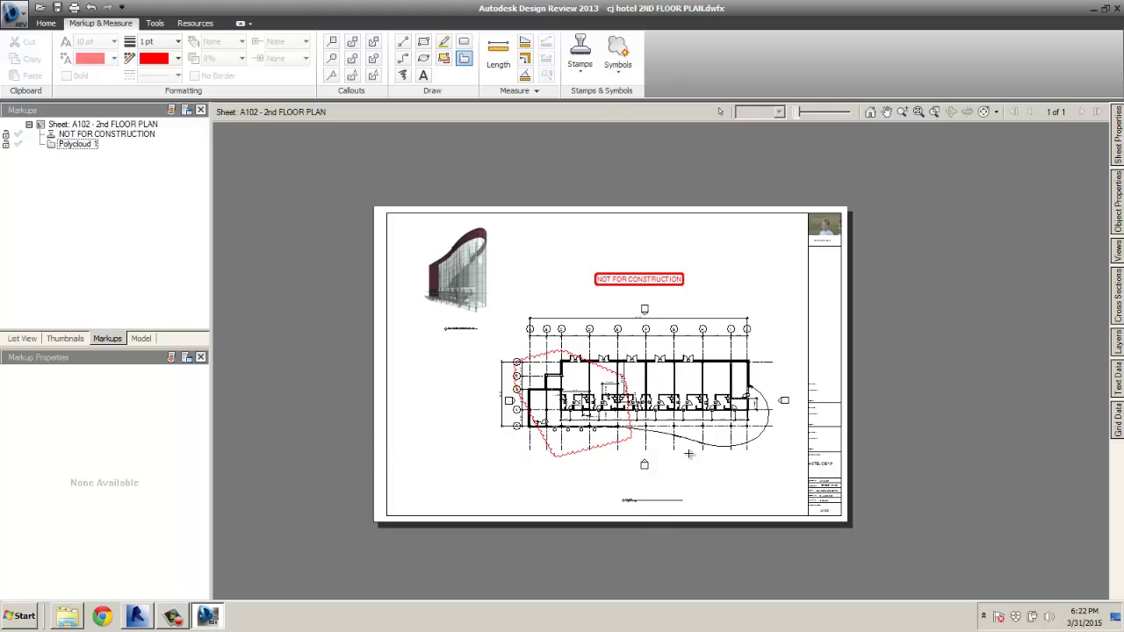